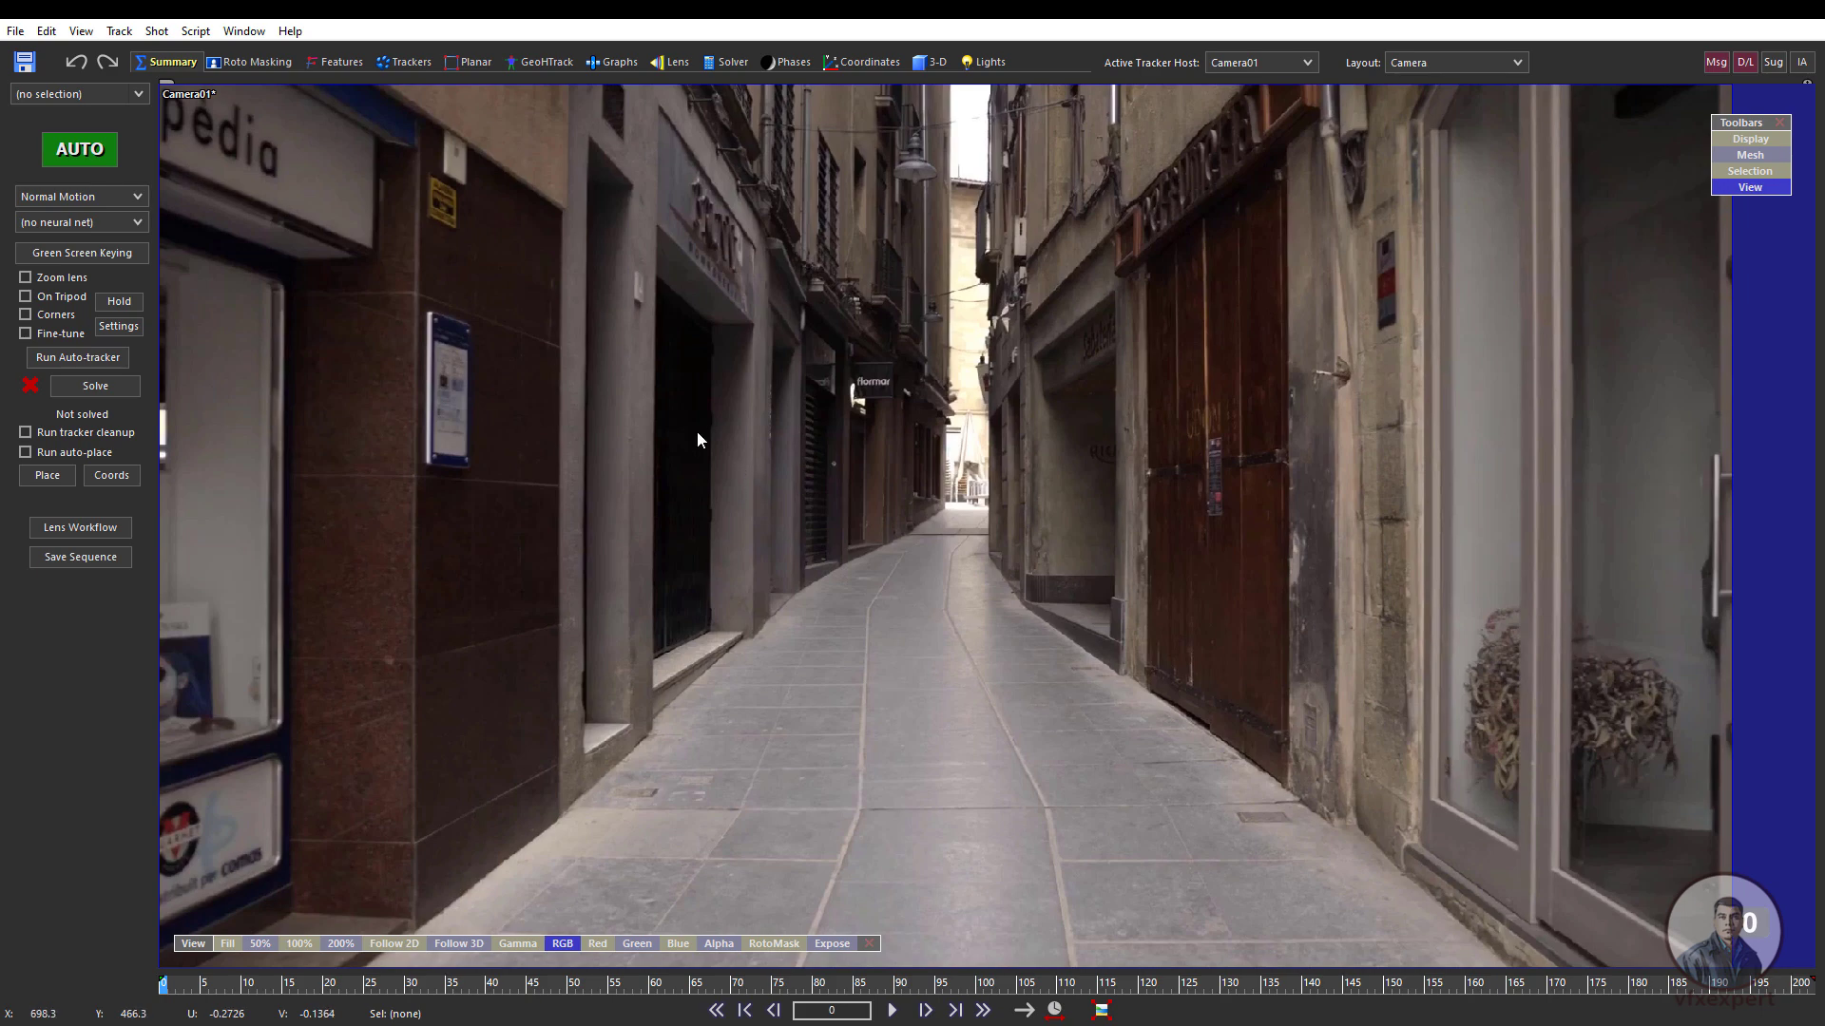
- Start a new scene without saving the current one, loading the street_shot.00001 image sequence from the street_shot folder
click(16, 31)
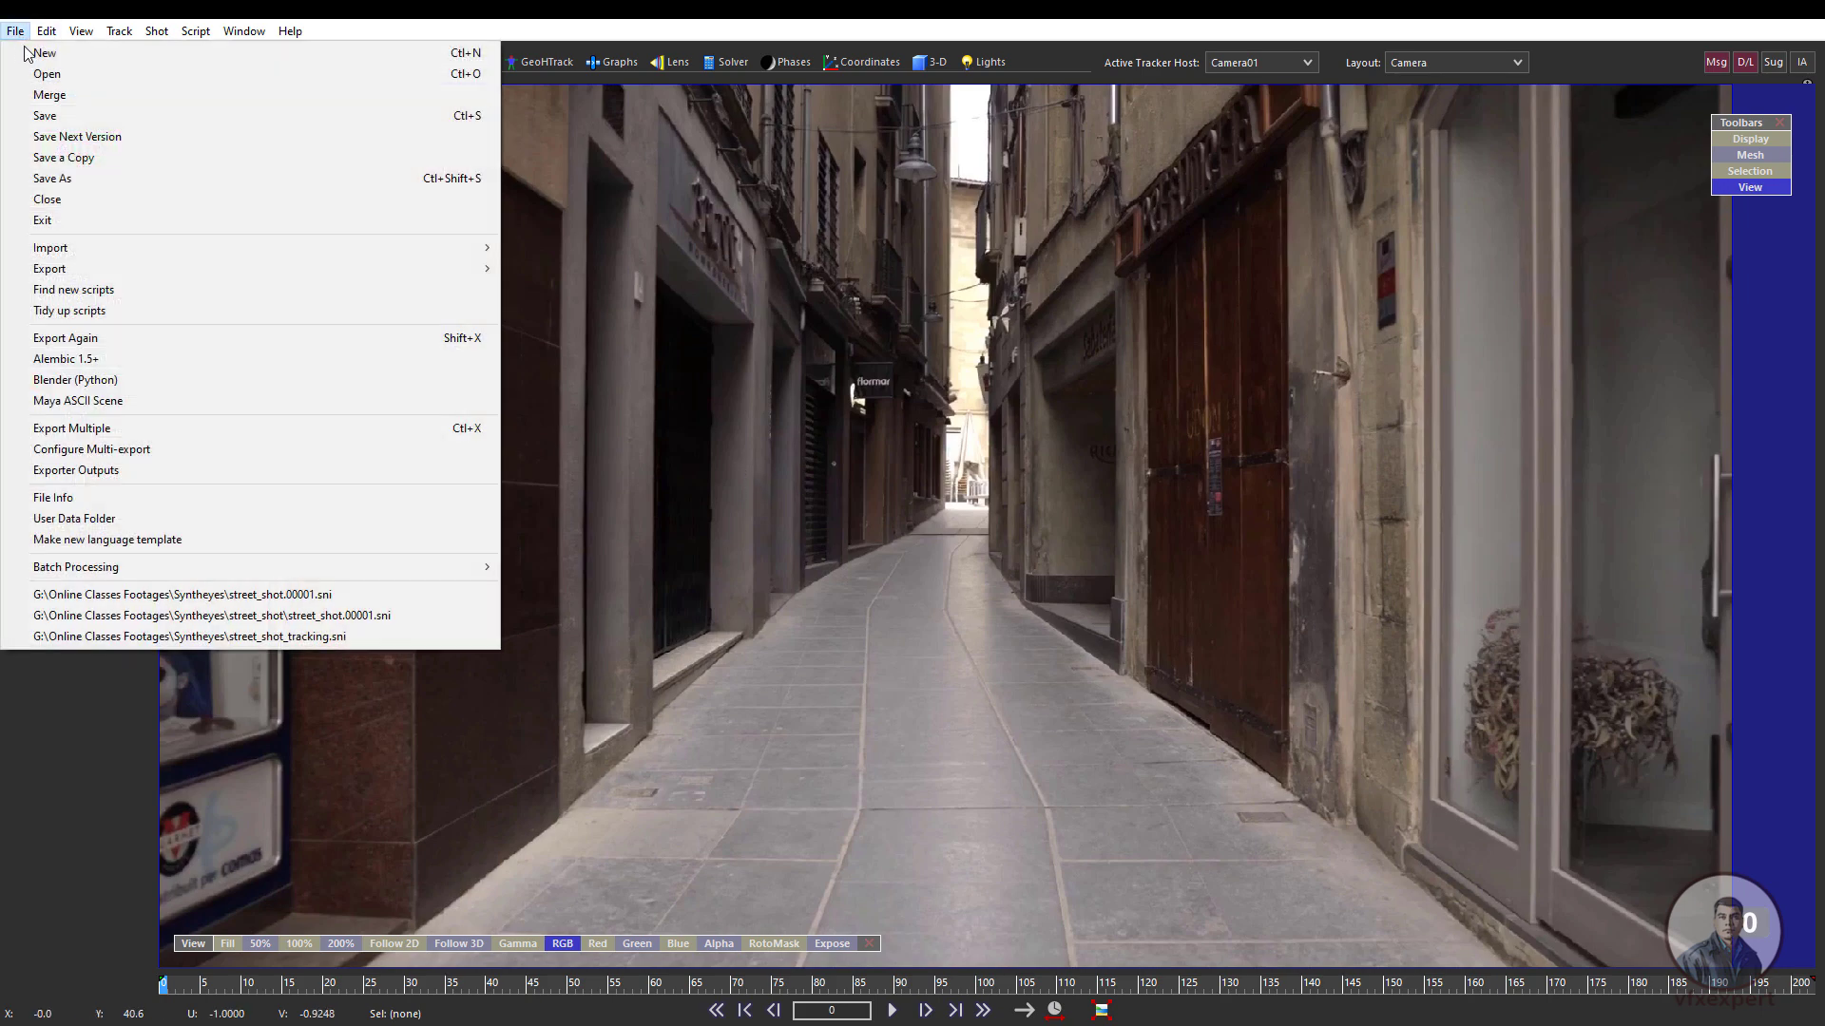
click(34, 54)
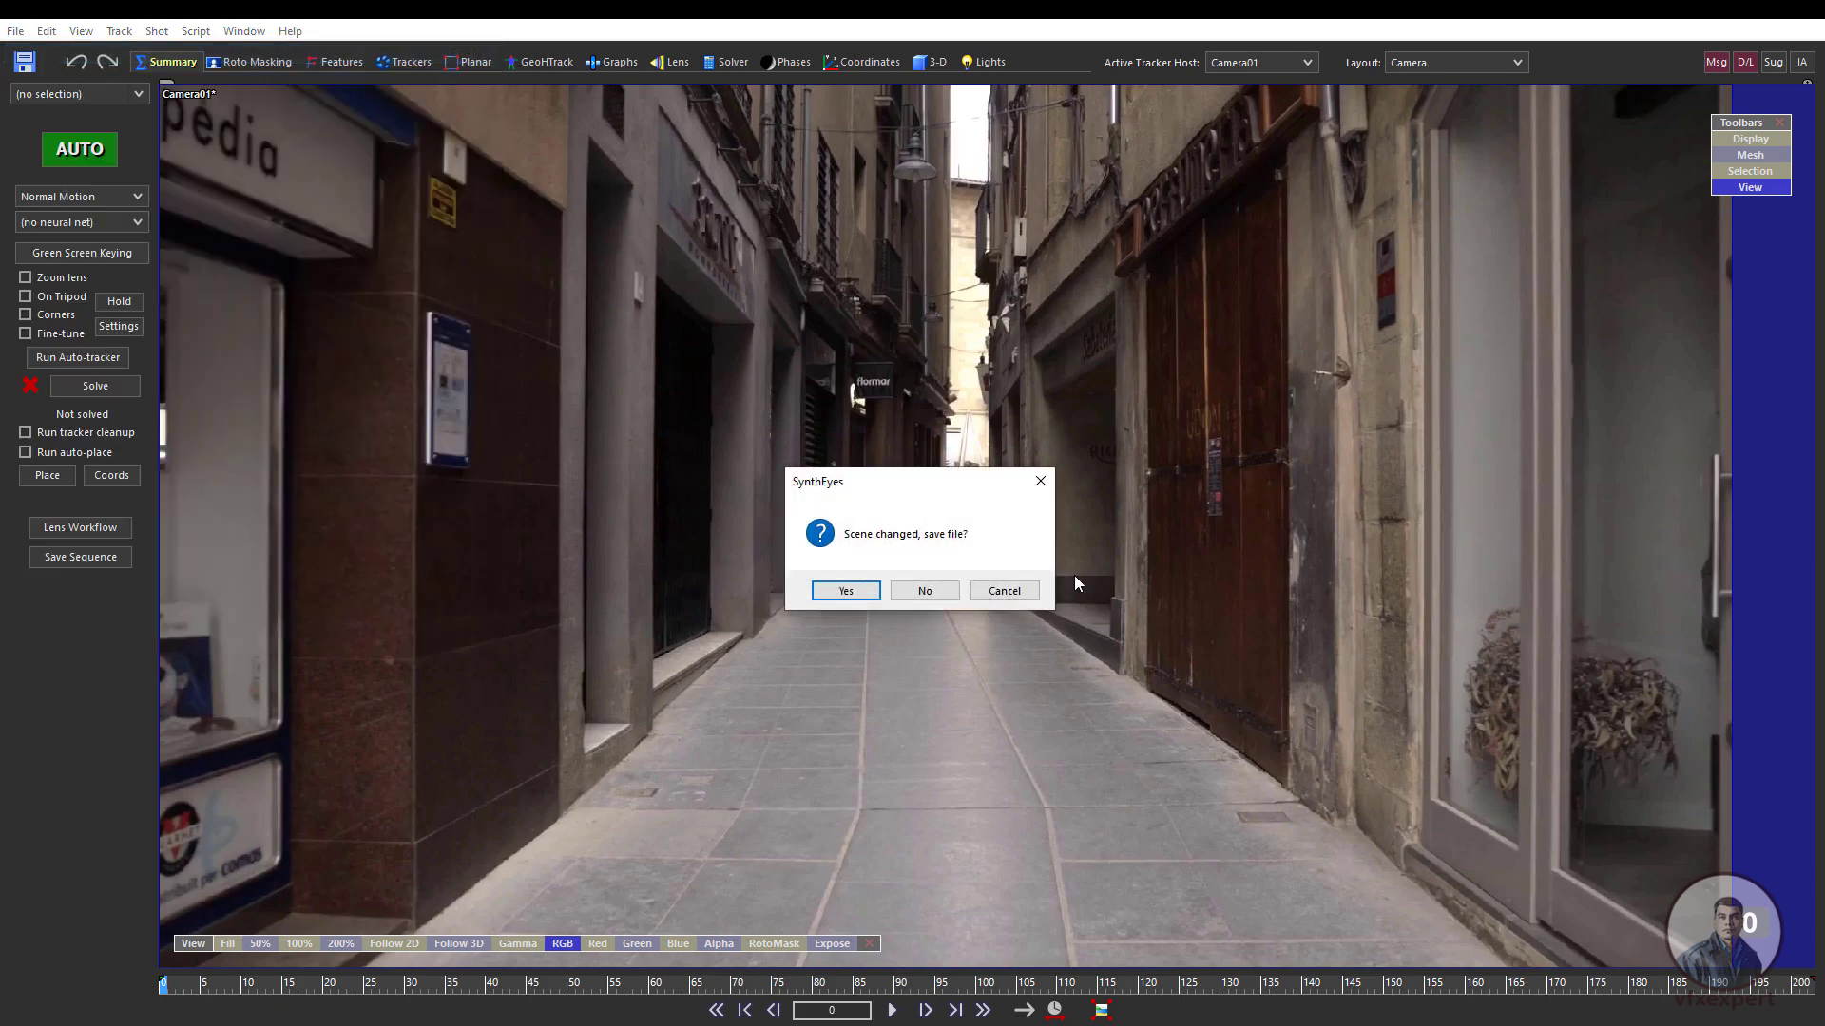
click(926, 593)
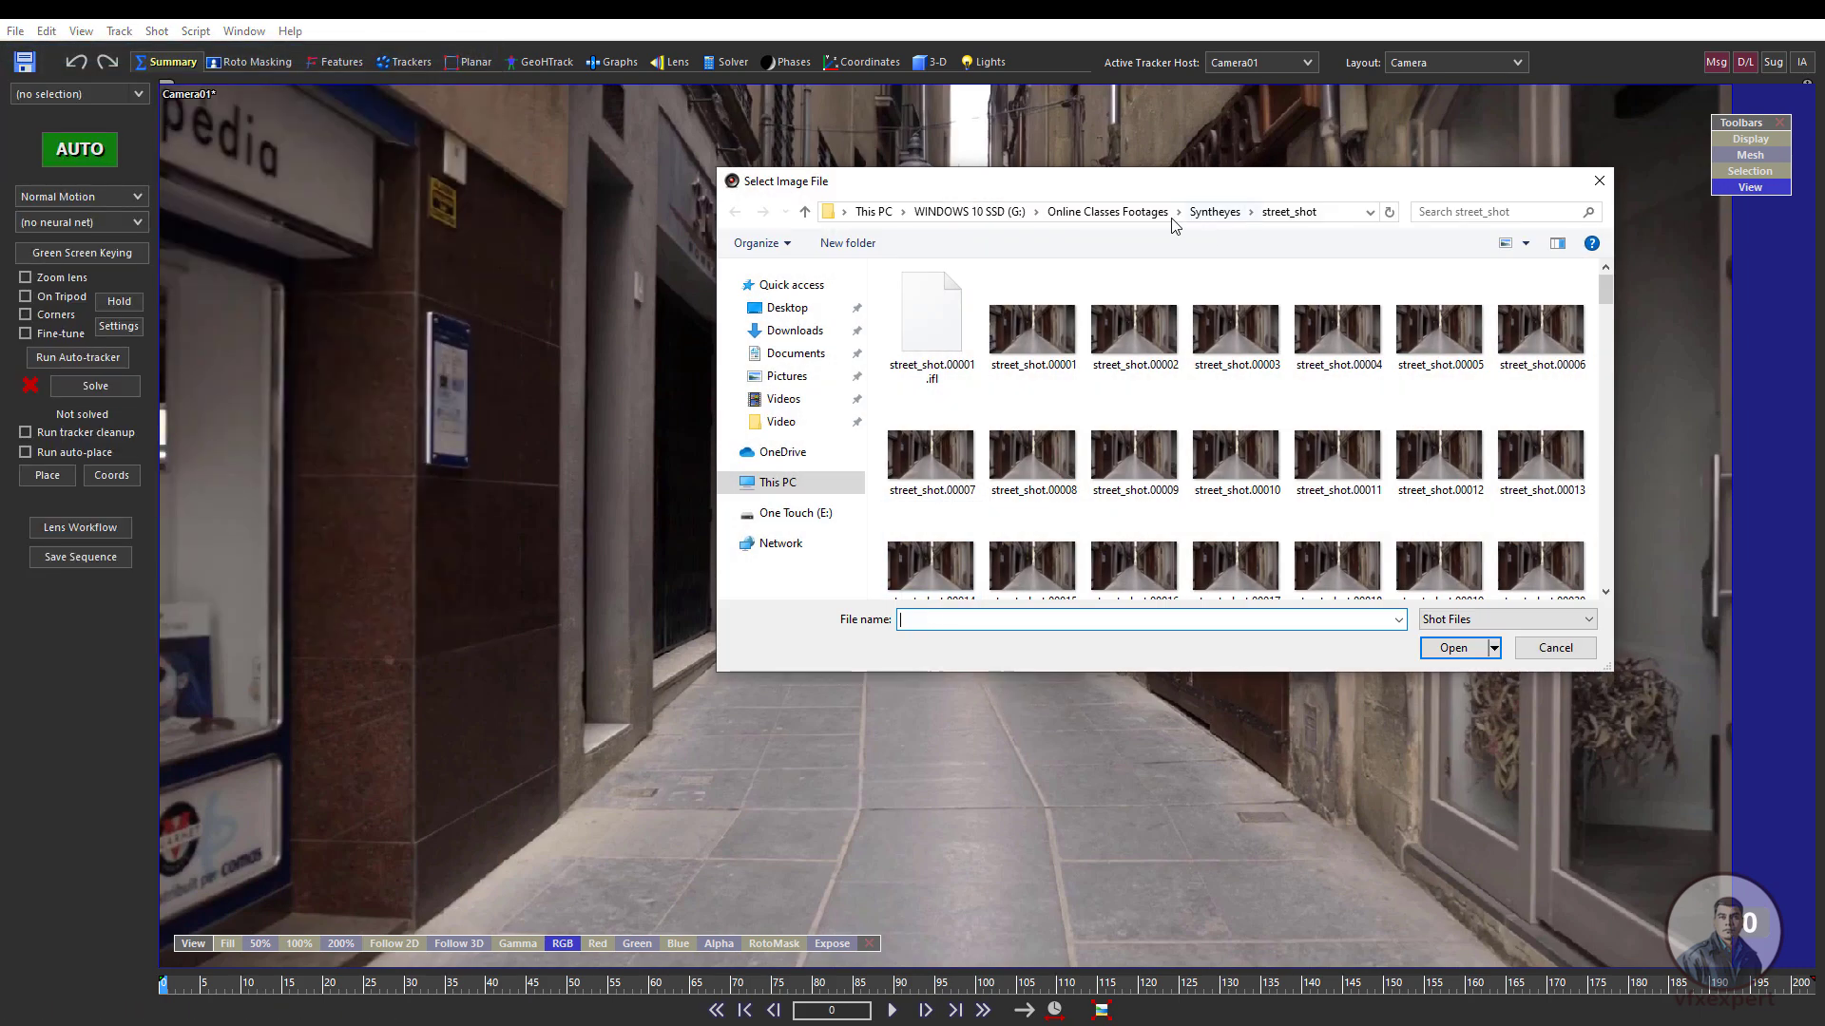
click(1058, 346)
click(1452, 650)
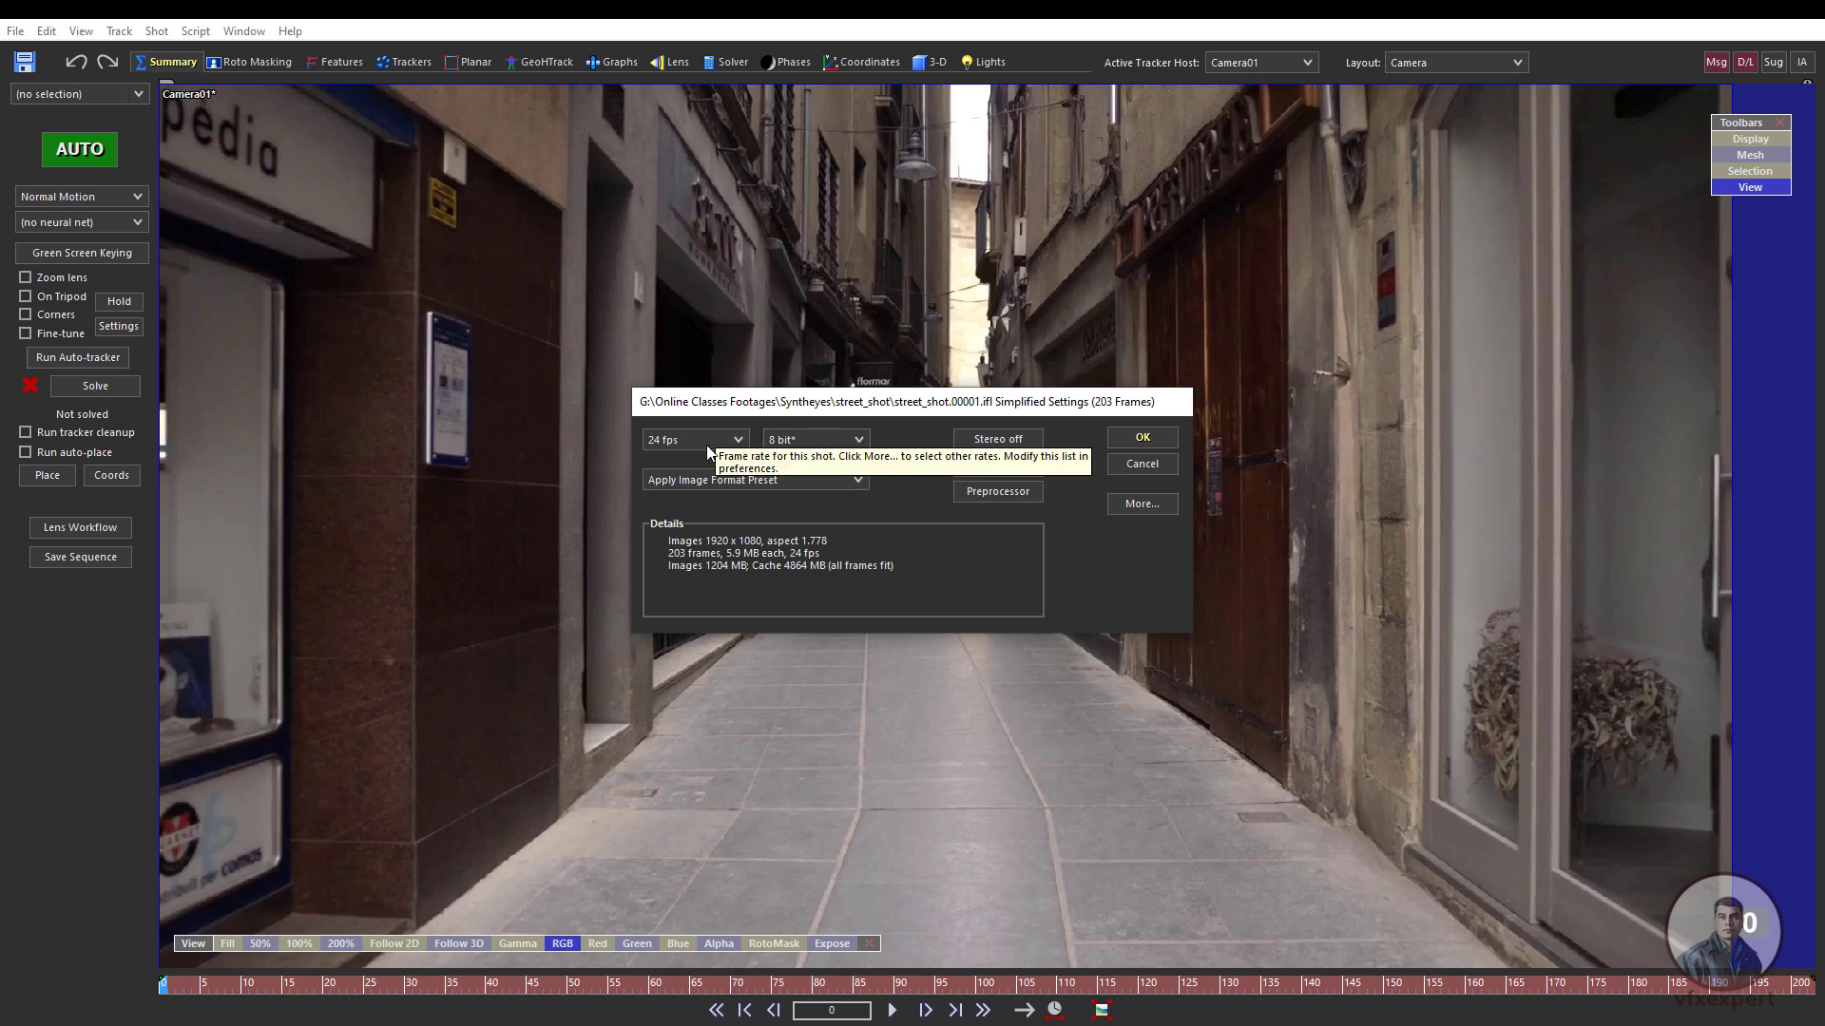
- Check the available frame rates and accept the shot settings at 24 fps
click(738, 437)
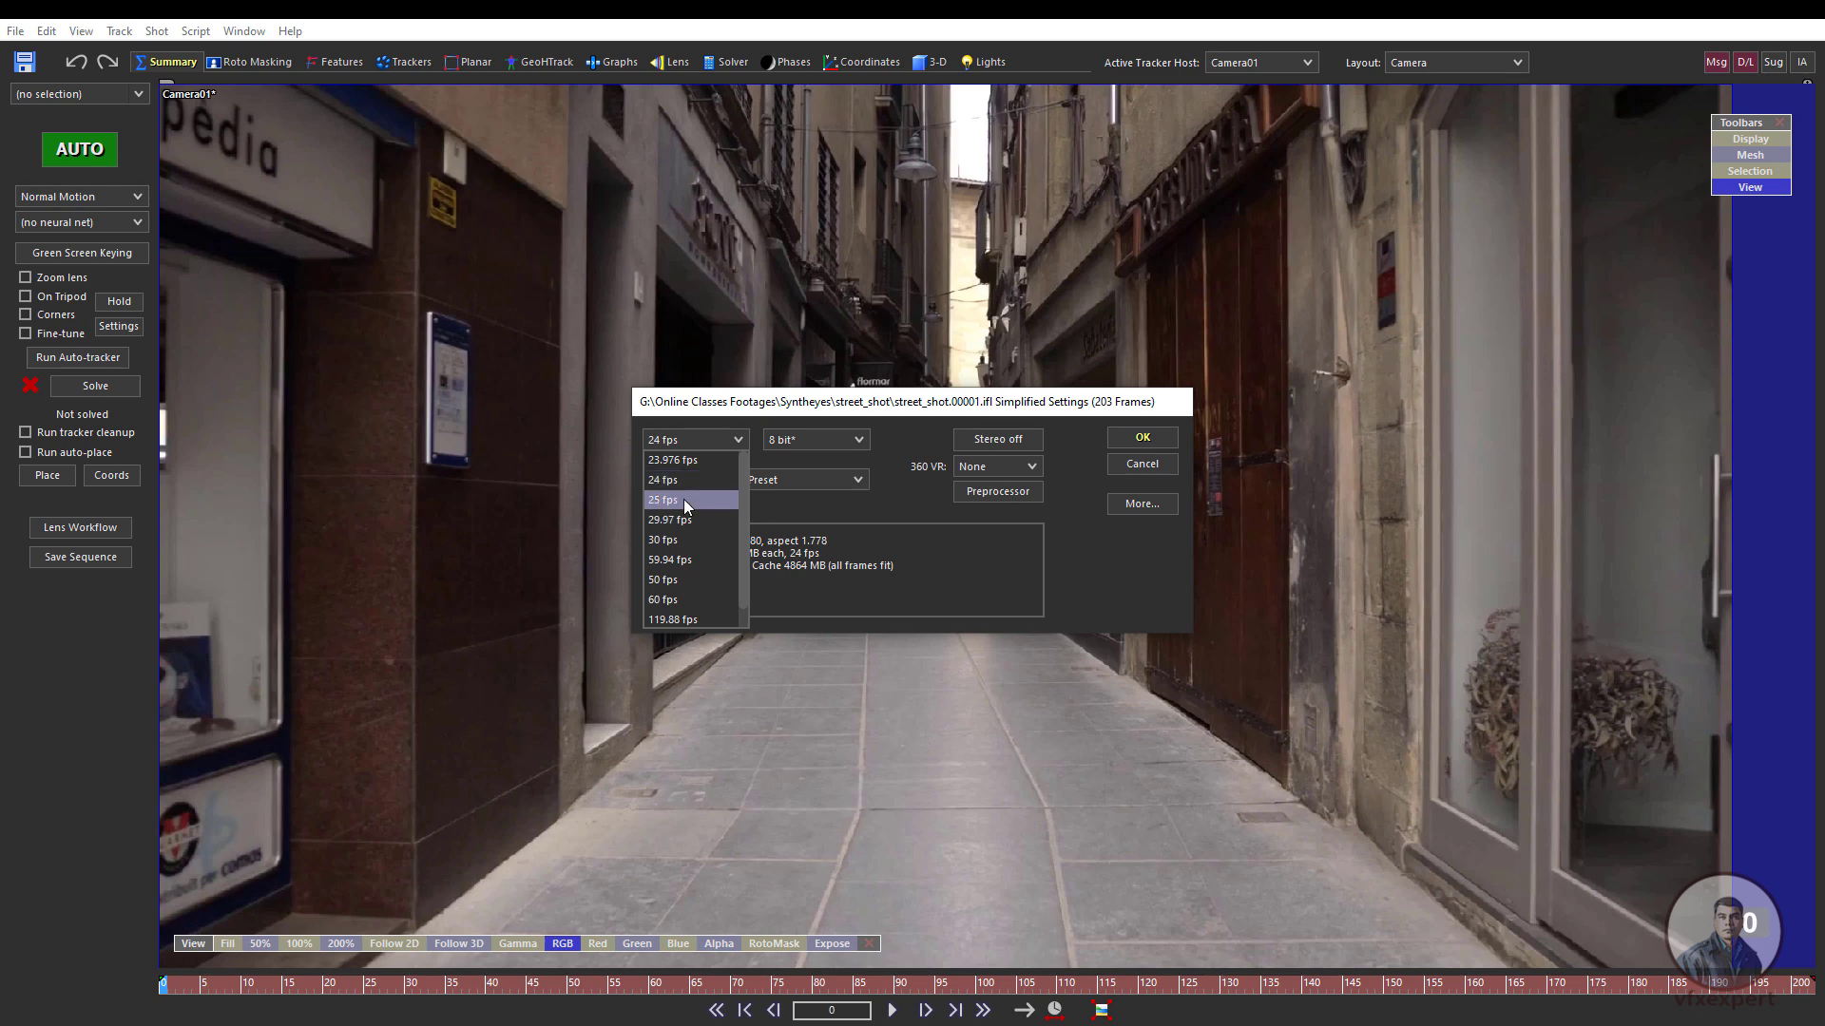
key(Escape)
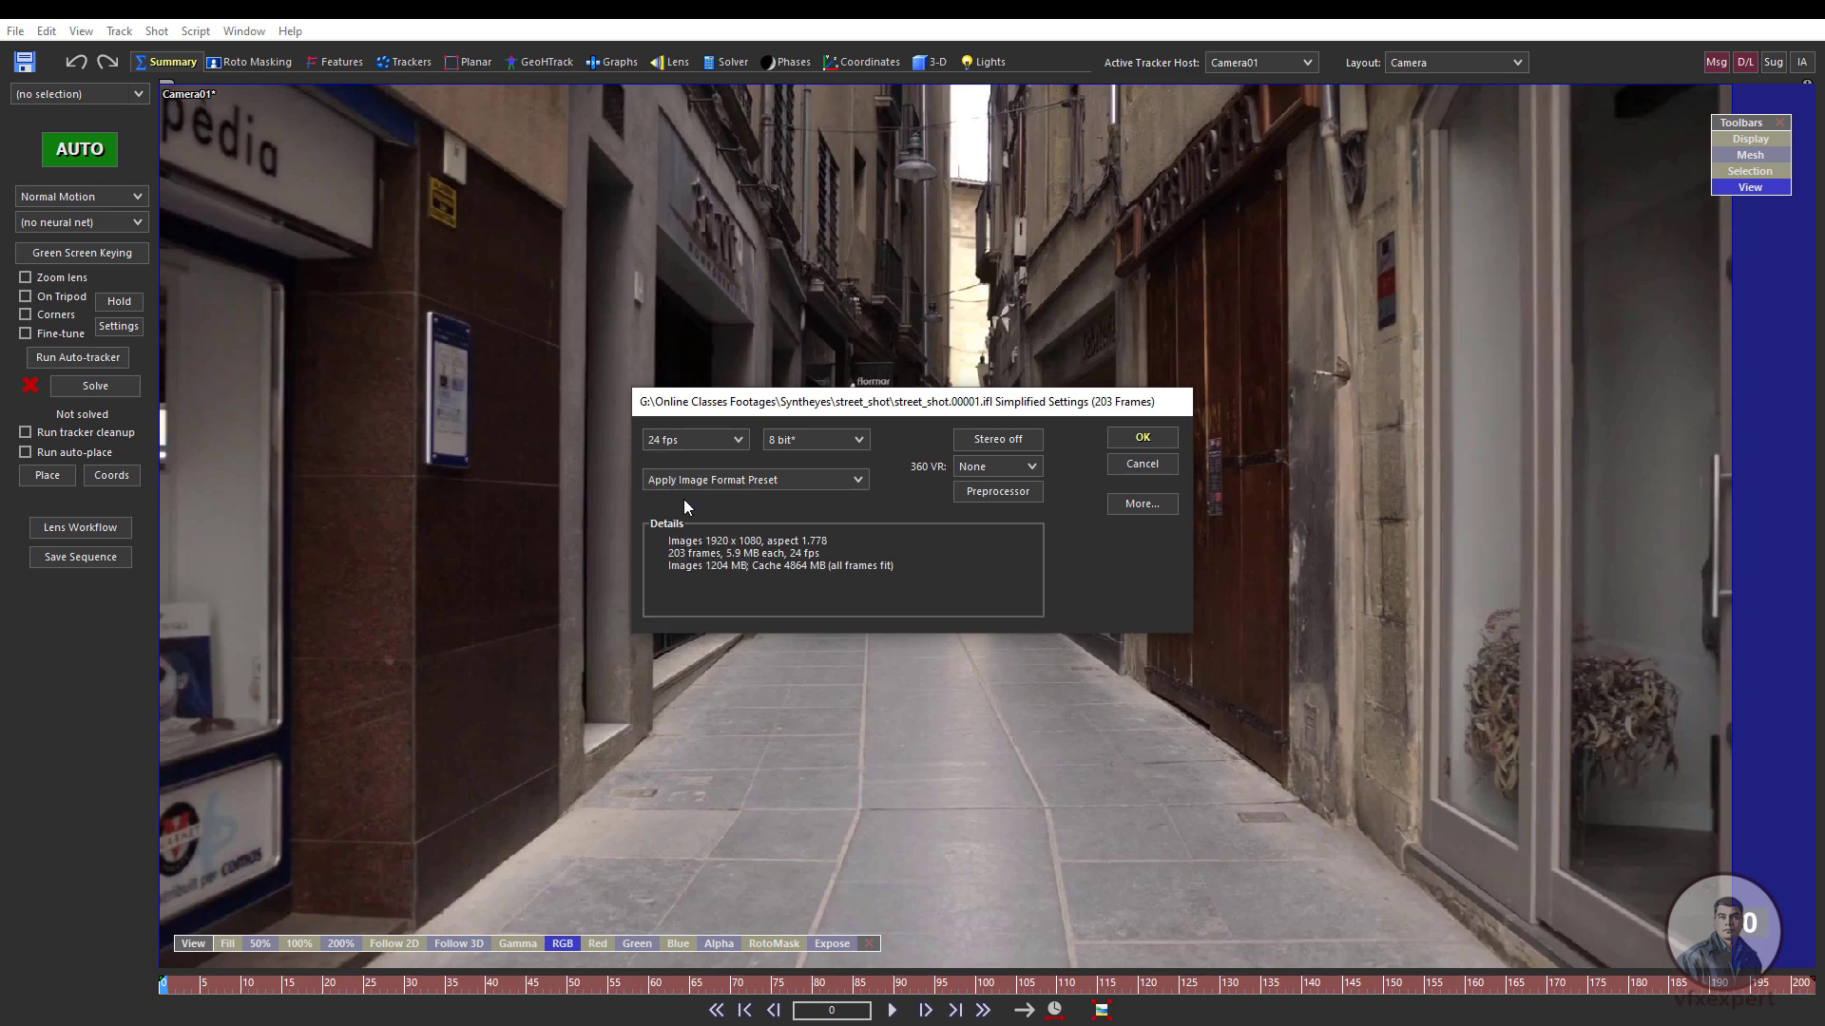
click(1141, 440)
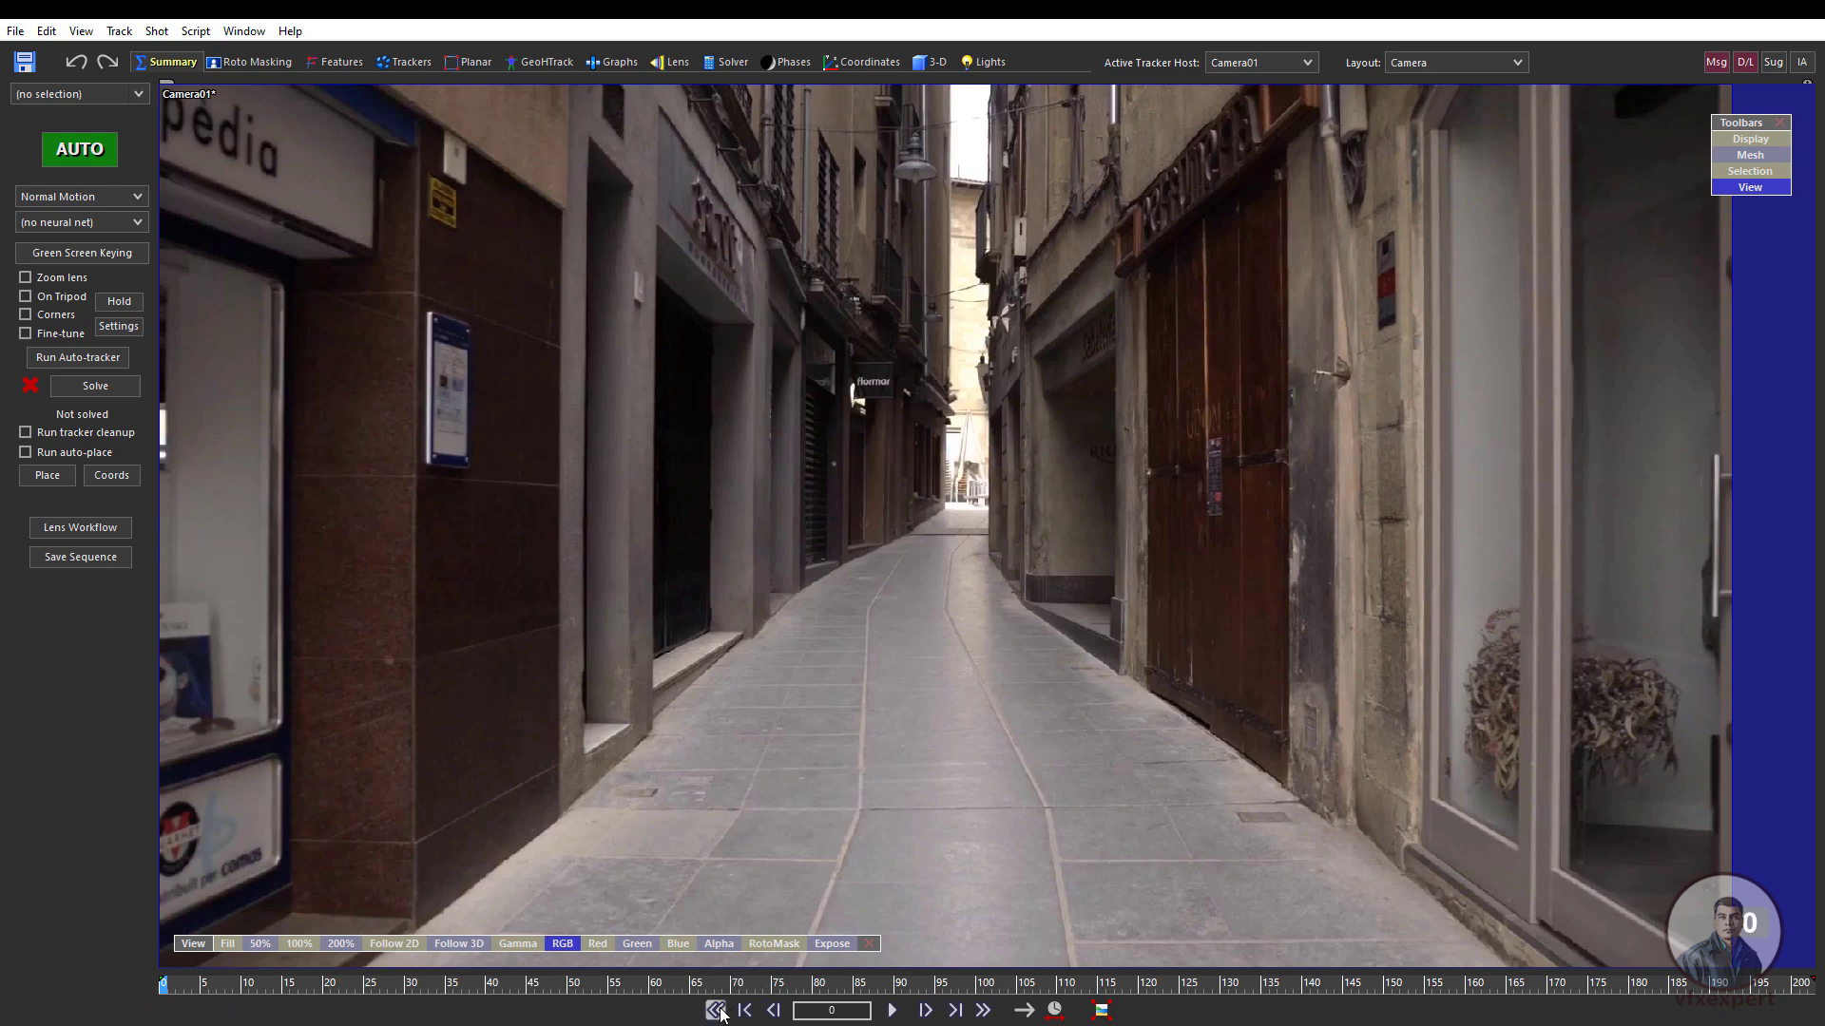
- Play part of the loaded footage to preview the camera movement, and rewind to the first frame
click(892, 1012)
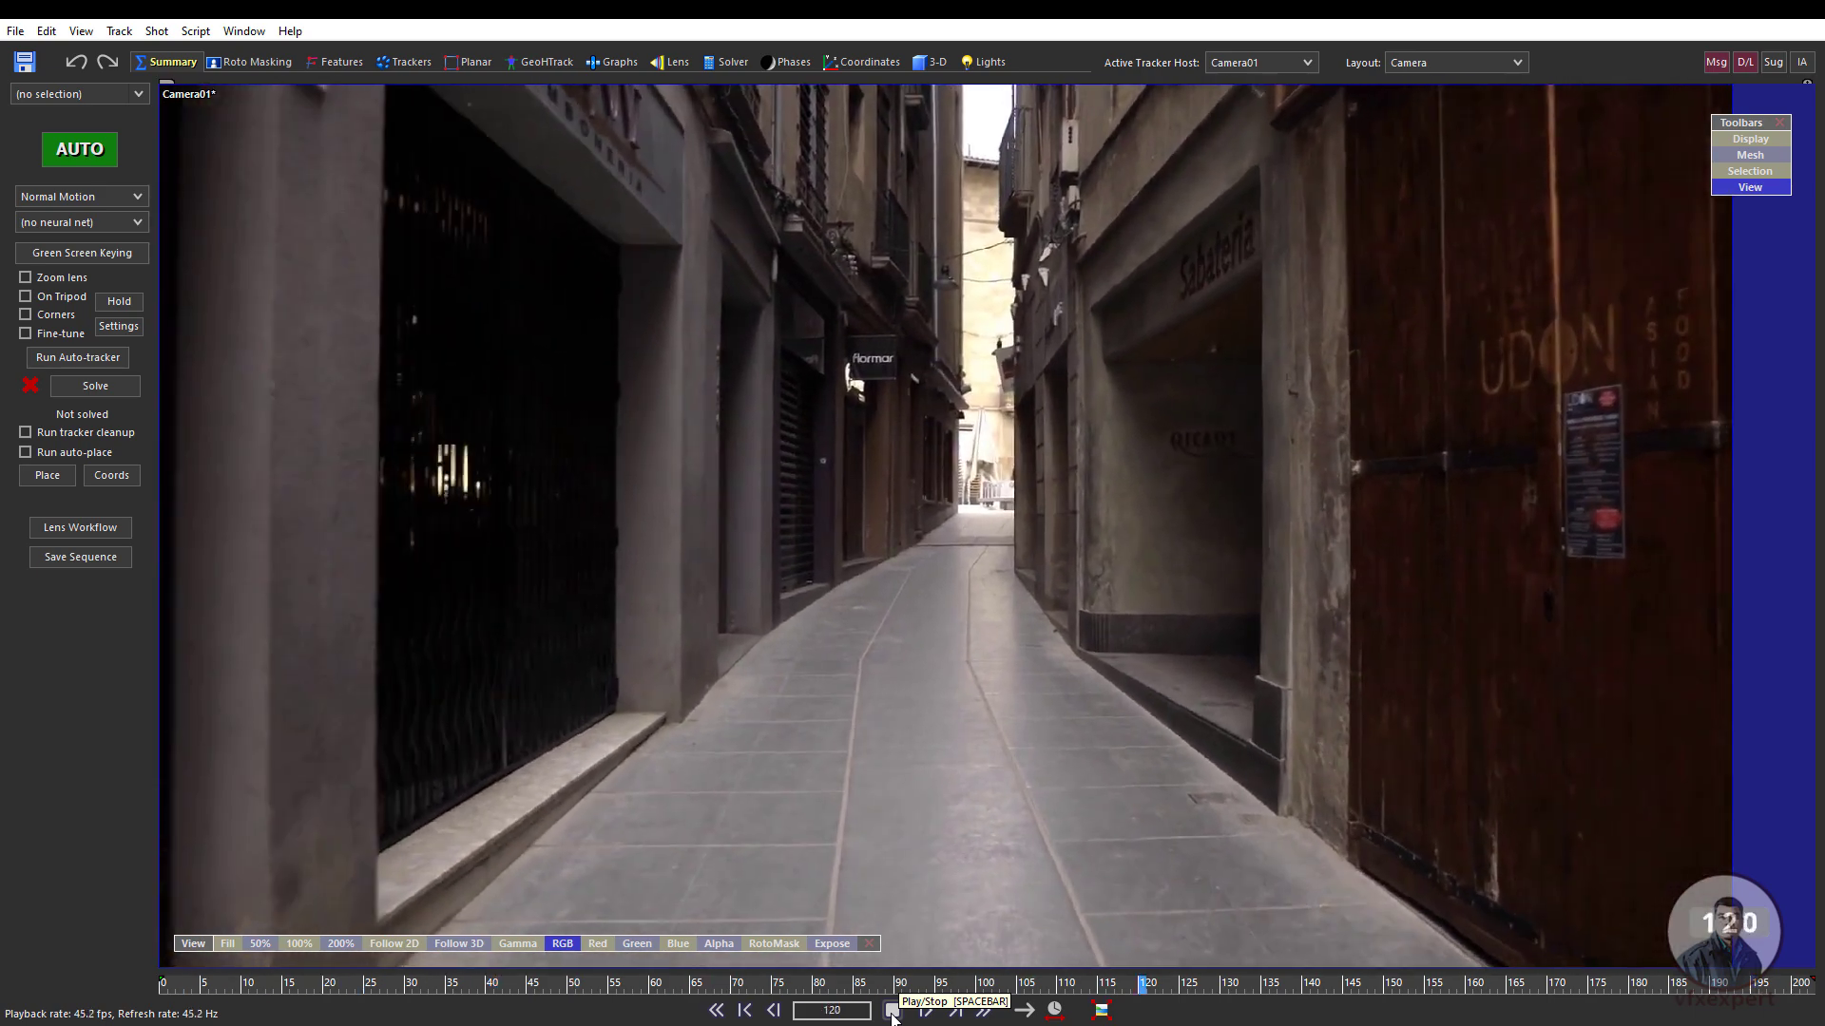
click(893, 1011)
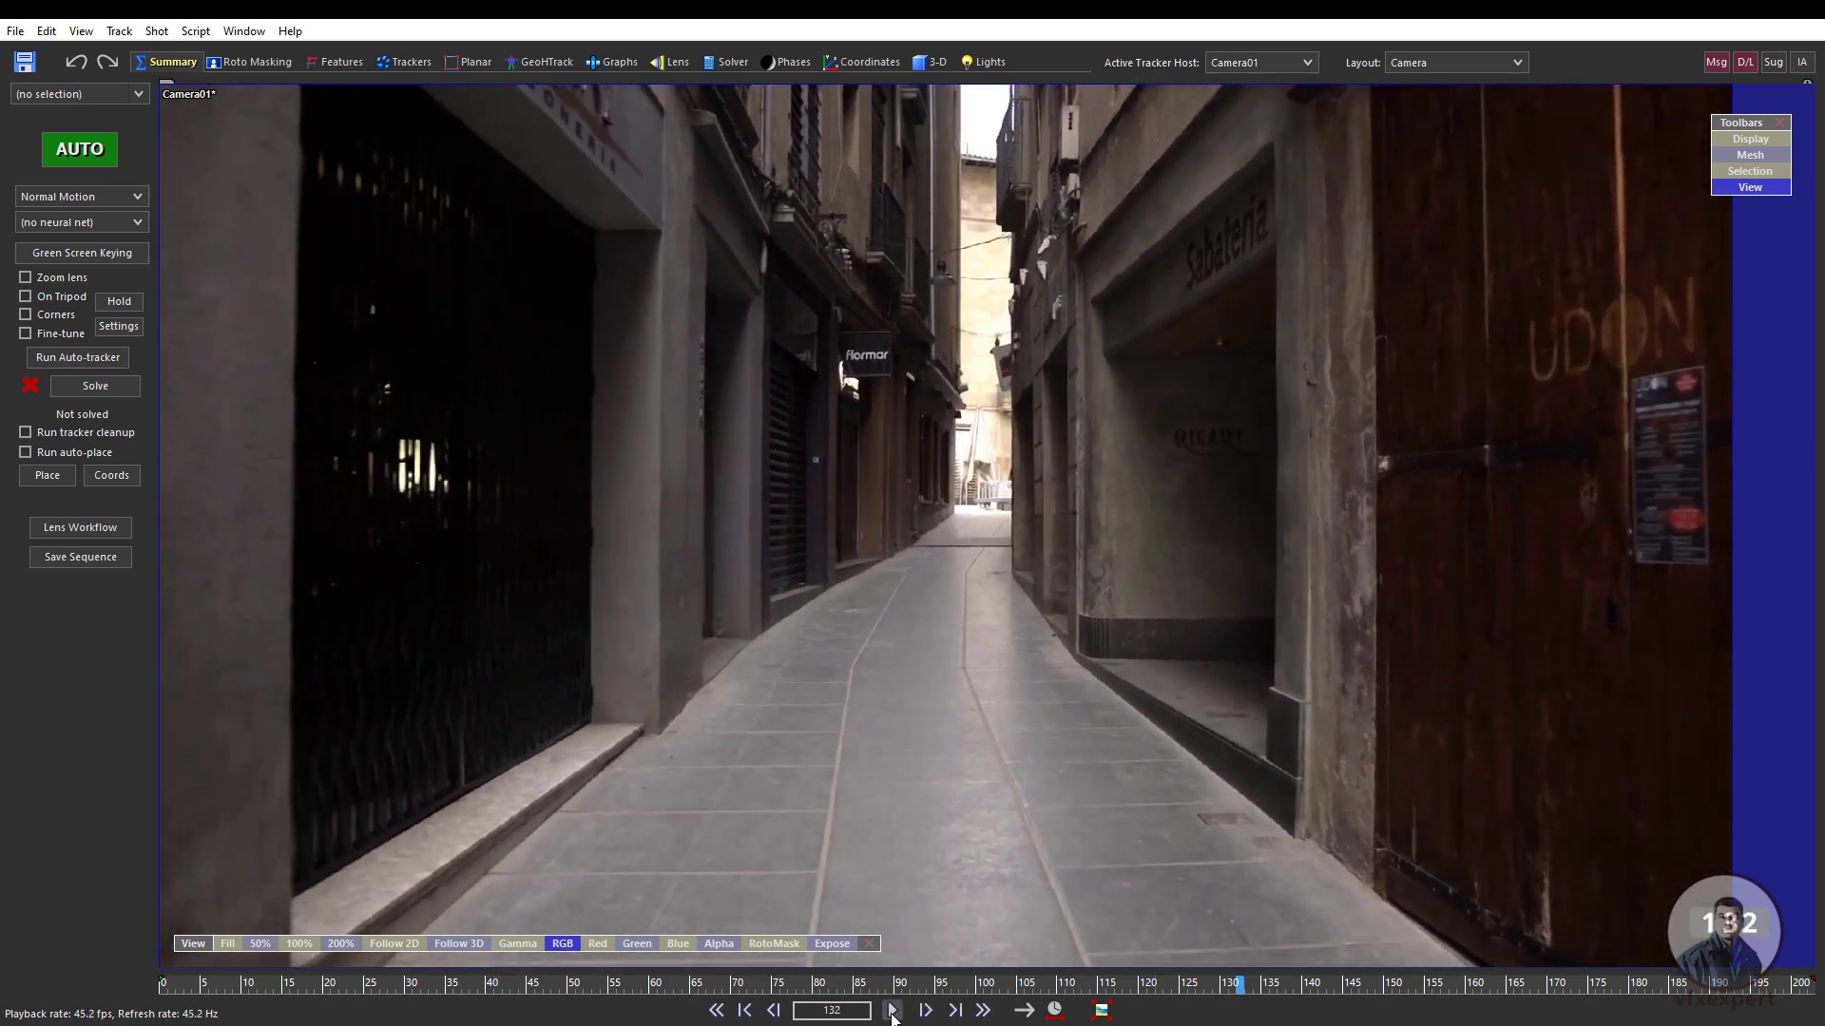
click(716, 1011)
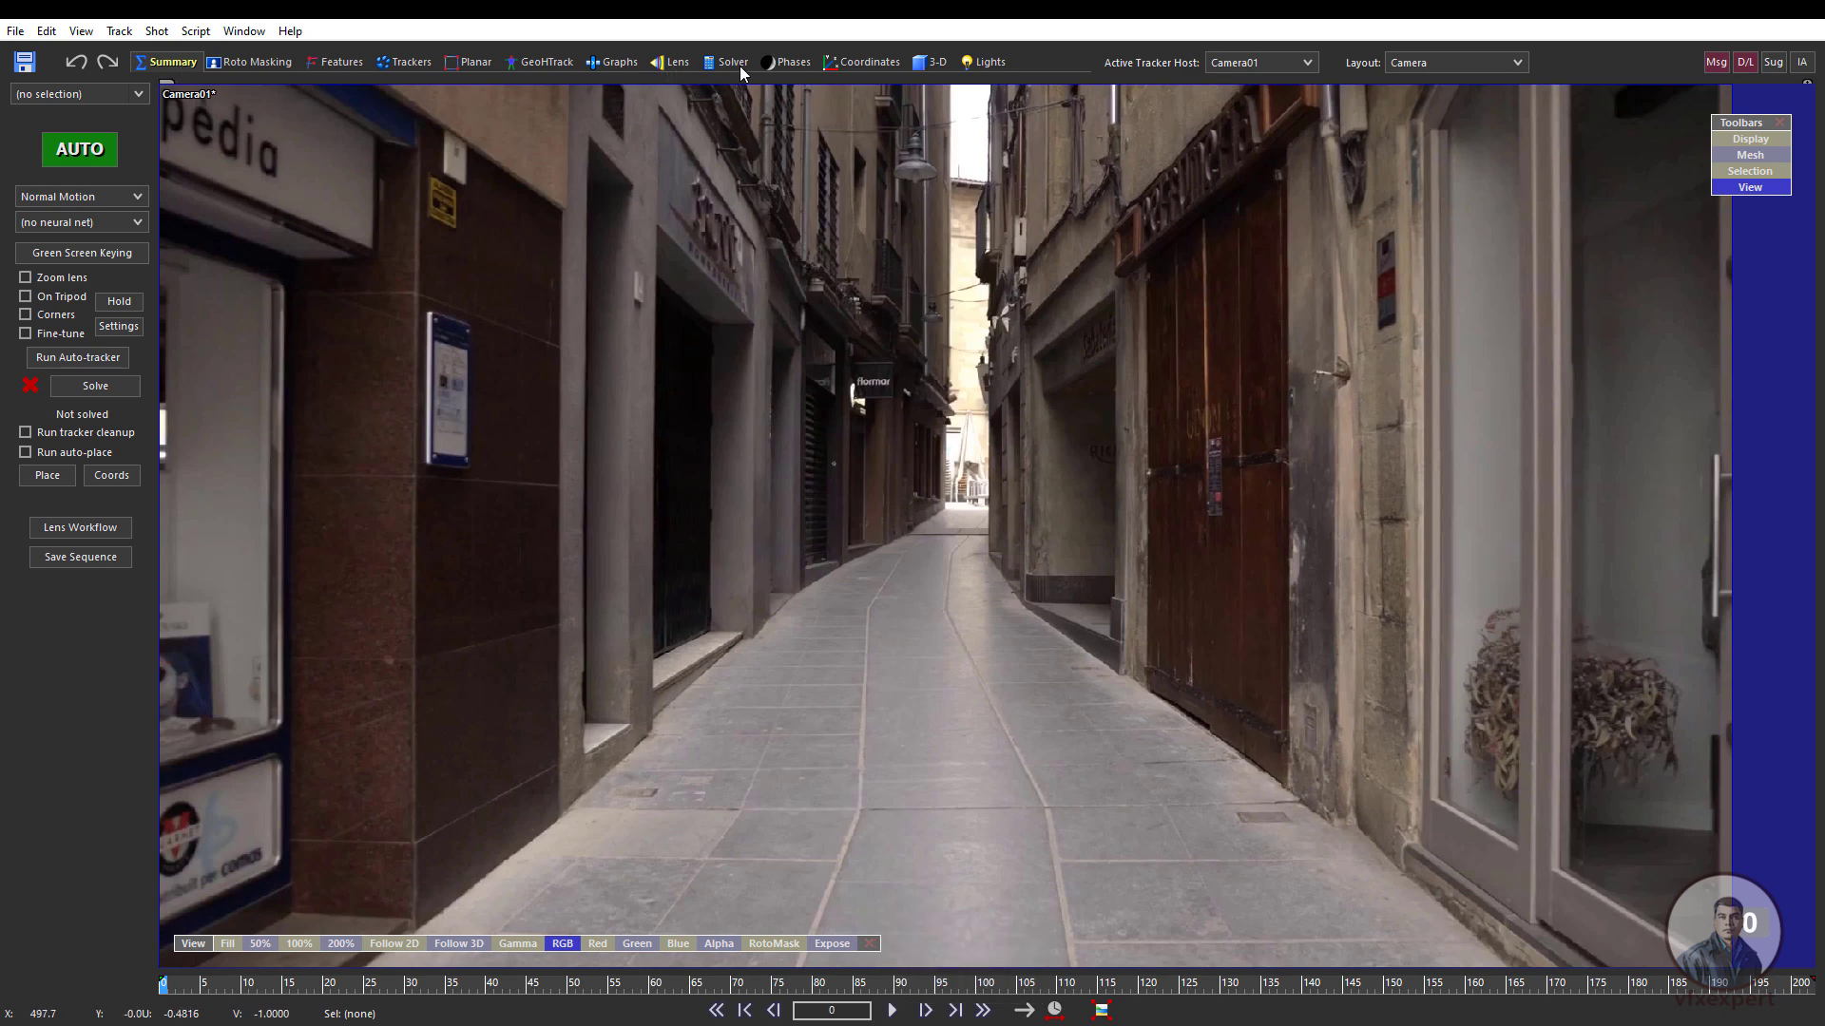
- Look over the Trackers, Solver and 3-D rooms
click(411, 62)
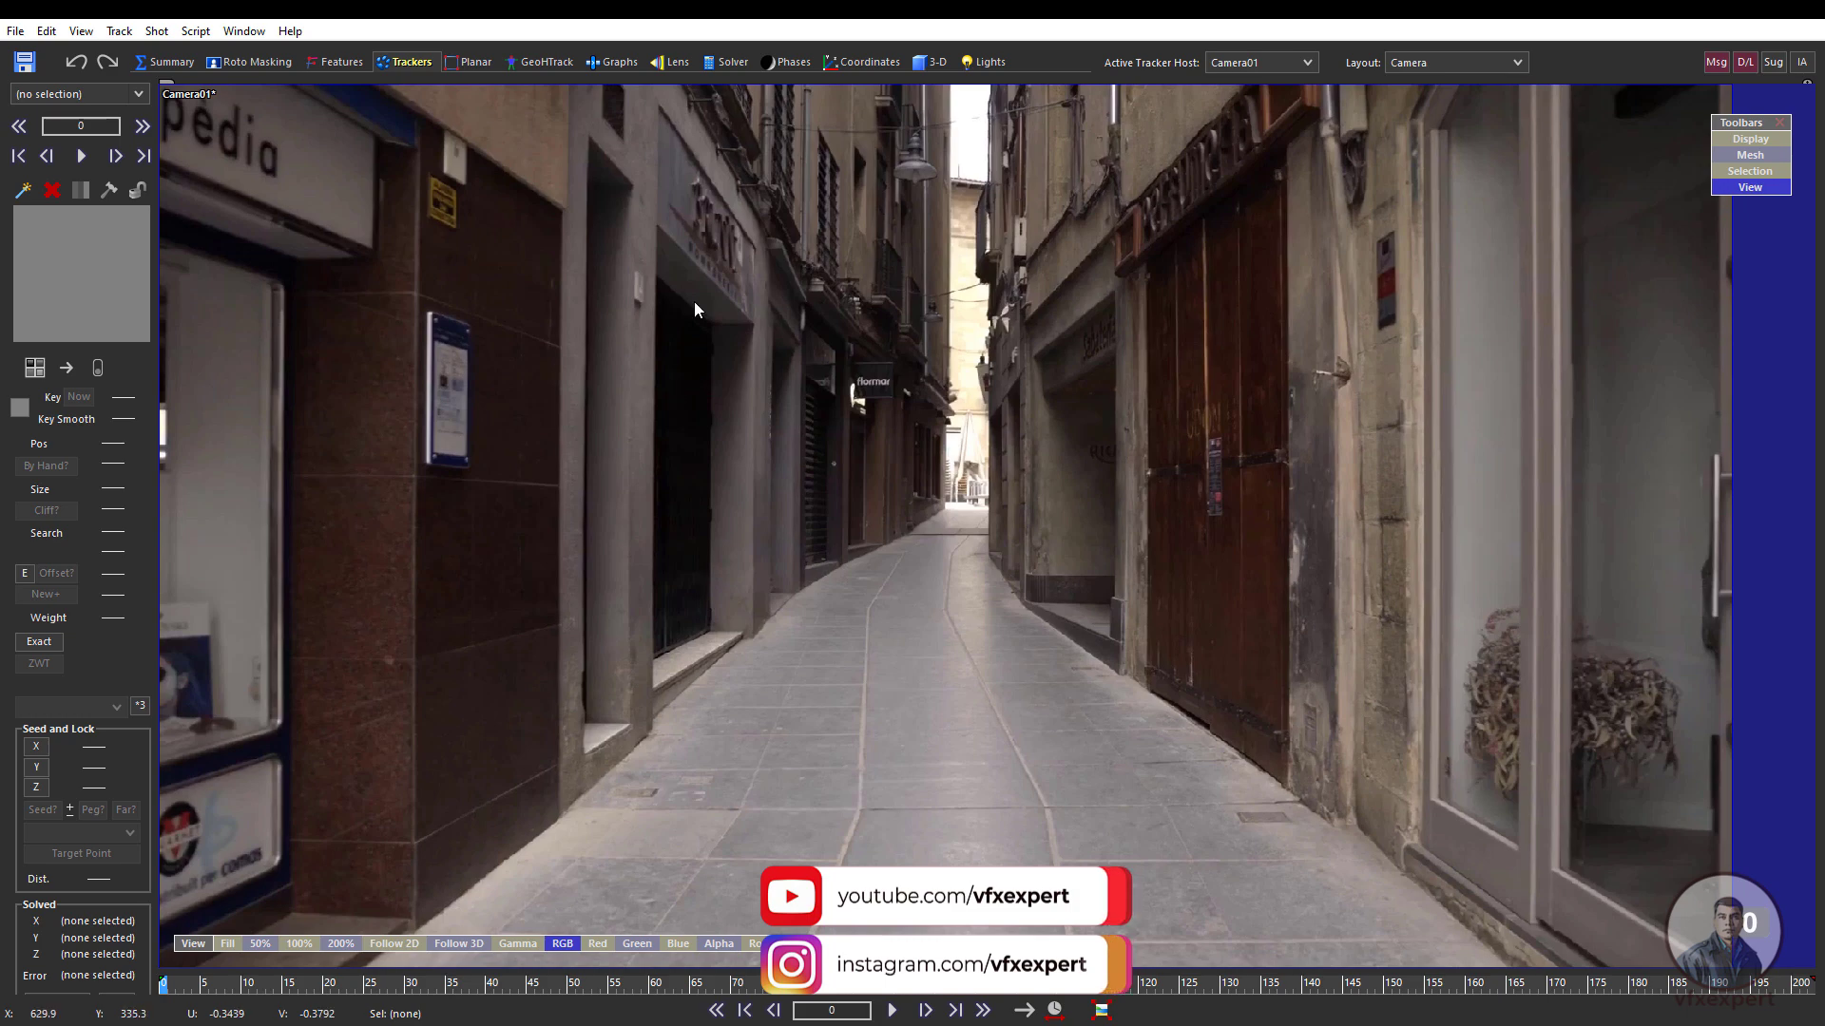
click(732, 63)
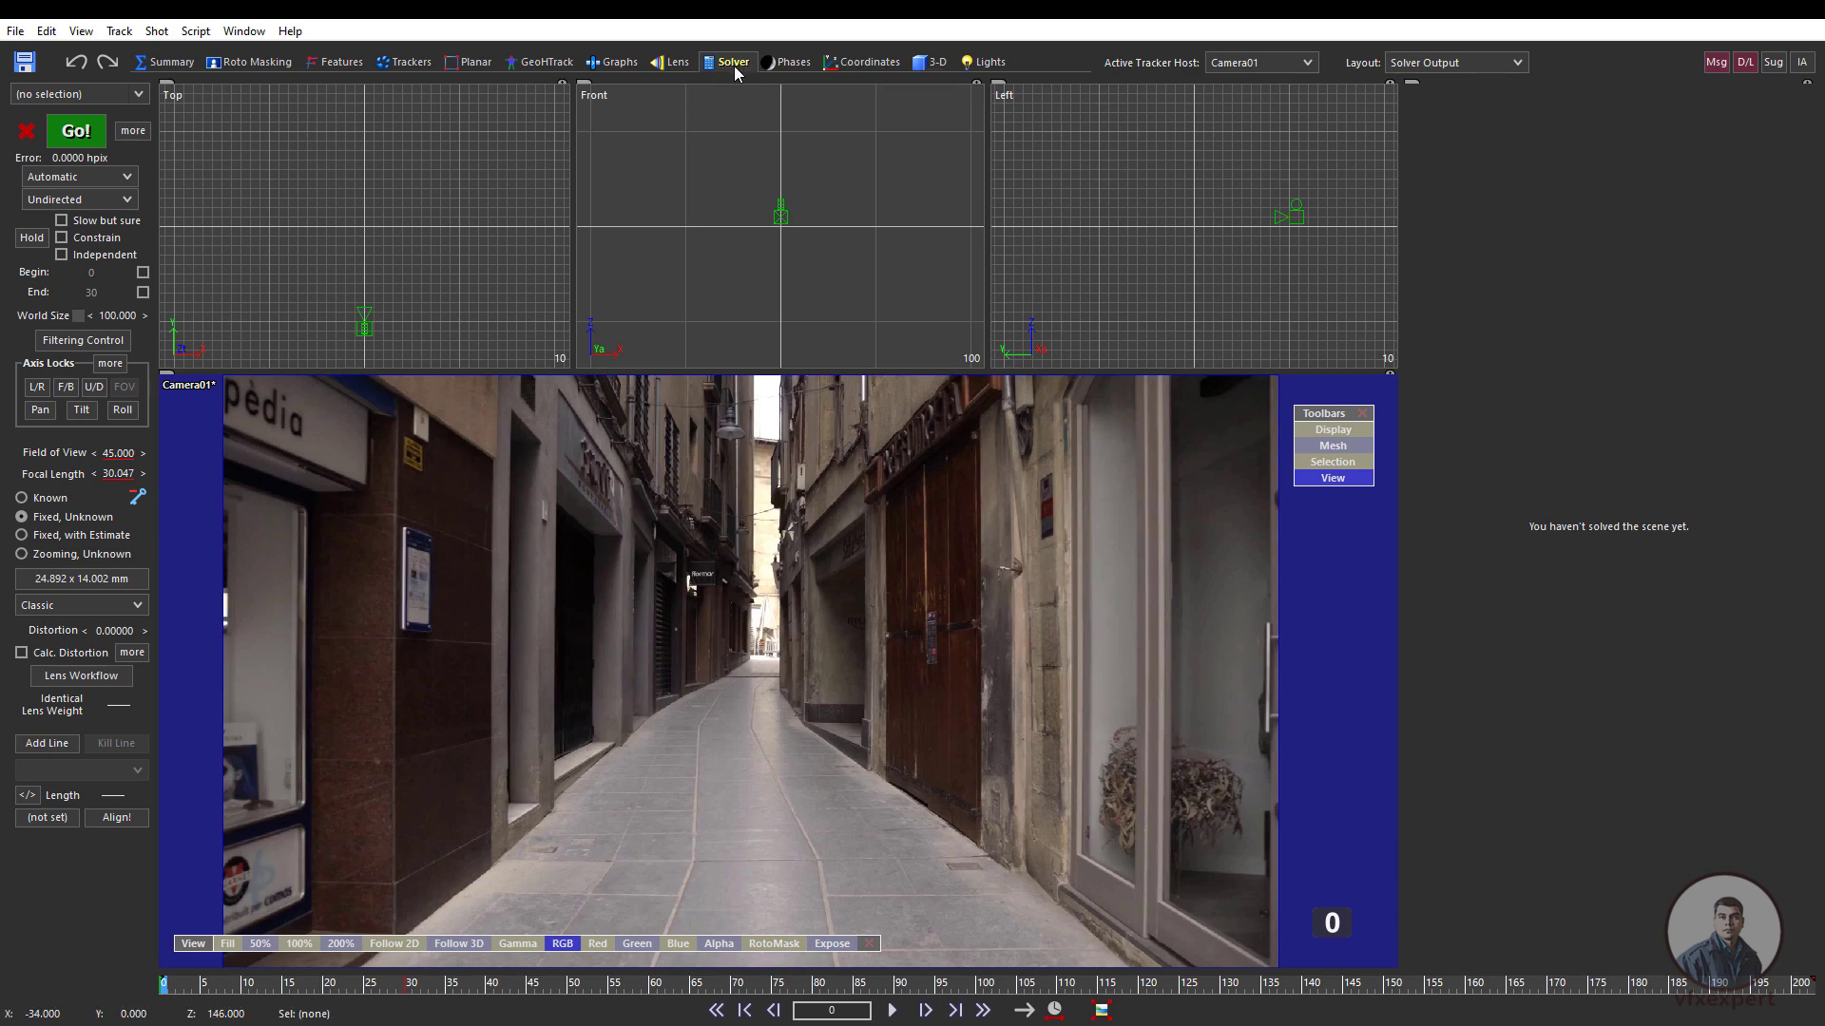
click(935, 64)
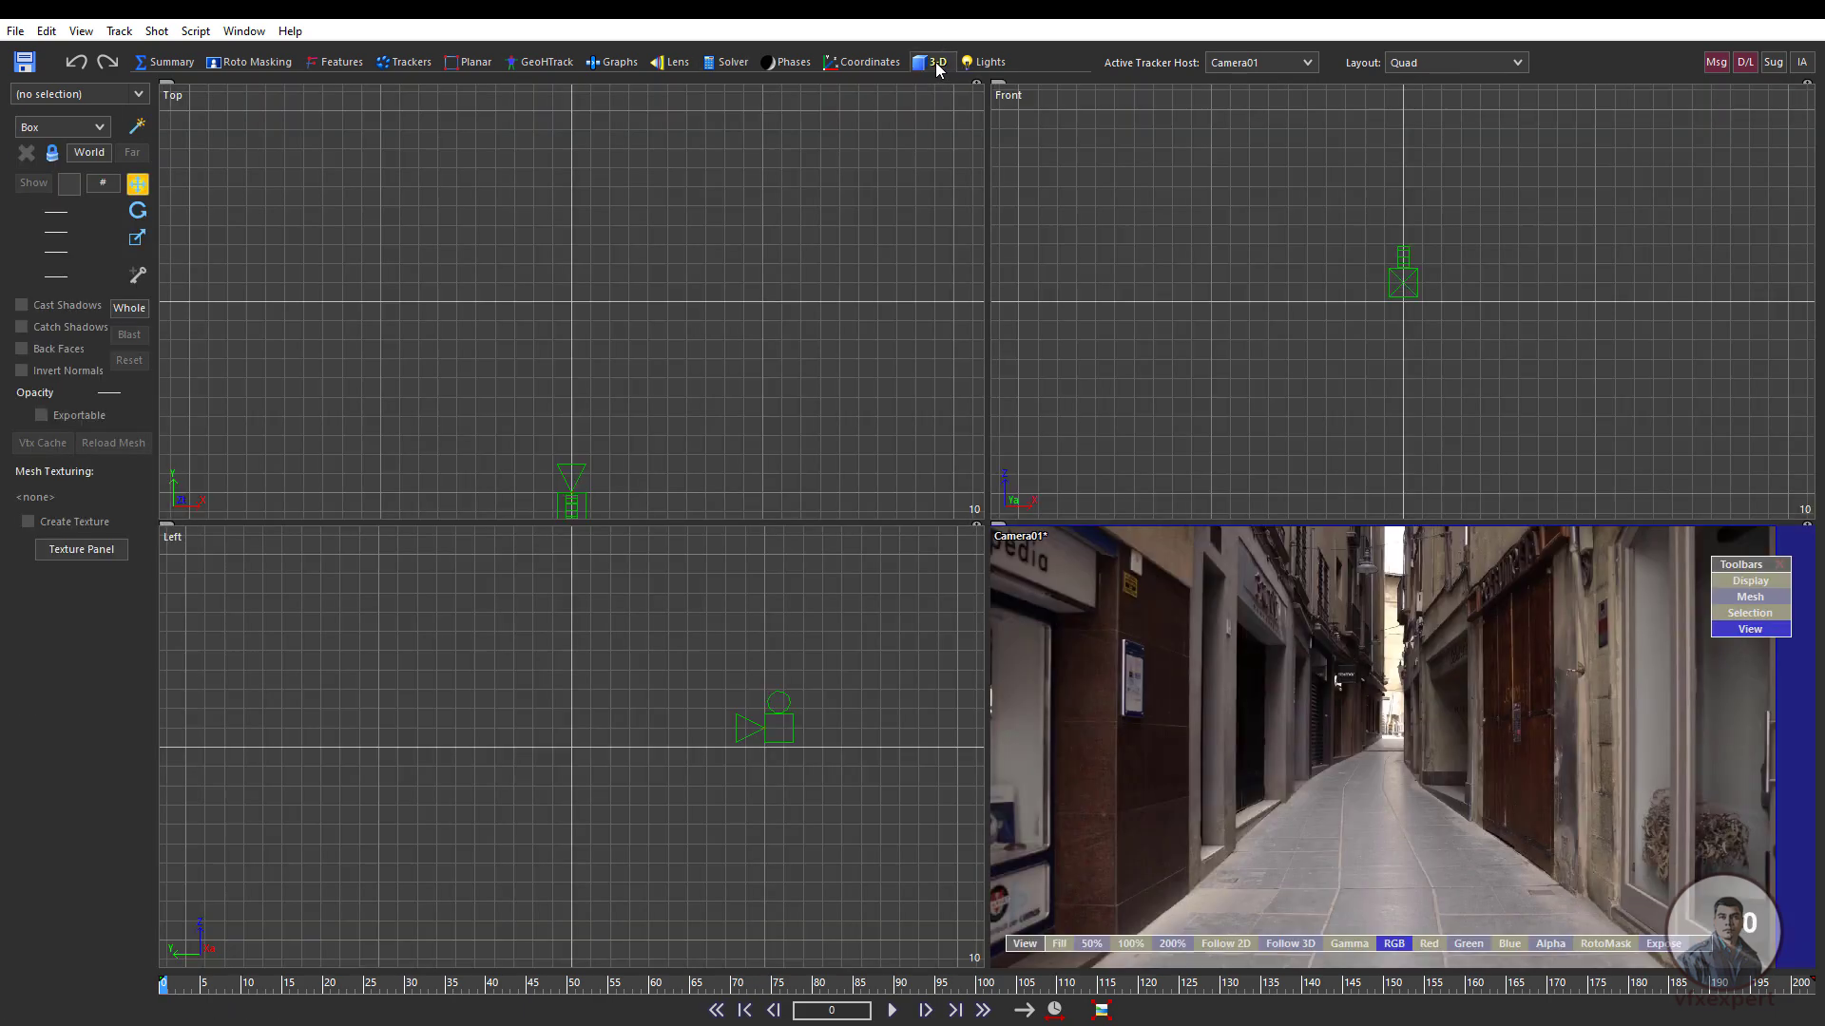
- Return to the Summary room and run the full automatic tracking and solve on the shot
click(183, 61)
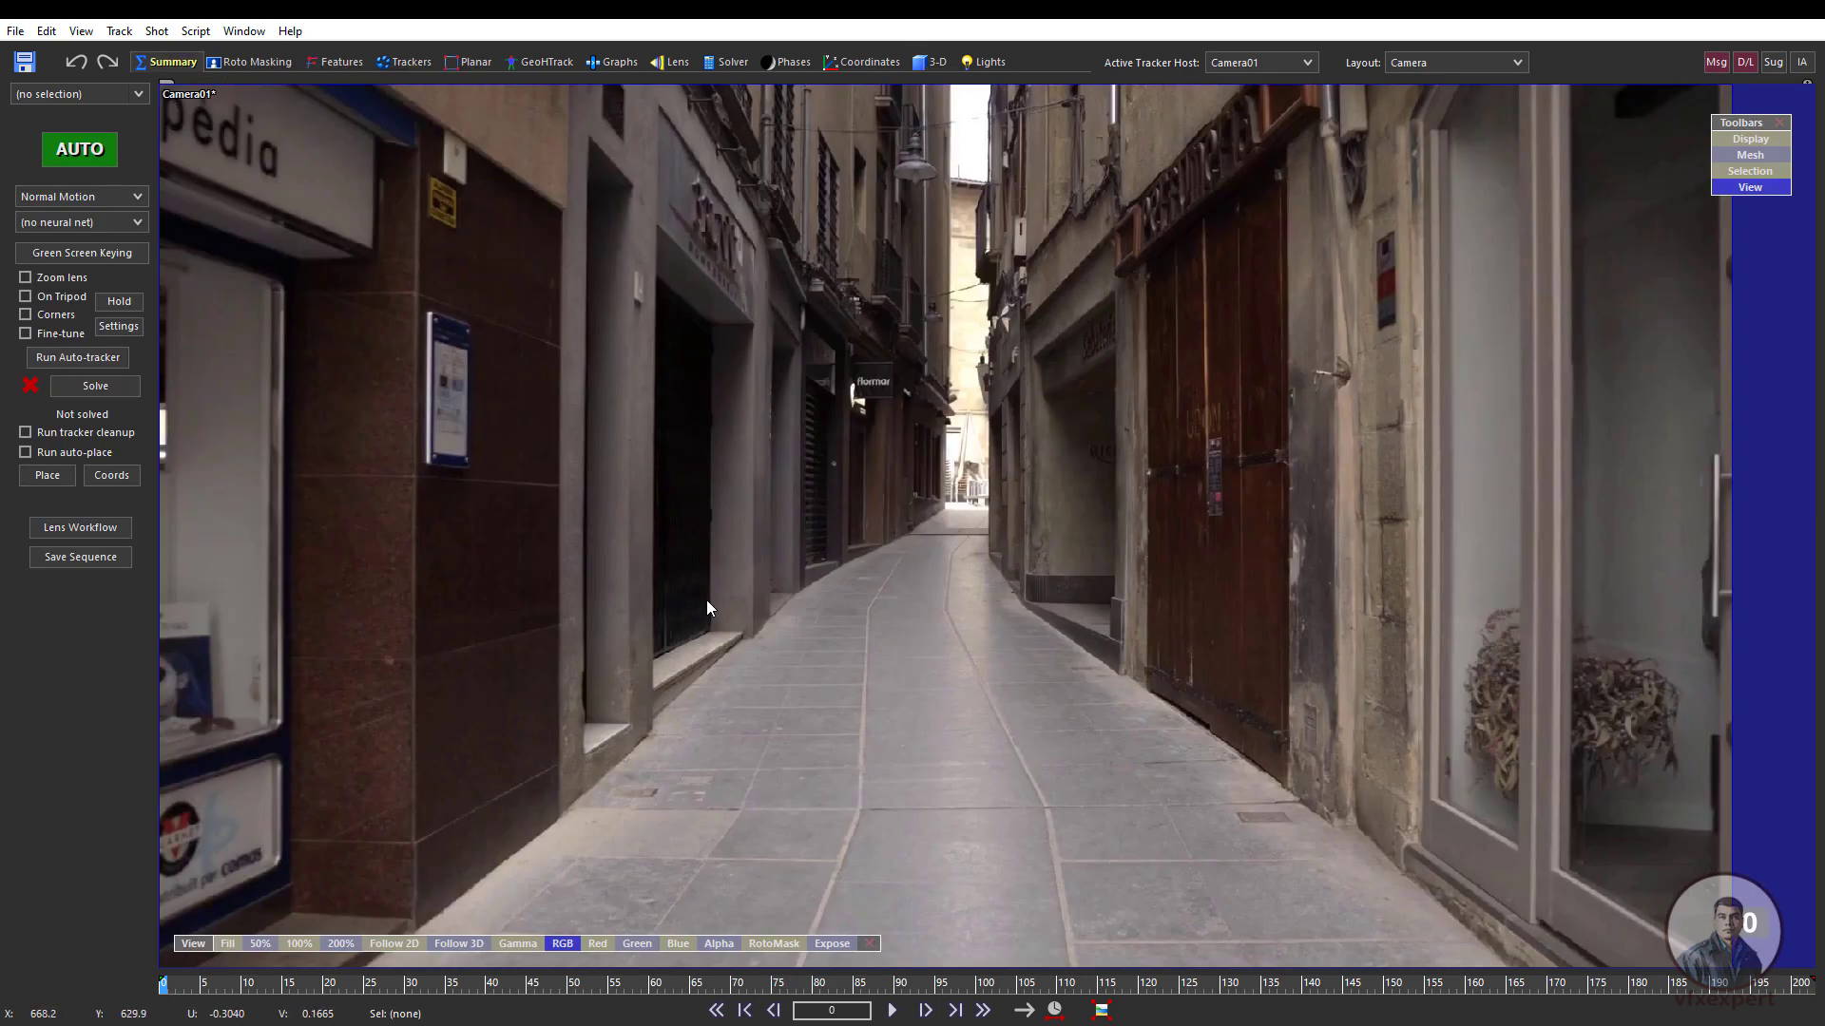
click(80, 150)
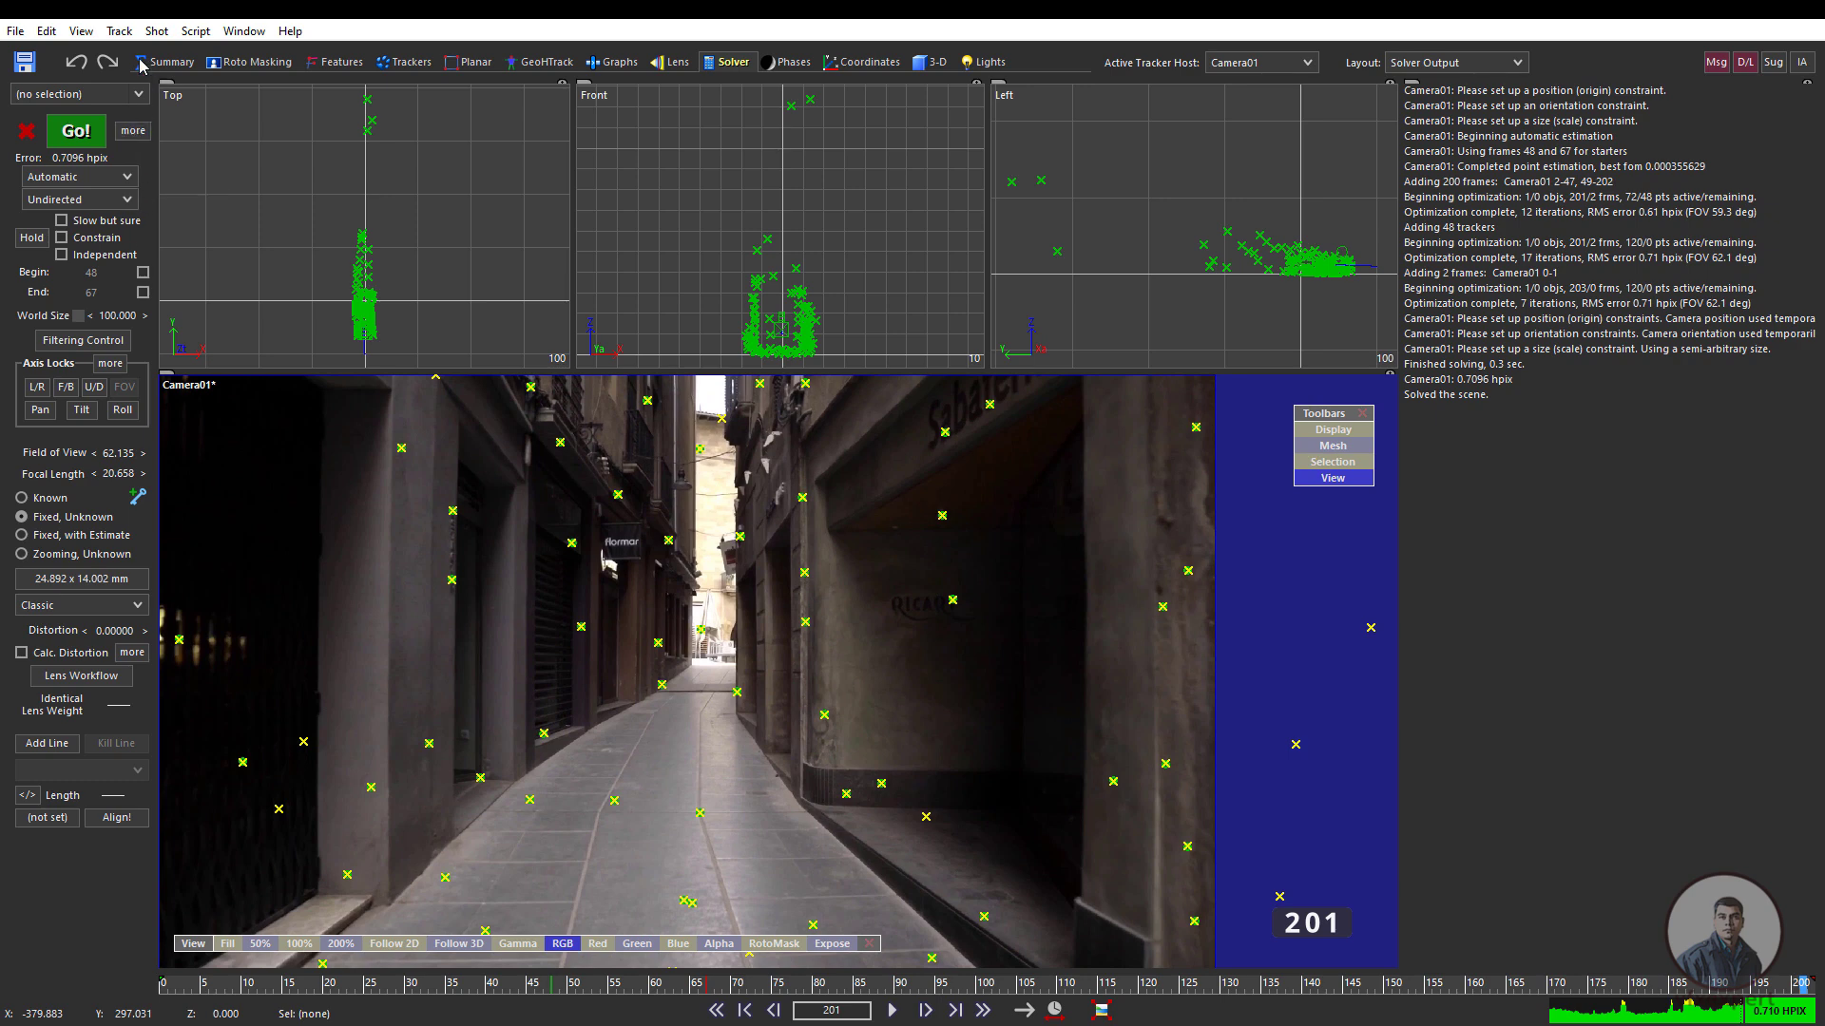
- Clean up the automatic trackers with a high-error threshold of 30, and re-solve the scene in Refine mode
click(119, 31)
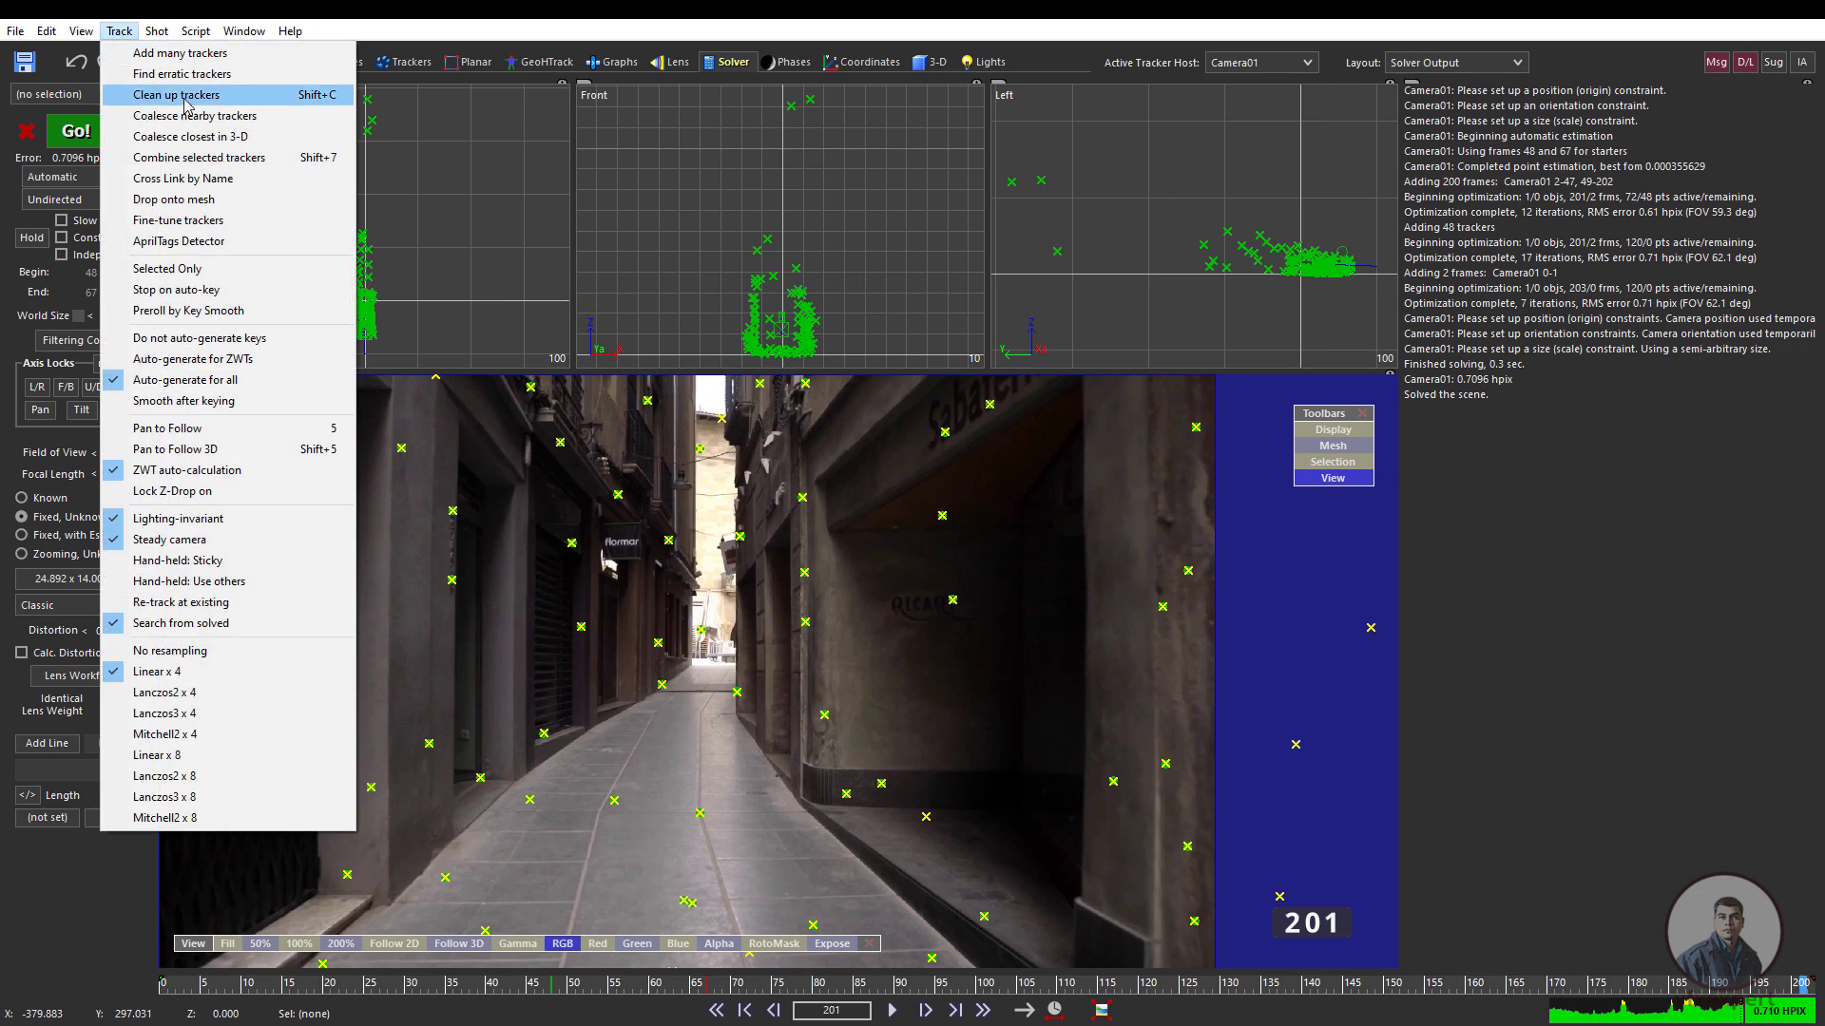
click(186, 96)
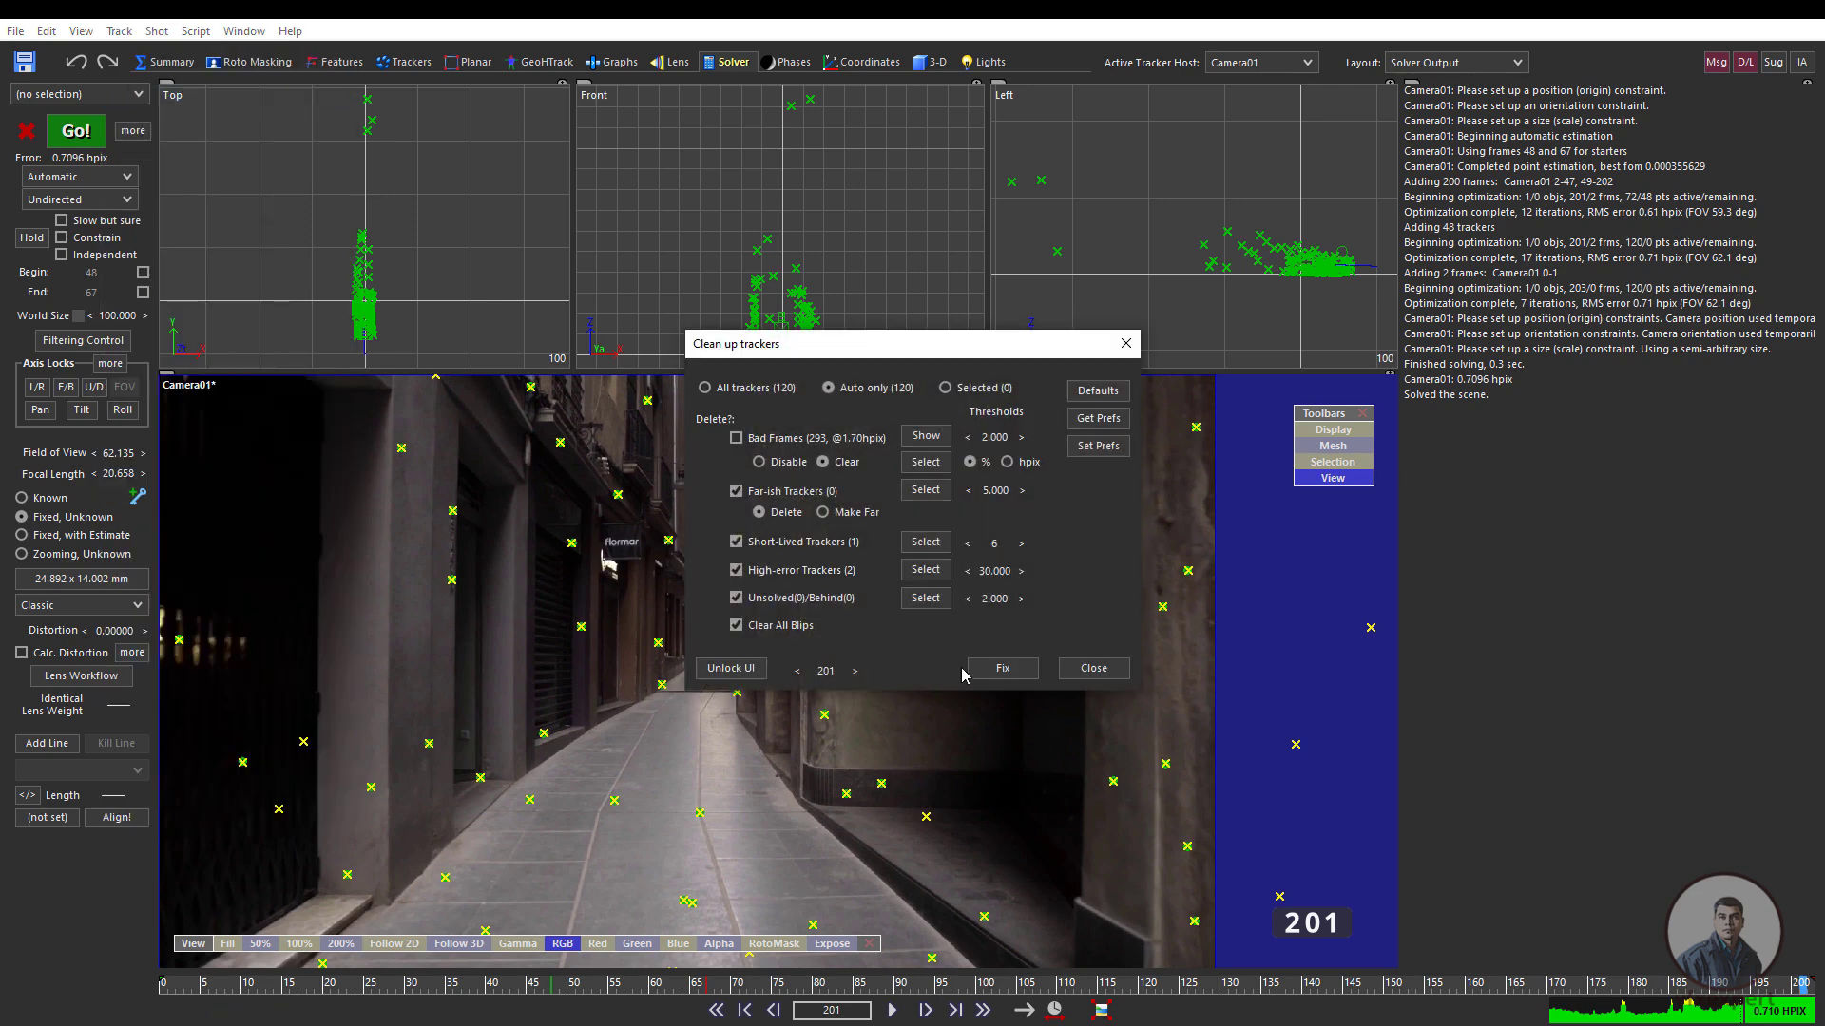
click(1005, 669)
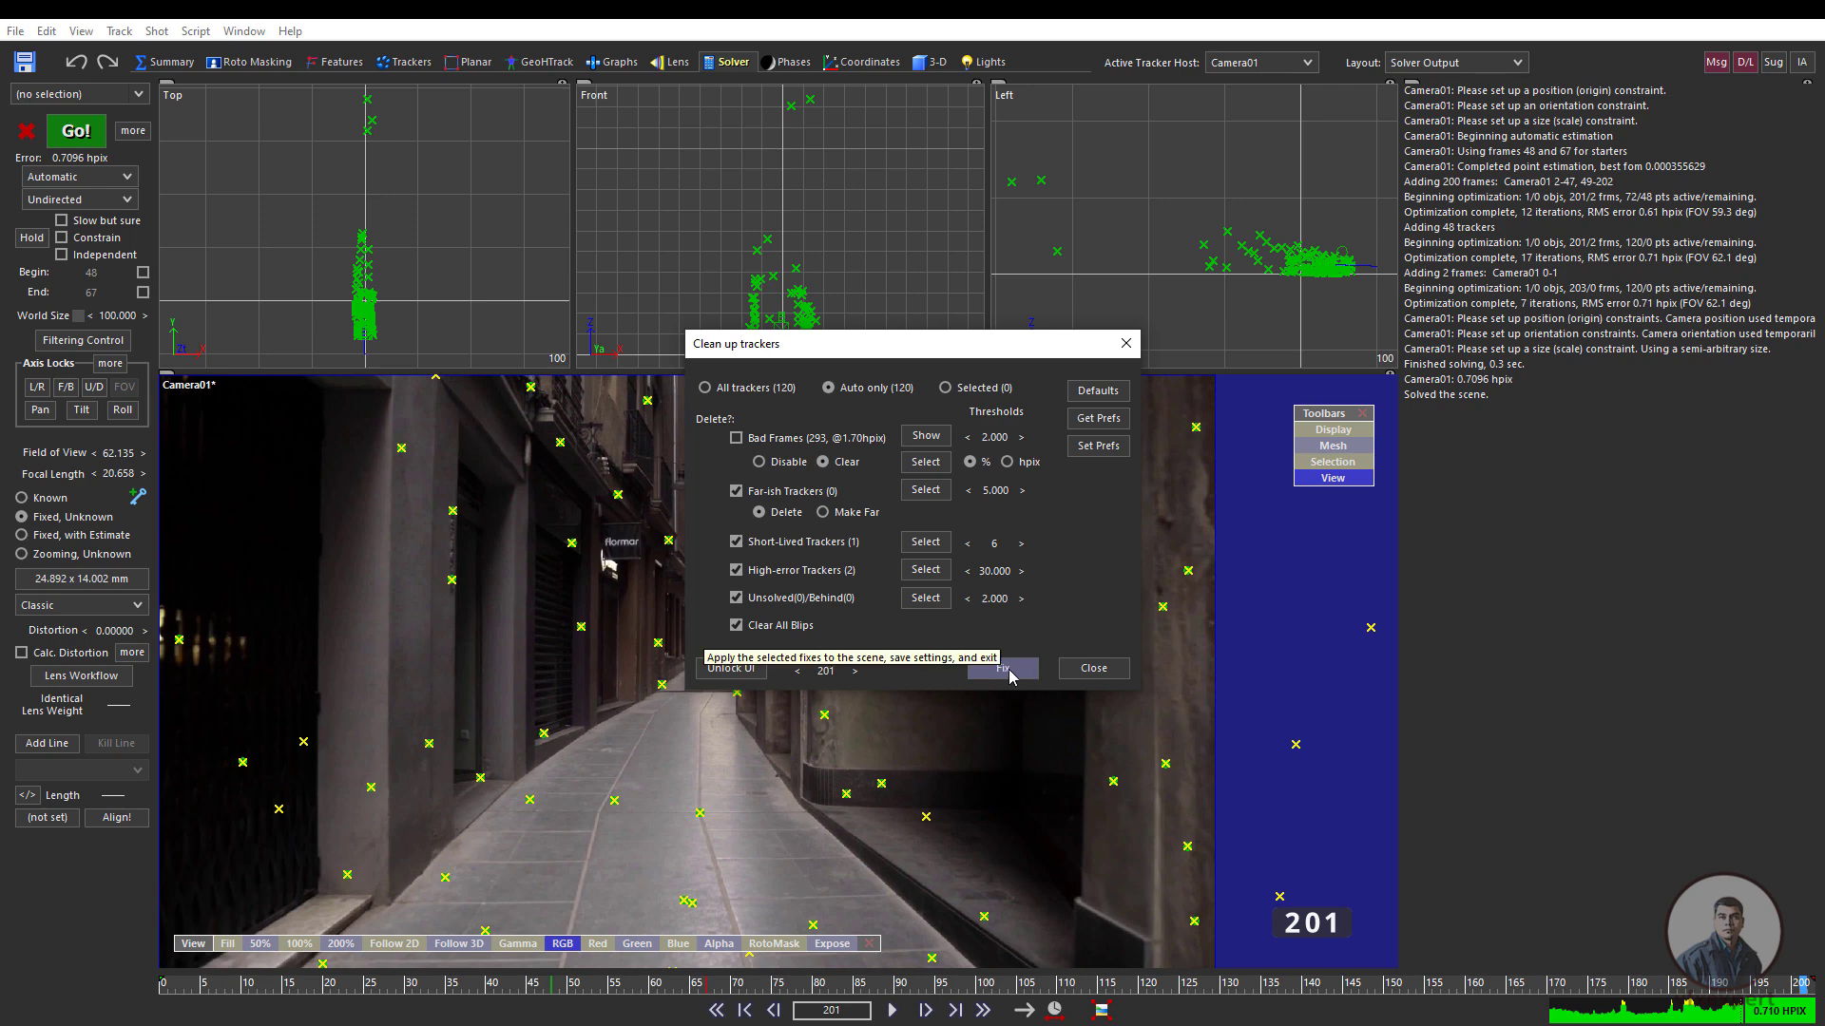
click(130, 178)
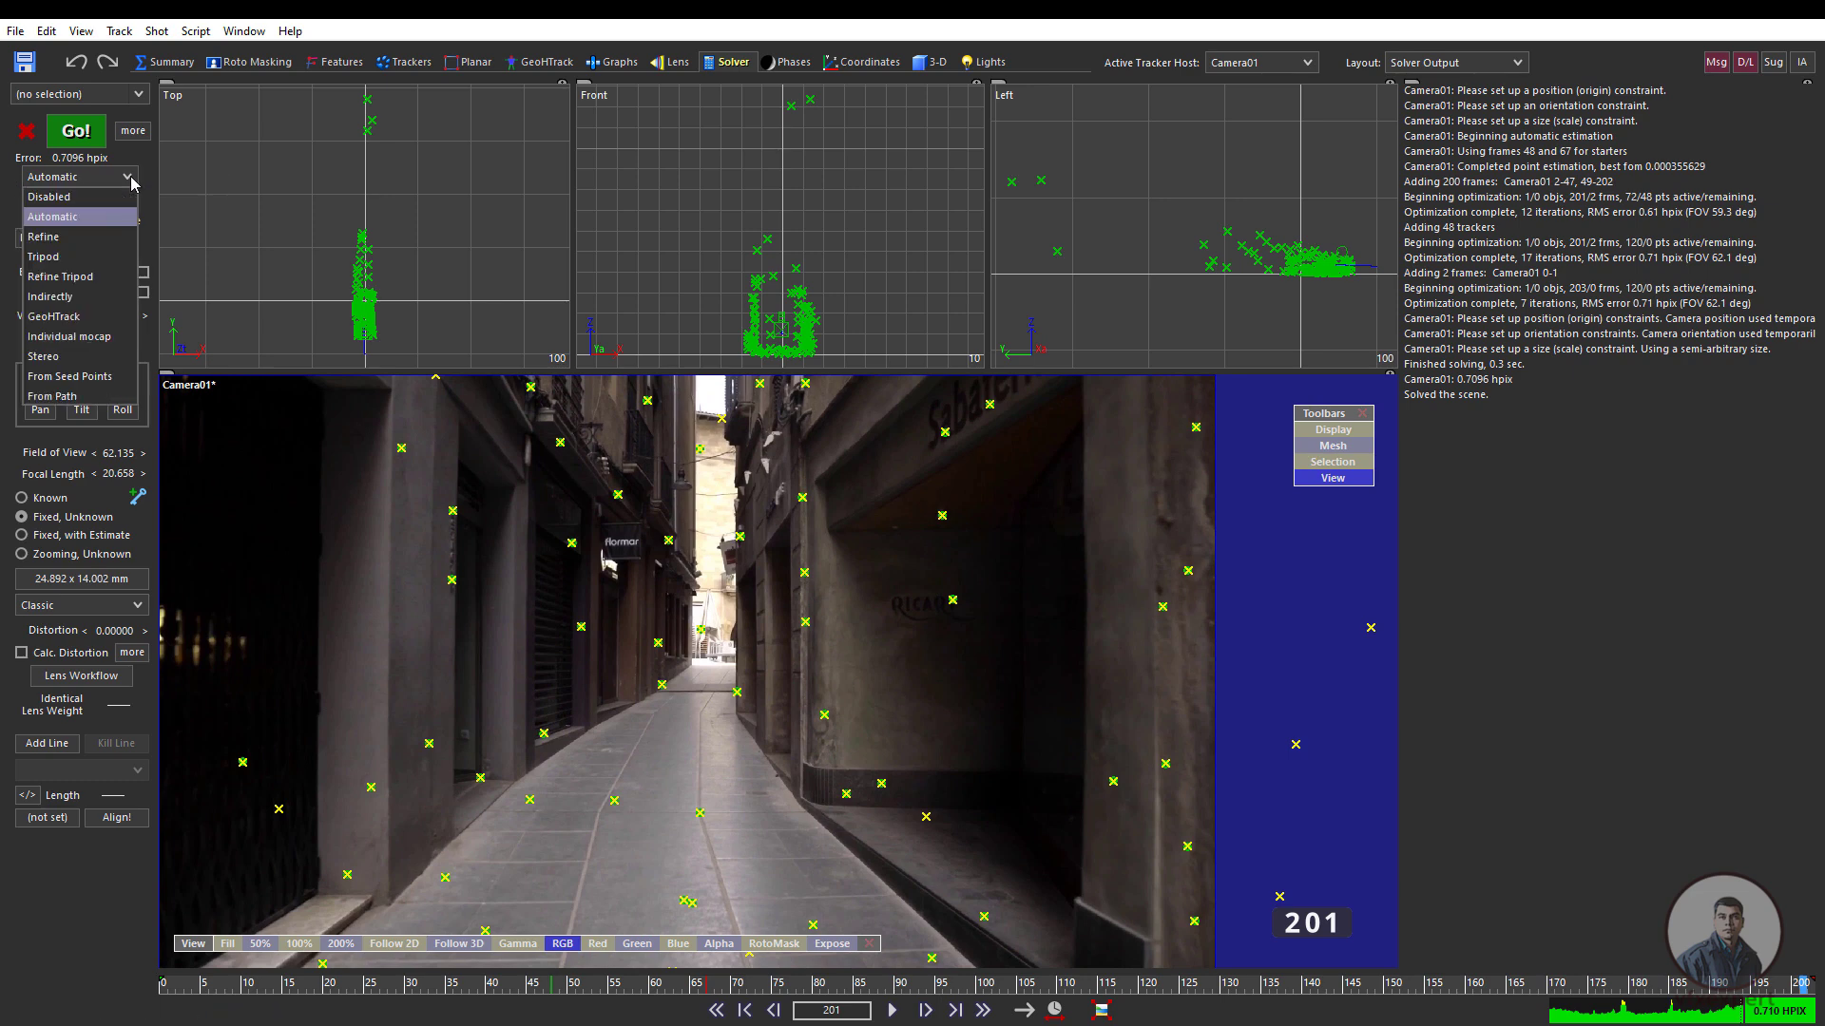
click(63, 238)
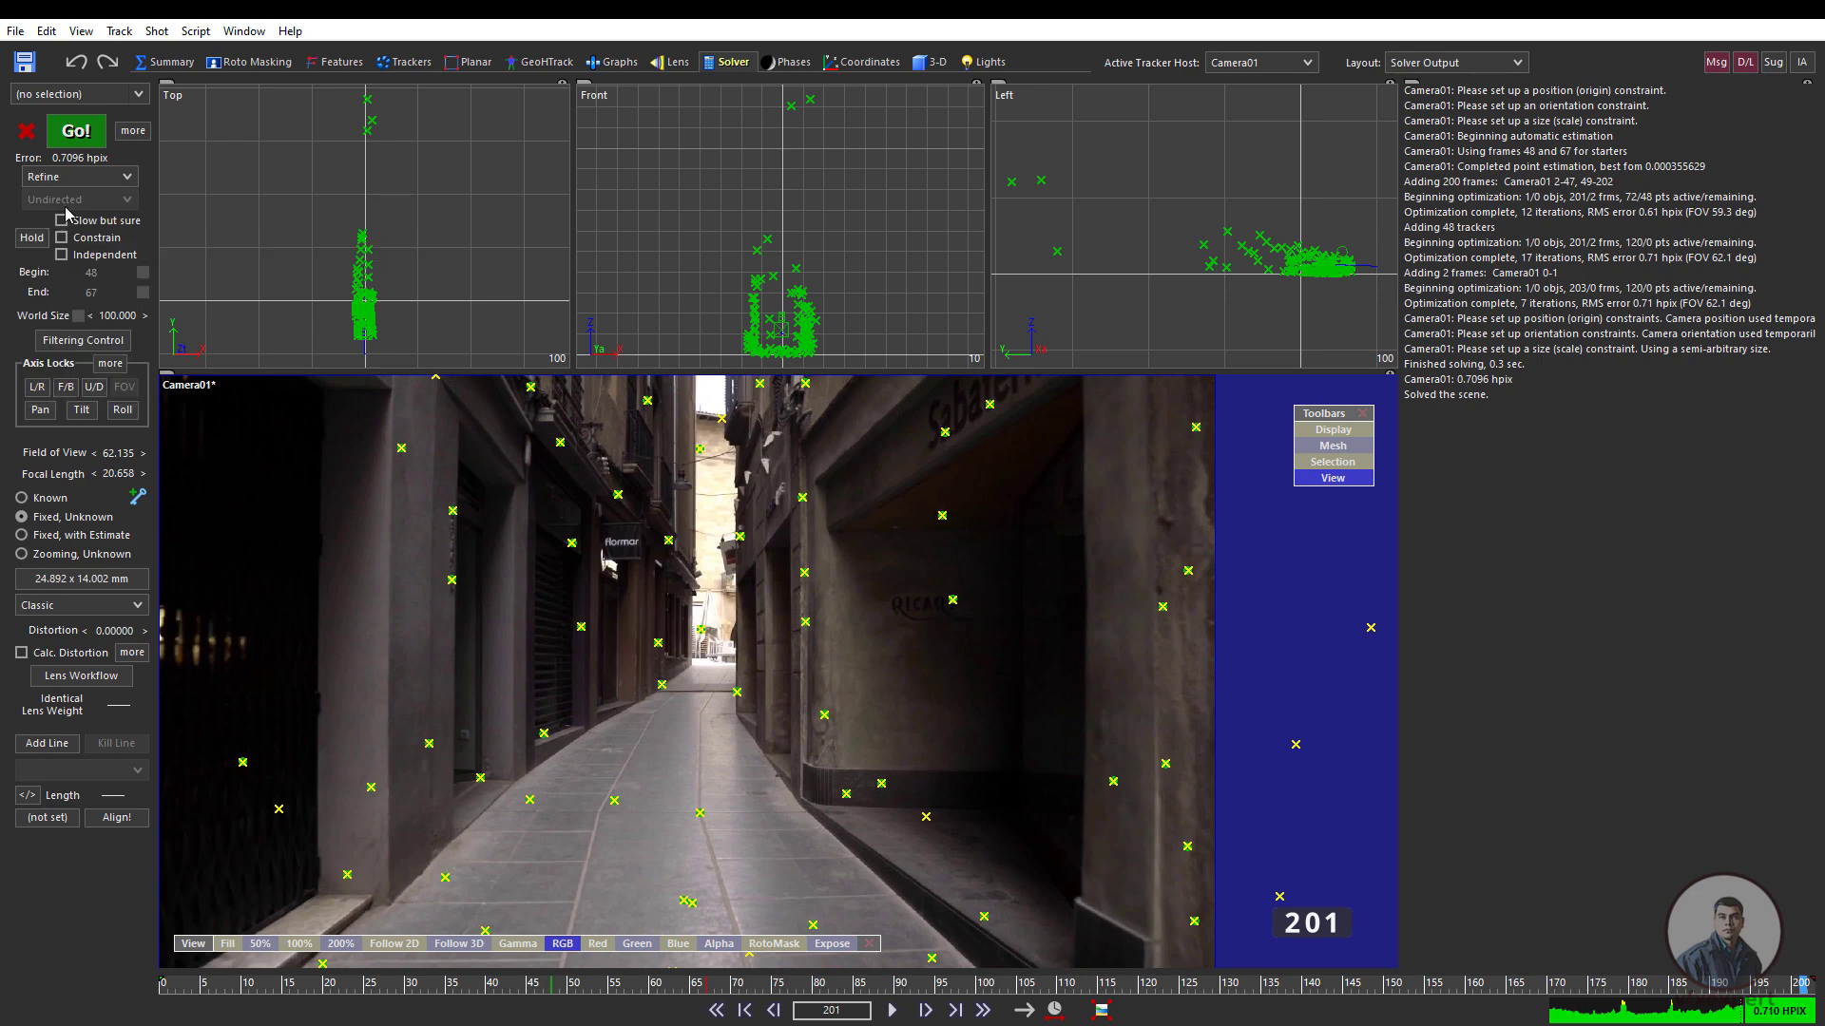
click(85, 139)
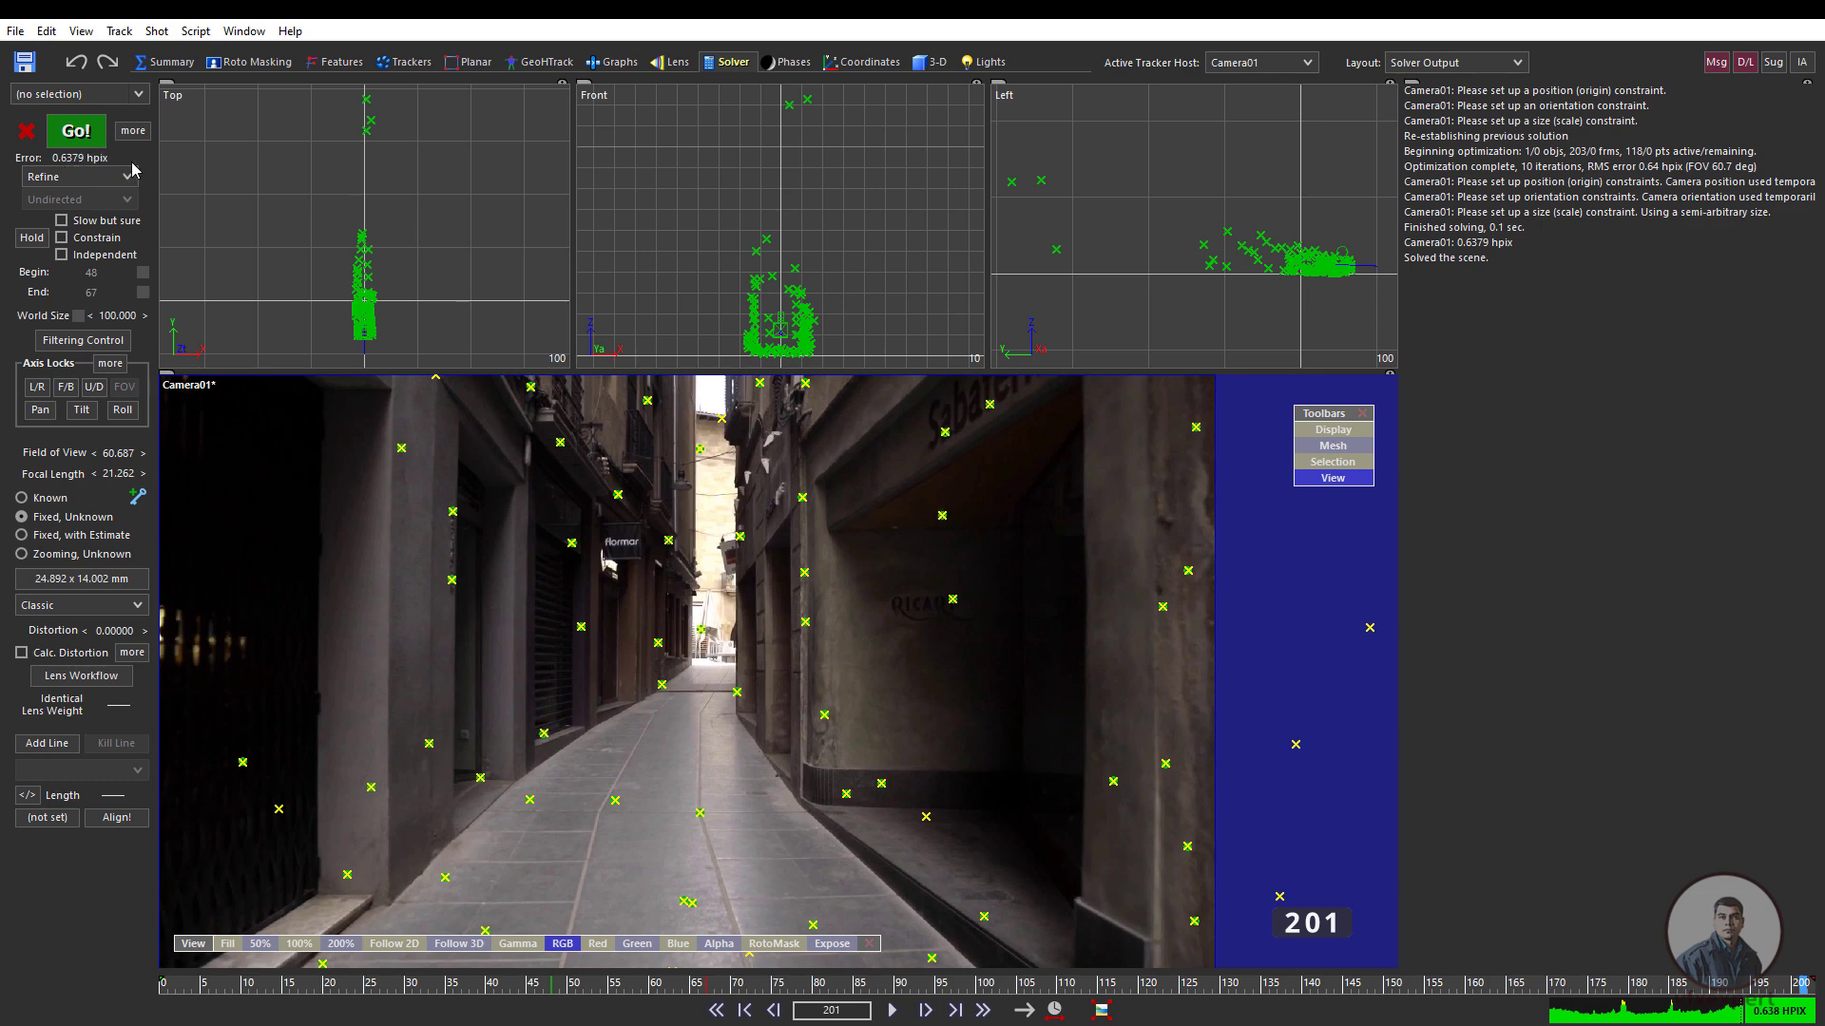
- Clean up the trackers again with the high-error threshold lowered below 12, and refine the solve
click(120, 33)
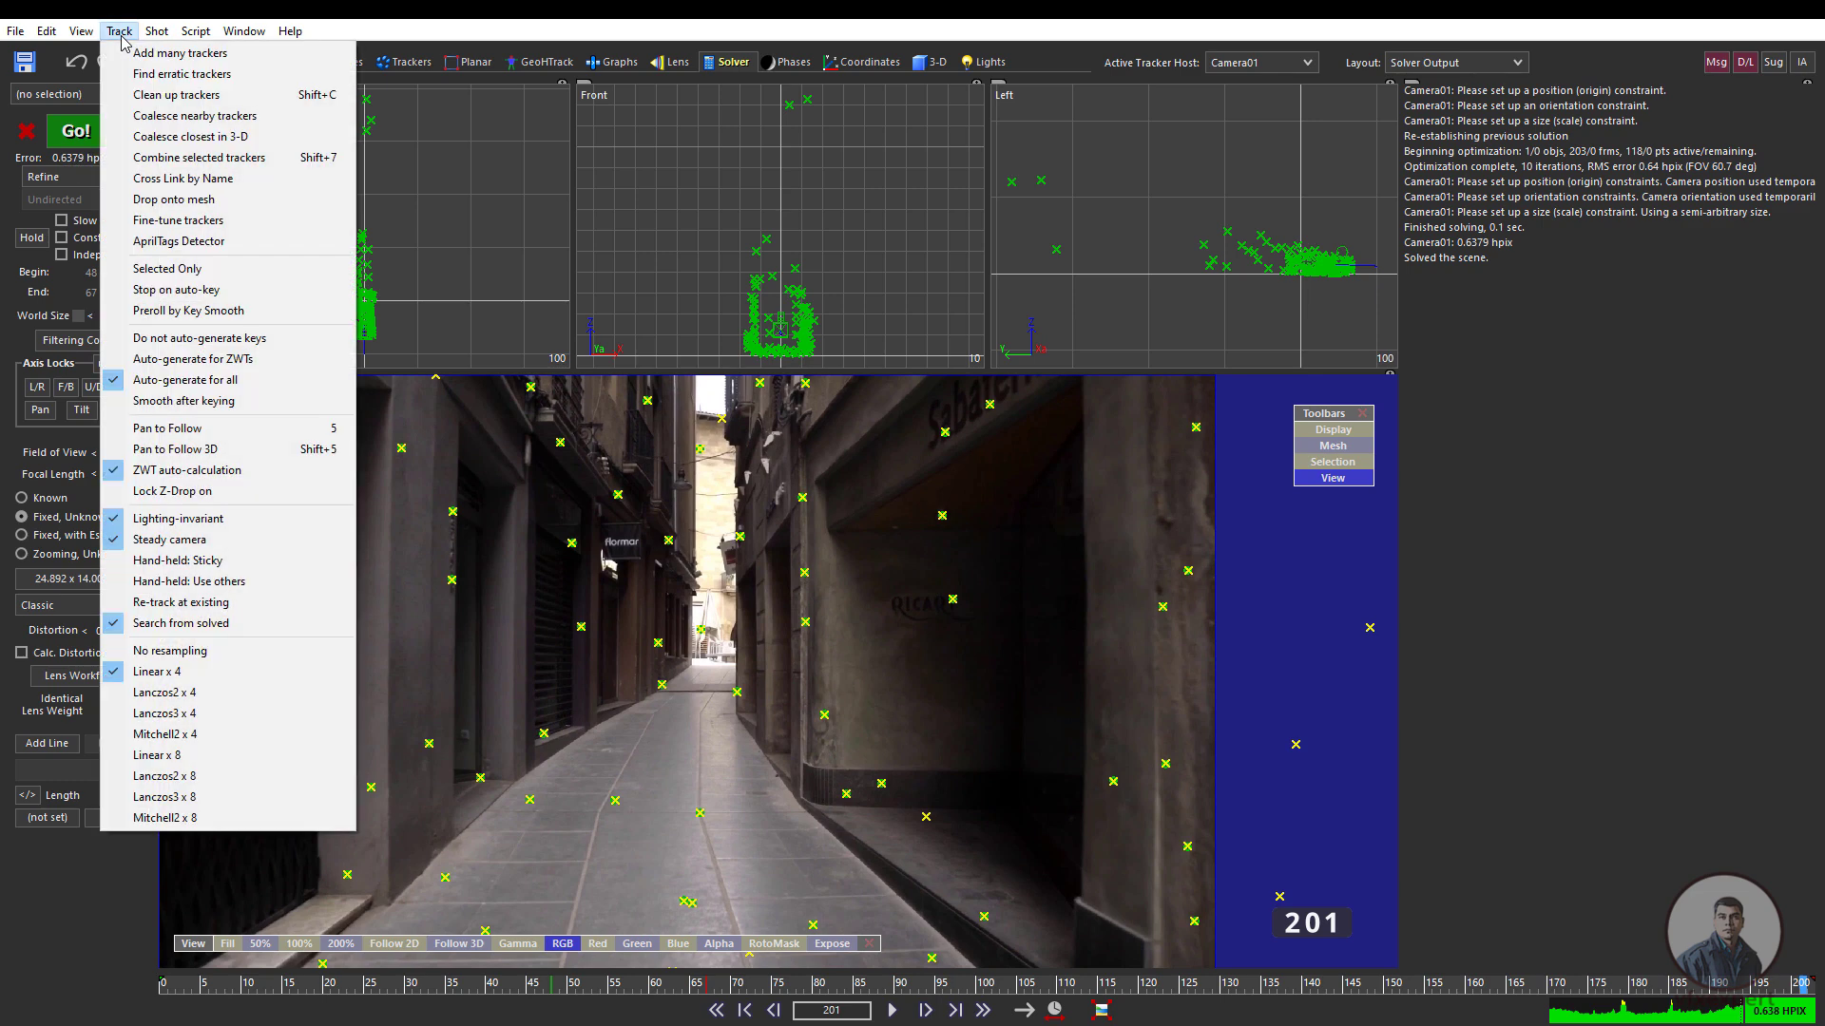
click(212, 96)
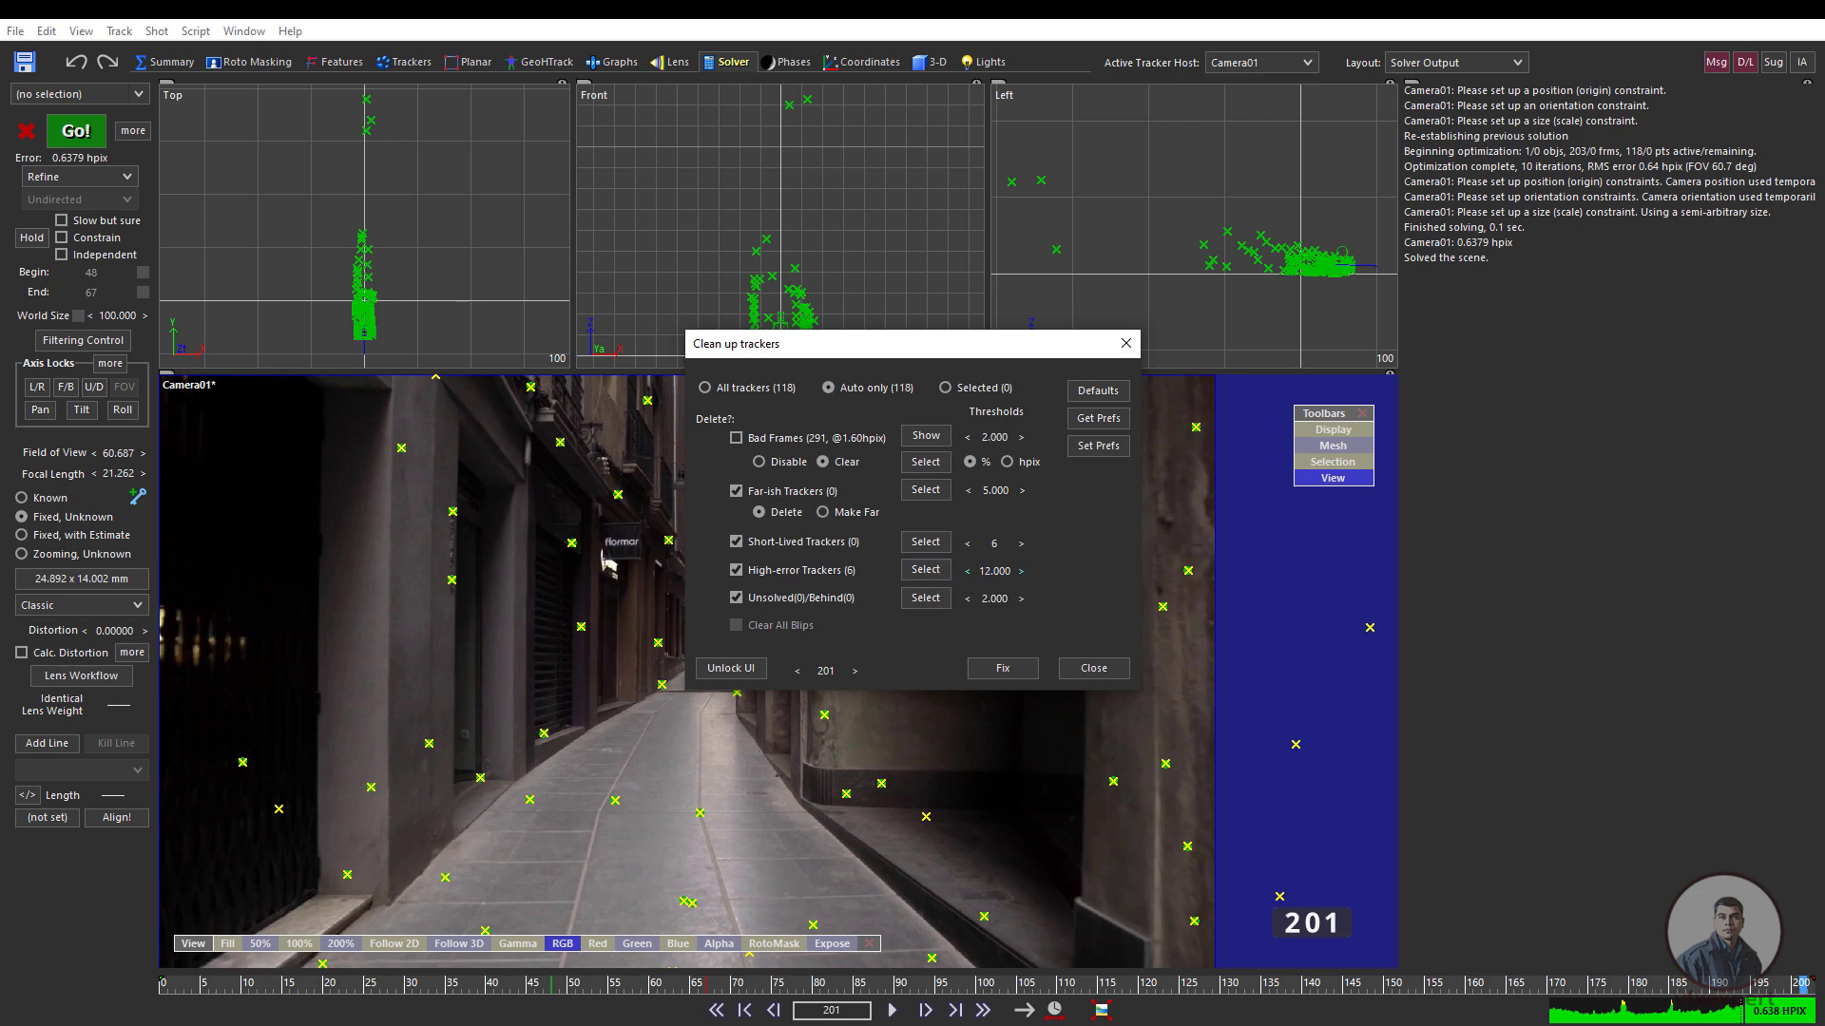
click(967, 571)
click(1002, 668)
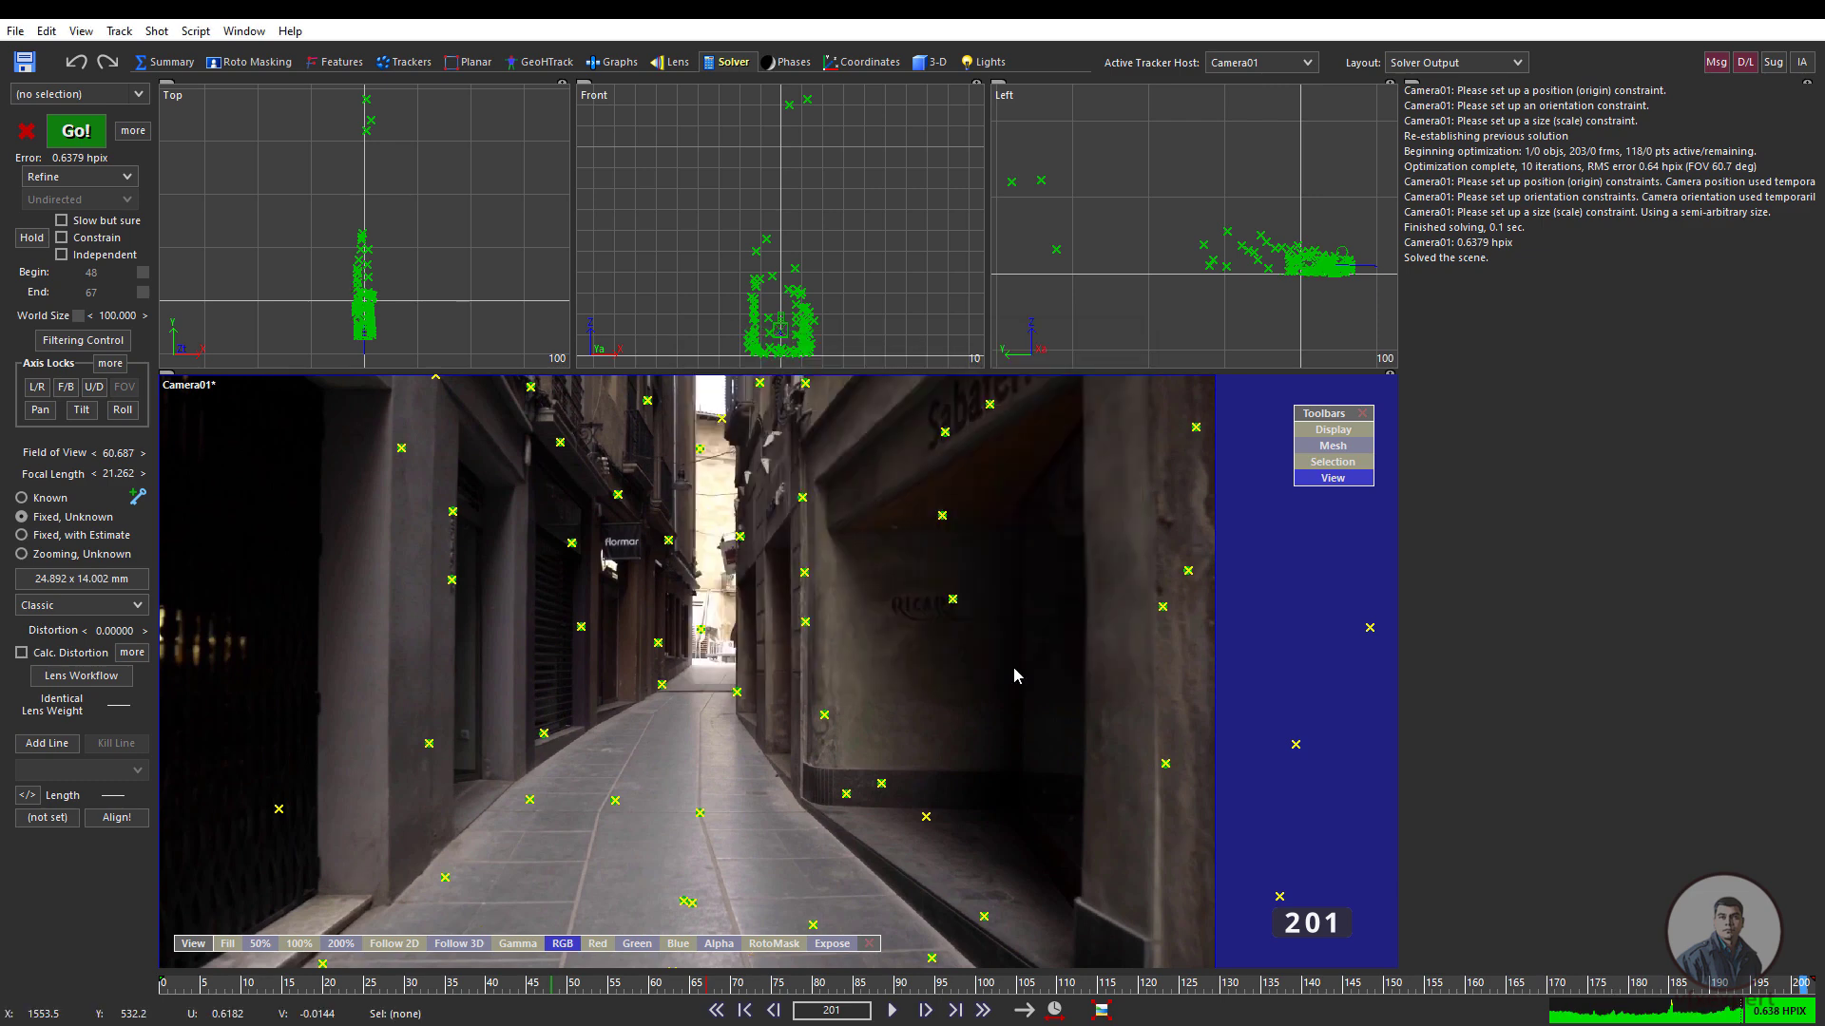
click(92, 135)
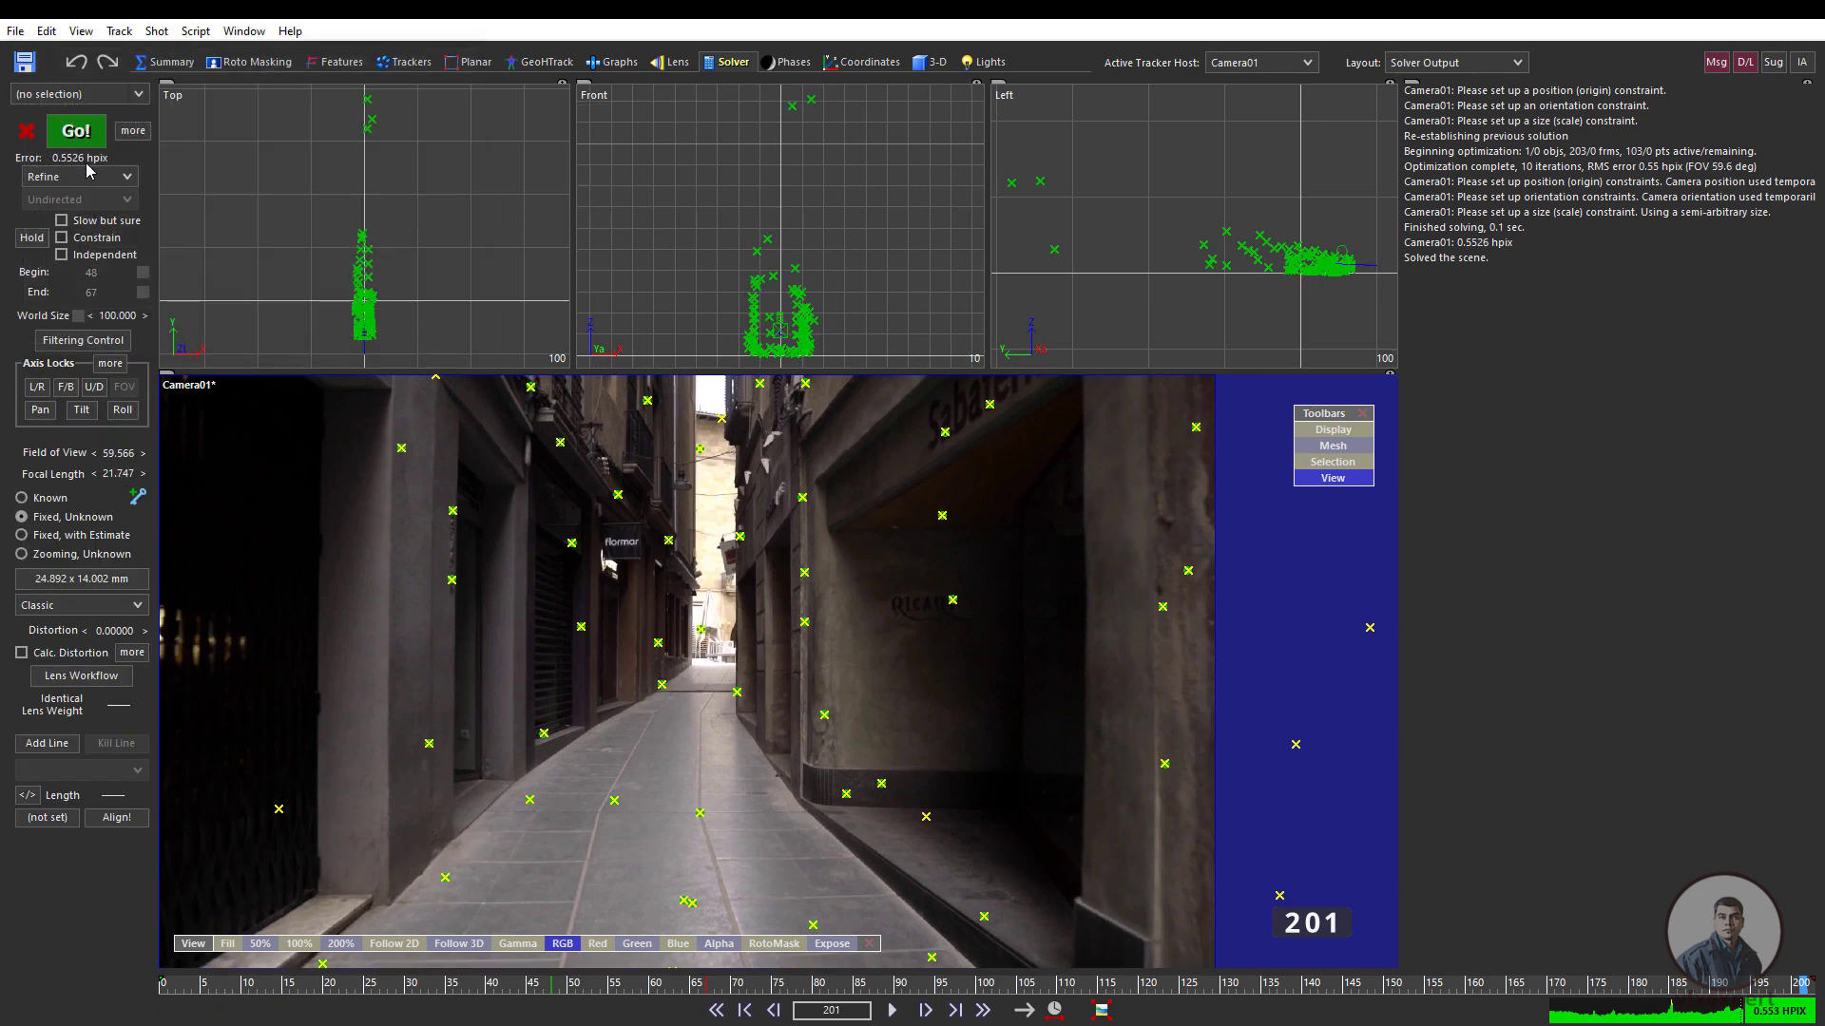
- Clean up the trackers once more with the high-error threshold lowered below 5, and refine the solve
click(119, 30)
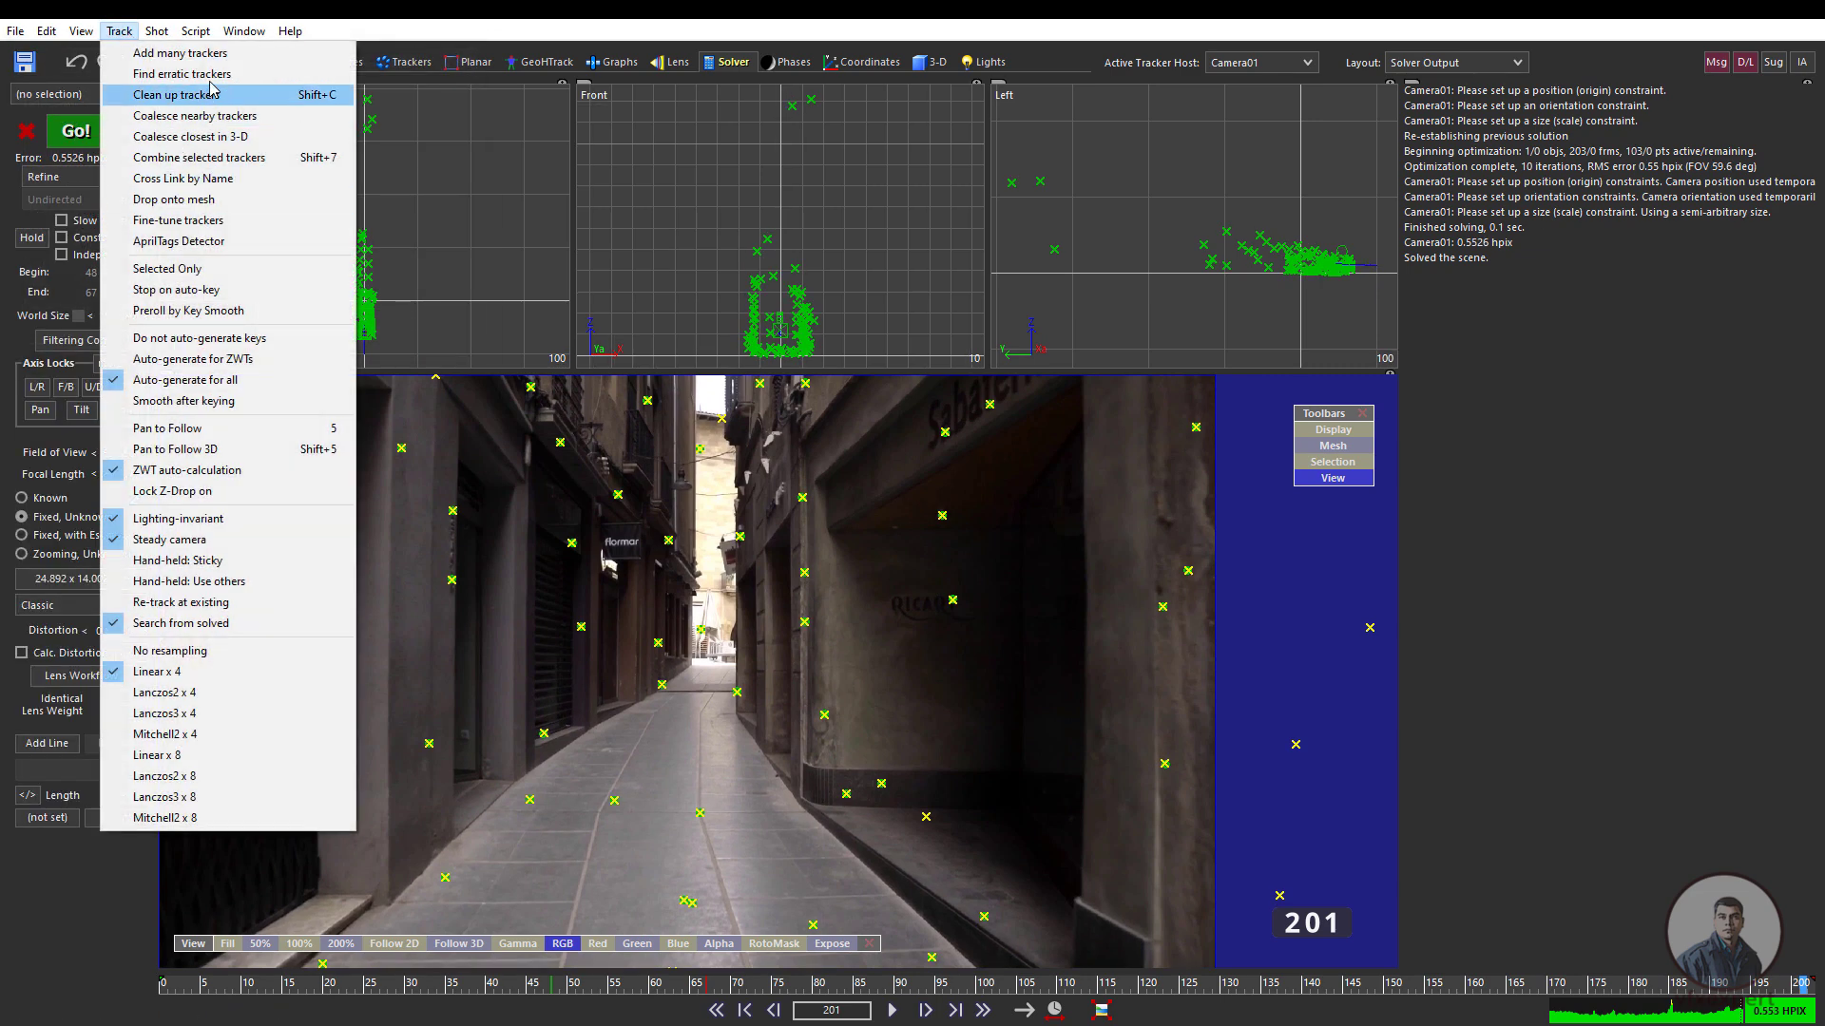
click(170, 96)
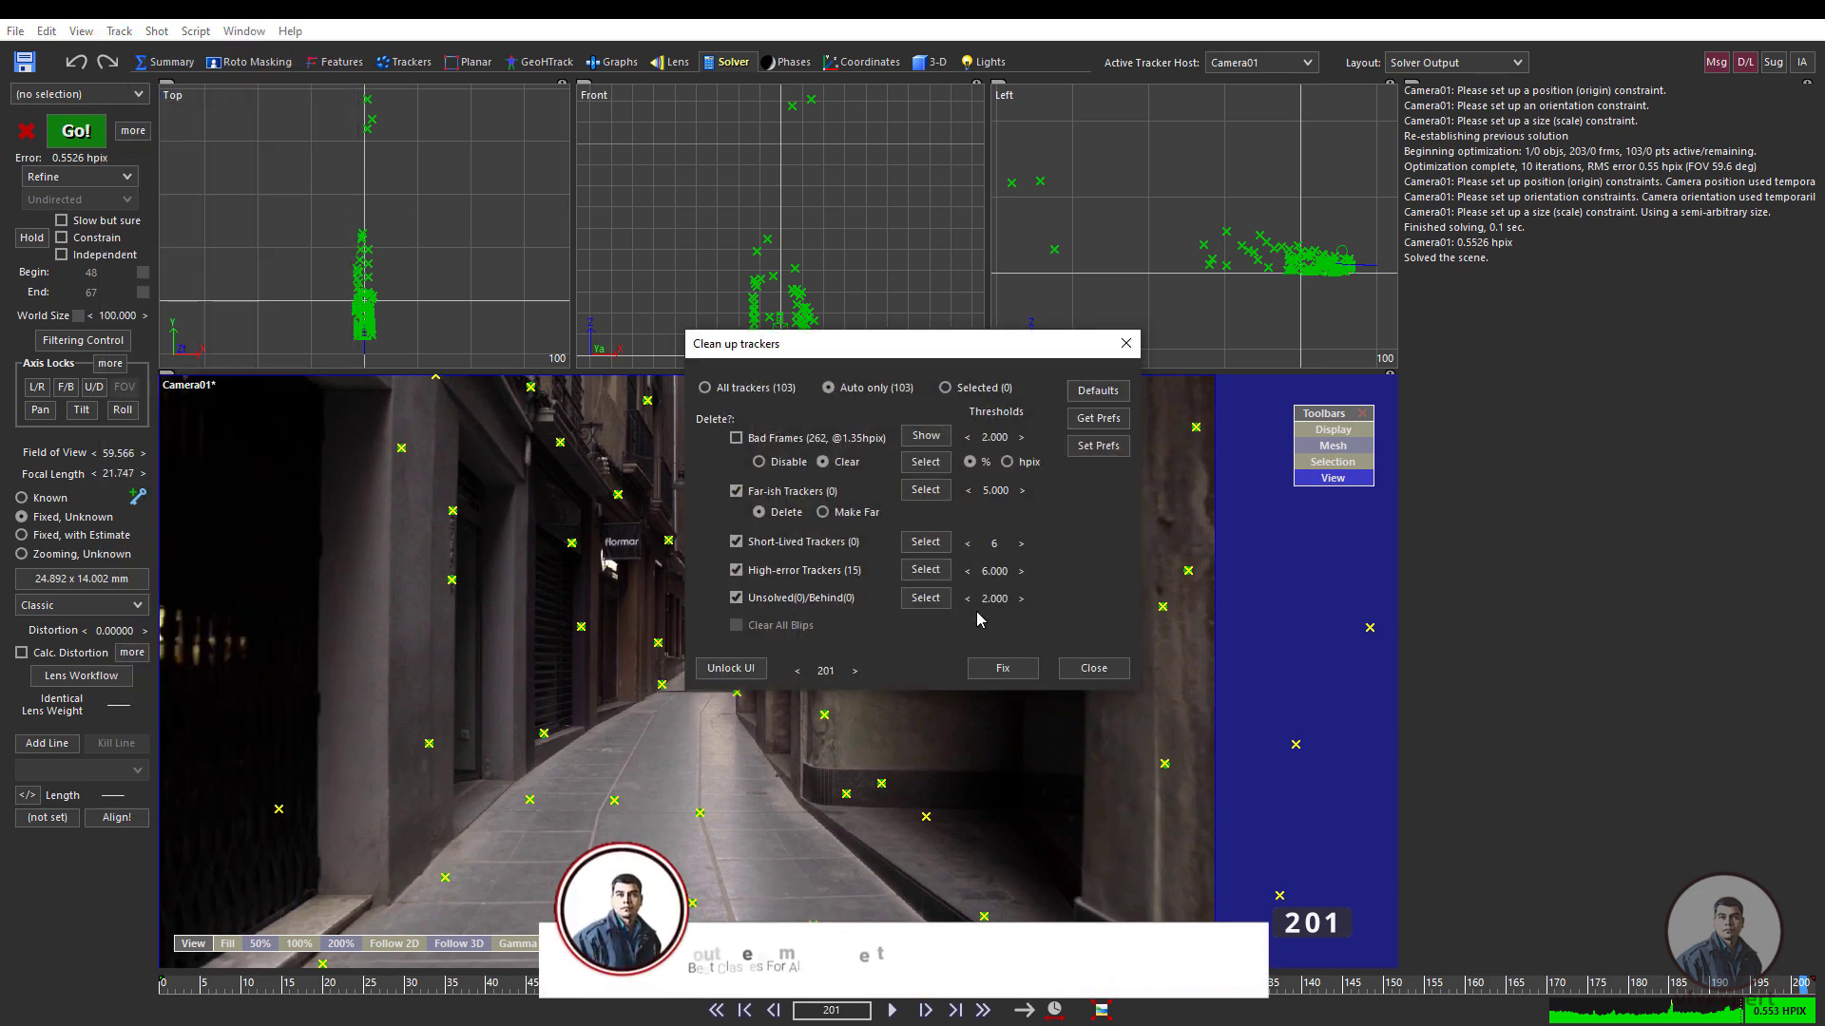
drag(996, 577, 1013, 962)
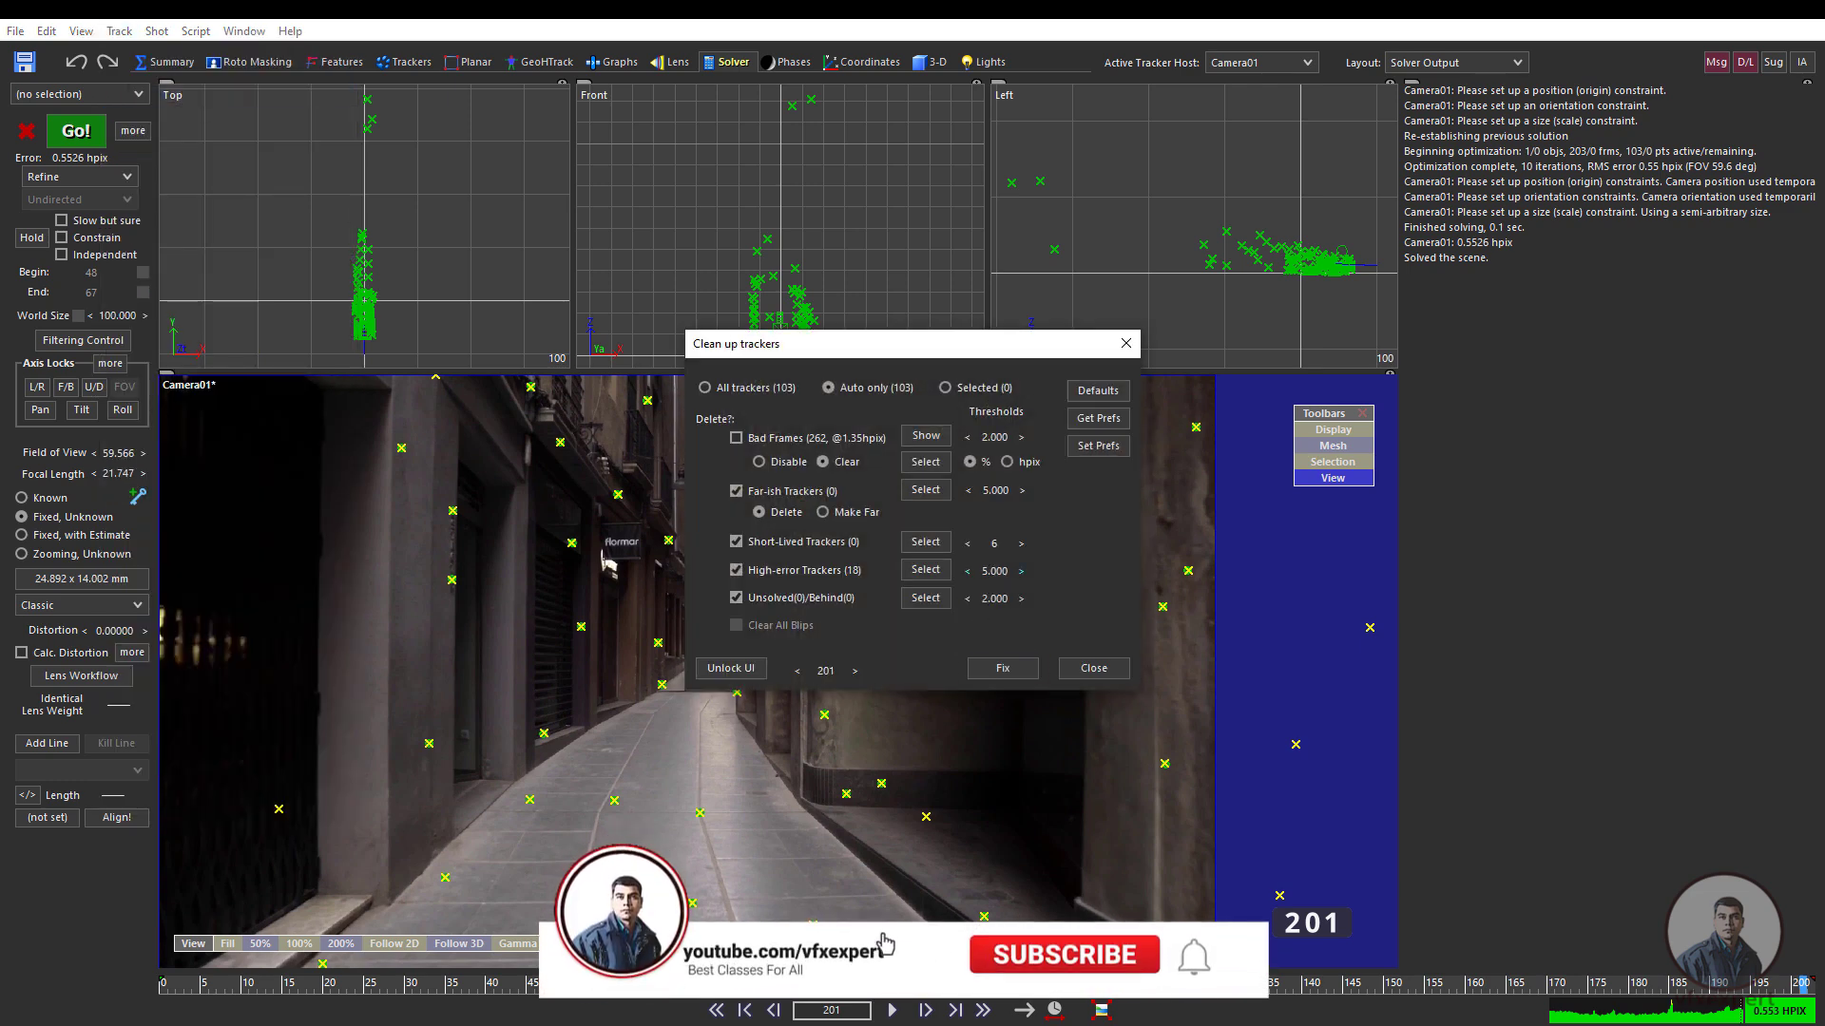
click(1002, 668)
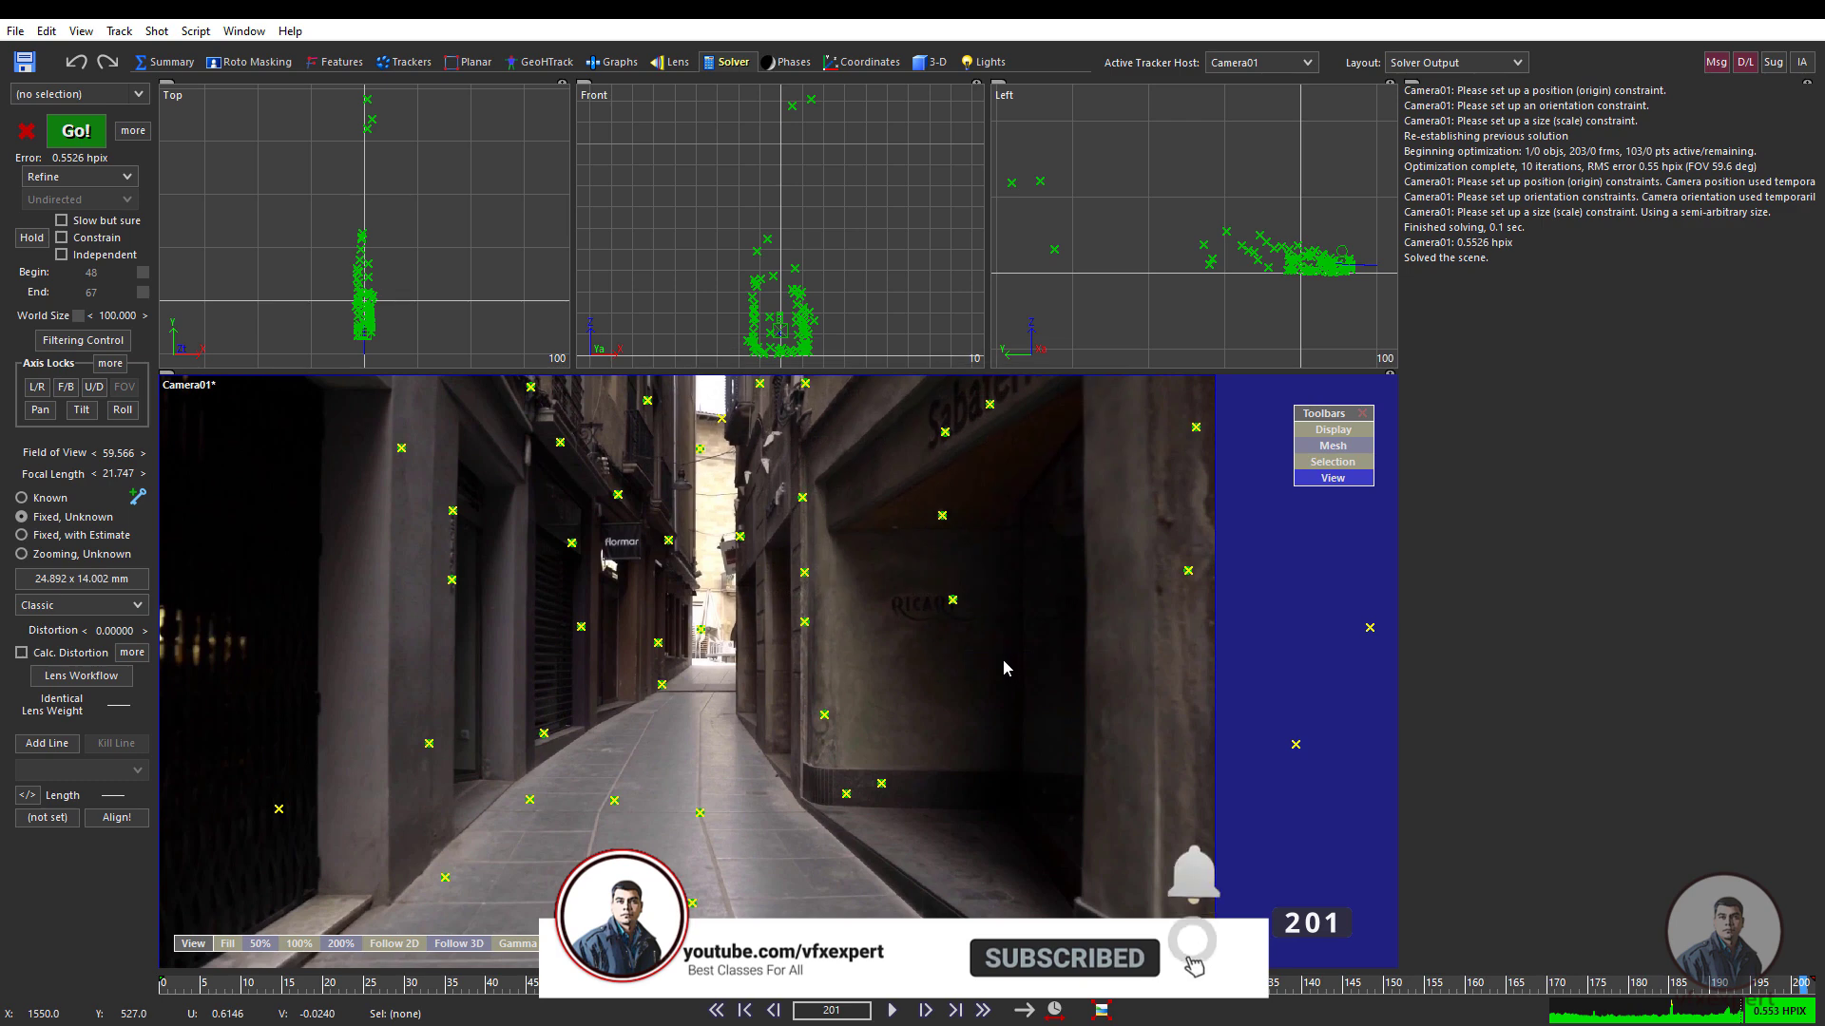
click(76, 130)
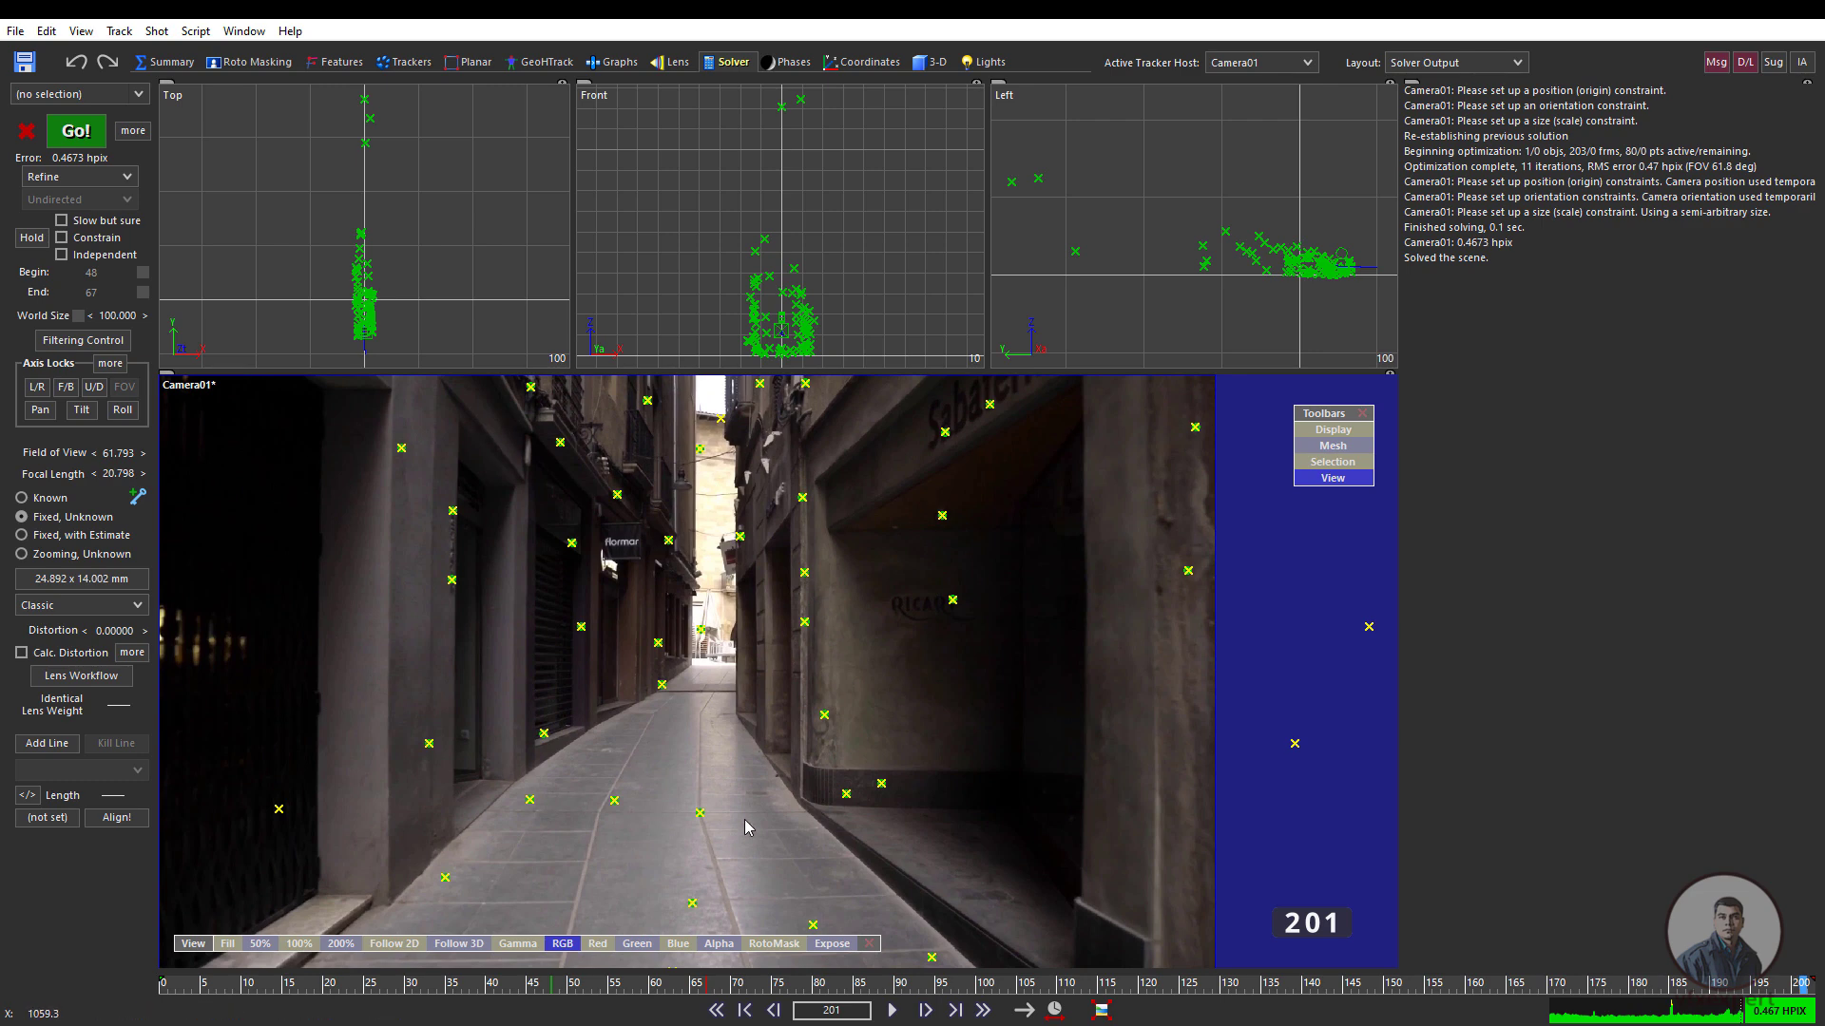
- Play the solved shot from the first frame to check how the trackers stick, and rewind it to the start
click(715, 1010)
click(892, 1012)
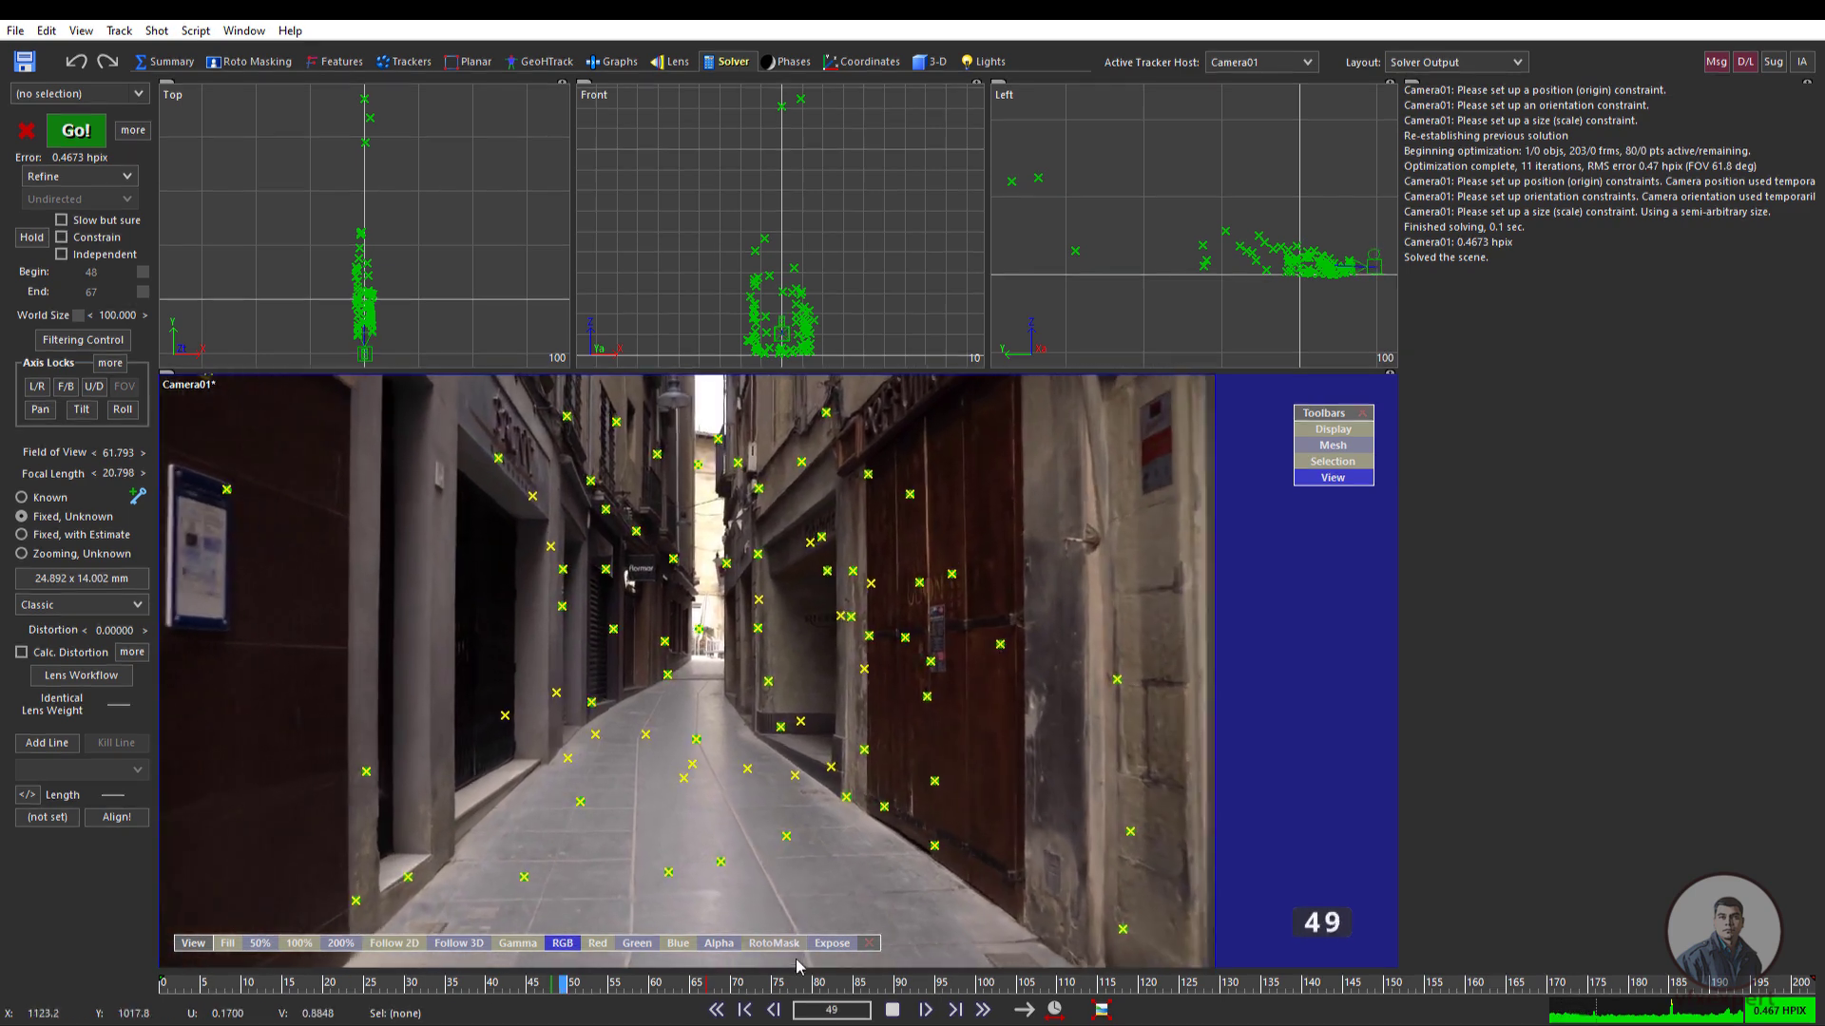
click(819, 1011)
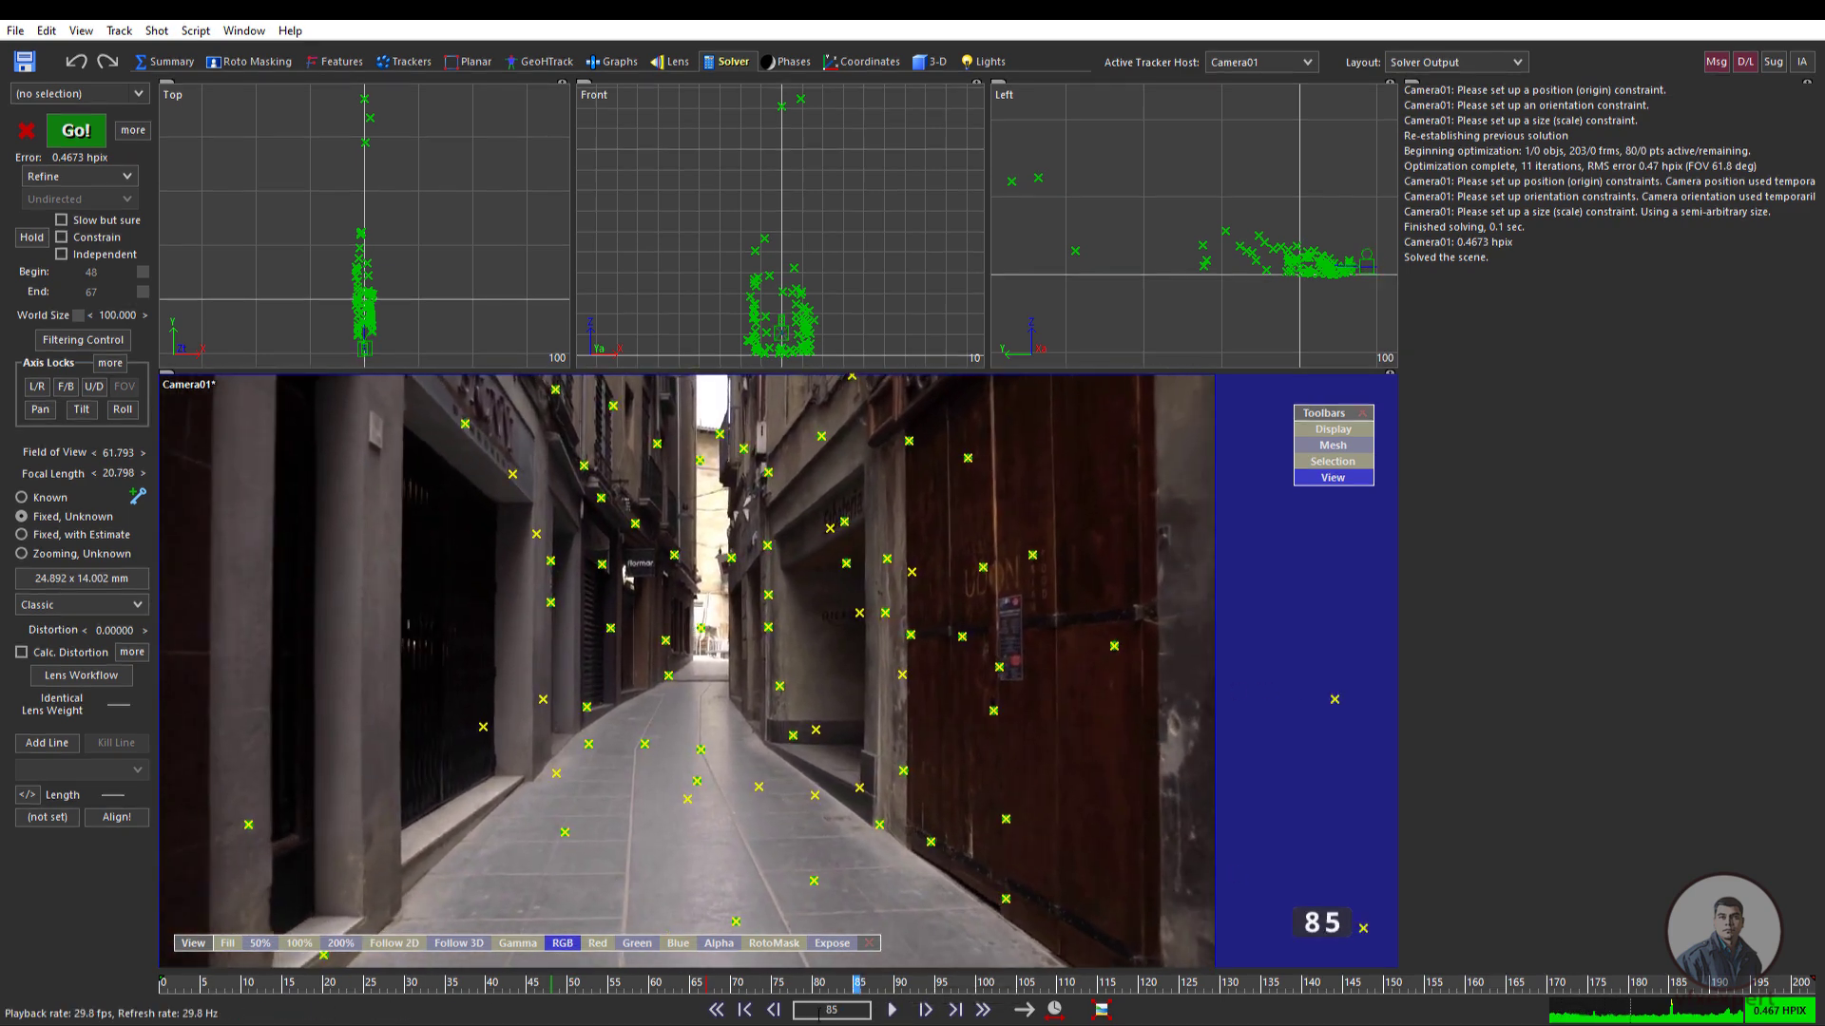
click(716, 1010)
- Save the scene in the Syntheyes folder with _01 appended to the file name street_shot.00001
click(14, 31)
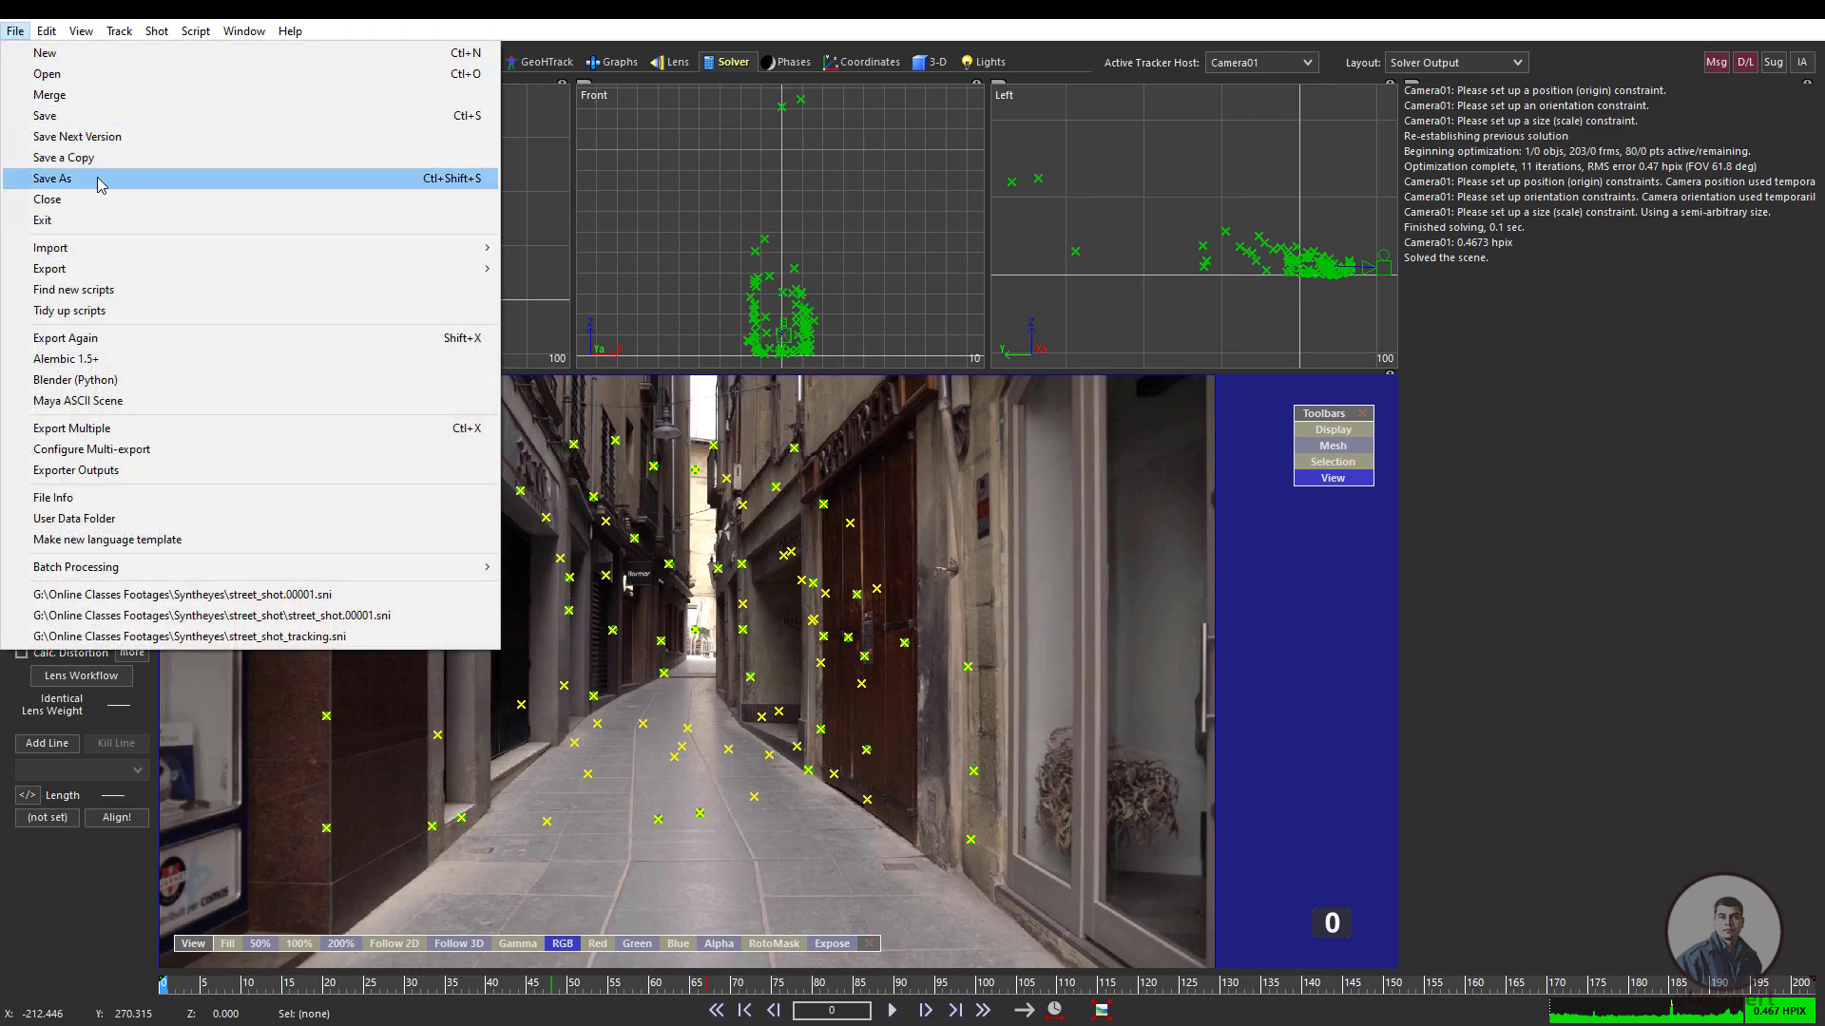
click(70, 118)
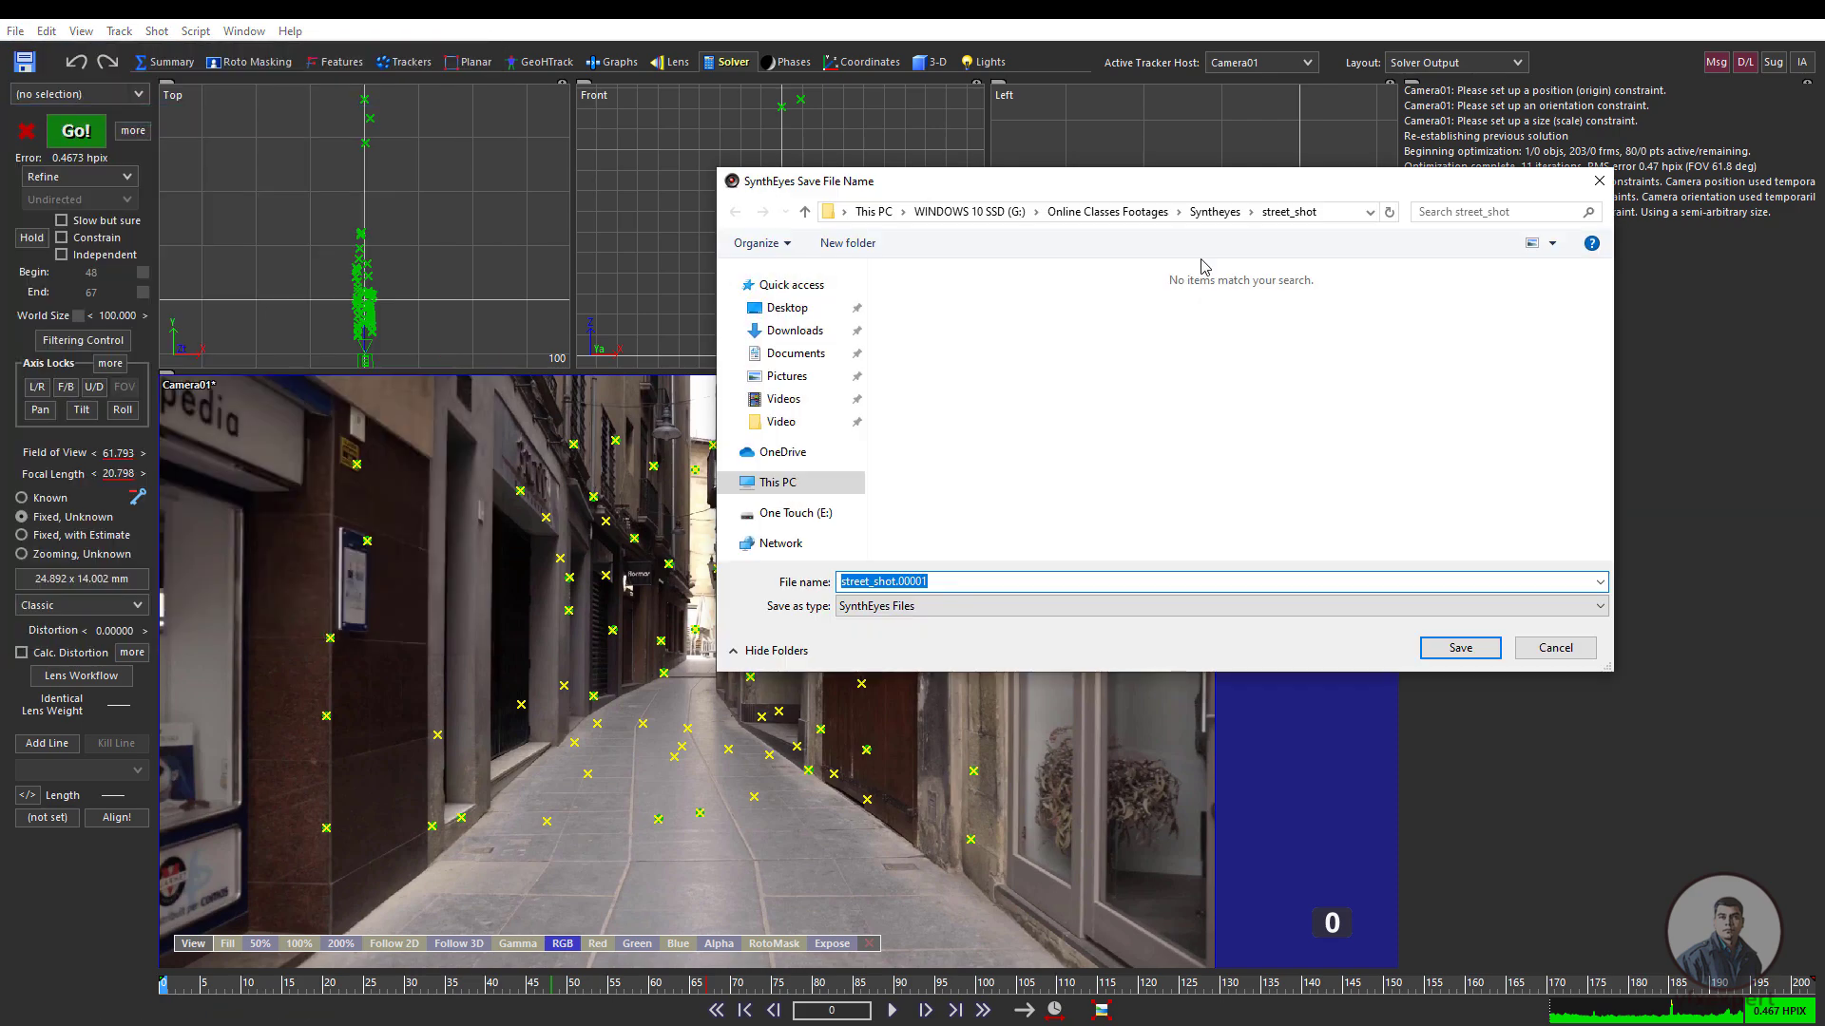
click(1236, 217)
click(910, 583)
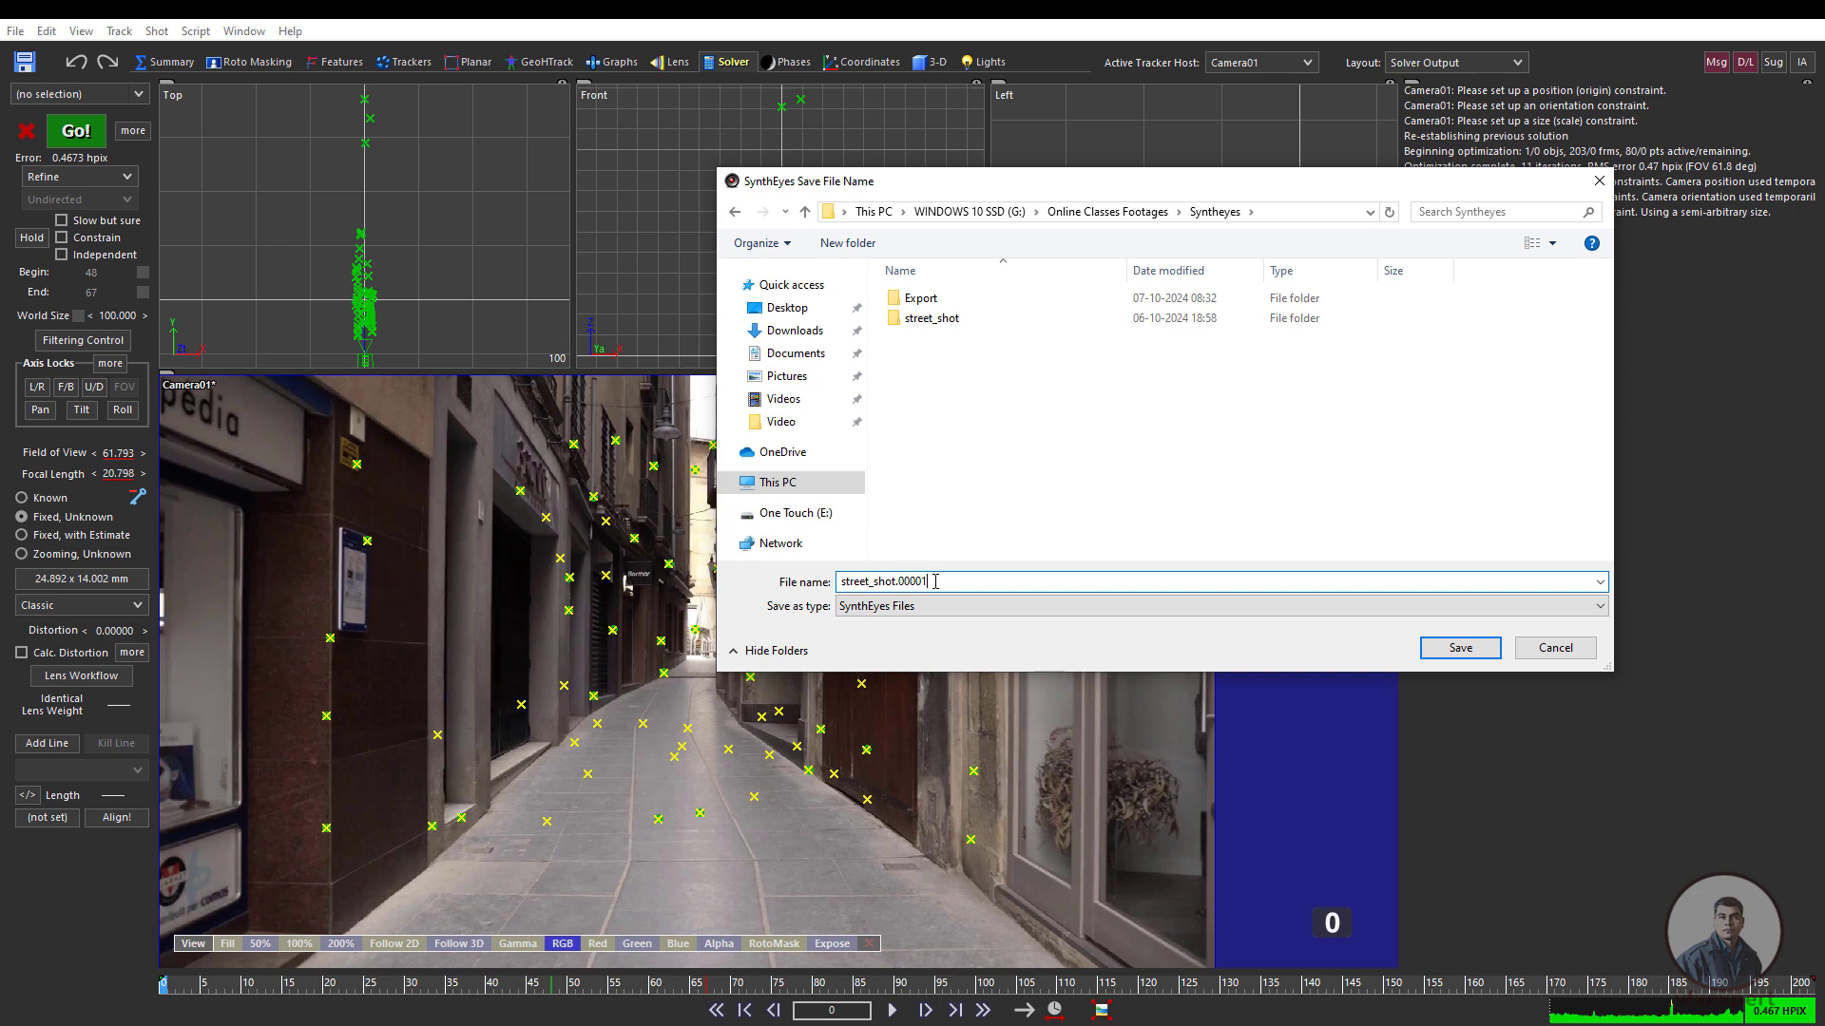
text(_01)
click(1452, 646)
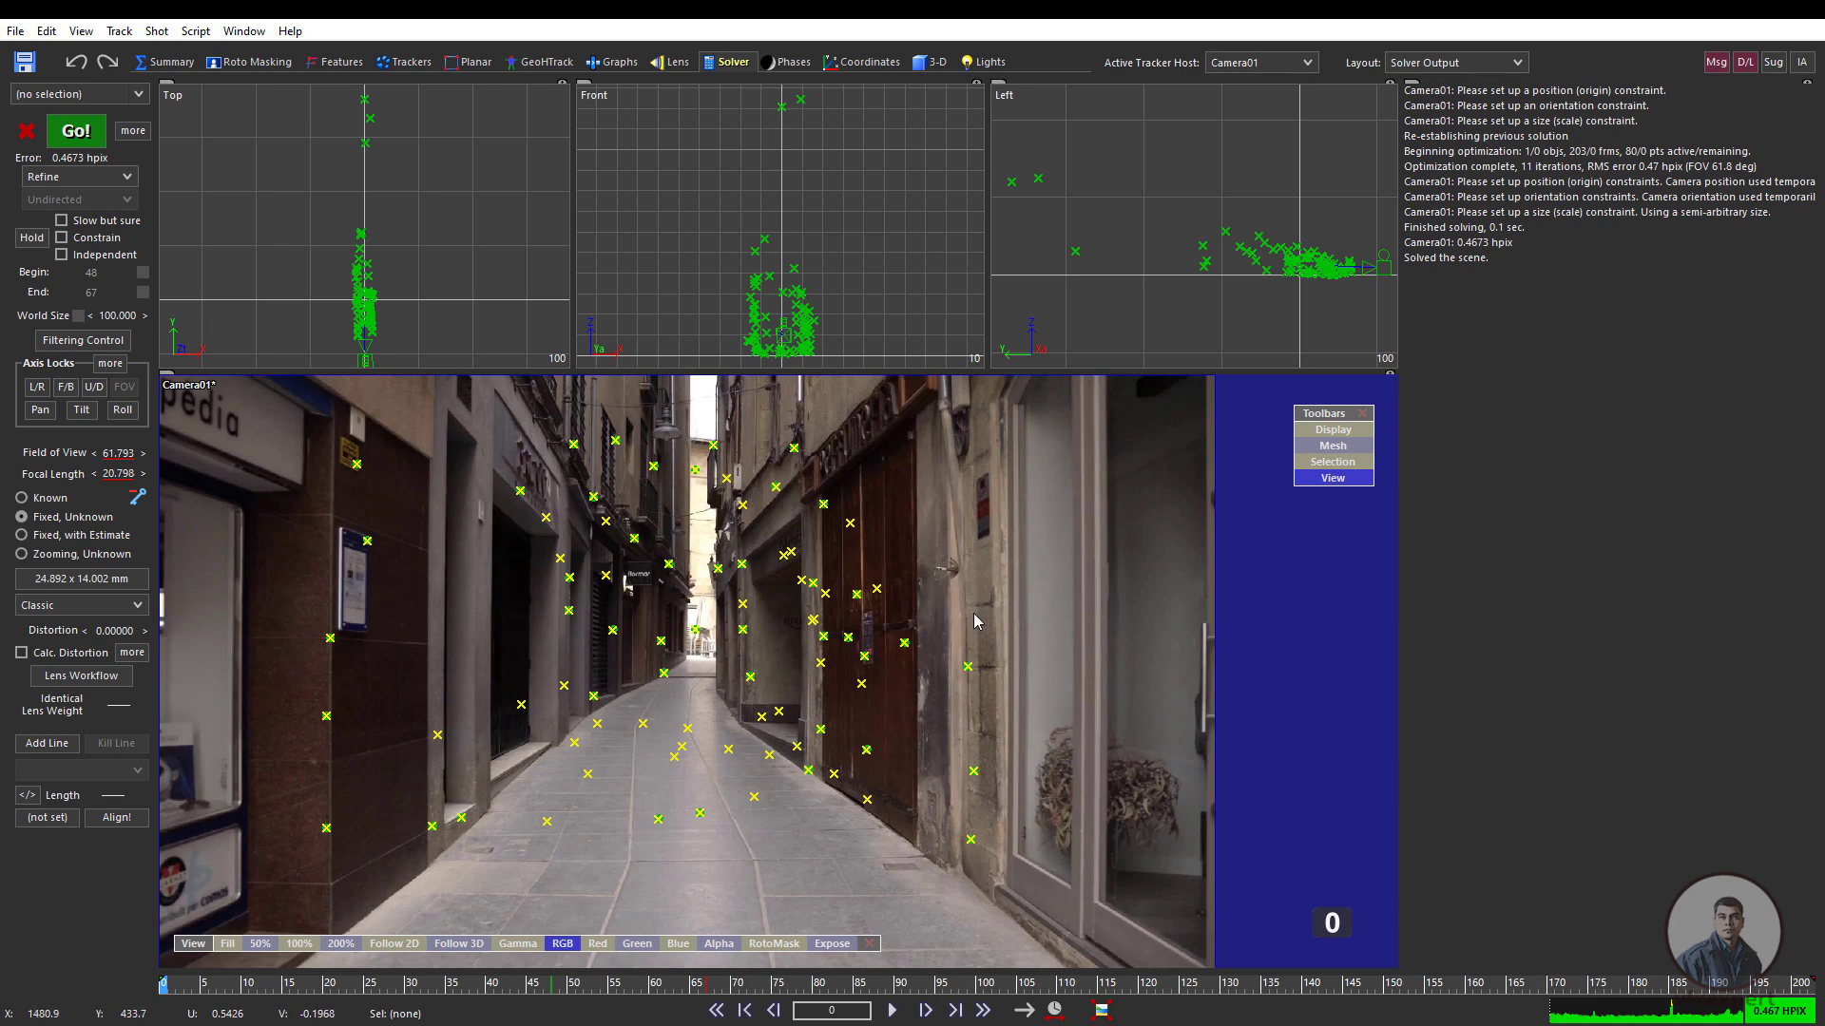
- Open the four-view 3-D workspace, enlarge the camera view, and move to frame 31
click(935, 64)
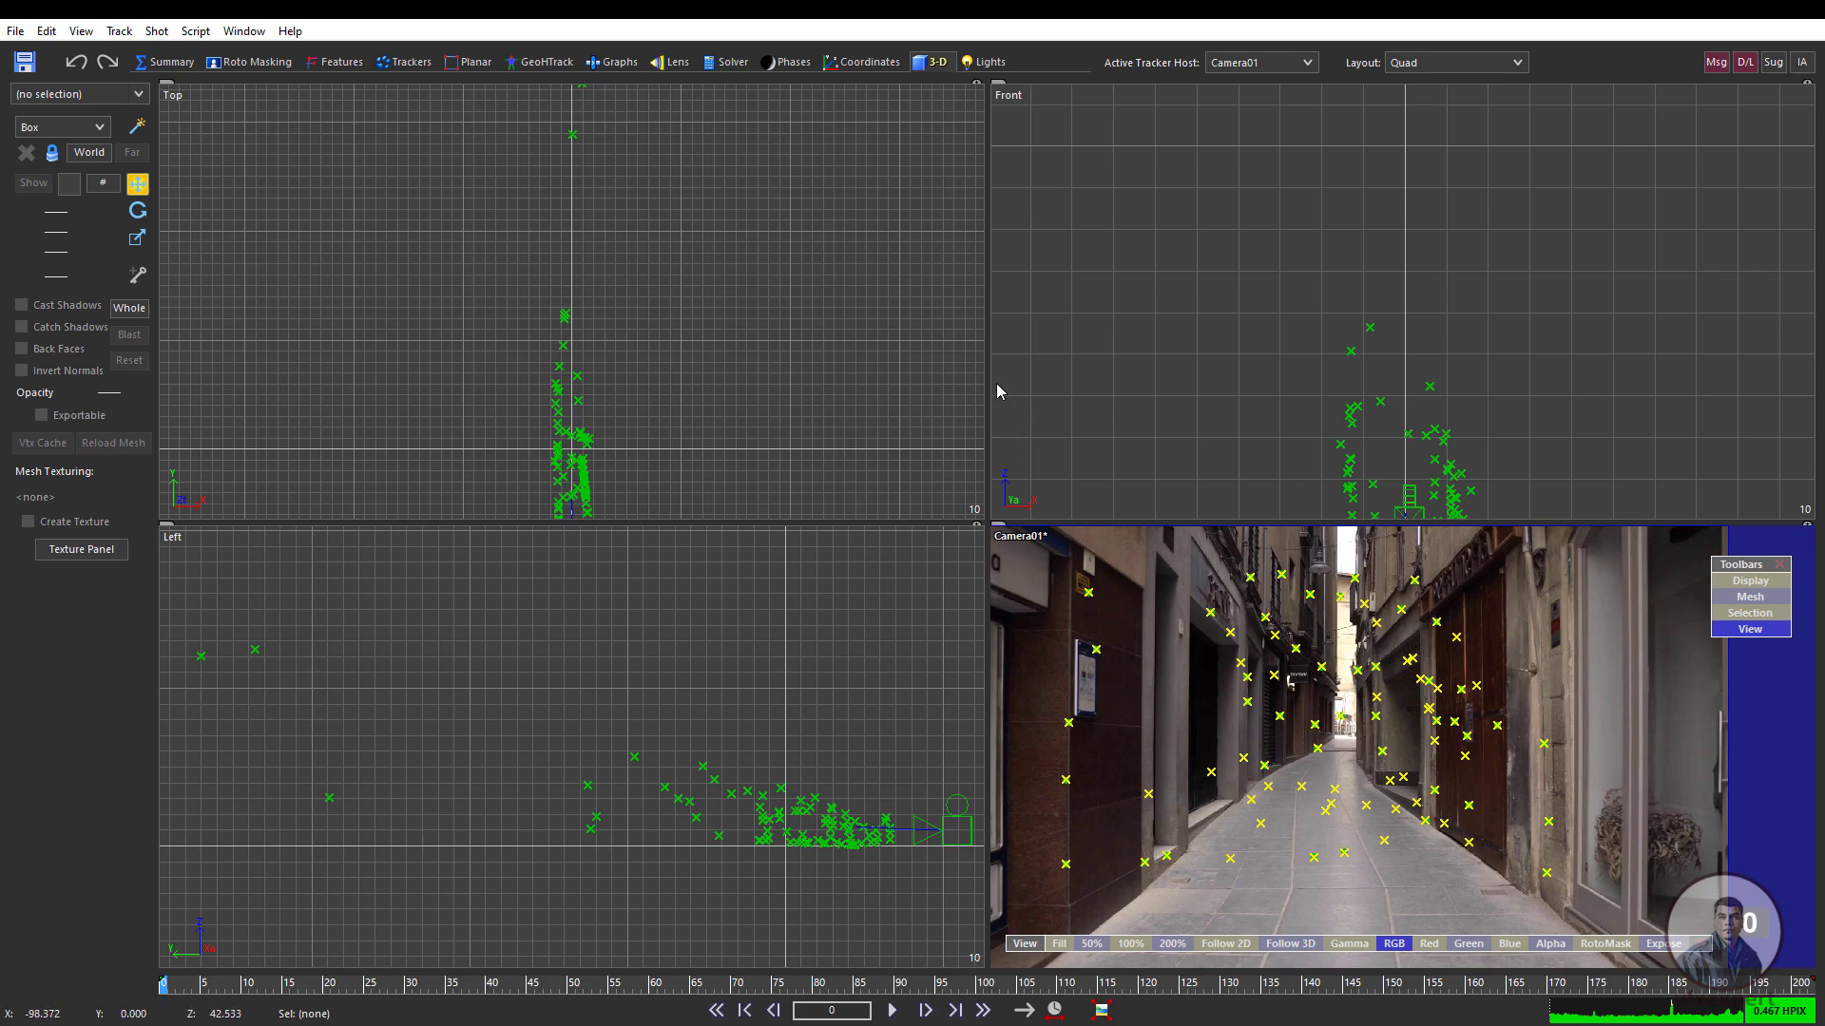
drag(987, 374, 787, 368)
mouse_move(625, 985)
mouse_down()
mouse_move(1628, 986)
mouse_move(399, 985)
mouse_move(417, 985)
mouse_up()
- Examine in the Left view how the solved tracker points and the camera sit relative to the ground line
scroll(610, 328, up, 8)
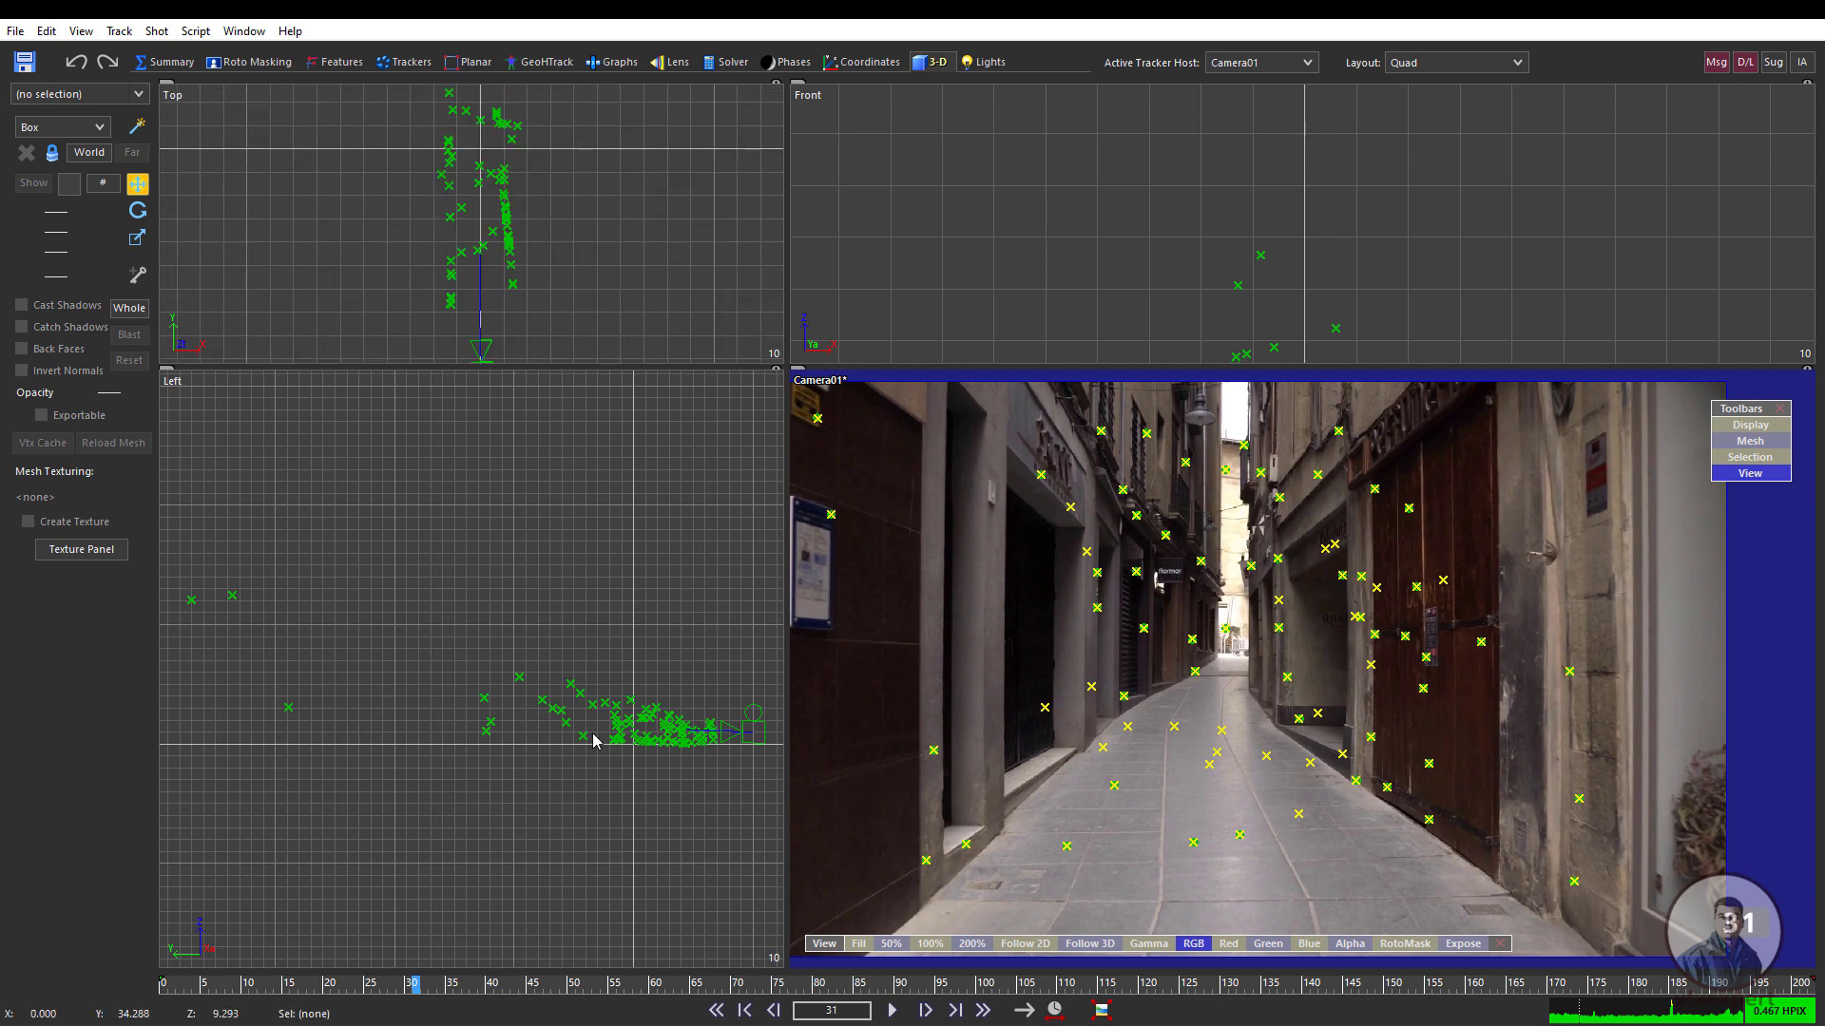
scroll(597, 740, up, 6)
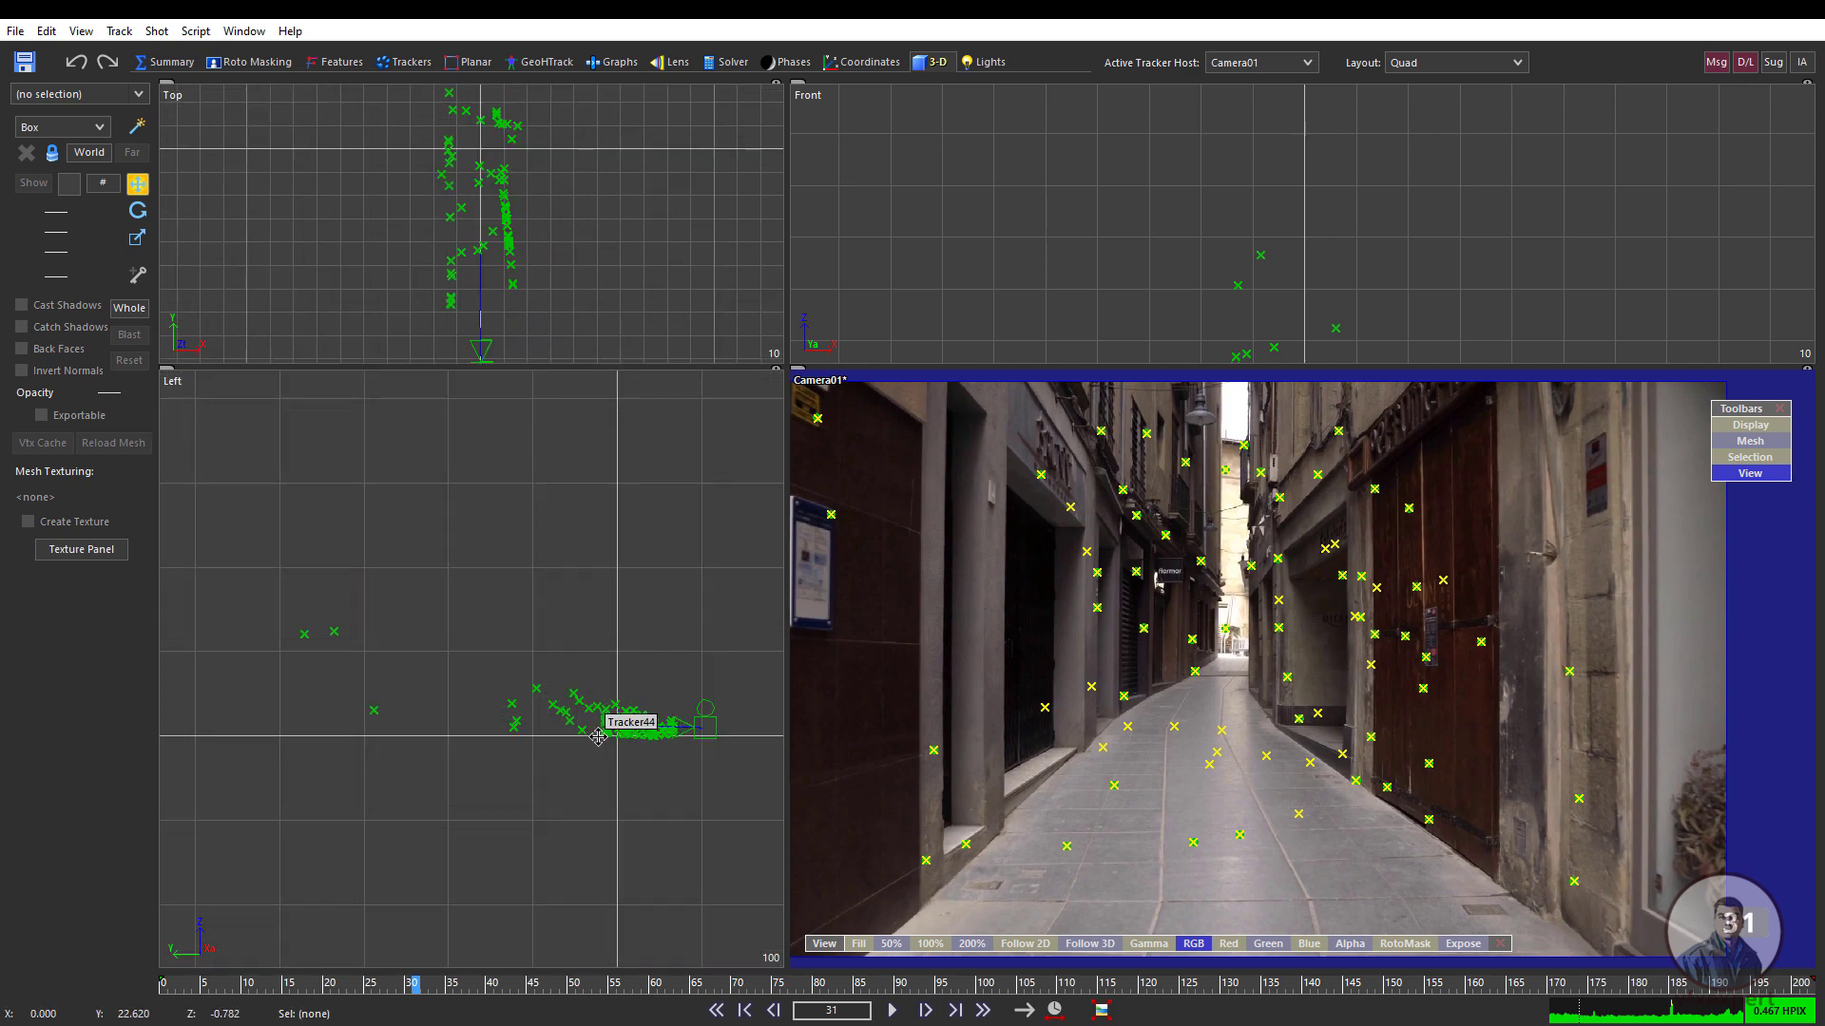
scroll(597, 736, down, 6)
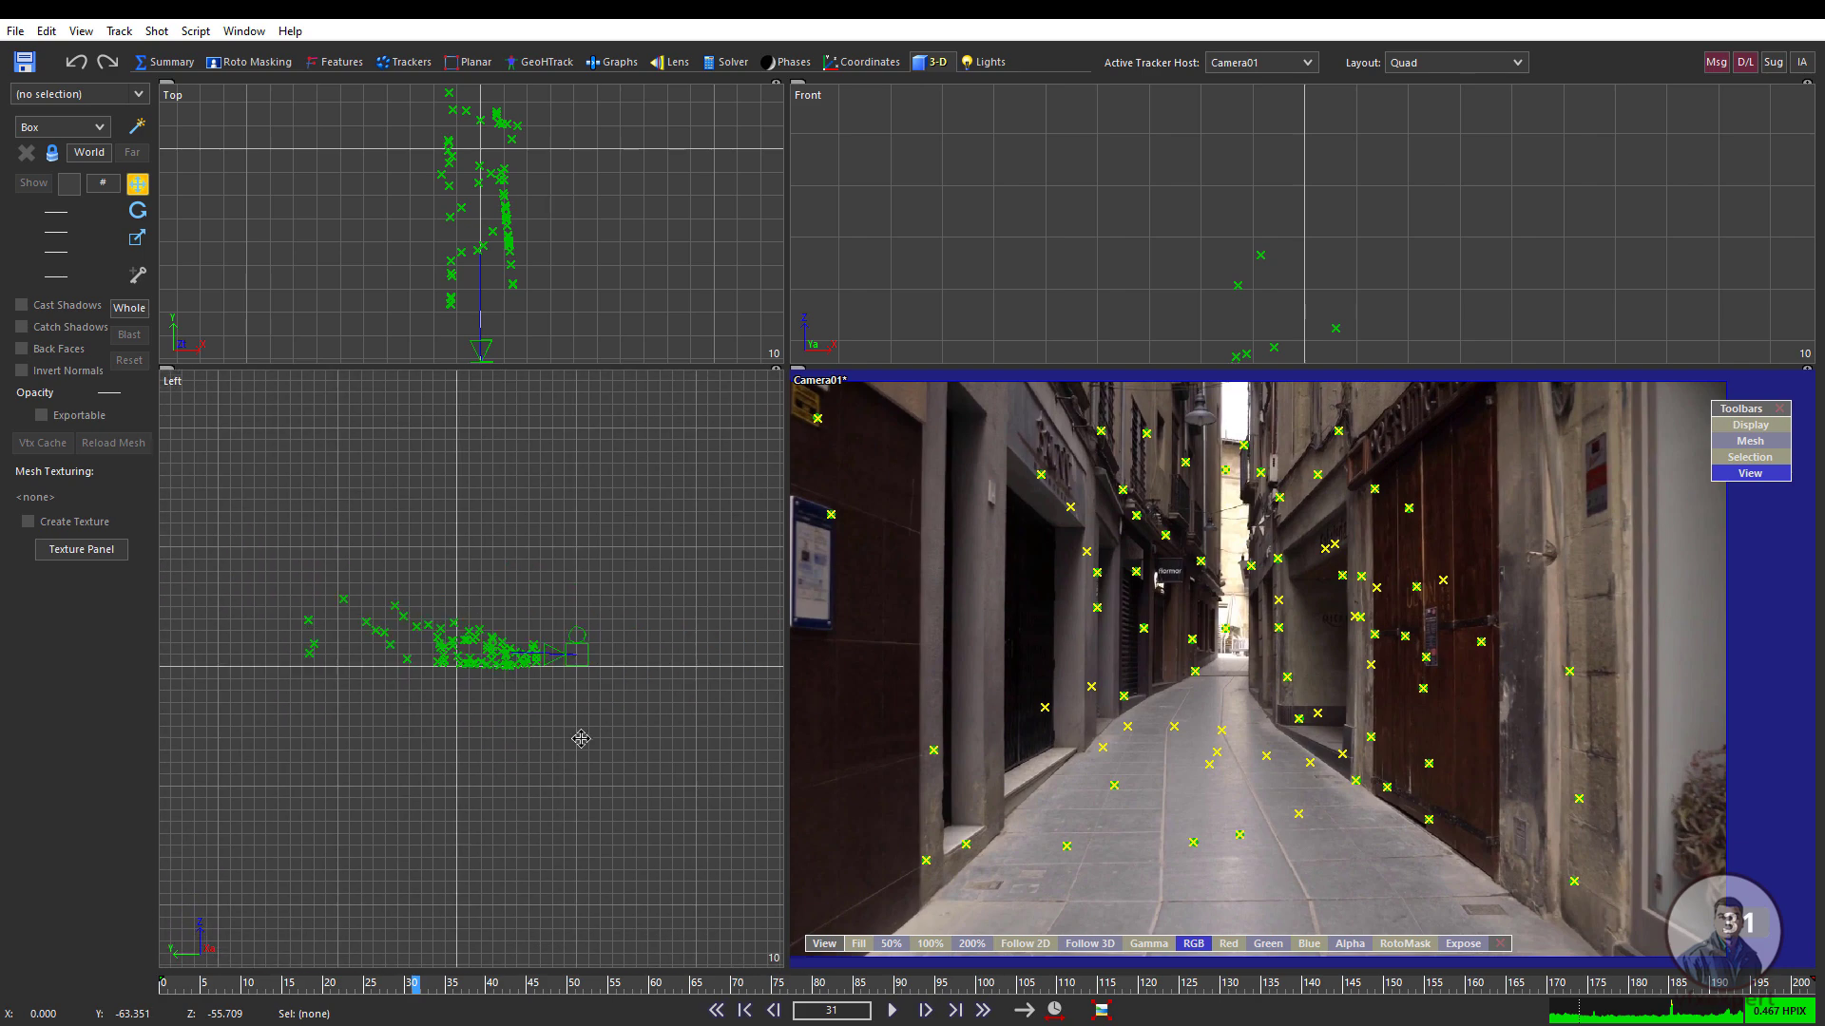
scroll(608, 679, up, 3)
scroll(627, 640, down, 3)
scroll(627, 642, up, 4)
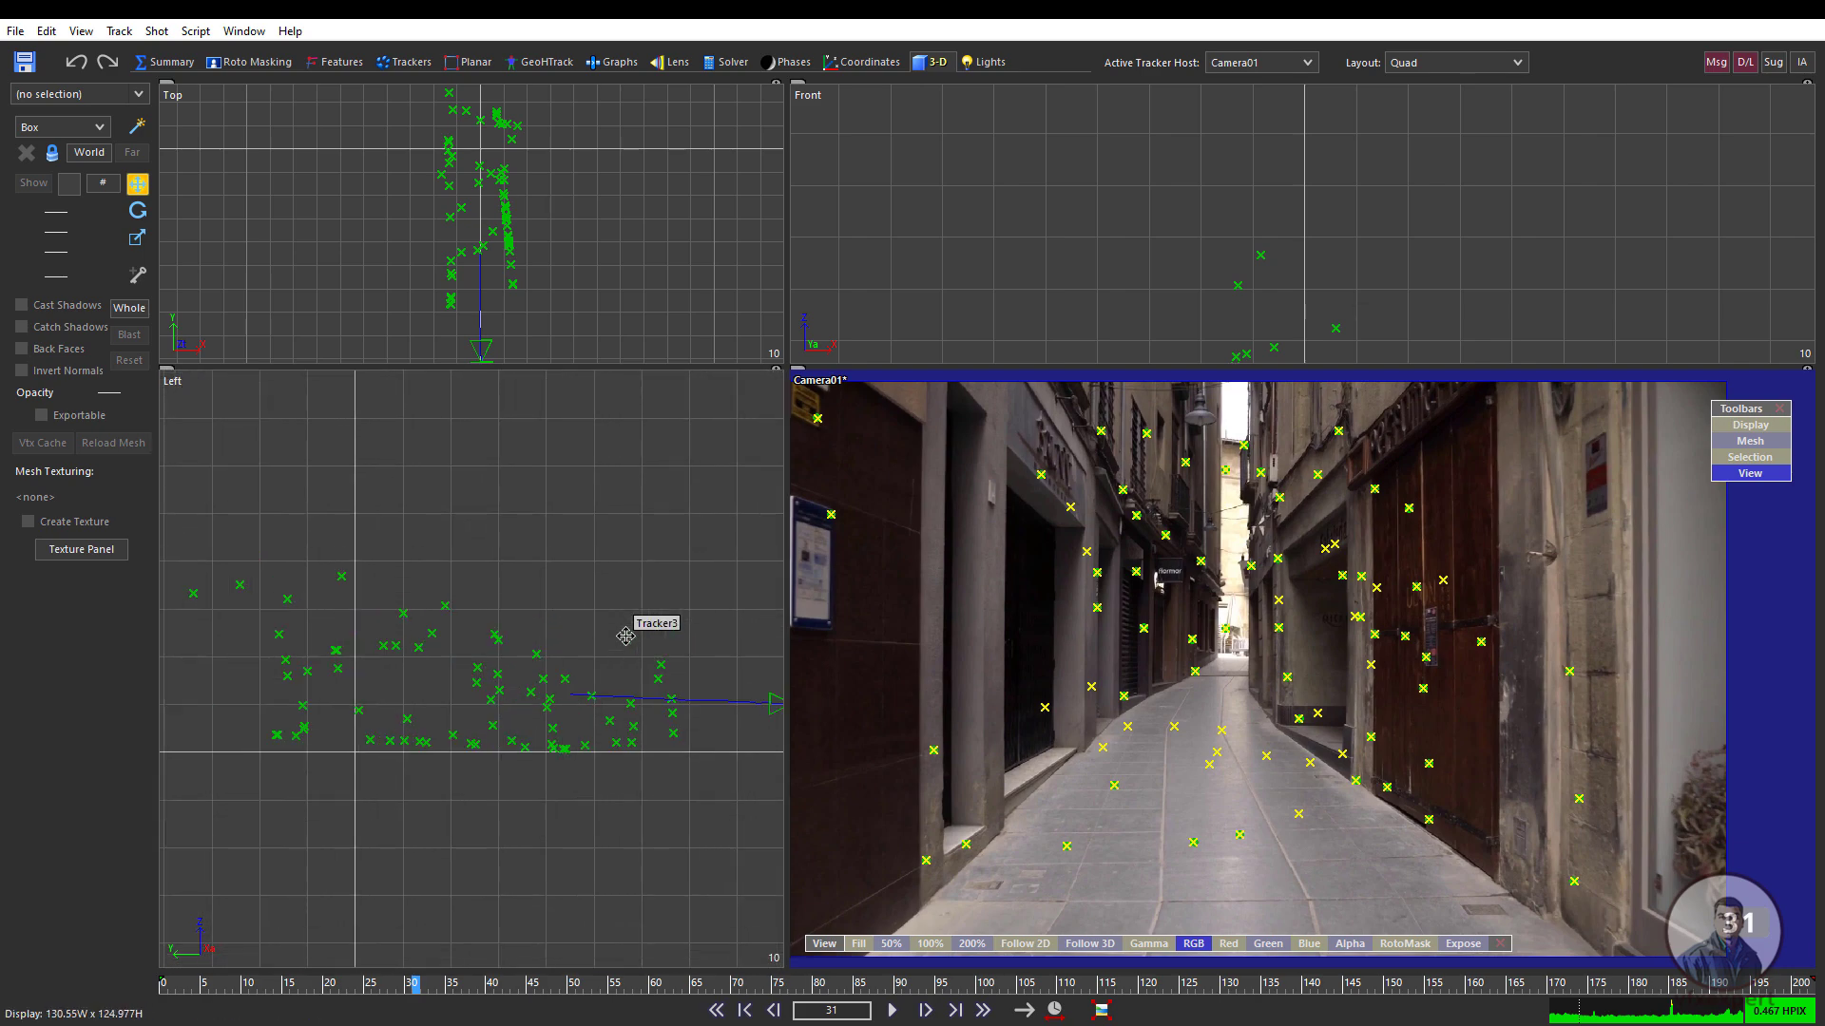
scroll(628, 646, up, 2)
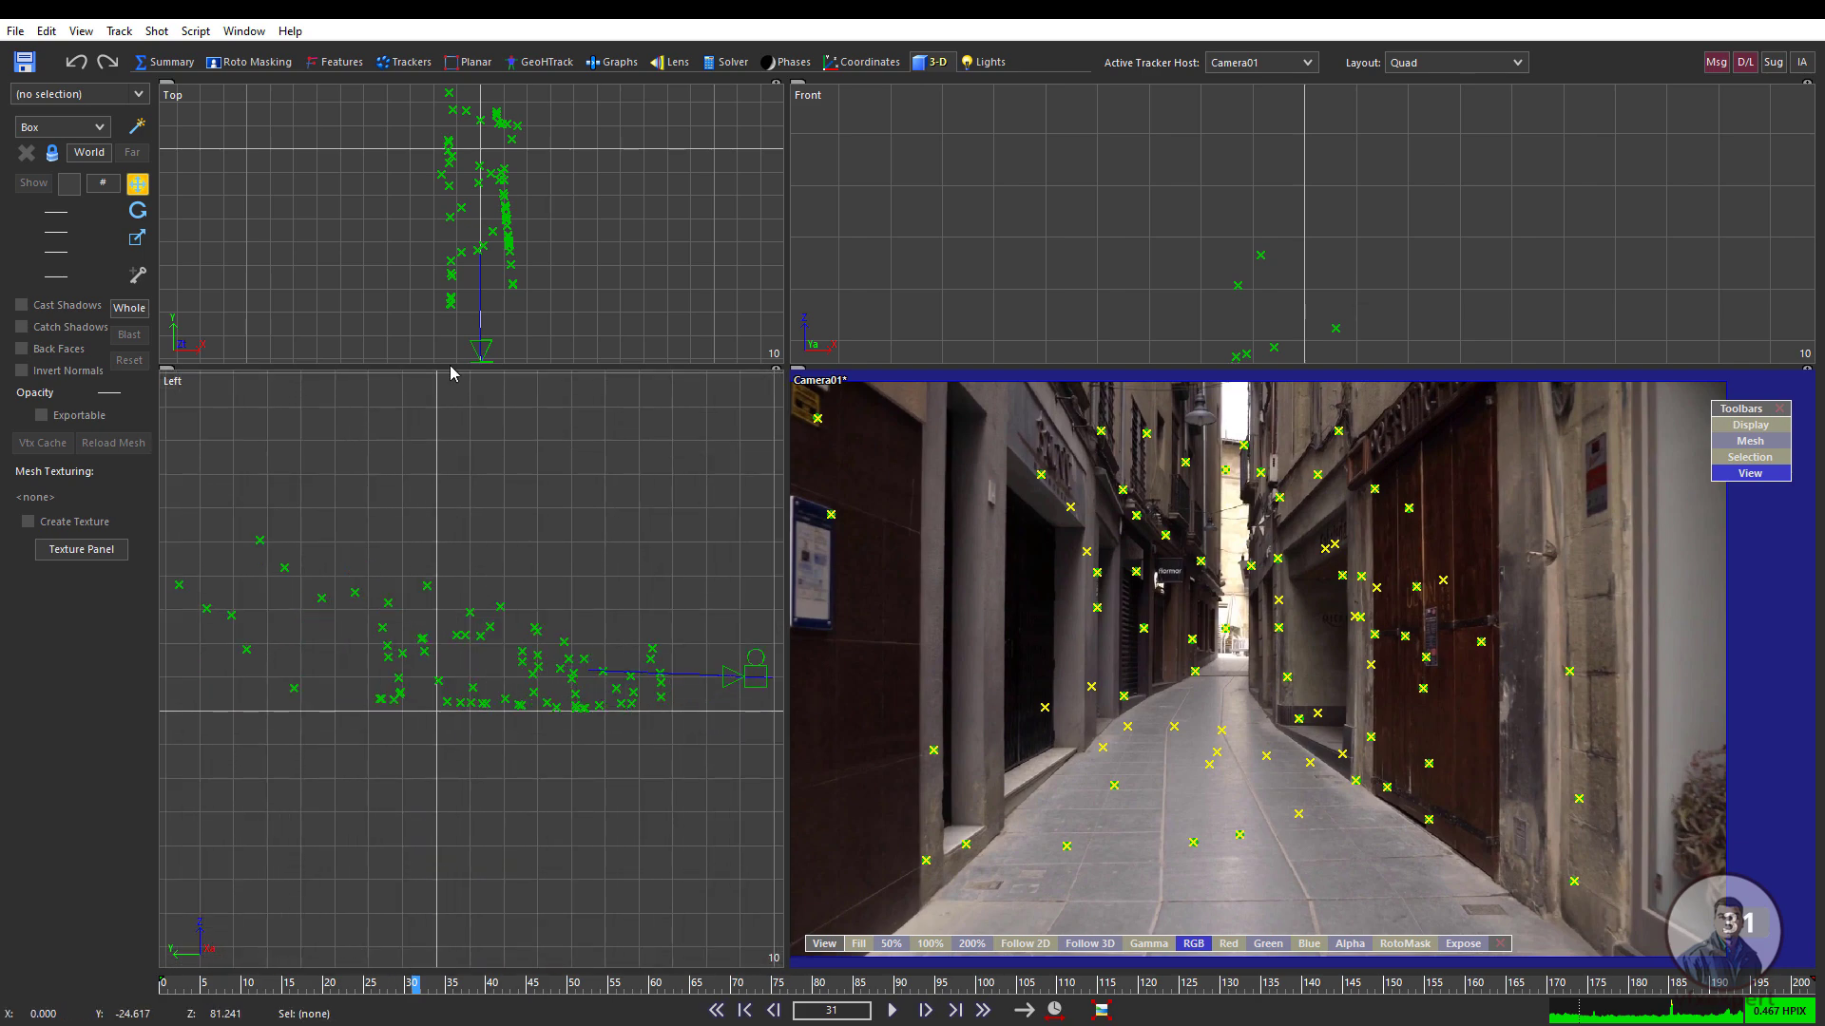
- Examine the trackers along the street in the full-size camera view at frame 31
click(180, 67)
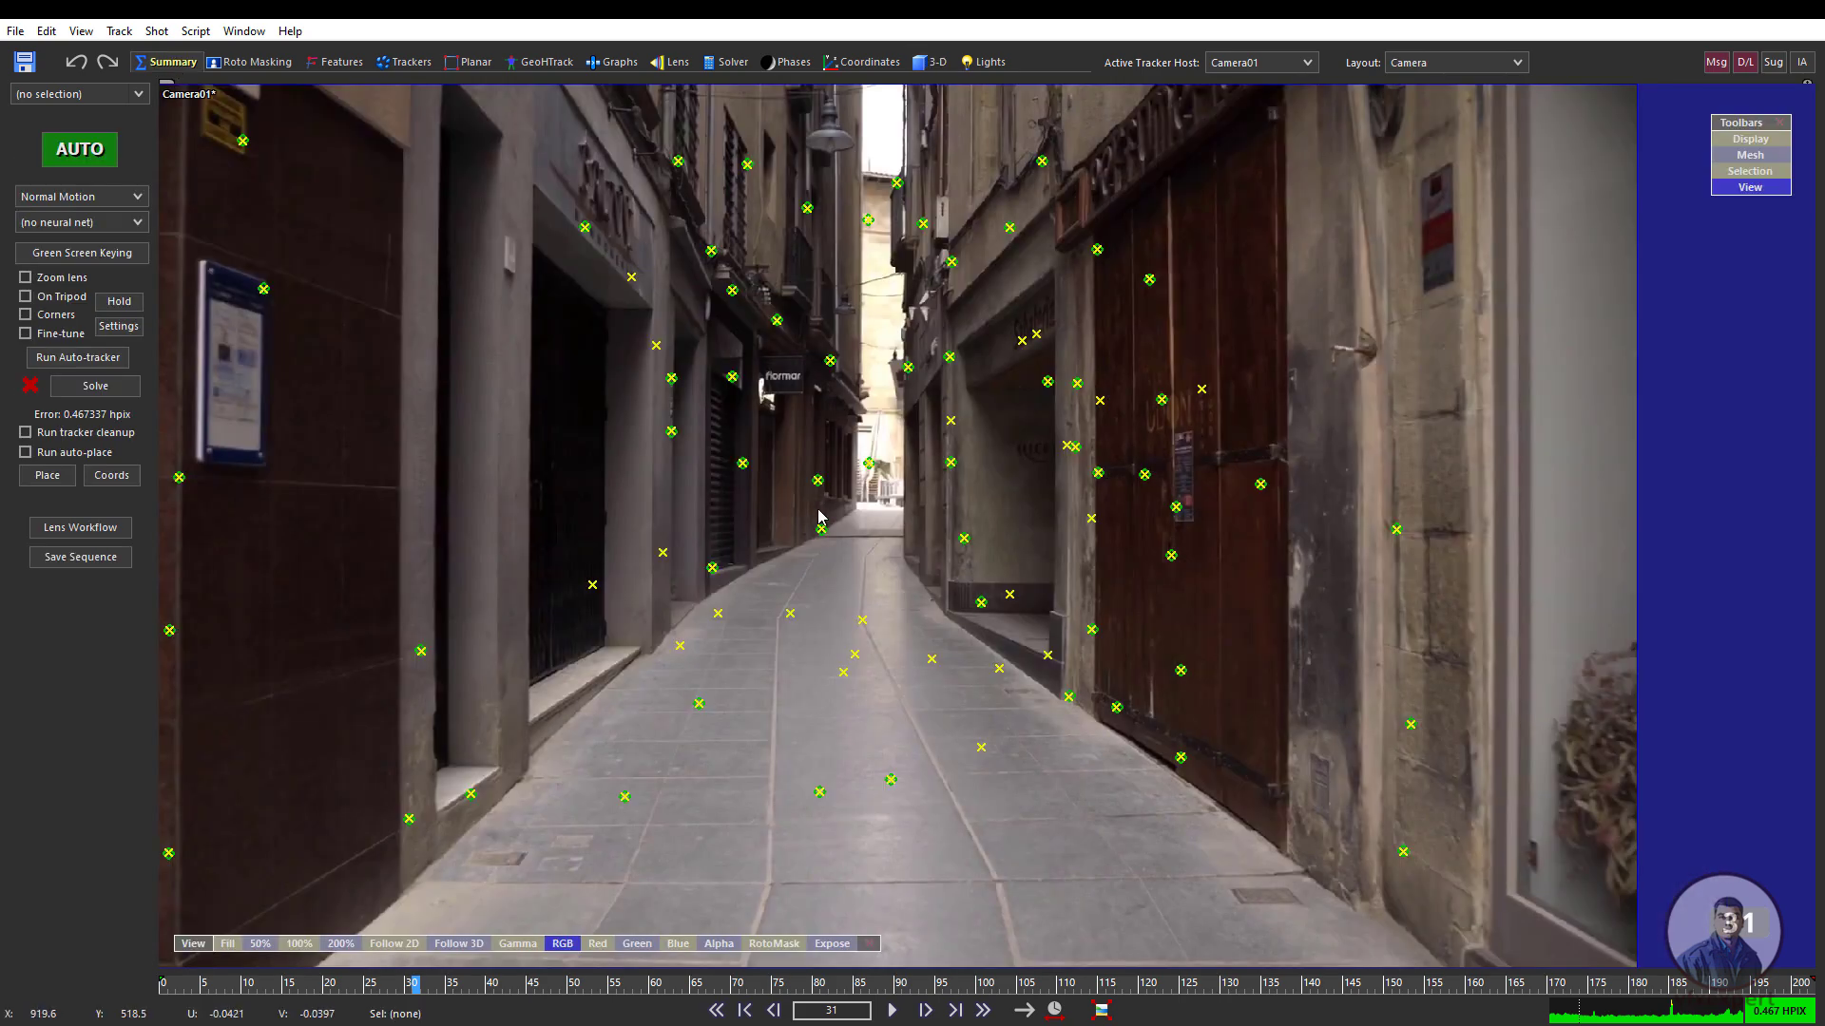
scroll(849, 508, down, 4)
scroll(851, 506, up, 4)
scroll(852, 504, down, 3)
scroll(855, 501, up, 3)
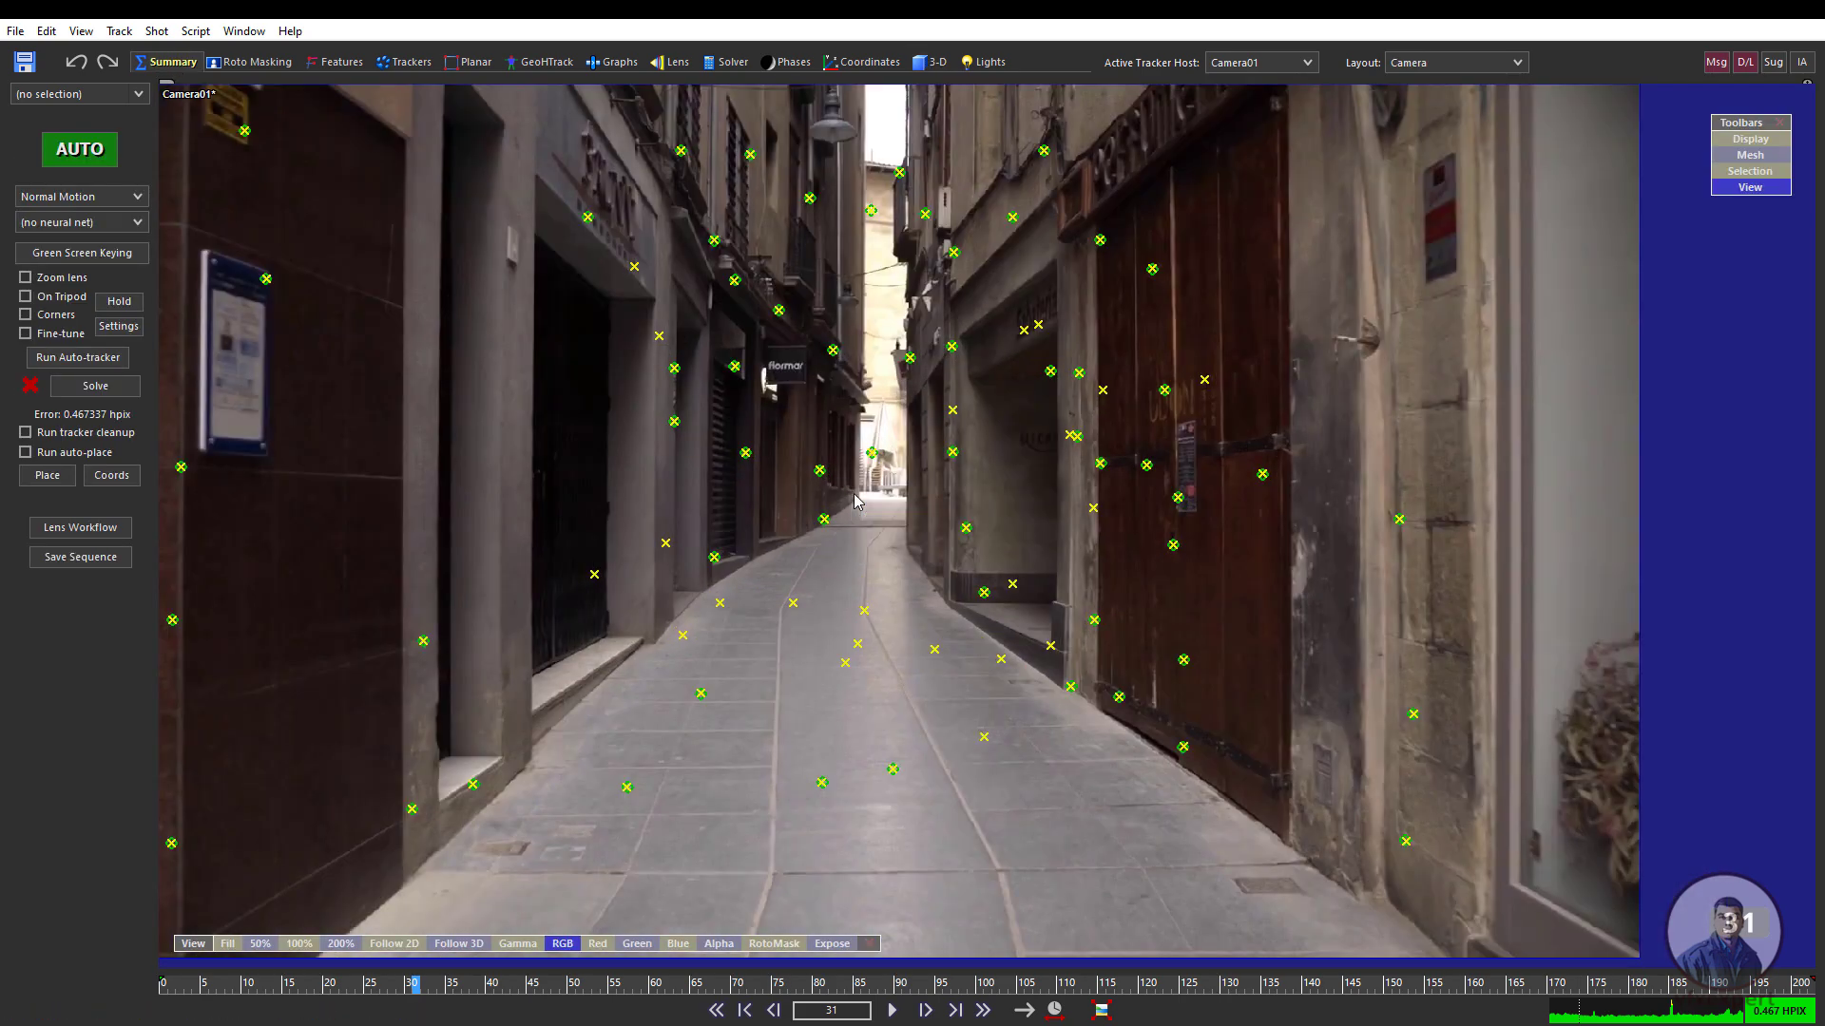
scroll(884, 611, down, 3)
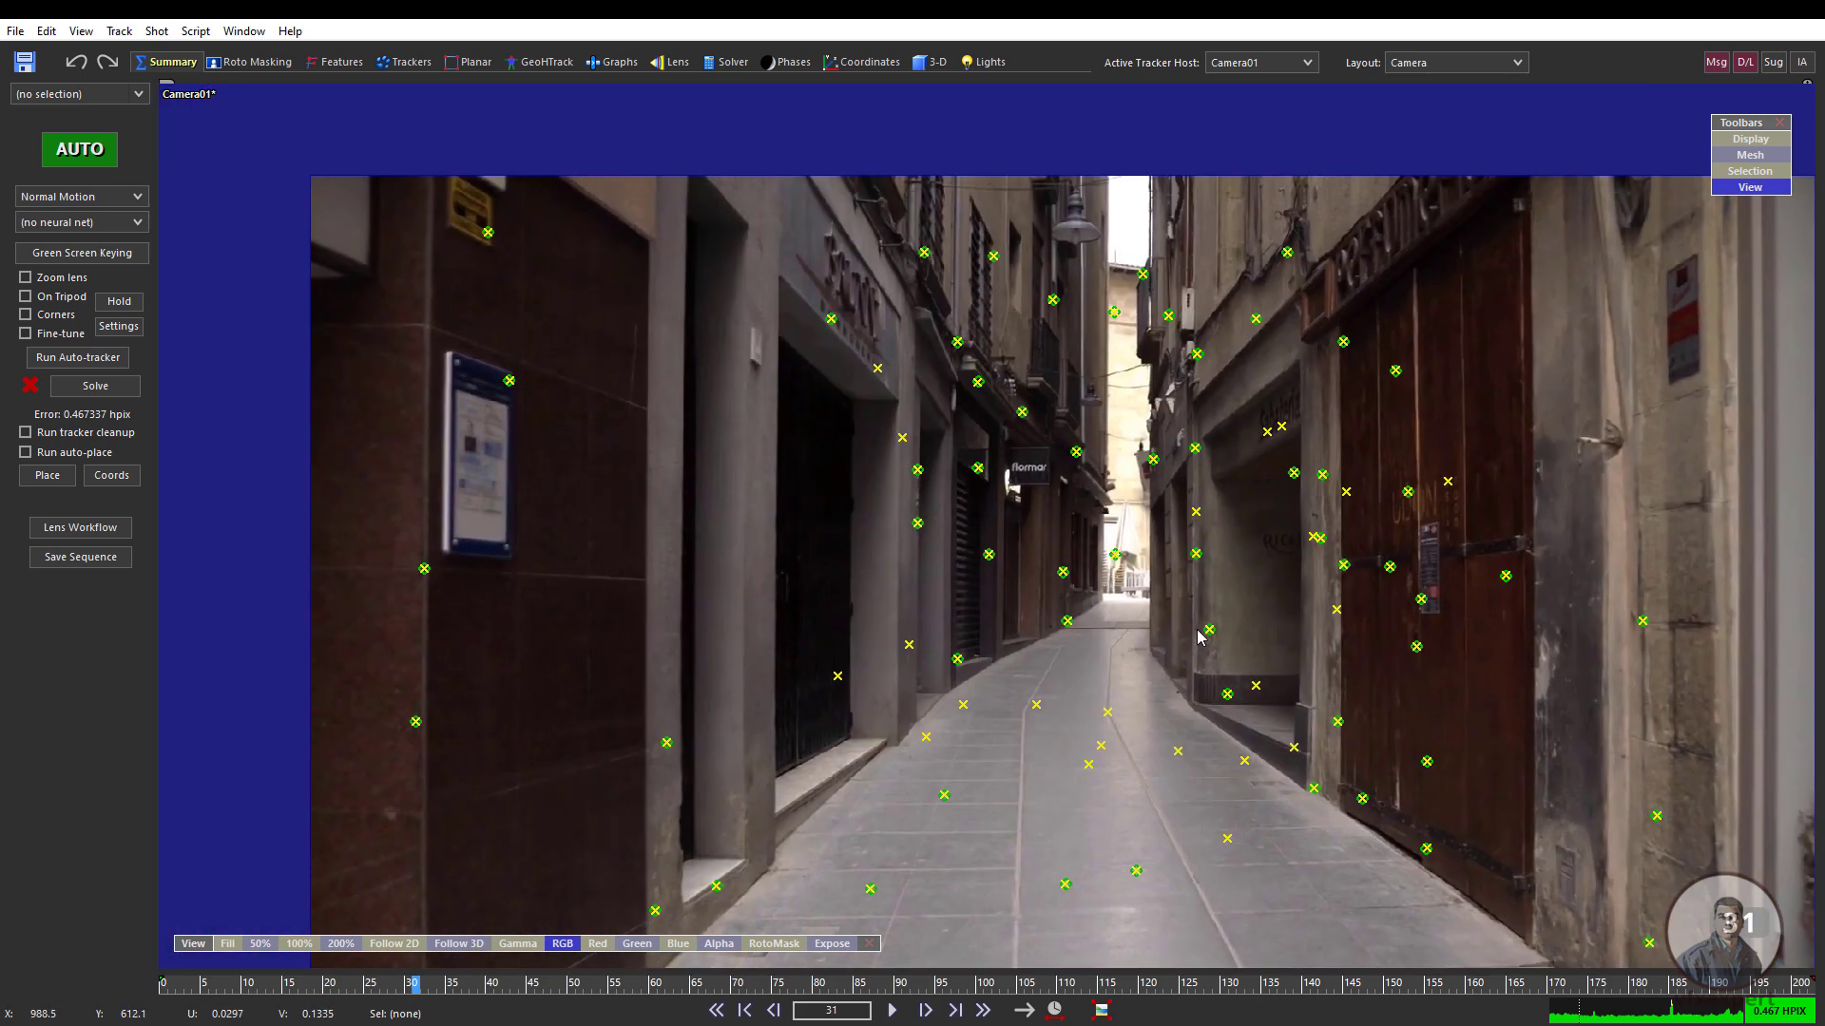
scroll(865, 611, up, 3)
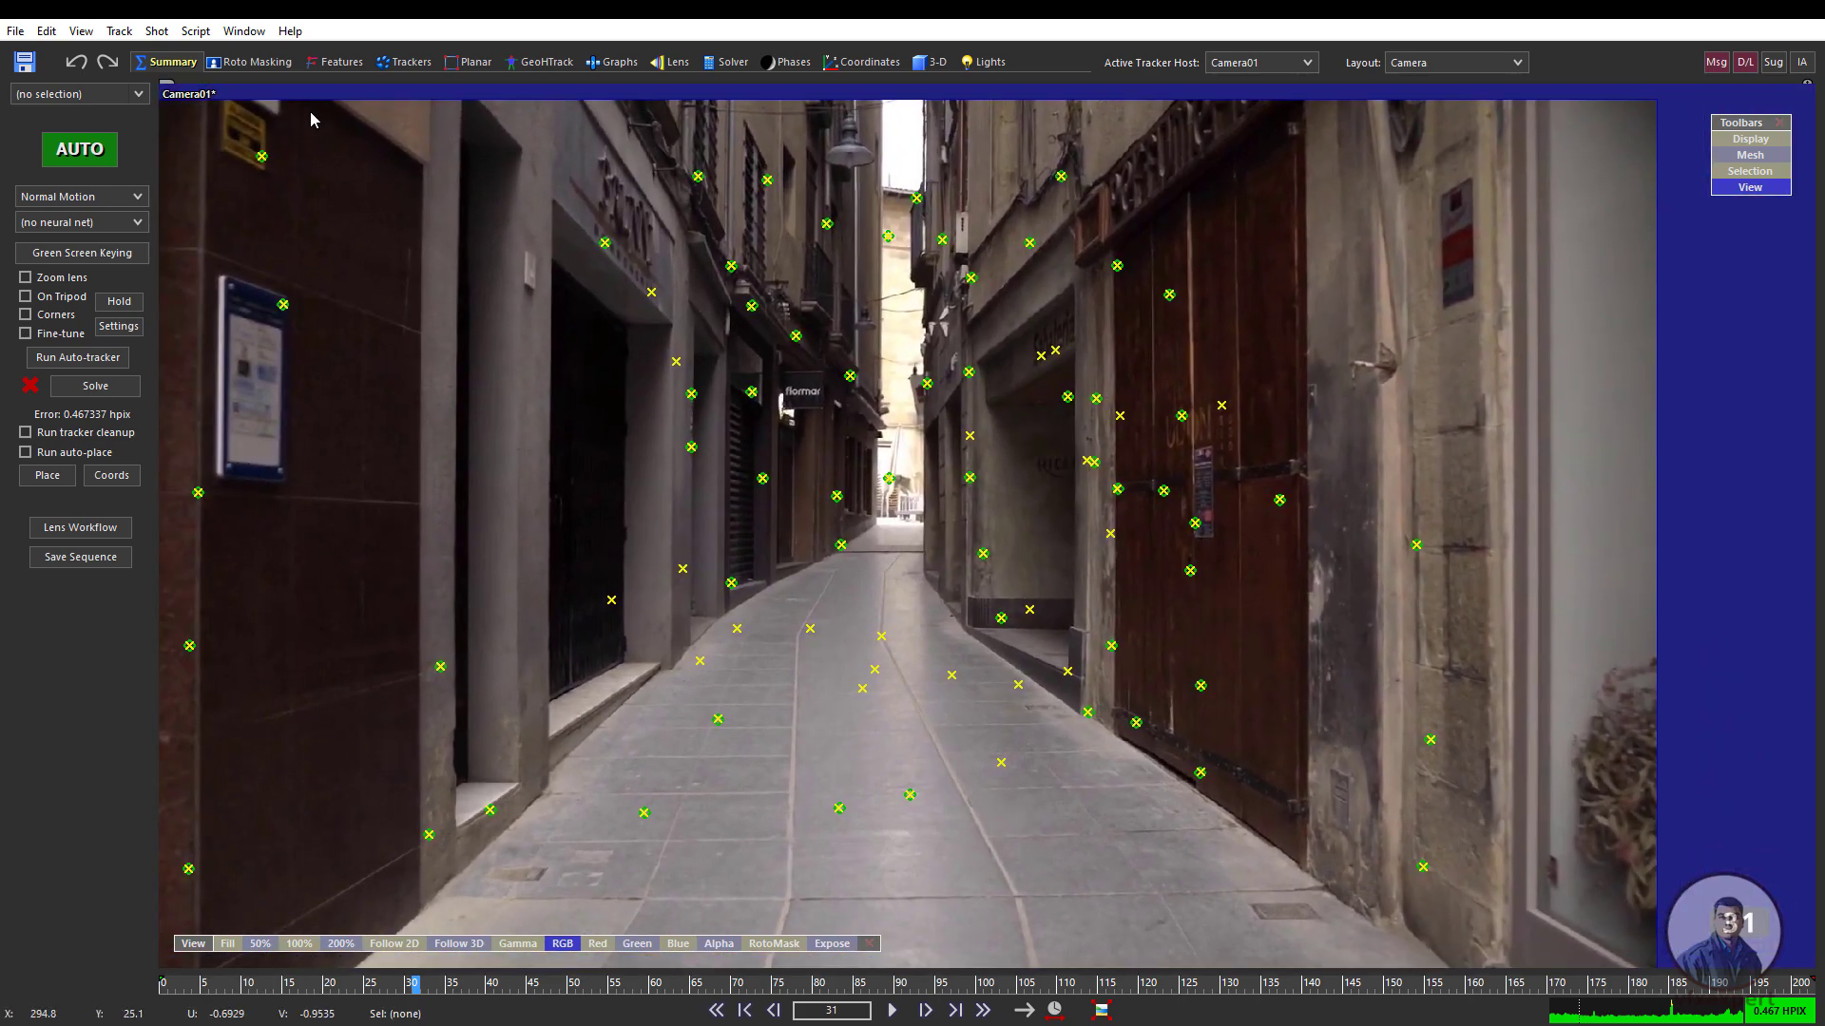
- Return to the four-view 3-D workspace and examine the camera and wall trackers in the Front and Top views
click(933, 62)
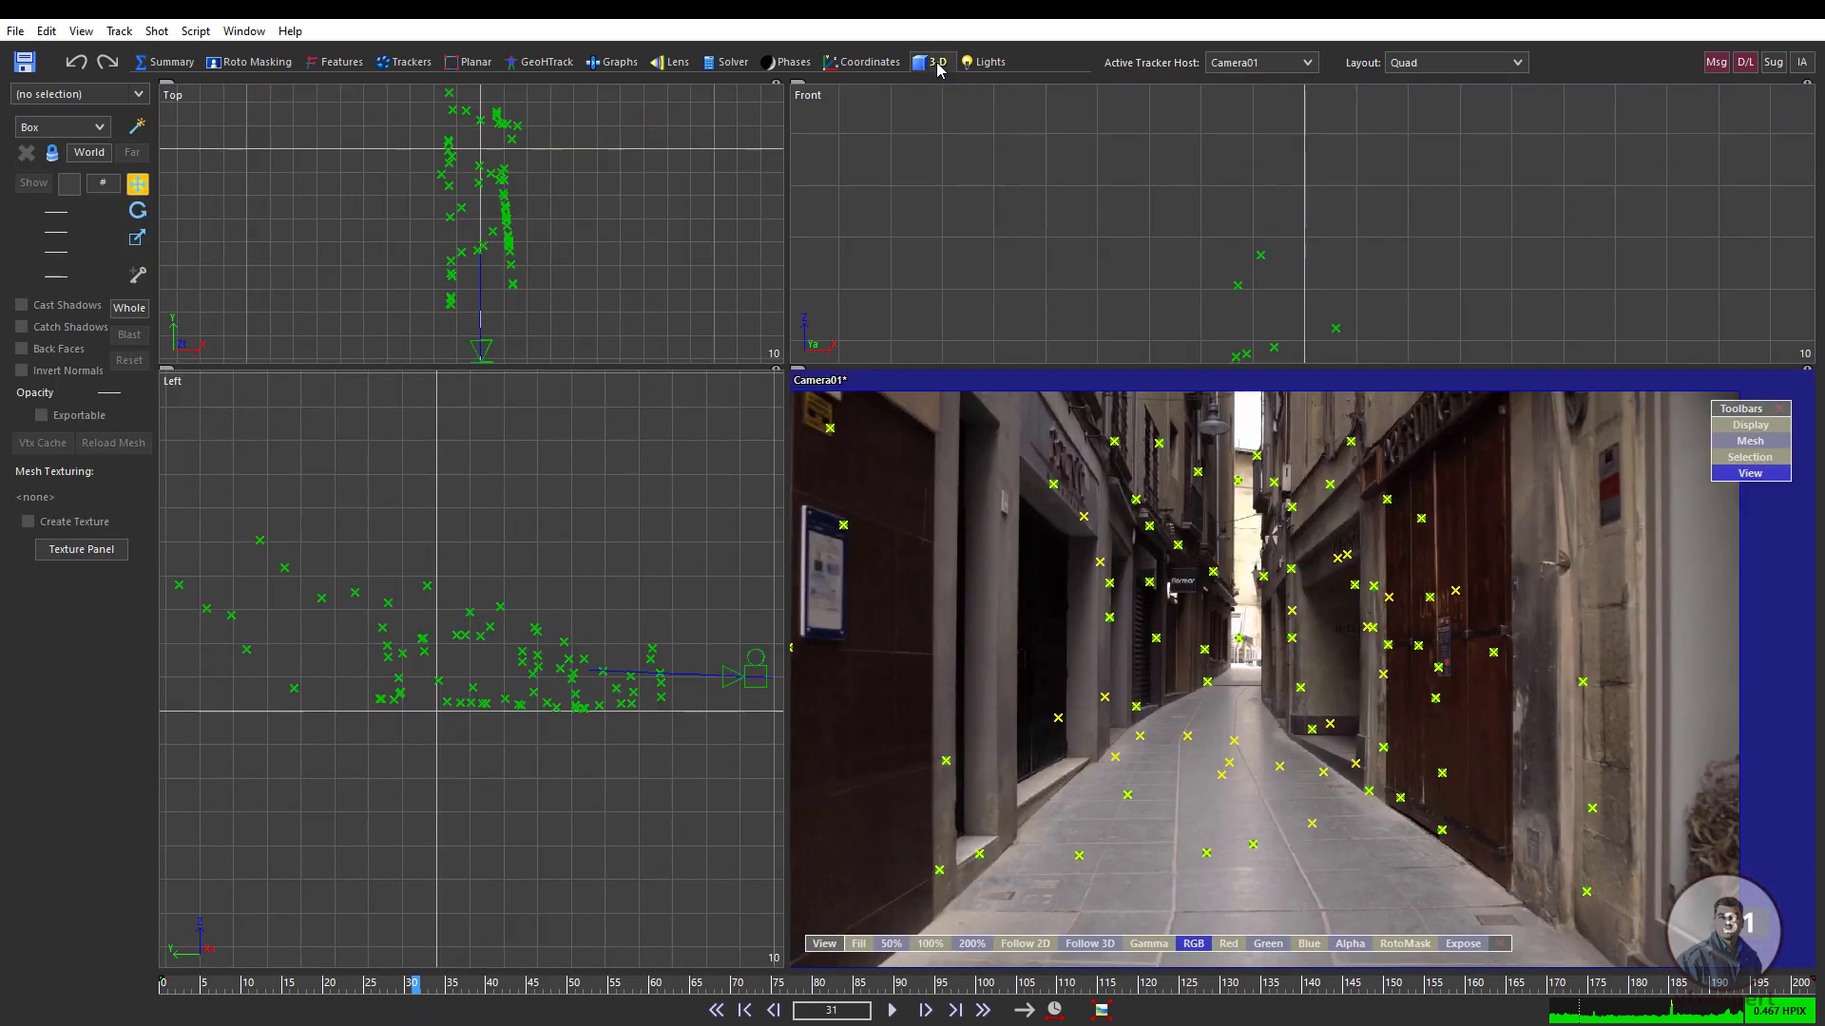
scroll(1150, 223, down, 5)
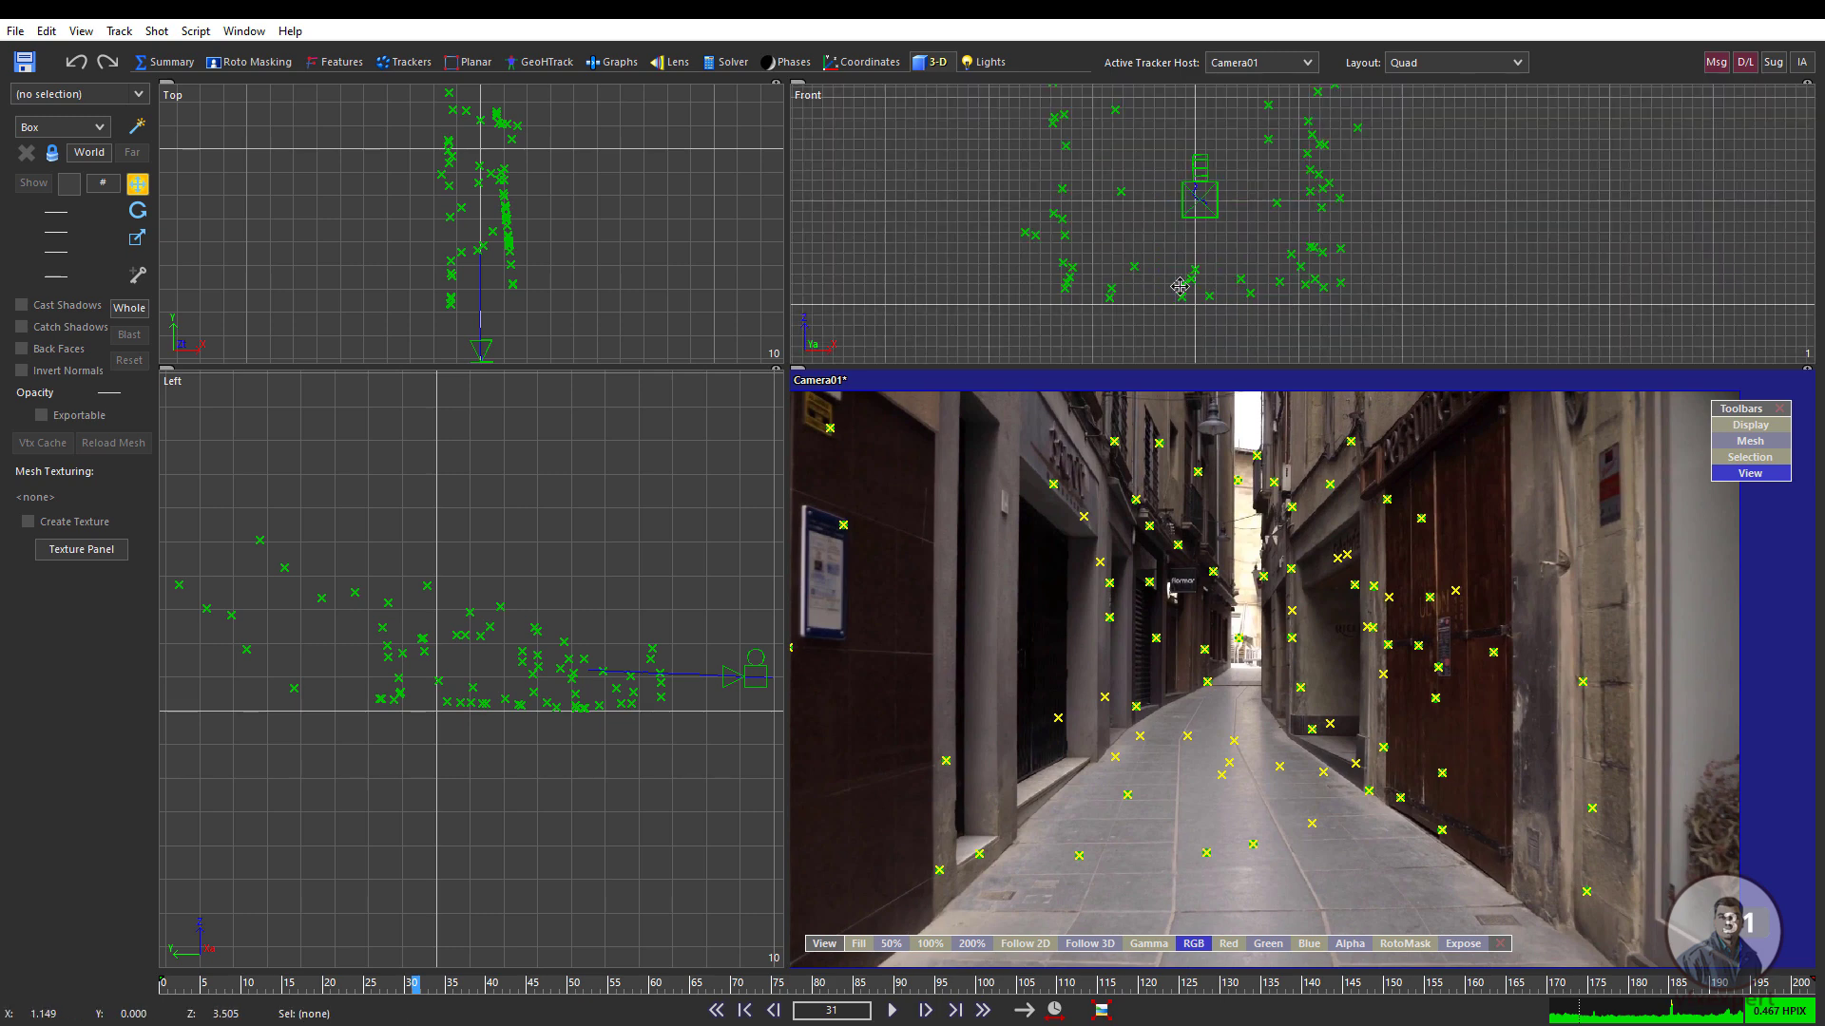
middle_drag(556, 183, 570, 232)
scroll(554, 294, down, 2)
middle_drag(554, 293, 564, 279)
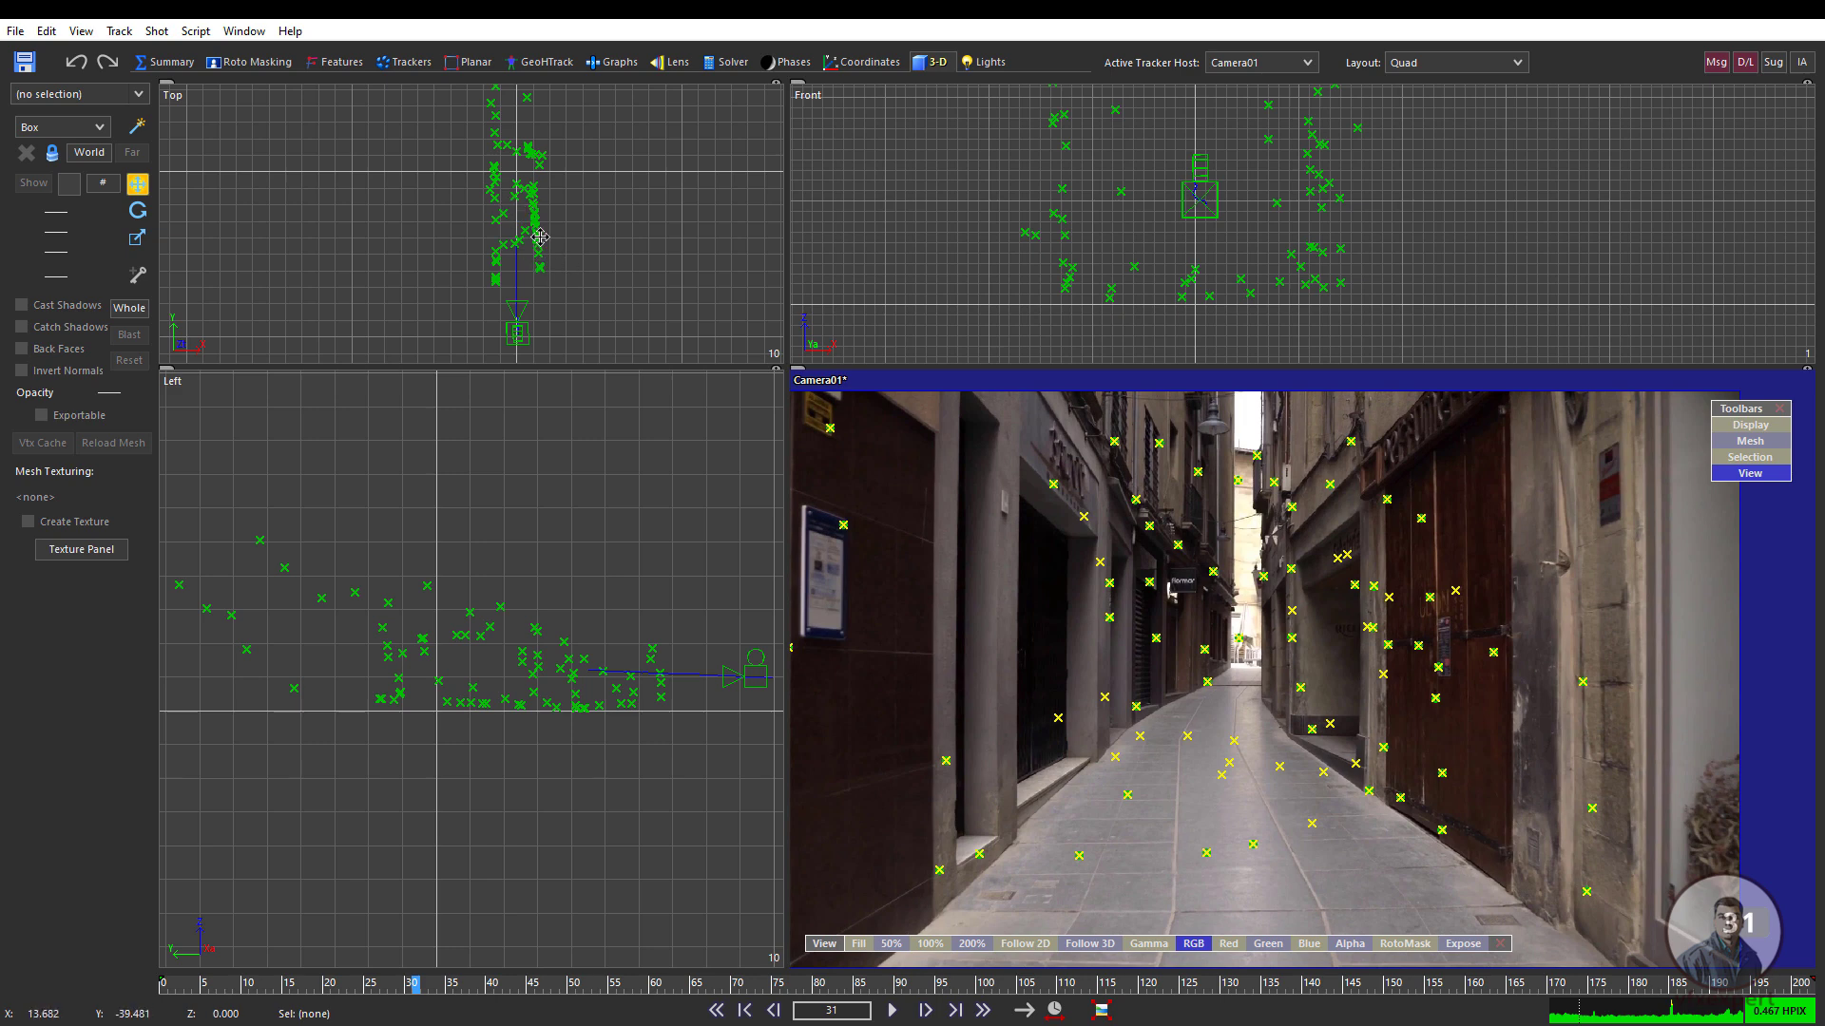
click(521, 330)
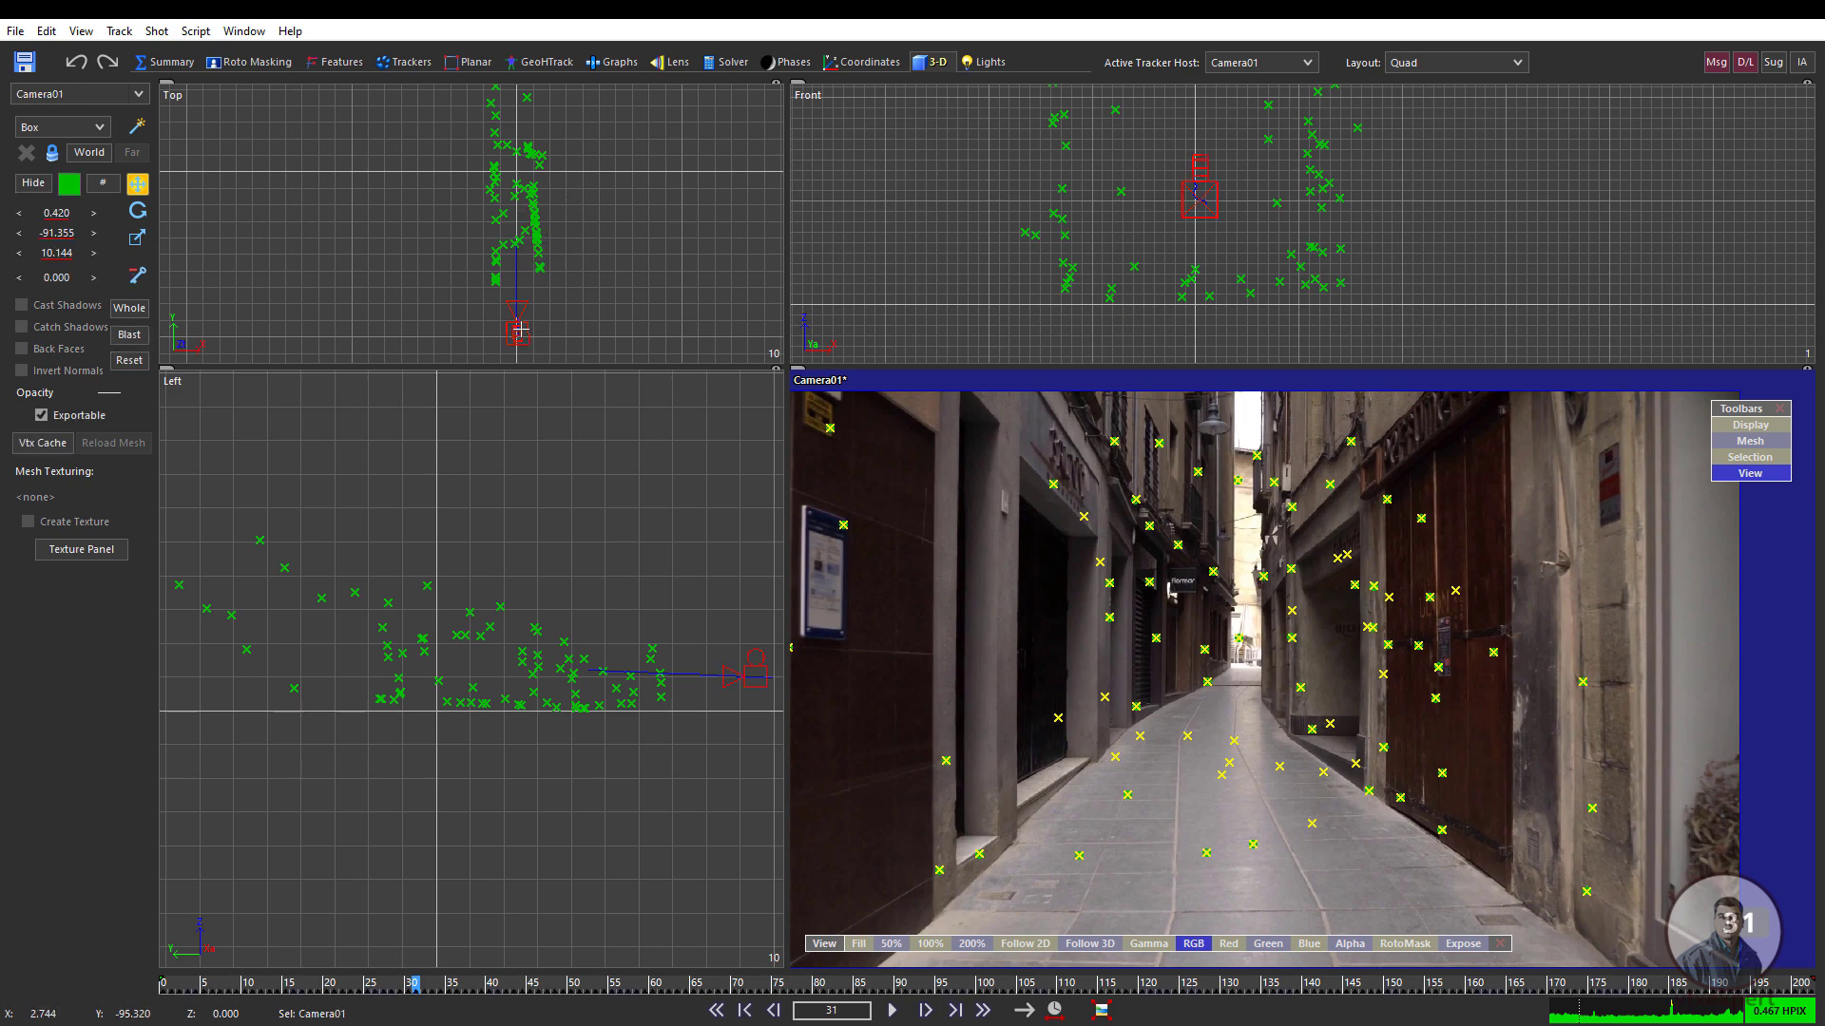
click(538, 243)
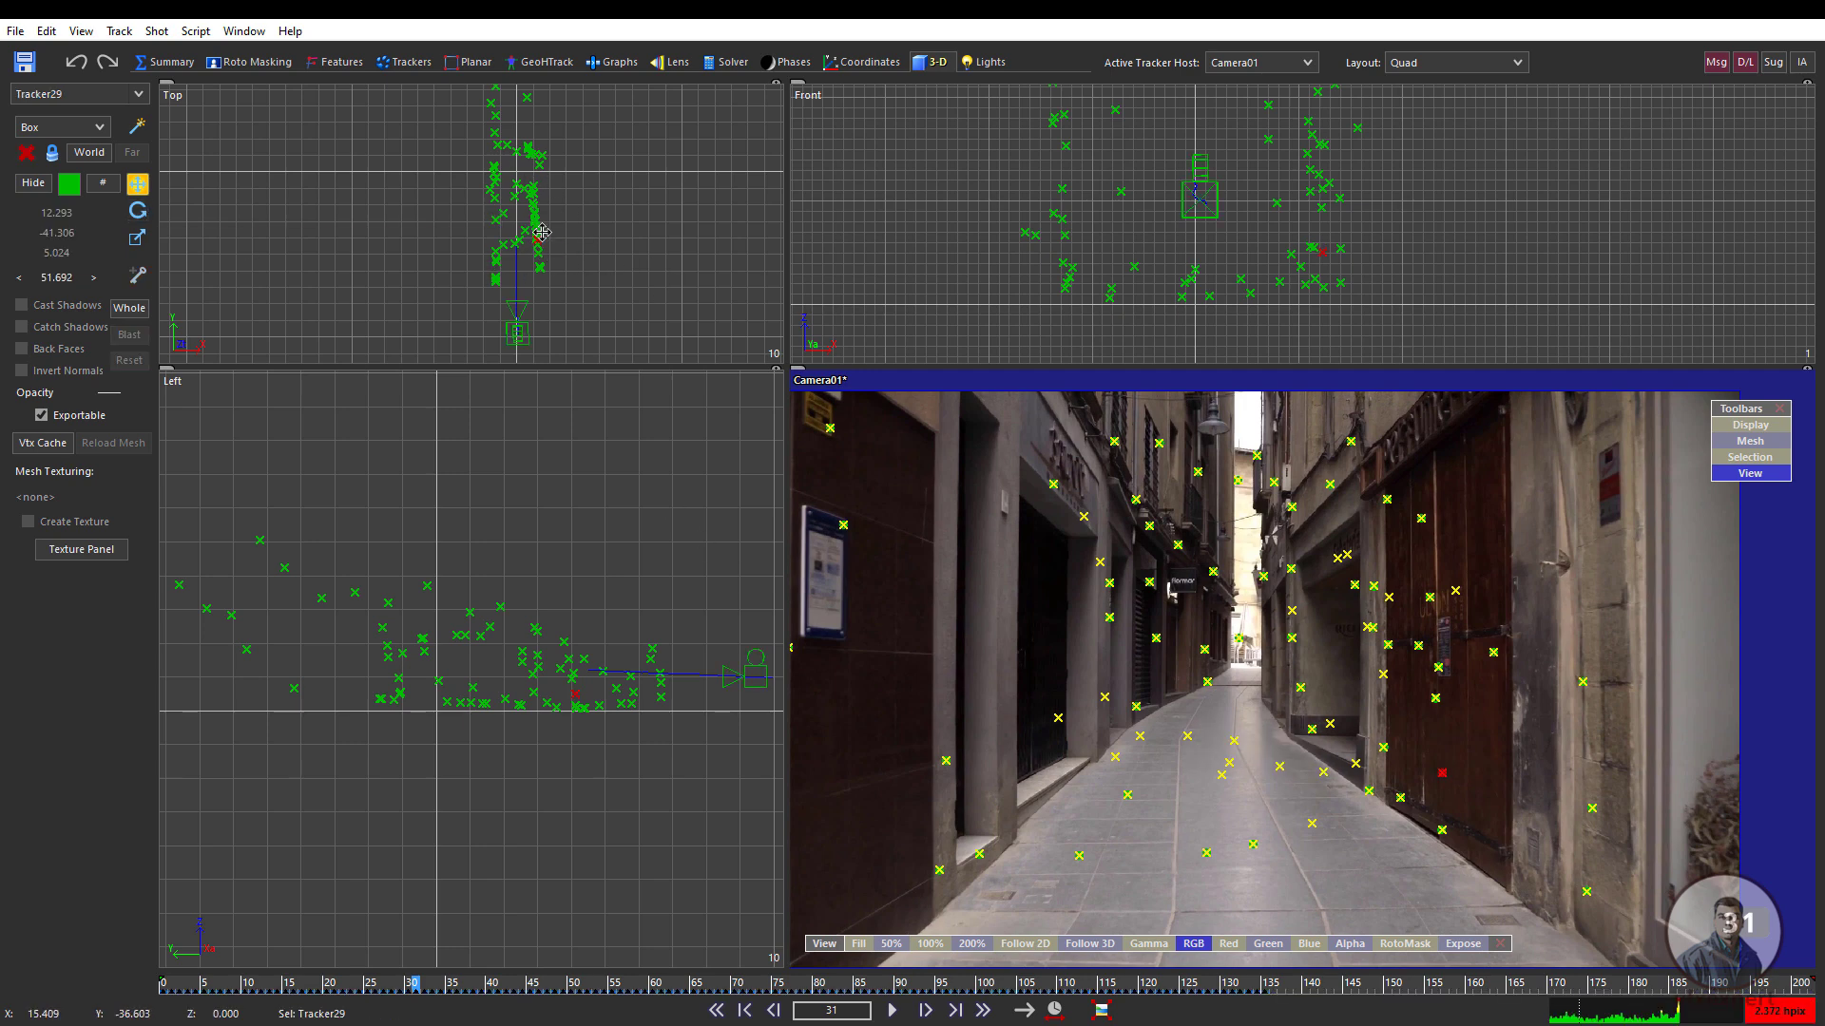
click(606, 279)
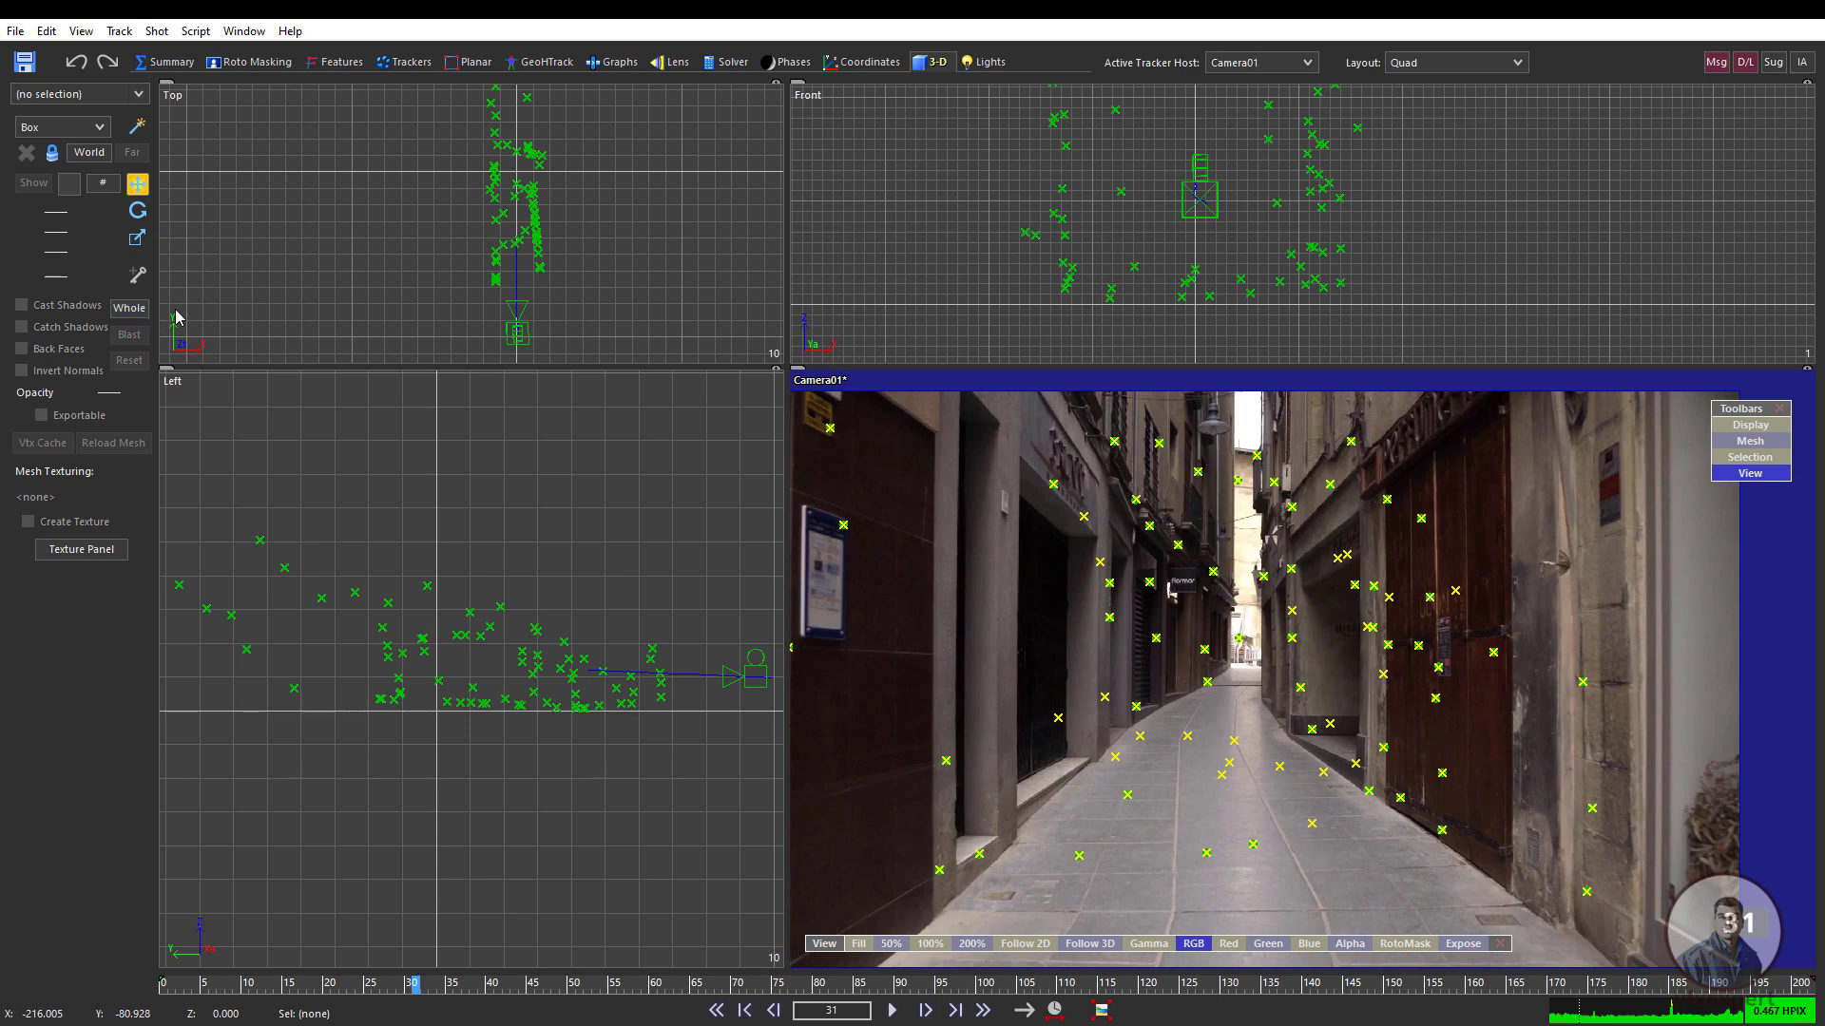
- Lock the selection on Camera01 with whole-scene manipulation, and rotate the solved scene slightly in the Top view to a camera angle of about -0.913
key(l)
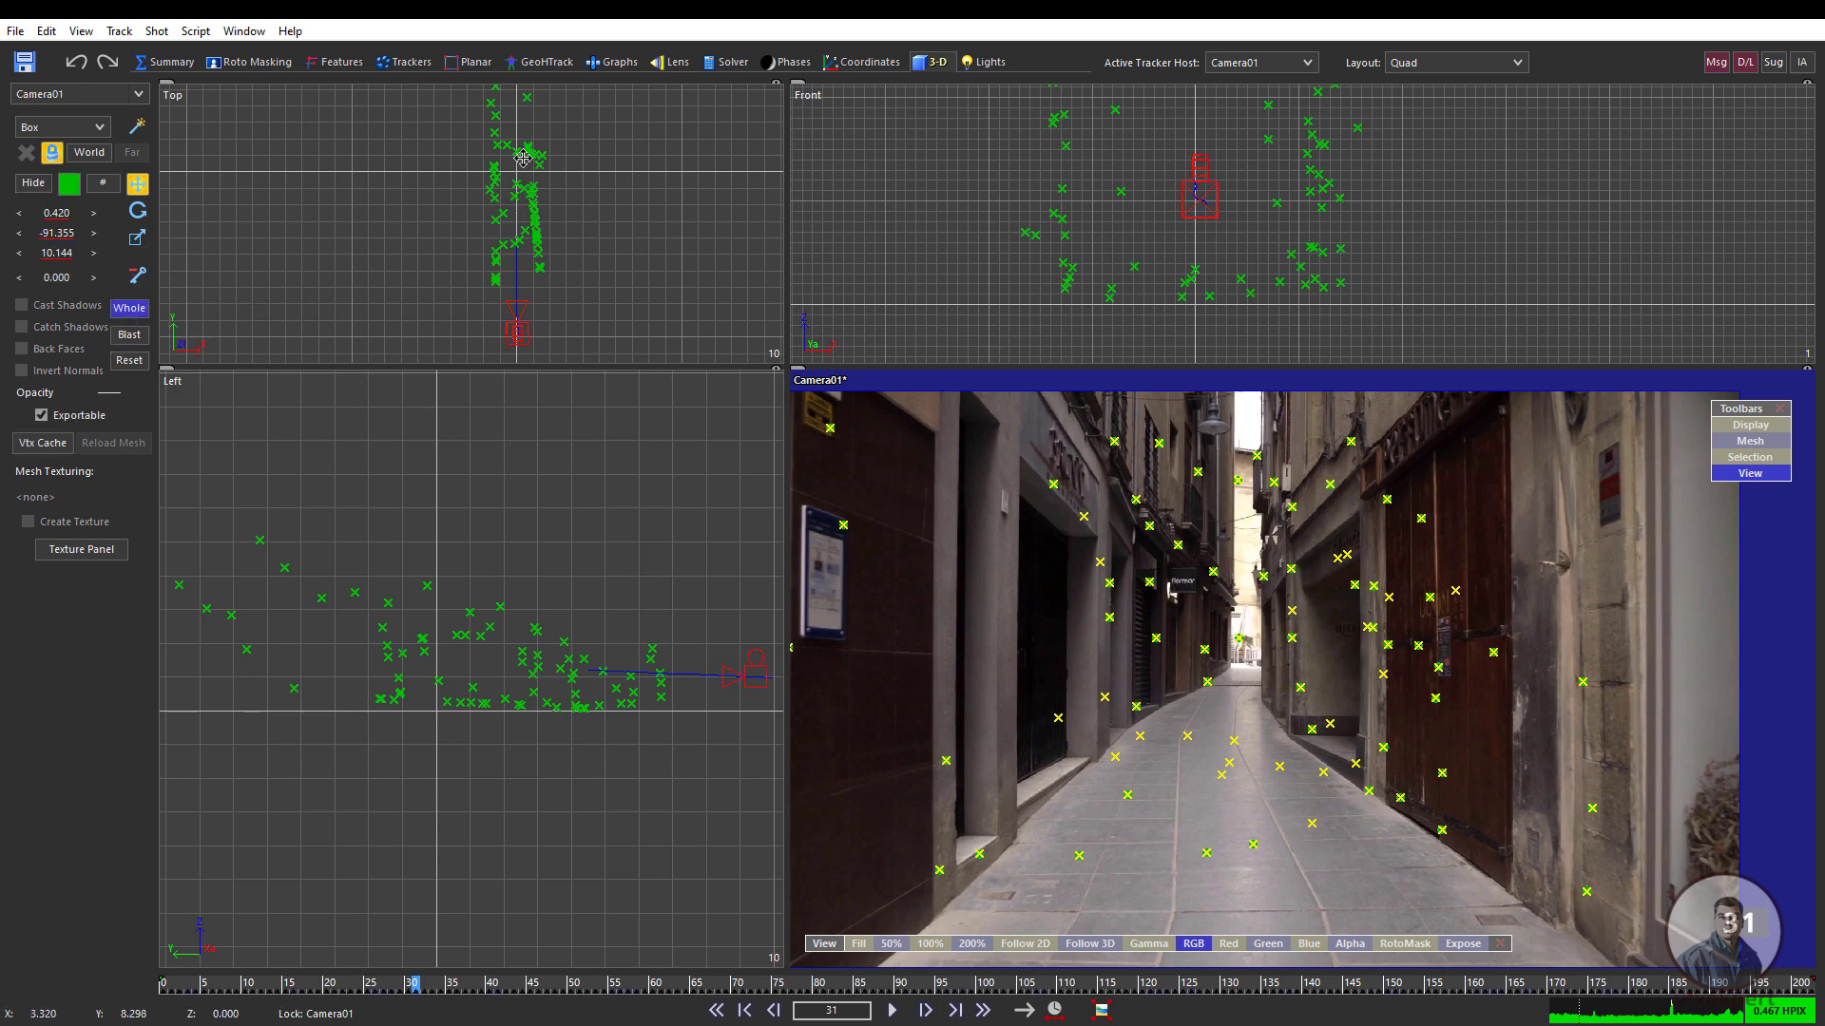
click(138, 210)
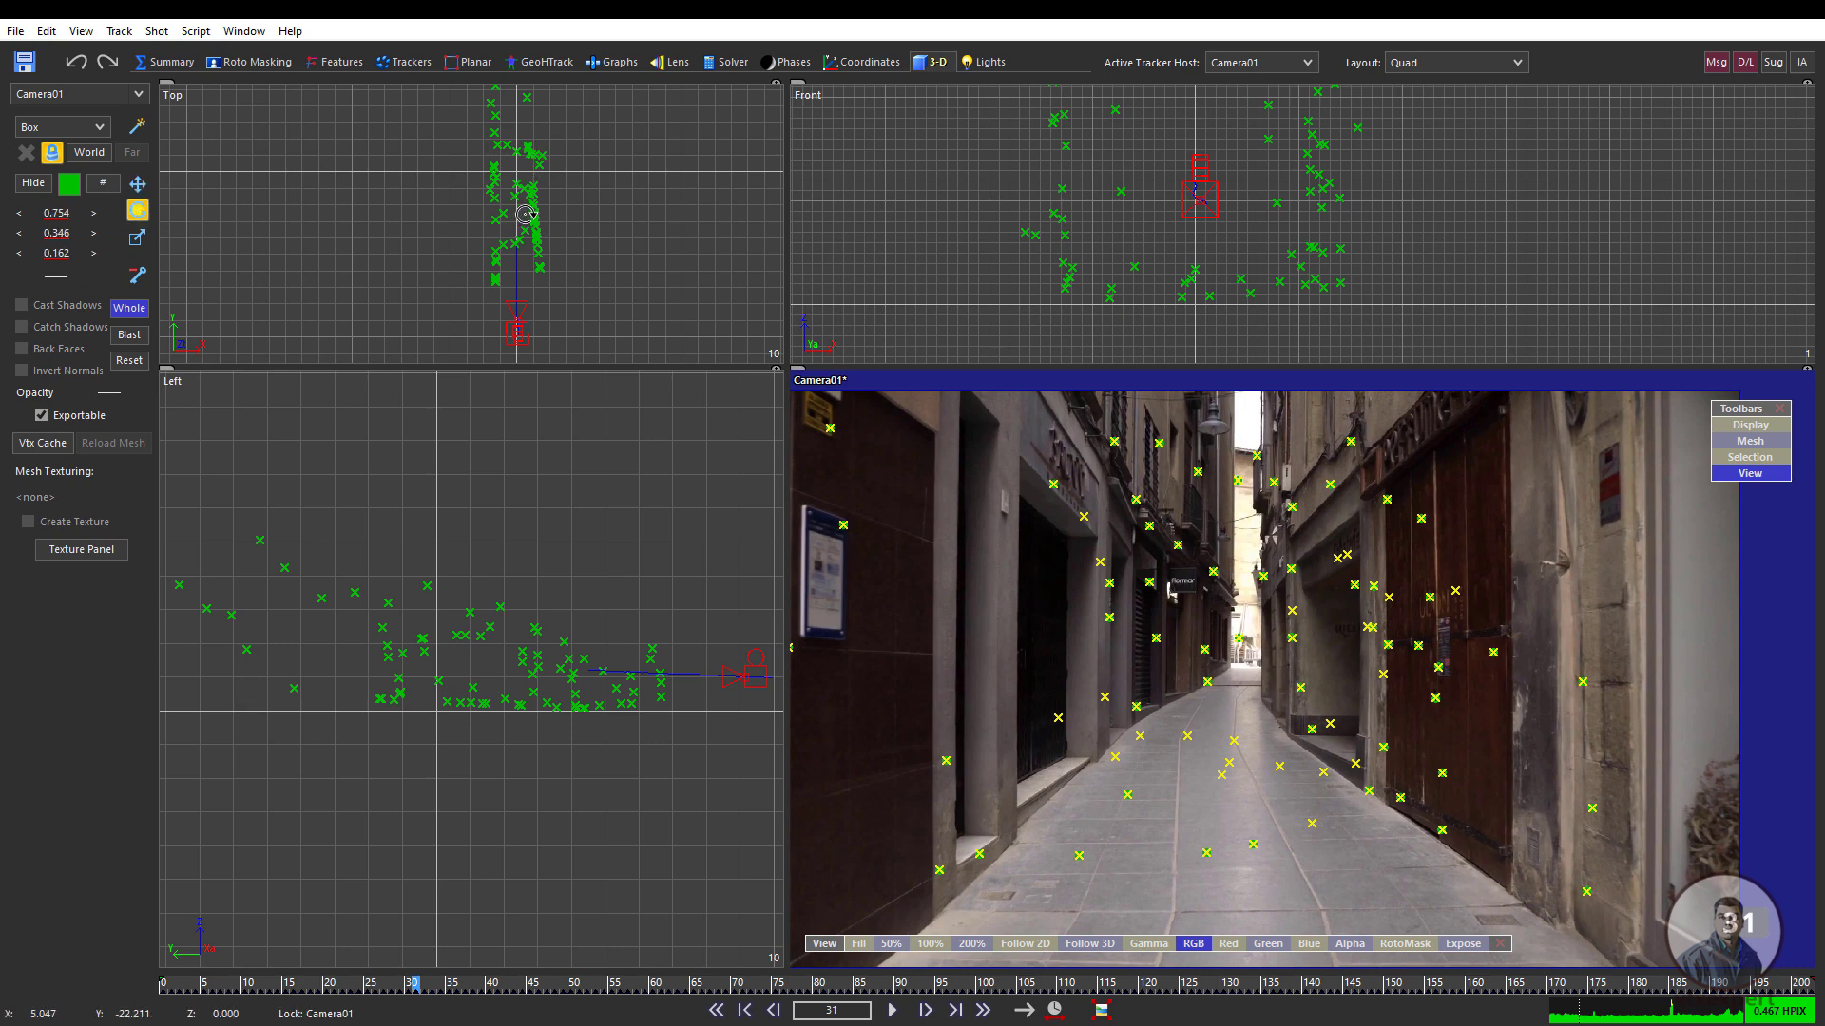
drag(530, 166, 459, 169)
- Switch to the Quad Perspective layout, play the shot with the perspective view locked to Camera01, and enlarge that view
click(1439, 63)
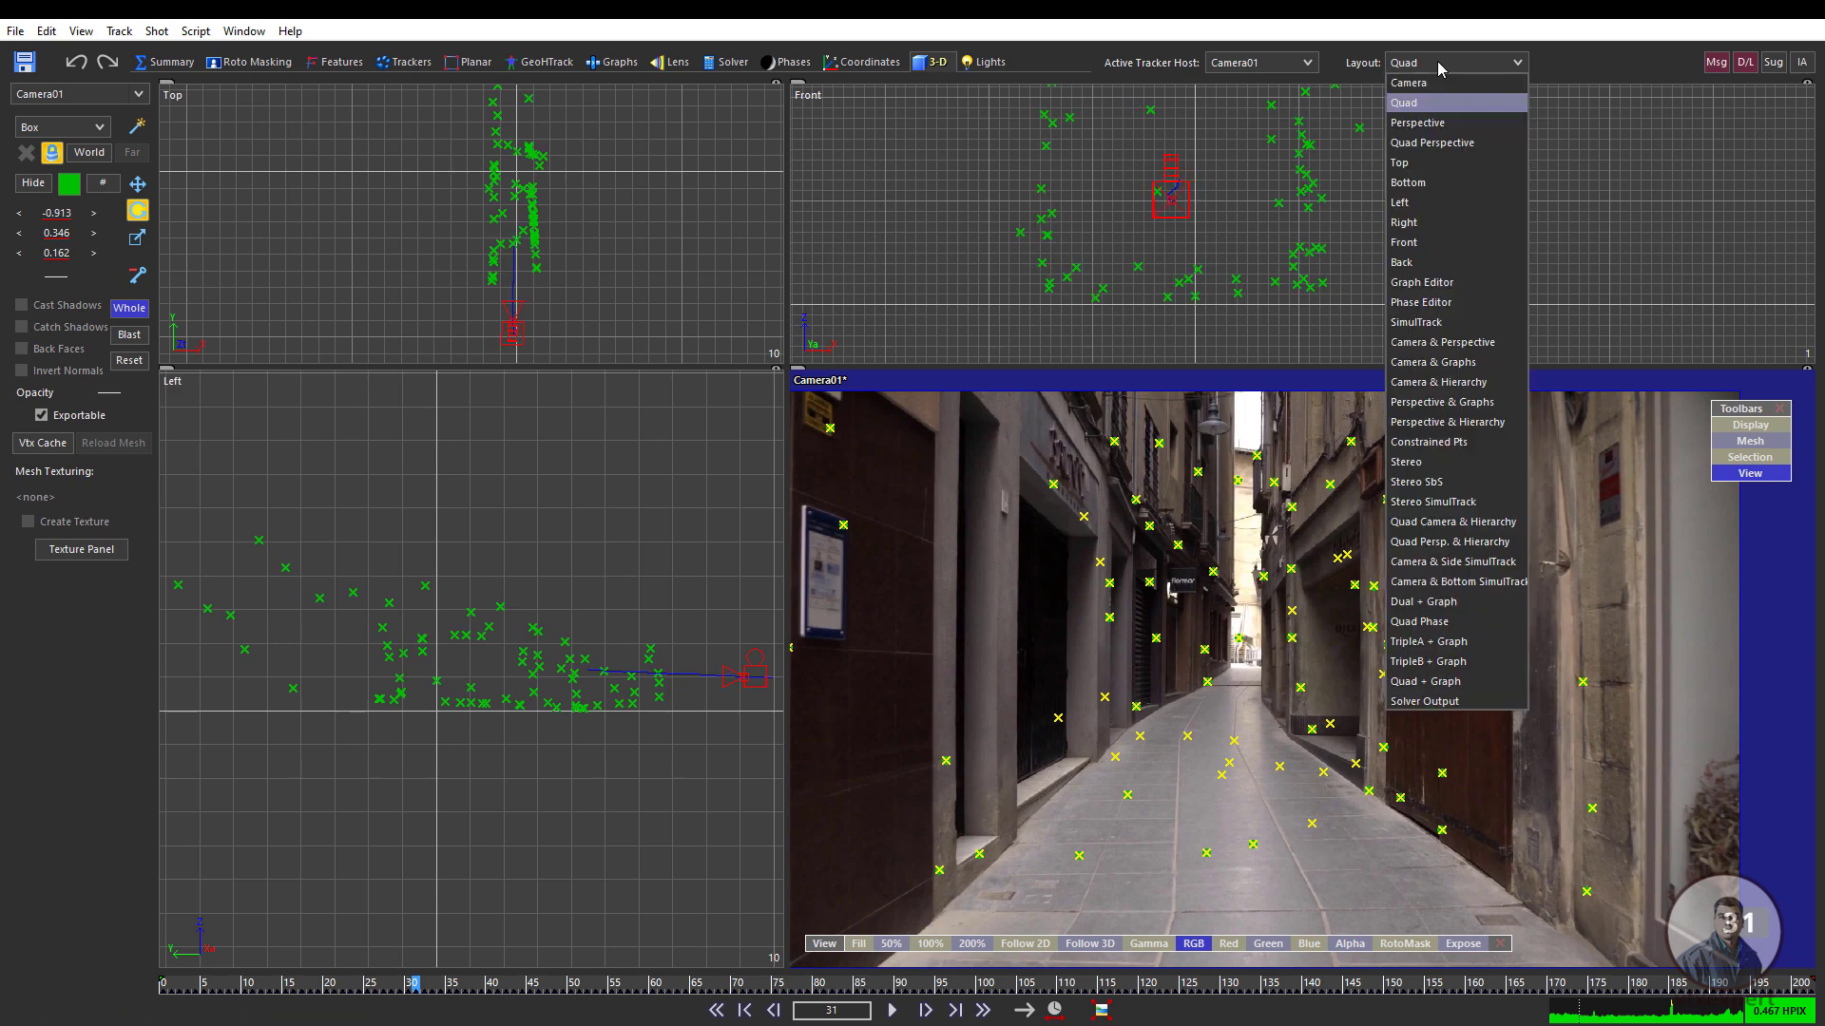
click(1433, 143)
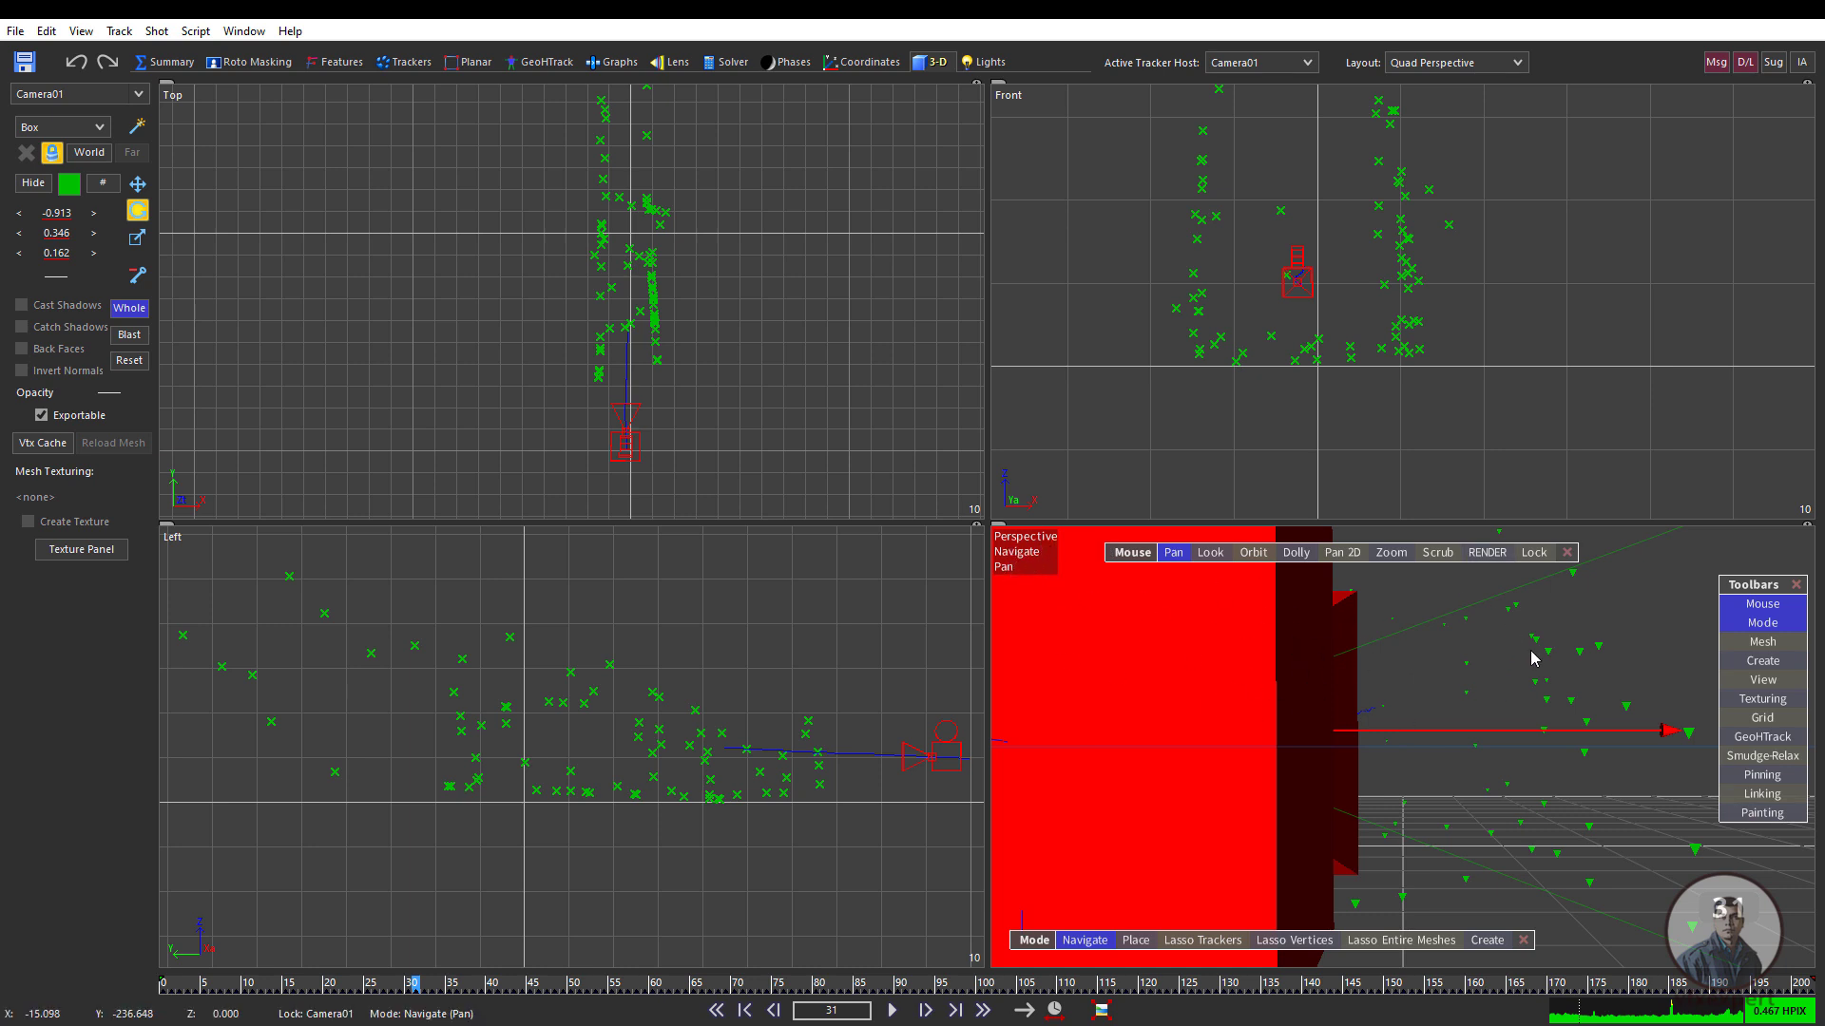
click(1534, 553)
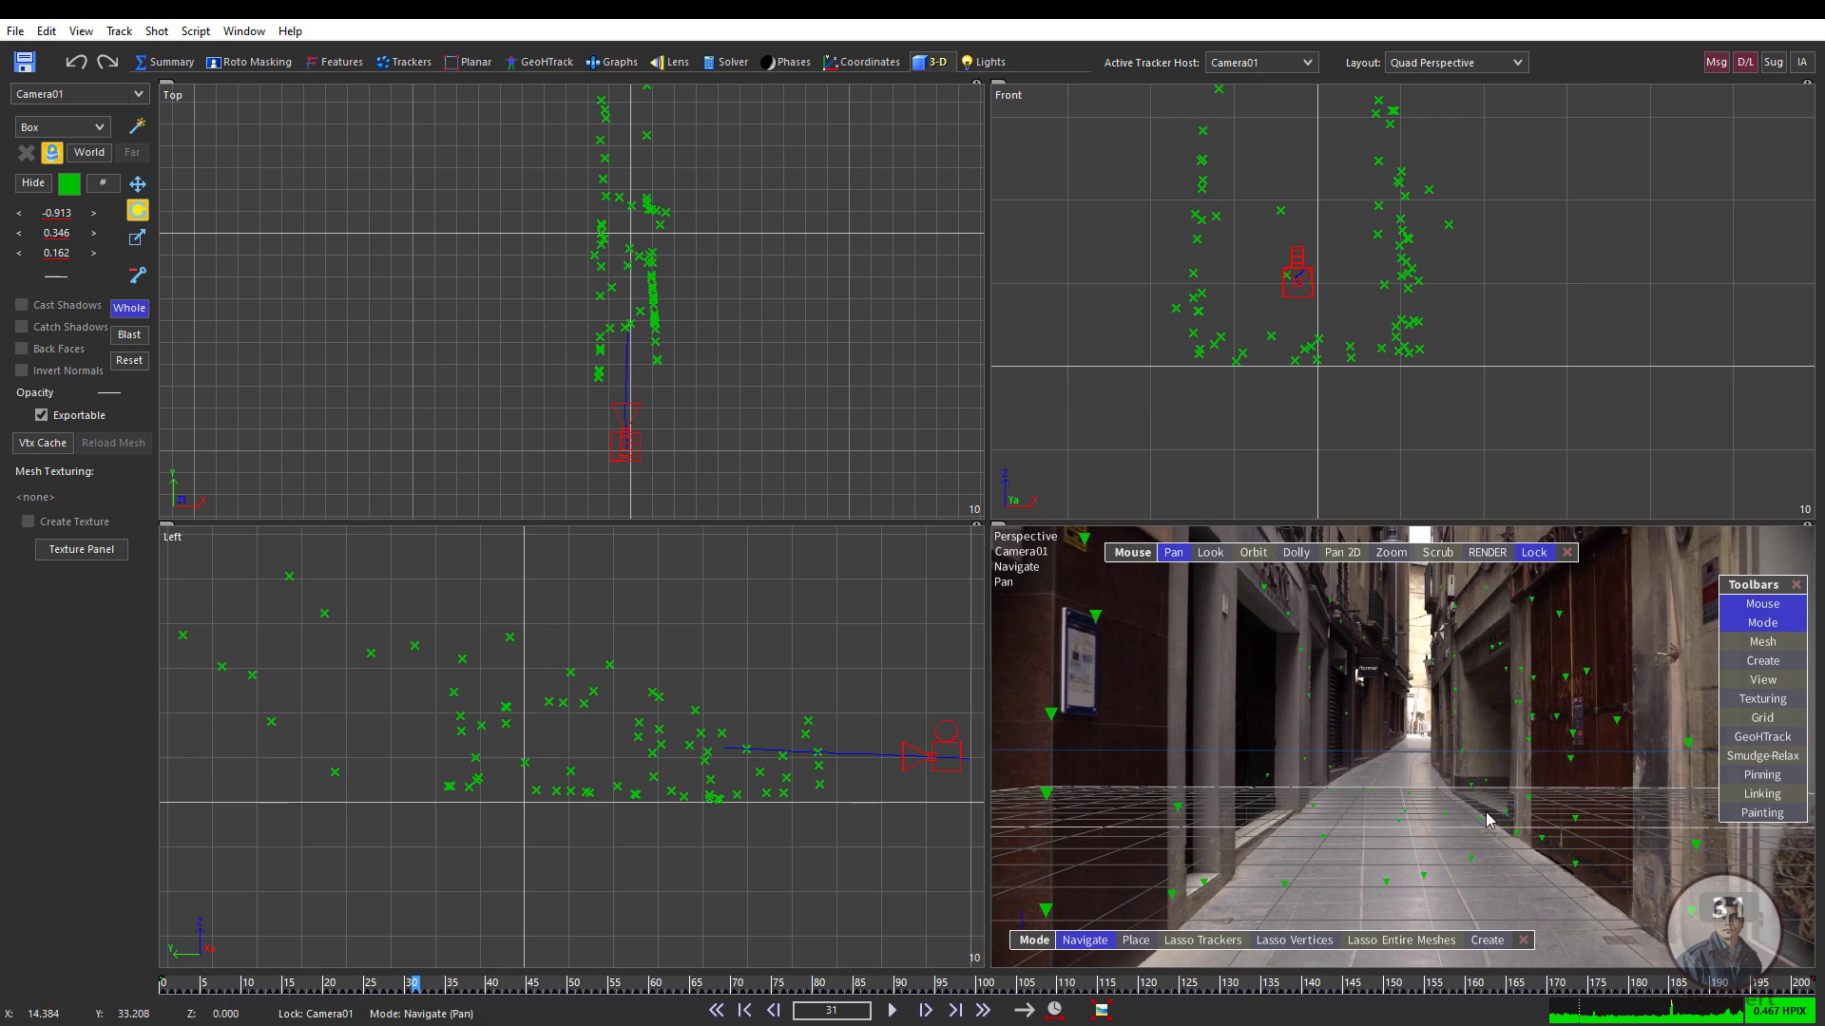
key(space)
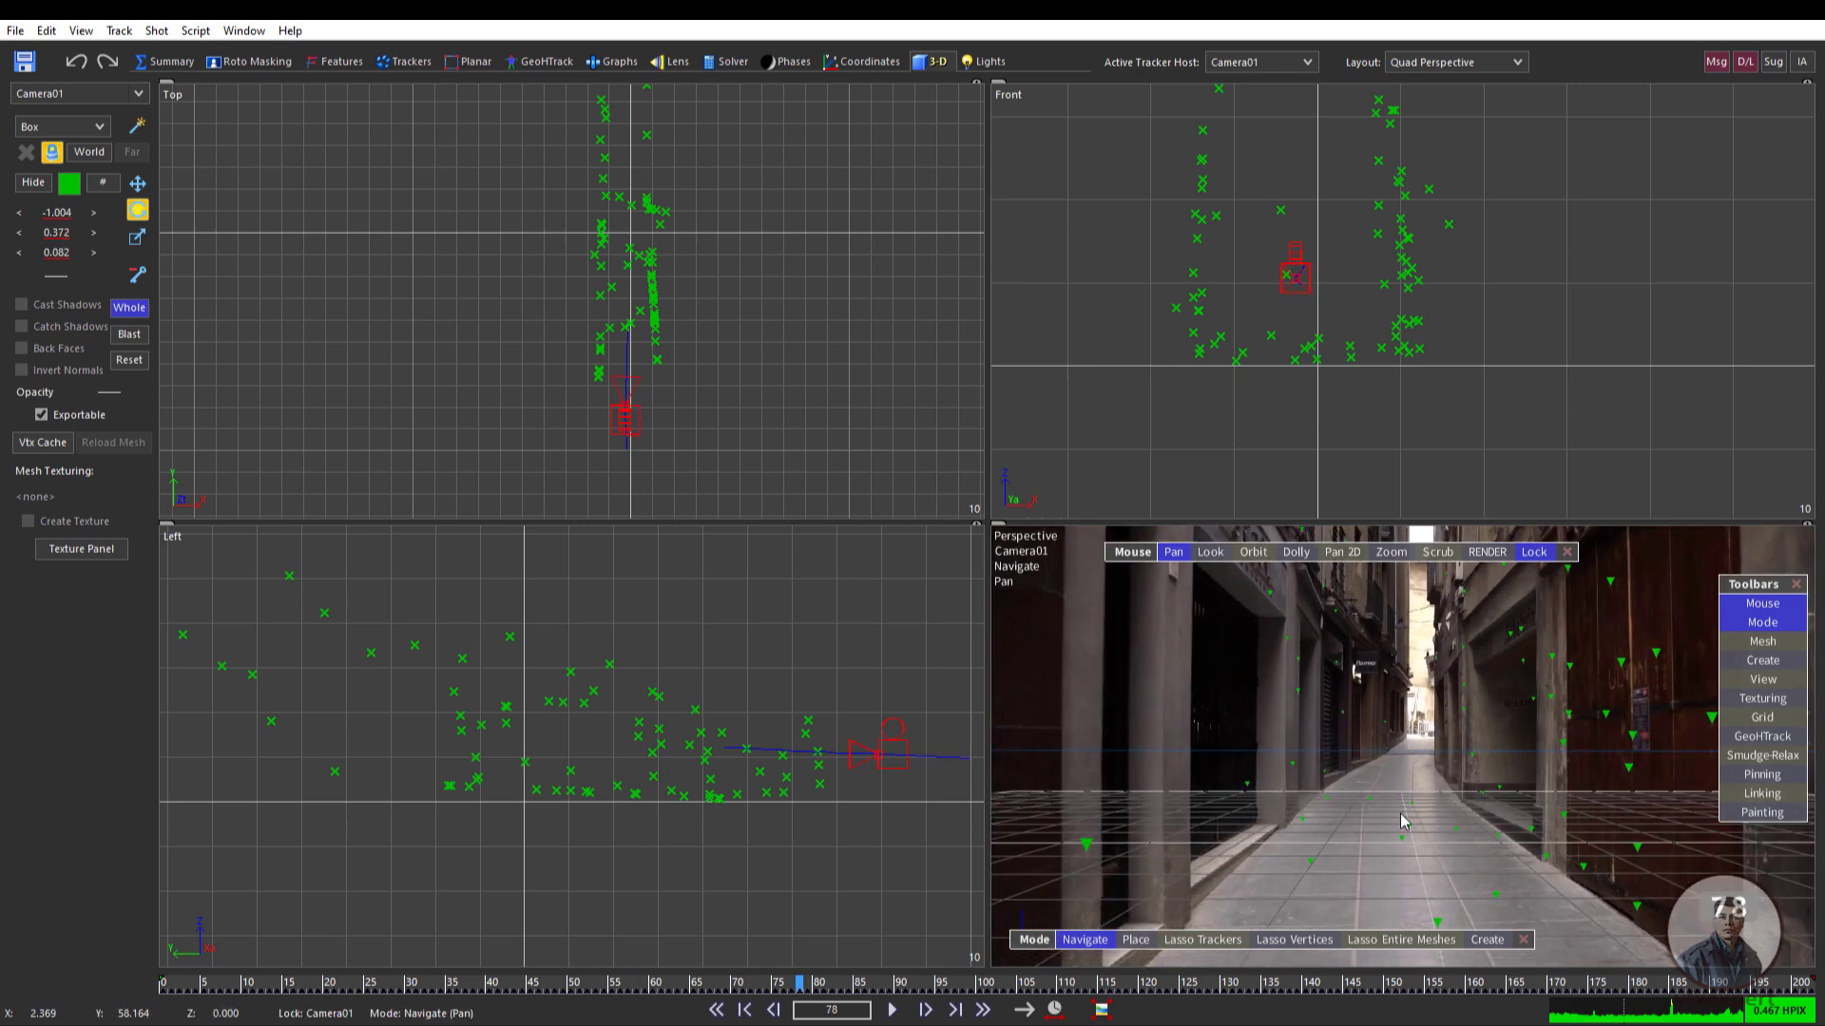
drag(984, 526, 827, 323)
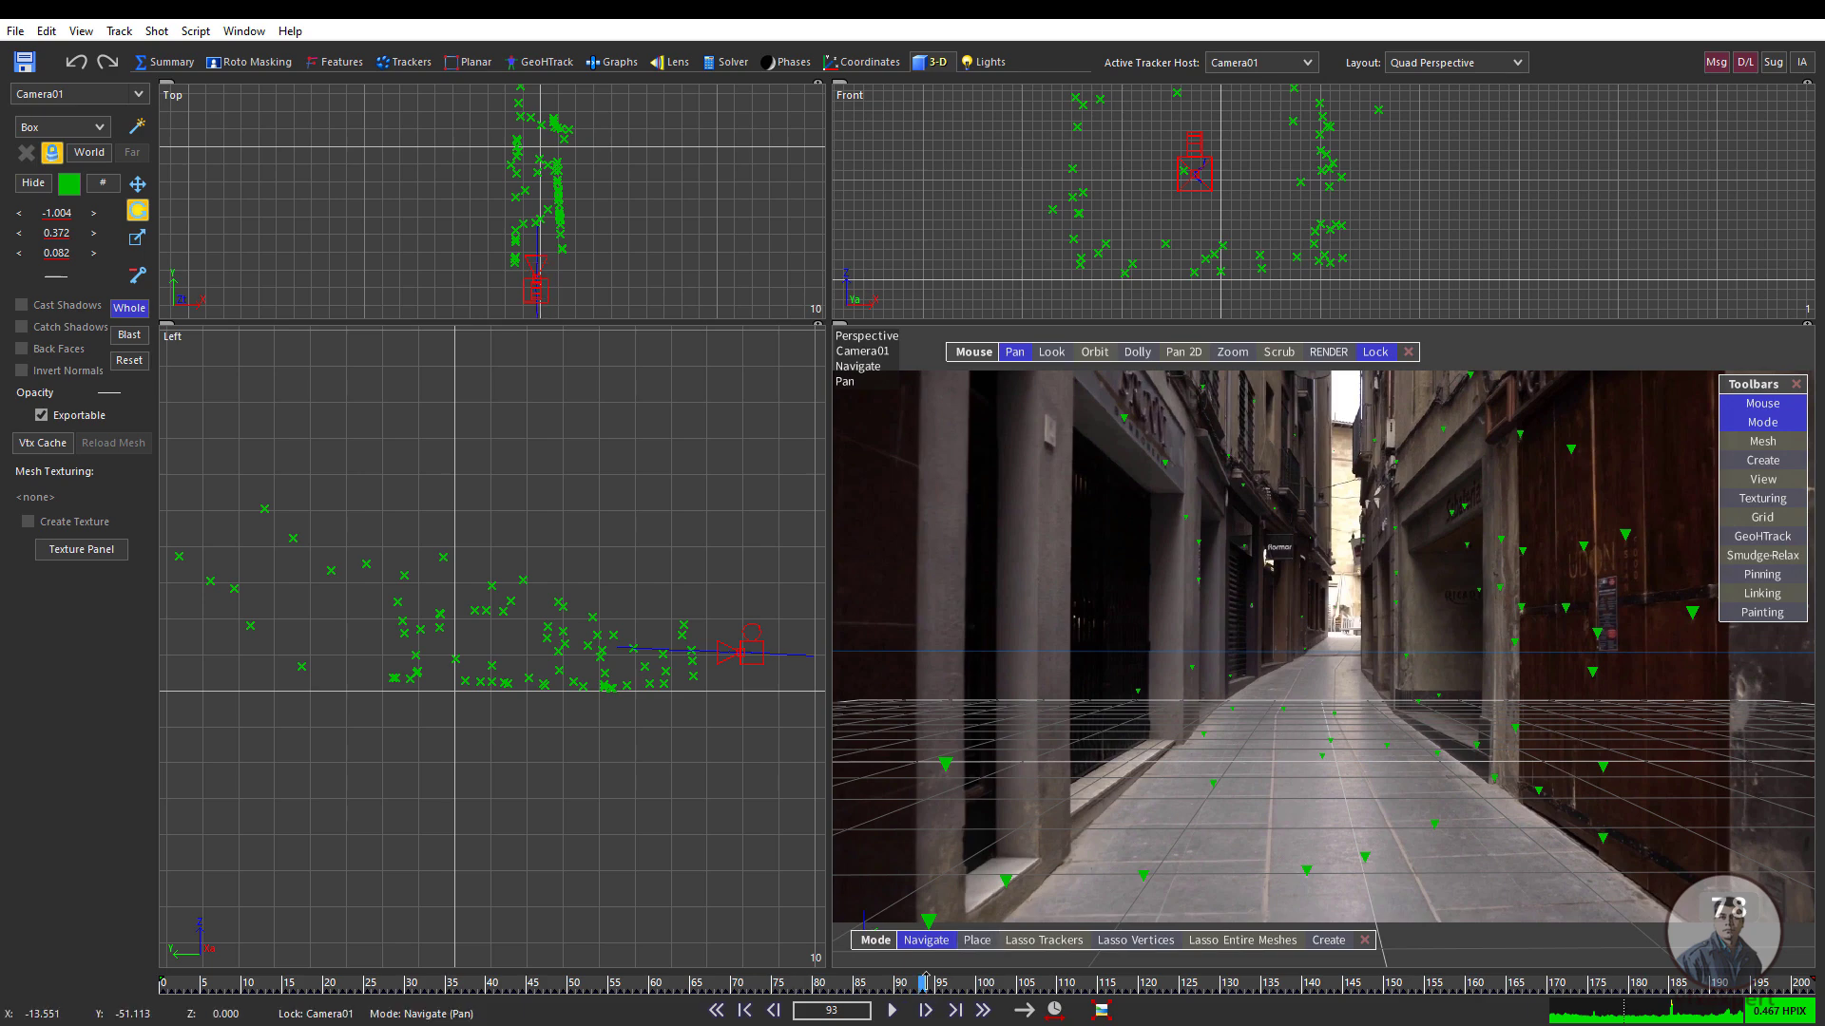
- Lasso-select the trackers on the street floor in the perspective view at frame 152, and return to frame 0
mouse_move(1134, 973)
mouse_down()
mouse_move(1437, 974)
mouse_move(1402, 974)
mouse_up()
click(1045, 940)
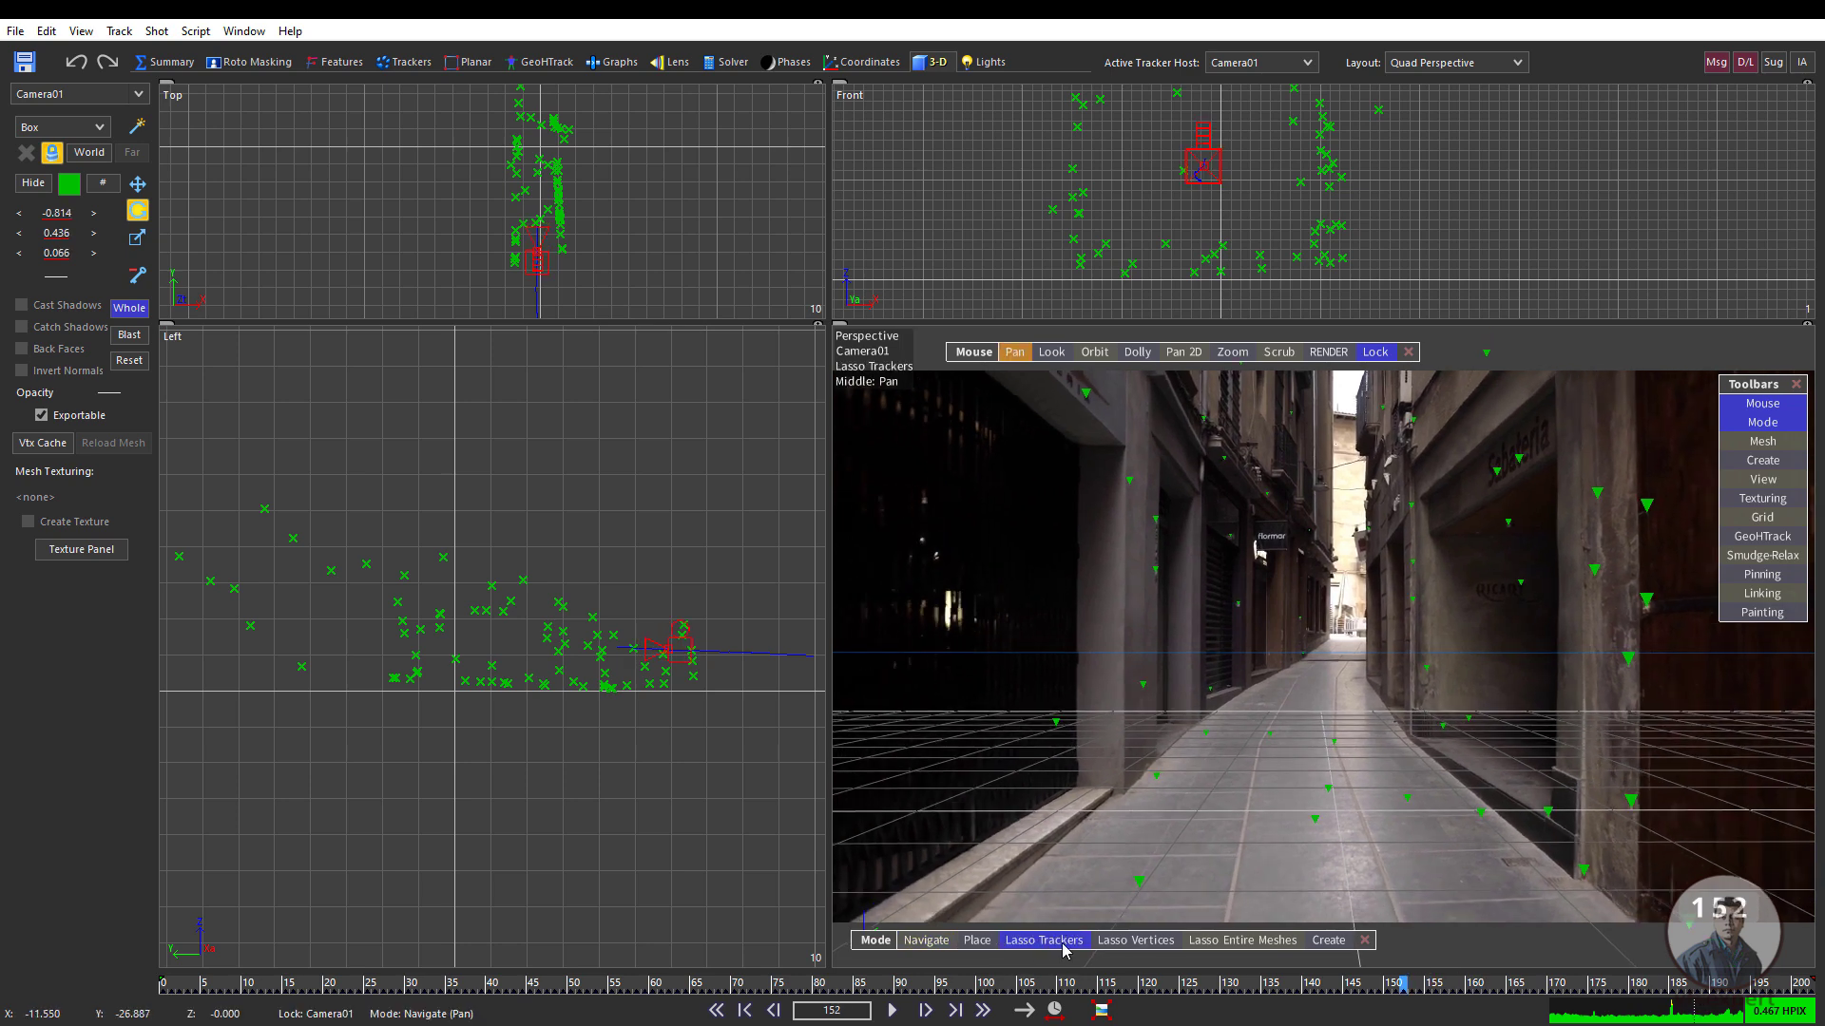
mouse_move(1303, 701)
mouse_down()
mouse_move(1225, 697)
mouse_move(1134, 776)
mouse_move(1146, 793)
mouse_move(1301, 701)
mouse_move(1274, 832)
mouse_move(1426, 825)
mouse_move(1422, 775)
mouse_move(1306, 704)
mouse_up()
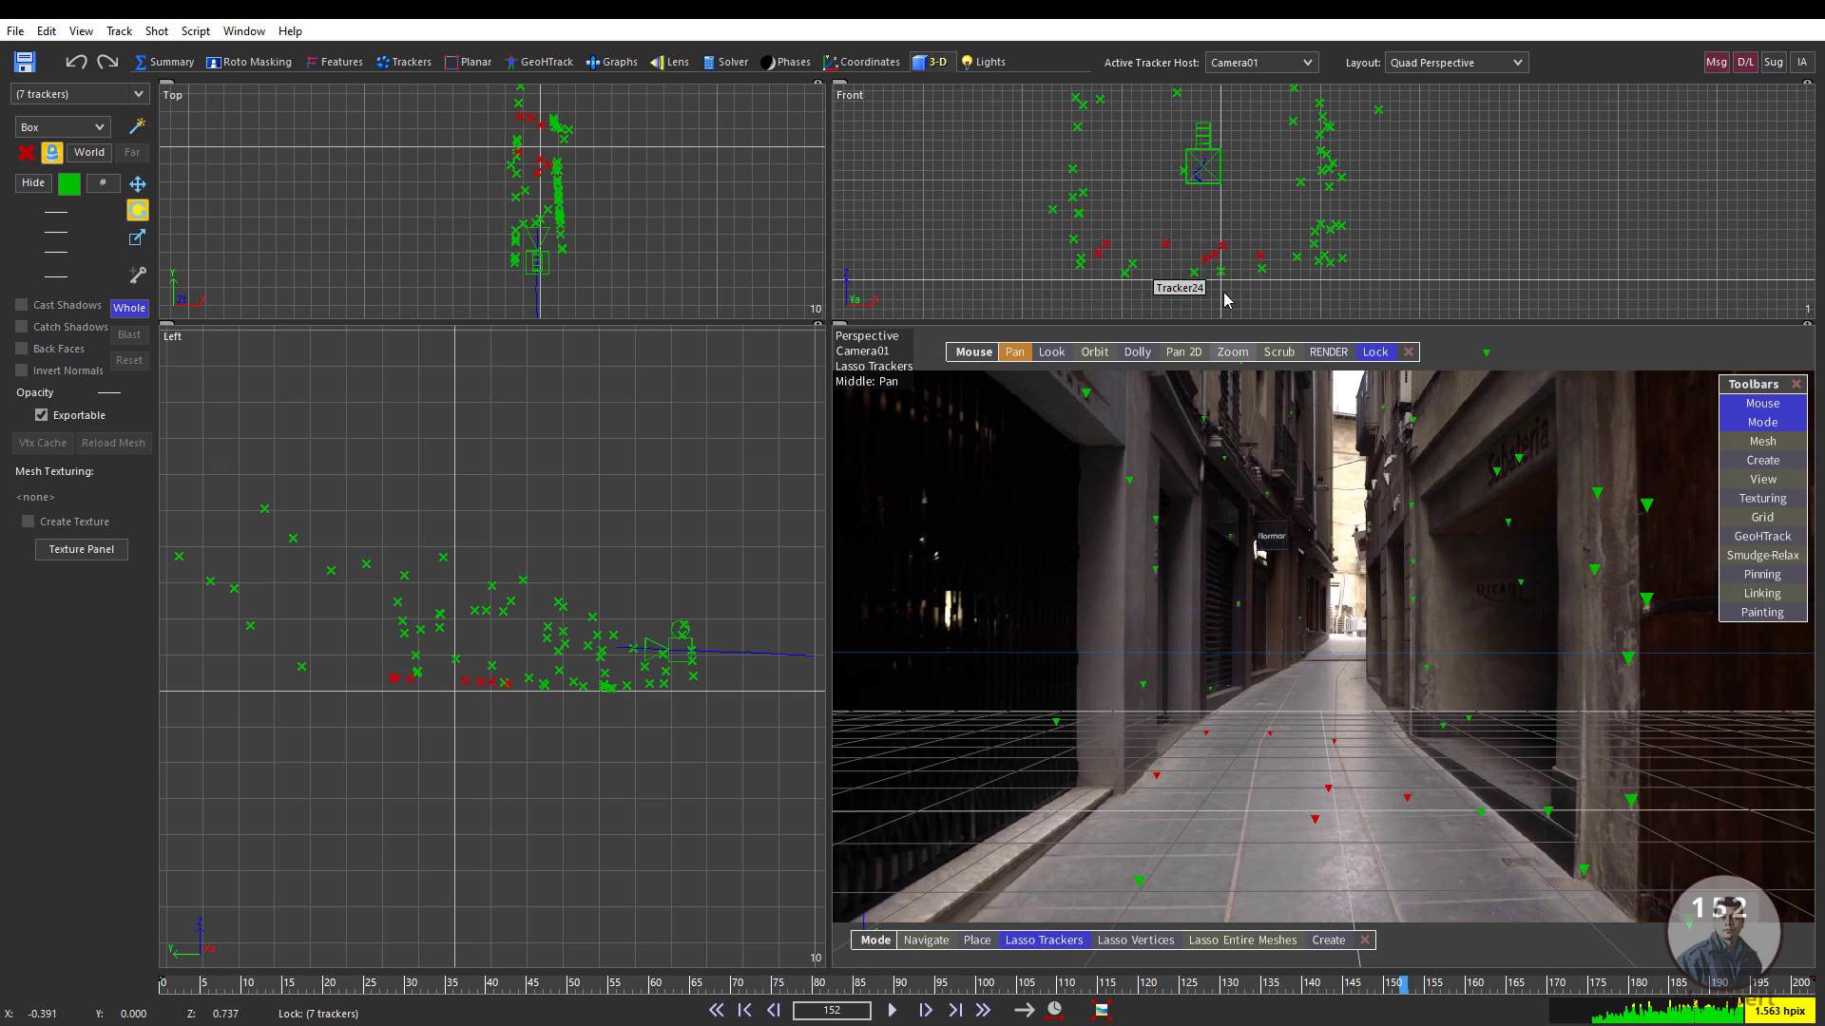
click(892, 986)
drag(891, 985, 162, 986)
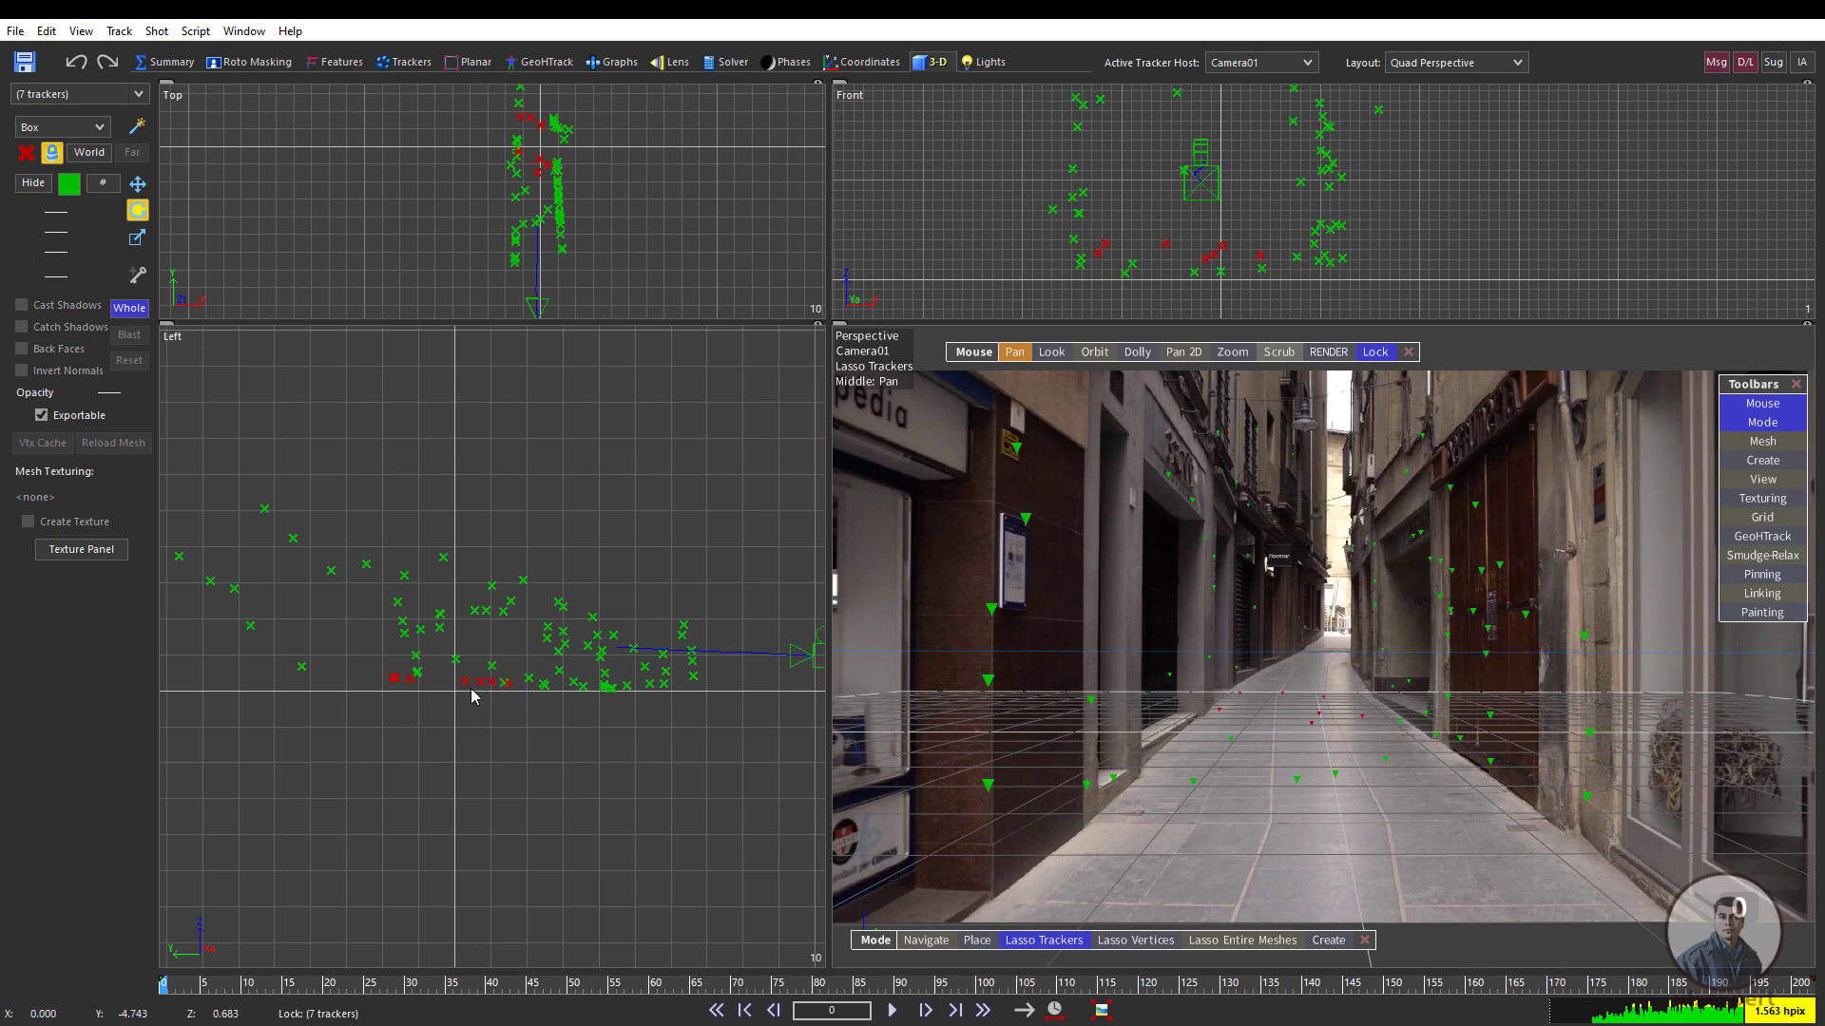
- Colour the selected floor trackers yellow (255, 255, 0), deselect them, and check them in the Left view
scroll(467, 699, up, 2)
scroll(552, 608, down, 2)
scroll(570, 617, up, 4)
middle_drag(691, 672, 516, 529)
click(68, 184)
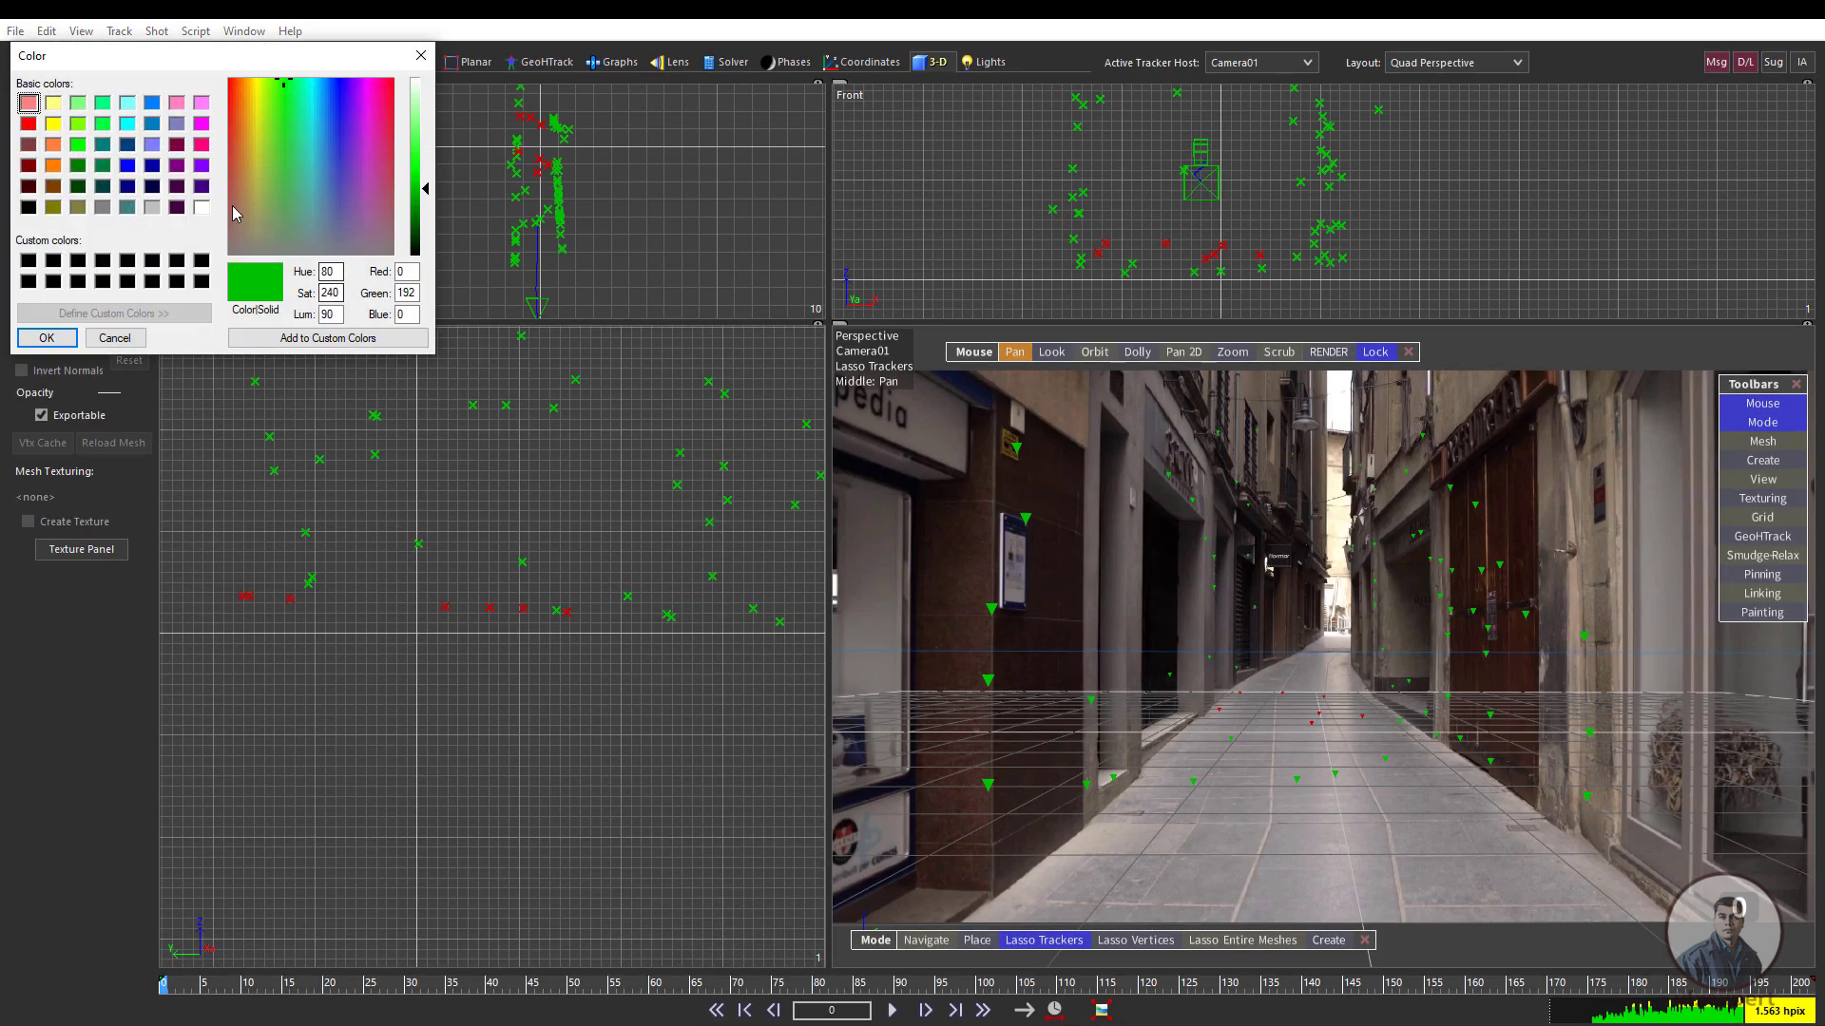
click(53, 124)
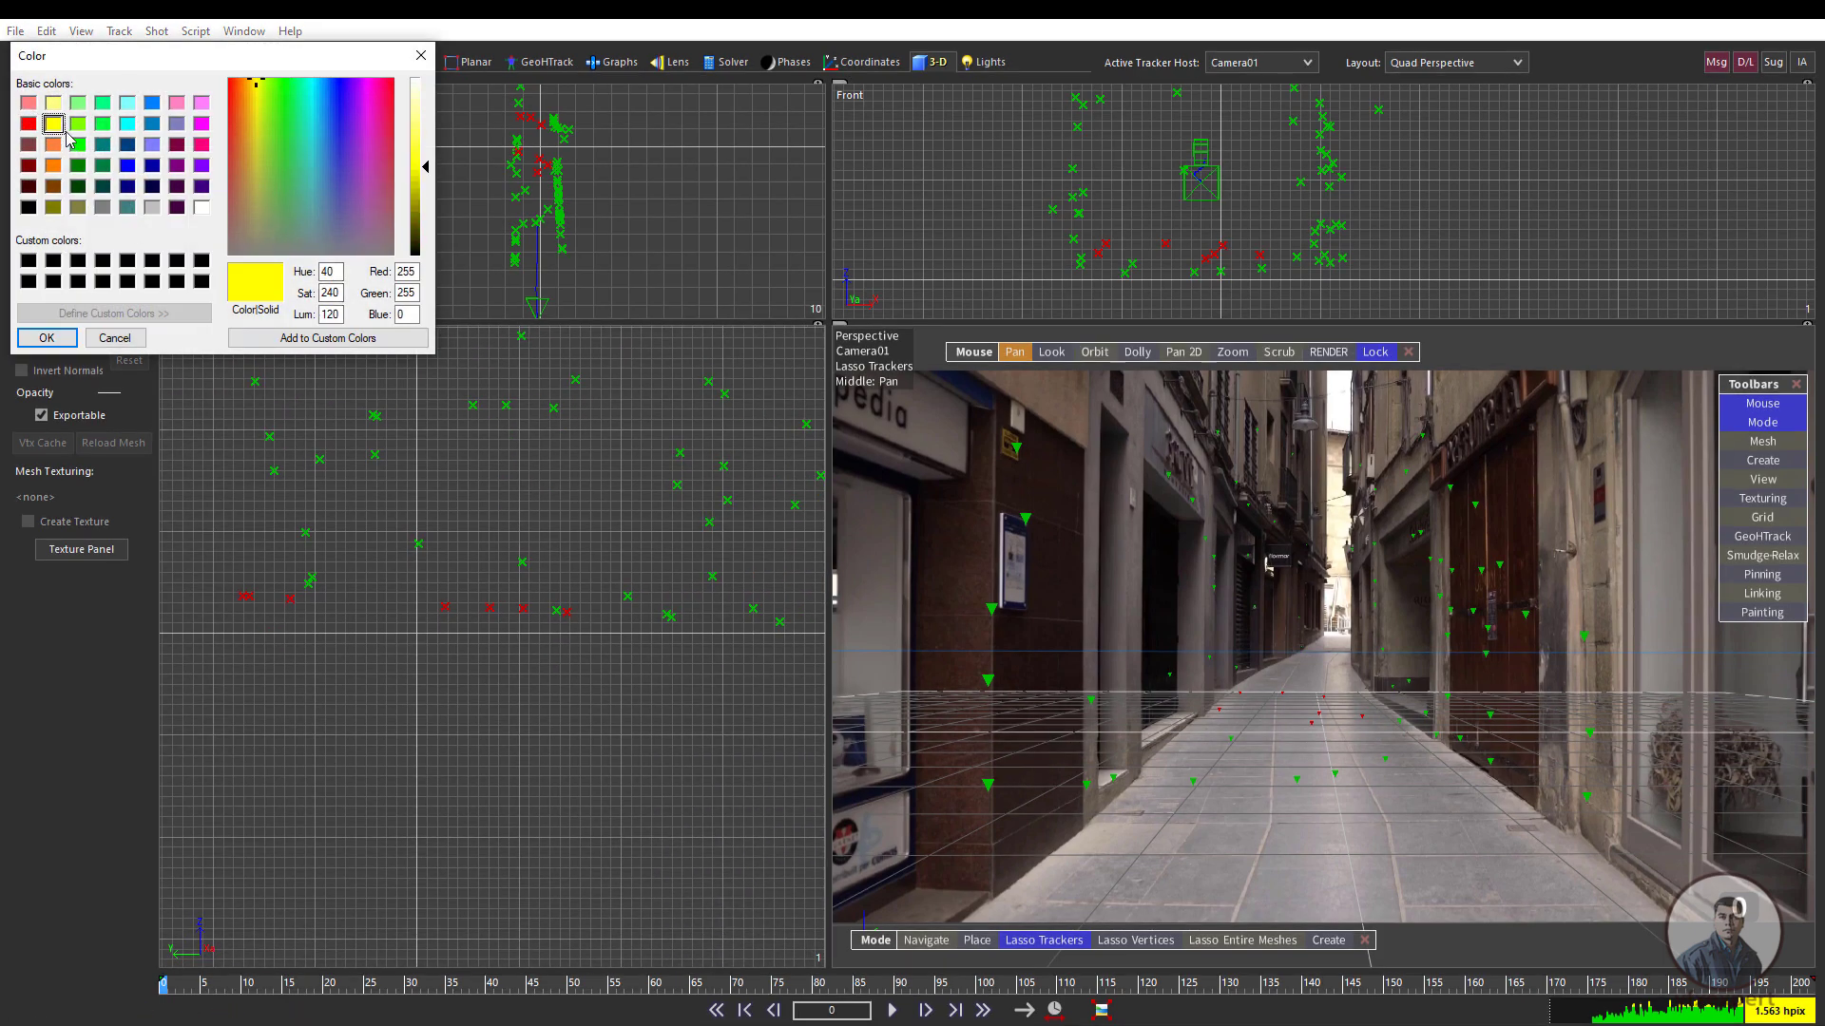
click(46, 338)
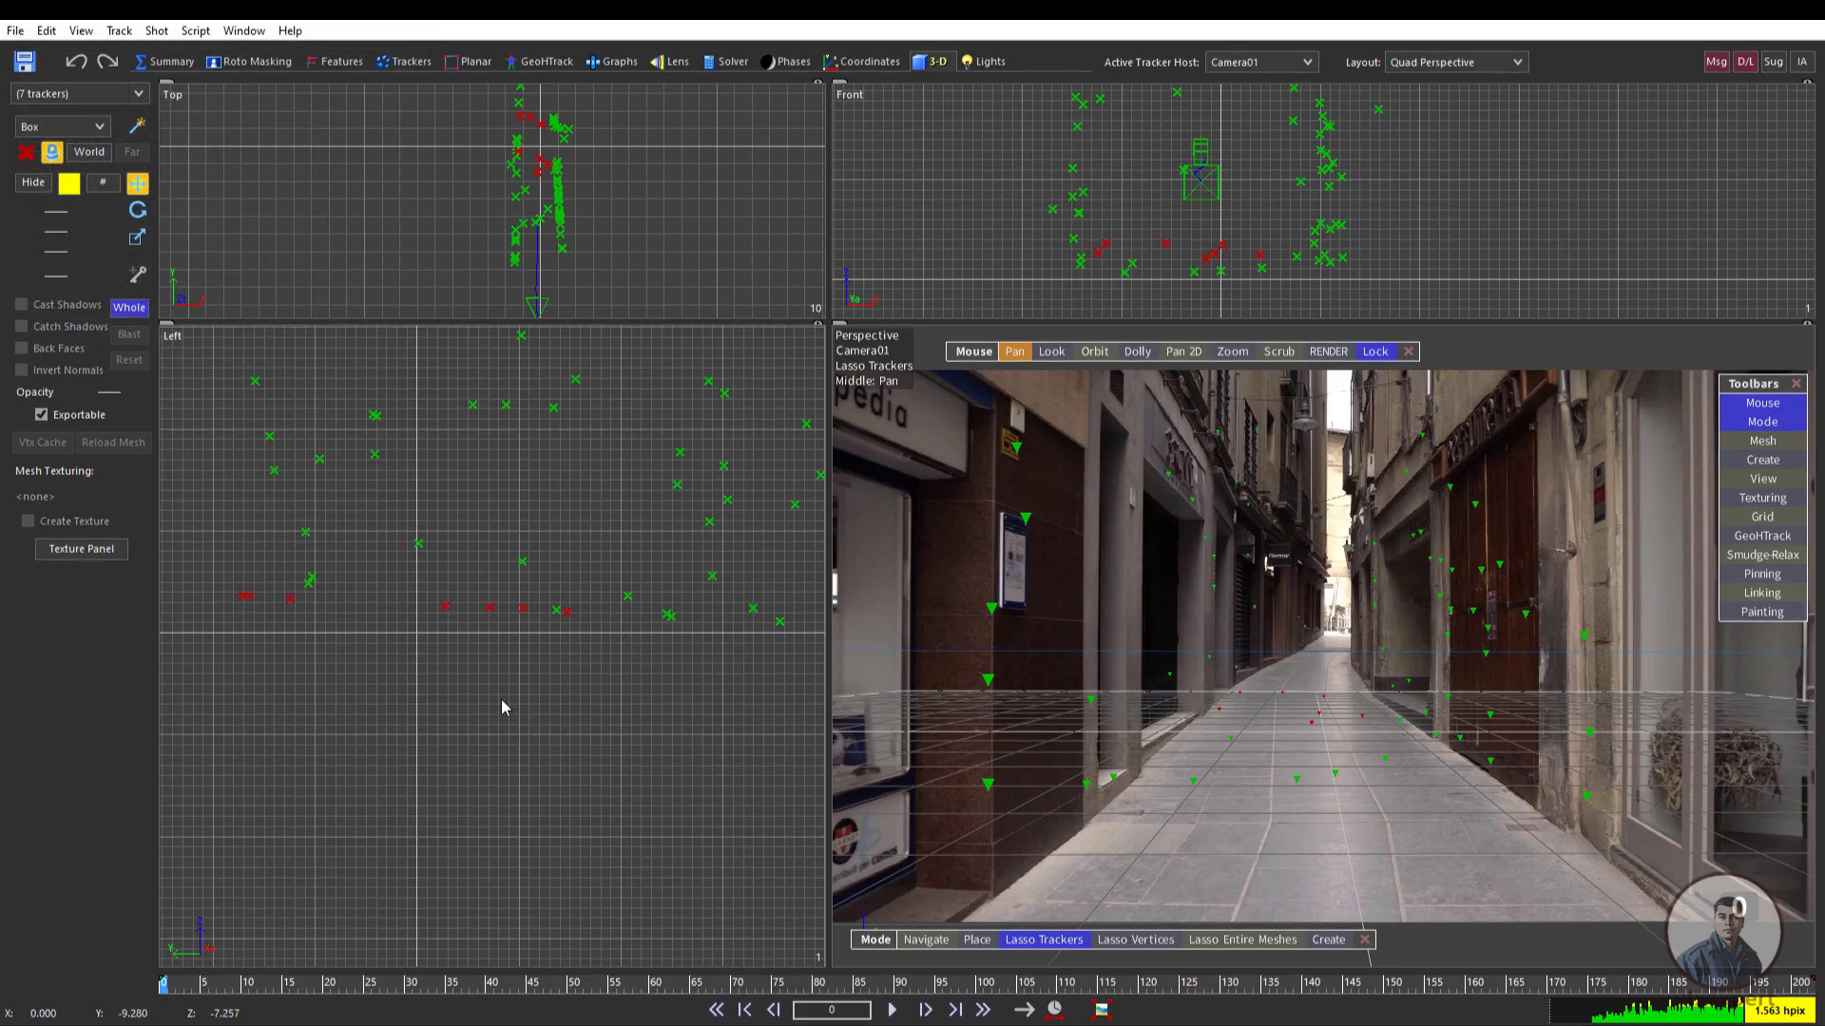
click(1230, 856)
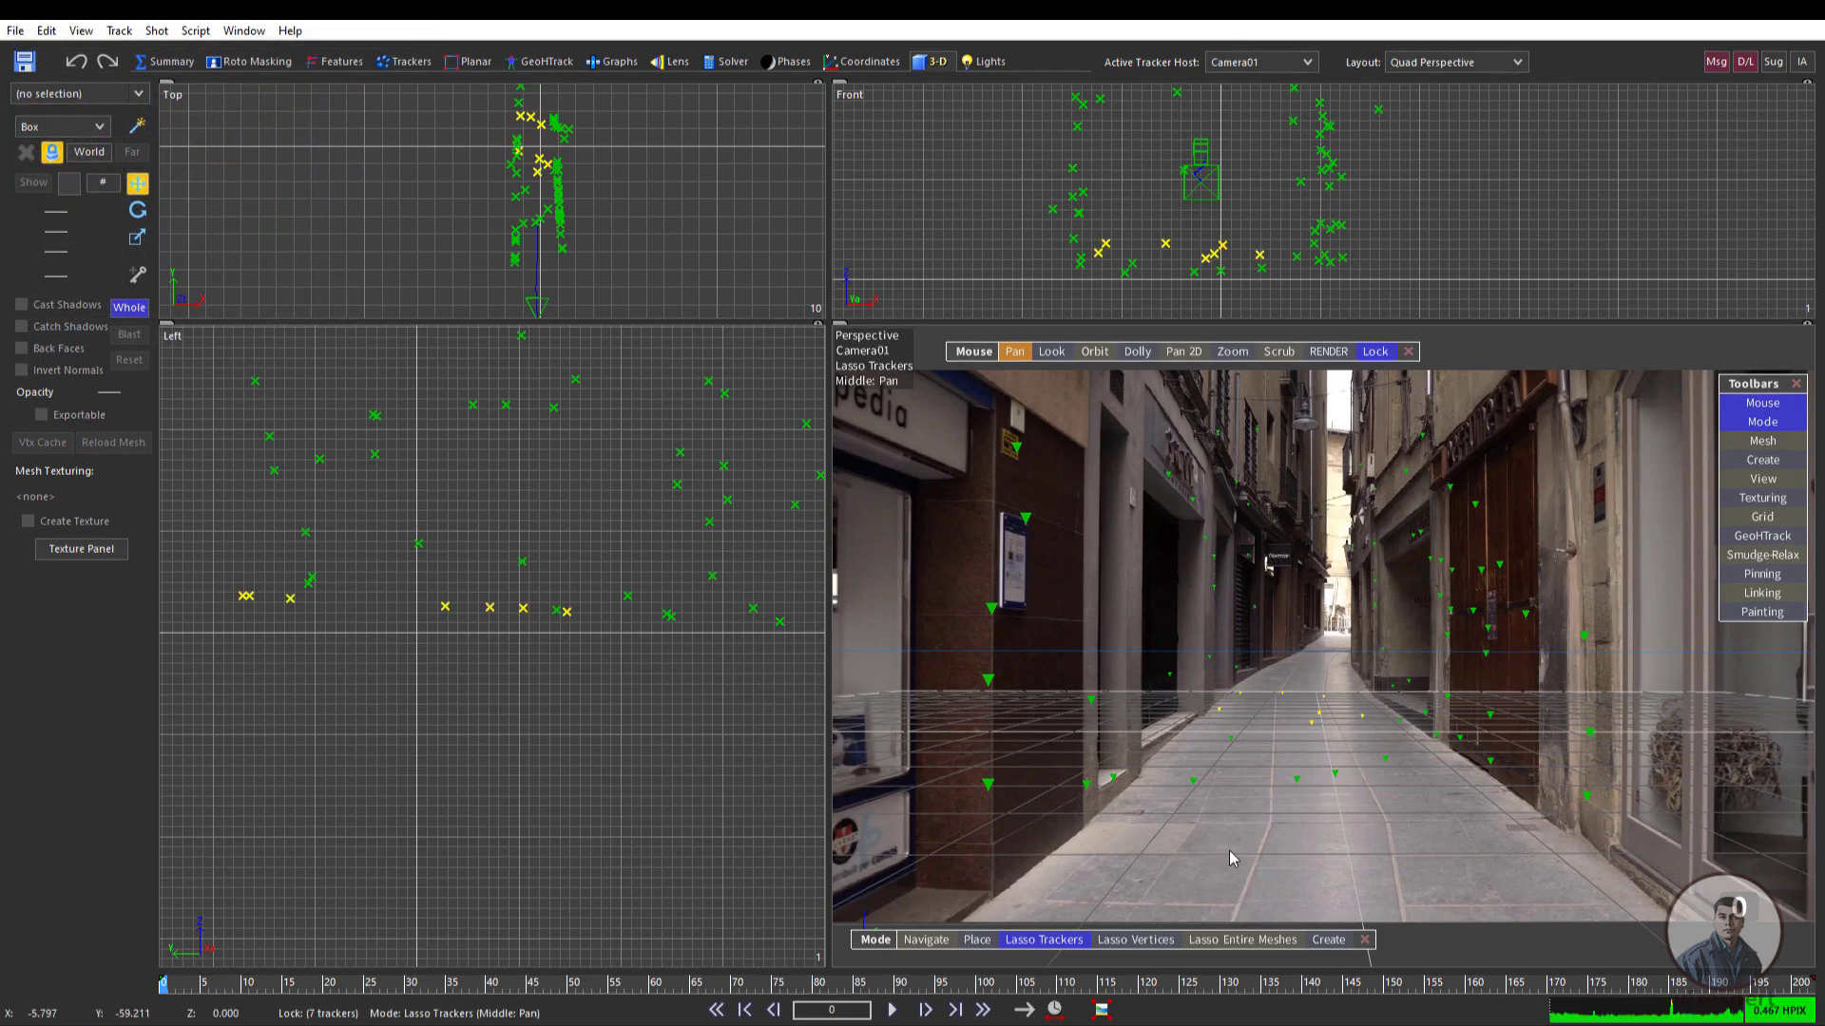
scroll(576, 580, down, 3)
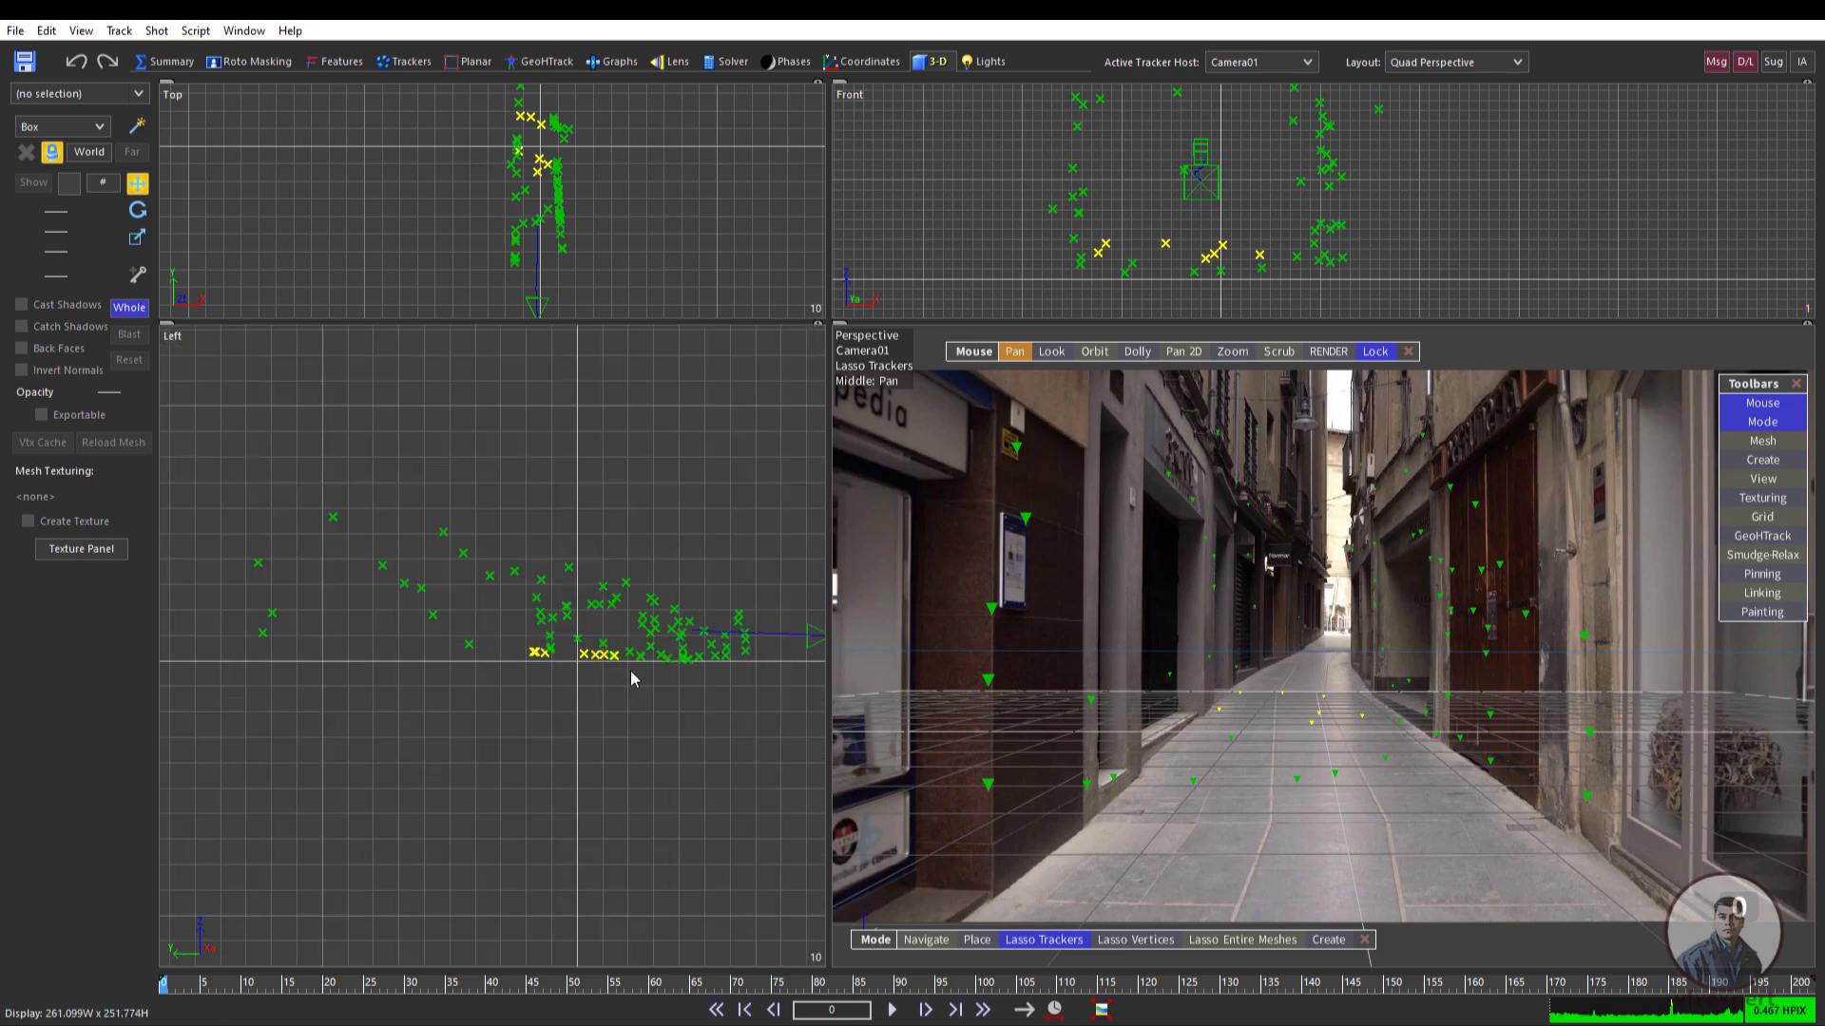
- Lock the selection on Camera01 with whole-scene manipulation and lower the solved scene in the Left view to a camera height of 8.120
middle_drag(631, 691, 487, 525)
scroll(516, 562, up, 5)
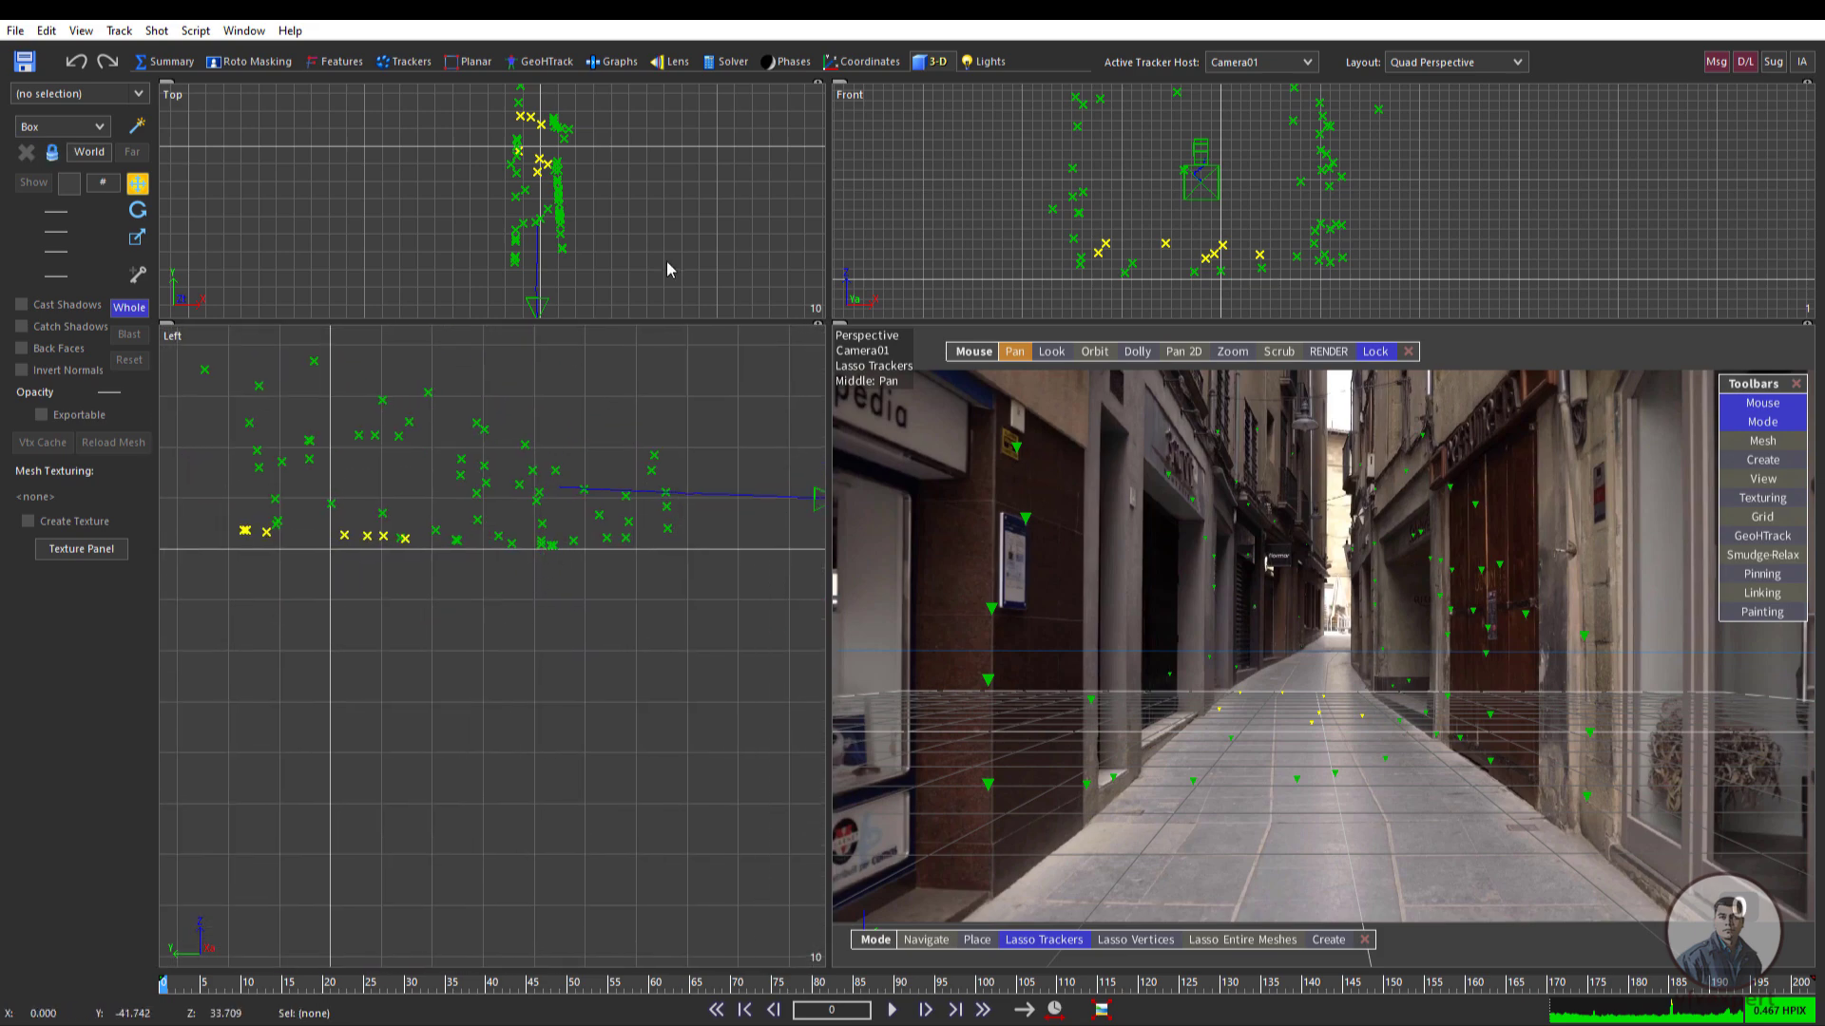
mouse_move(577, 229)
middle_down()
mouse_move(611, 232)
mouse_move(595, 260)
middle_up()
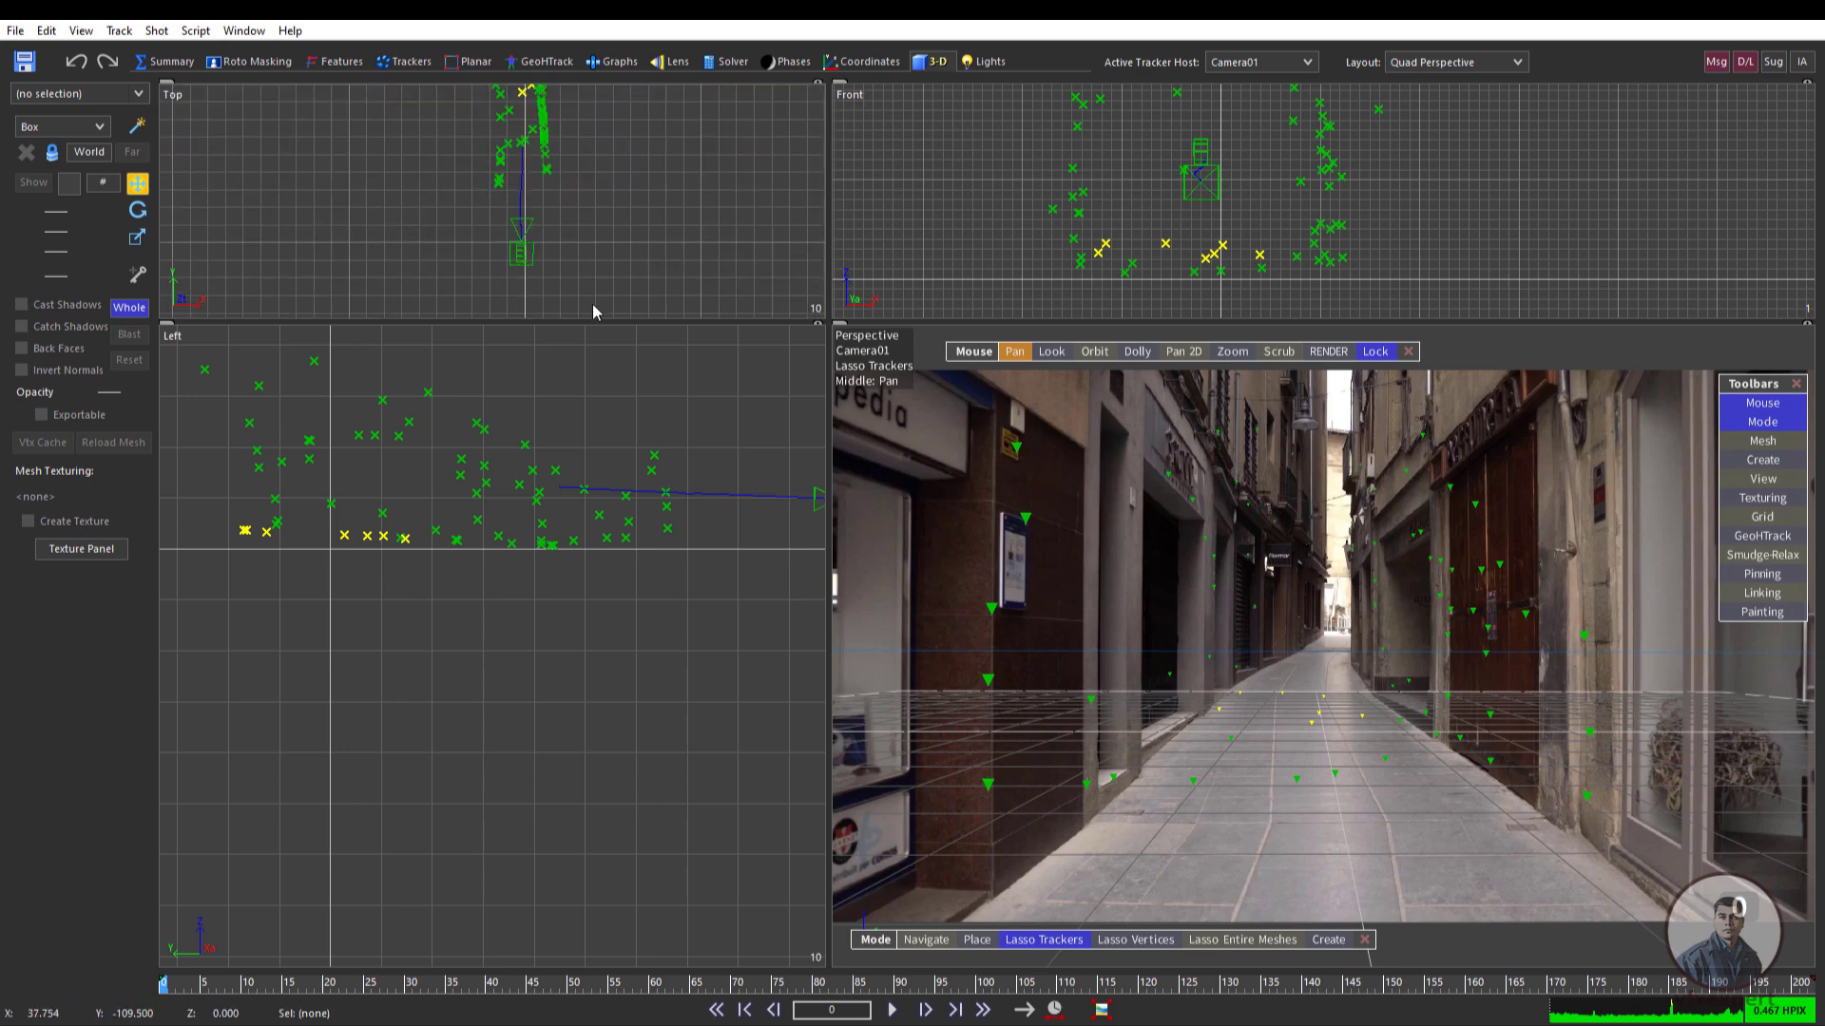
drag(826, 326, 848, 453)
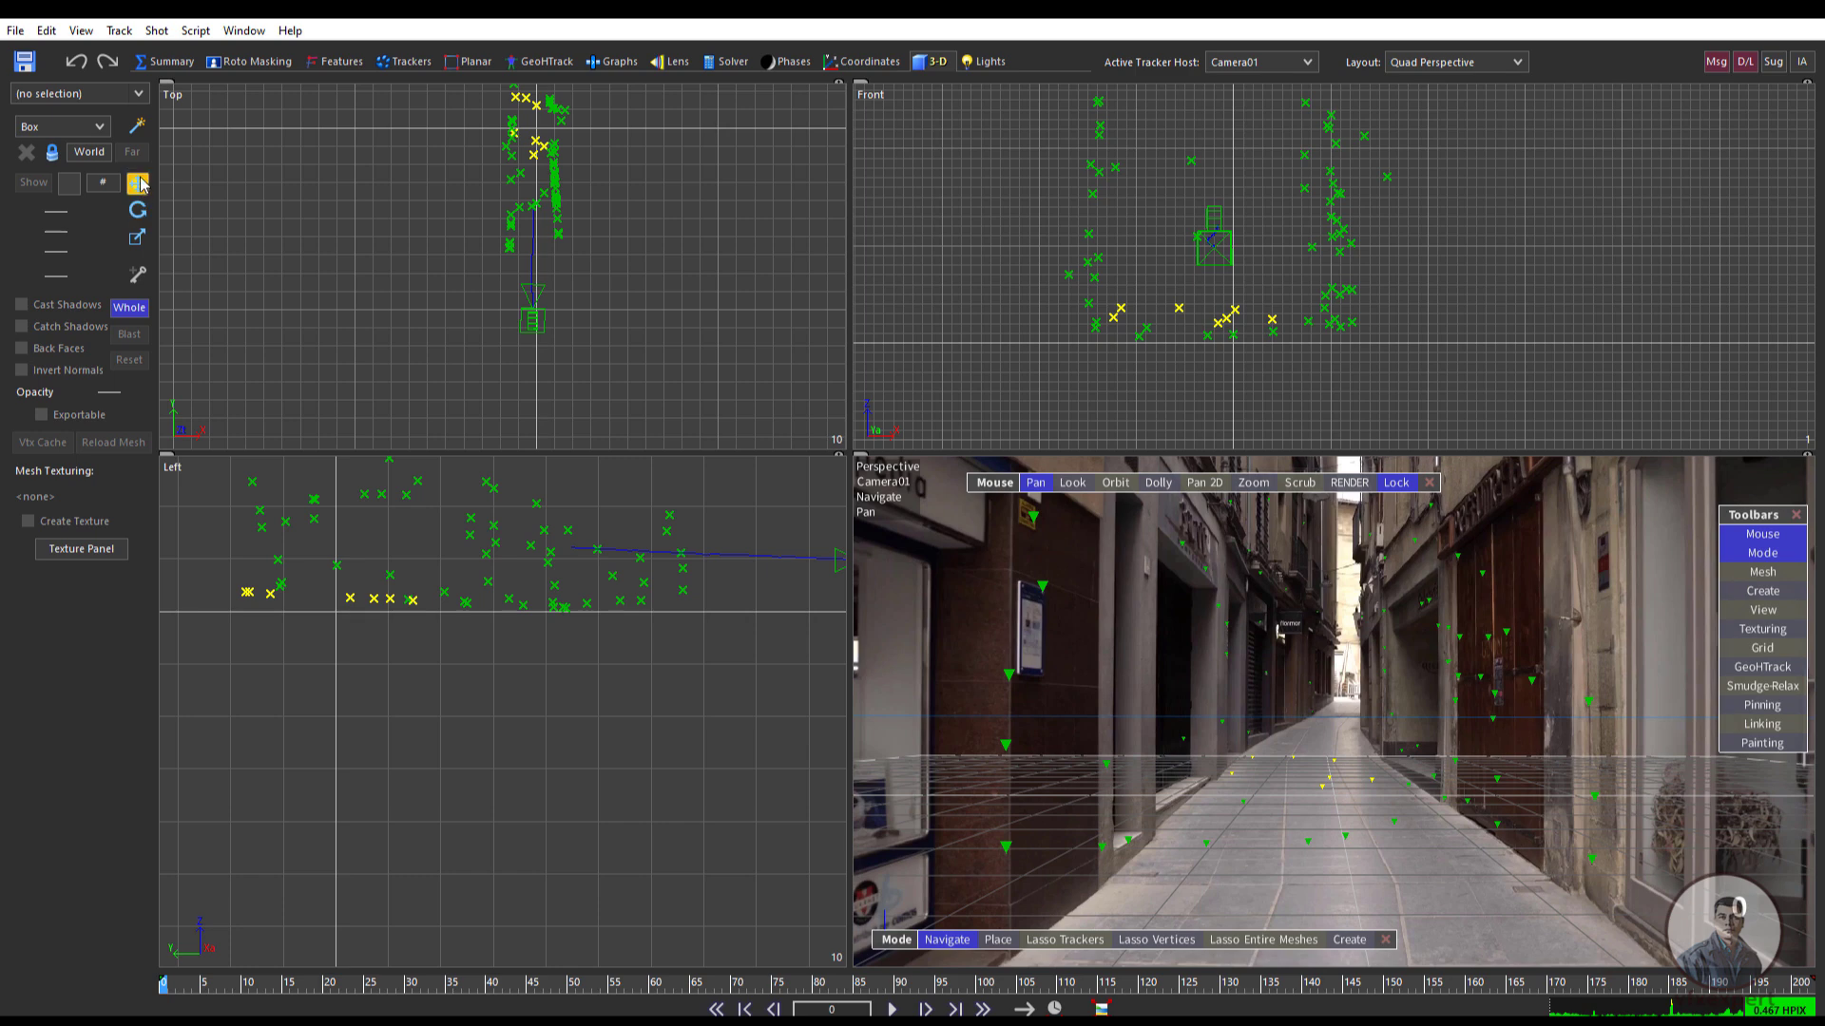
click(137, 313)
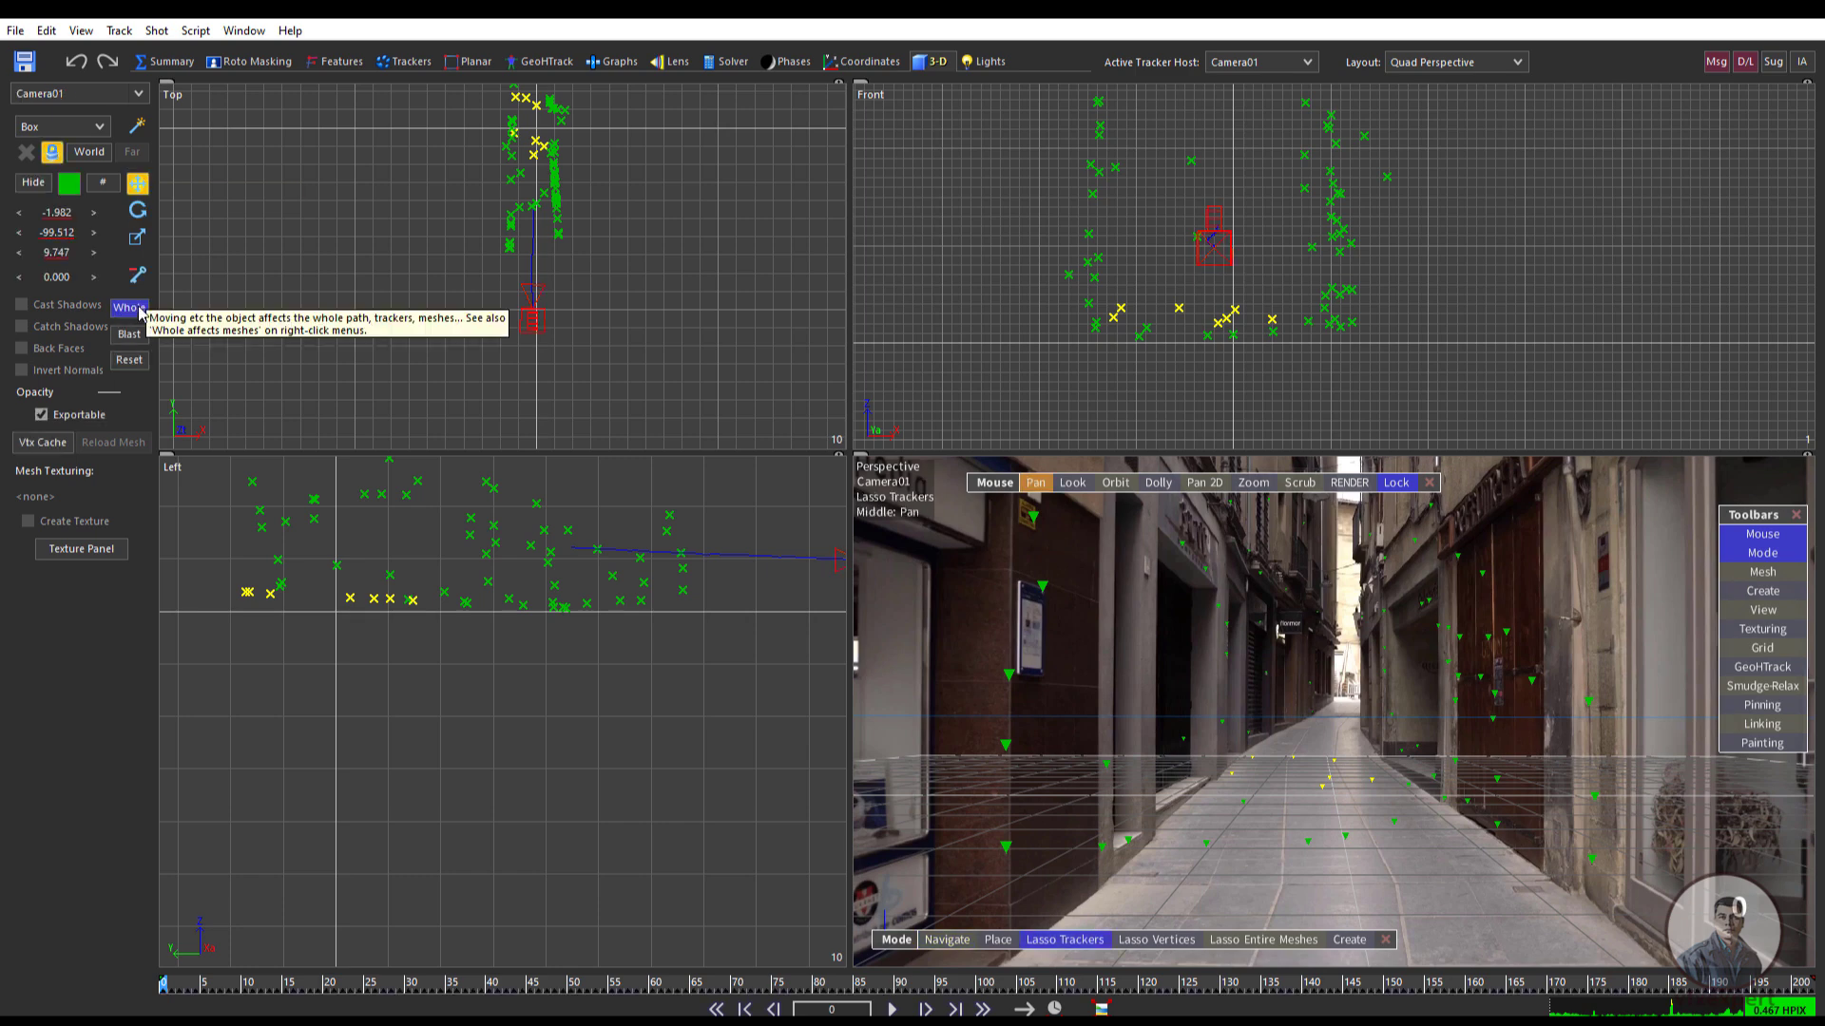
drag(488, 549, 489, 559)
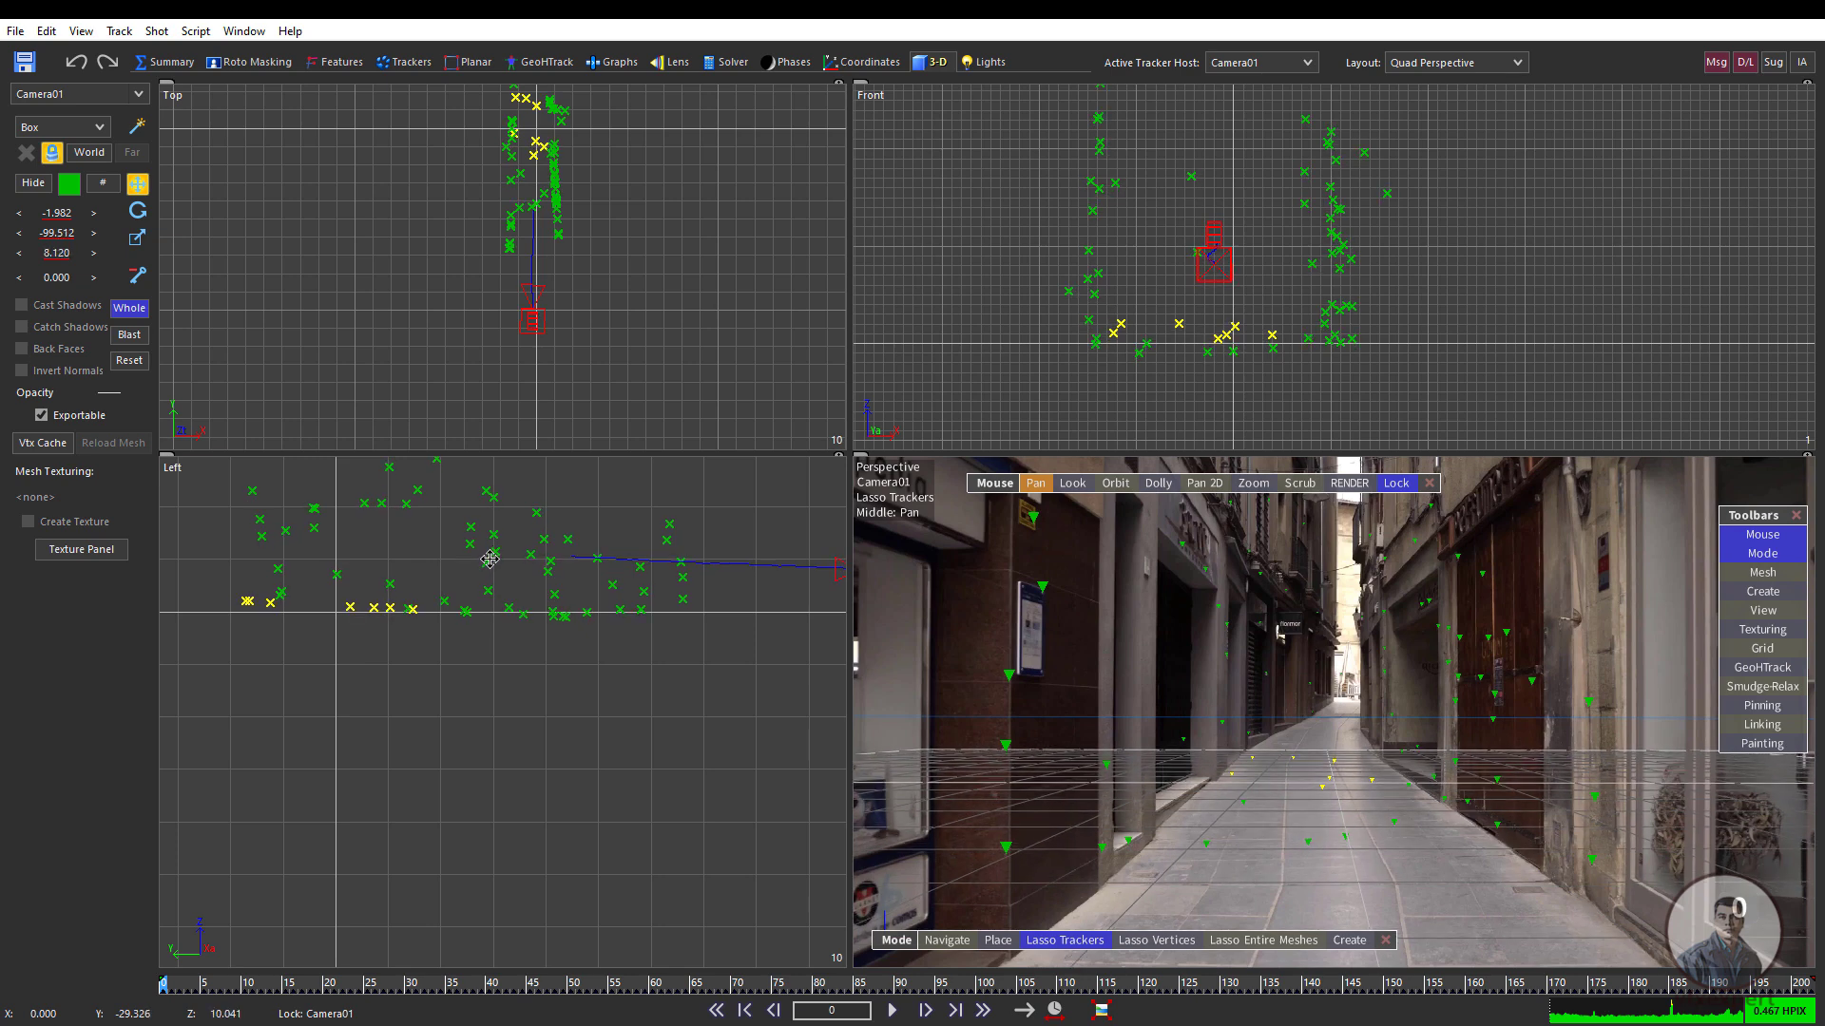
- Rotate the whole scene in the Left view to a camera angle of -1.286 to level the floor trackers, and raise it to camera height 10.438
scroll(676, 690, down, 1)
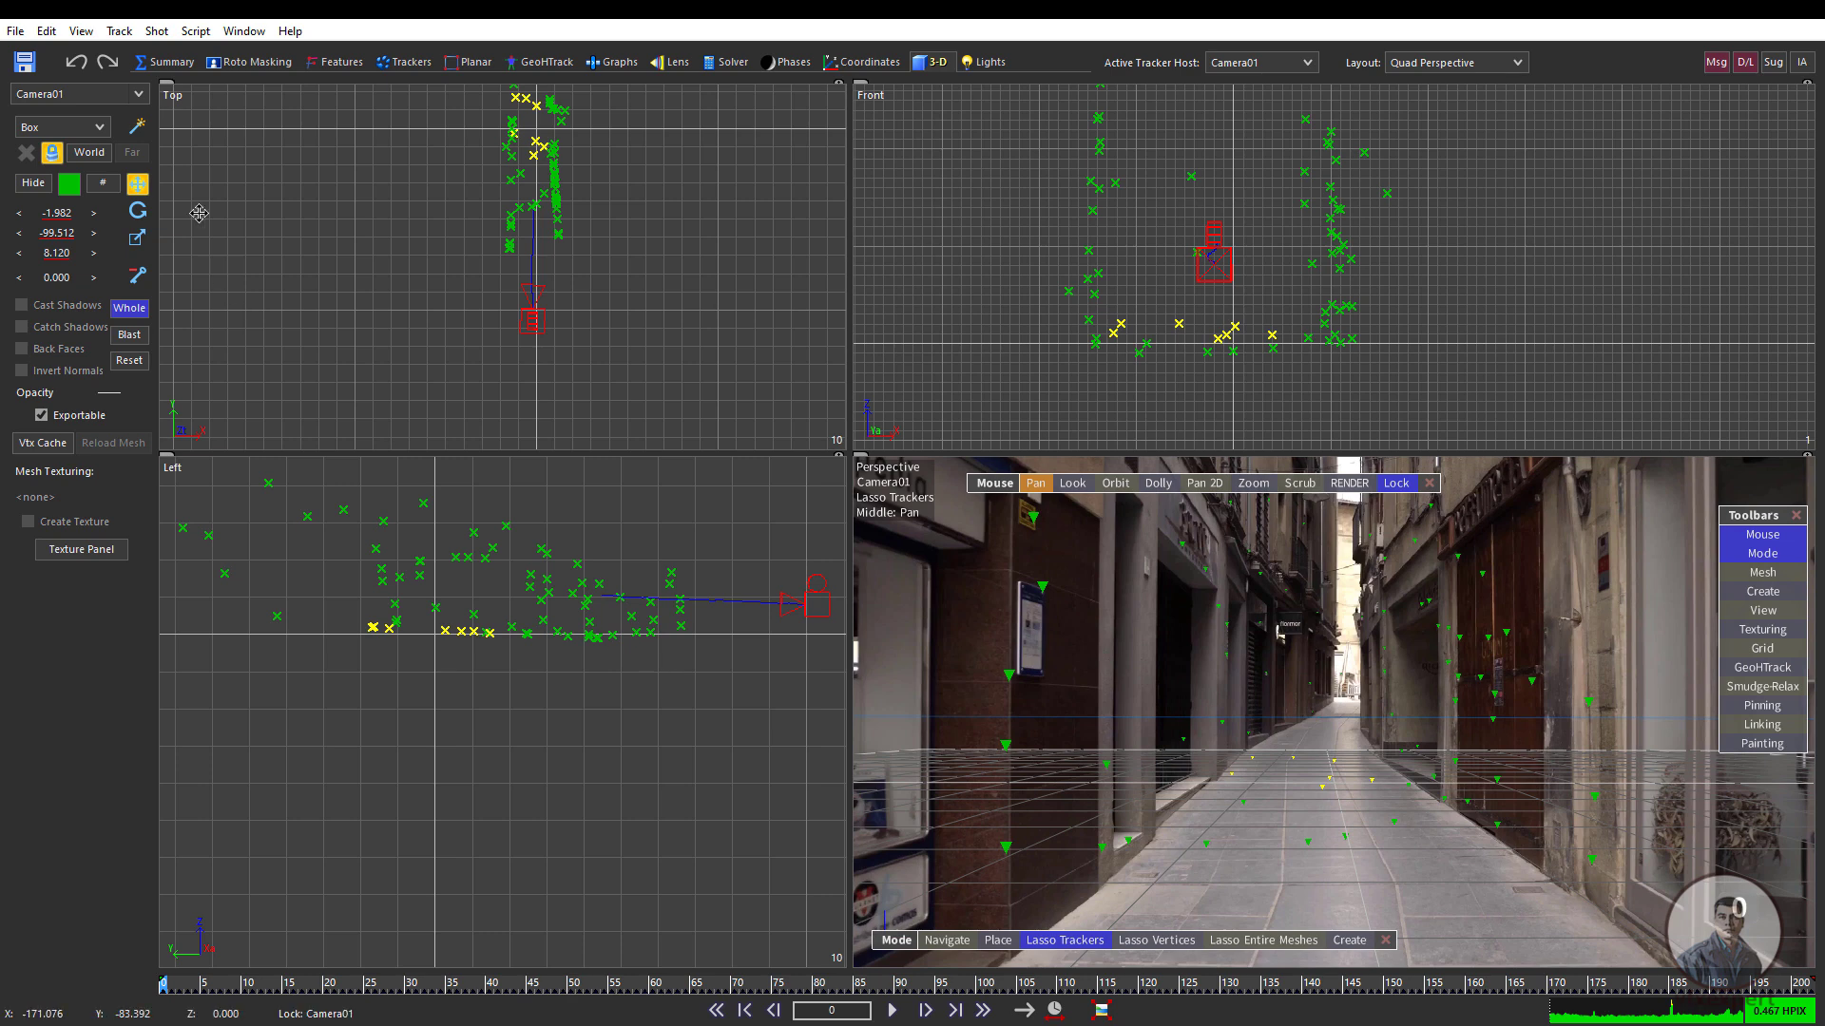
click(134, 210)
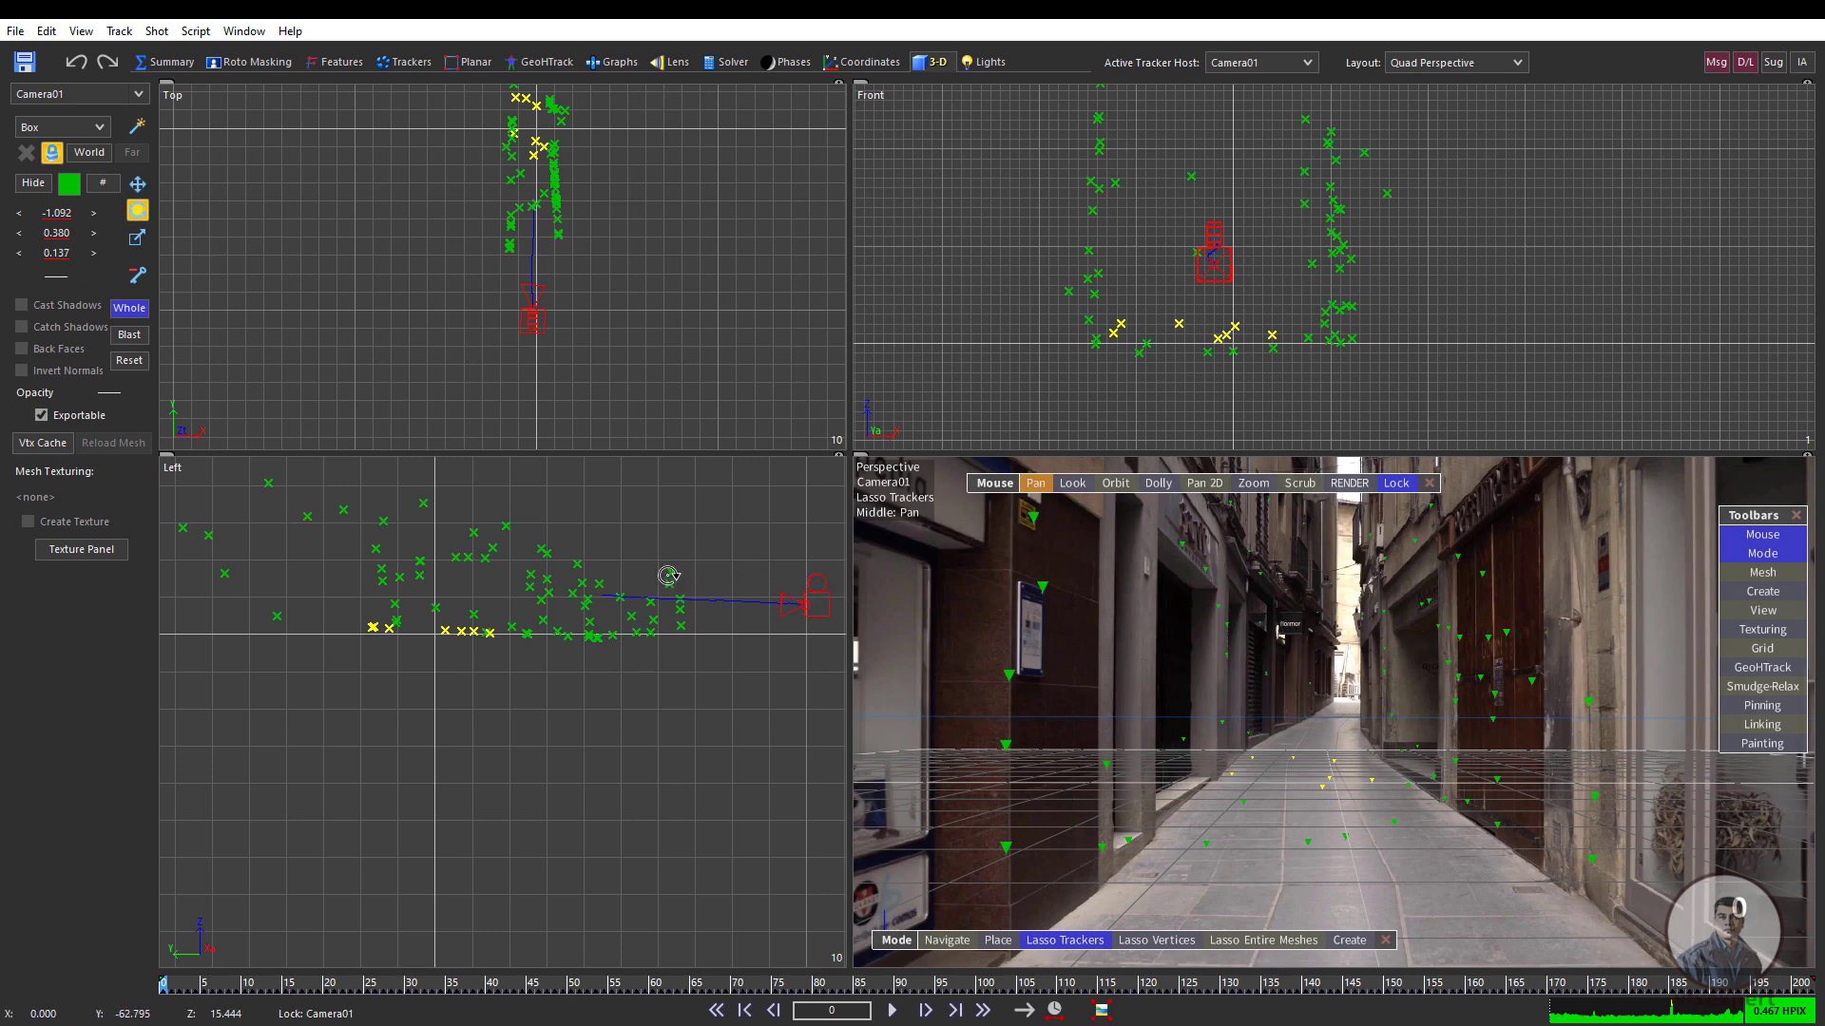
drag(638, 560, 646, 555)
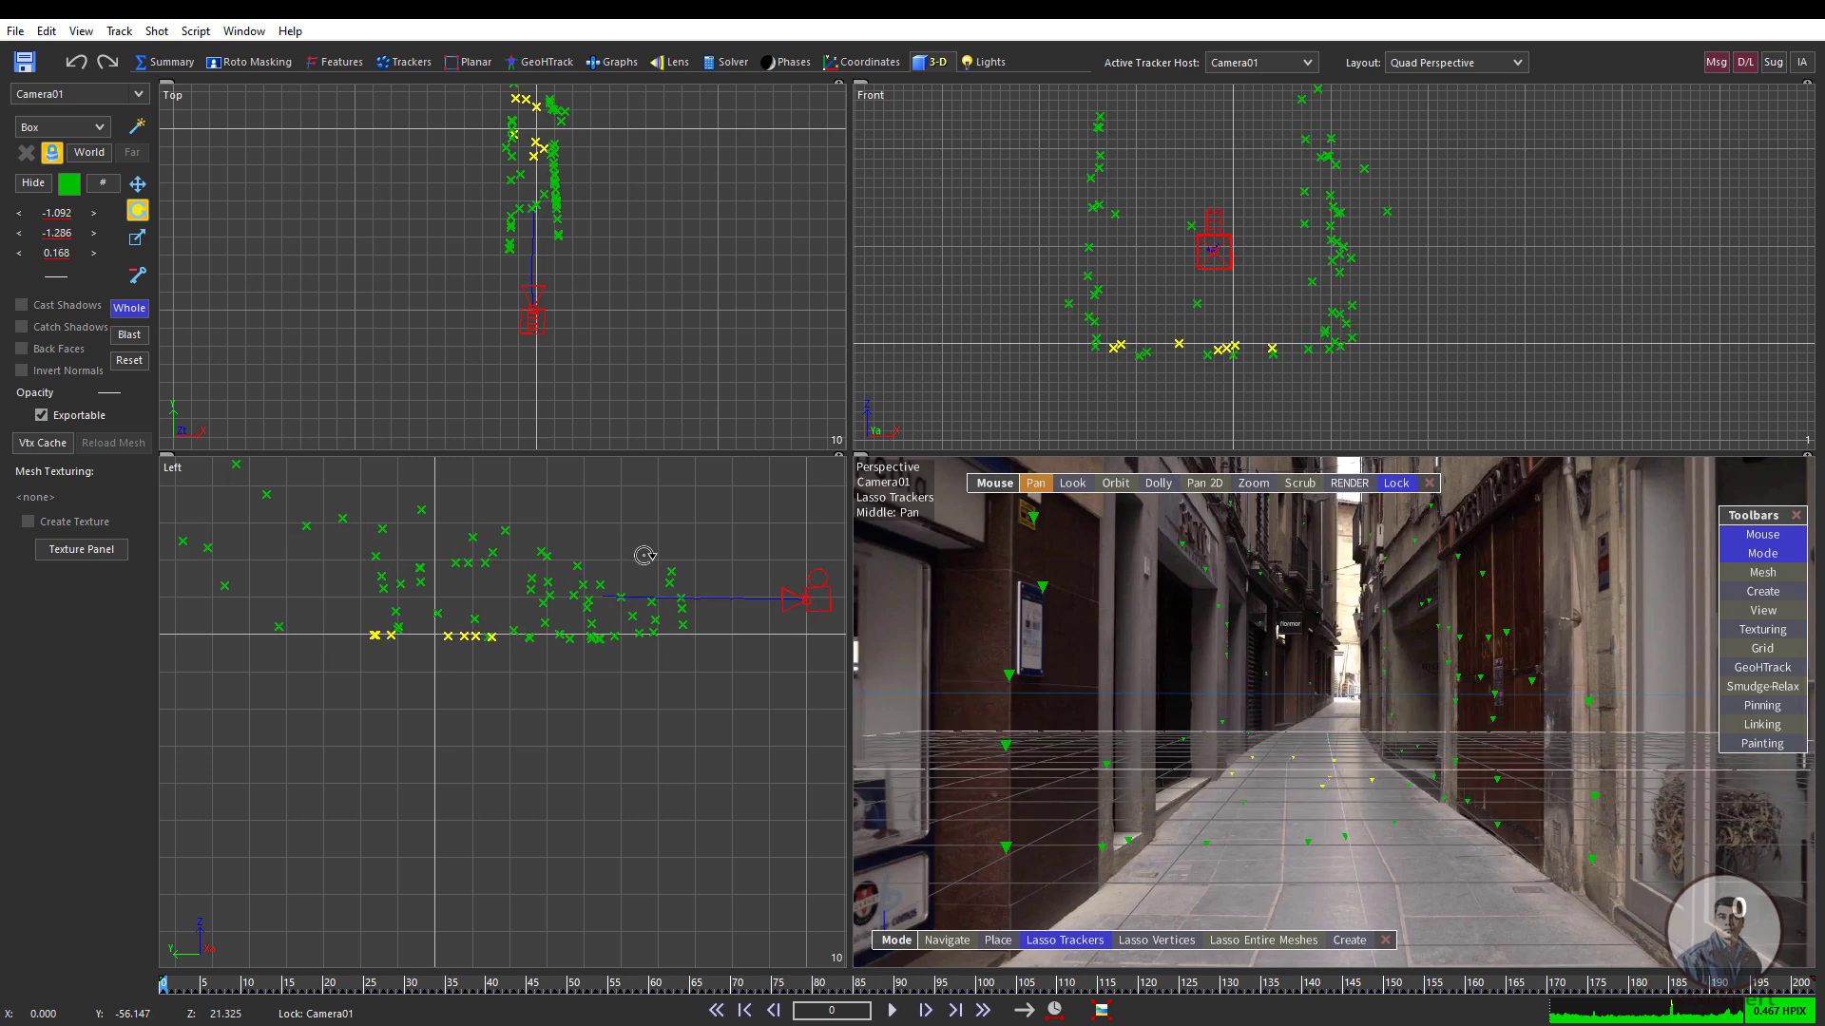
click(138, 183)
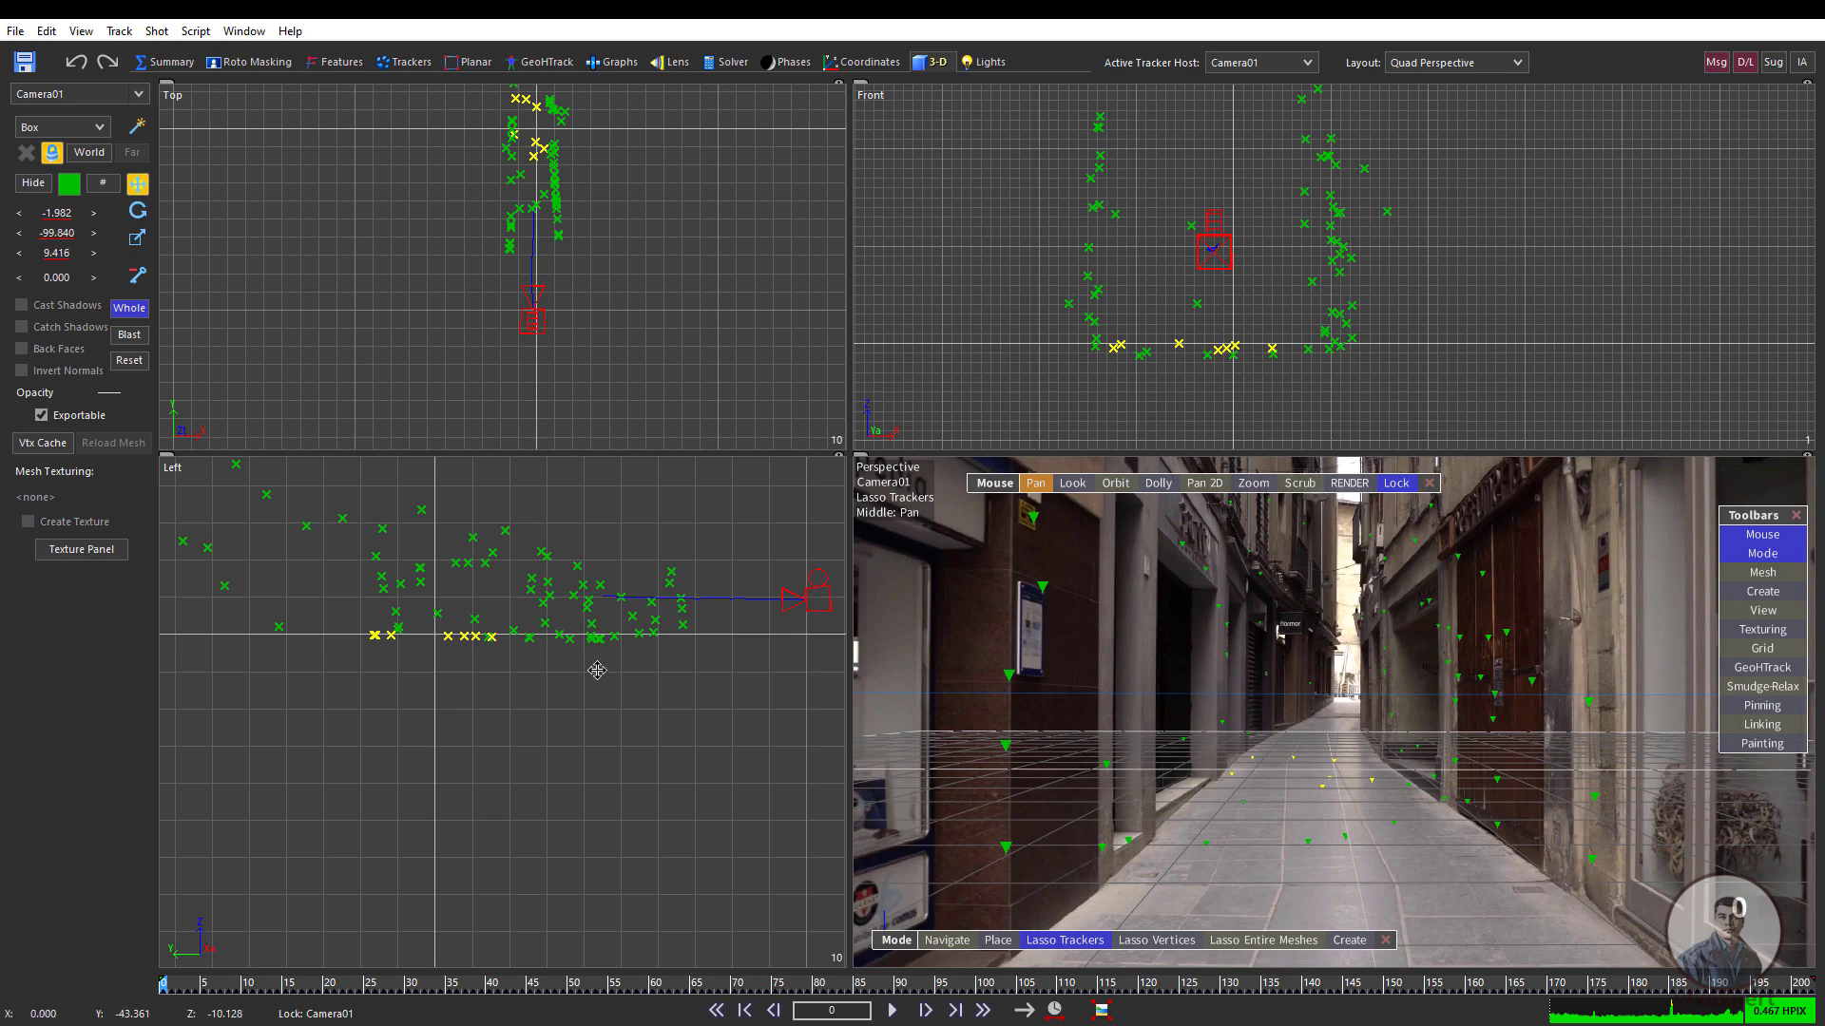
drag(549, 613, 549, 613)
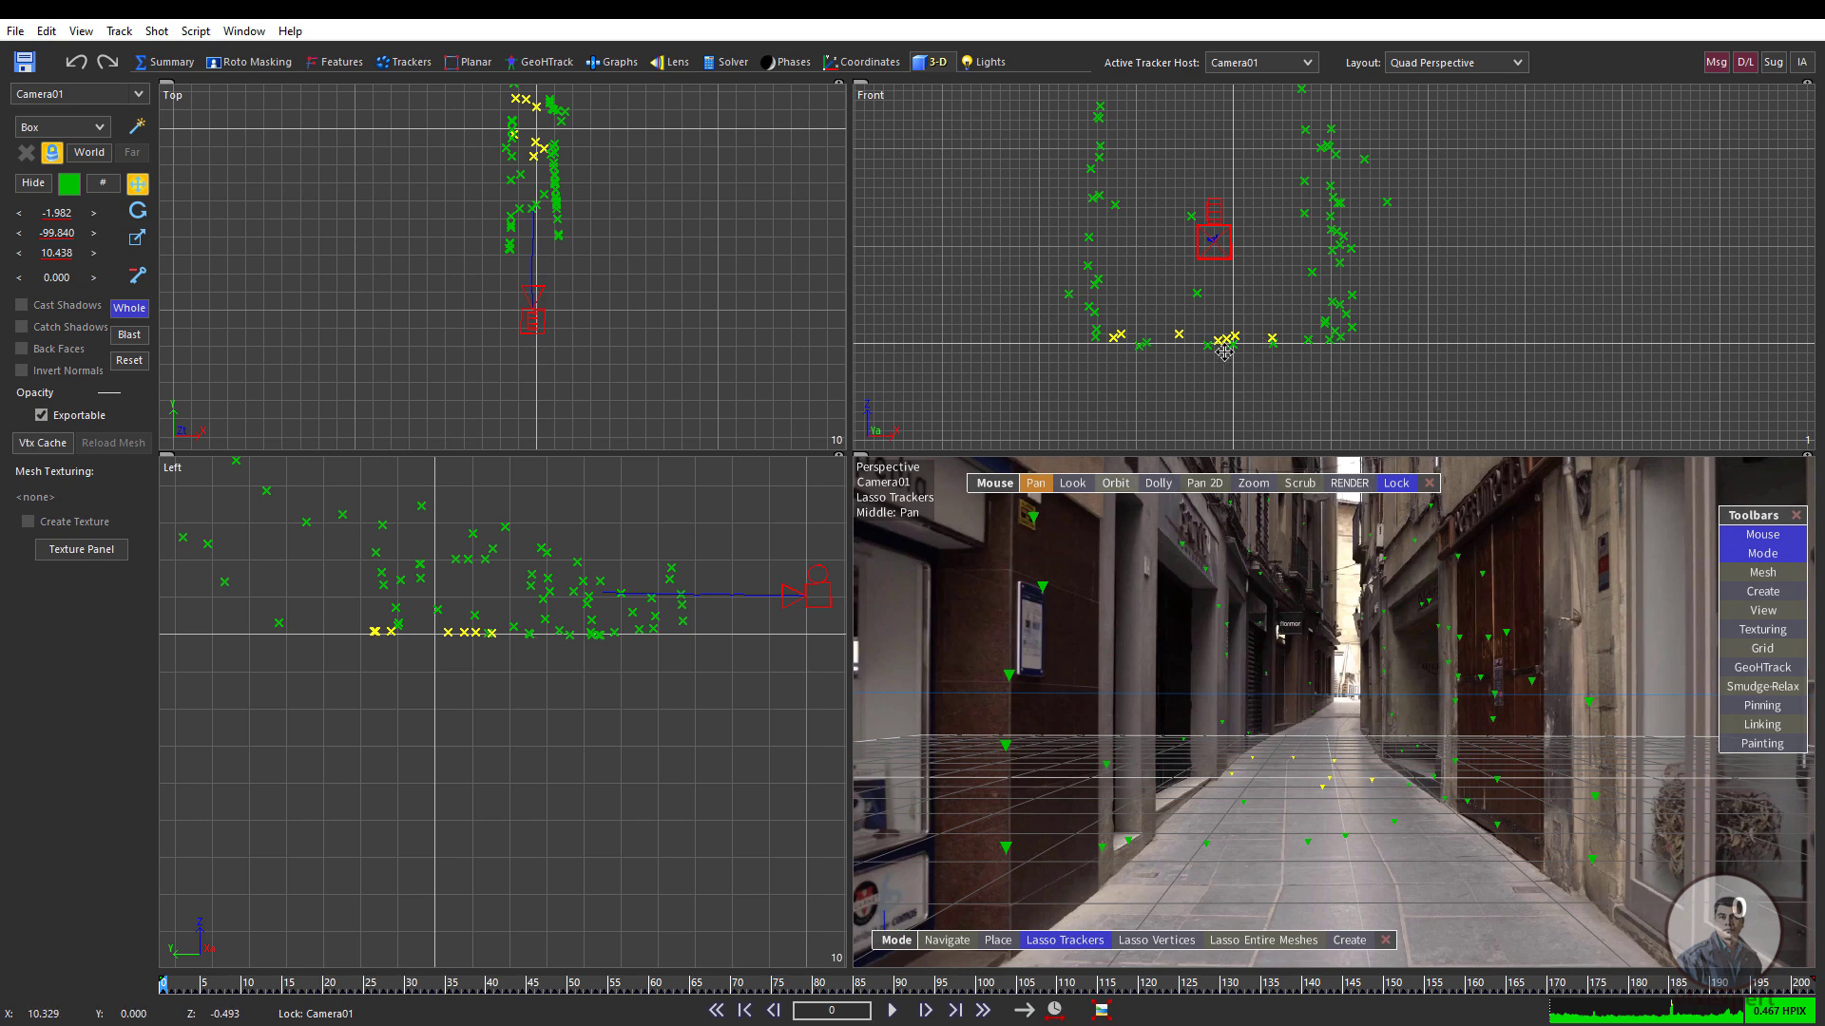
- Turn off whole-scene manipulation and the selection lock, enlarge the perspective view, and play the shot to check the ground alignment
middle_drag(1427, 346, 1160, 317)
scroll(526, 252, down, 6)
middle_drag(519, 314, 556, 345)
click(133, 310)
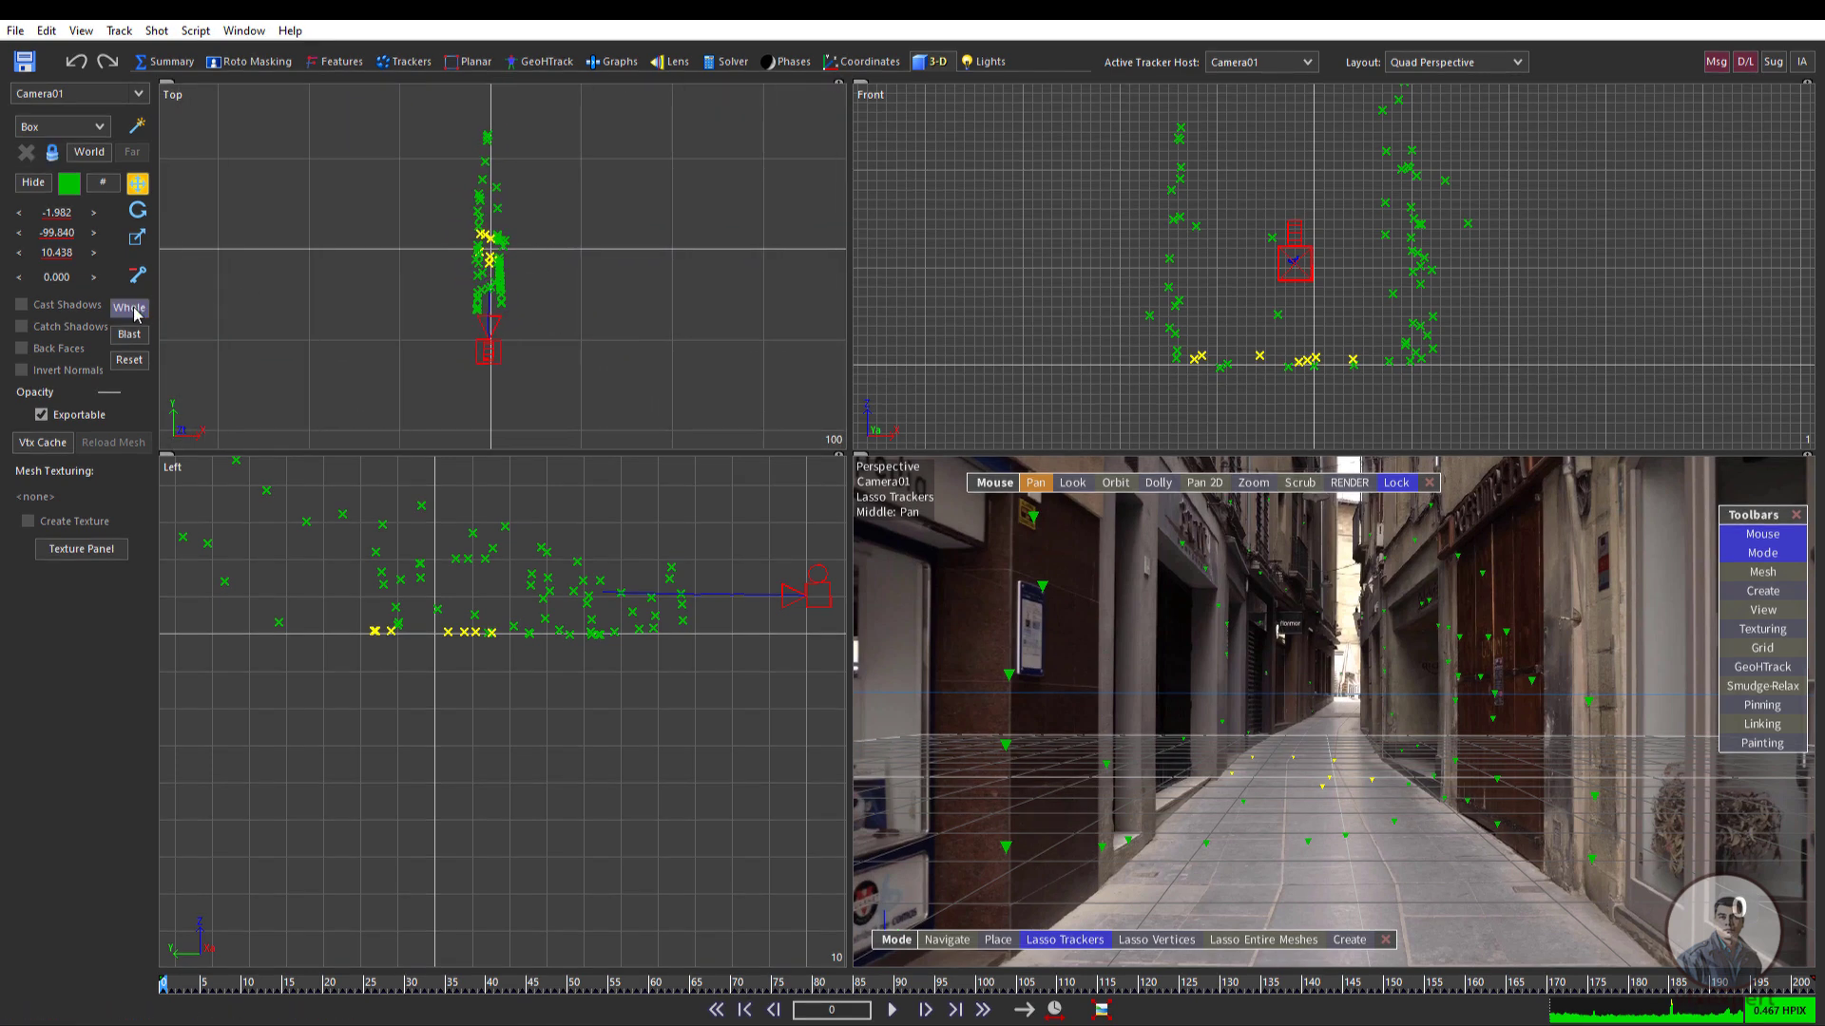
drag(846, 453, 757, 351)
key(space)
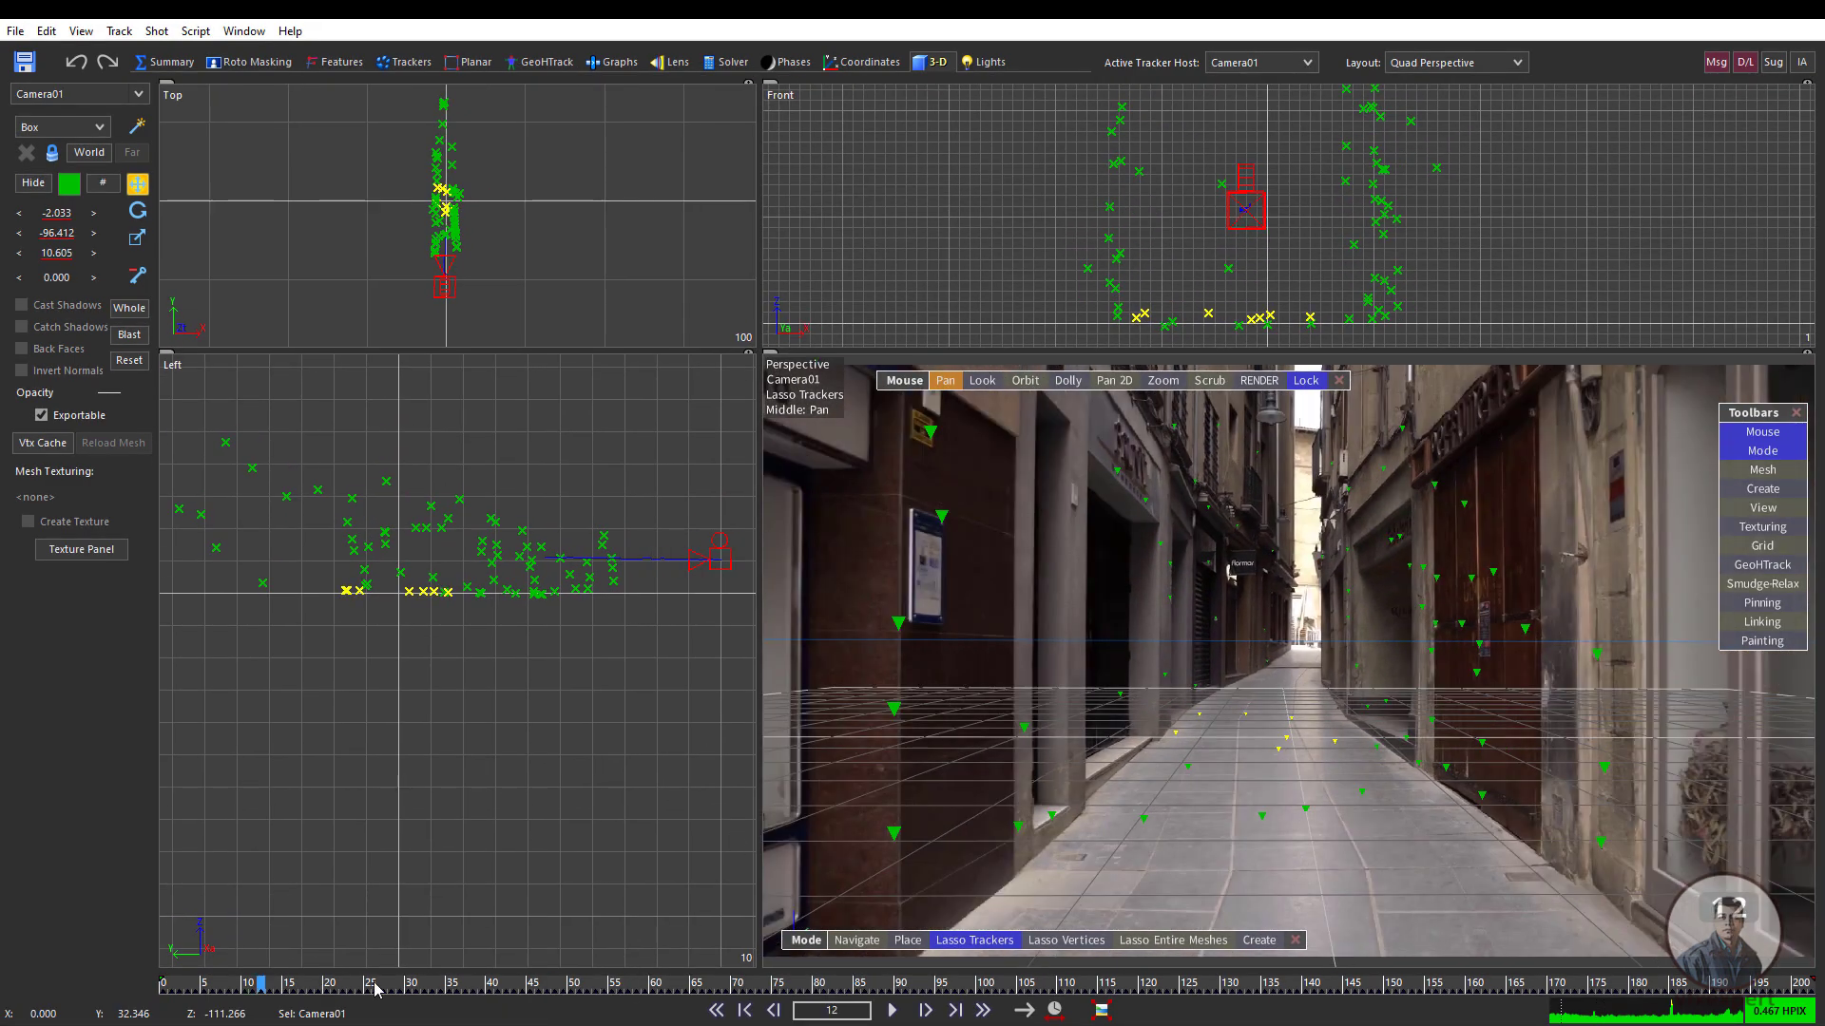
click(893, 1011)
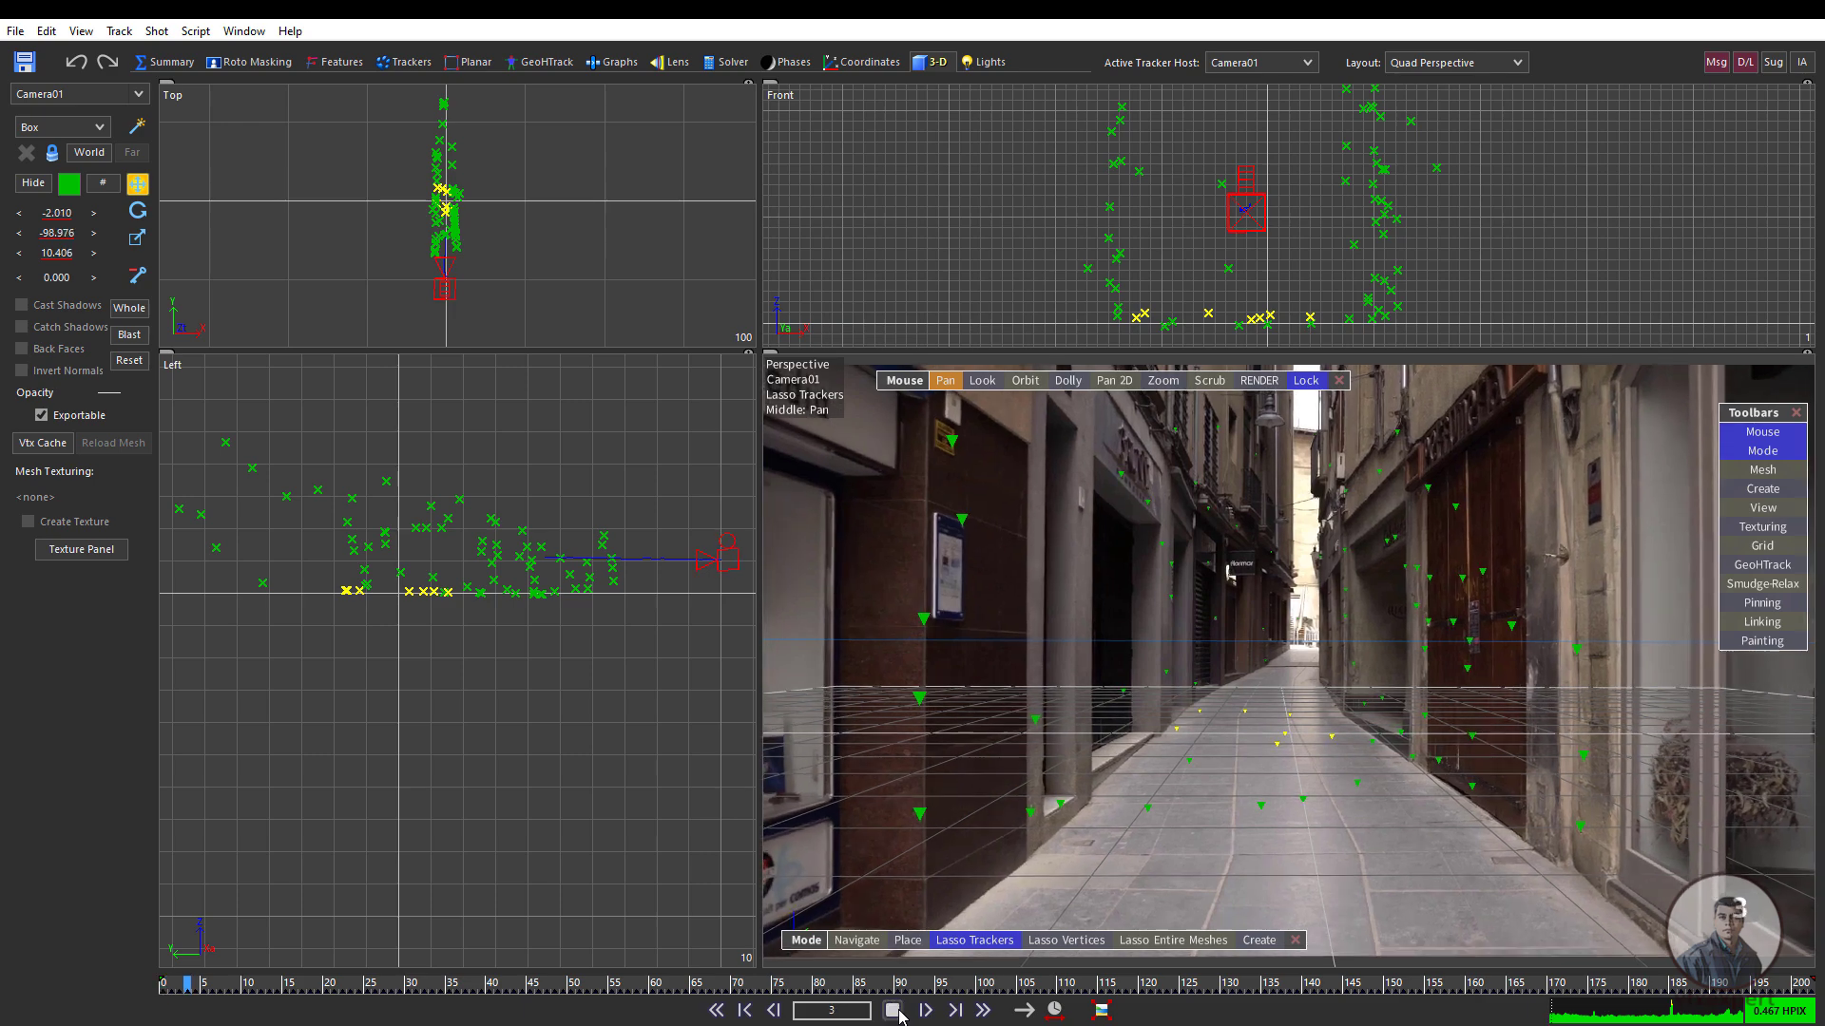
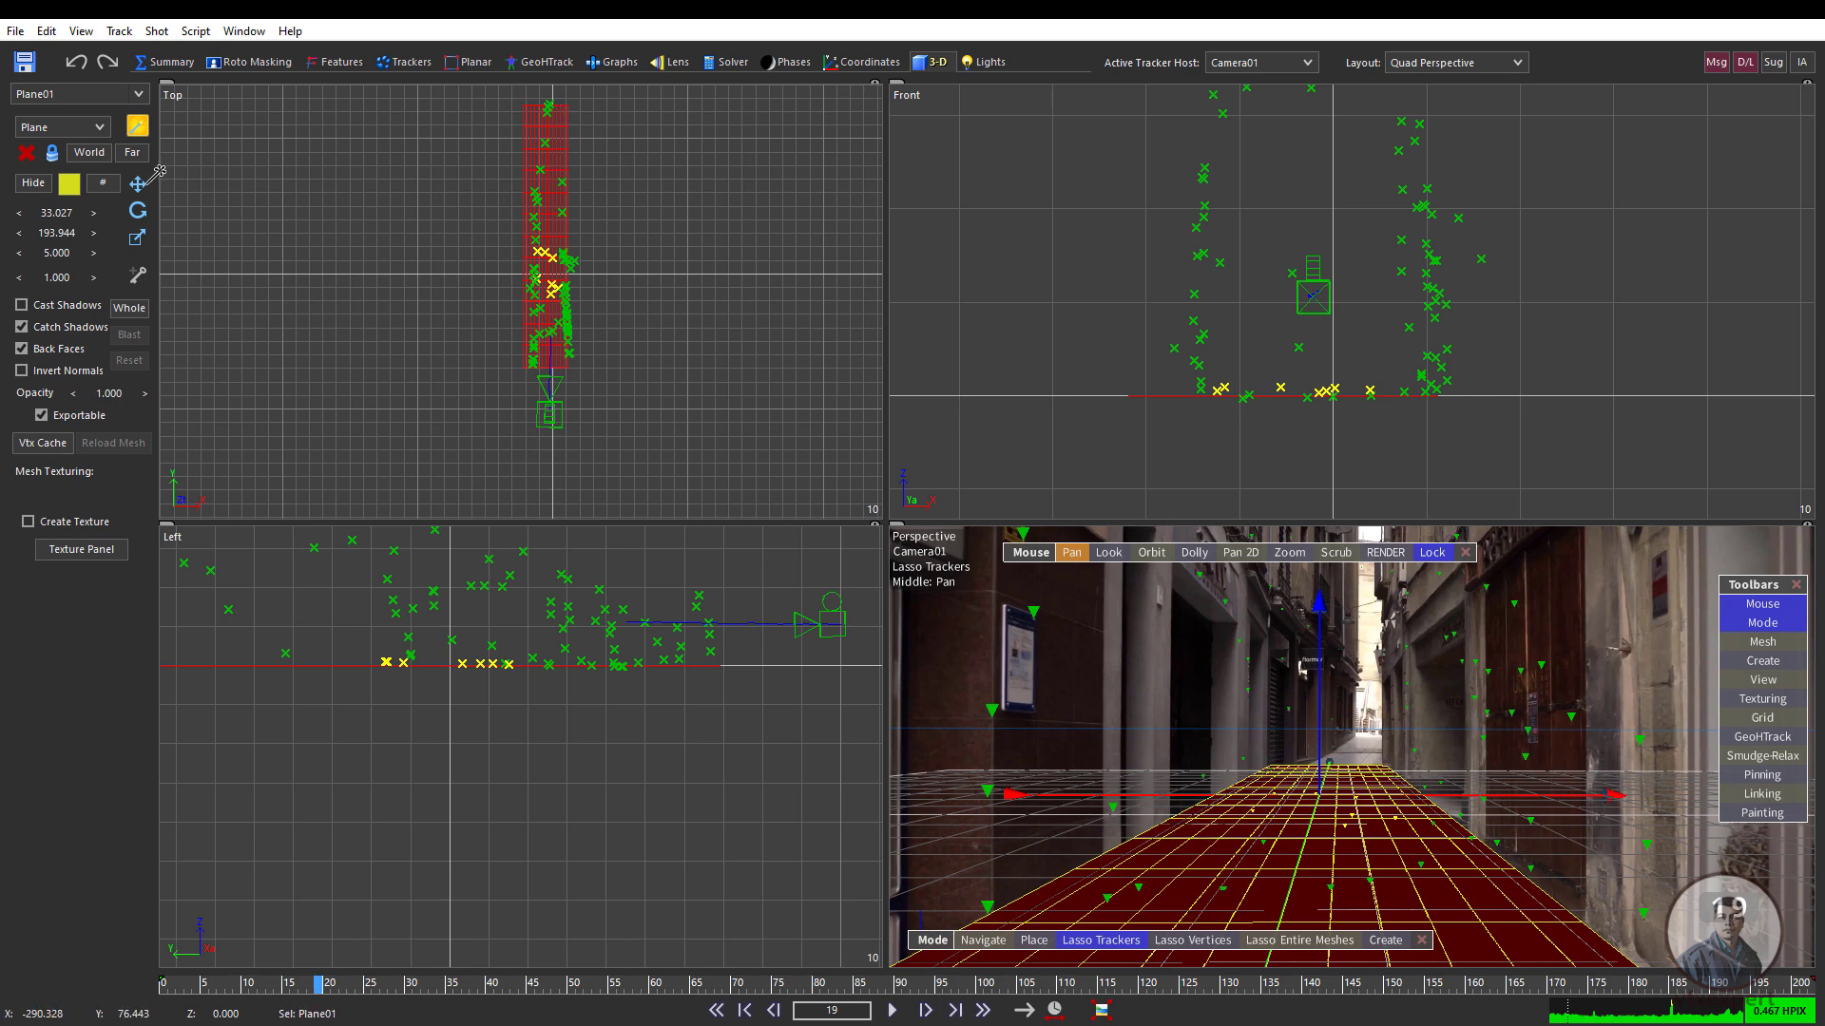
- Move the floor plane sideways in the Top and Front views to X -2.257, centring it on the street
click(137, 183)
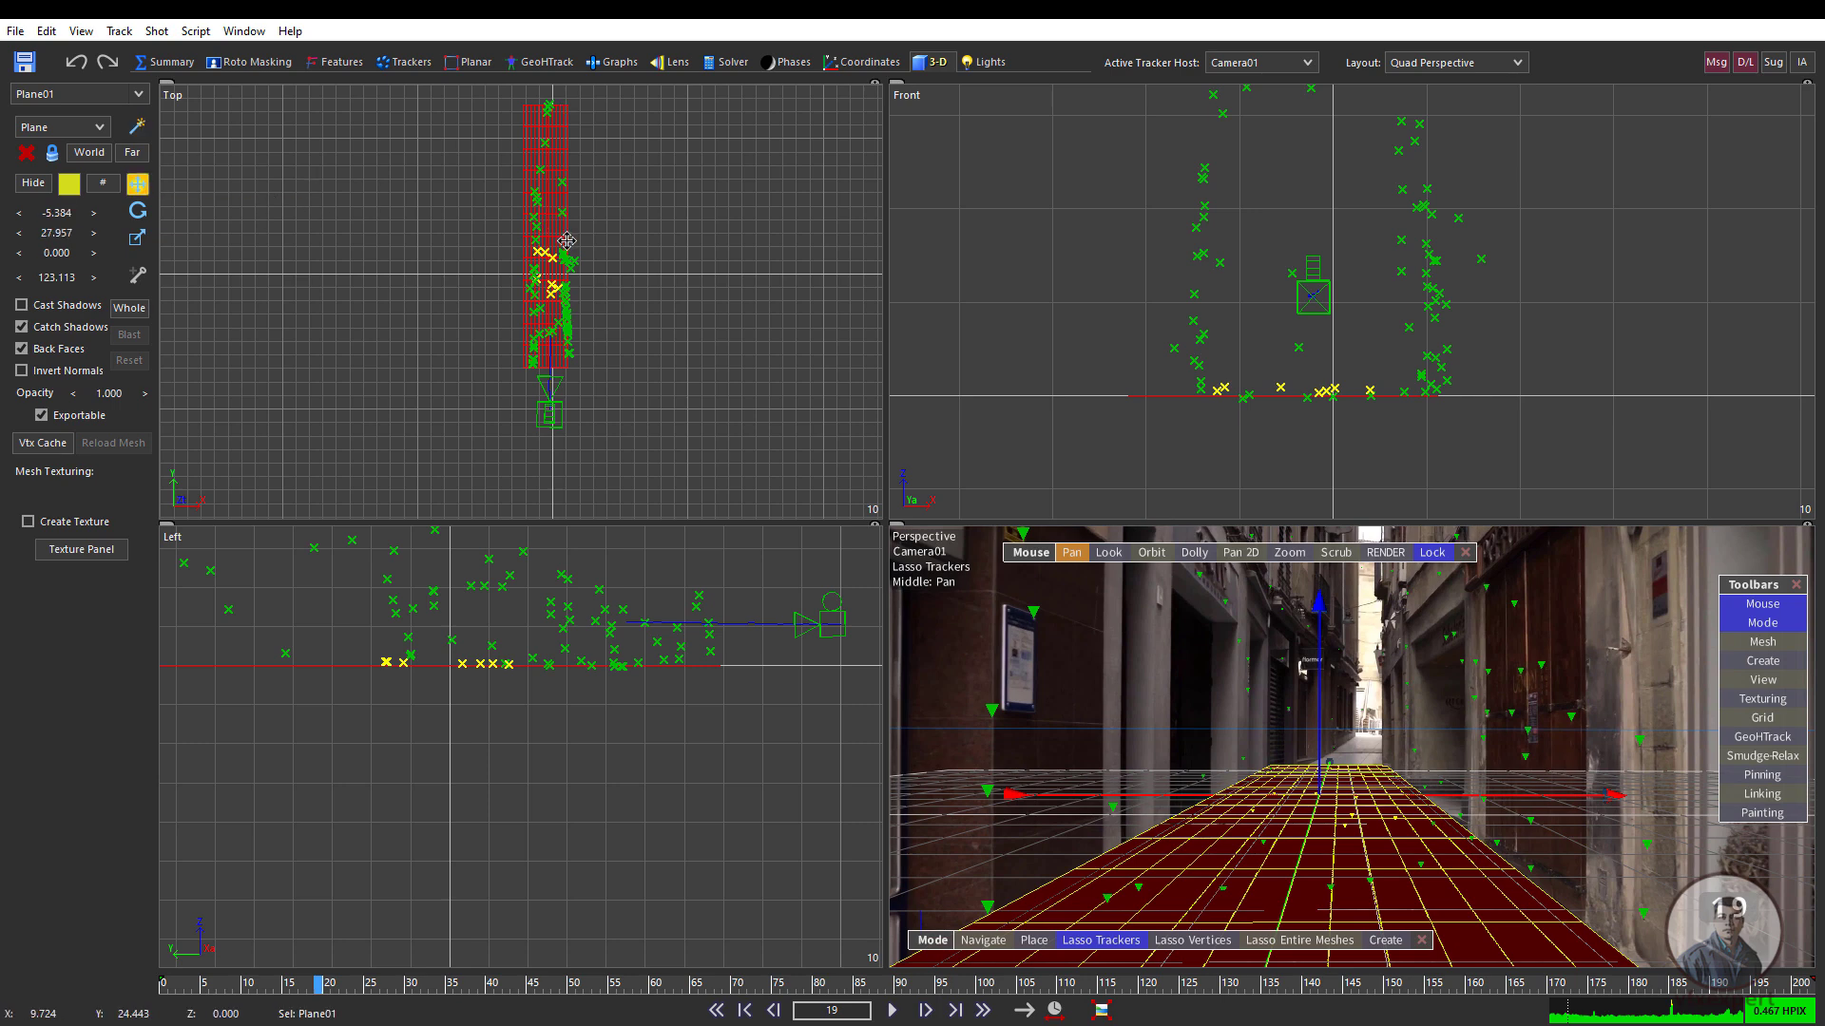
scroll(575, 287, up, 4)
middle_drag(575, 287, 540, 412)
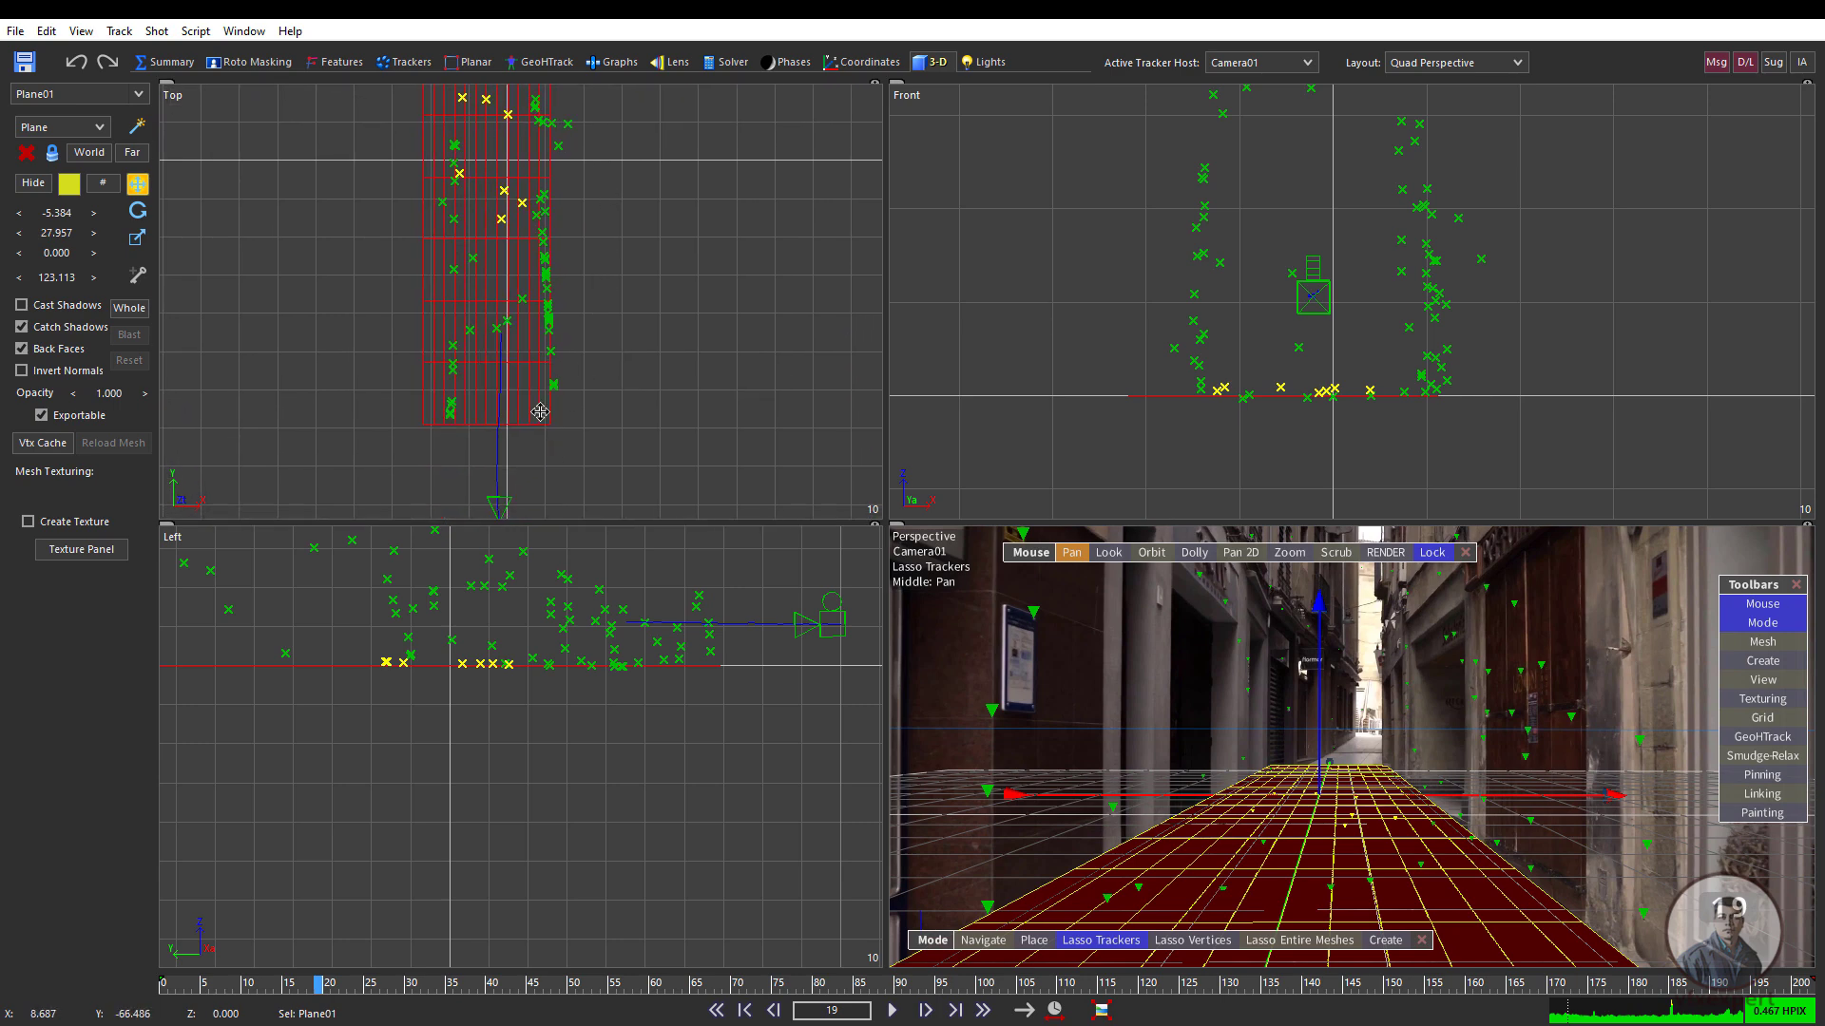
drag(534, 406, 534, 406)
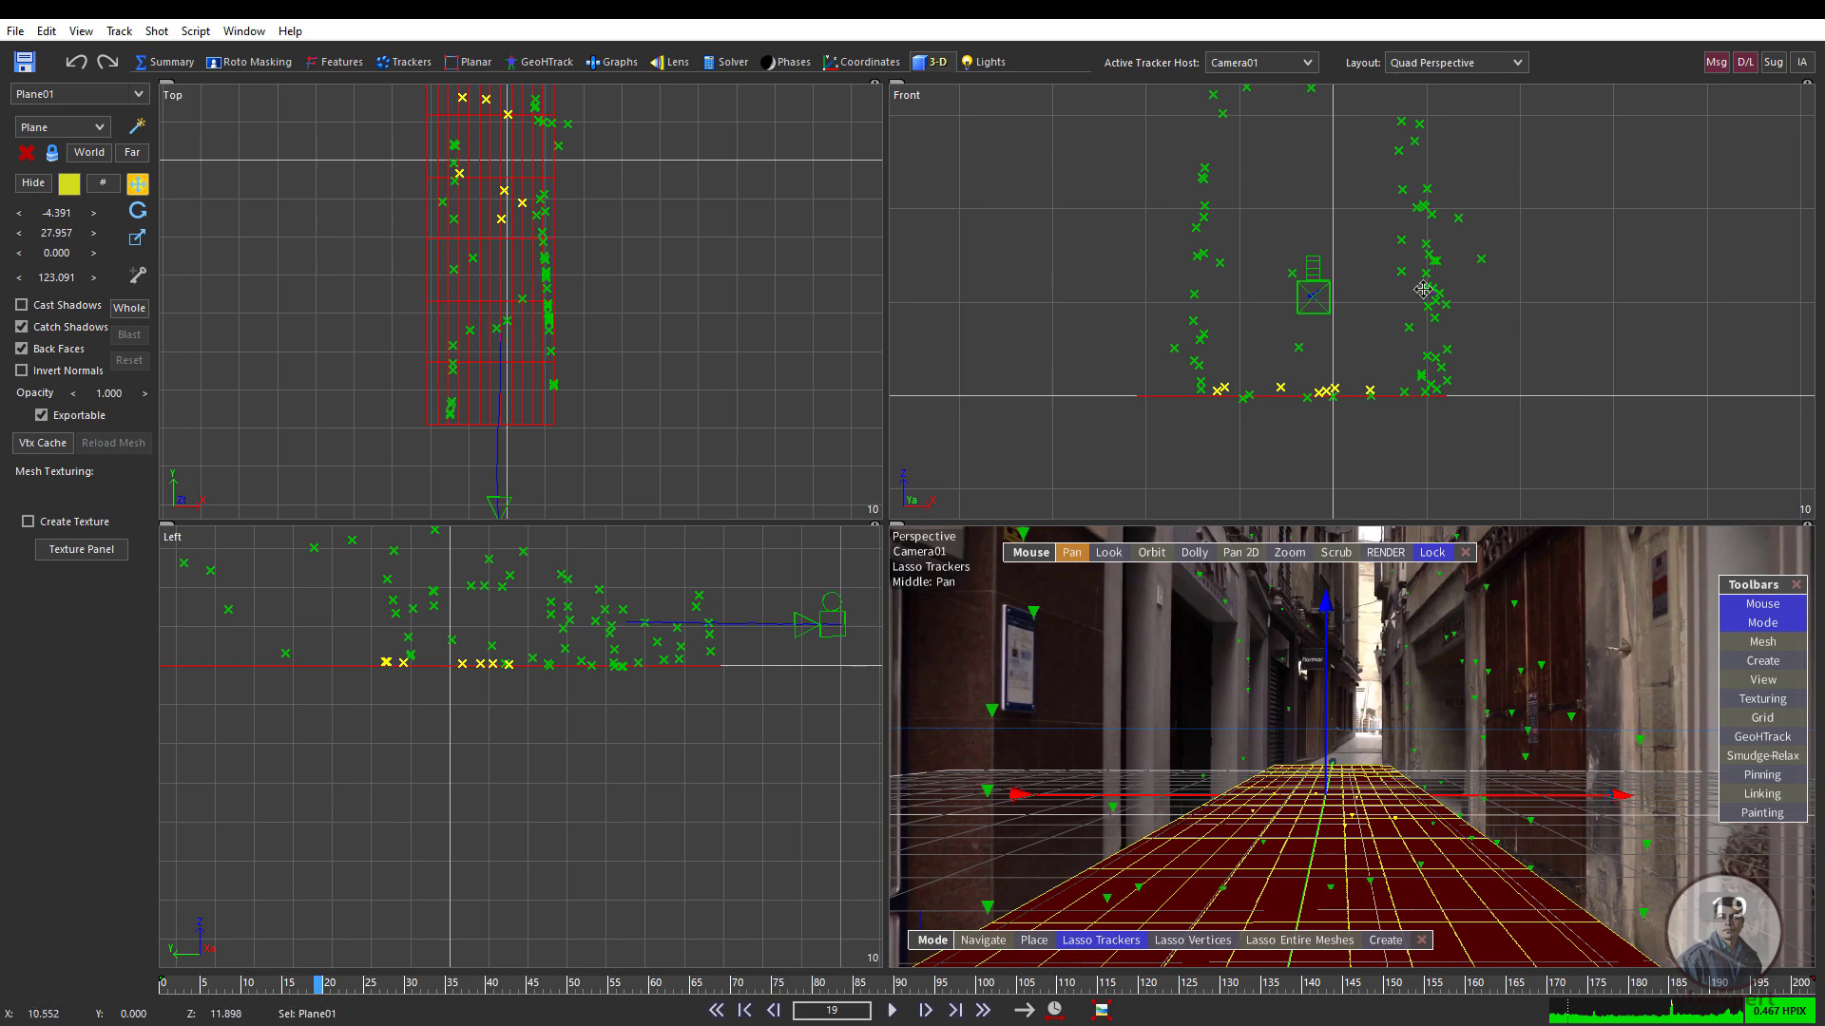
drag(1184, 395, 1282, 395)
- Play the shot from frame 3 to frame 41 in the perspective view to check how the floor plane sticks to the street
scroll(334, 951, down, 3)
drag(334, 952, 187, 962)
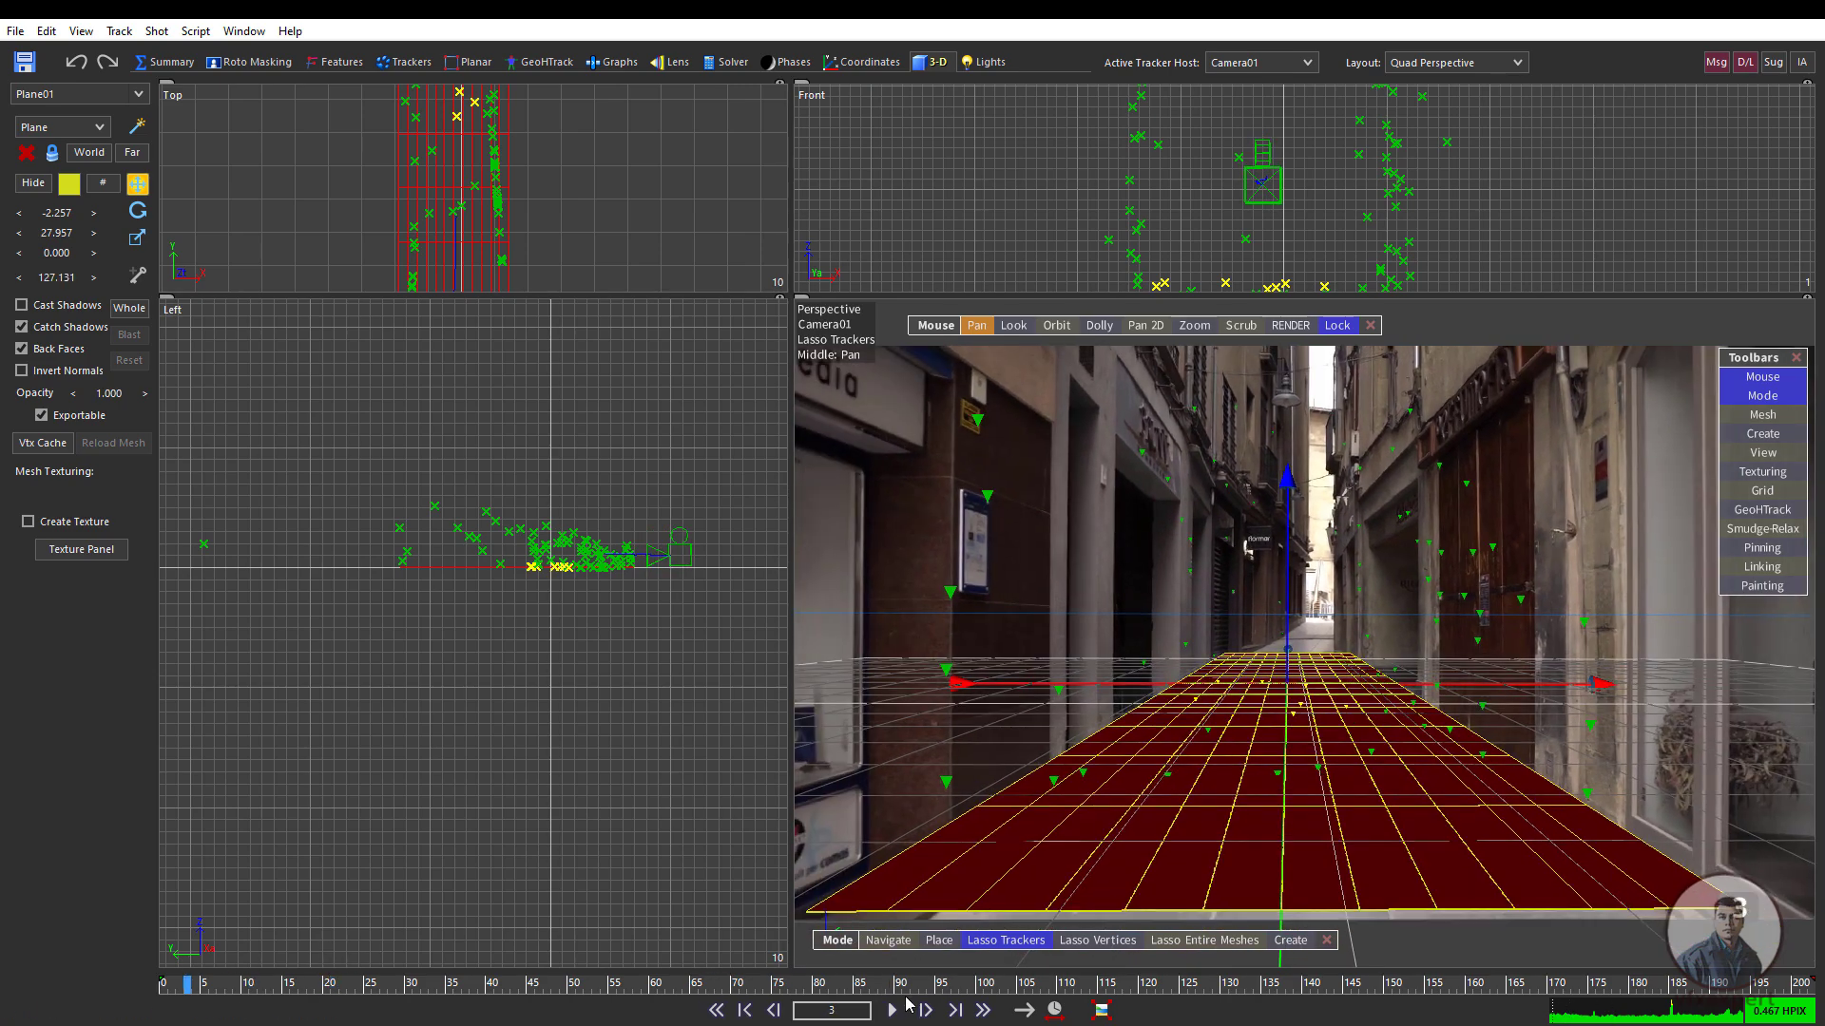
click(892, 1011)
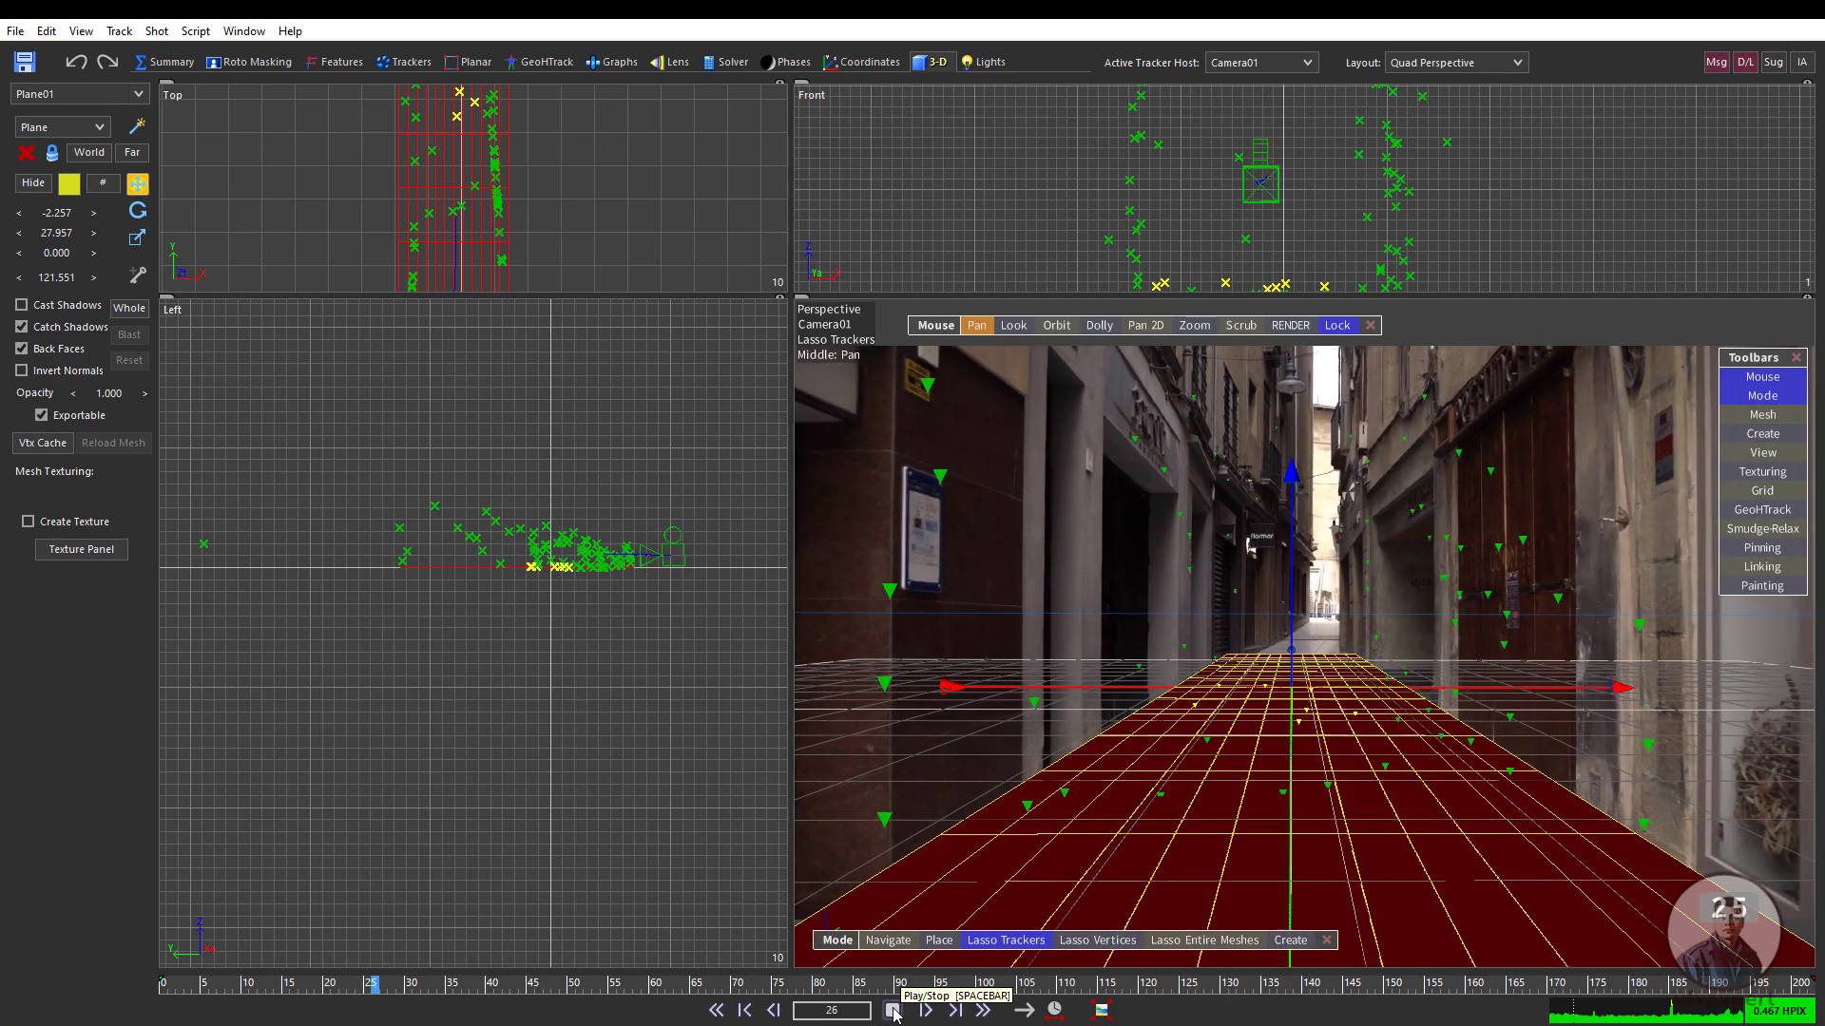
click(892, 1011)
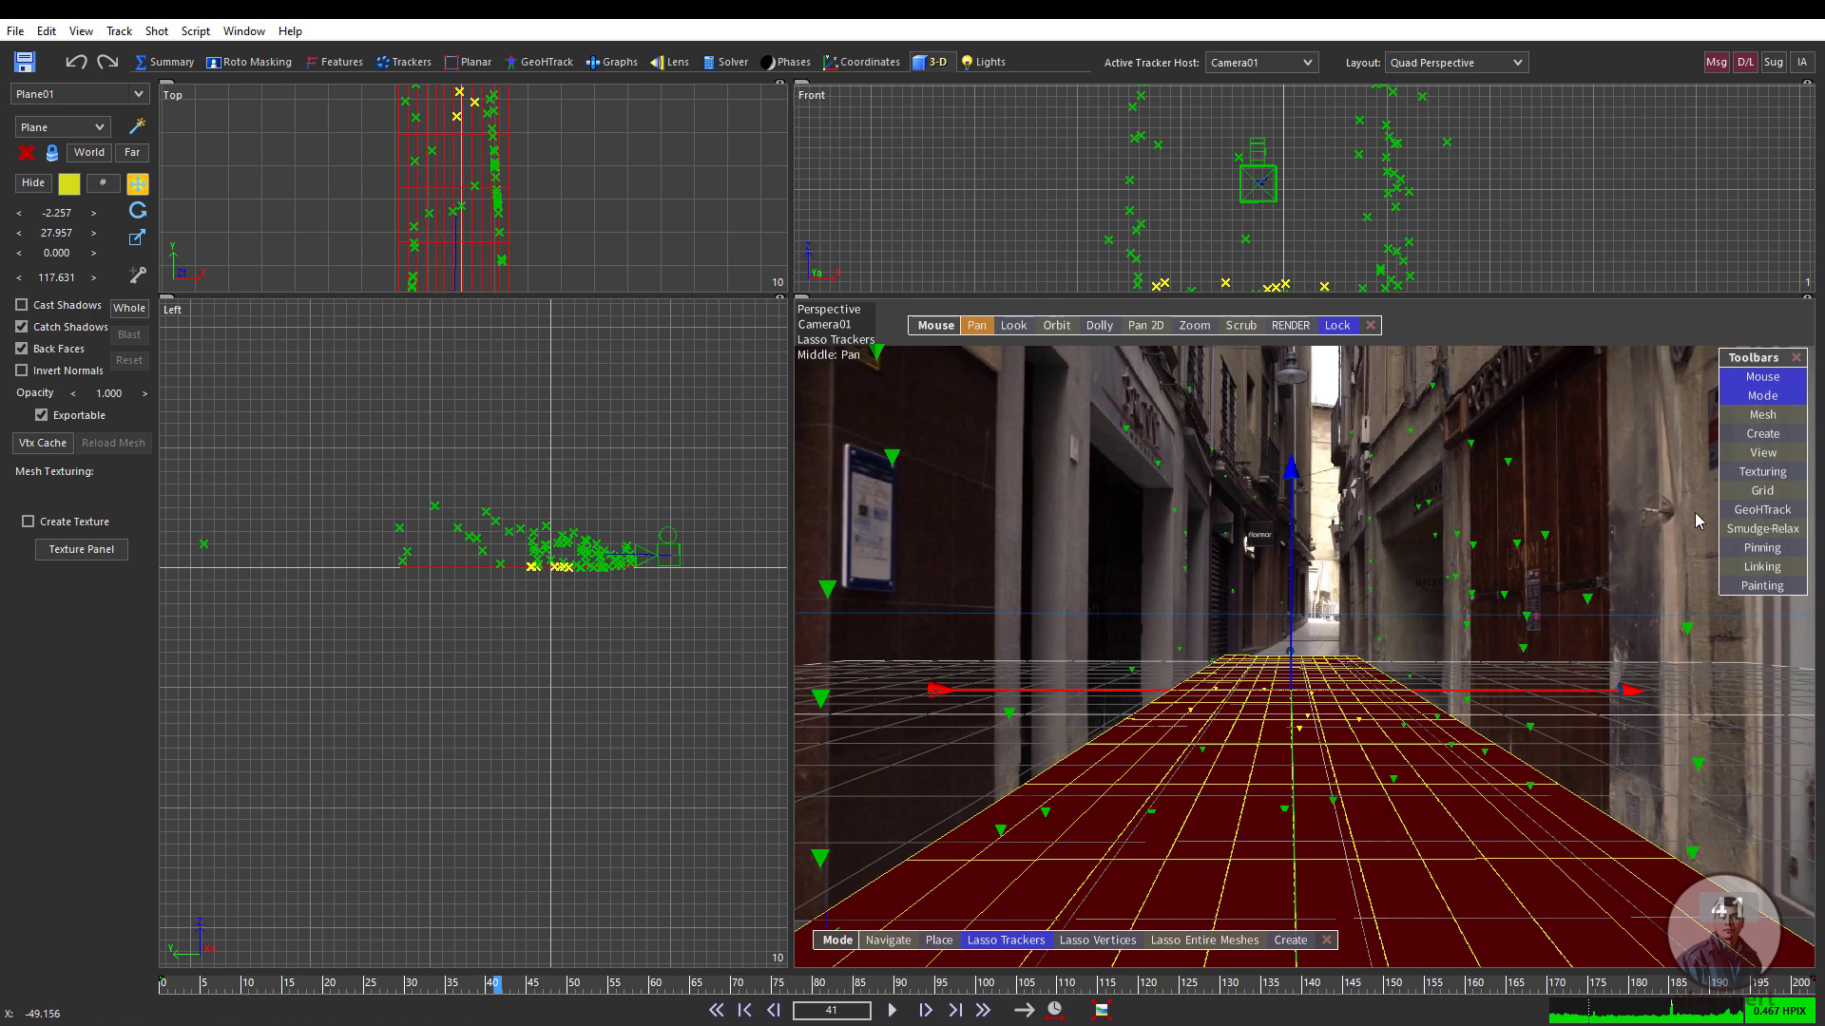
- Turn off Solid Meshes in the perspective view and switch to the Quad layout
click(1763, 414)
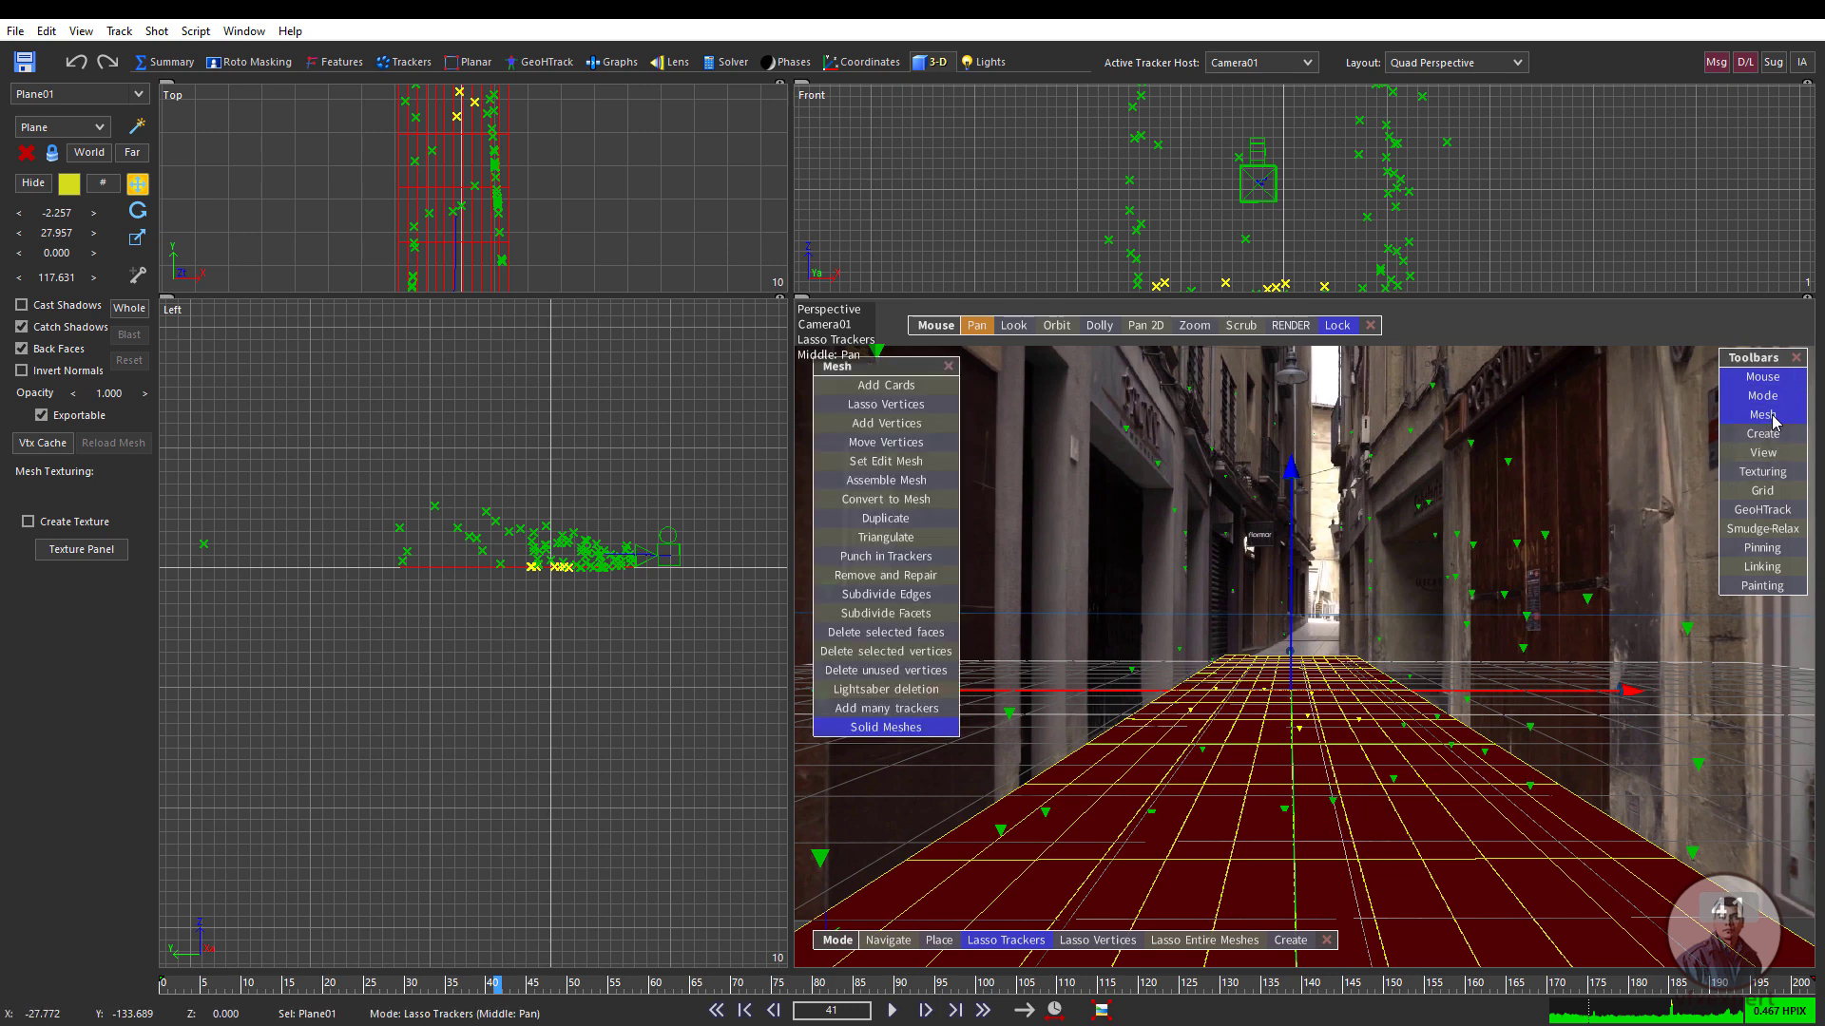
click(889, 728)
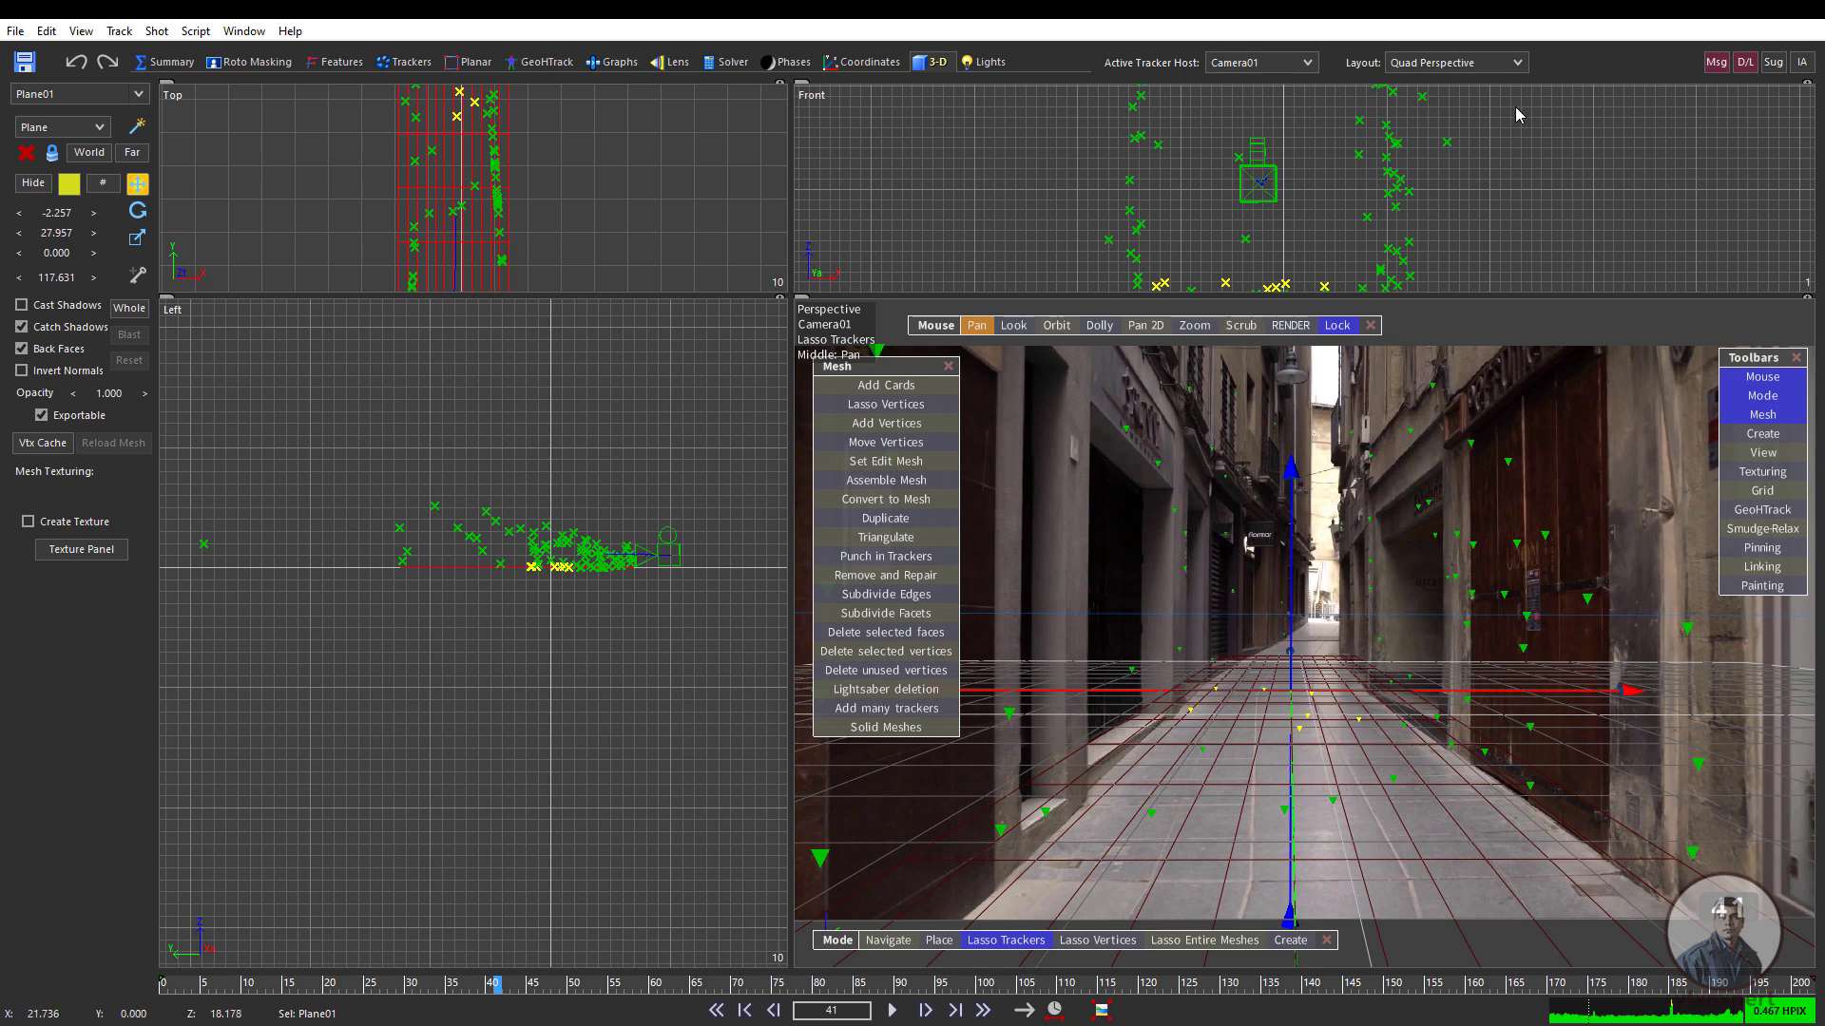
click(1438, 65)
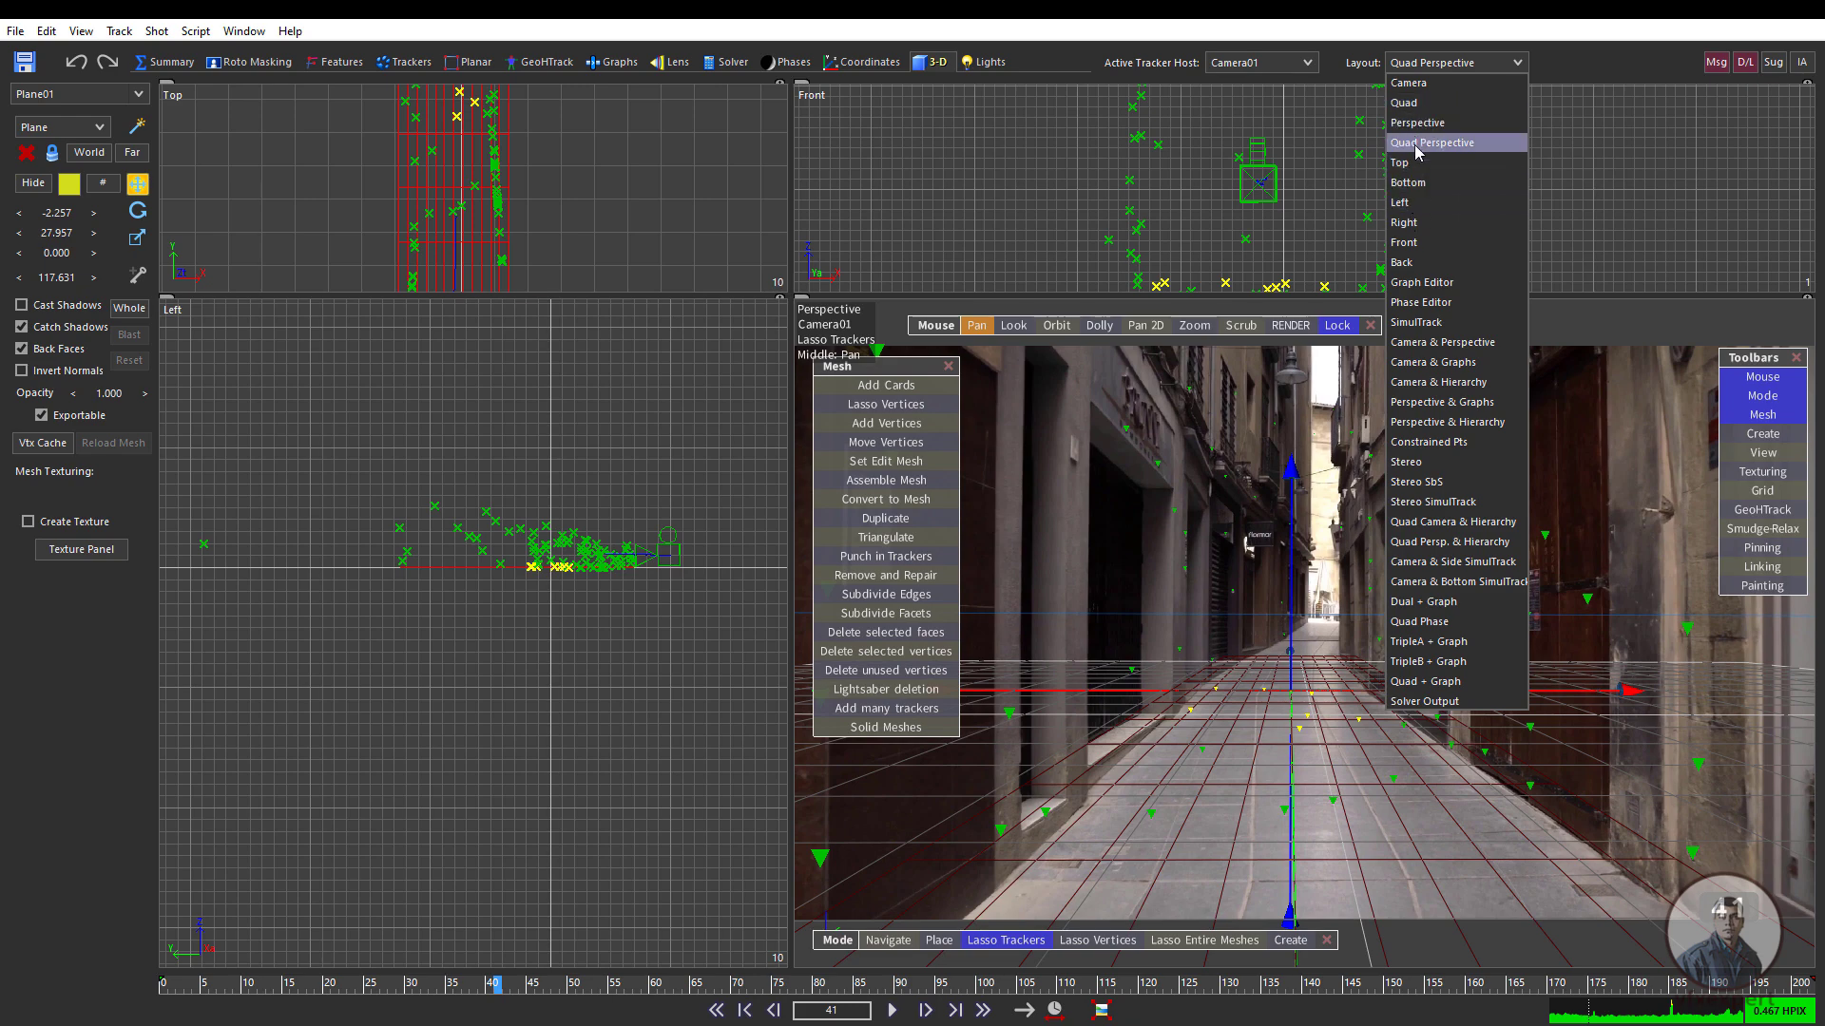
click(1410, 103)
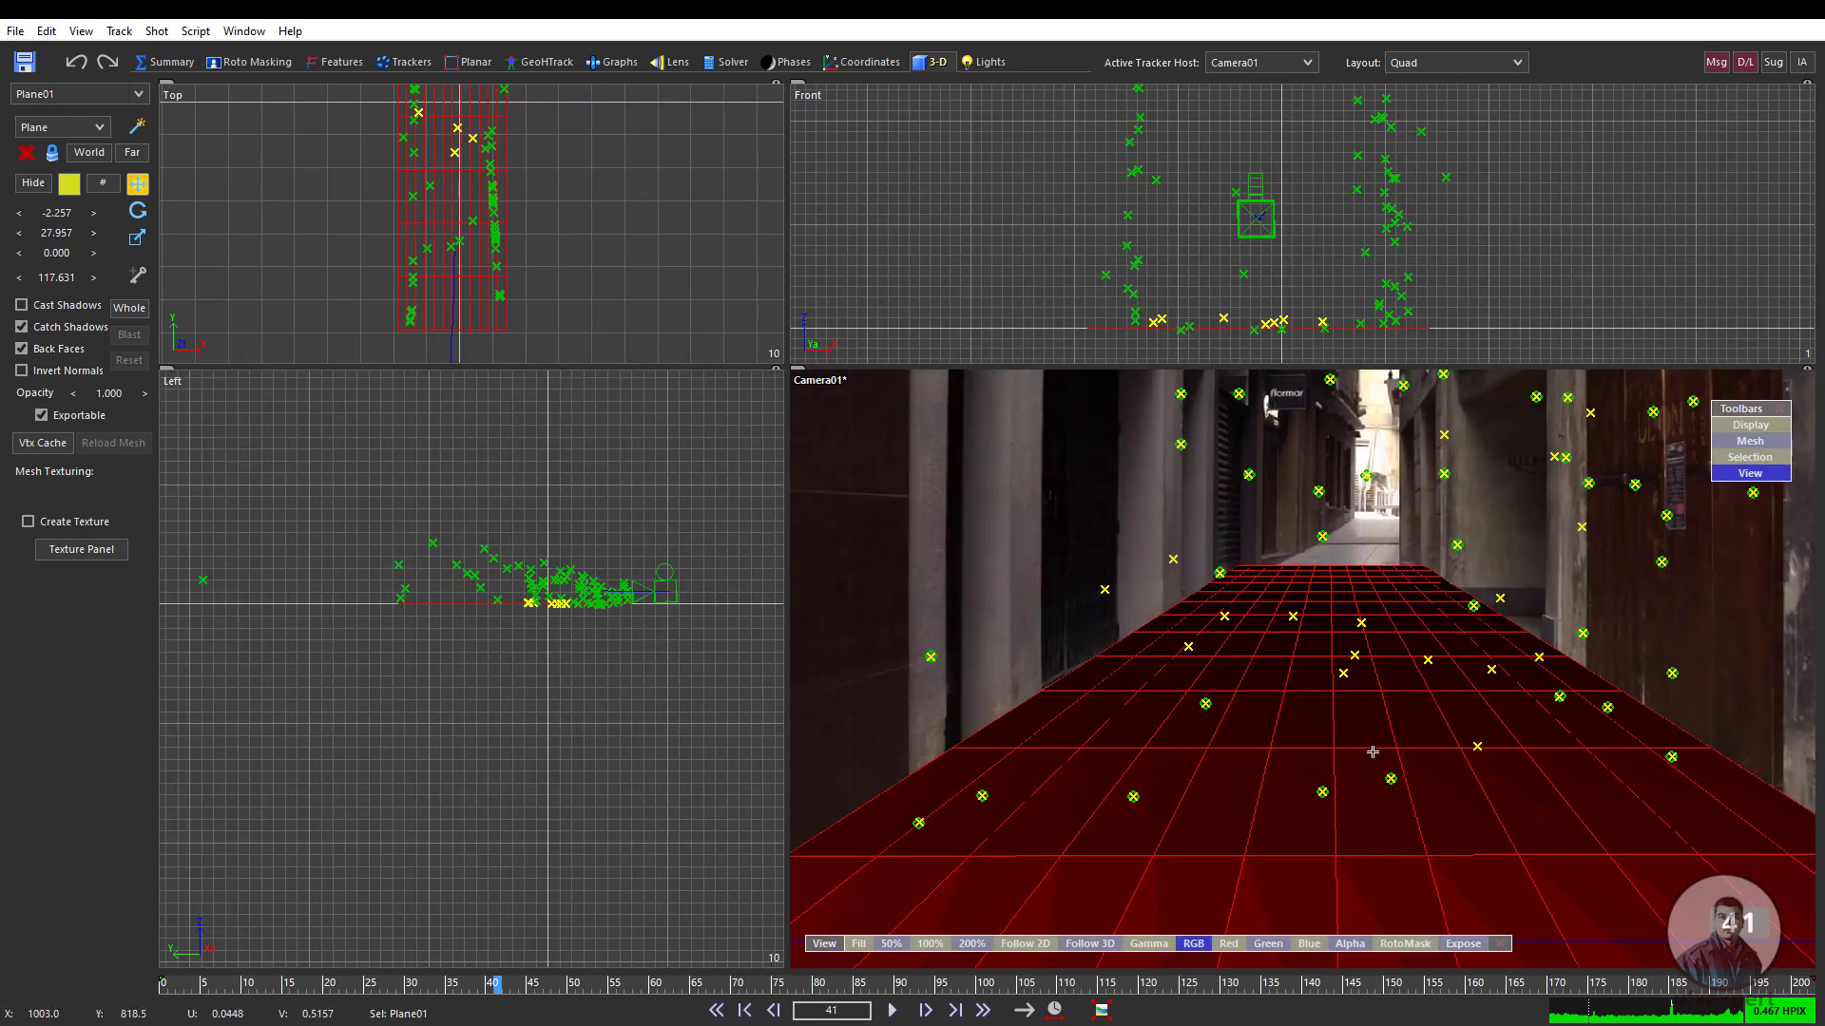
- Turn off Outline Solid and Solid Meshes in the camera view, and play the shot with the floor plane shown as wireframe
click(1762, 443)
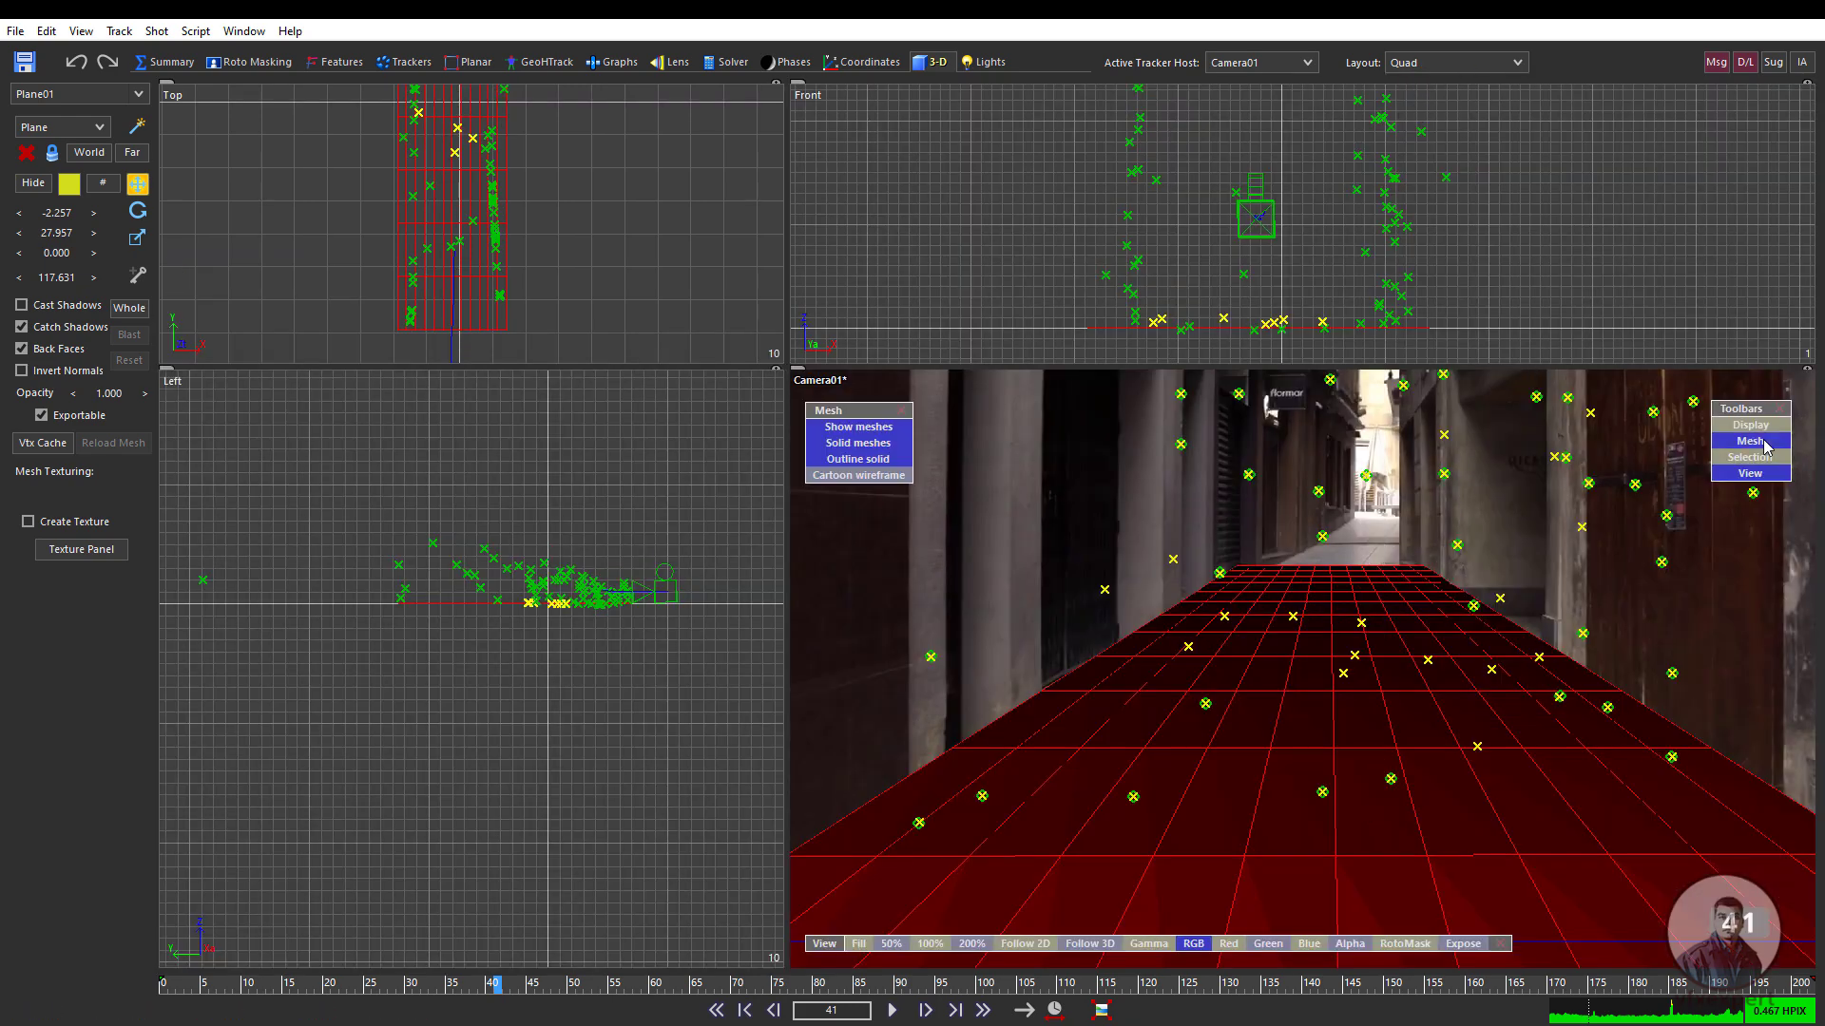
click(882, 460)
click(860, 443)
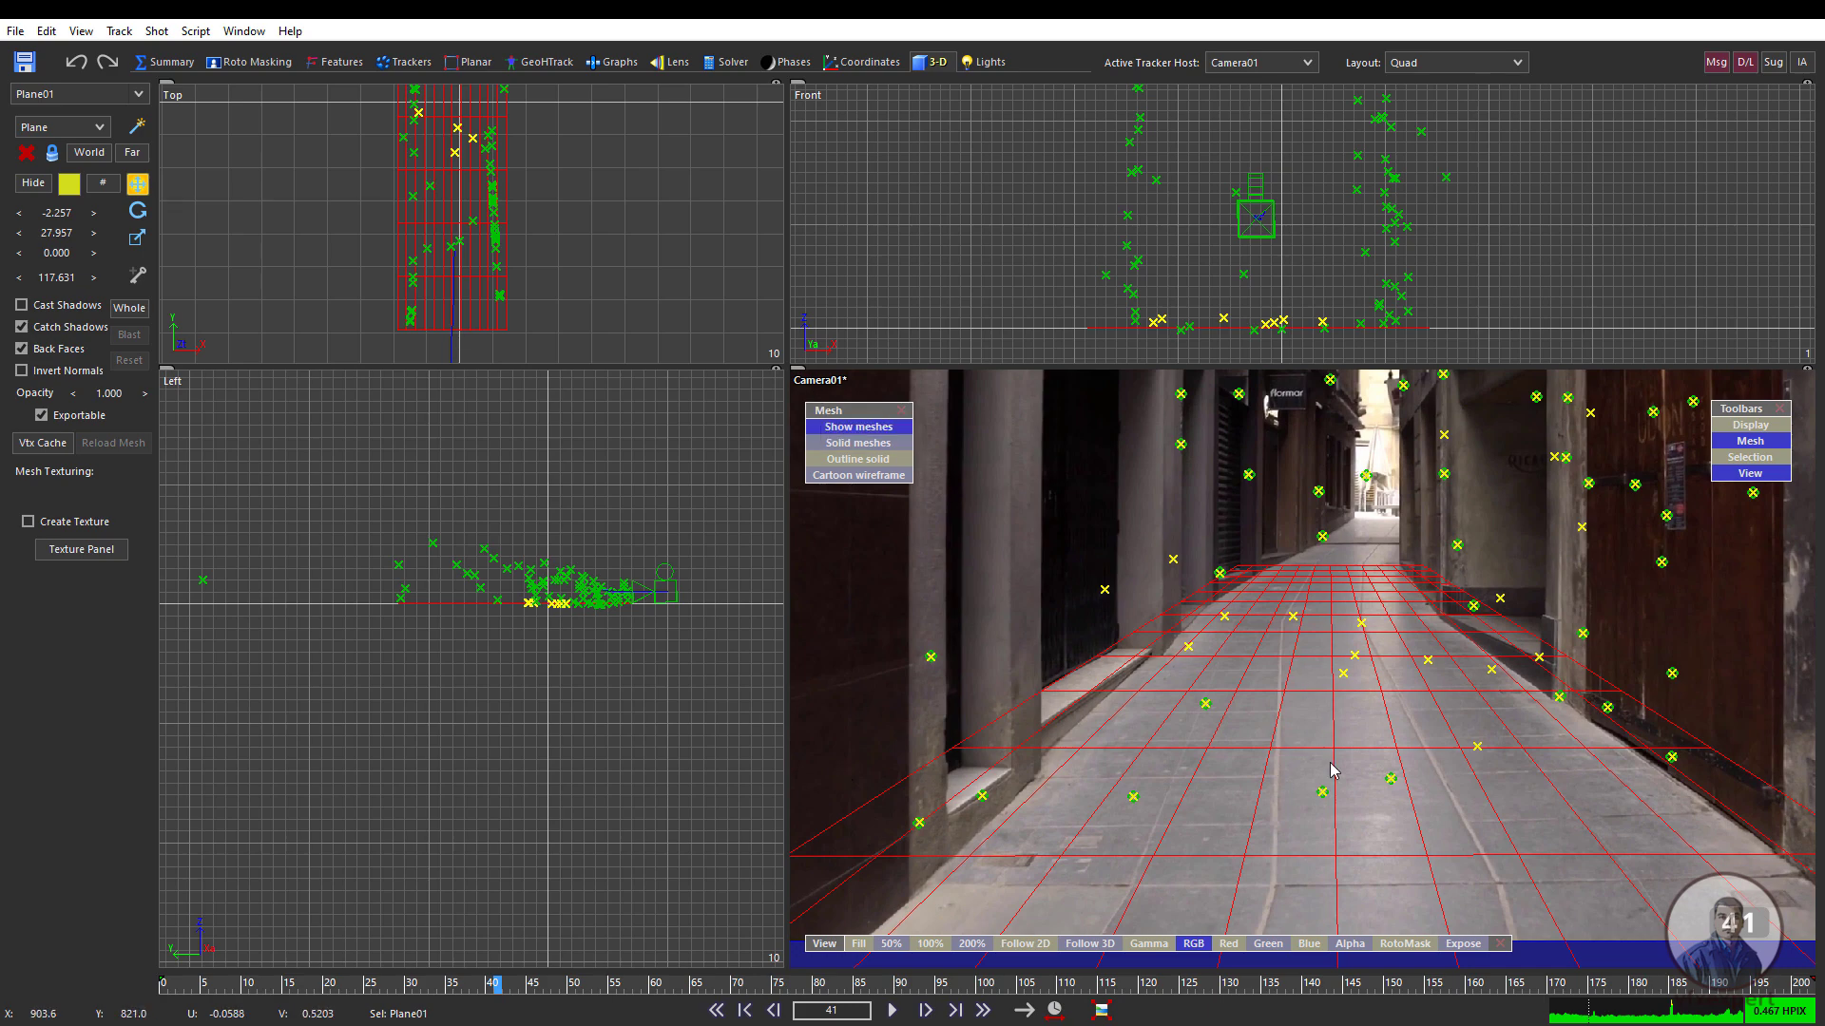
click(891, 1011)
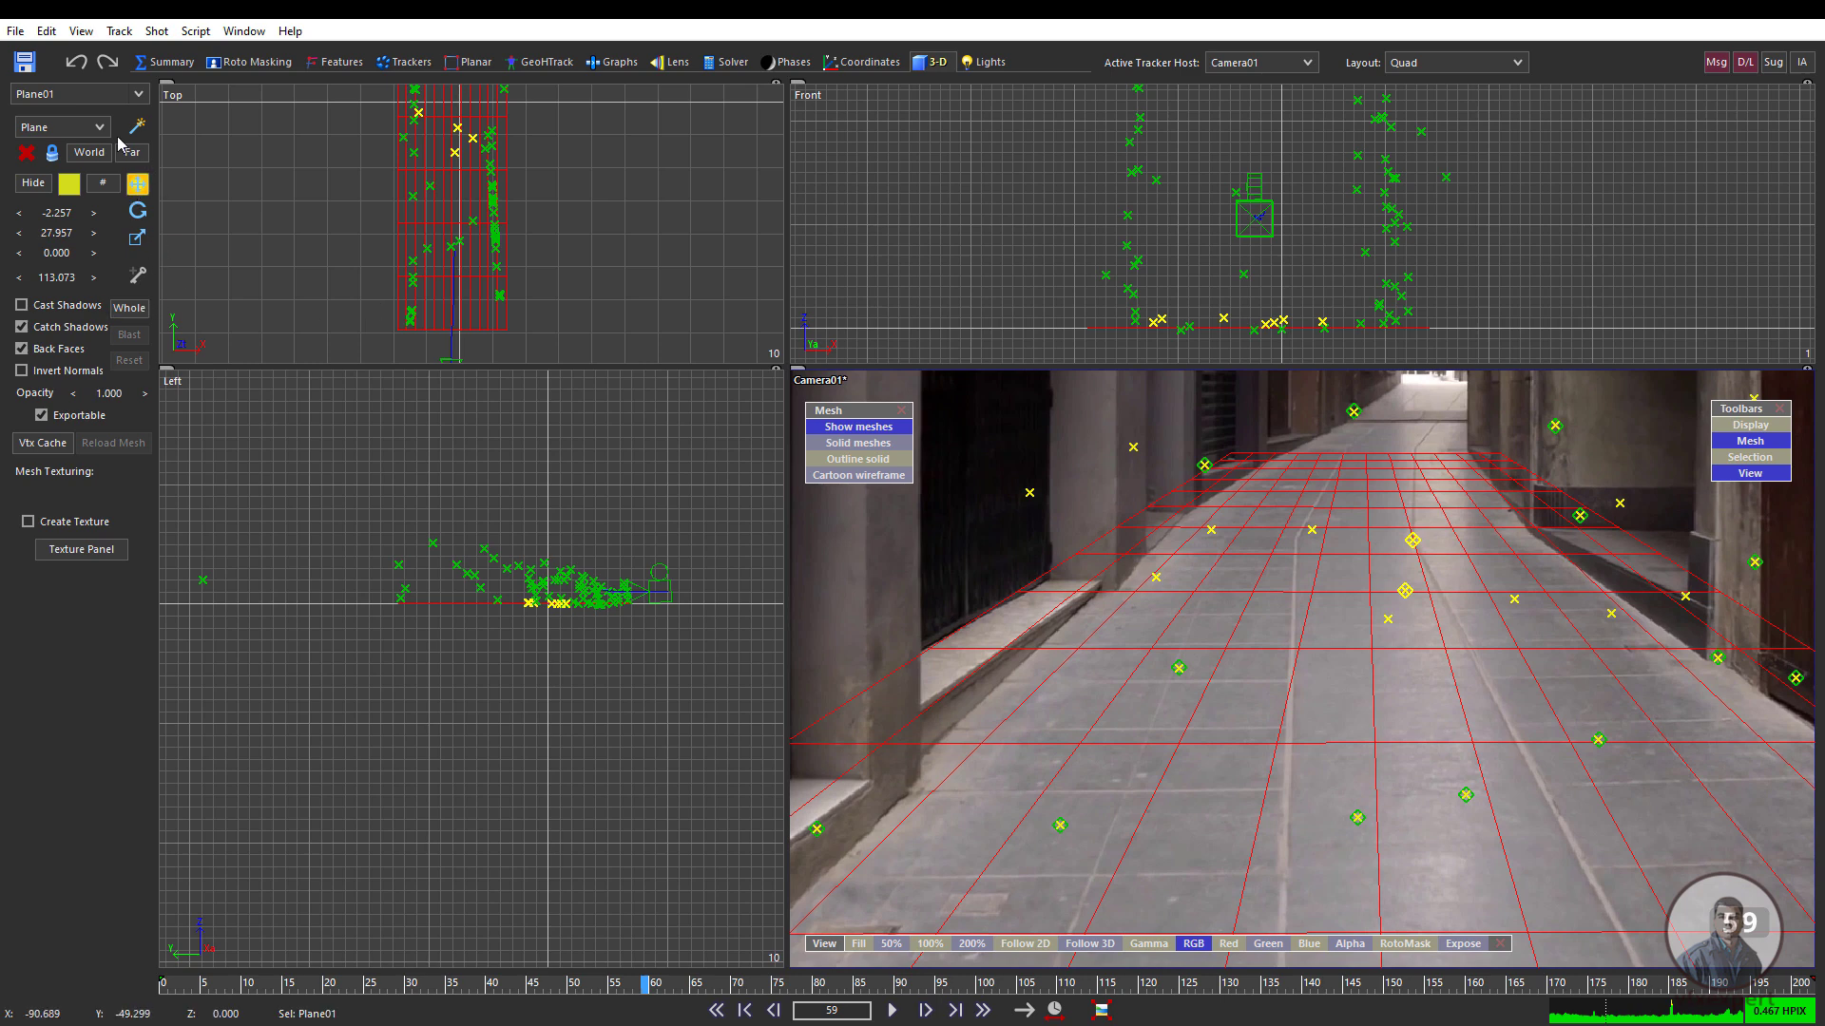
- Narrow the floor plane to an X scale of 24.967 so it fits the street's width
click(140, 238)
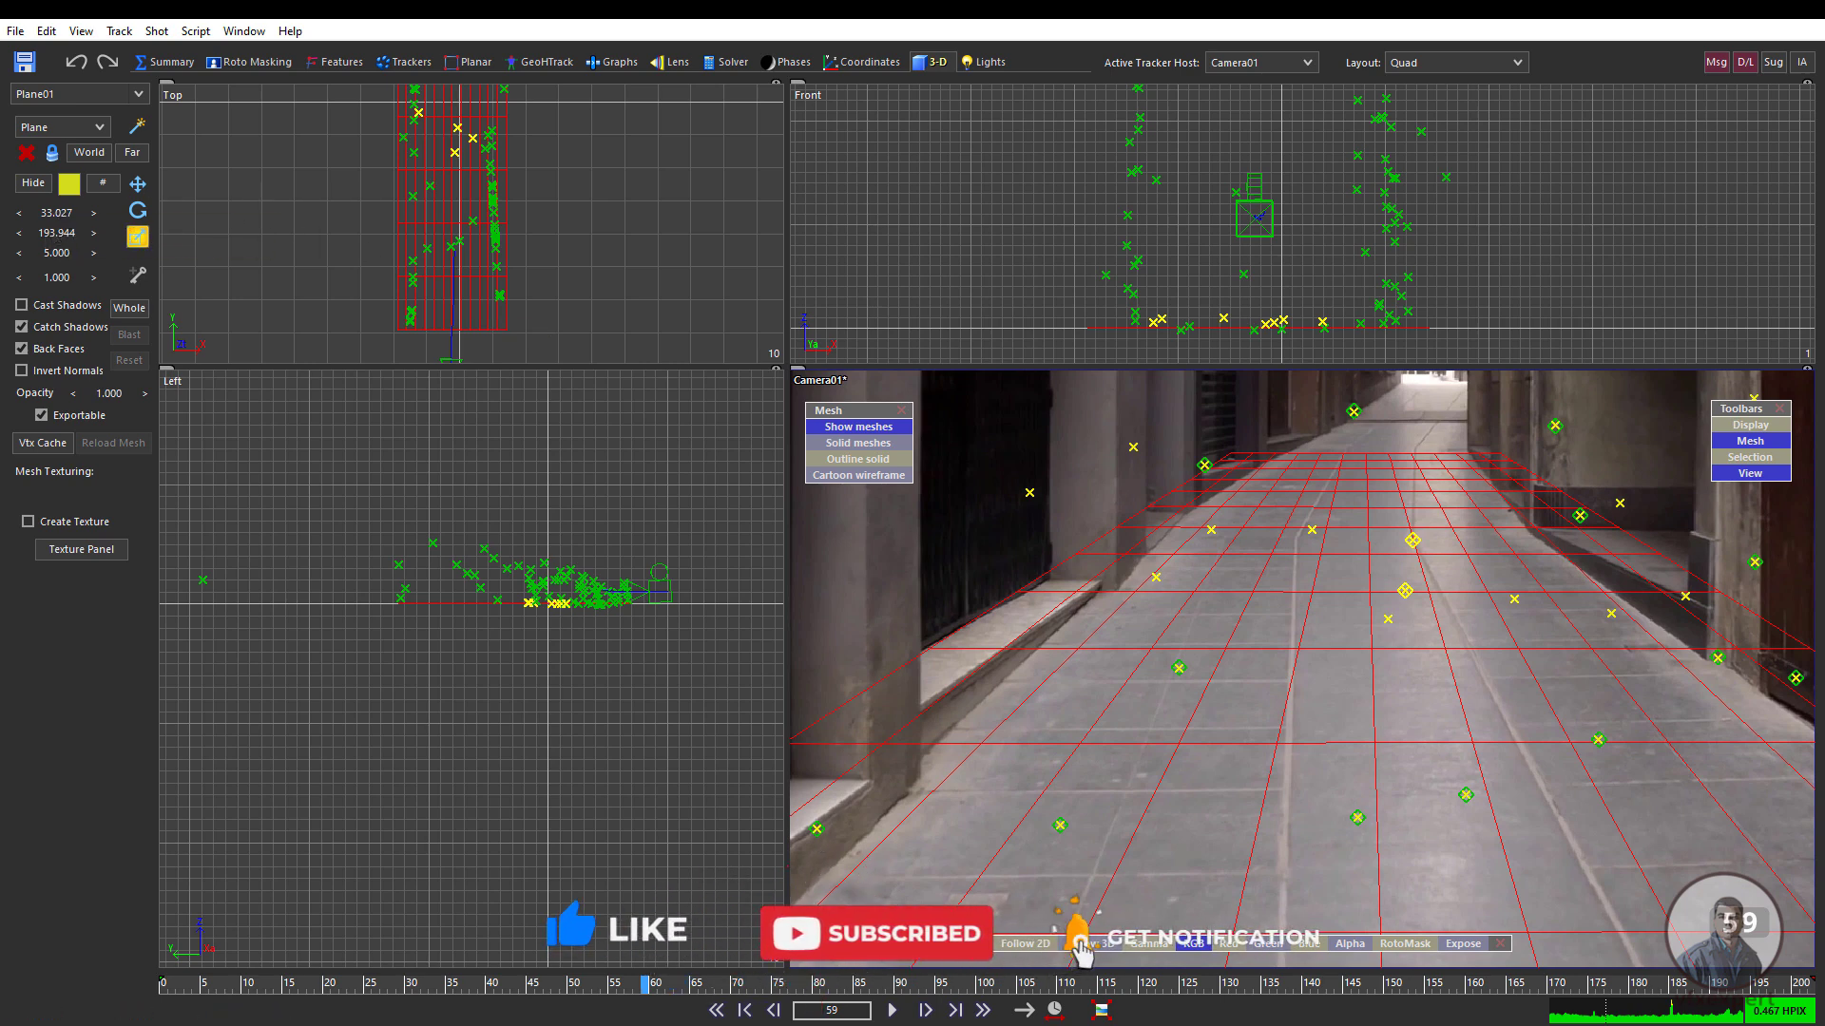
drag(57, 213, 43, 221)
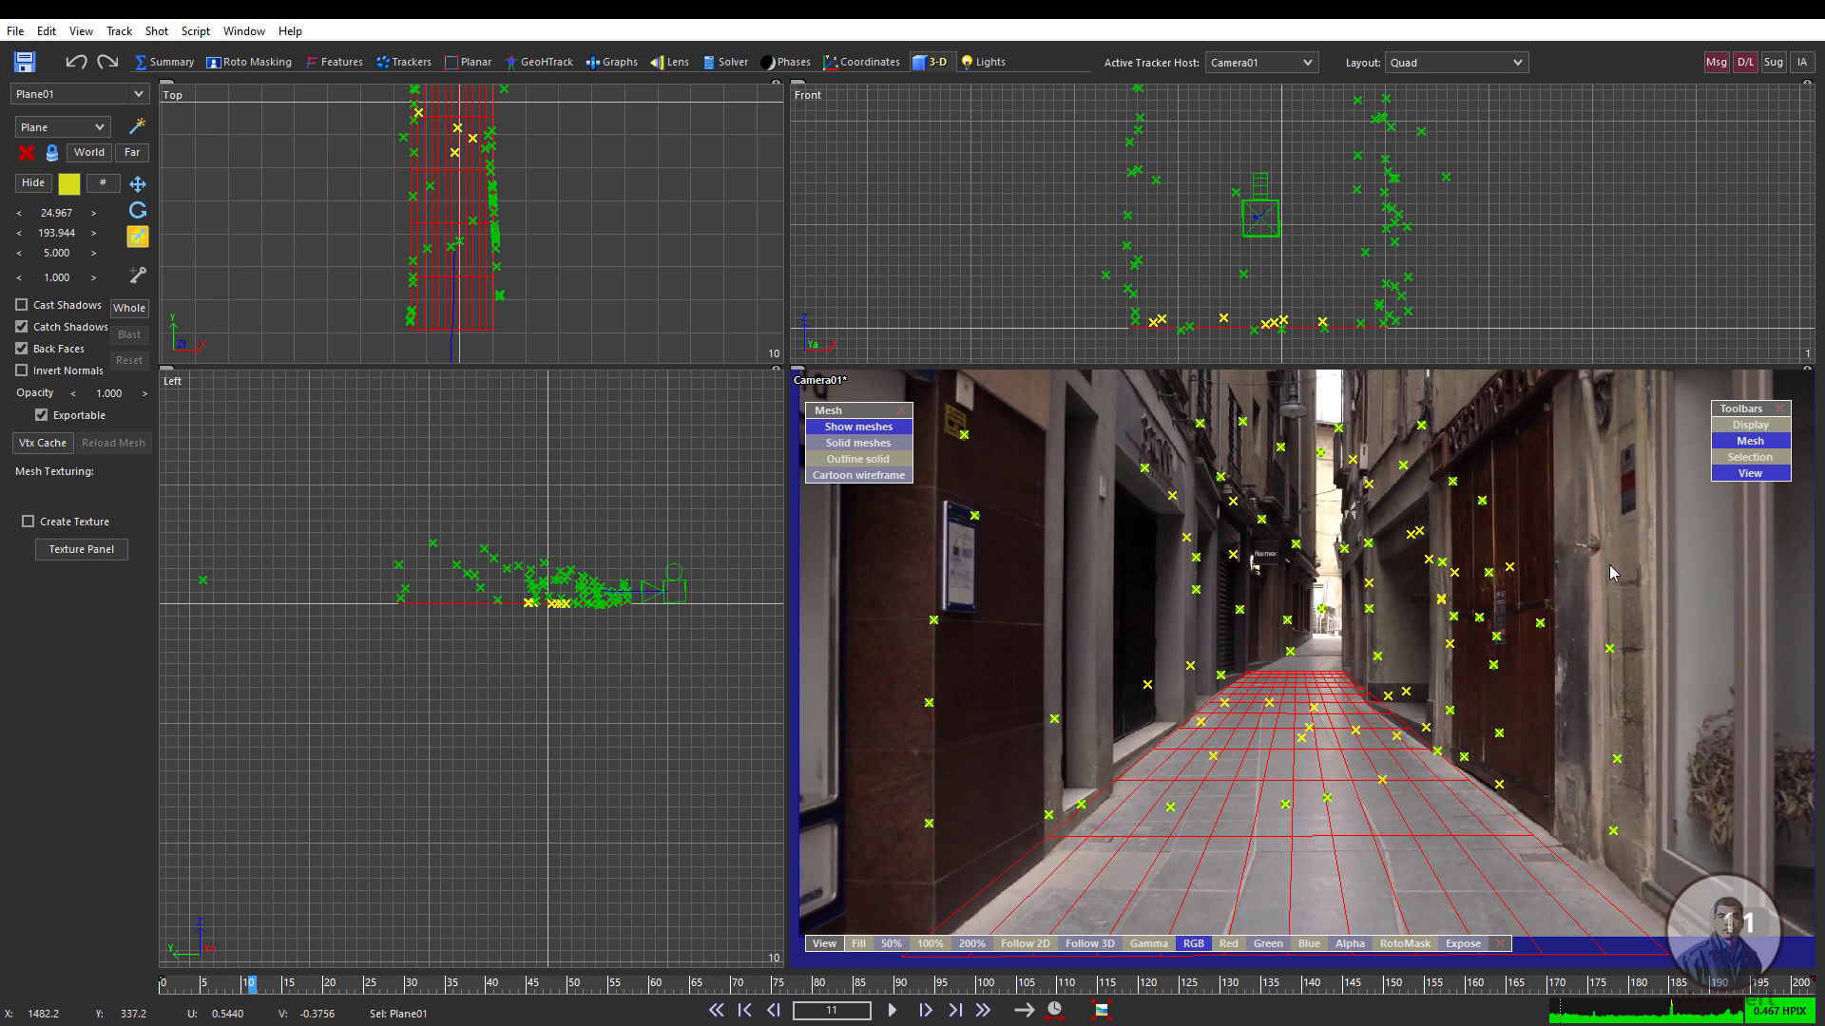
scroll(1569, 277, down, 2)
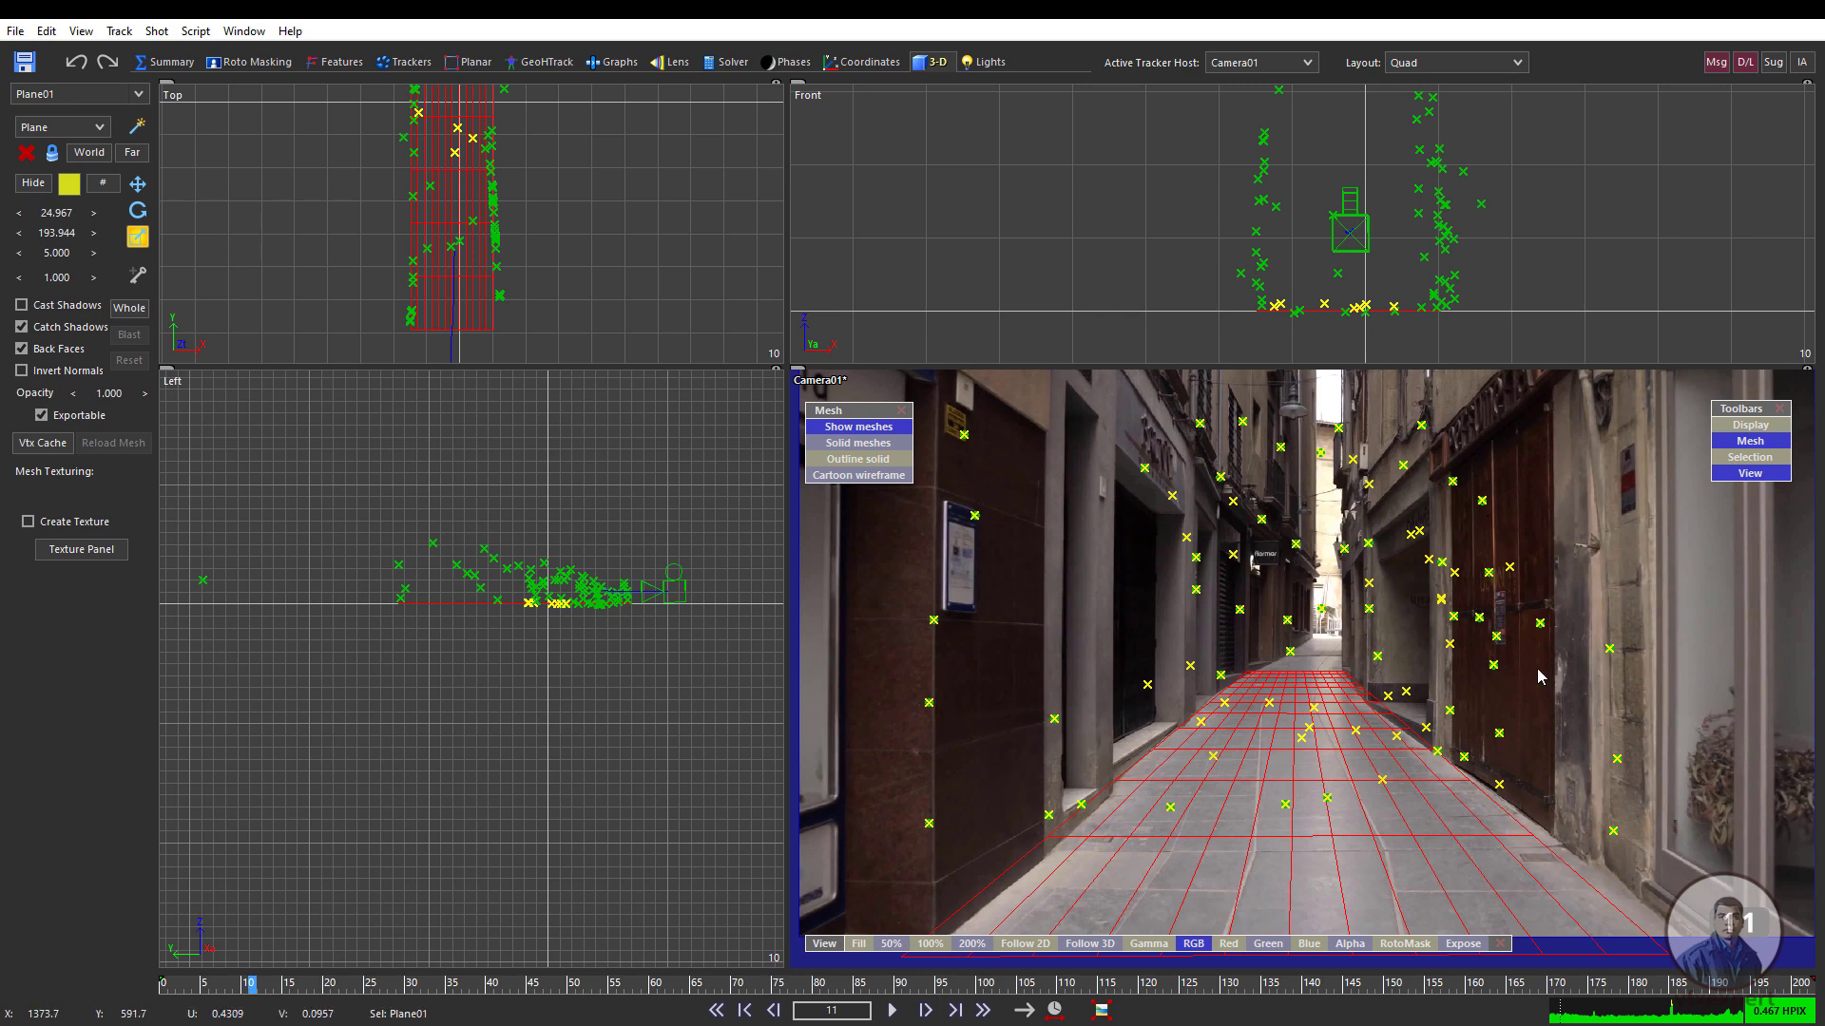
- Select the trackers on the wooden door in the camera view to locate that wall in the other views, and deselect them
mouse_move(1521, 500)
mouse_down()
mouse_move(1432, 484)
mouse_move(1393, 540)
mouse_move(1459, 769)
mouse_move(1492, 791)
mouse_move(1535, 798)
mouse_move(1570, 628)
mouse_up()
drag(1517, 492, 1520, 498)
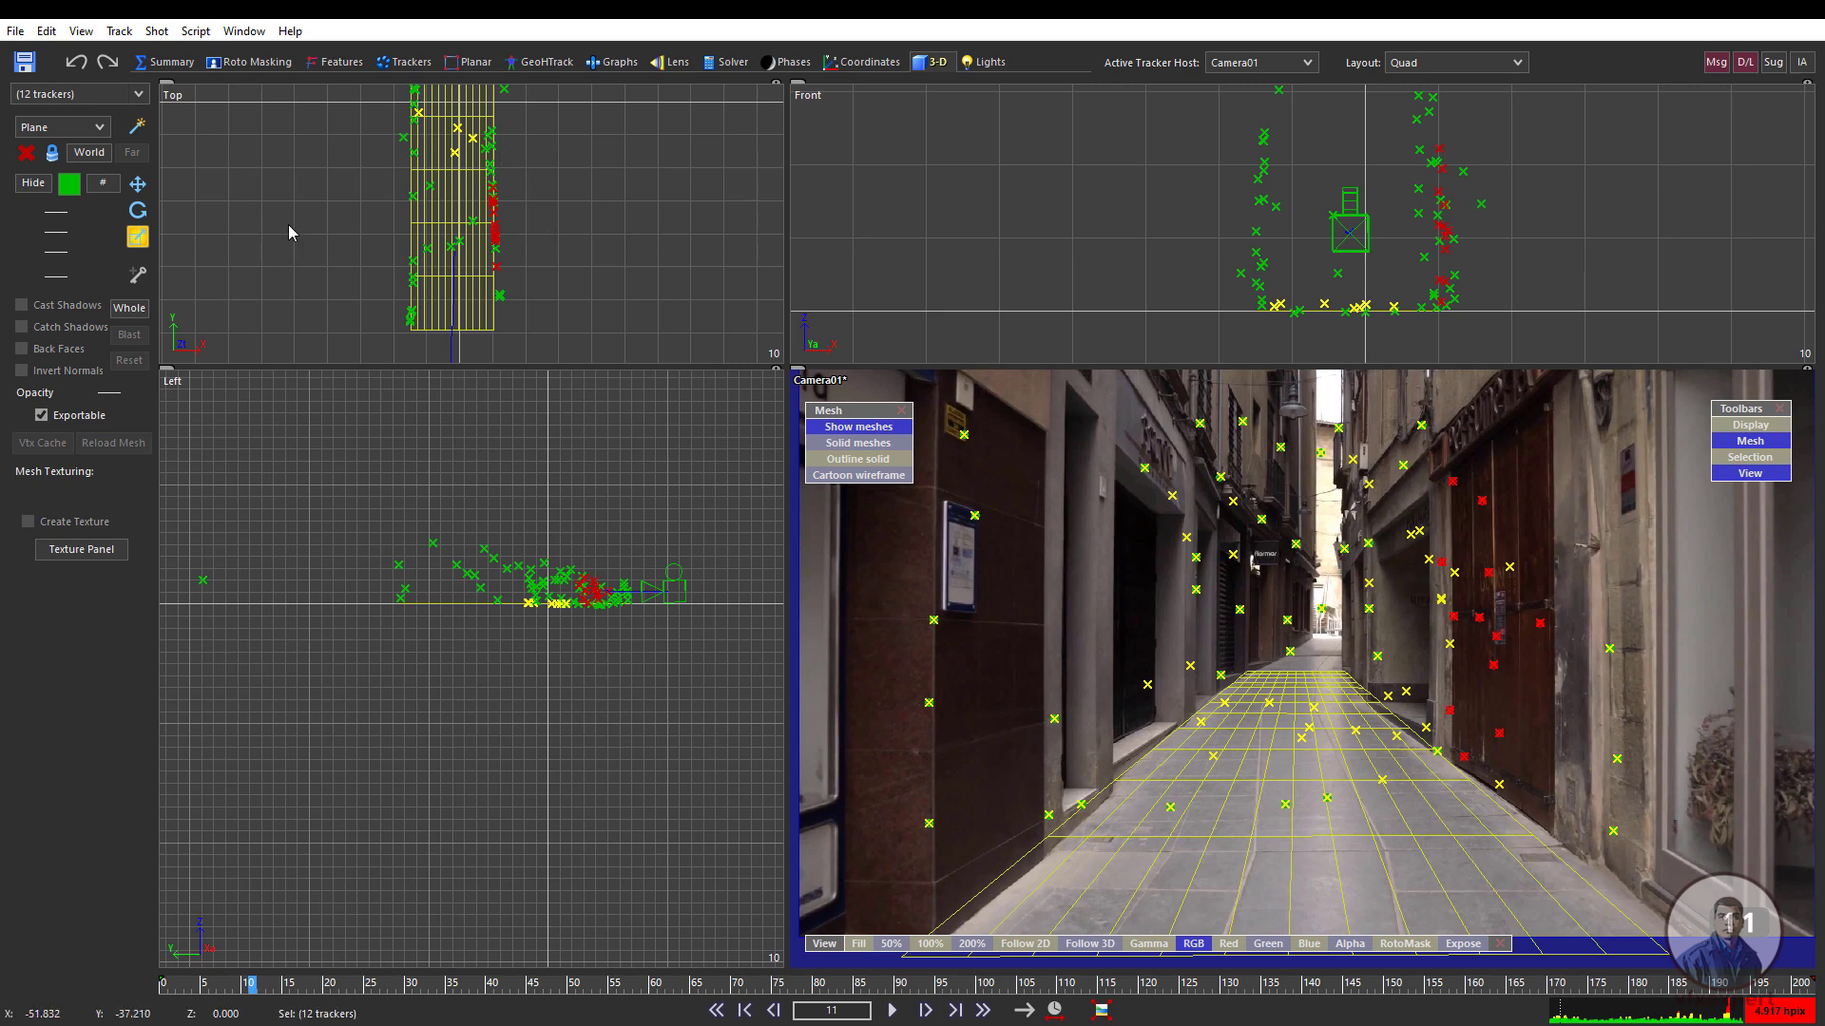
click(214, 190)
- Create an upright plane about 96 long and 193 high in the Left view and move it onto the wooden door's trackers
click(84, 129)
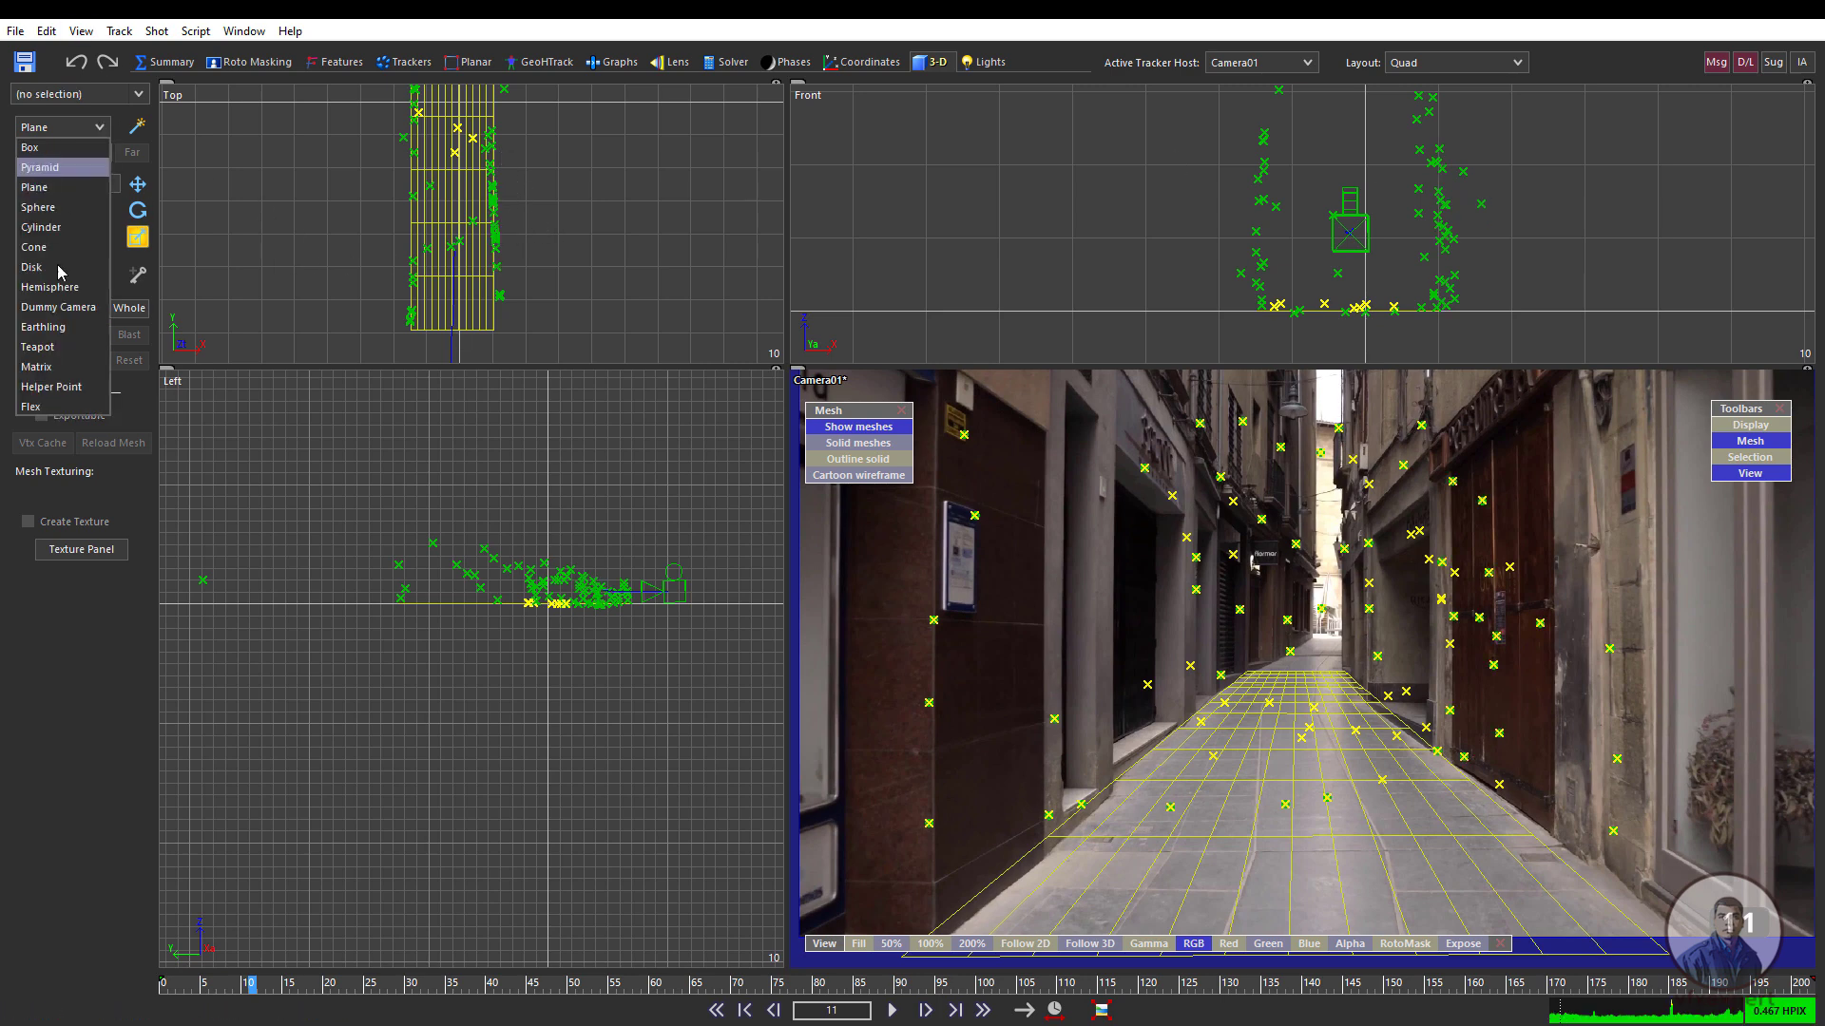
click(45, 189)
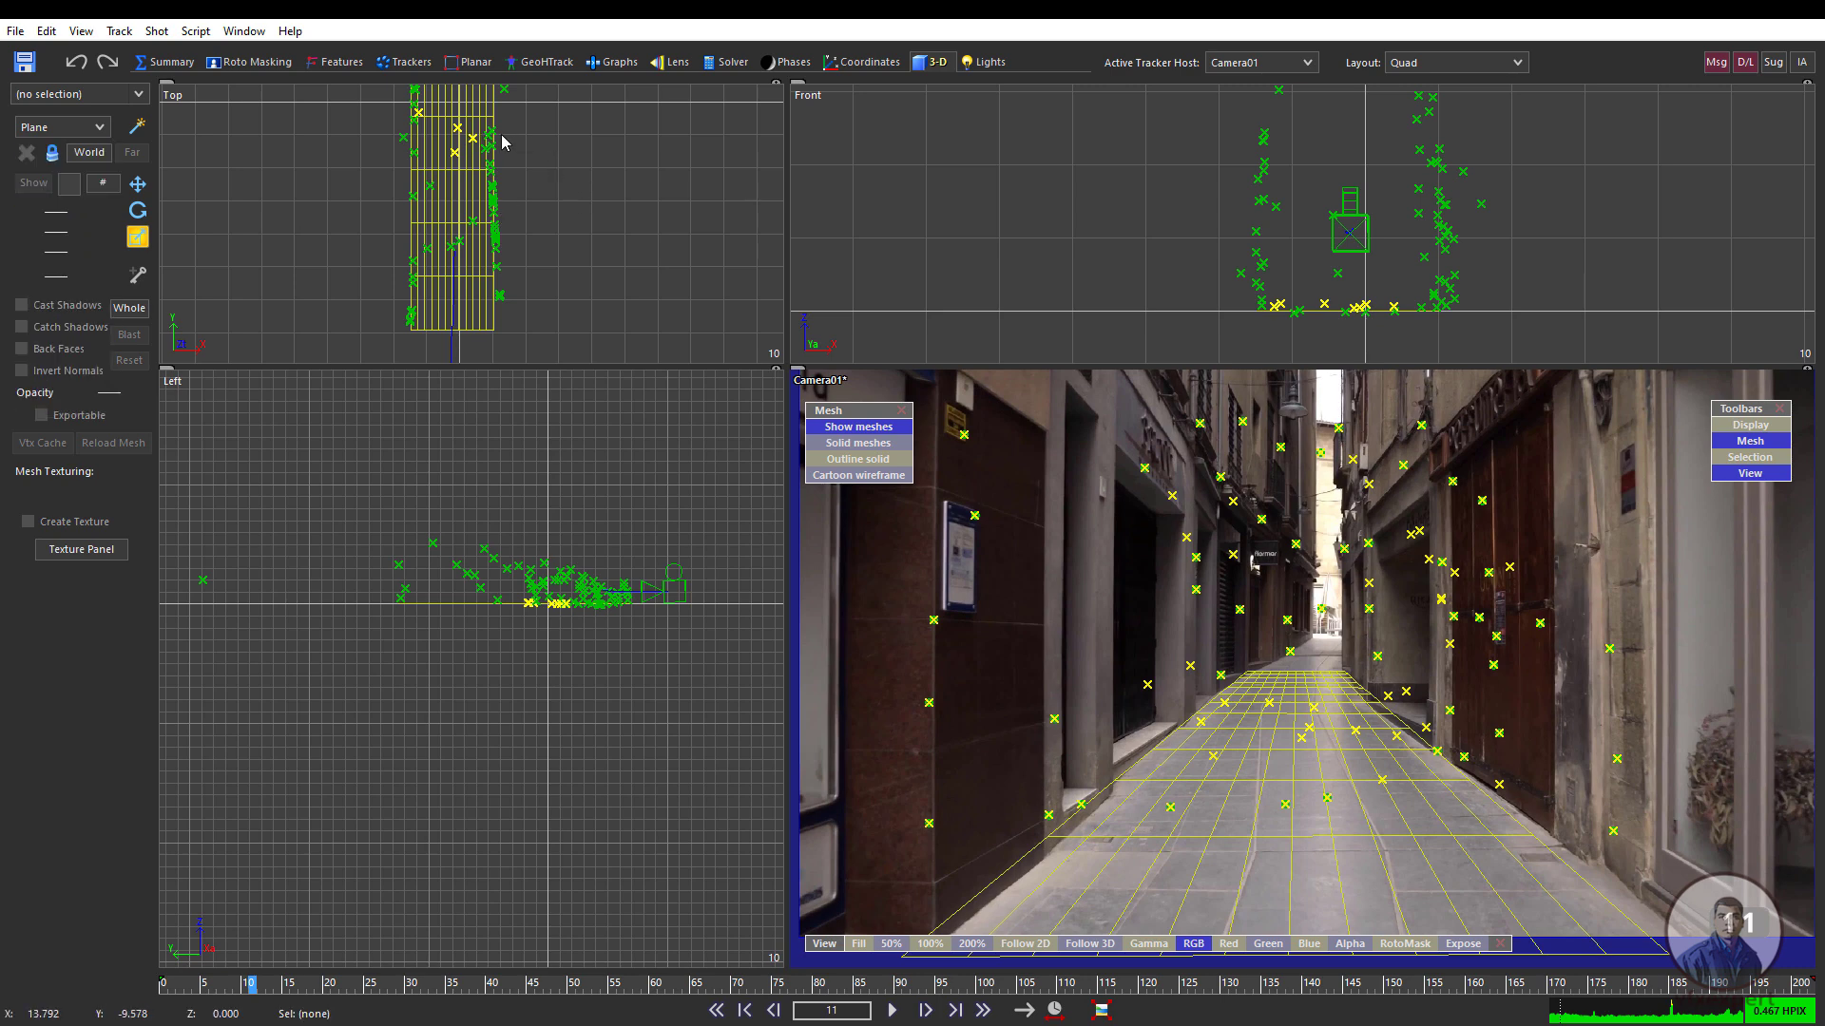
drag(590, 602, 705, 368)
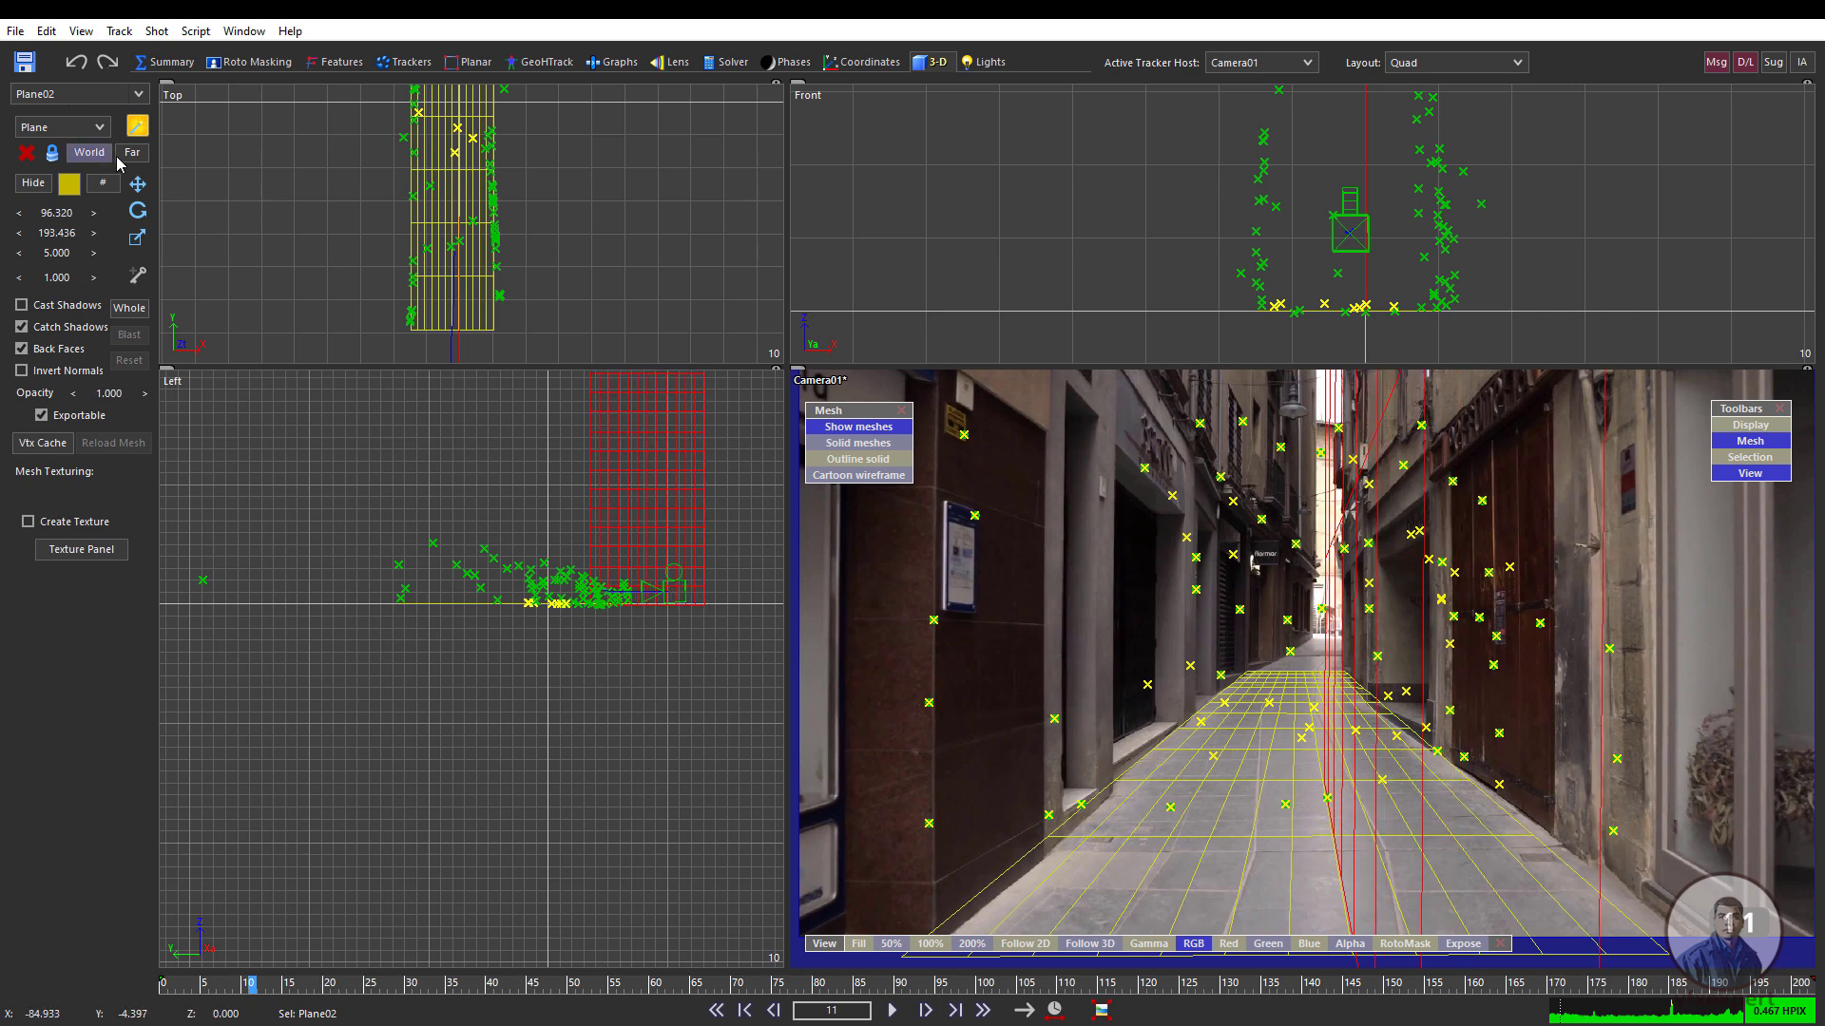
click(138, 184)
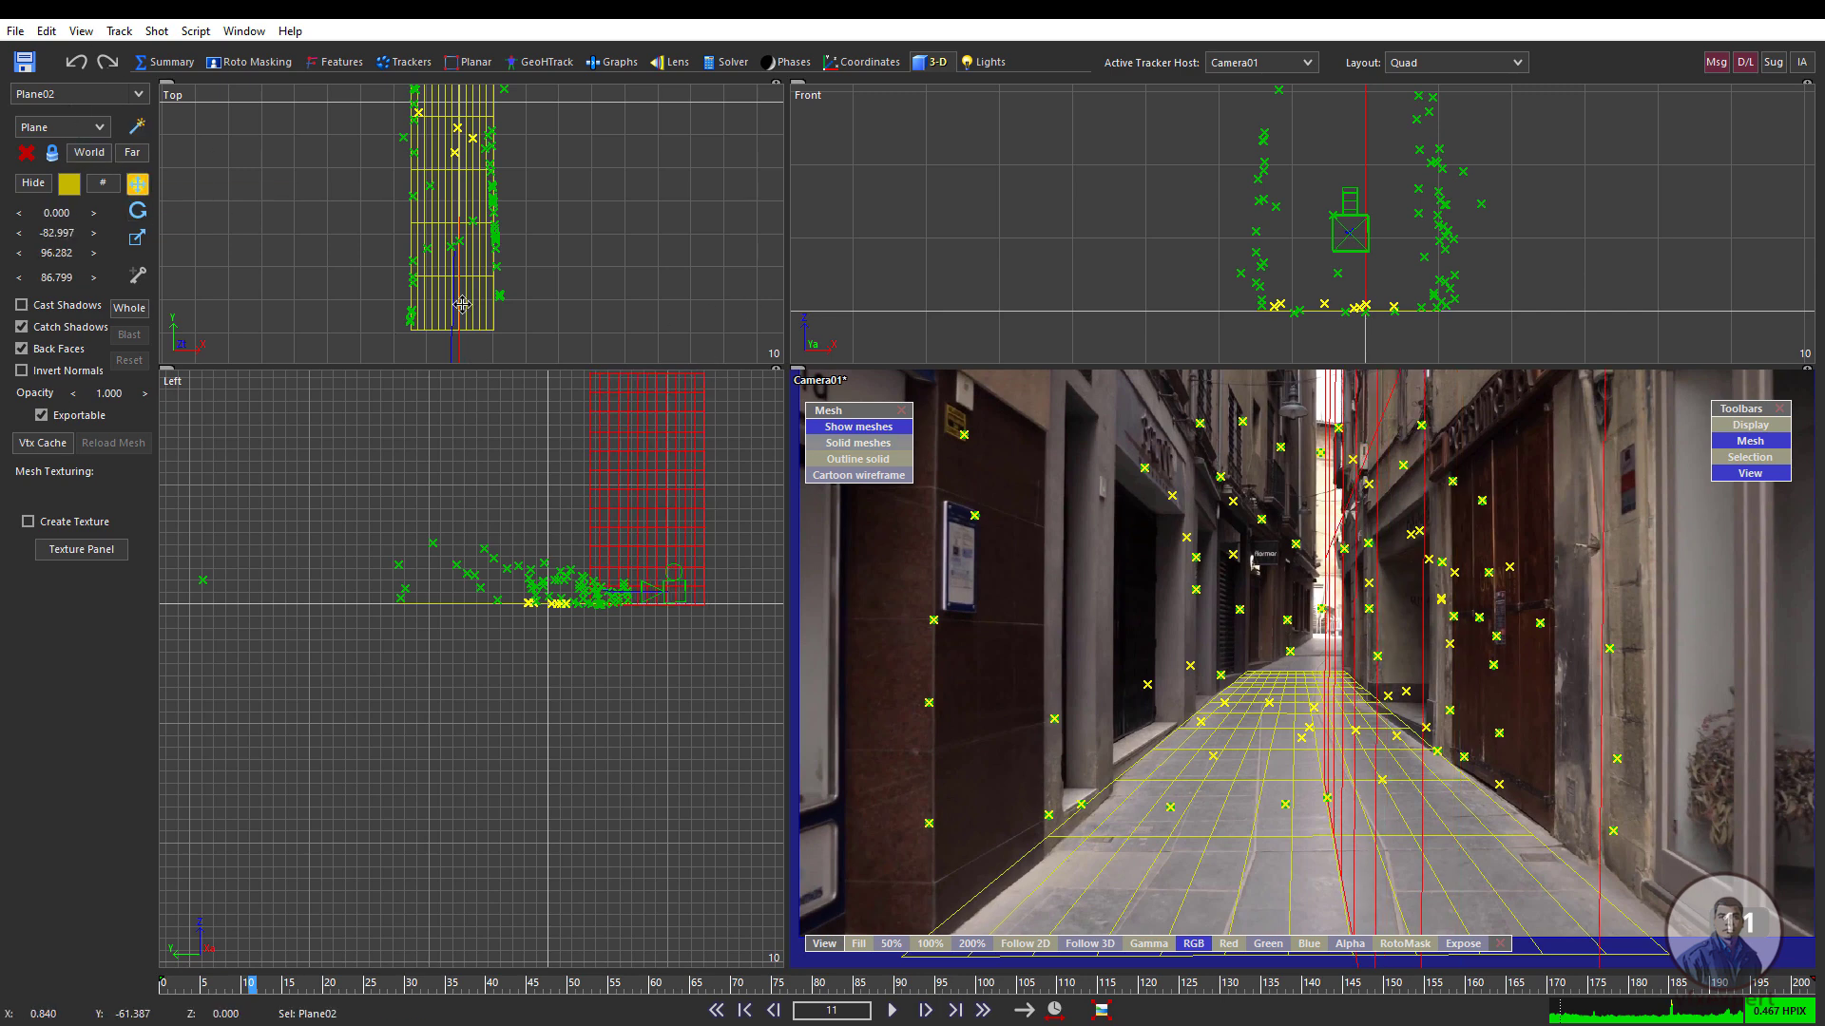
drag(460, 330, 495, 128)
- Enlarge the wall plane and shift it along the street so it spans the trackers on the door side, then deselect it
click(138, 237)
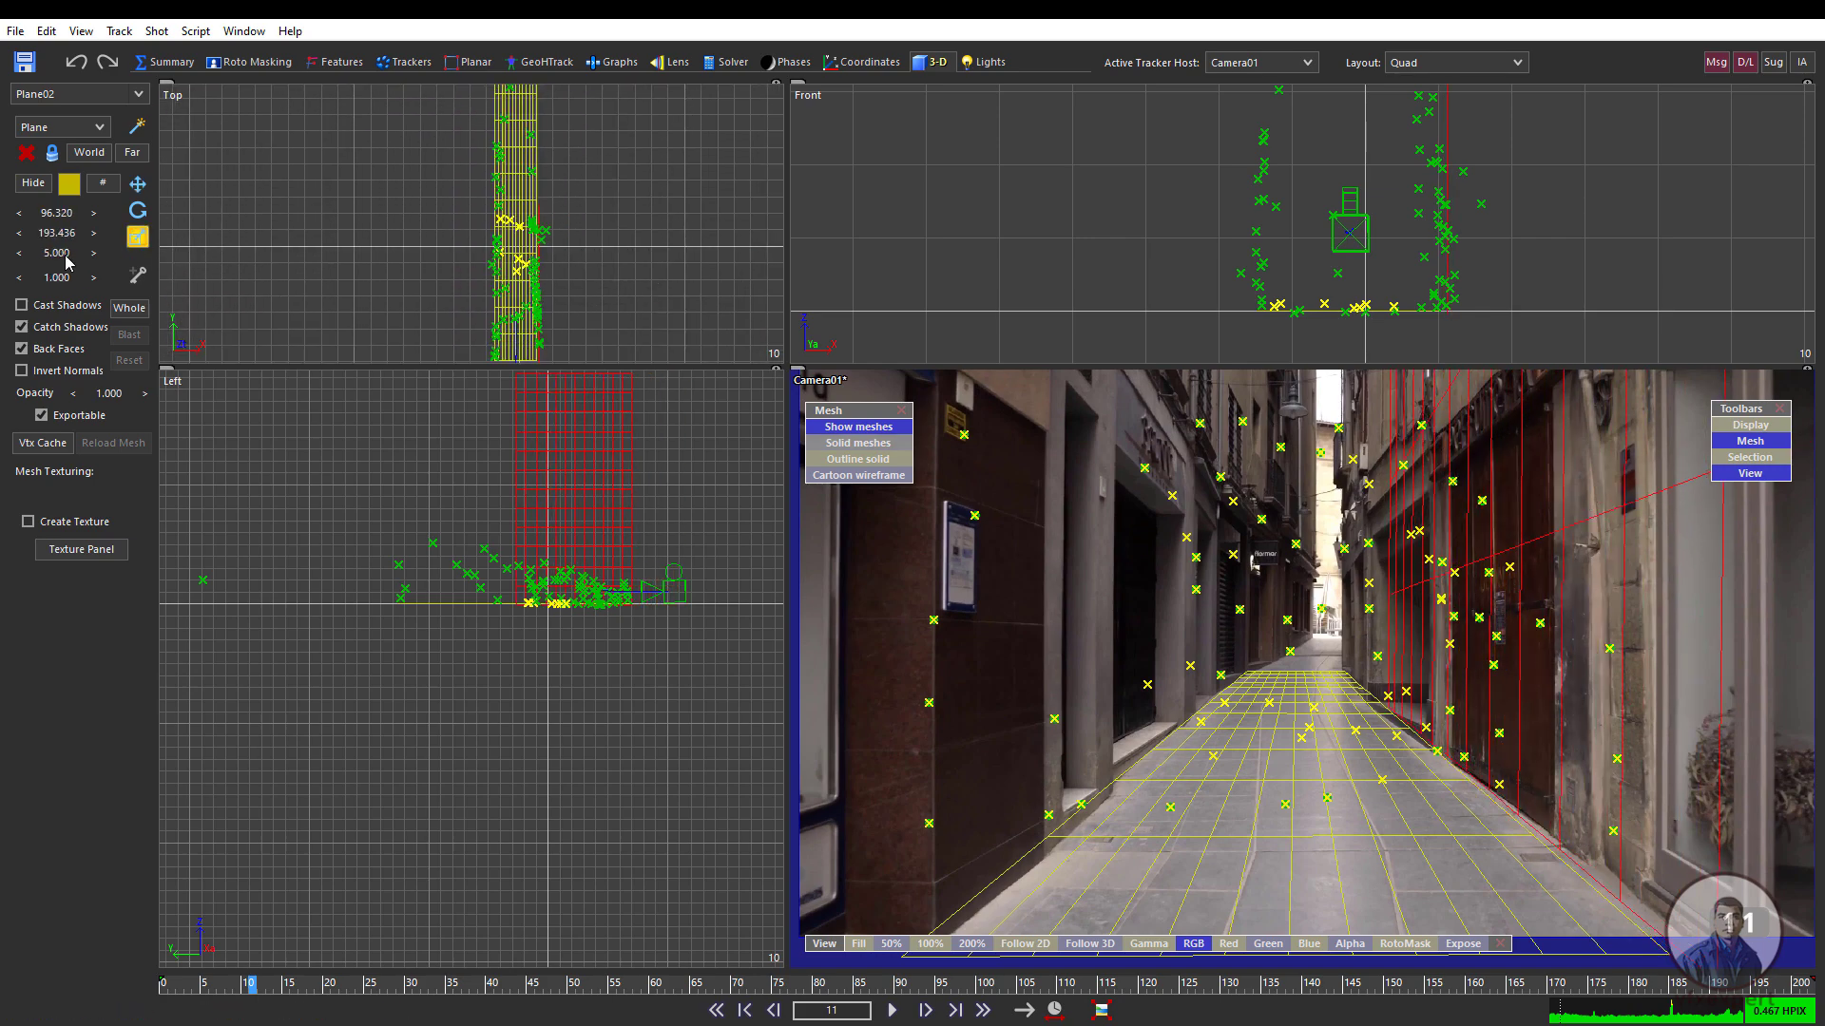
drag(241, 273, 183, 224)
click(138, 183)
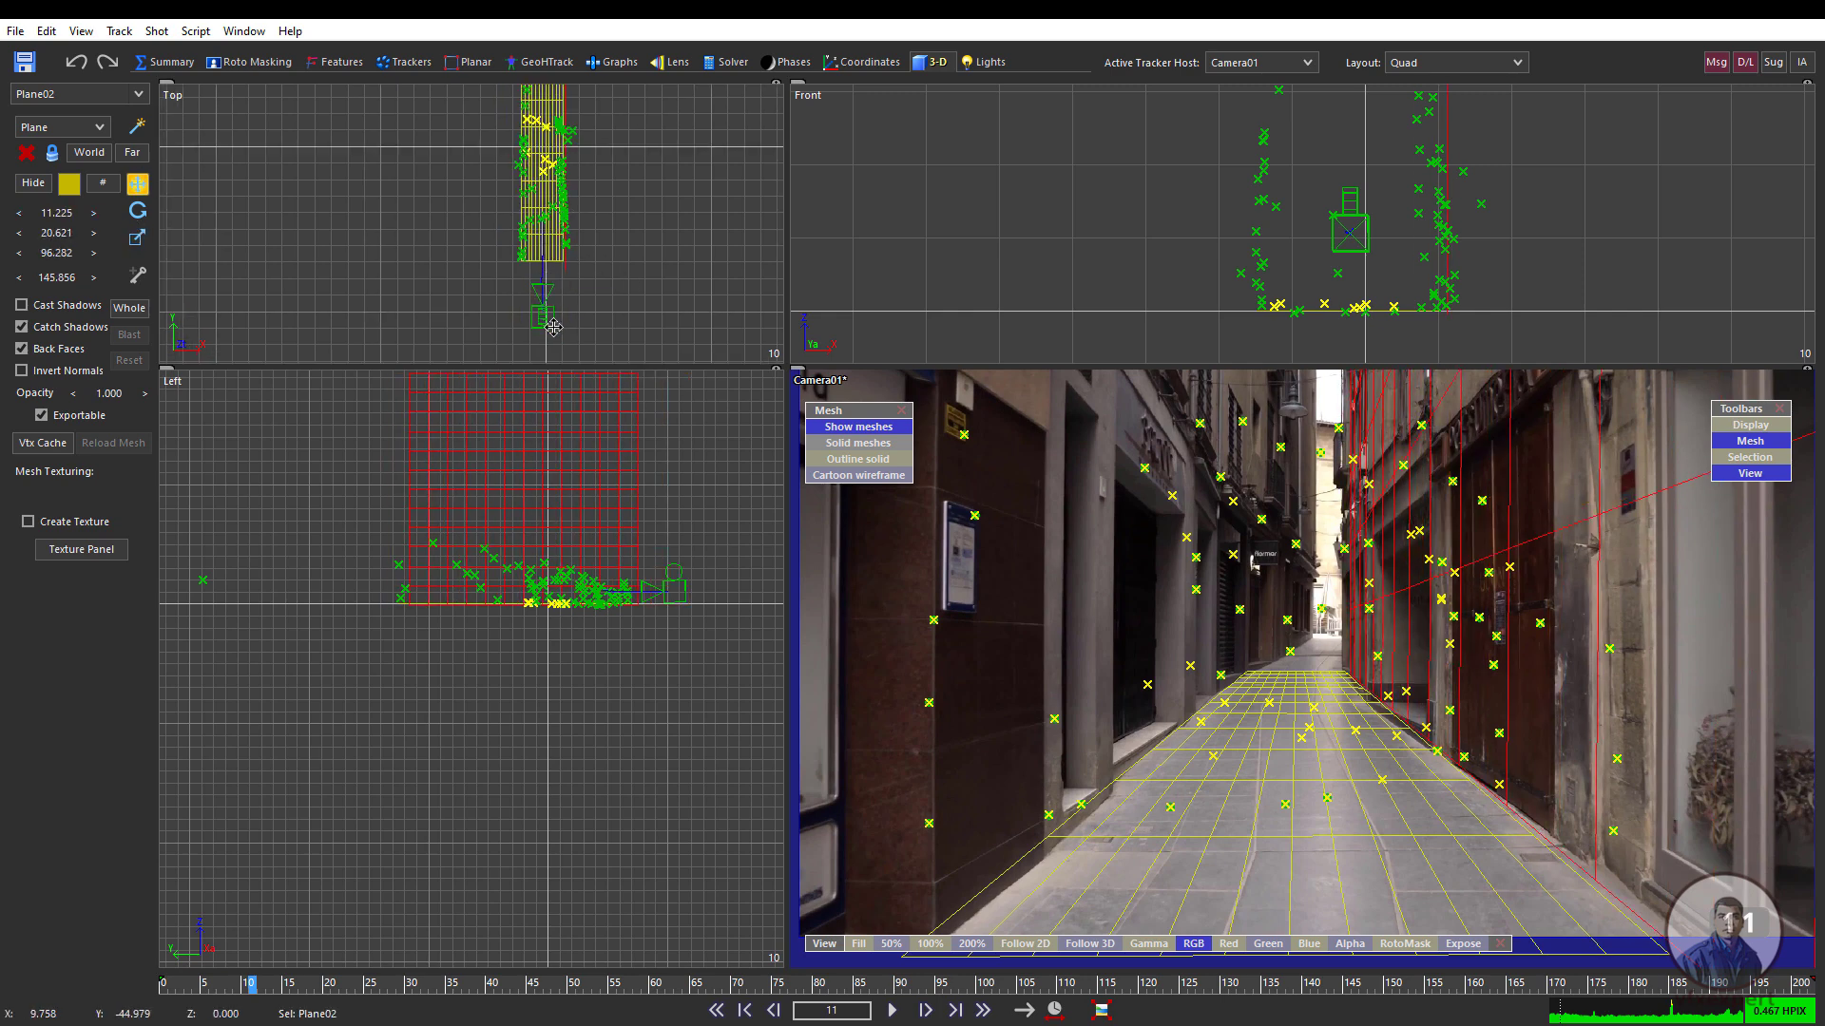
click(1056, 625)
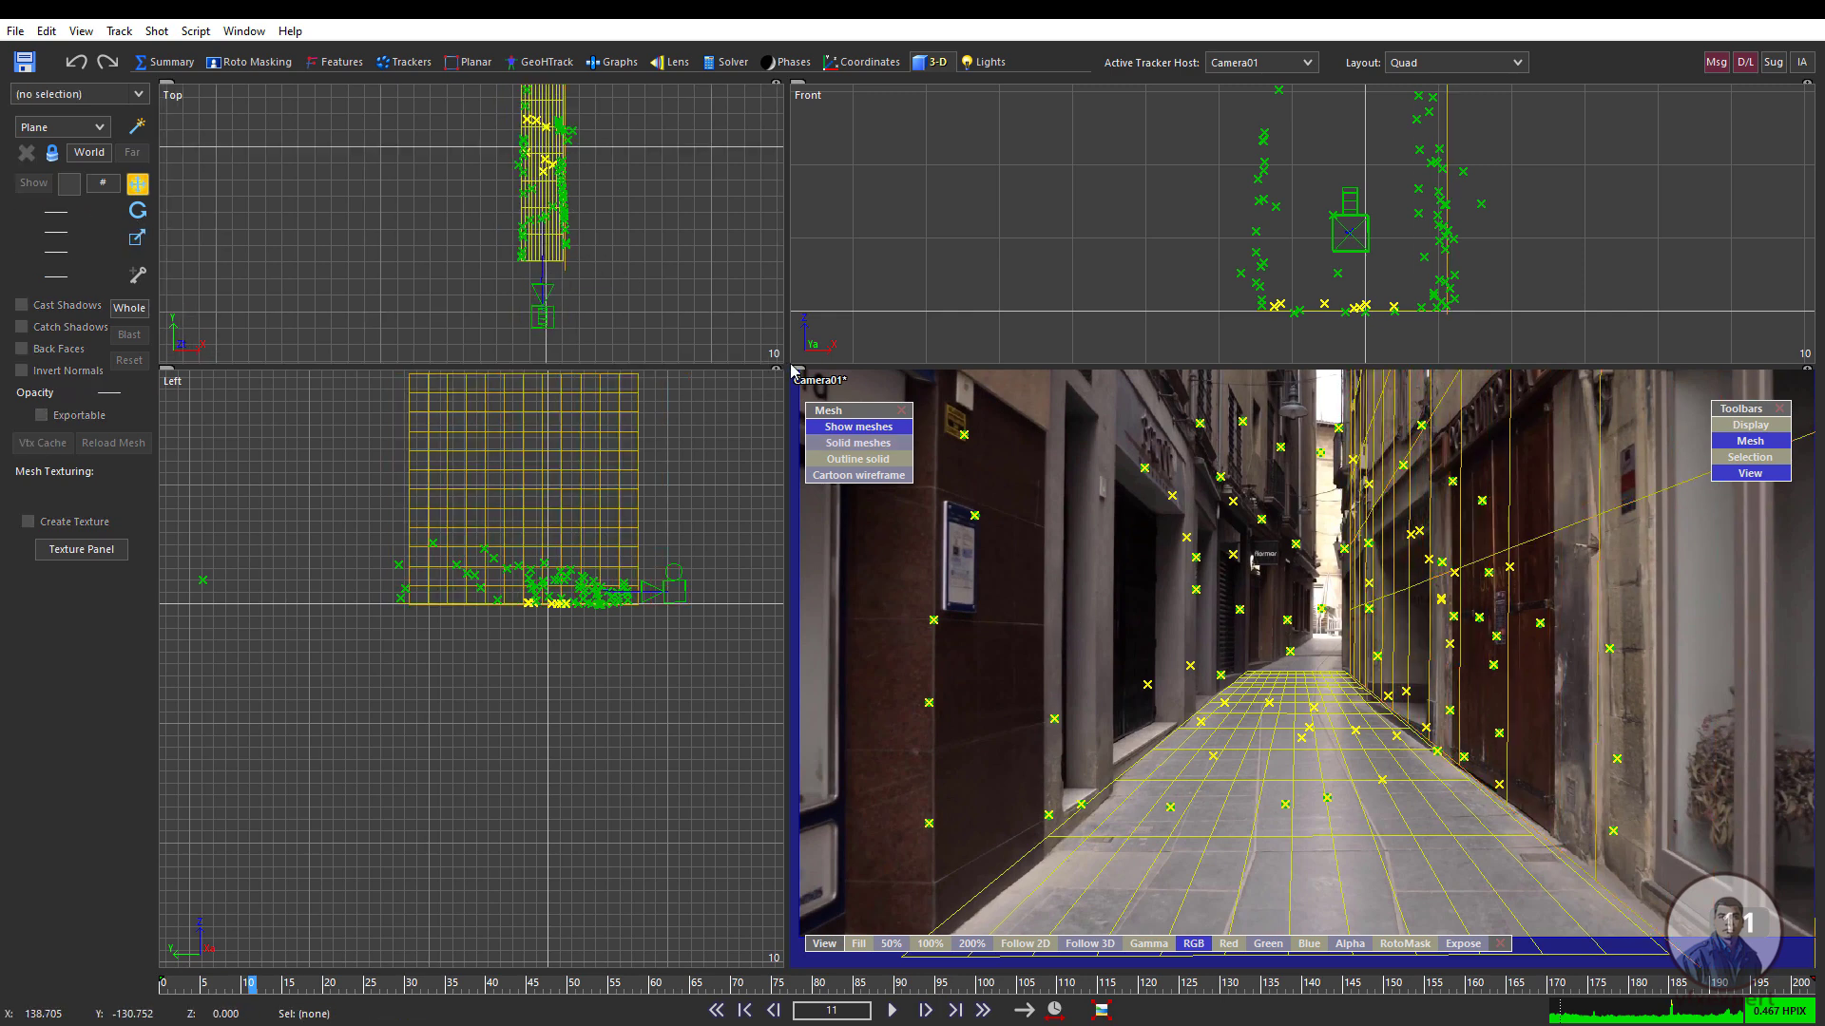
- Enlarge the camera view, play the shot from near its start to check the wall and floor planes, and return to frame 0
drag(785, 367, 758, 311)
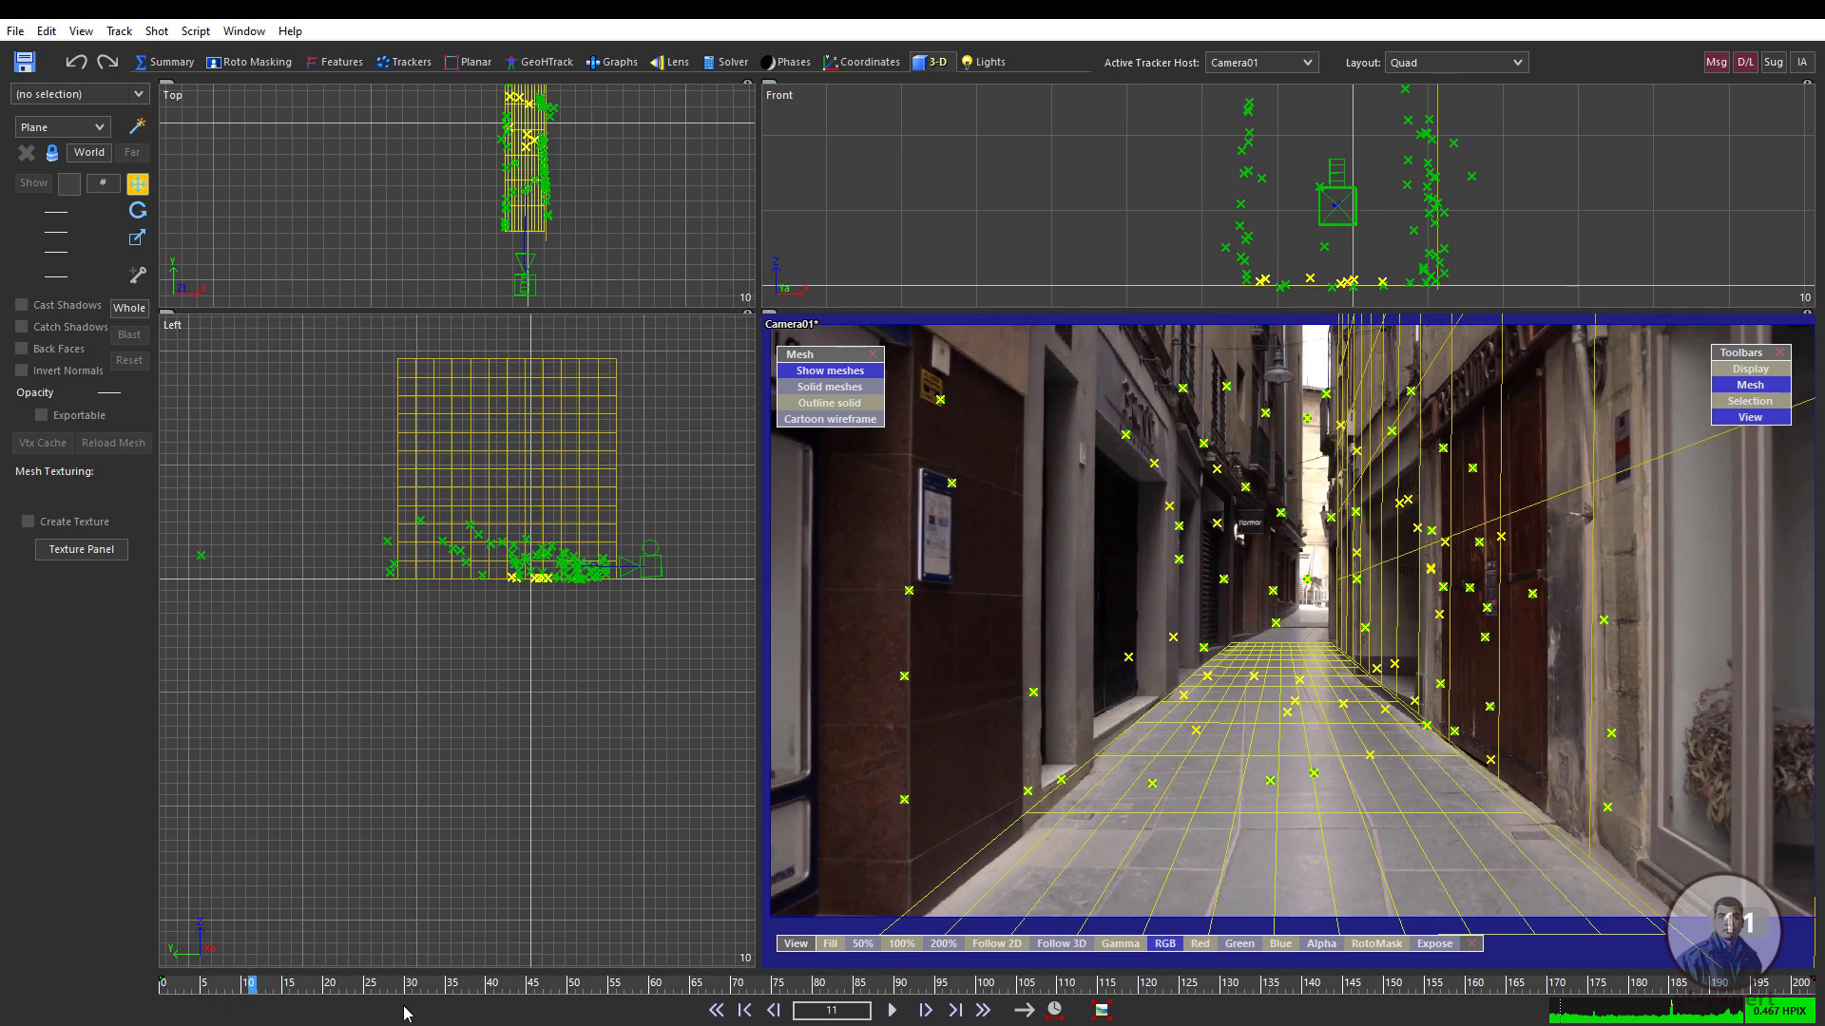
click(178, 987)
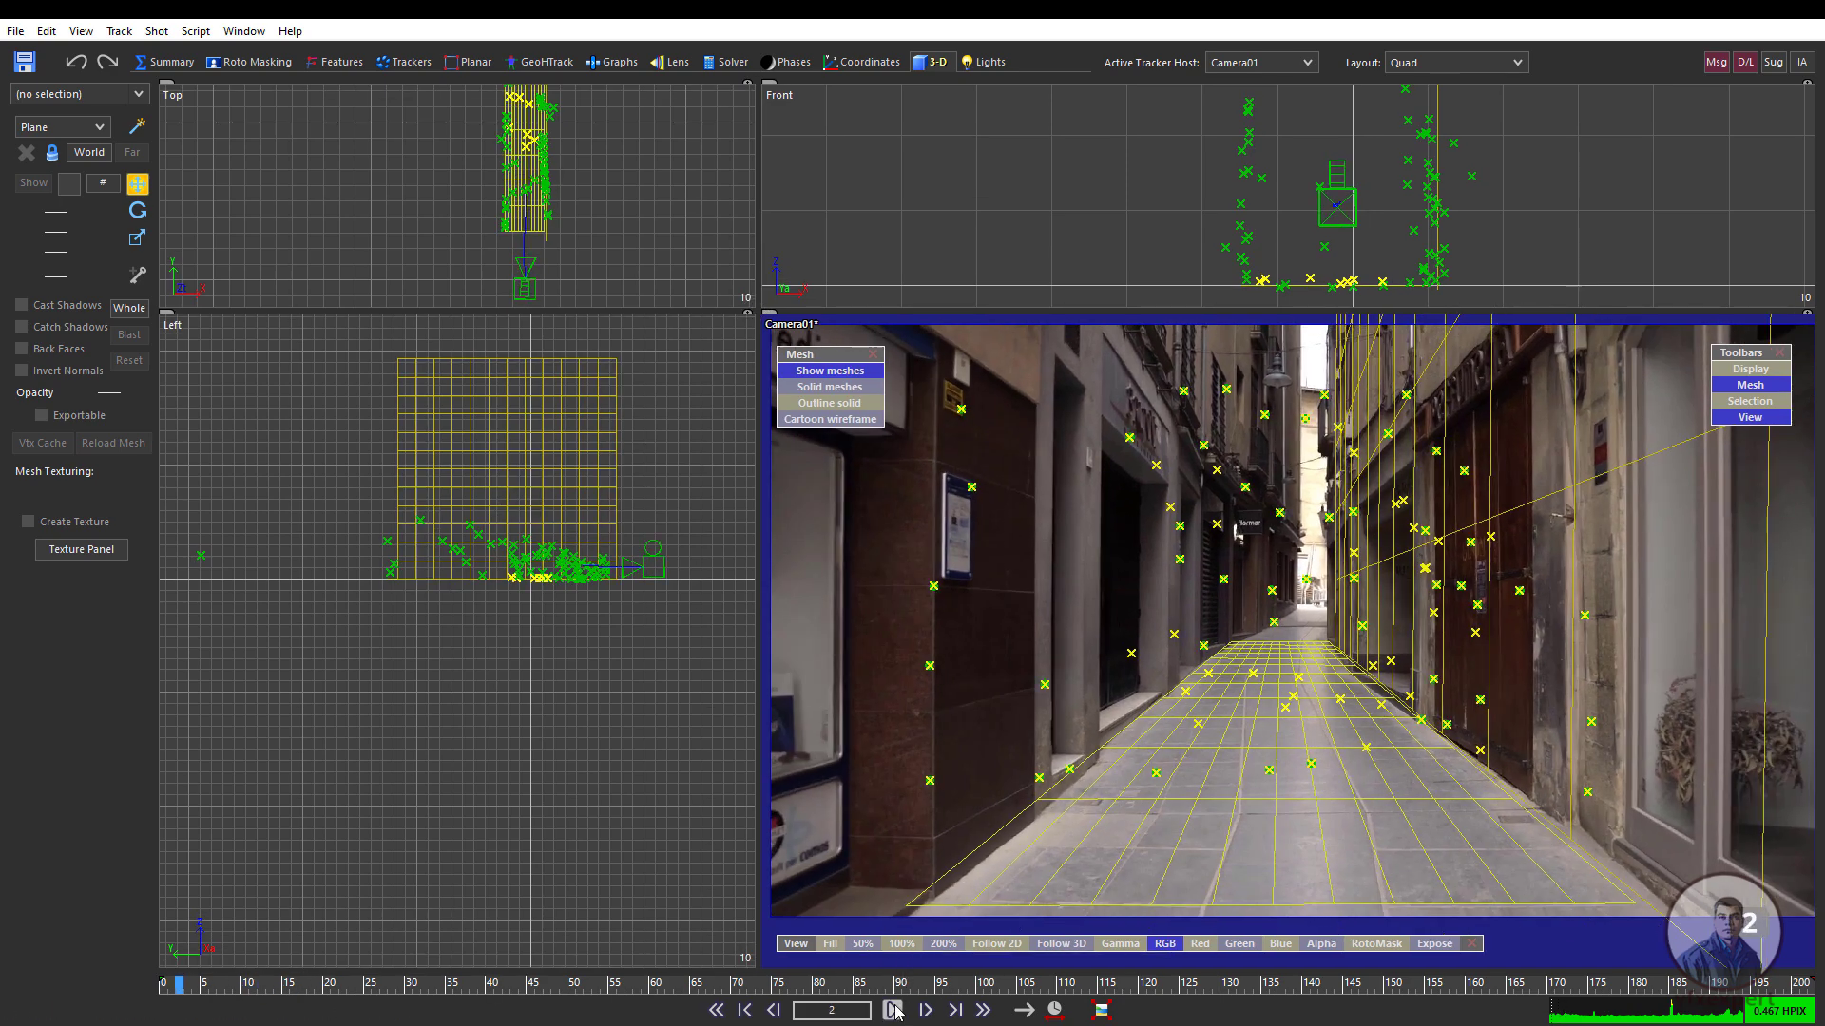
click(893, 1010)
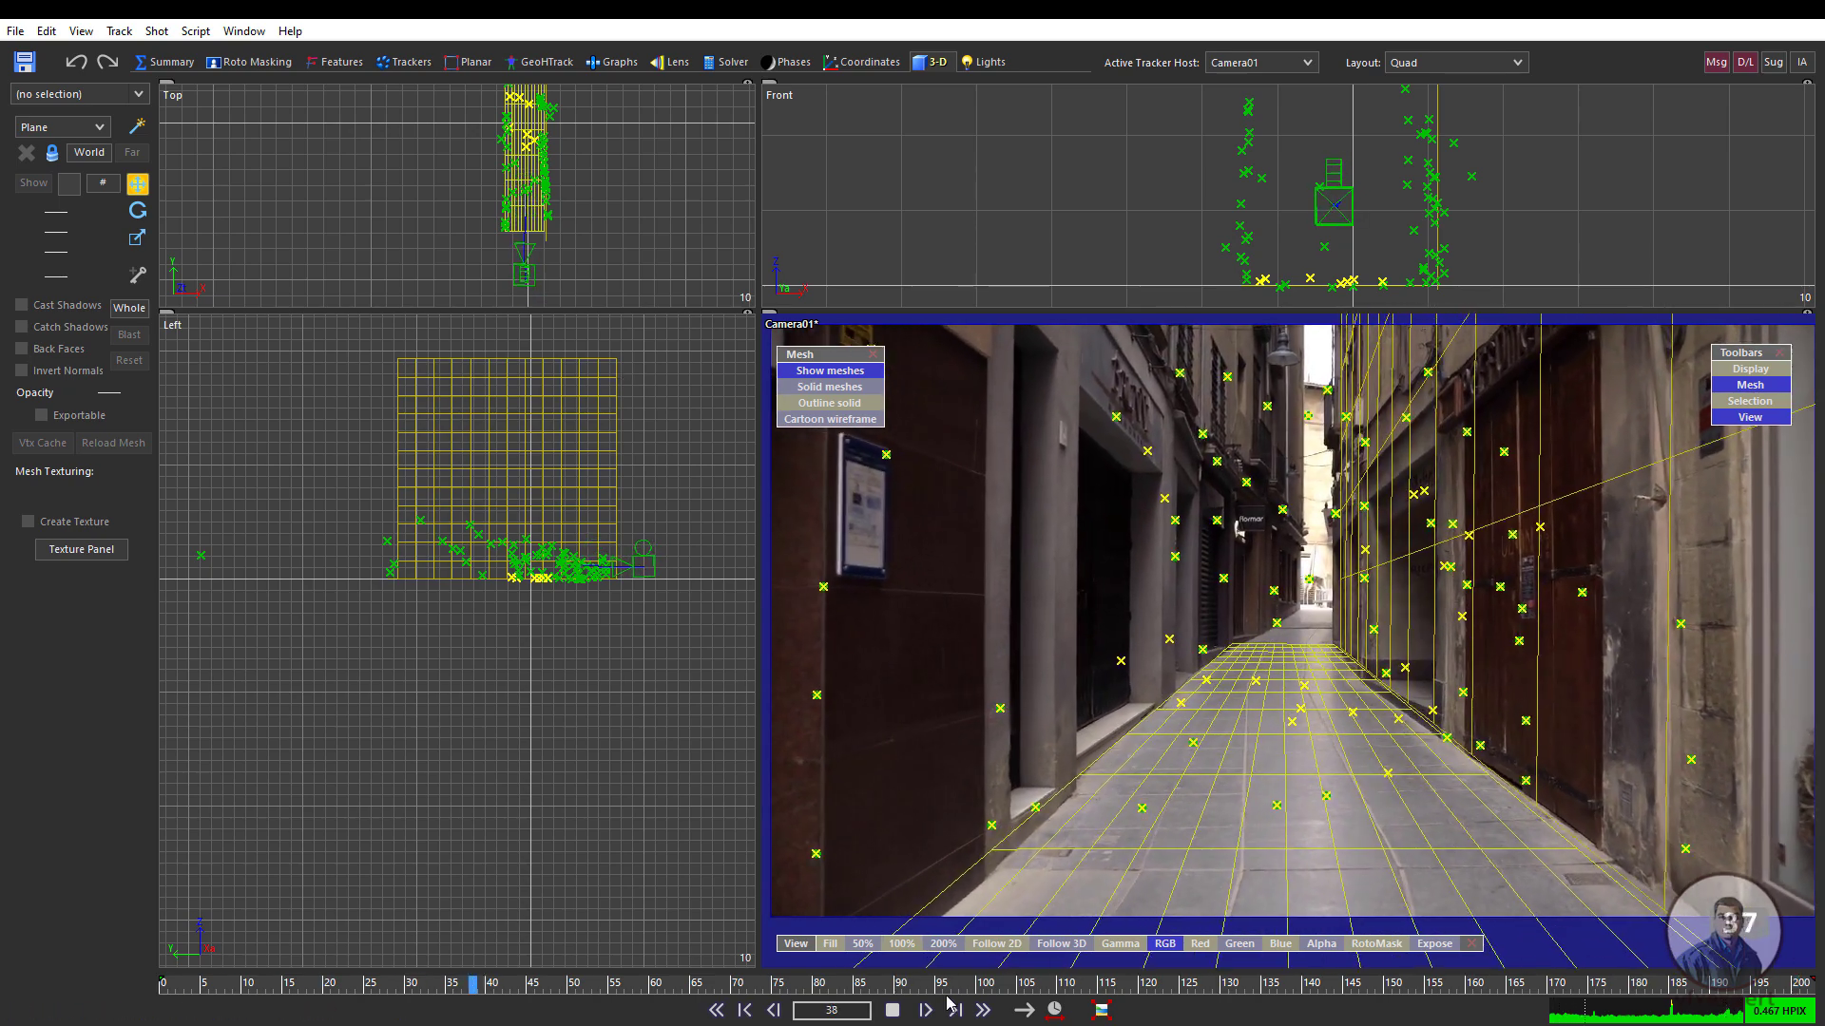
click(893, 1010)
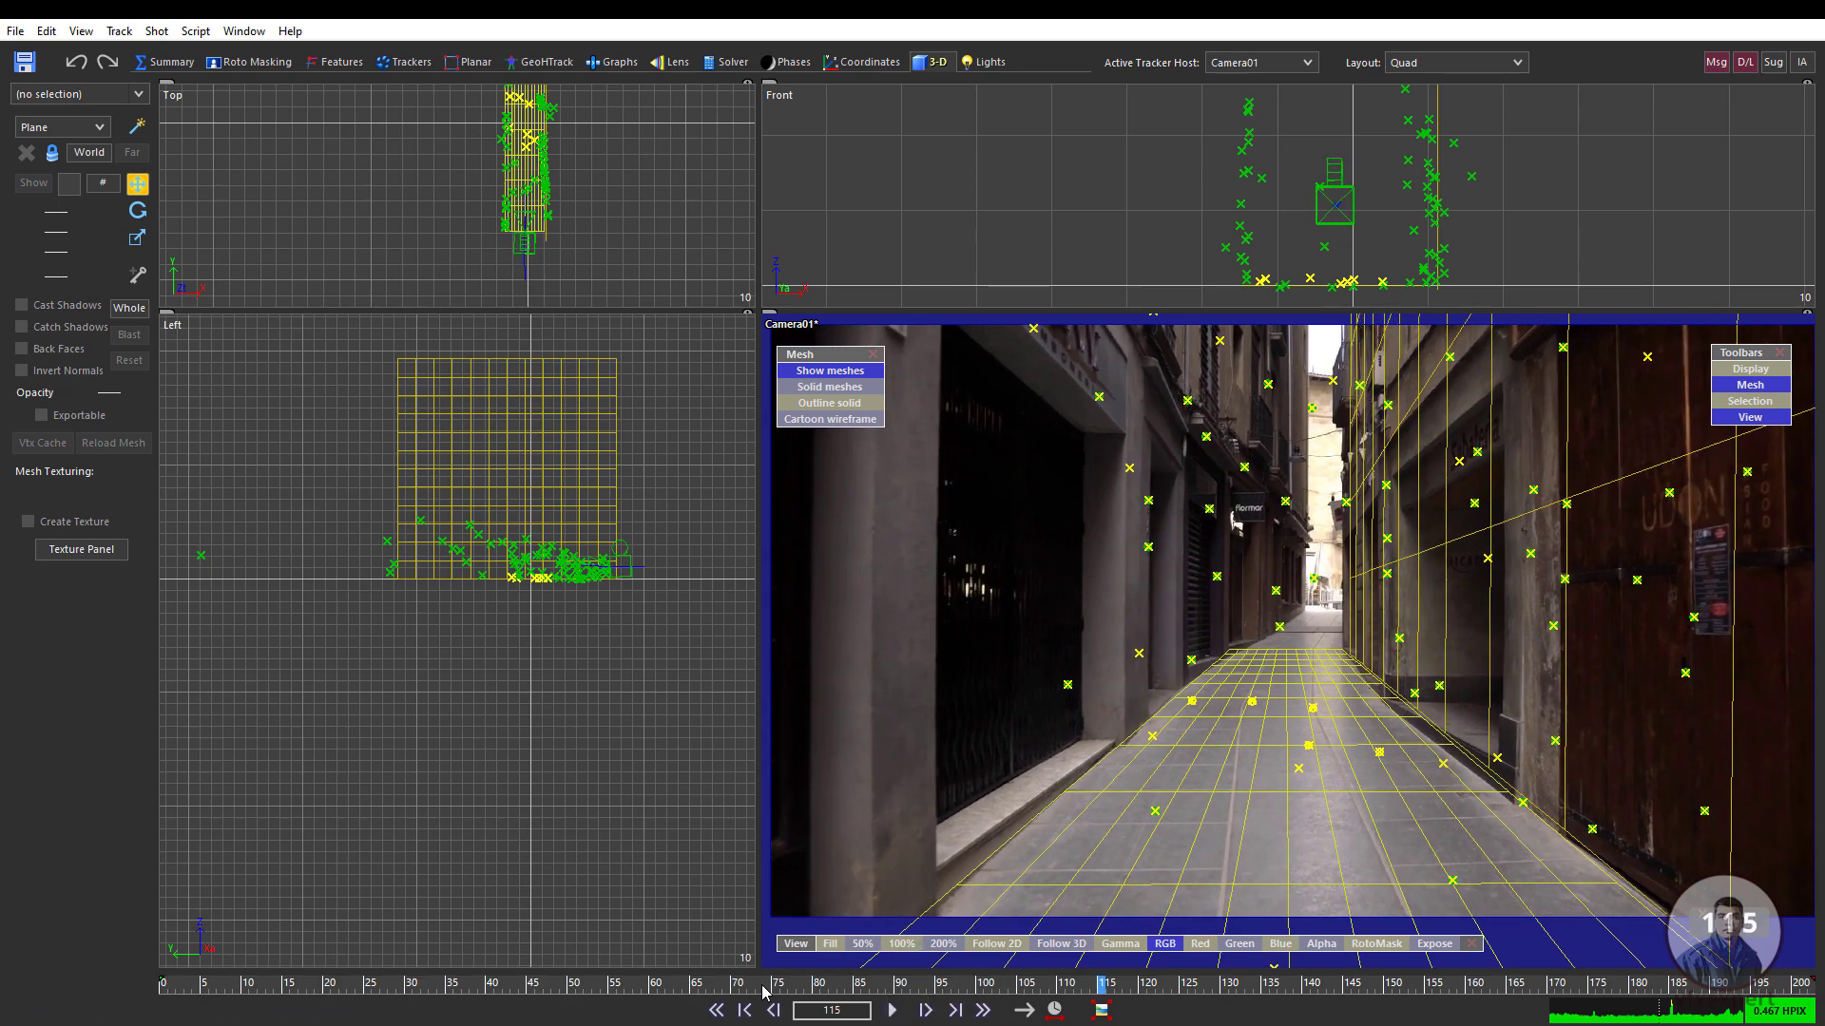
drag(765, 992, 163, 988)
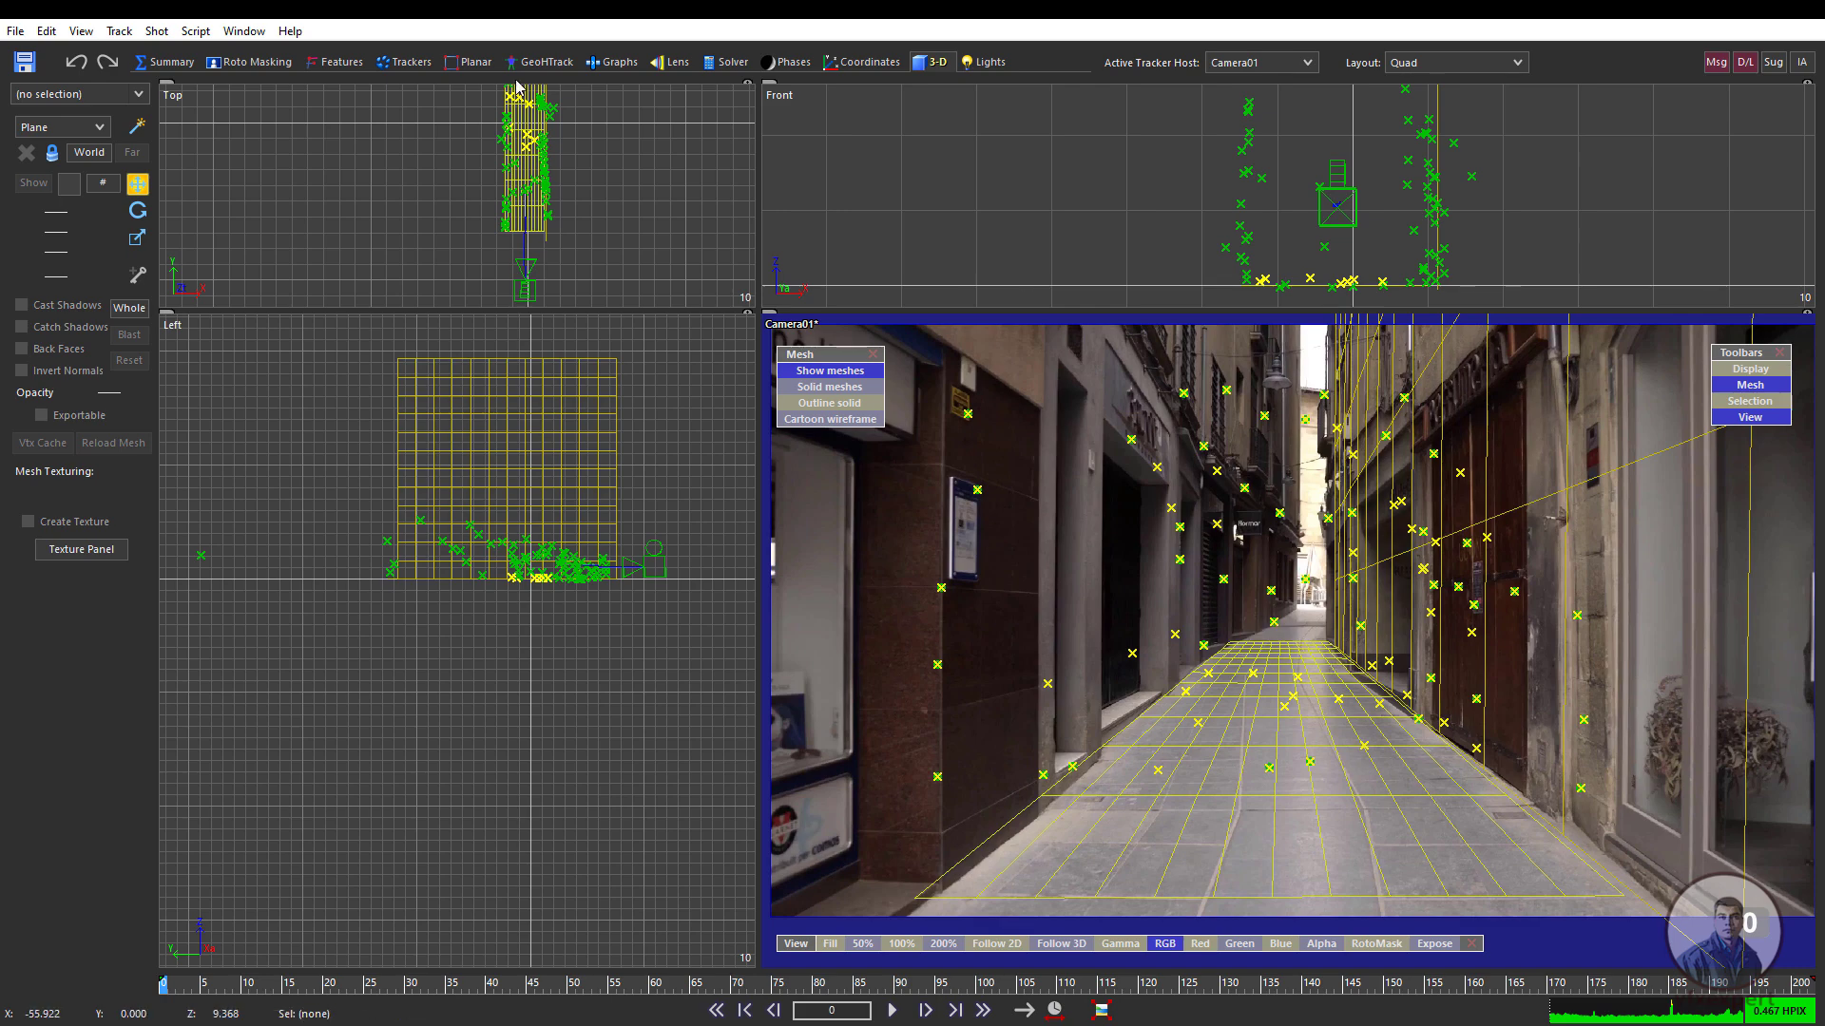
- Save the scene under the new name street_shot_02 in the Syntheyes folder
click(15, 30)
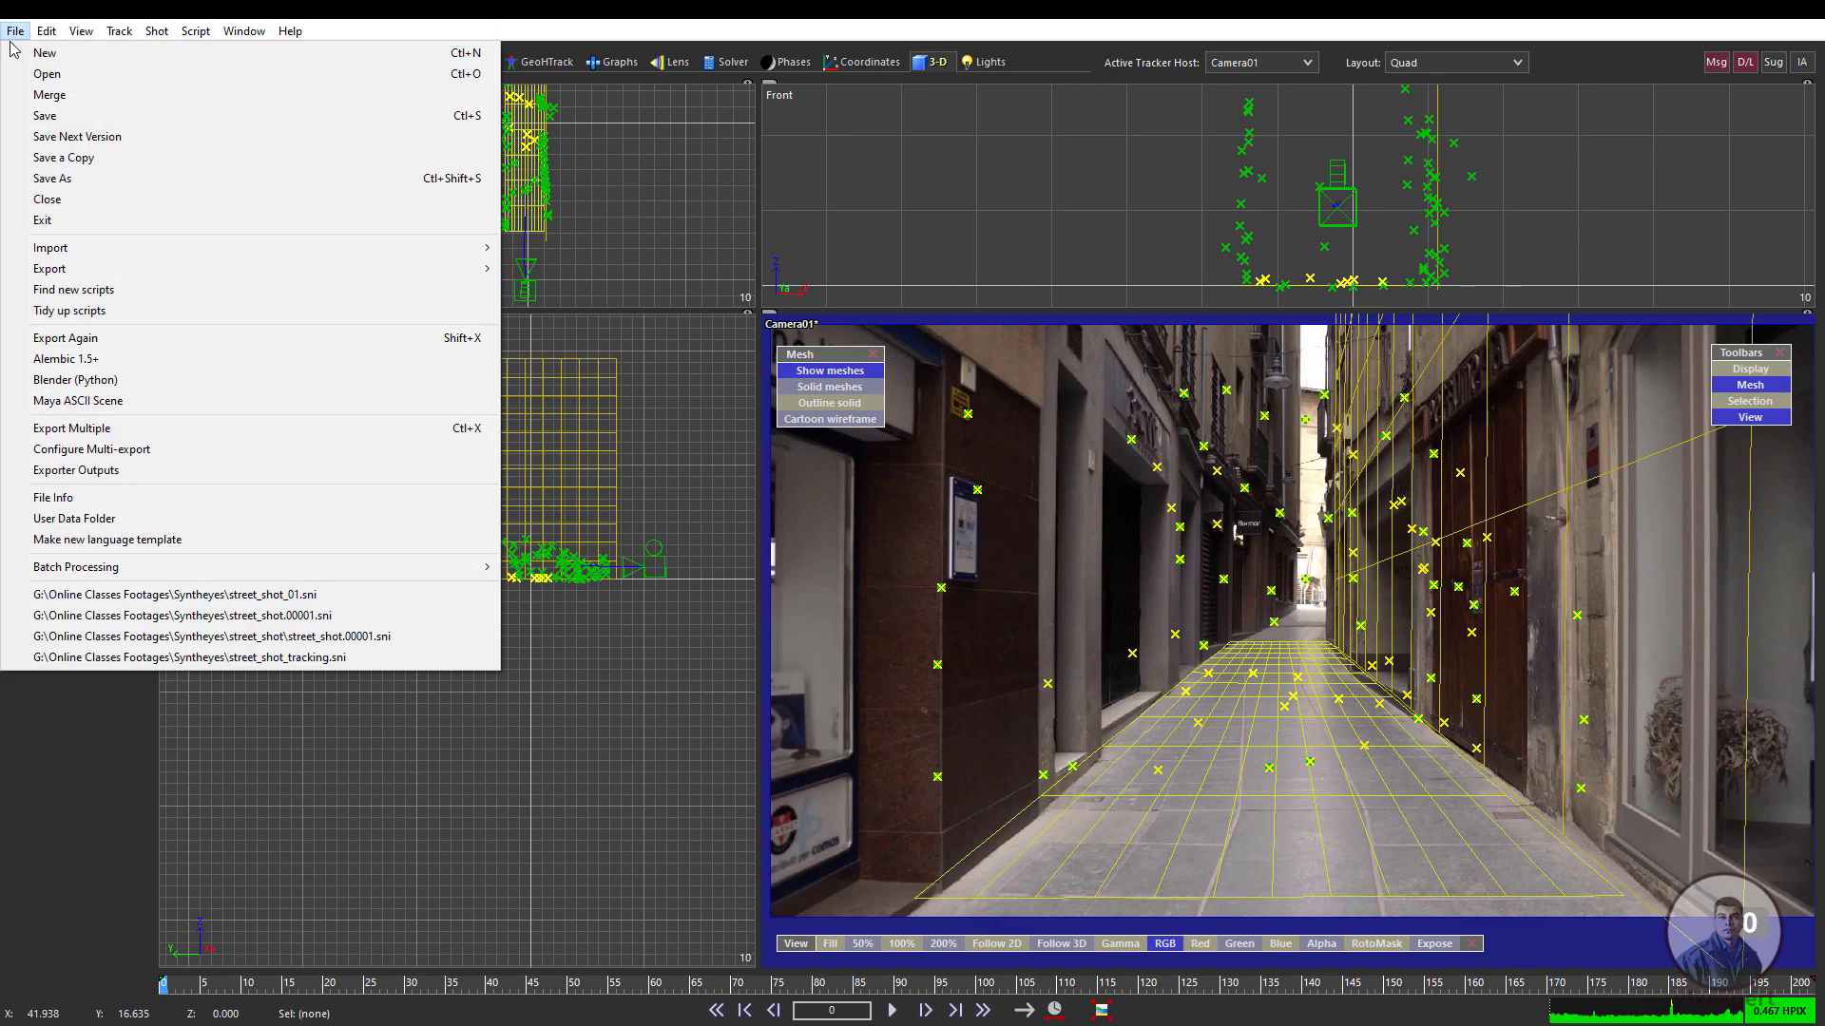
click(82, 180)
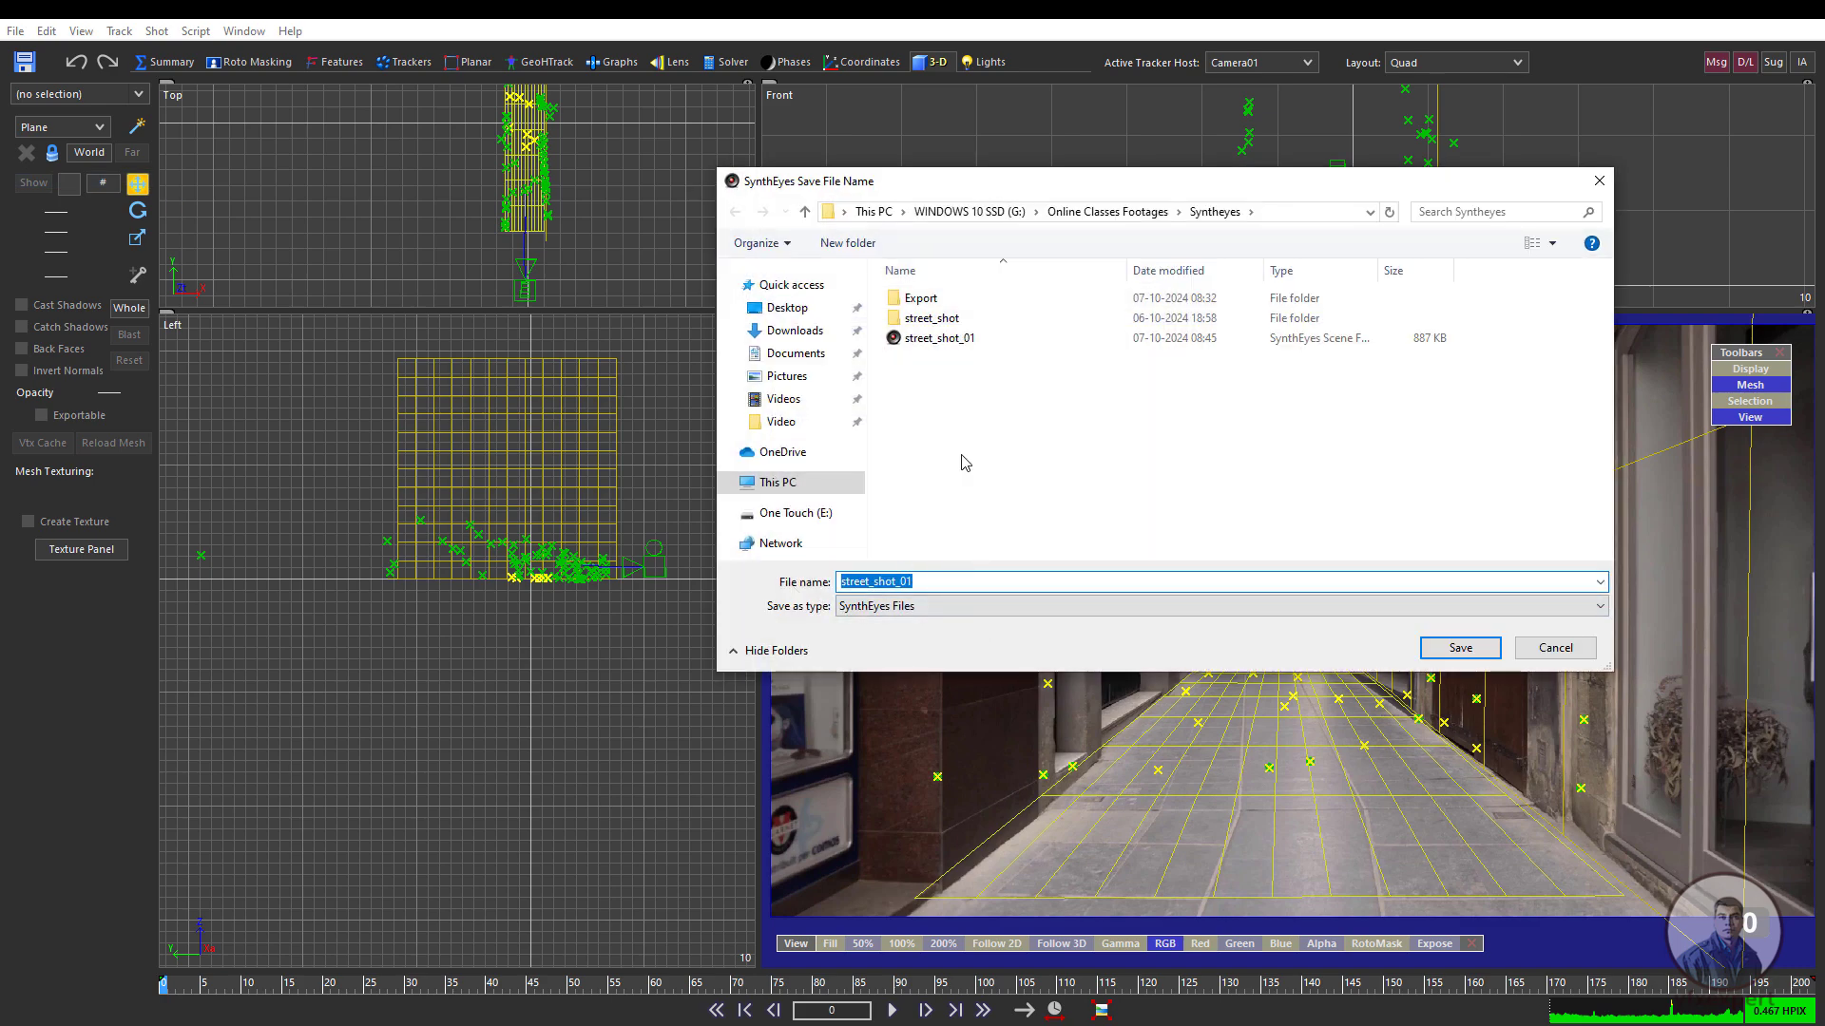
click(910, 584)
text(2)
key(Return)
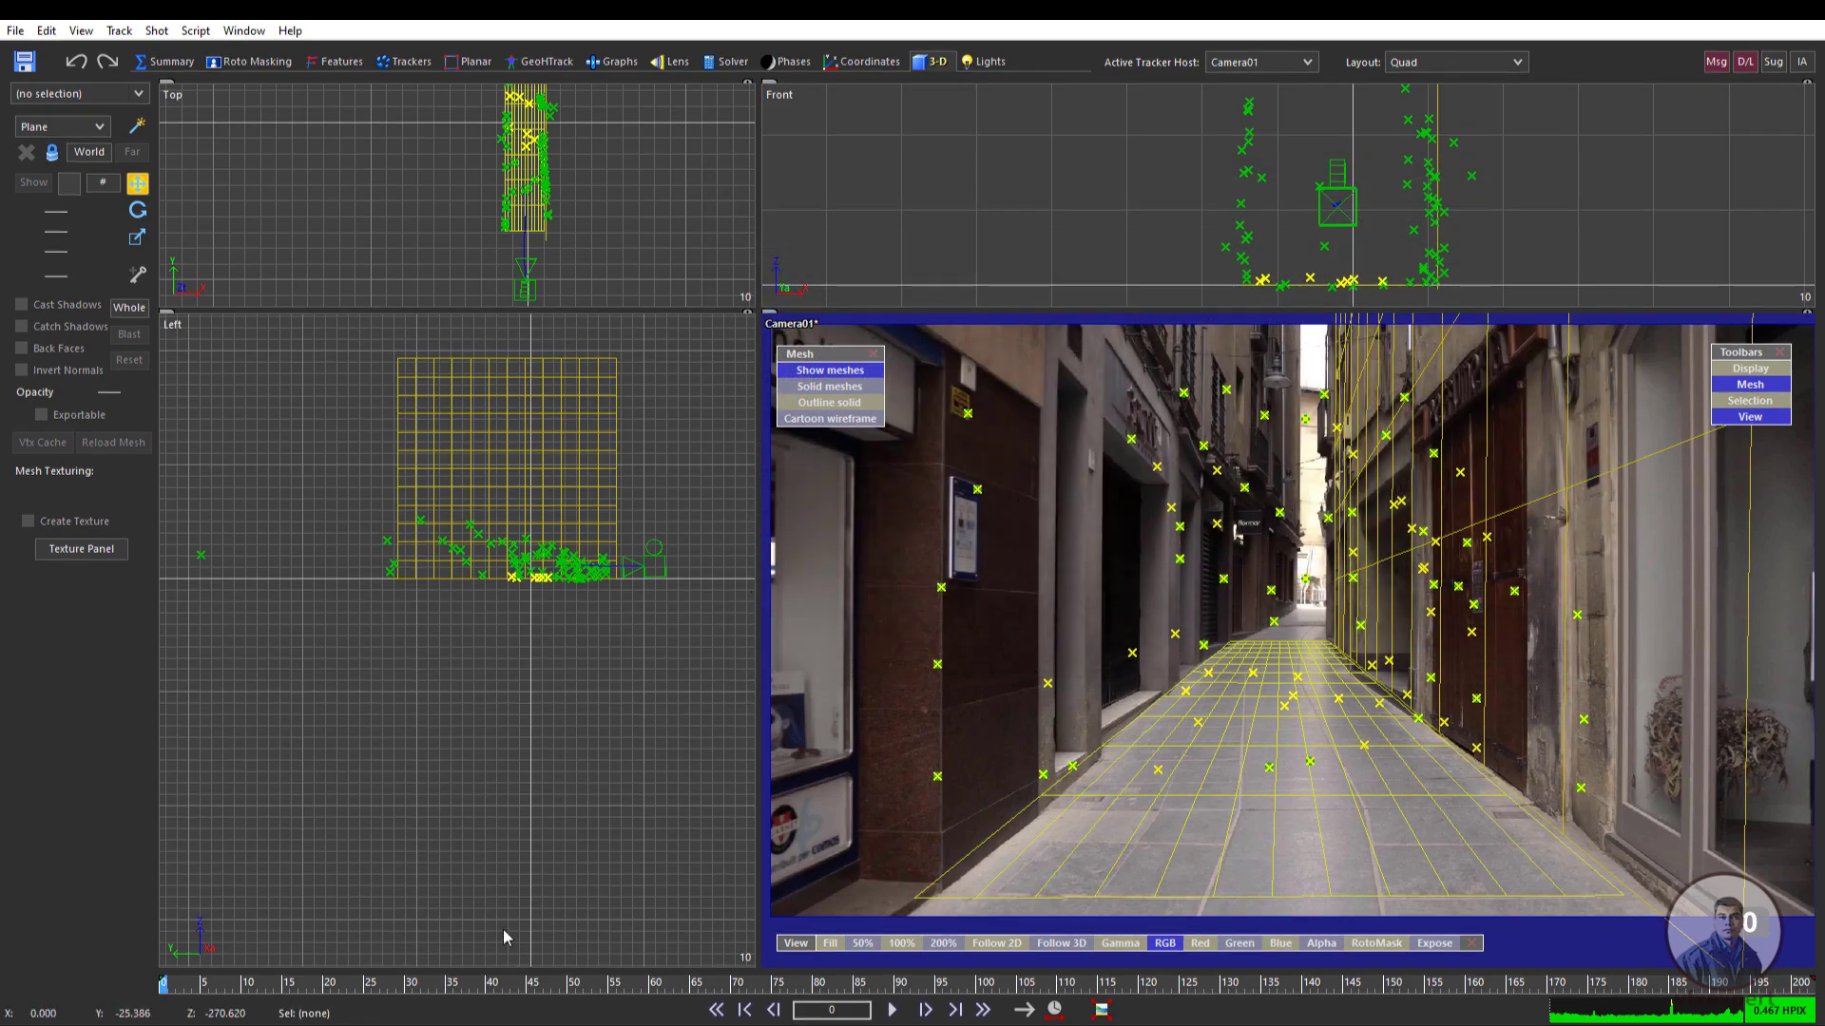
- Export the solved scene as Blender (Python) to the Export folder, named street_shot_blender_01, with the offered export settings
click(677, 983)
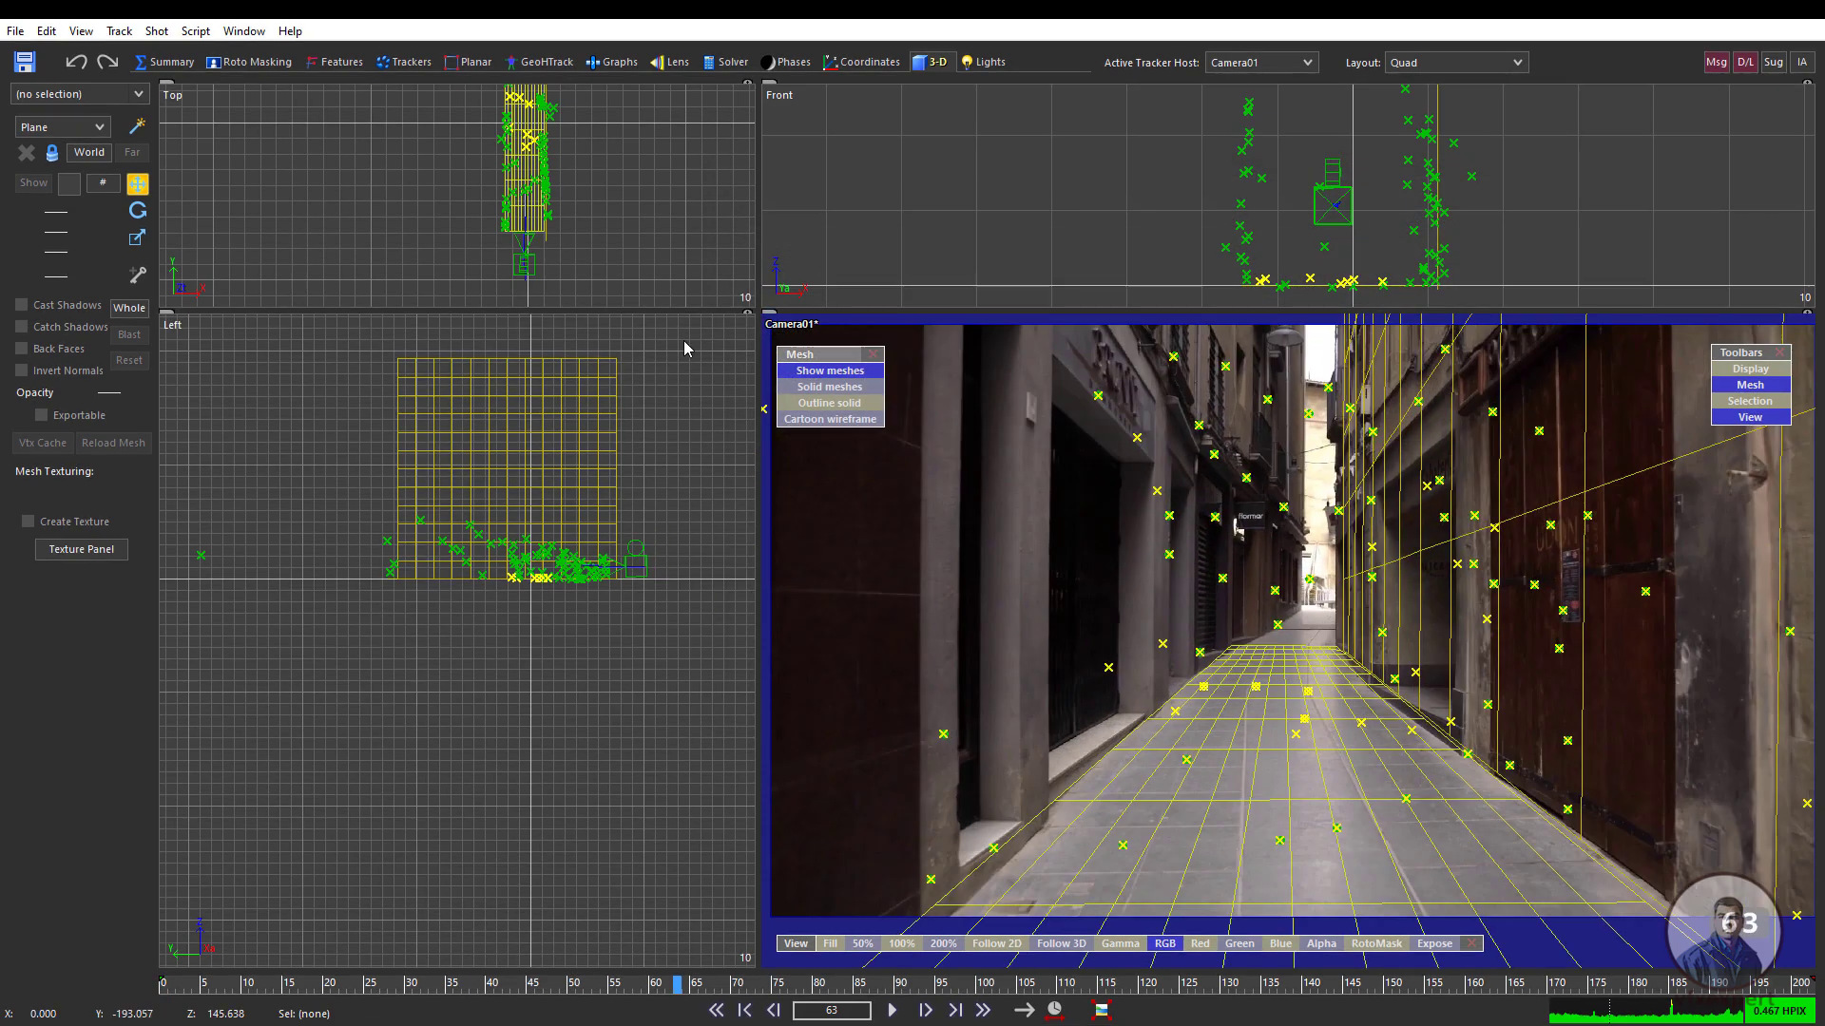
click(16, 31)
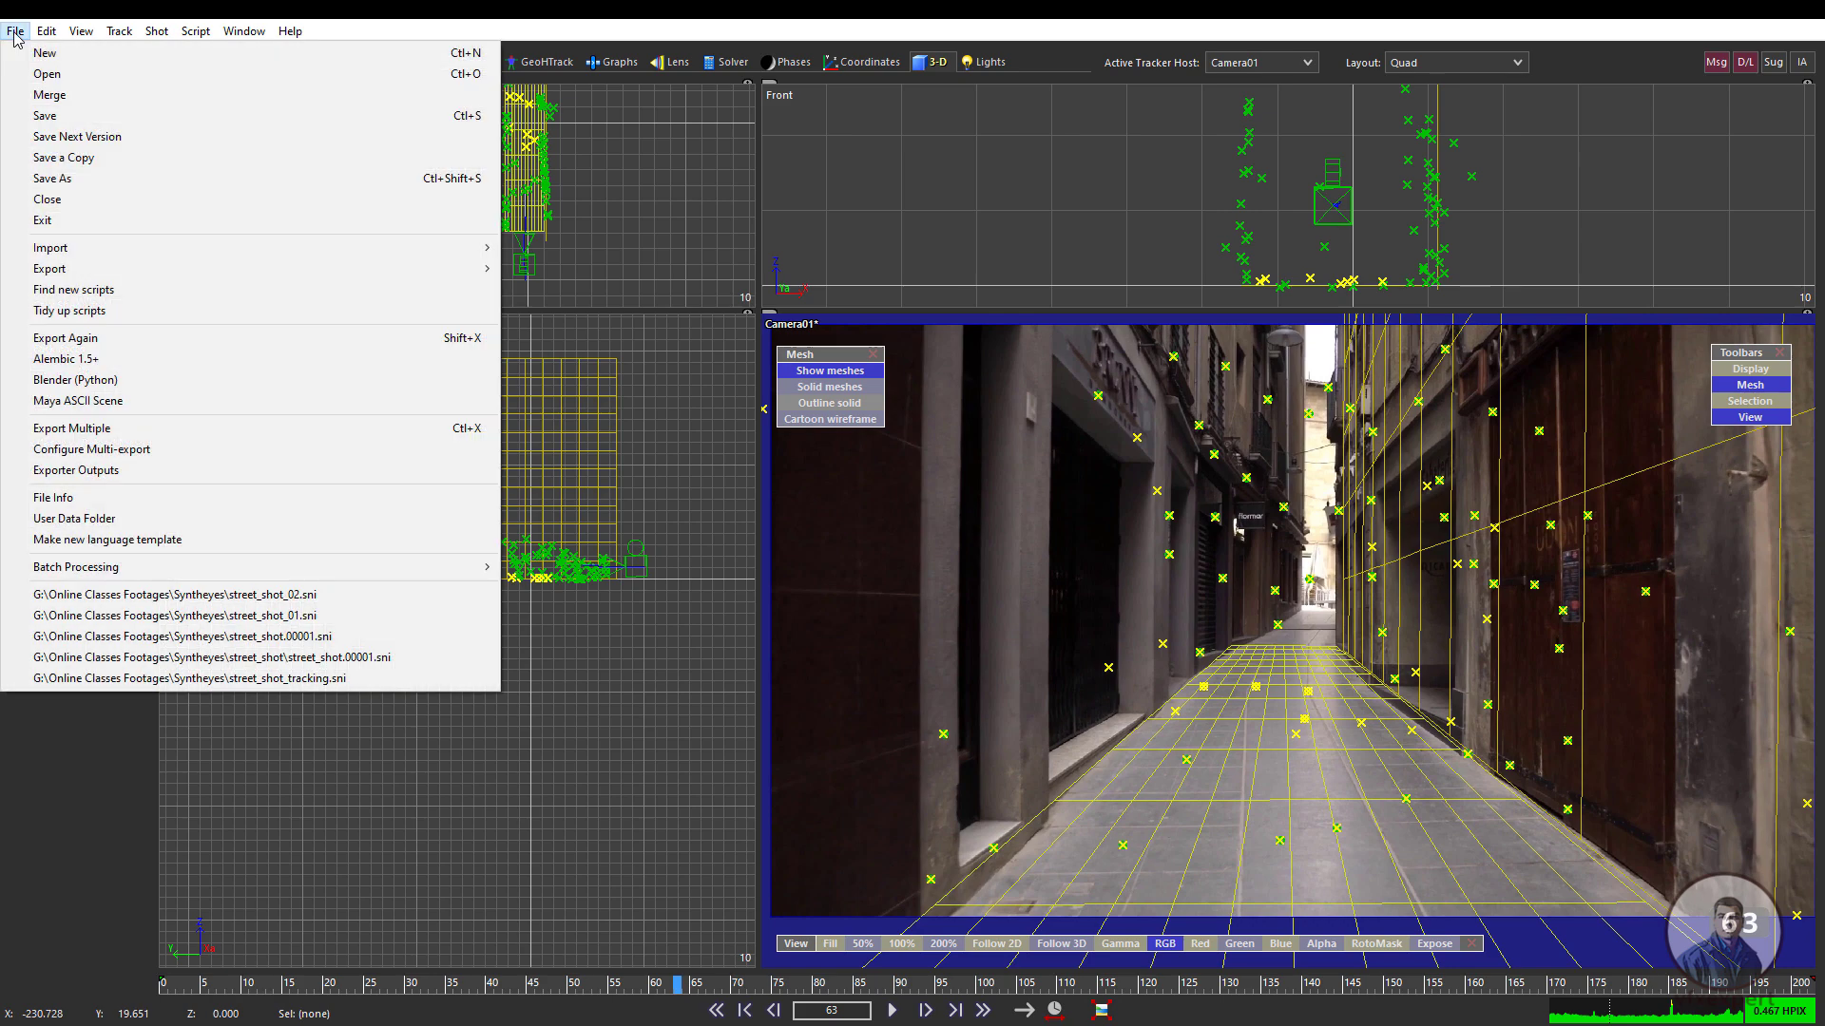
mouse_move(114, 272)
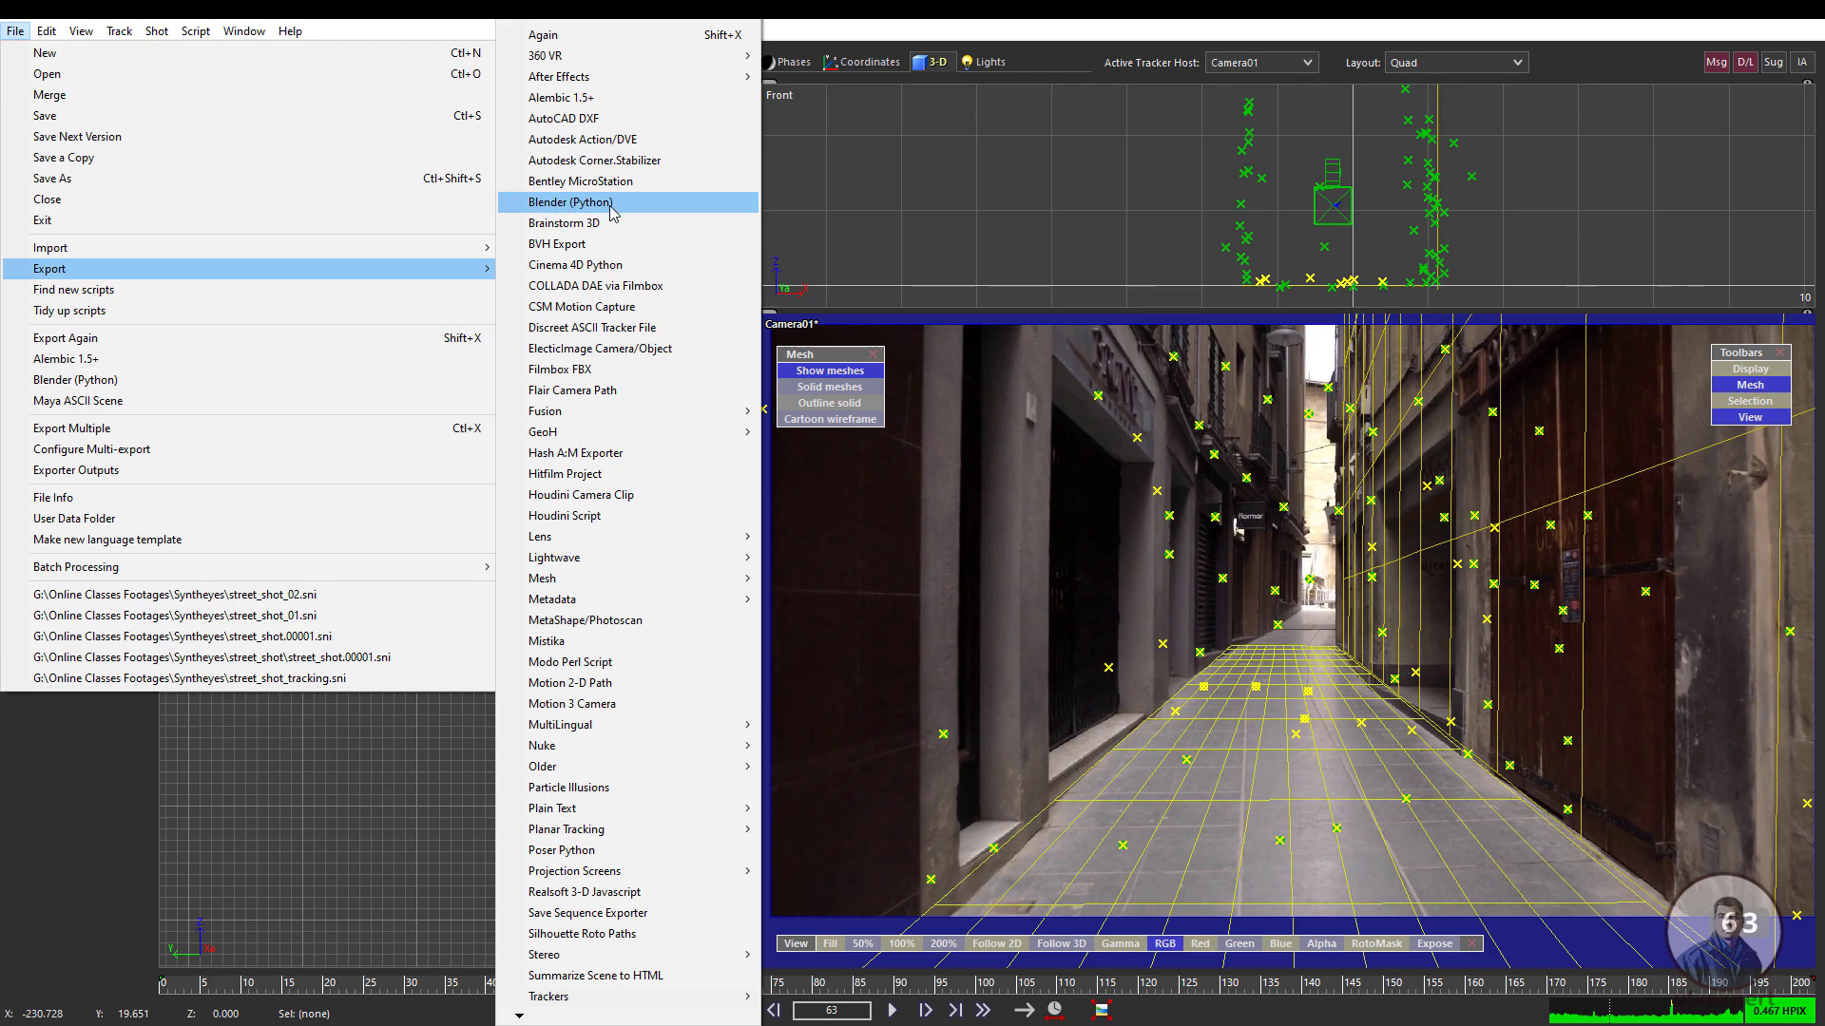
click(593, 209)
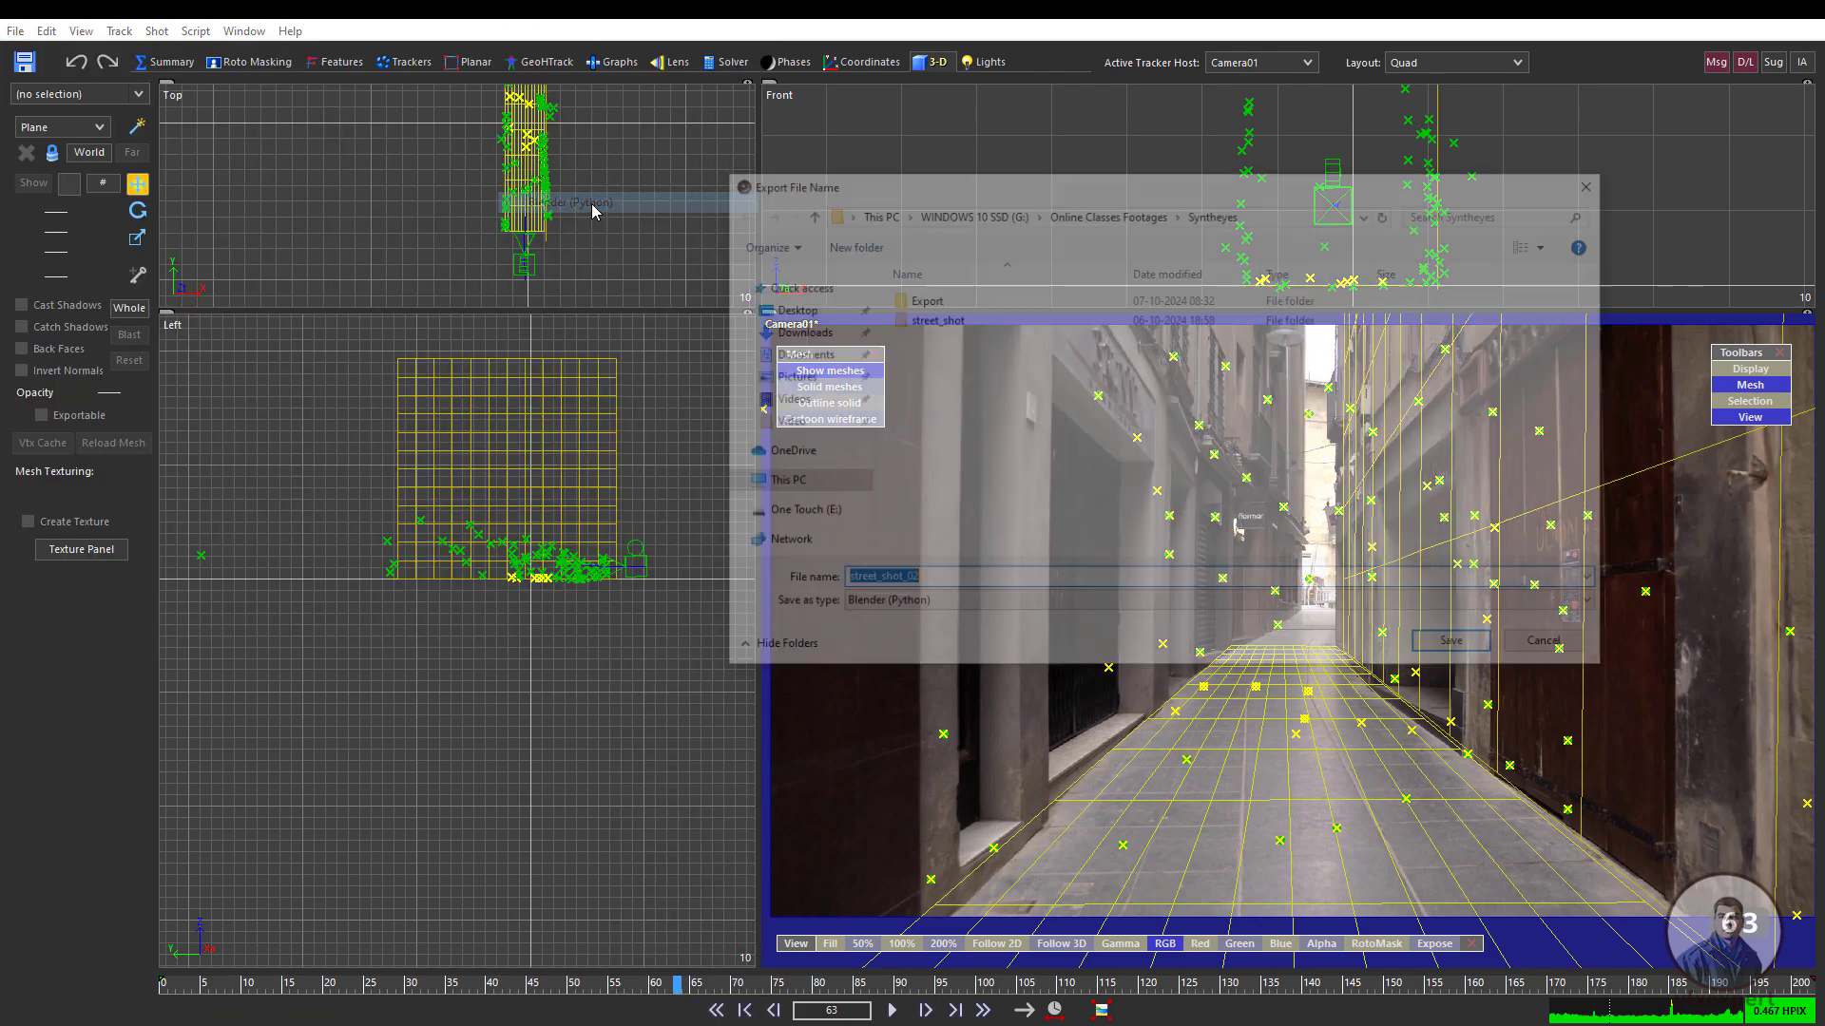
click(922, 302)
double_click(921, 300)
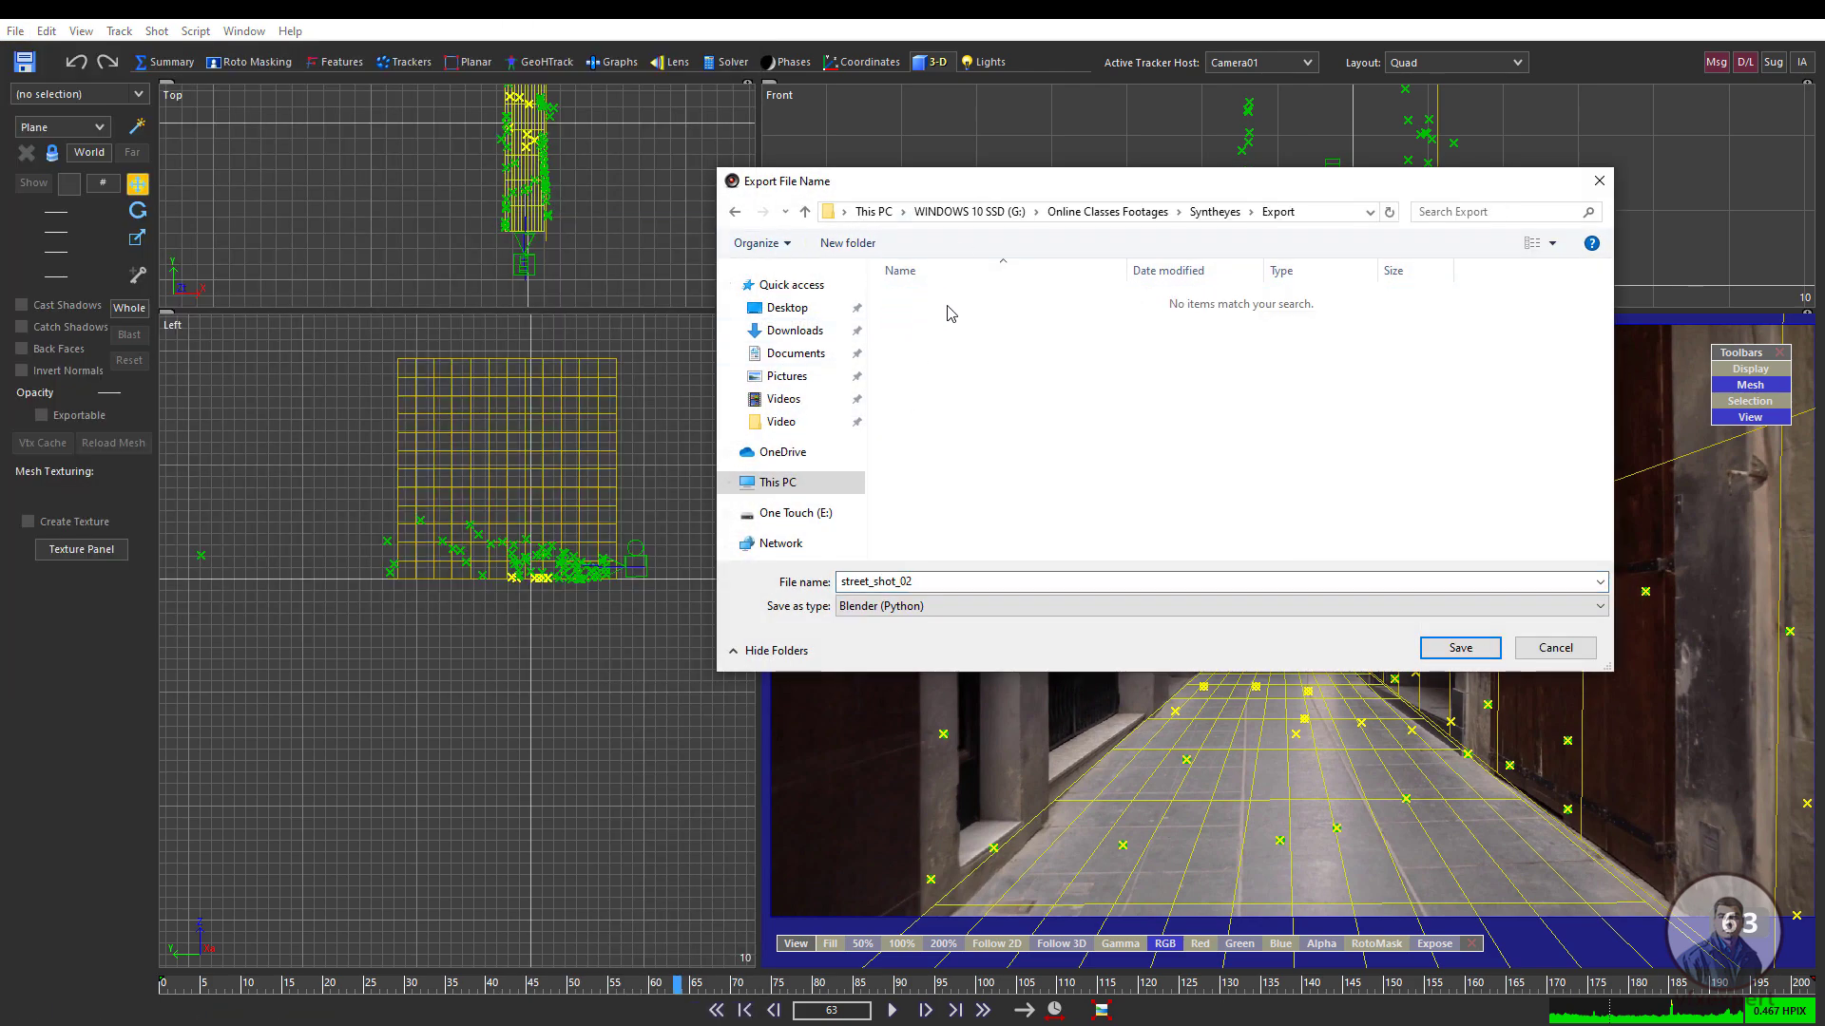
double_click(911, 582)
drag(913, 582, 902, 582)
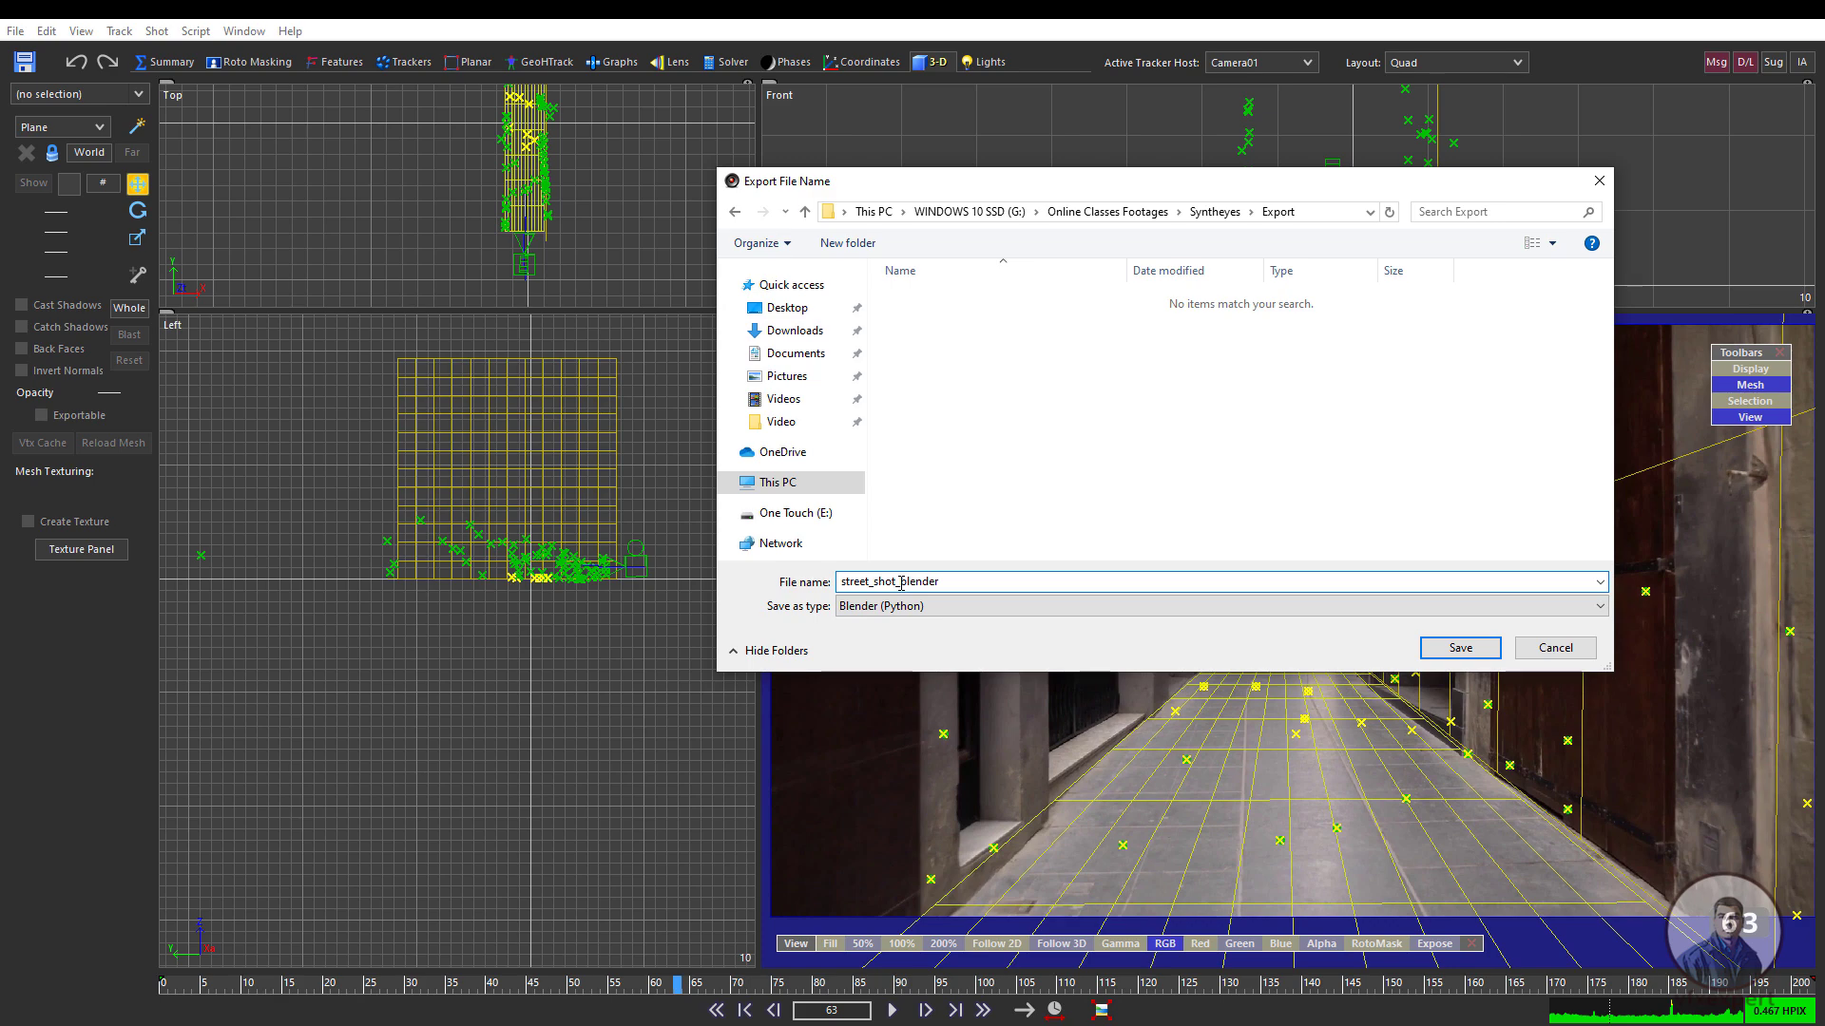
click(1461, 649)
click(546, 104)
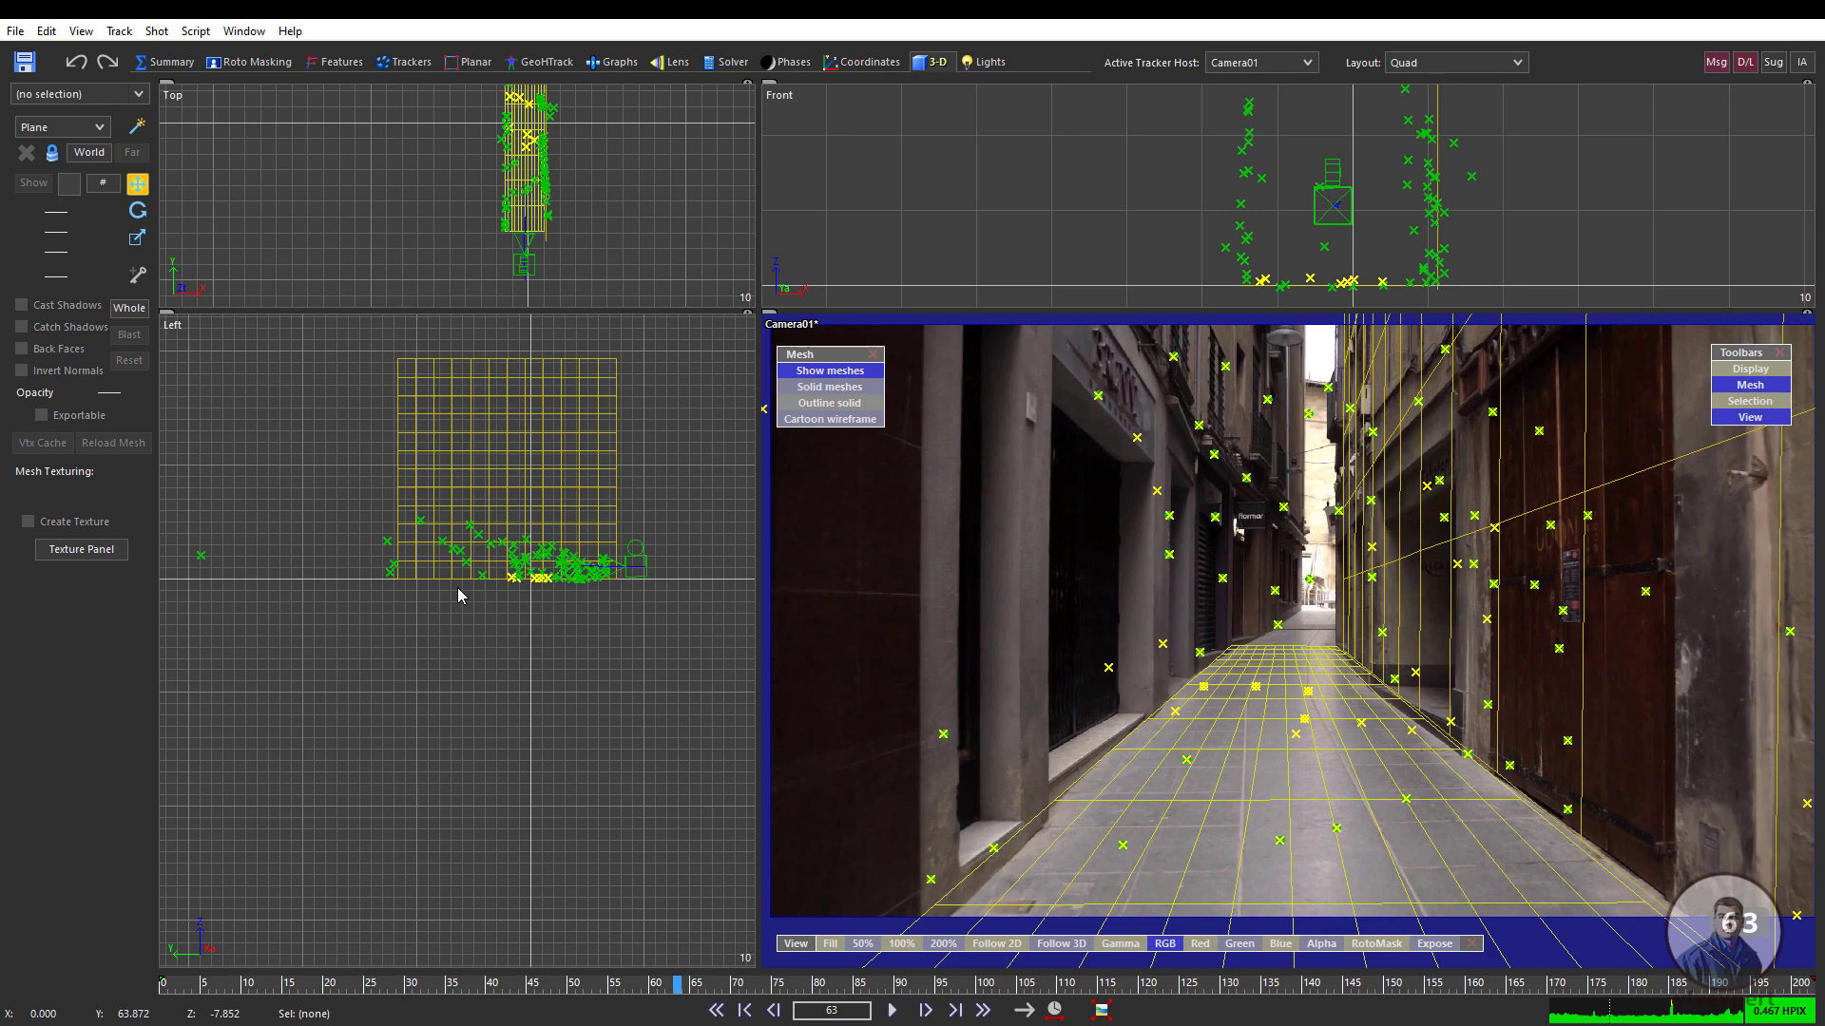
- Export the scene as Alembic 1.5+ named street_shot_blender_02 in the Export folder, keeping starting frame 1 and Y Up, and save the scene
click(17, 30)
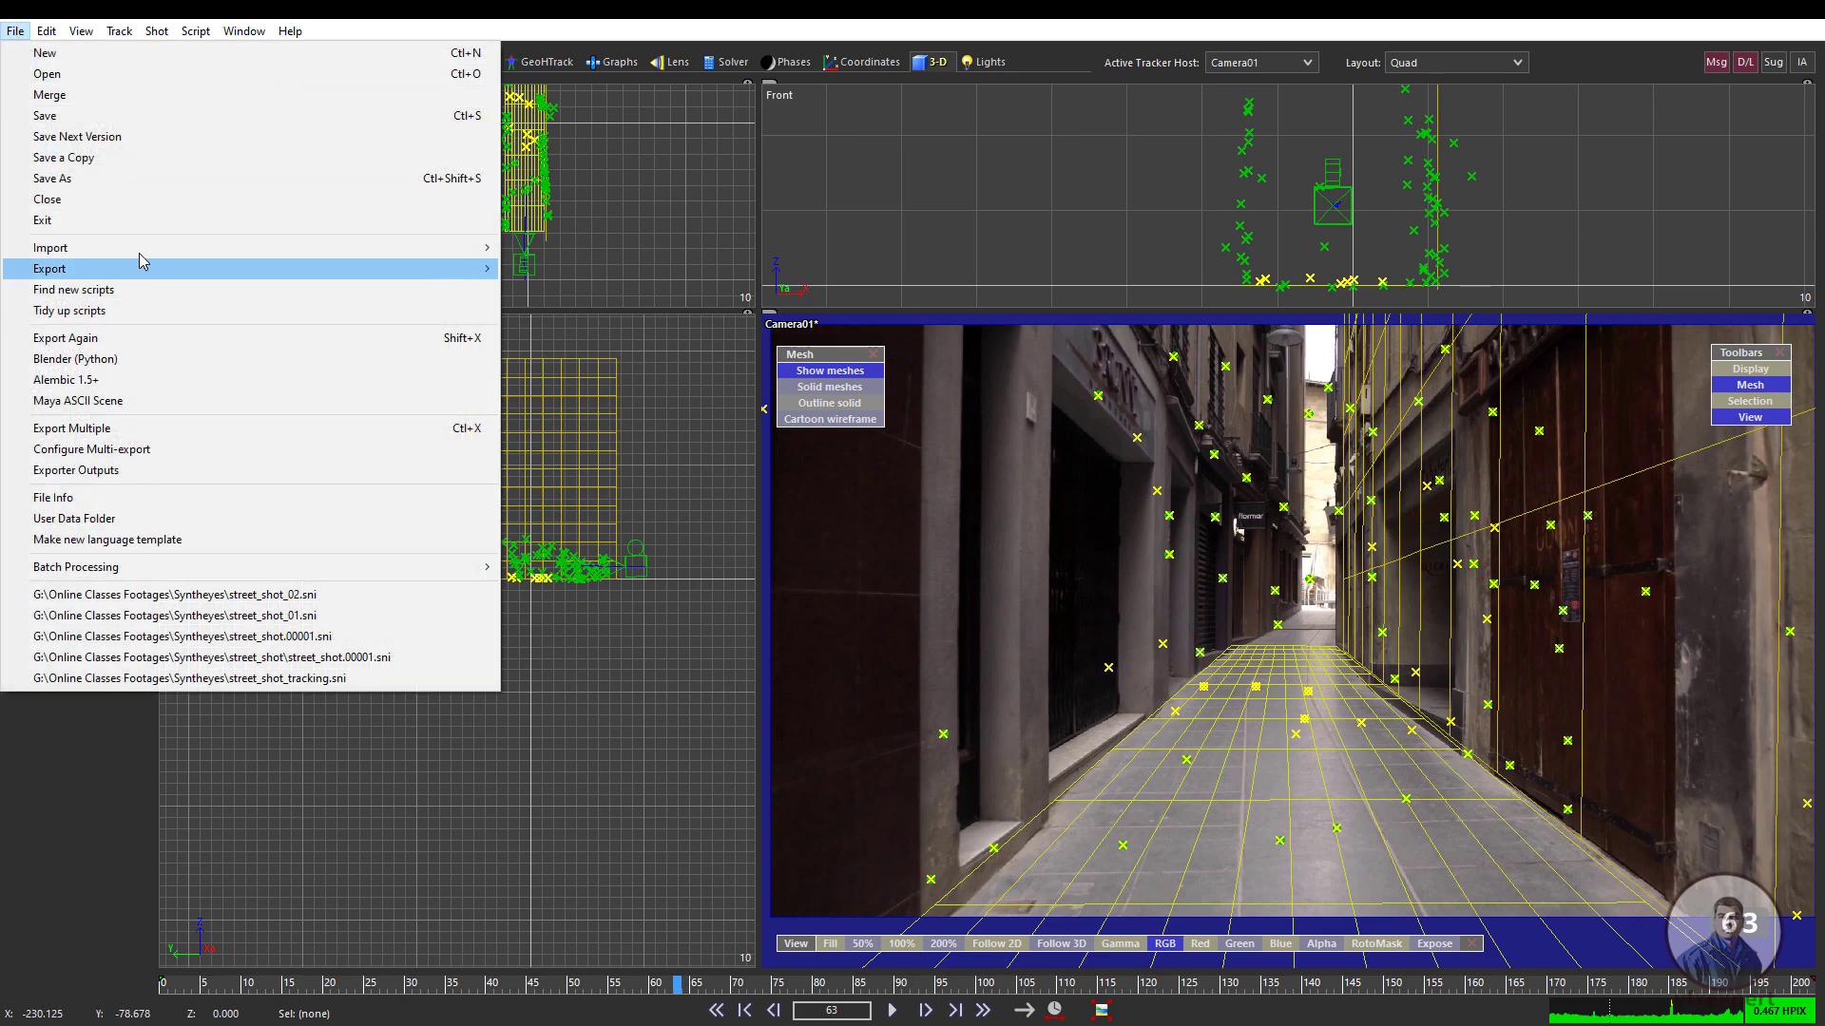
mouse_move(152, 270)
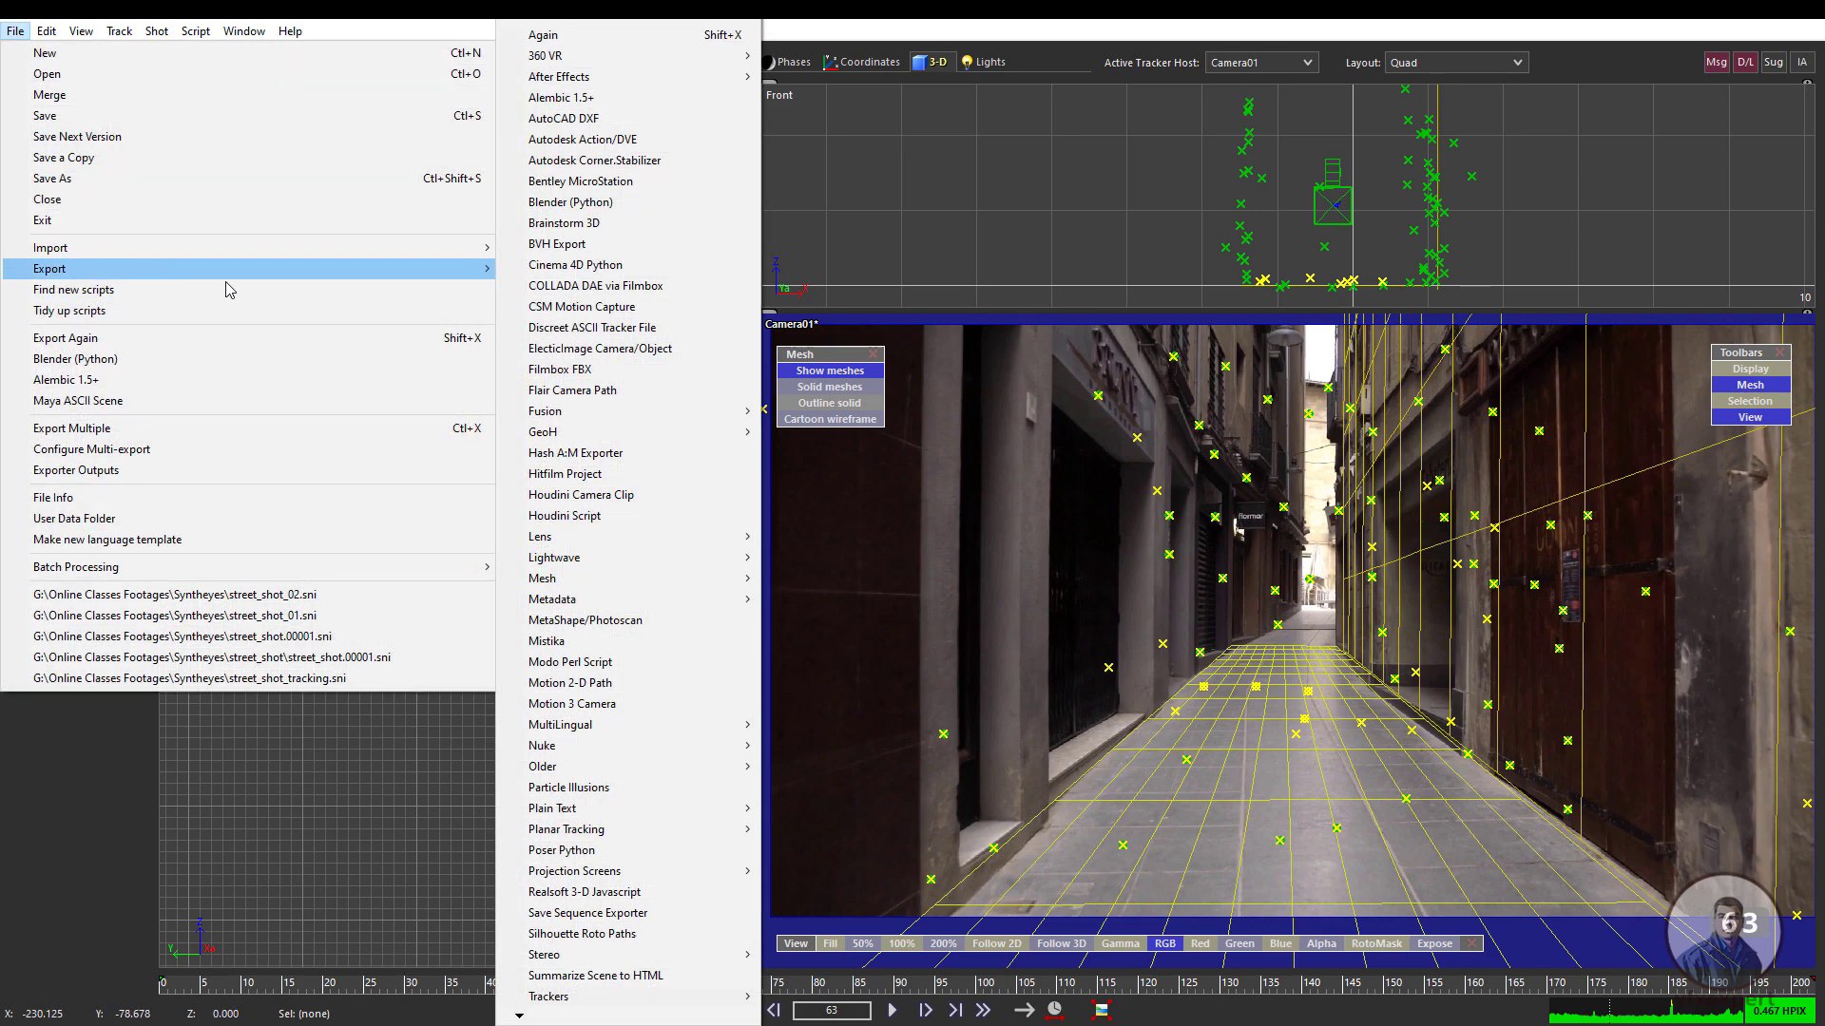
click(579, 99)
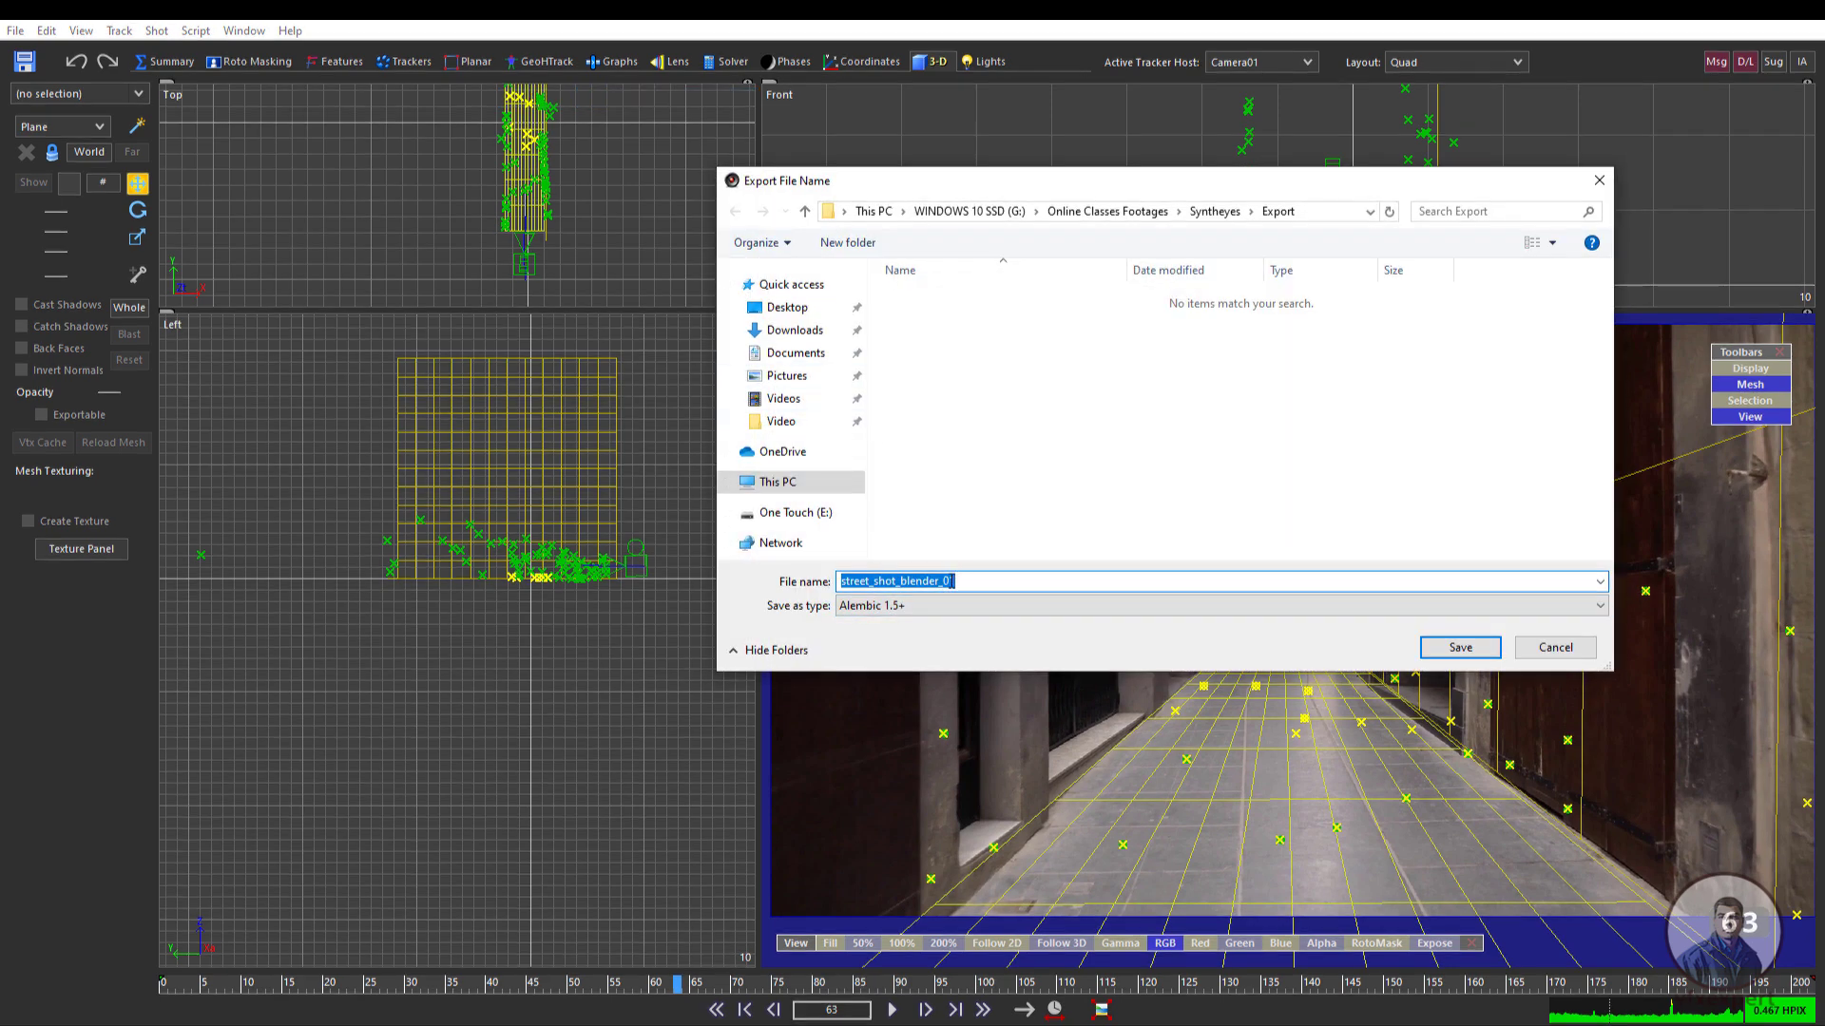
drag(952, 581, 969, 579)
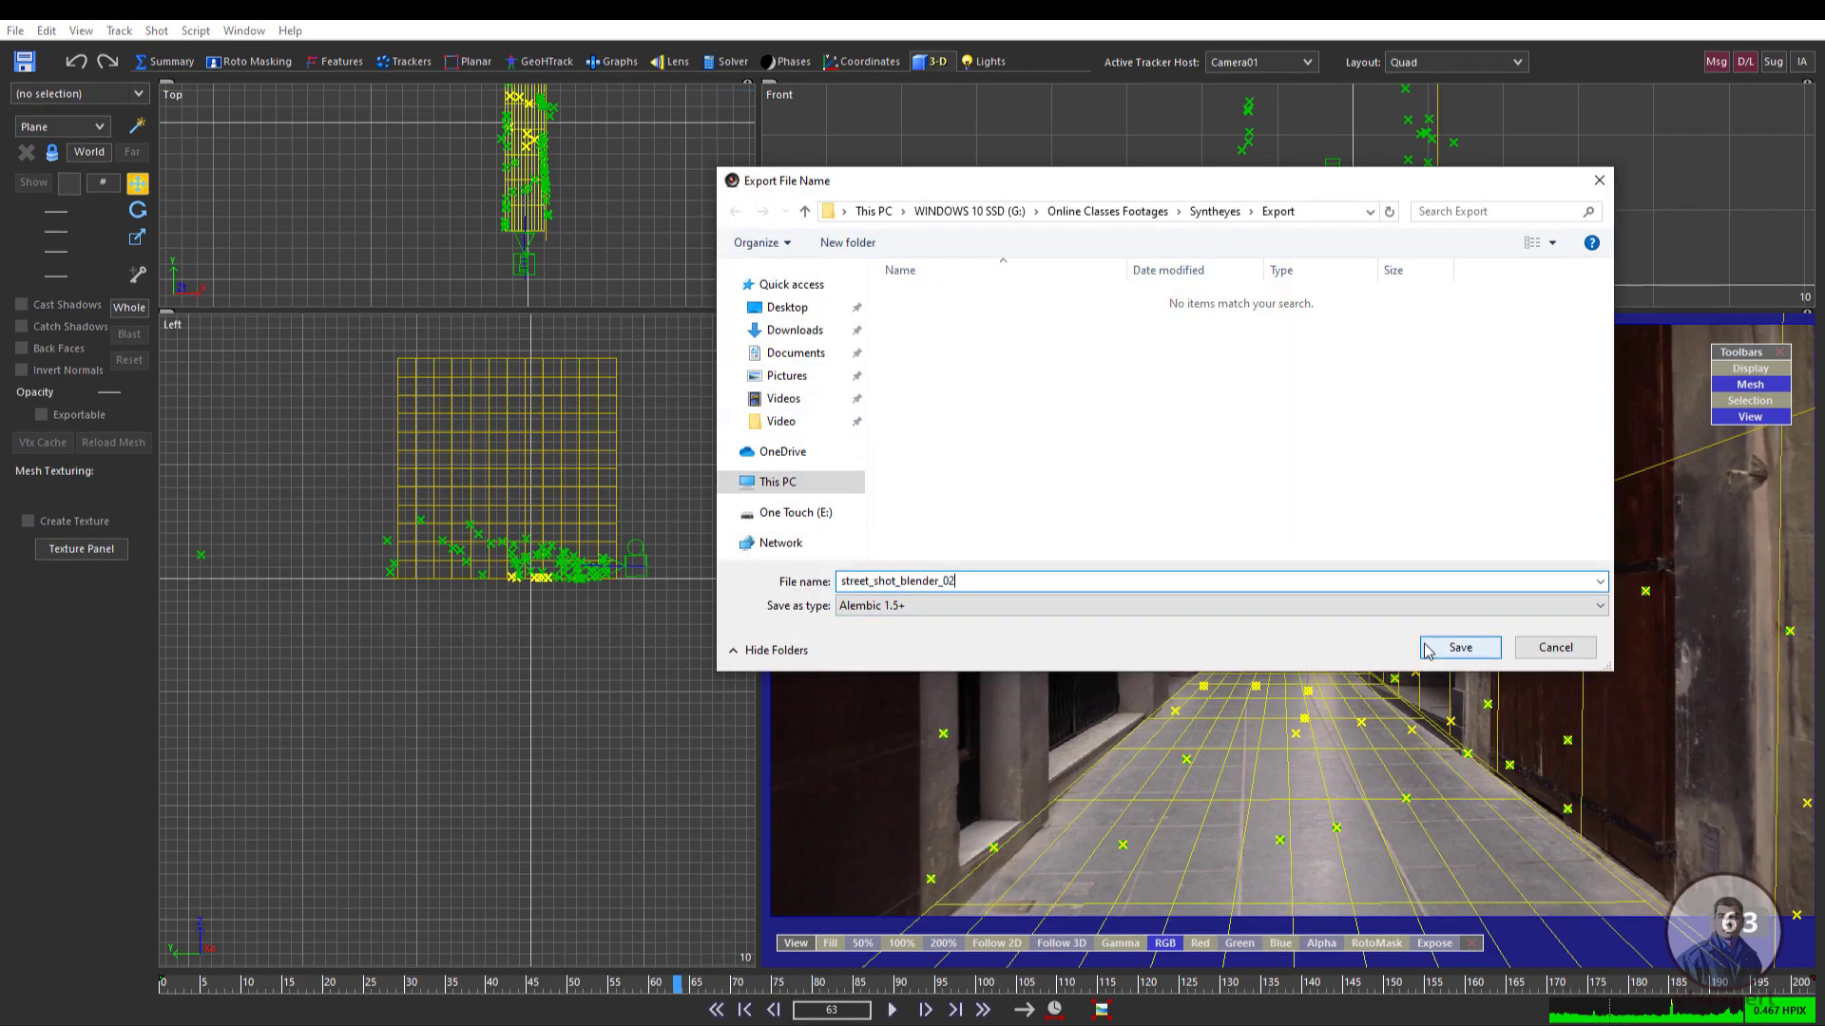
click(1461, 648)
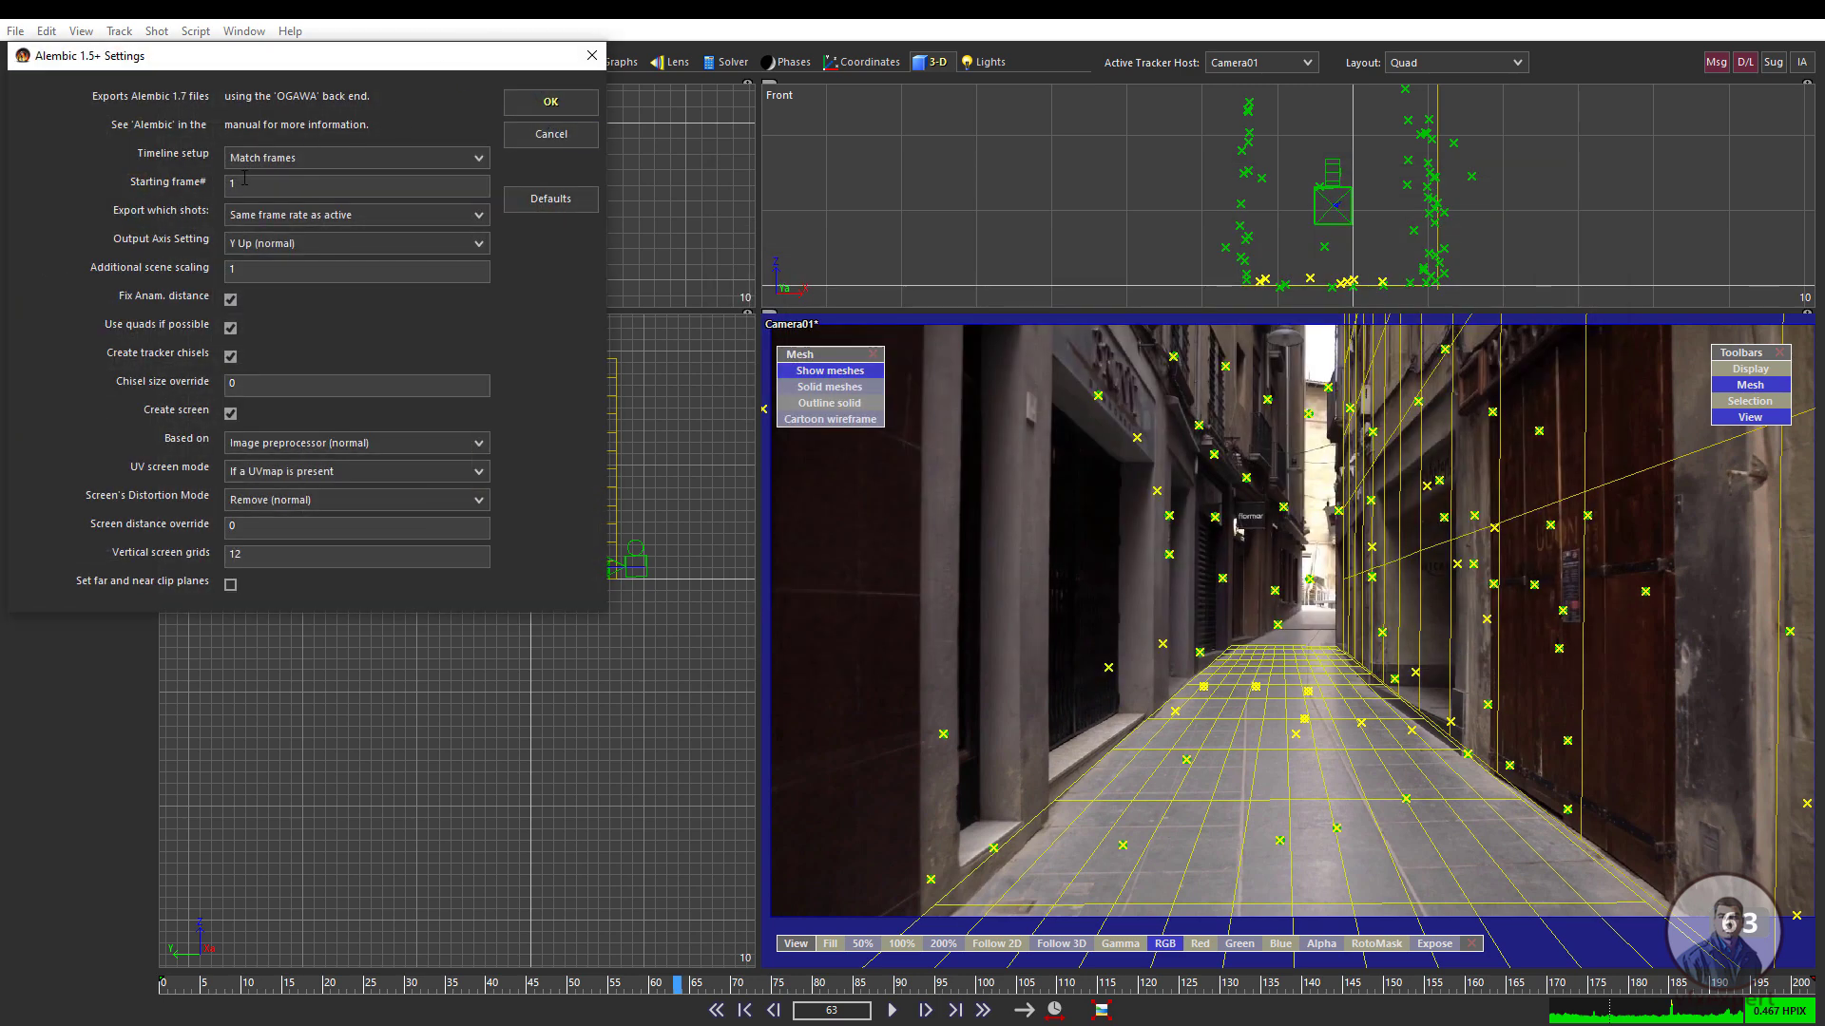
click(560, 115)
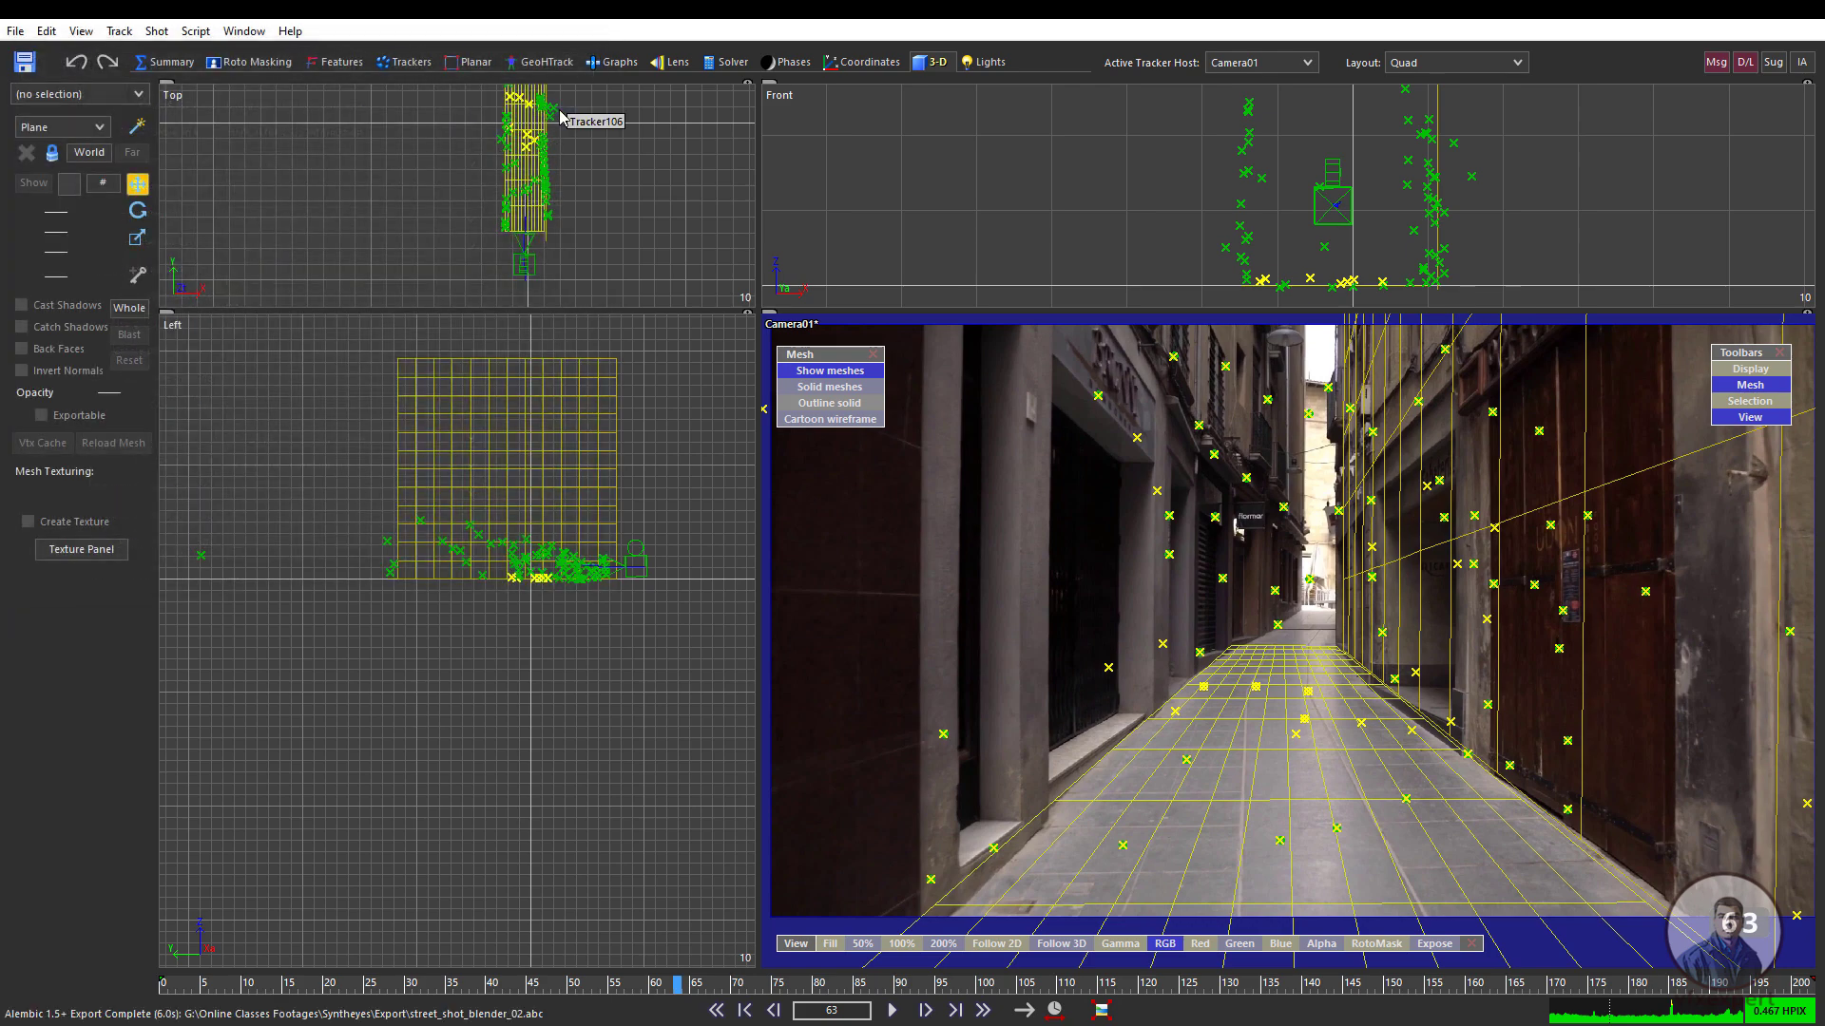
click(15, 30)
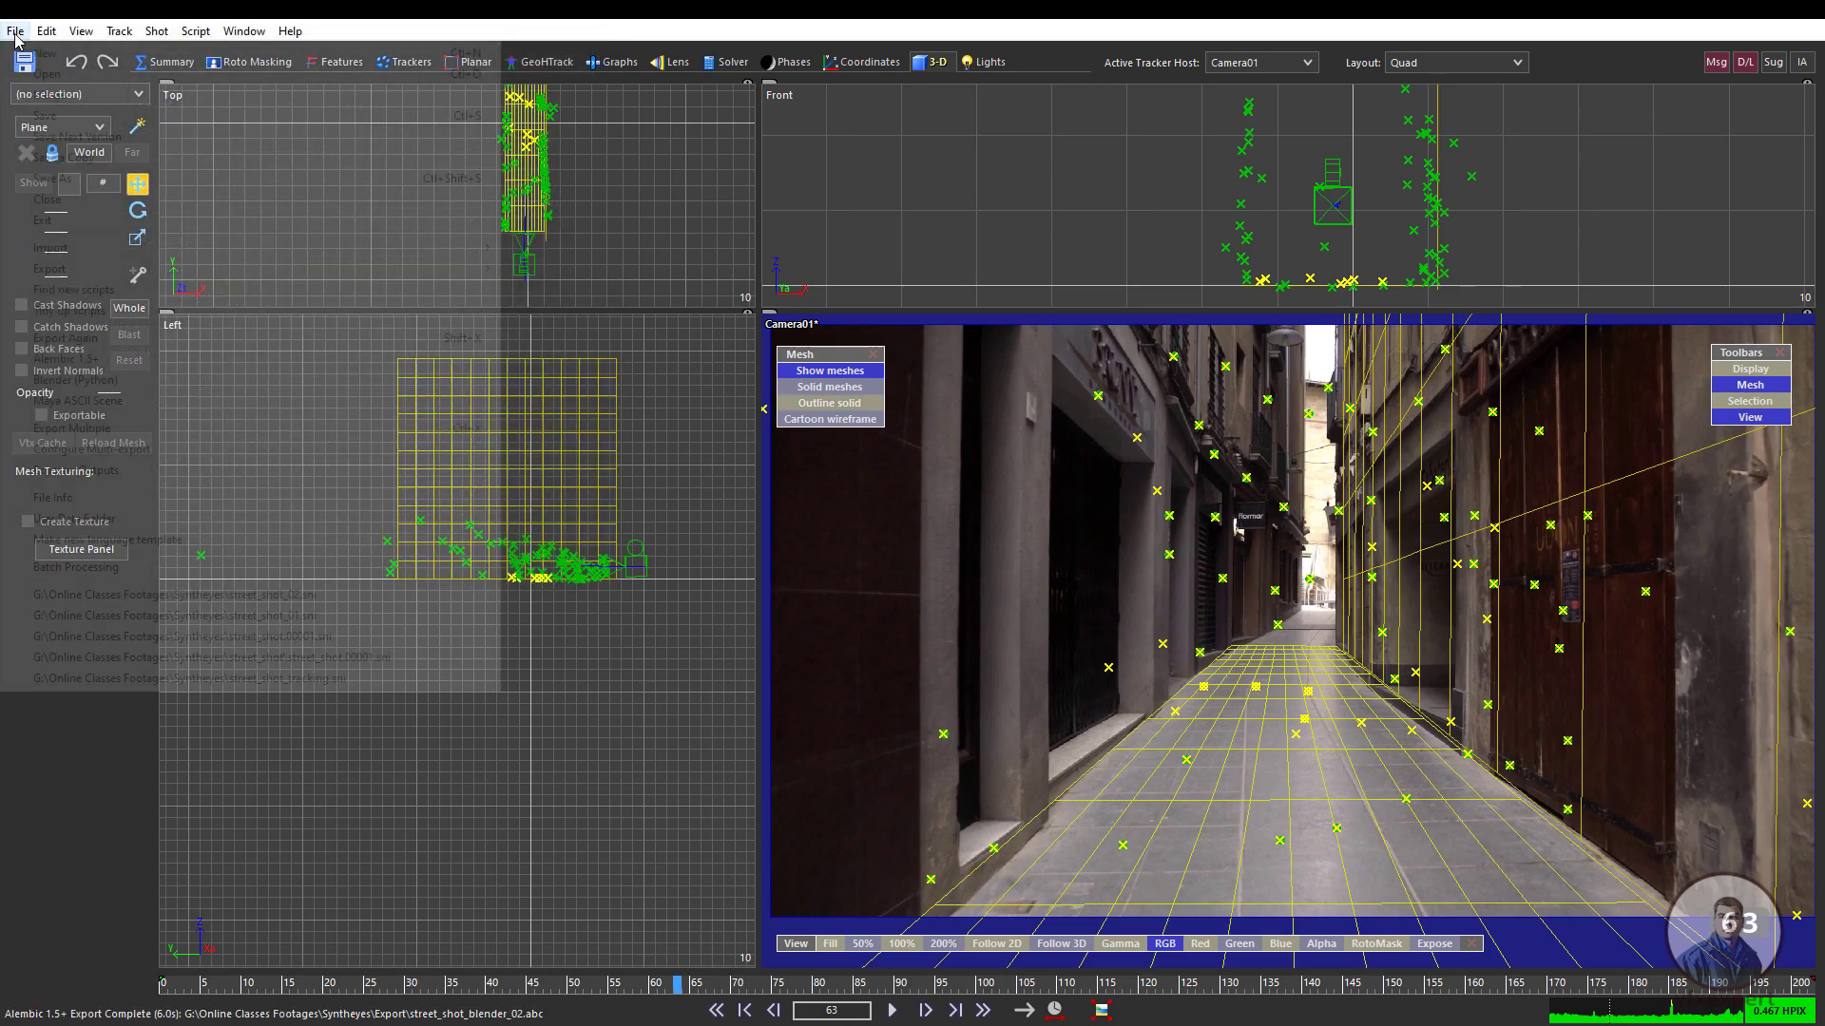
click(45, 115)
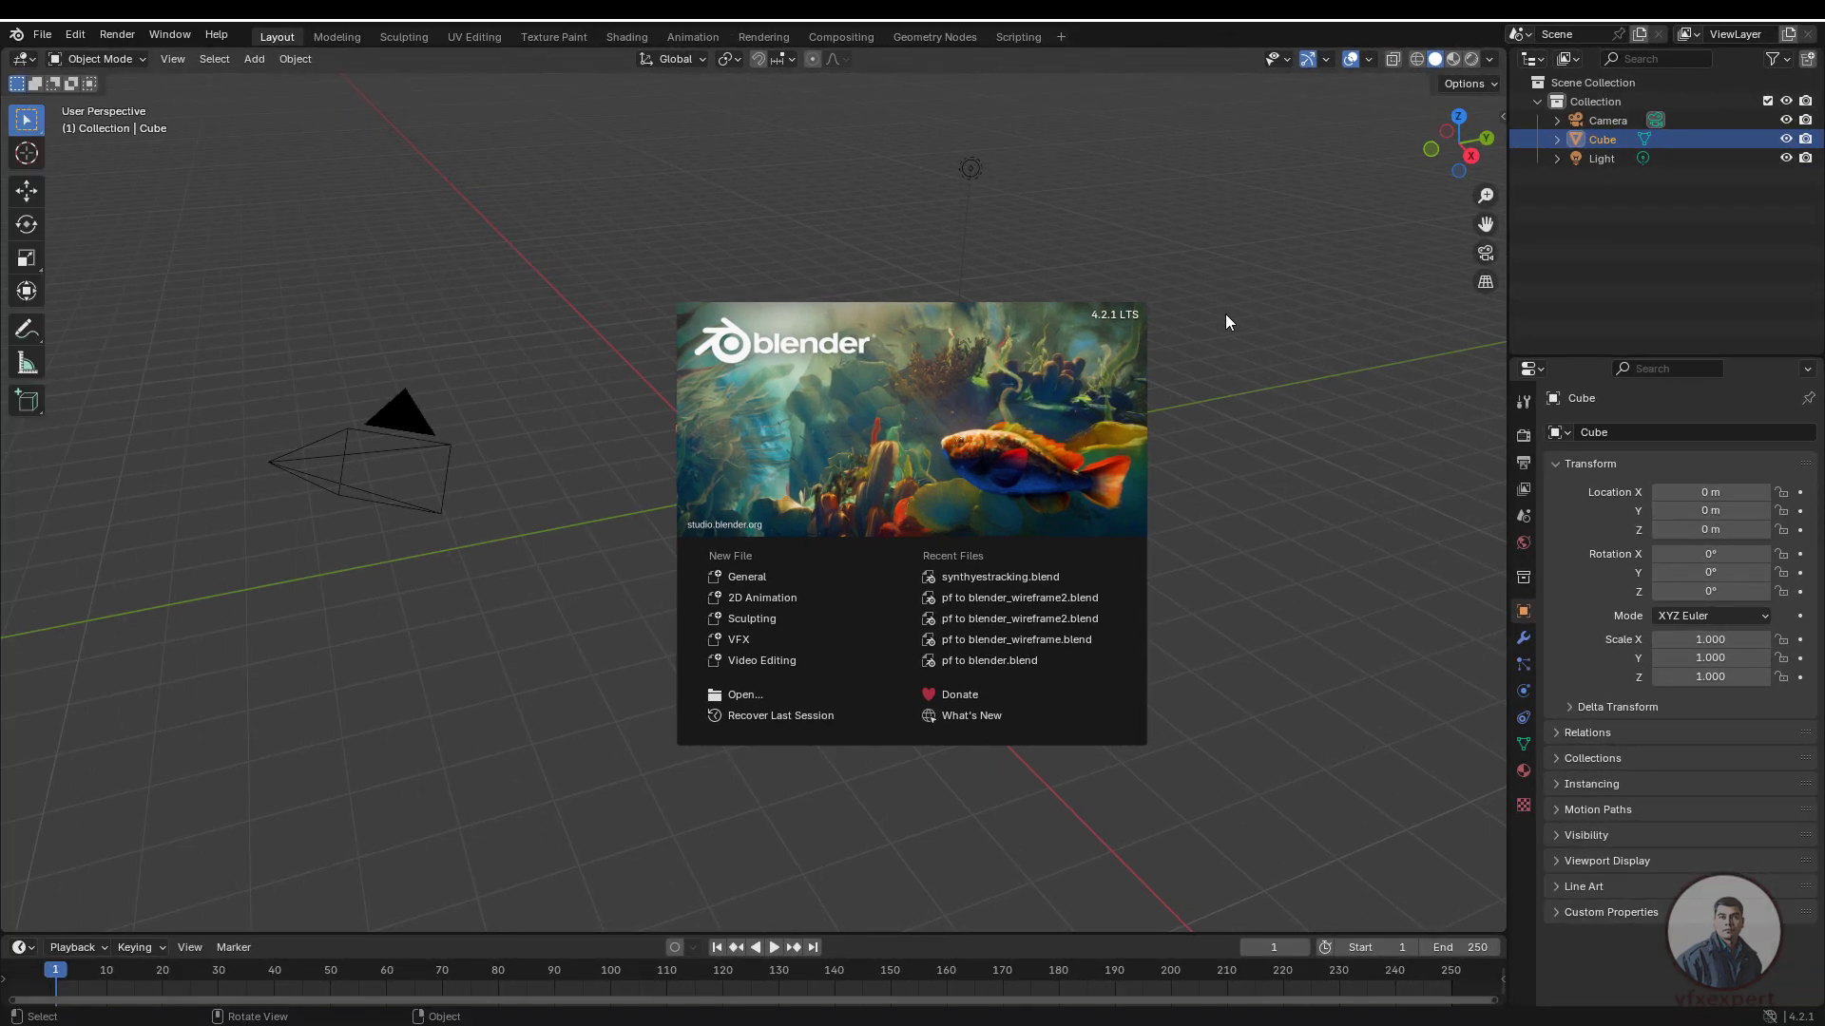
- Switch to Blender, dismiss the splash screen, and delete the default light and cube
click(1224, 278)
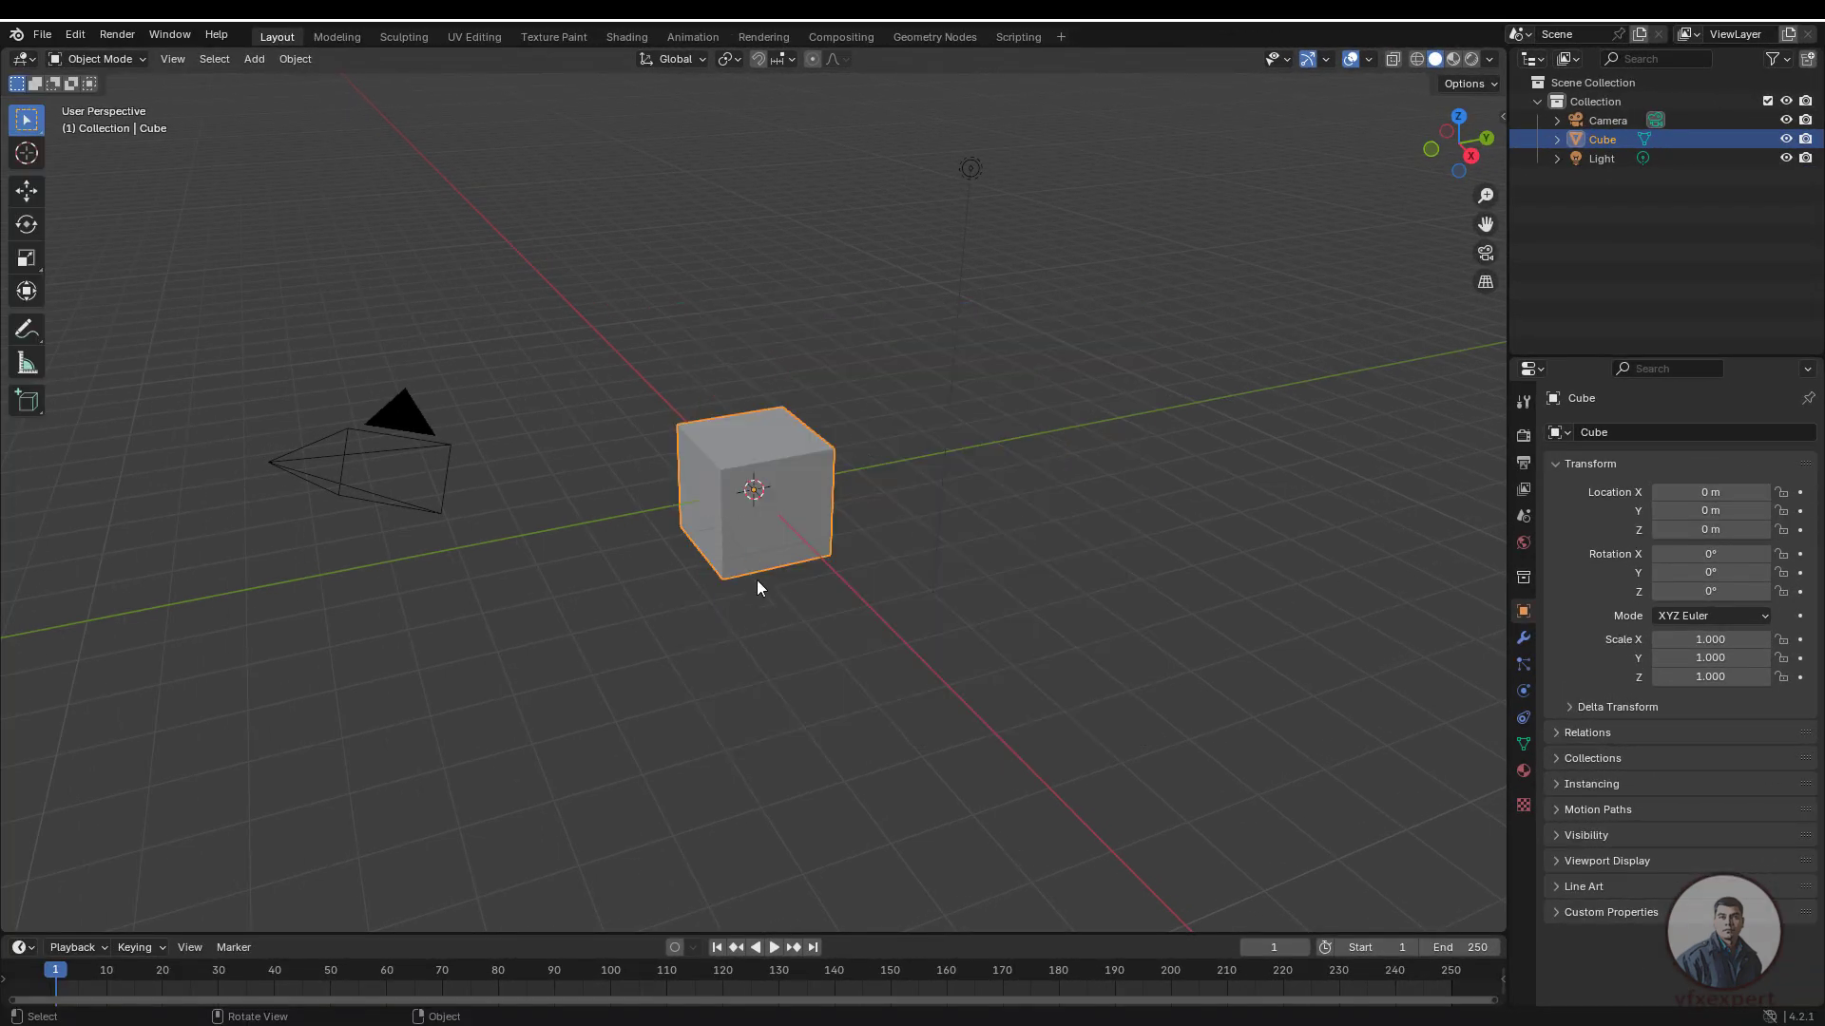
click(1596, 162)
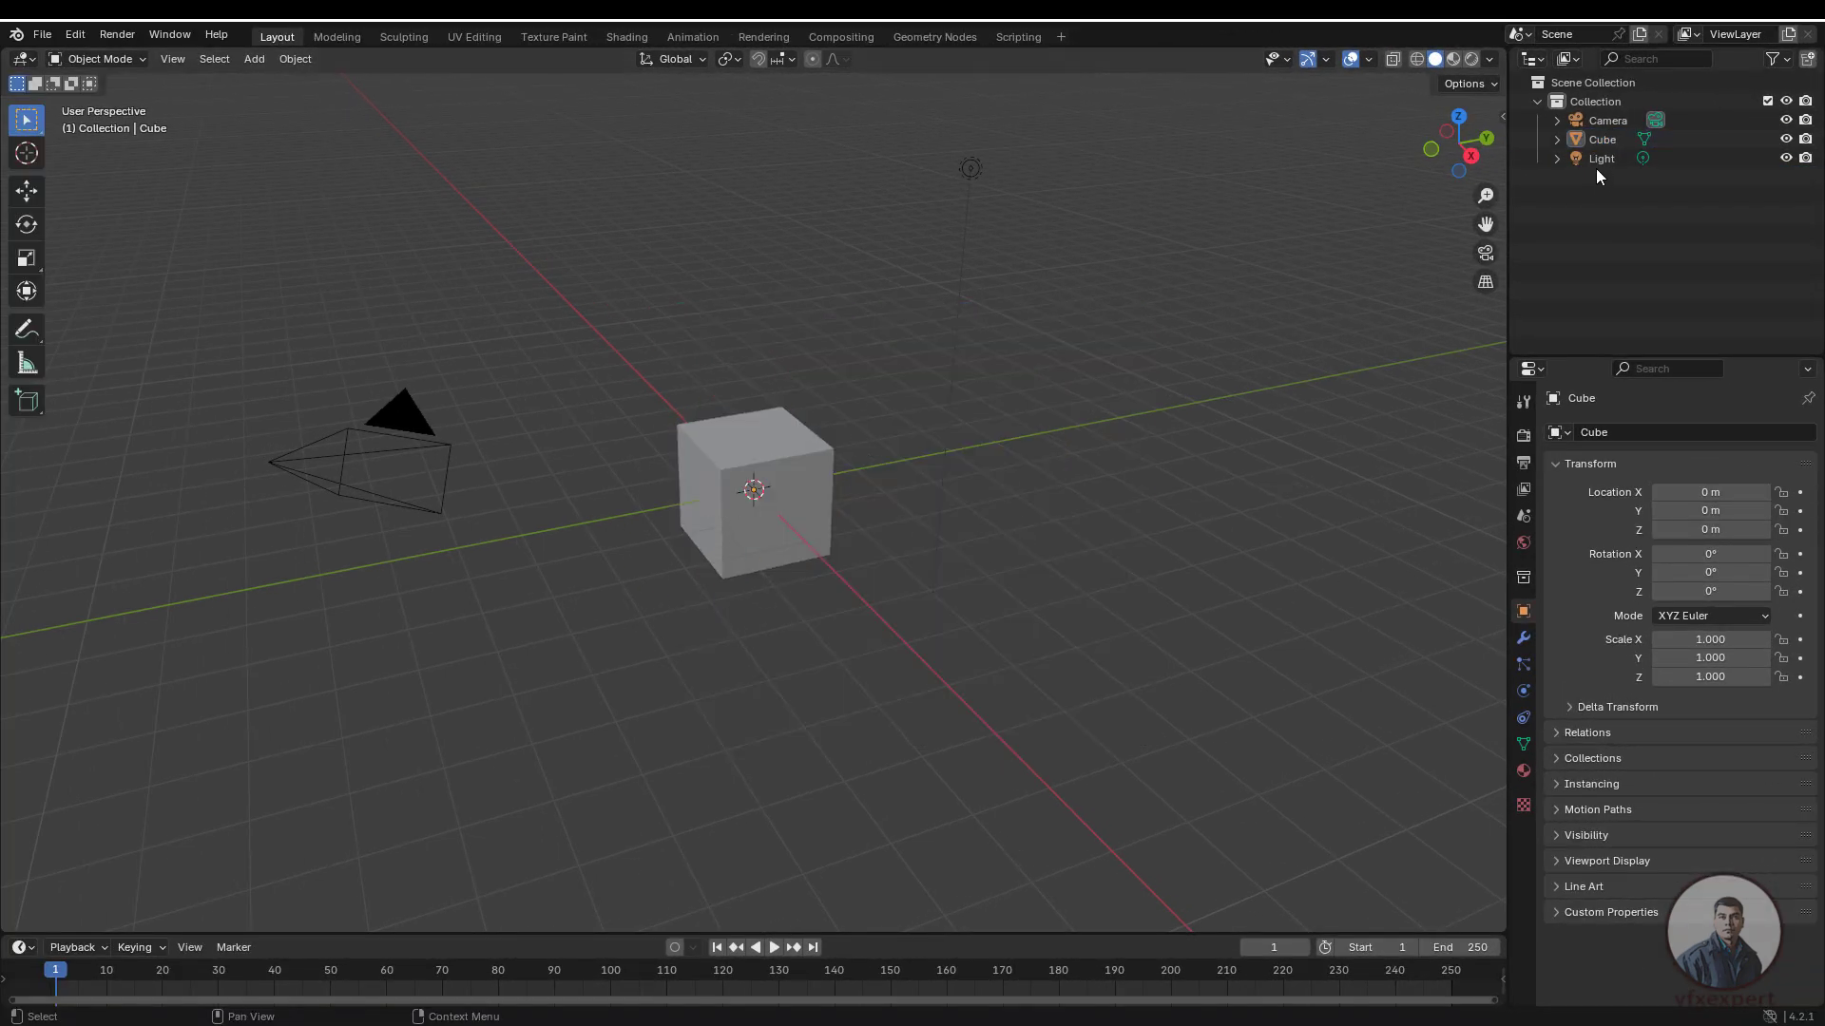
key(Delete)
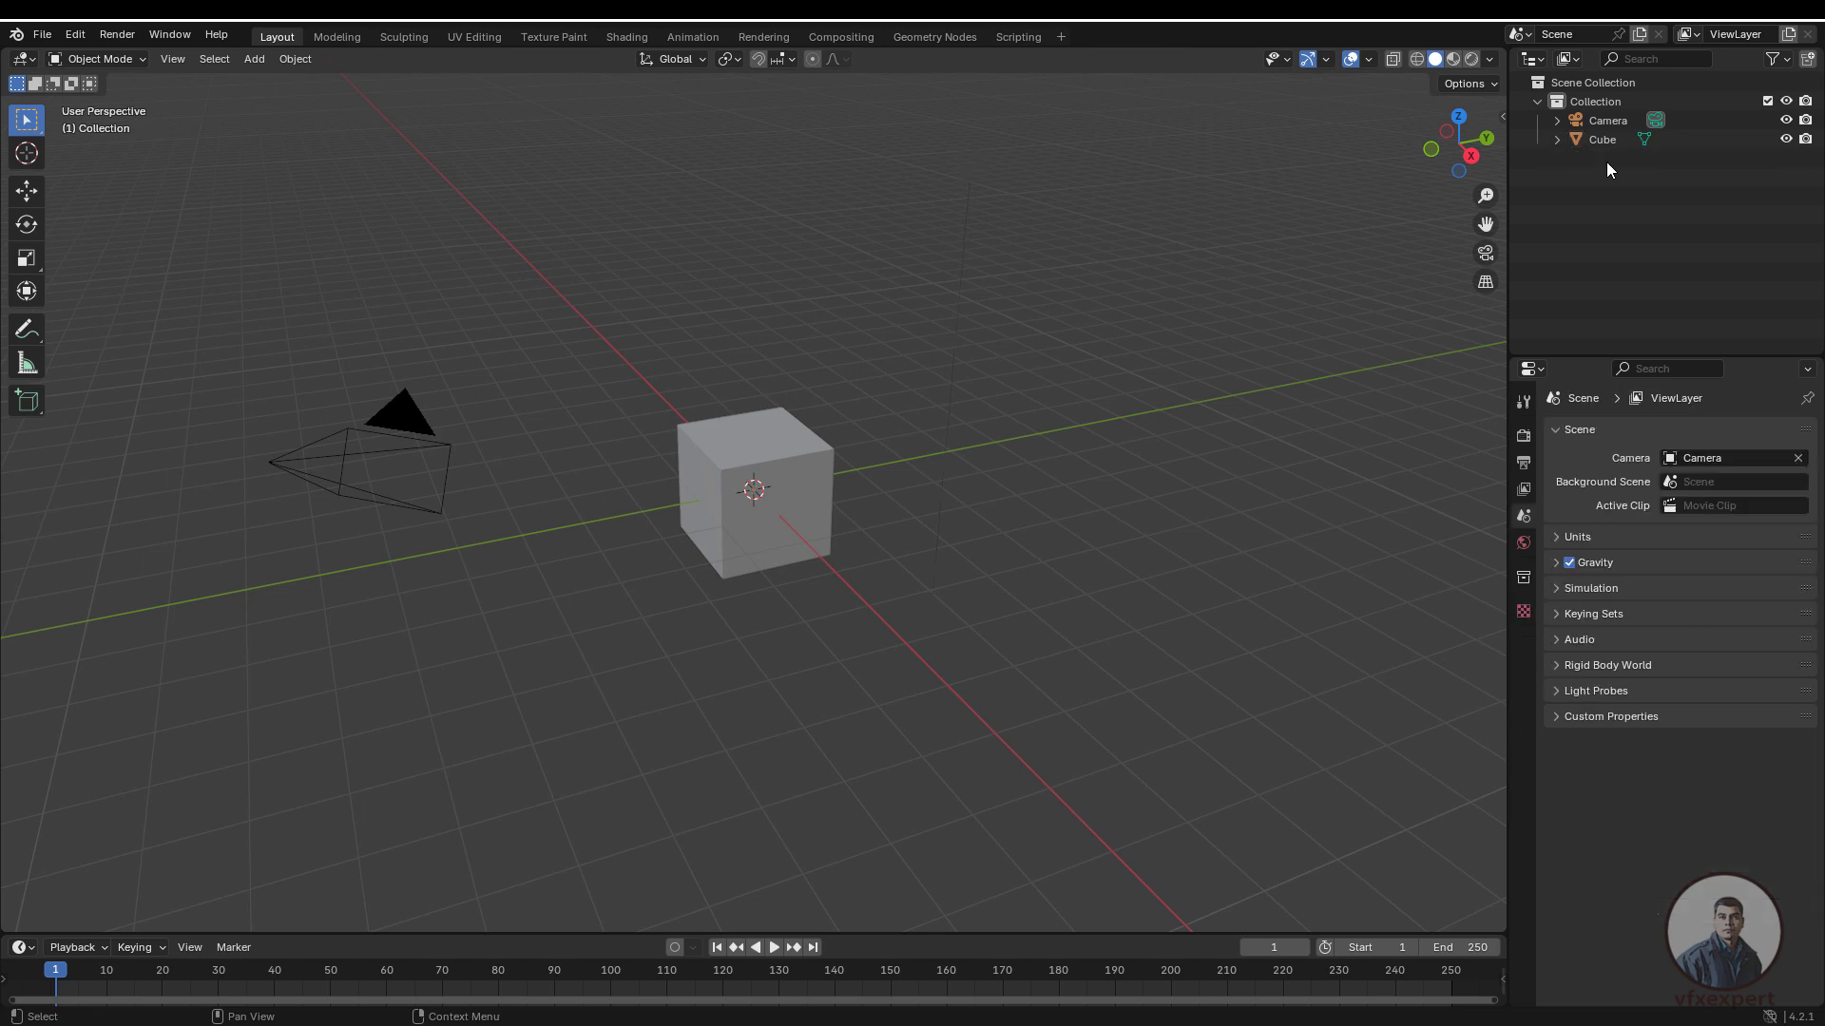
click(1599, 134)
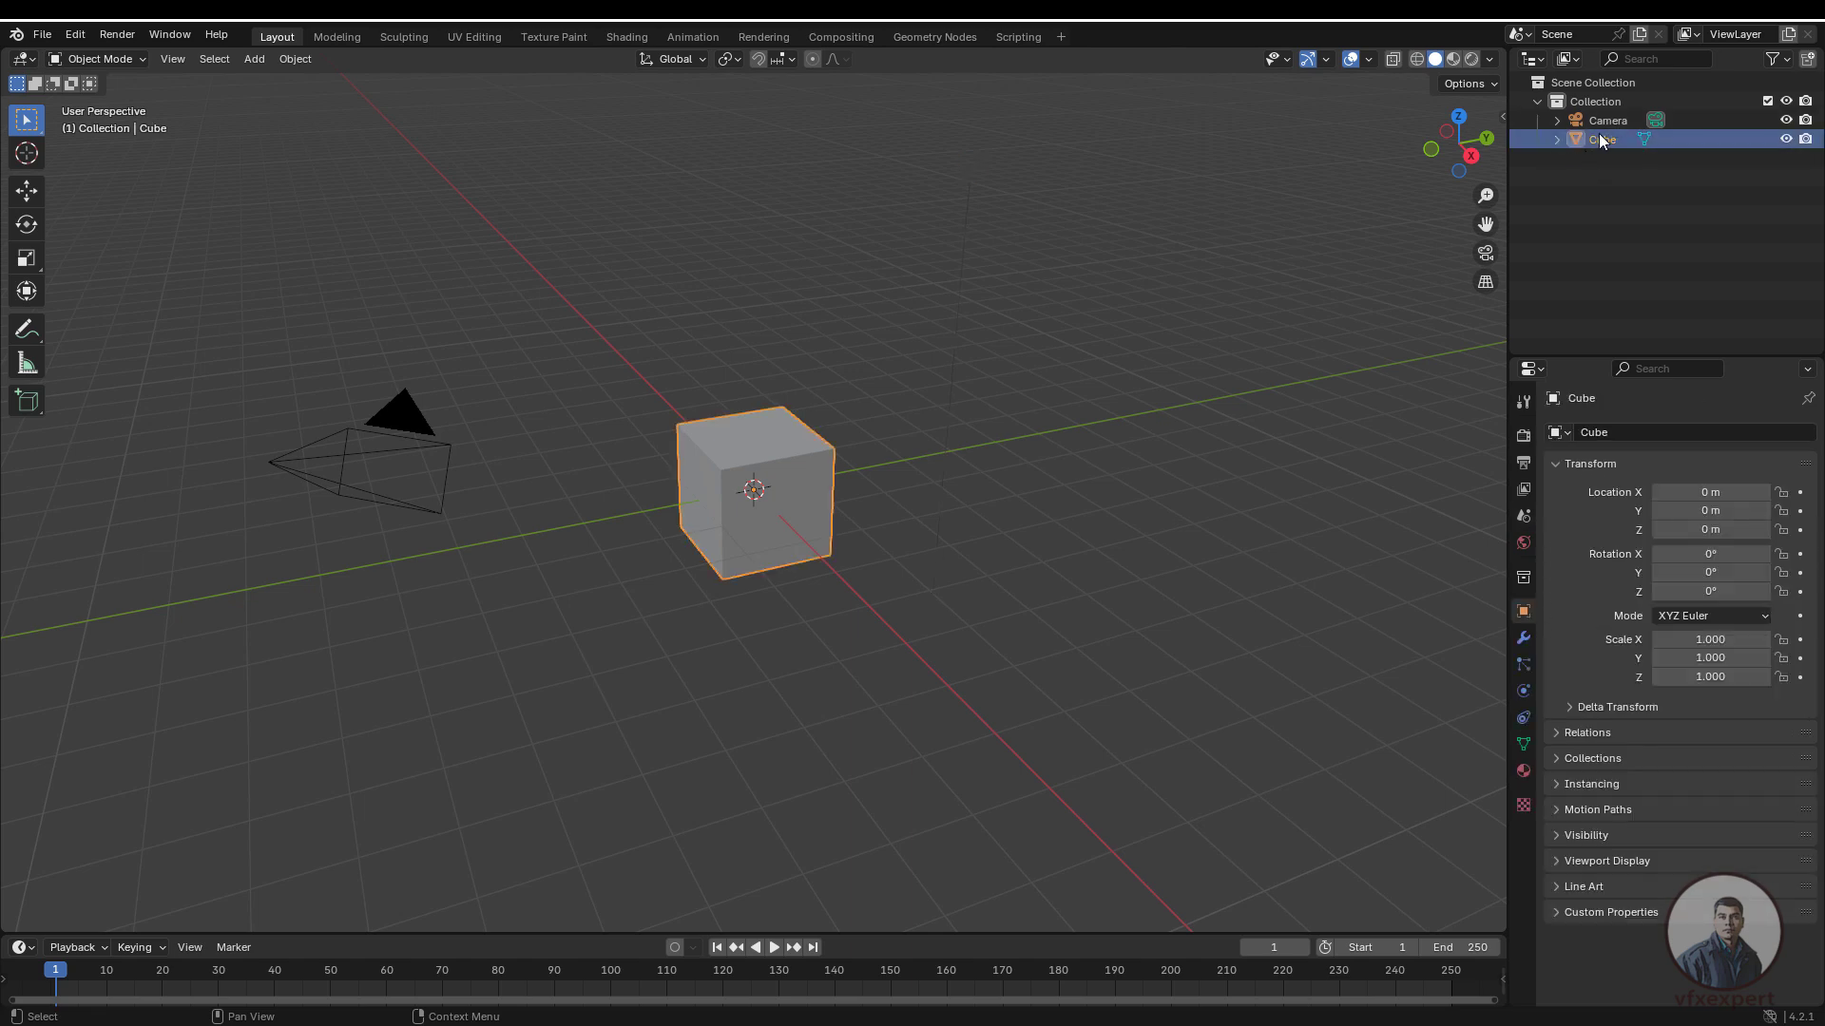
key(Delete)
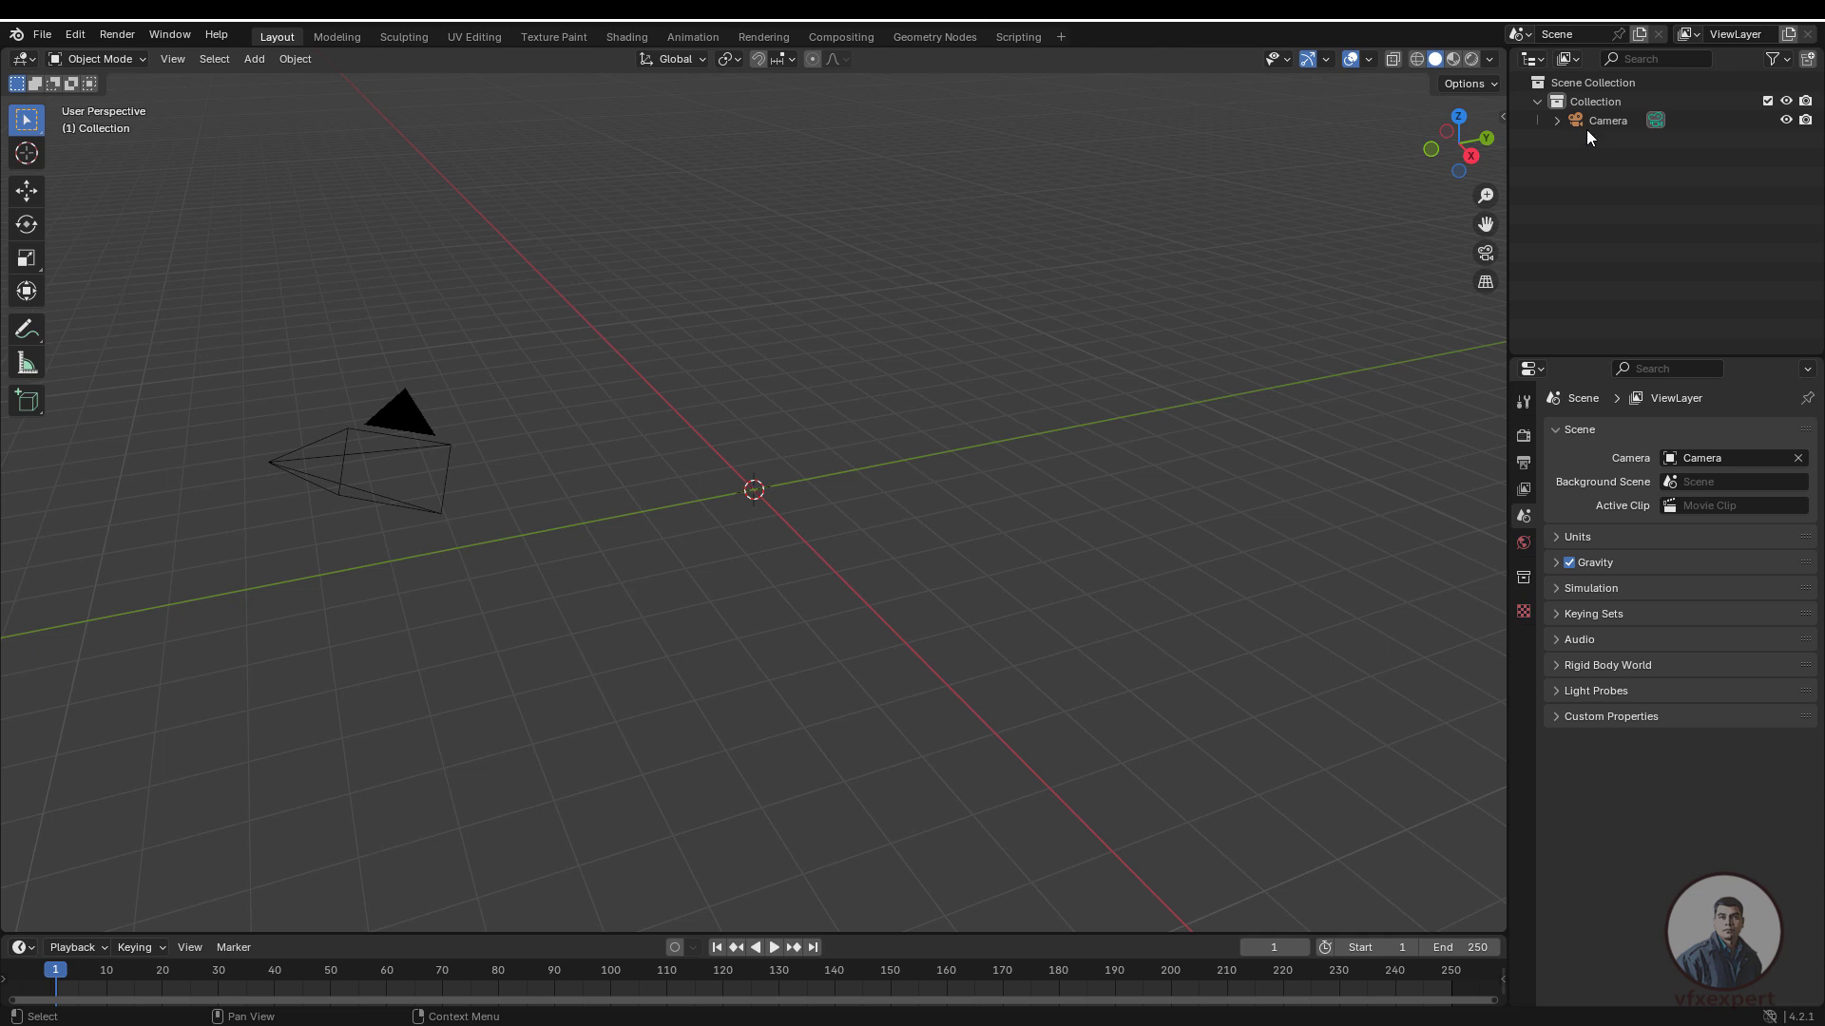
- Load street_shot_blender_01.py from the Syntheyes Export folder into the text editor of the Scripting workspace and run the script
click(1599, 124)
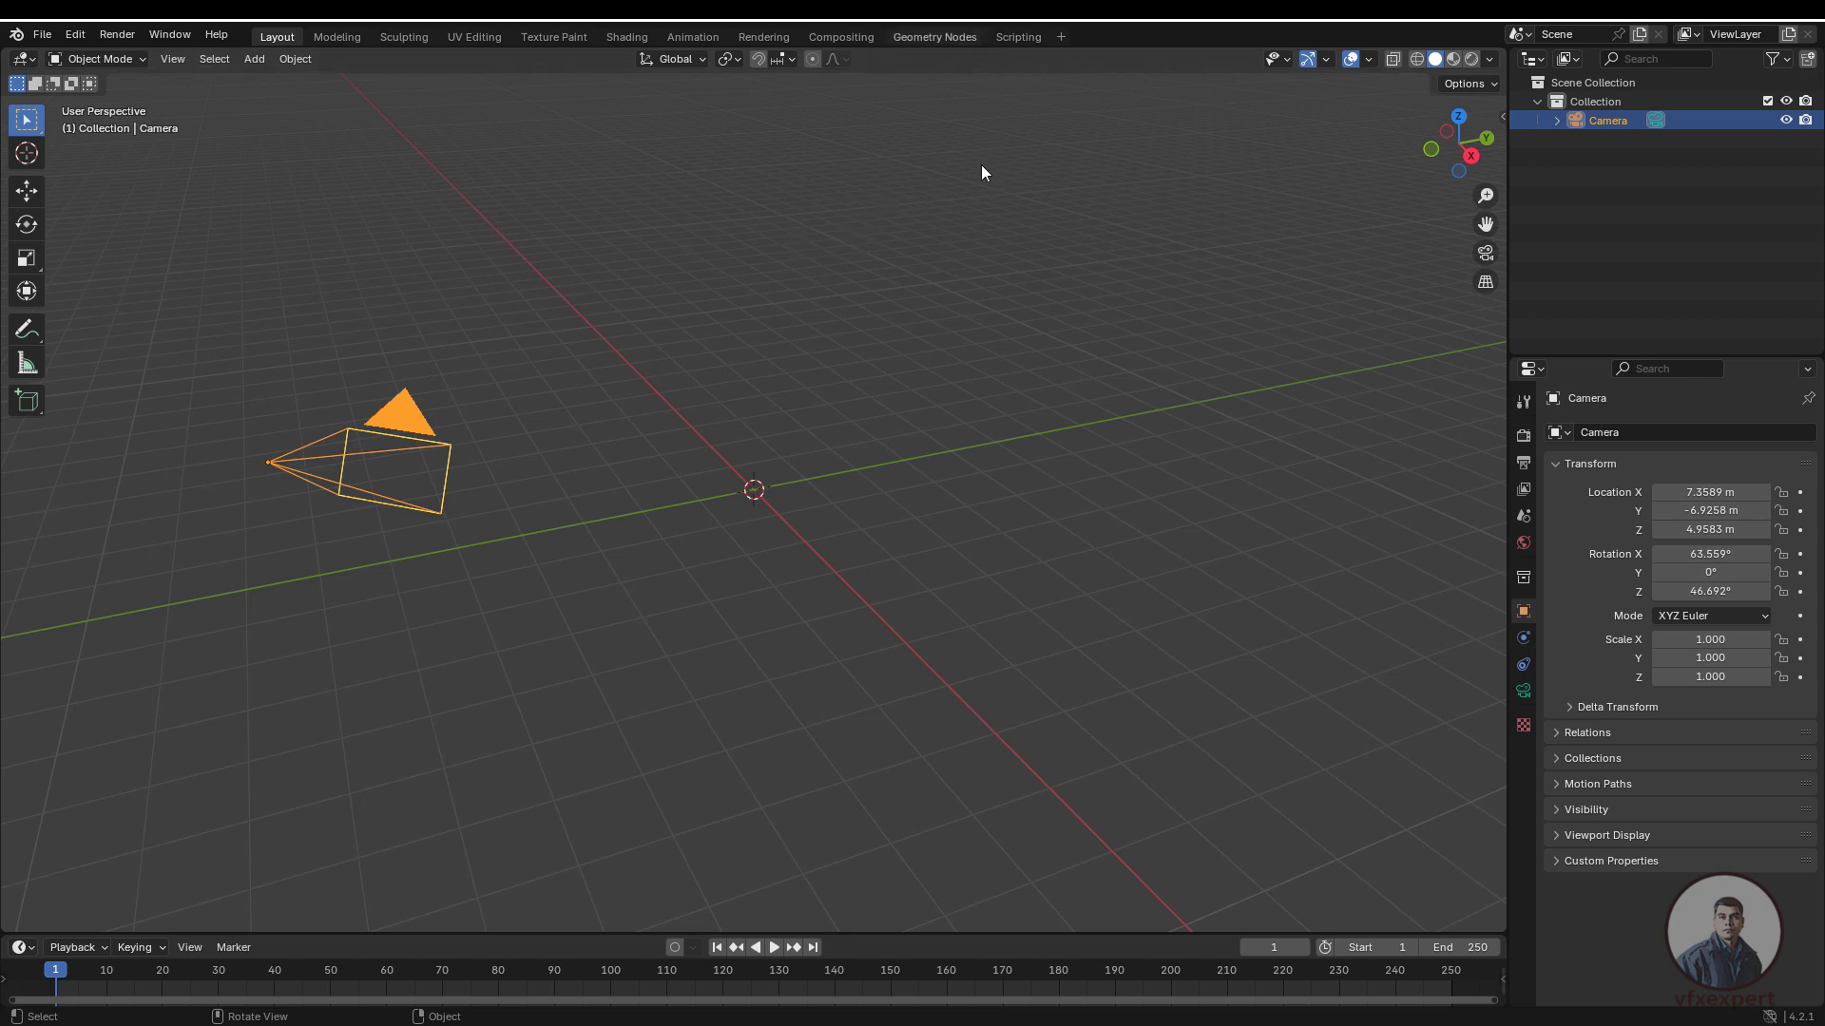
click(1018, 37)
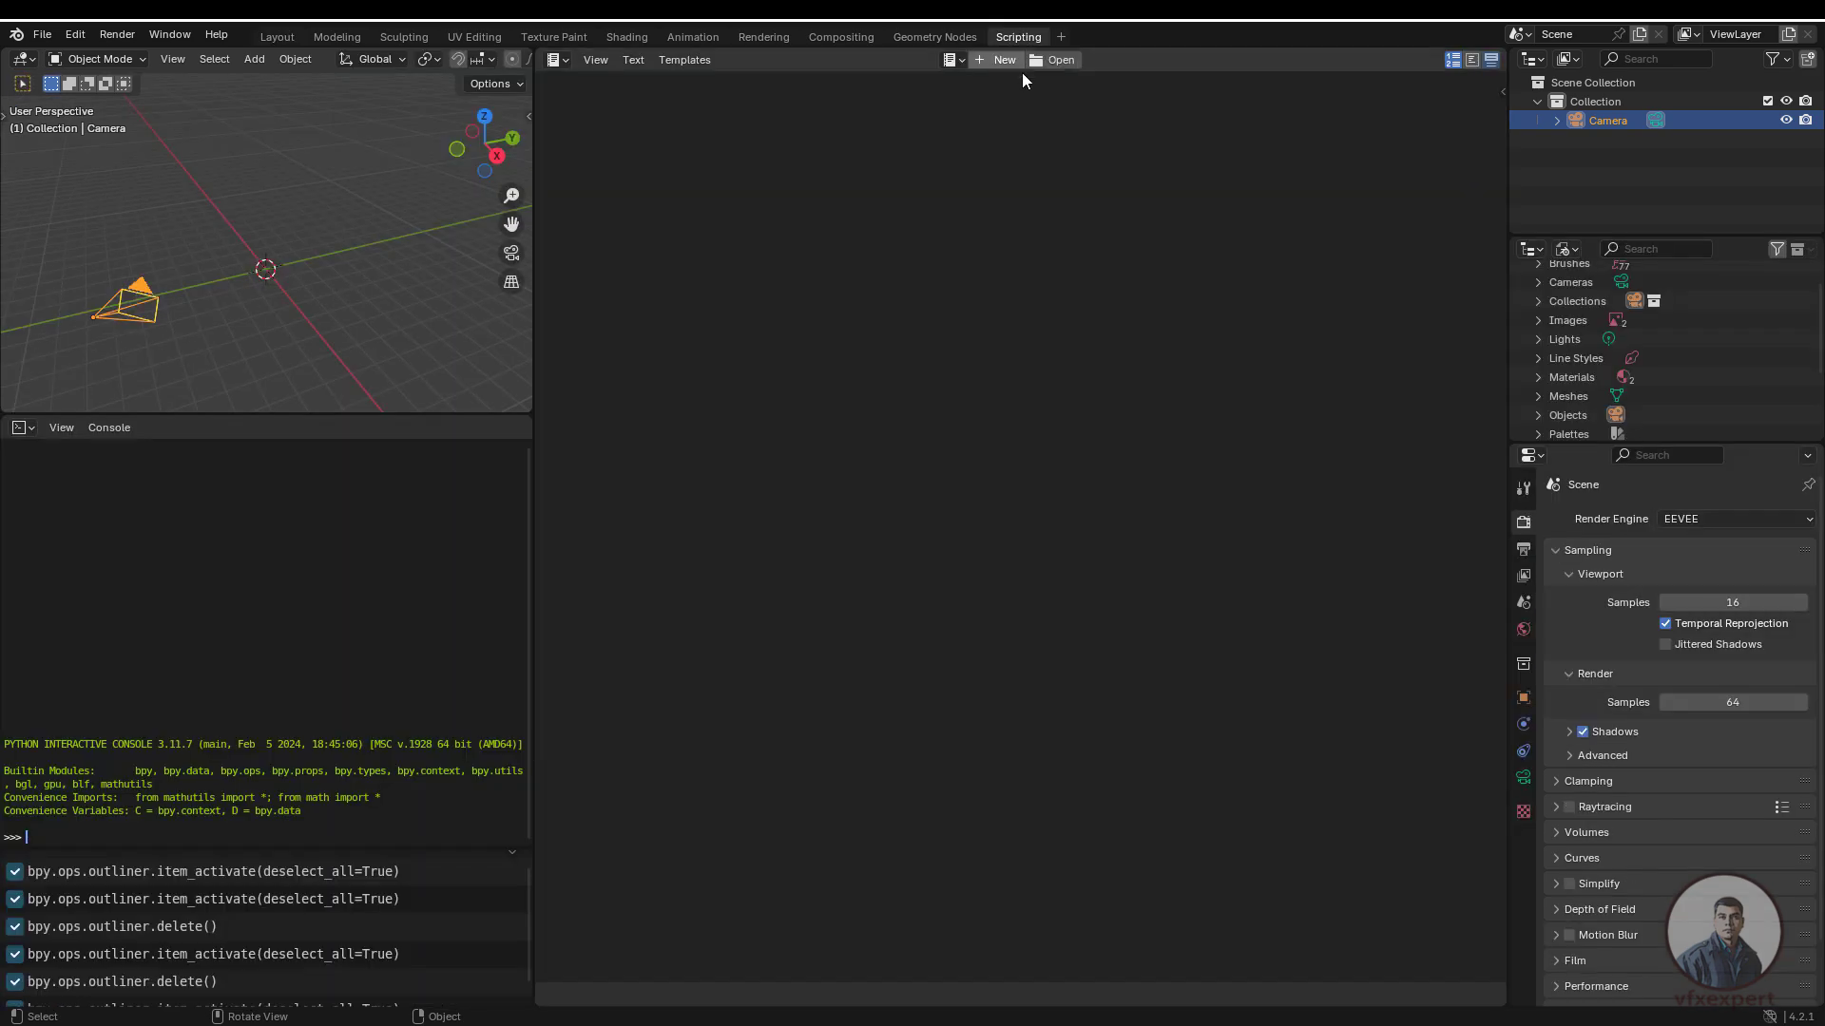
click(1055, 59)
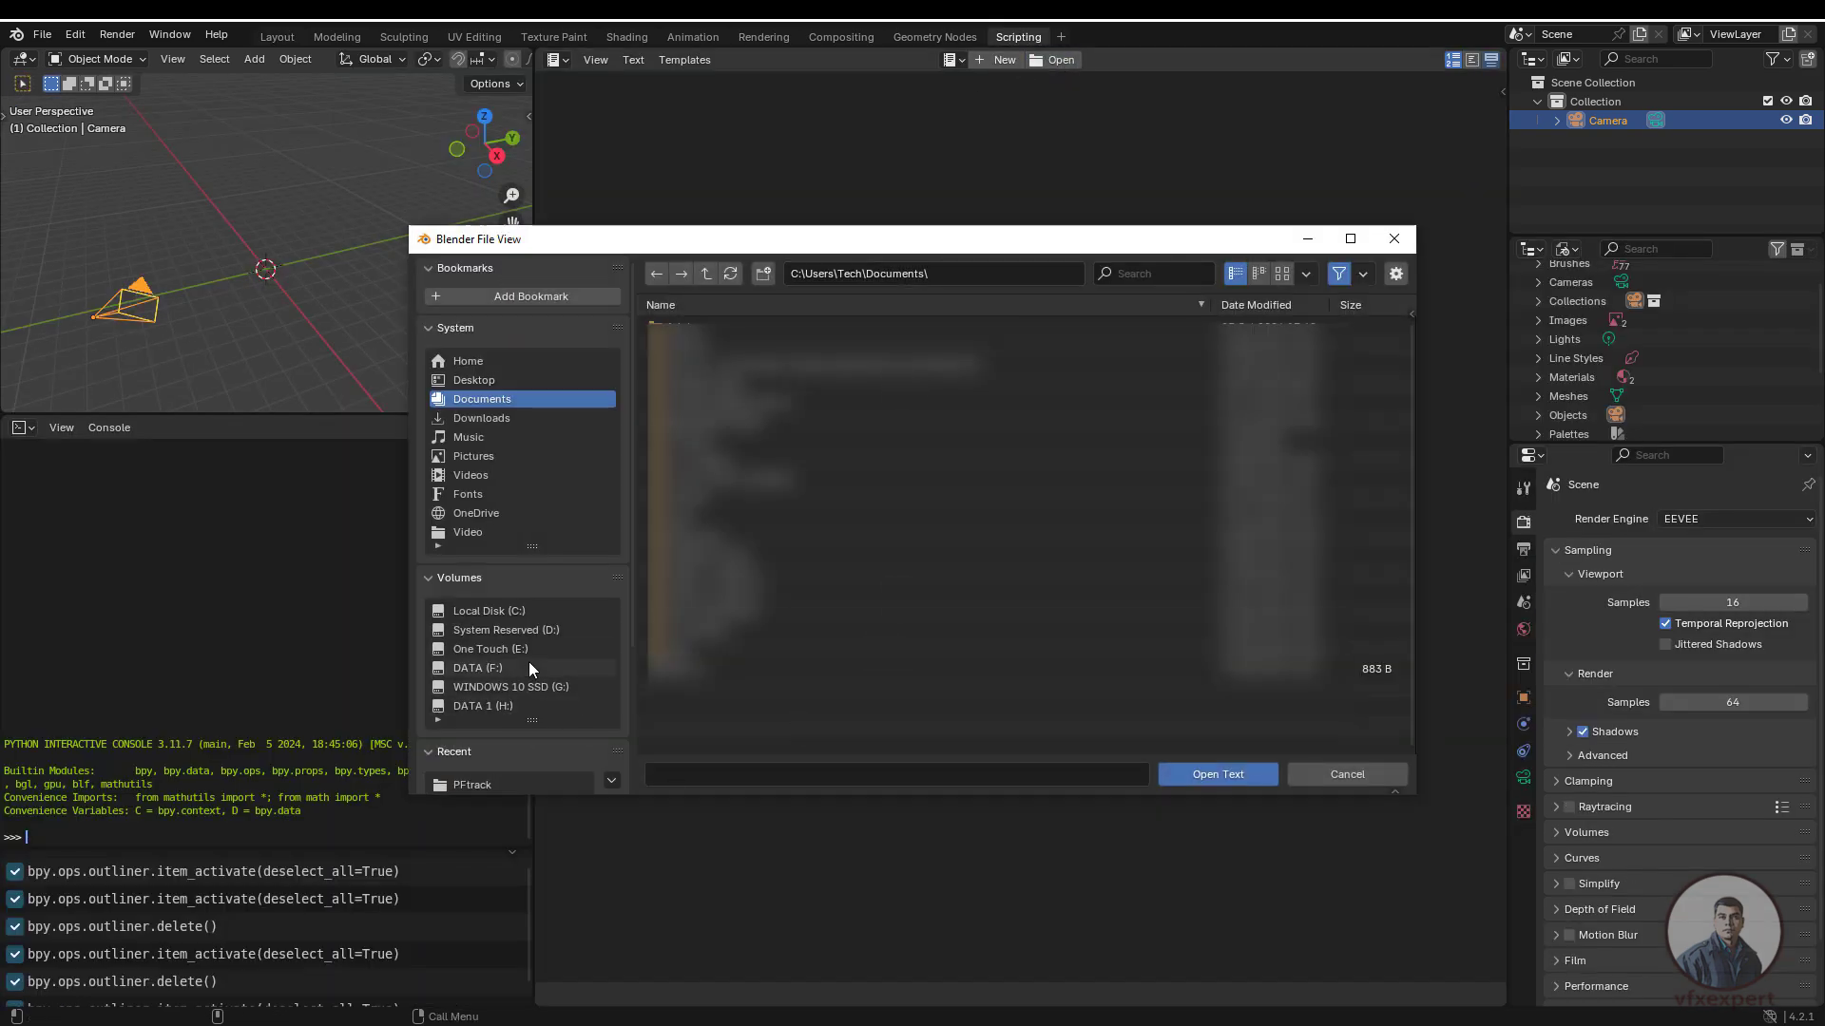
scroll(546, 732, down, 3)
click(473, 688)
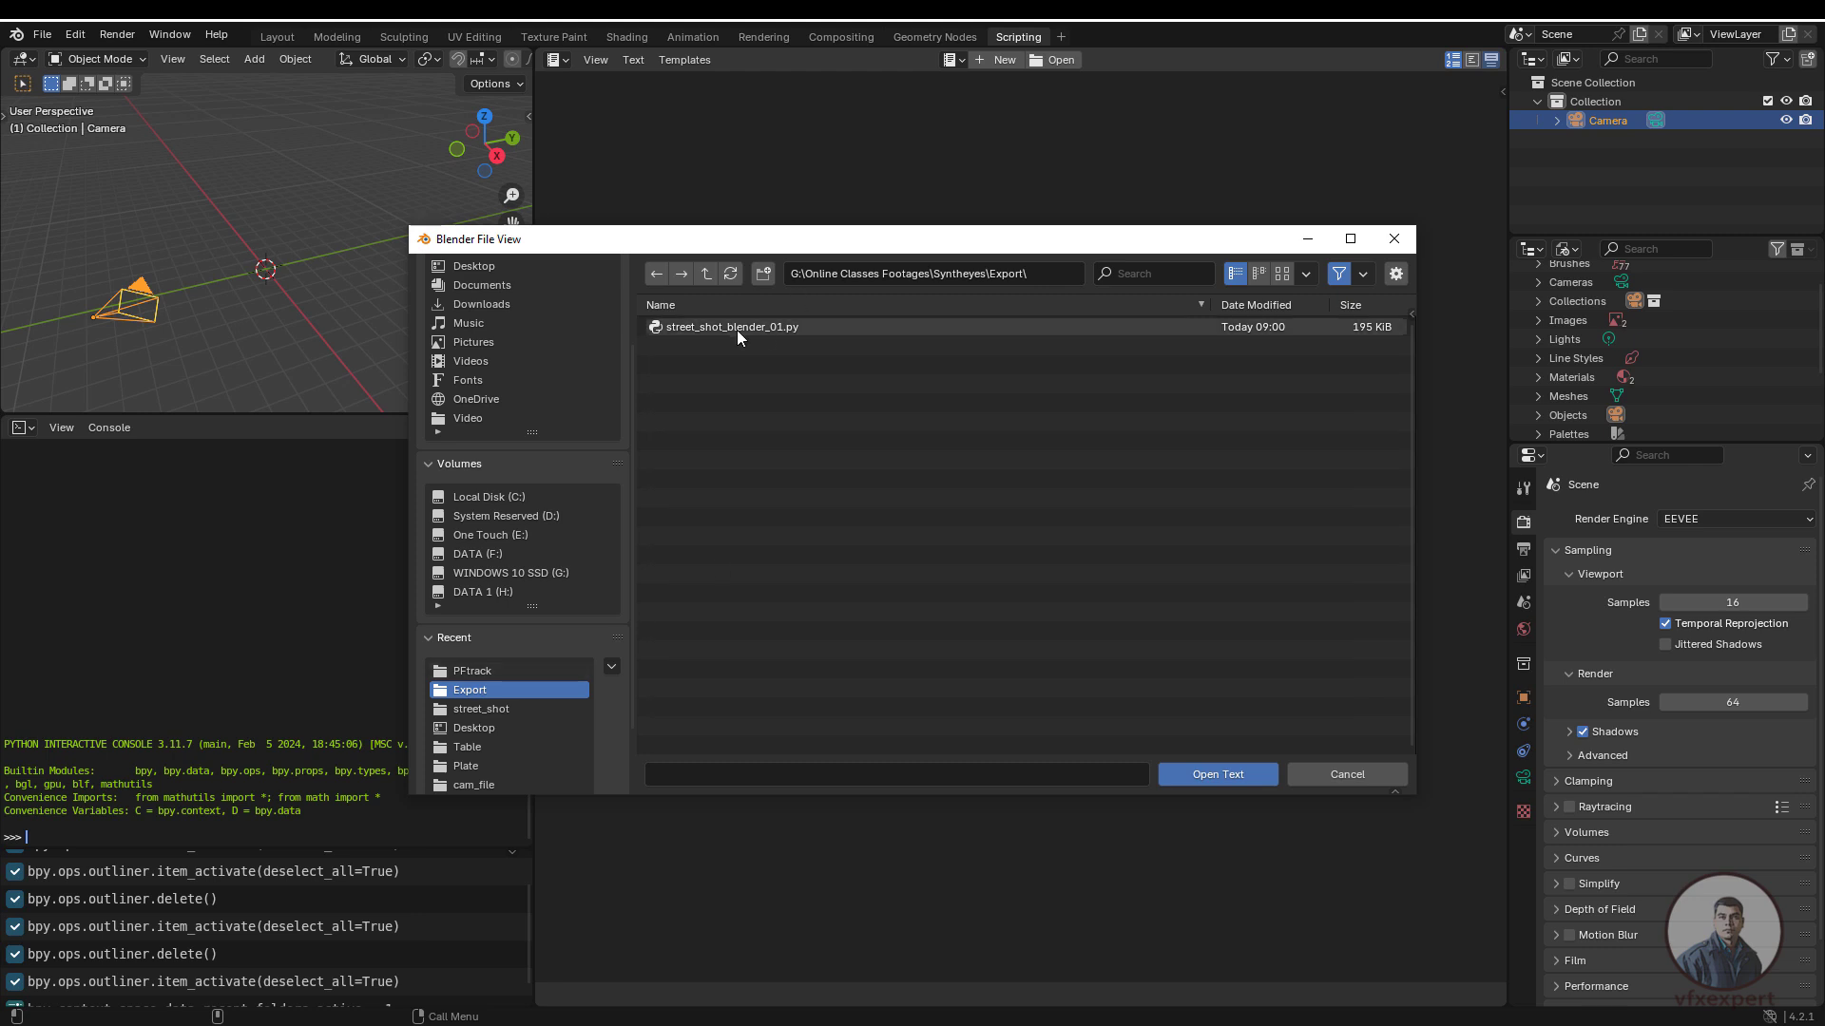
click(754, 329)
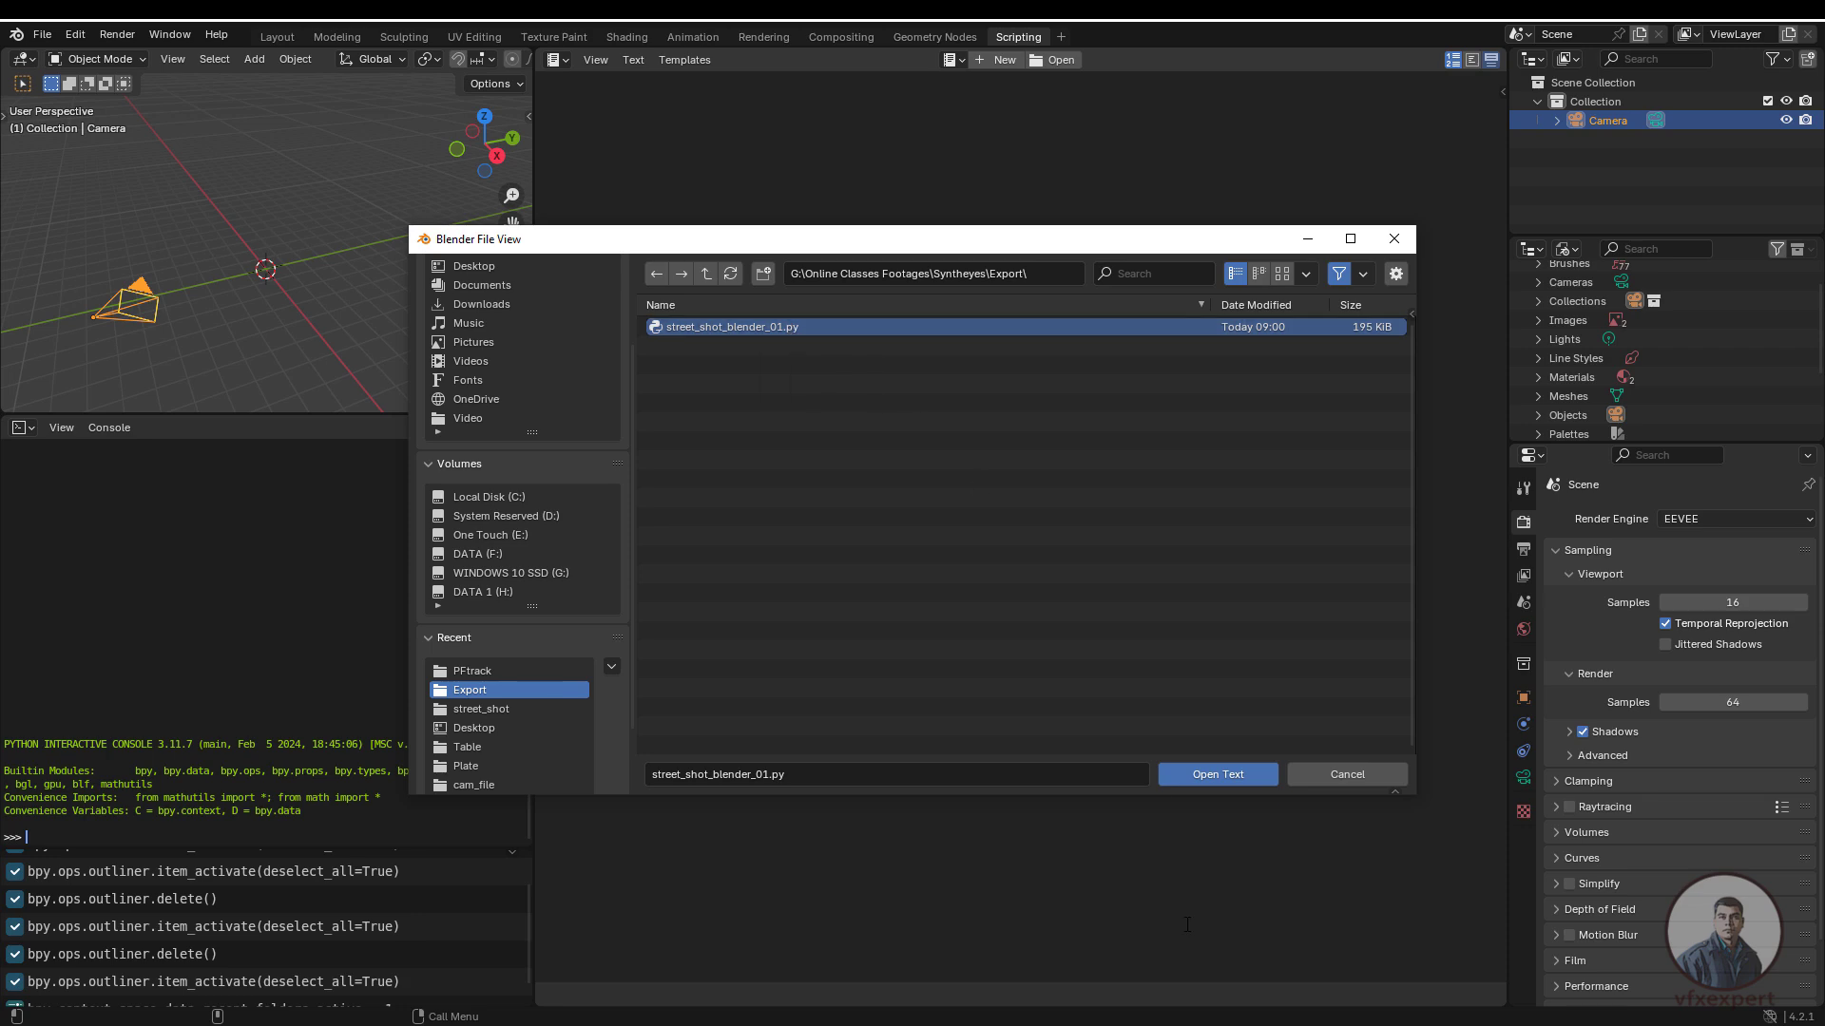
click(1218, 777)
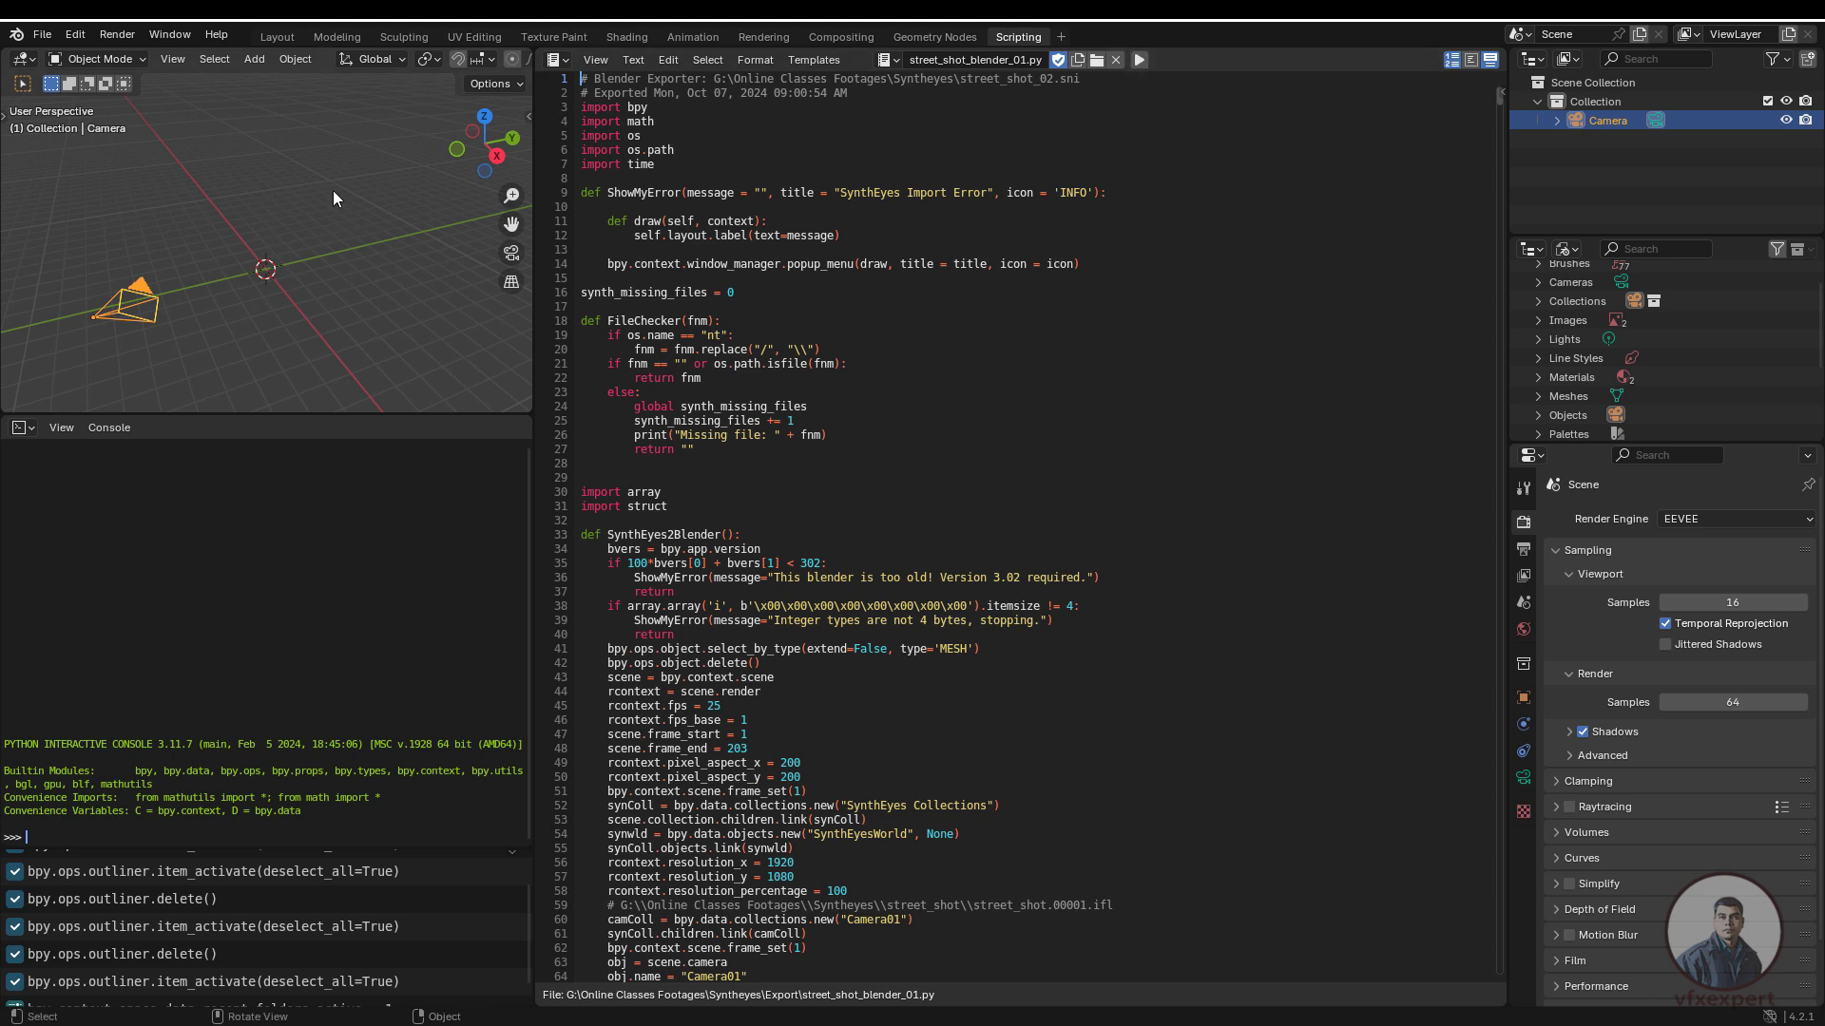
click(1137, 60)
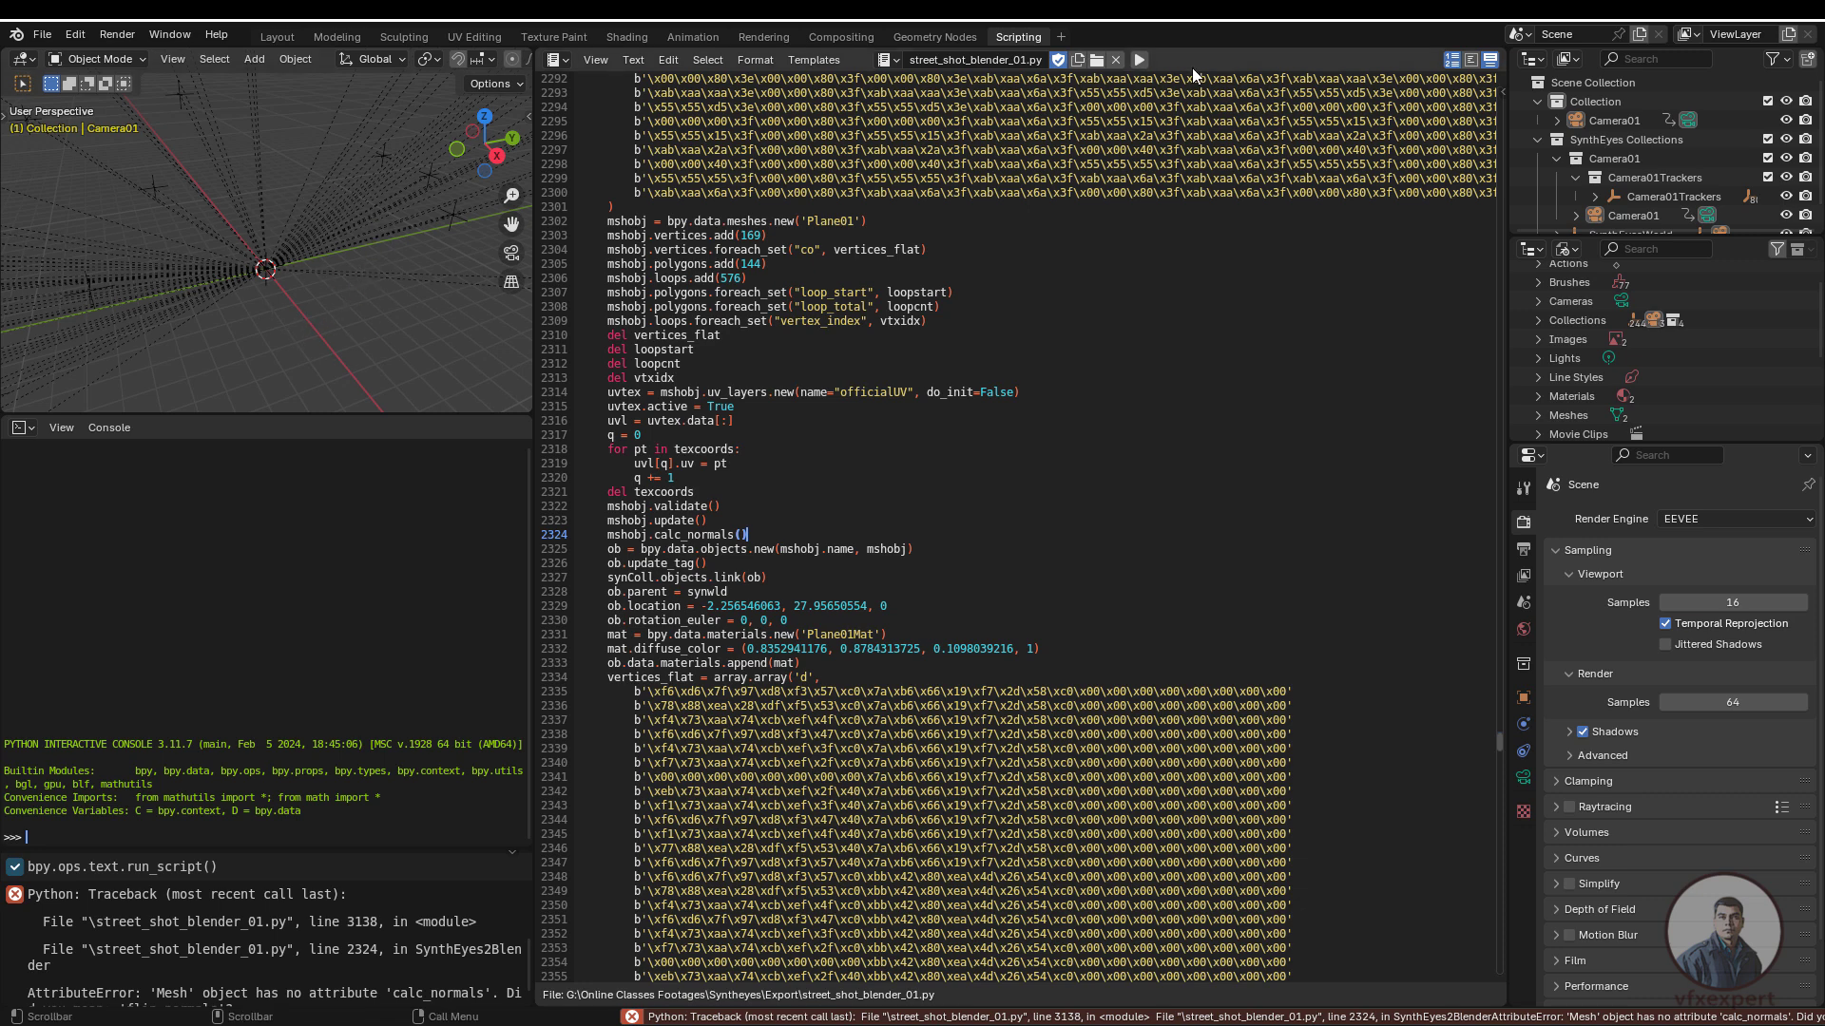
- Return to the Layout workspace, look through the imported camera, and play the shot to check the trackers against the footage
click(285, 38)
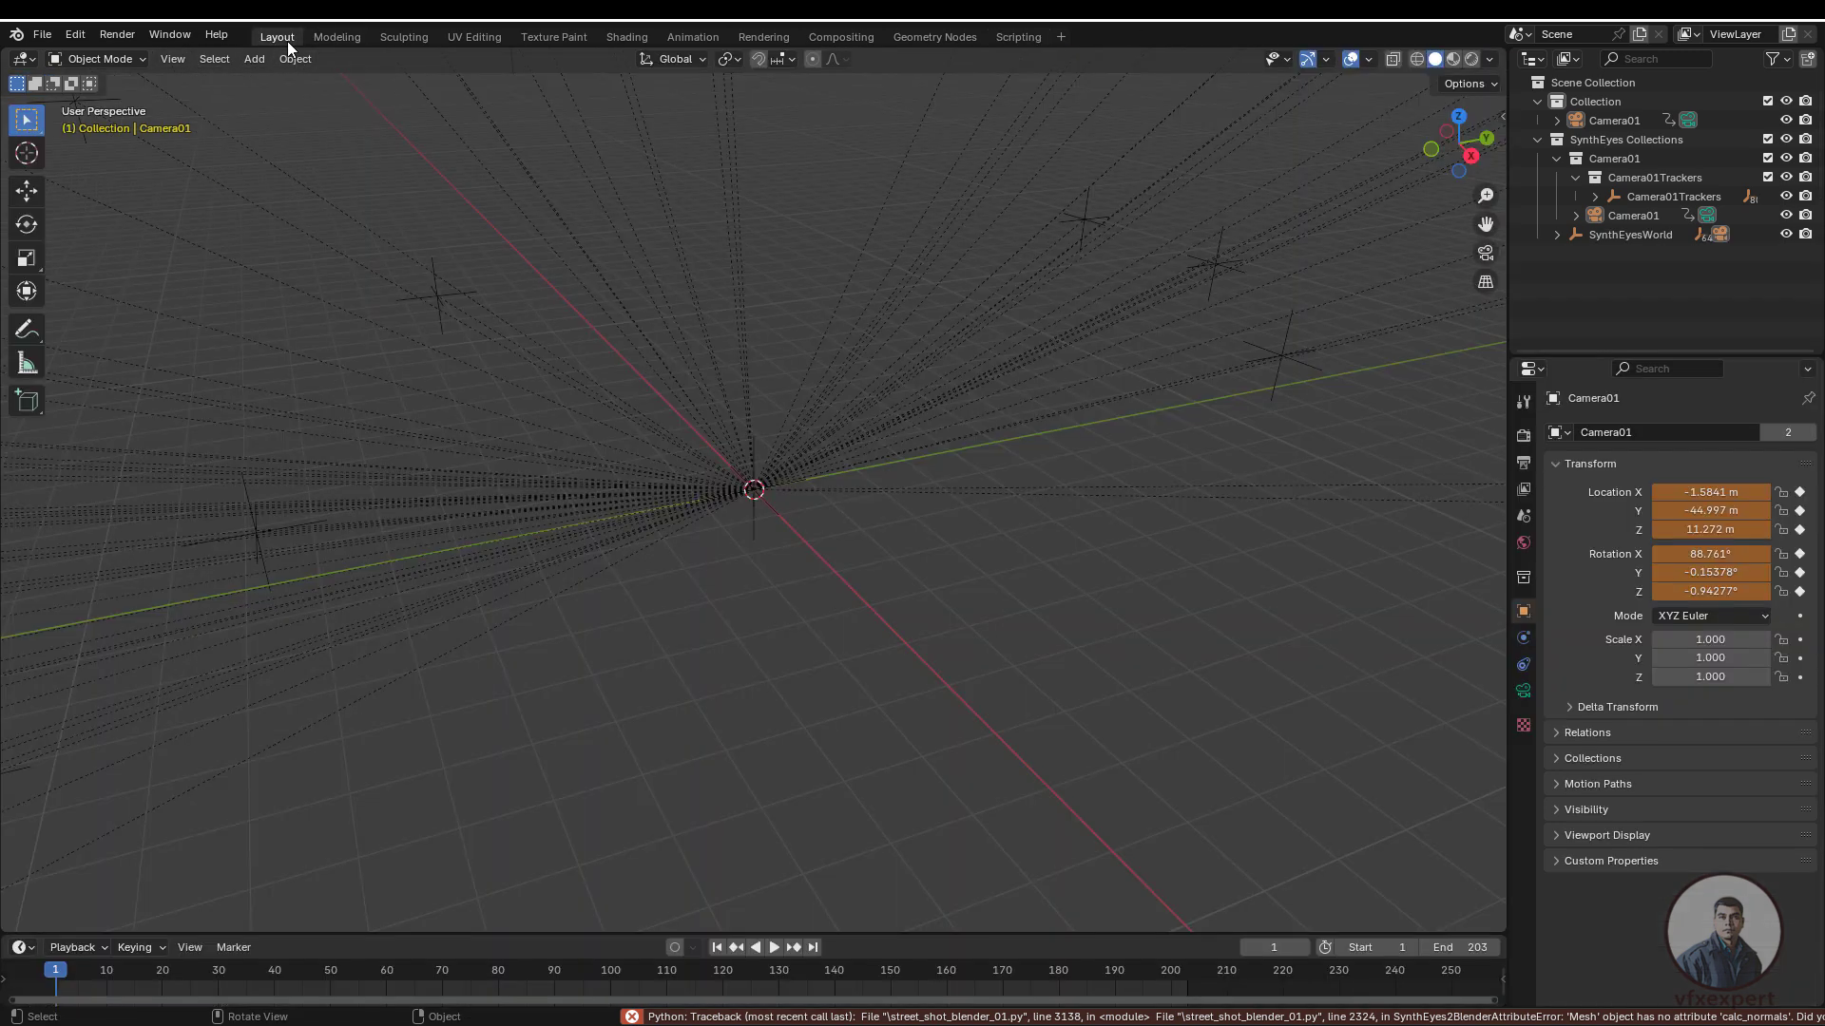
click(1483, 256)
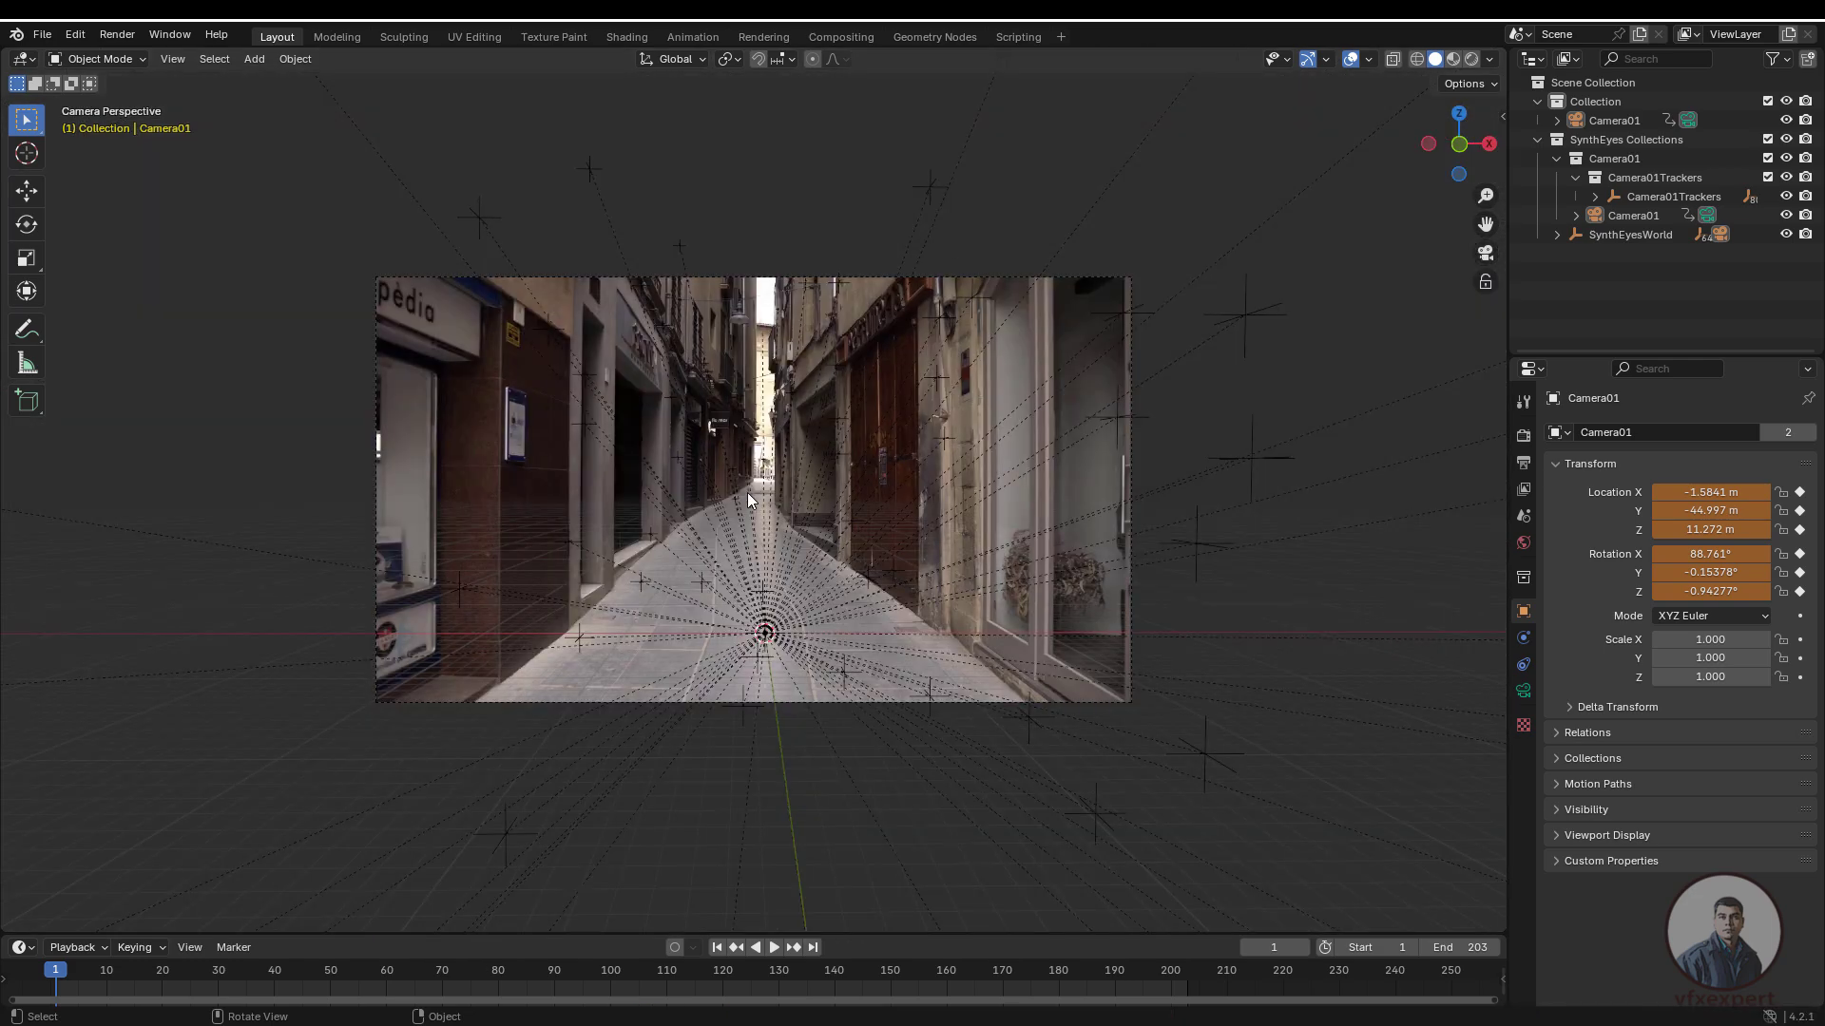
scroll(748, 501, up, 3)
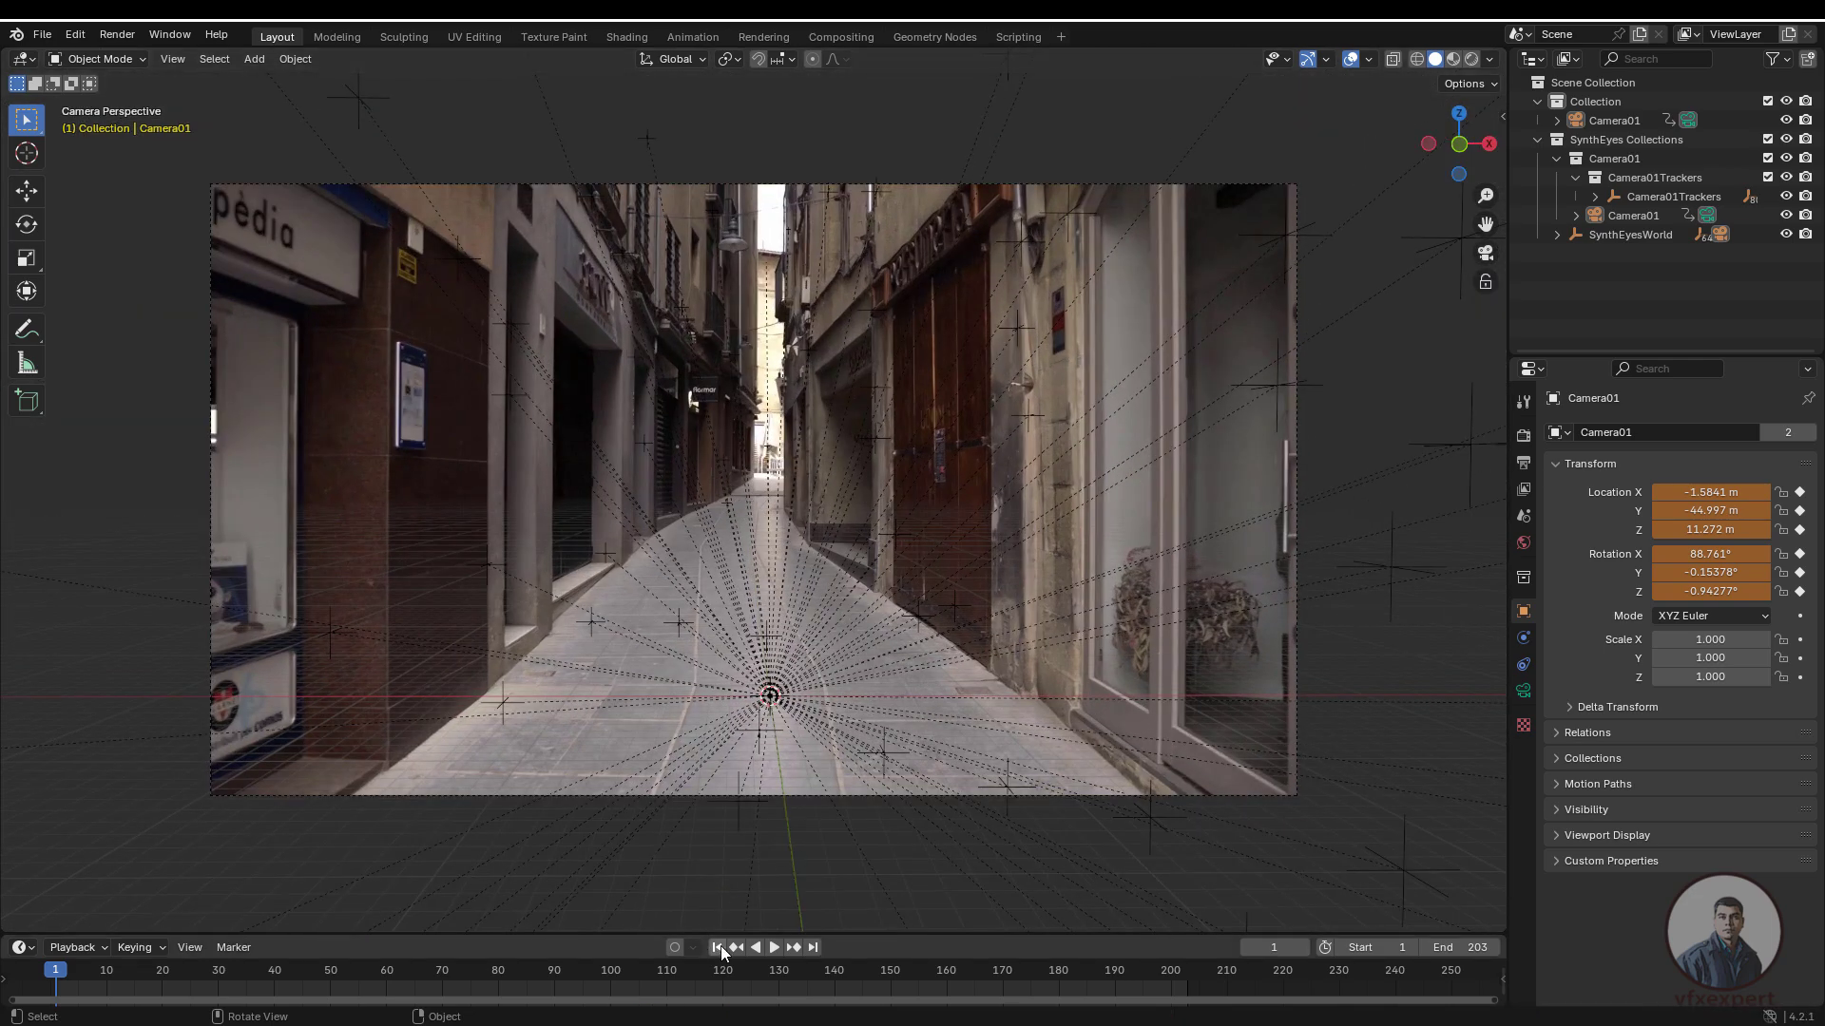
click(773, 948)
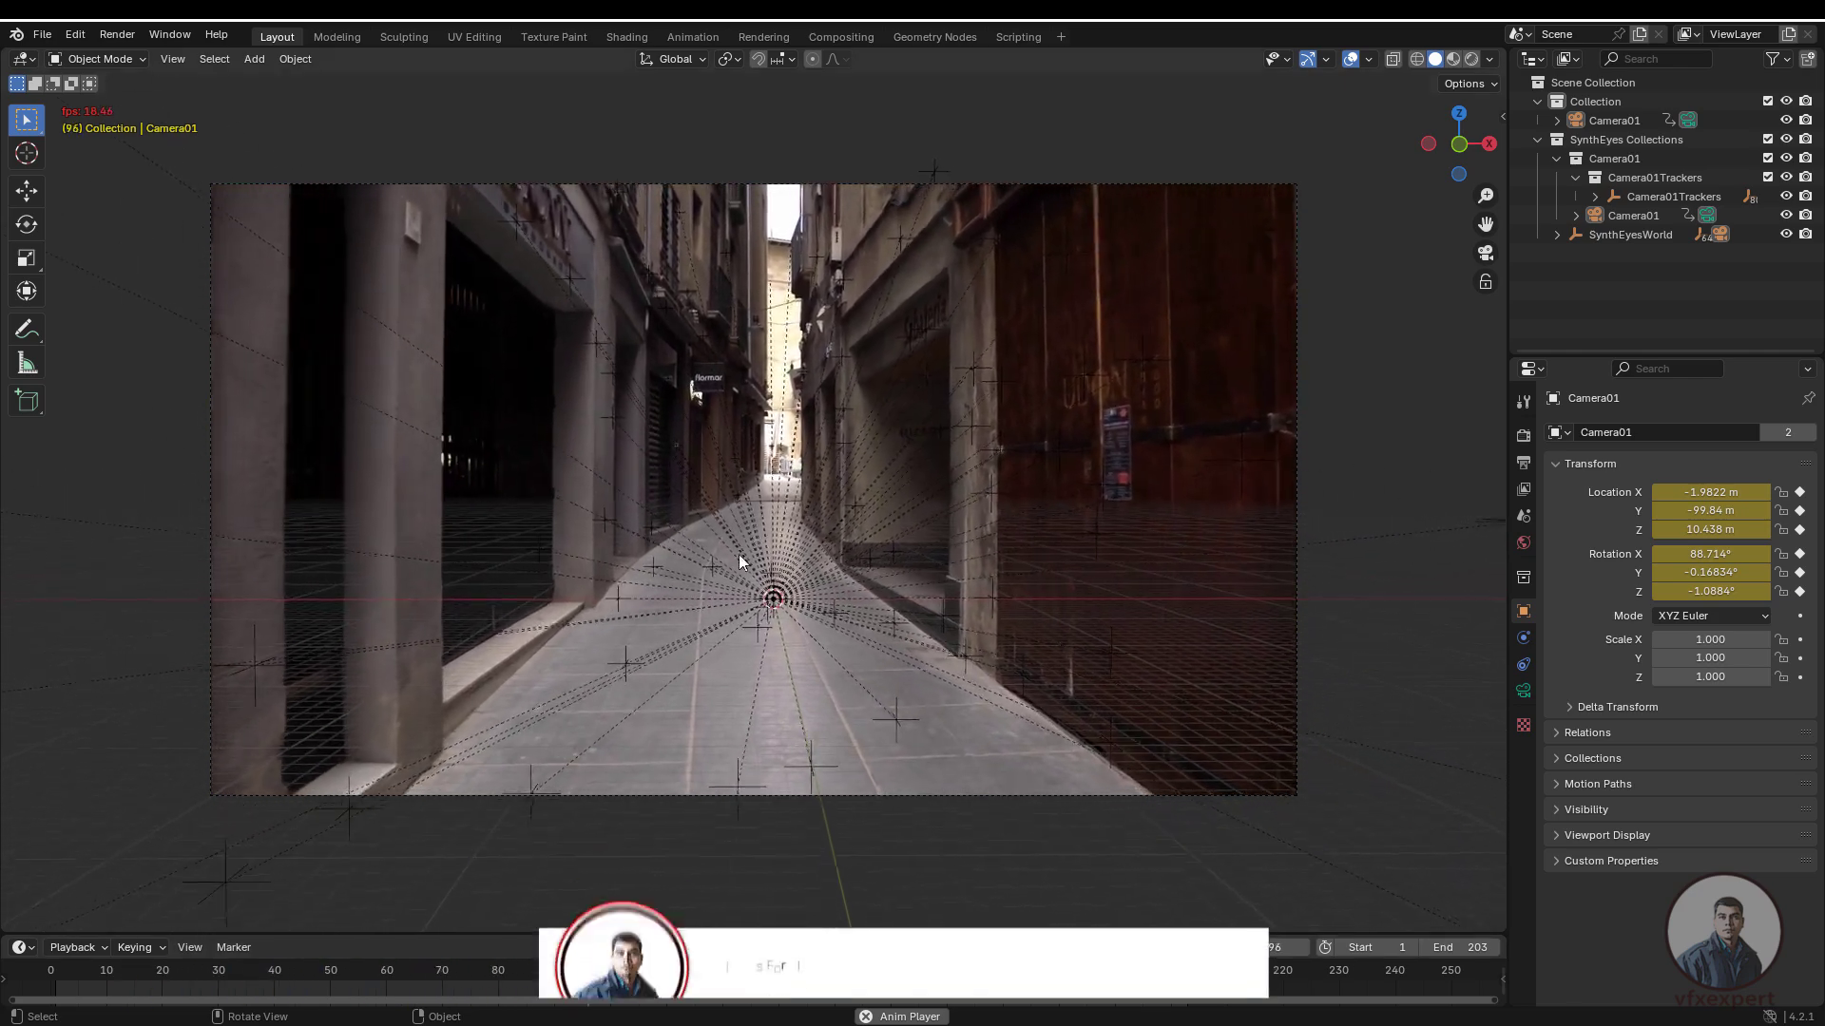
key(space)
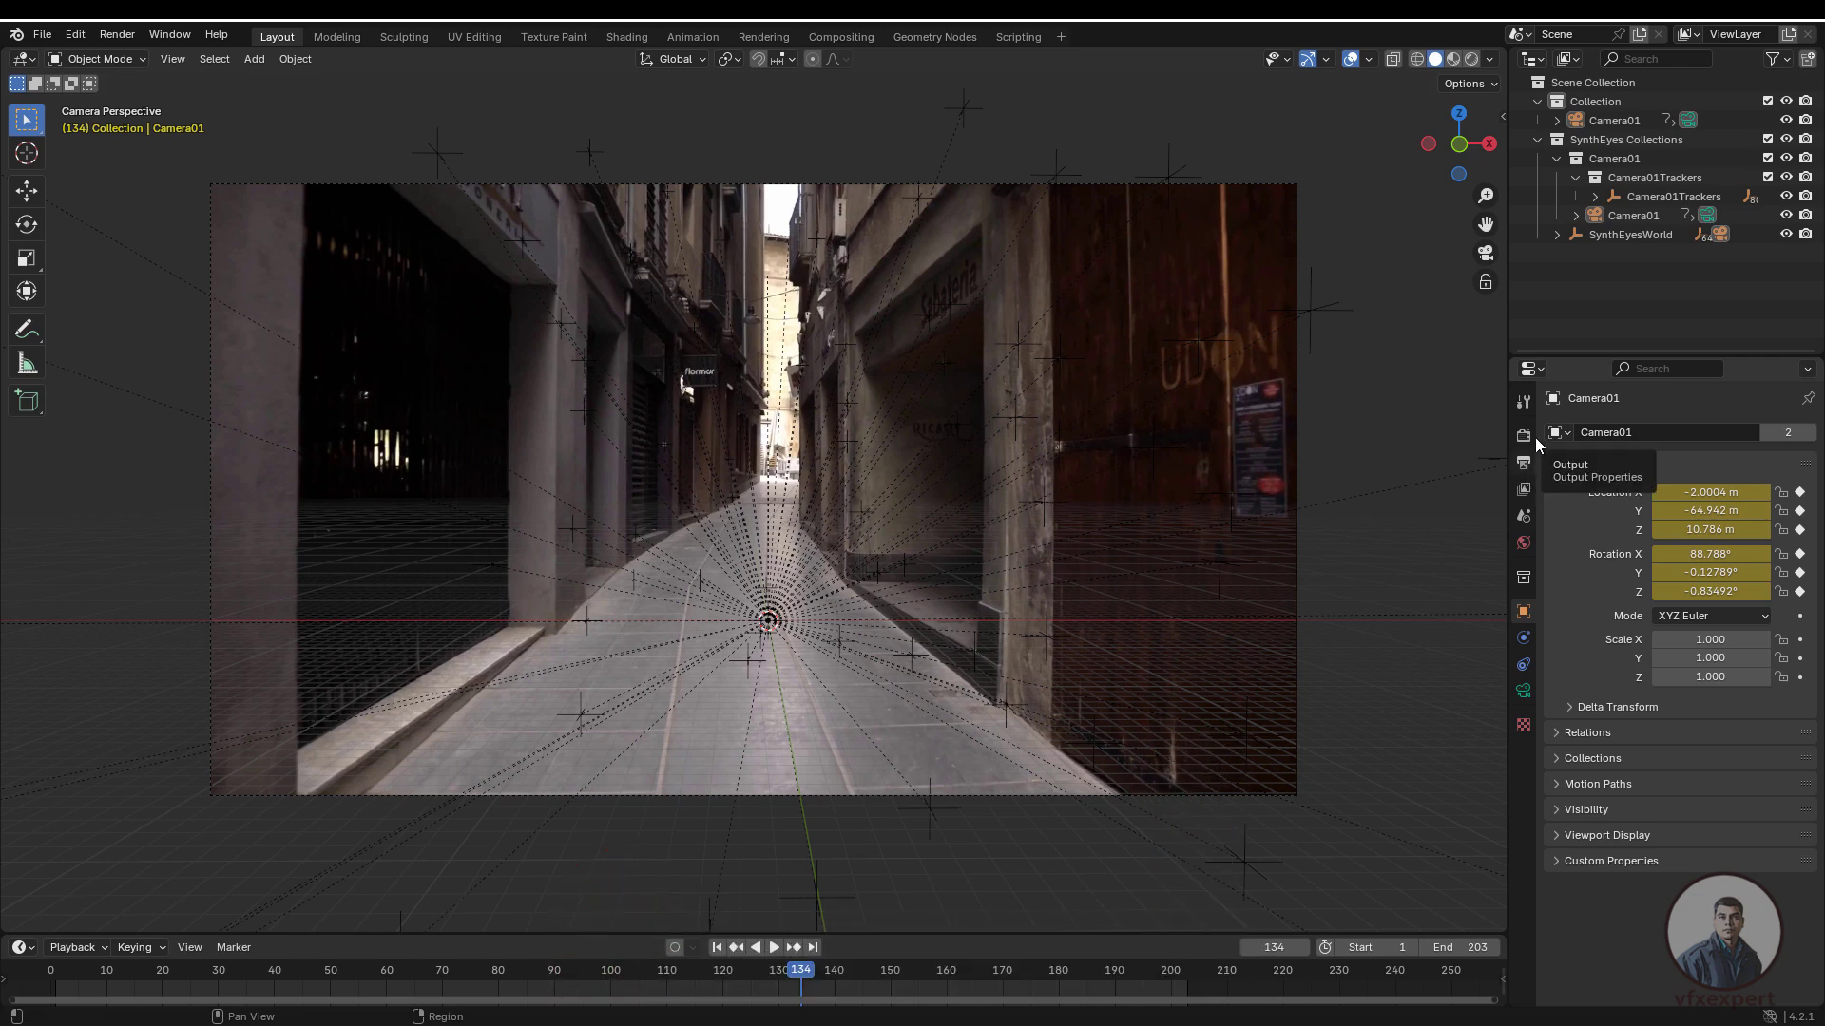
- Check the output resolution, frame rate and frame range, and replay the tracked shot from the first frame
click(1524, 466)
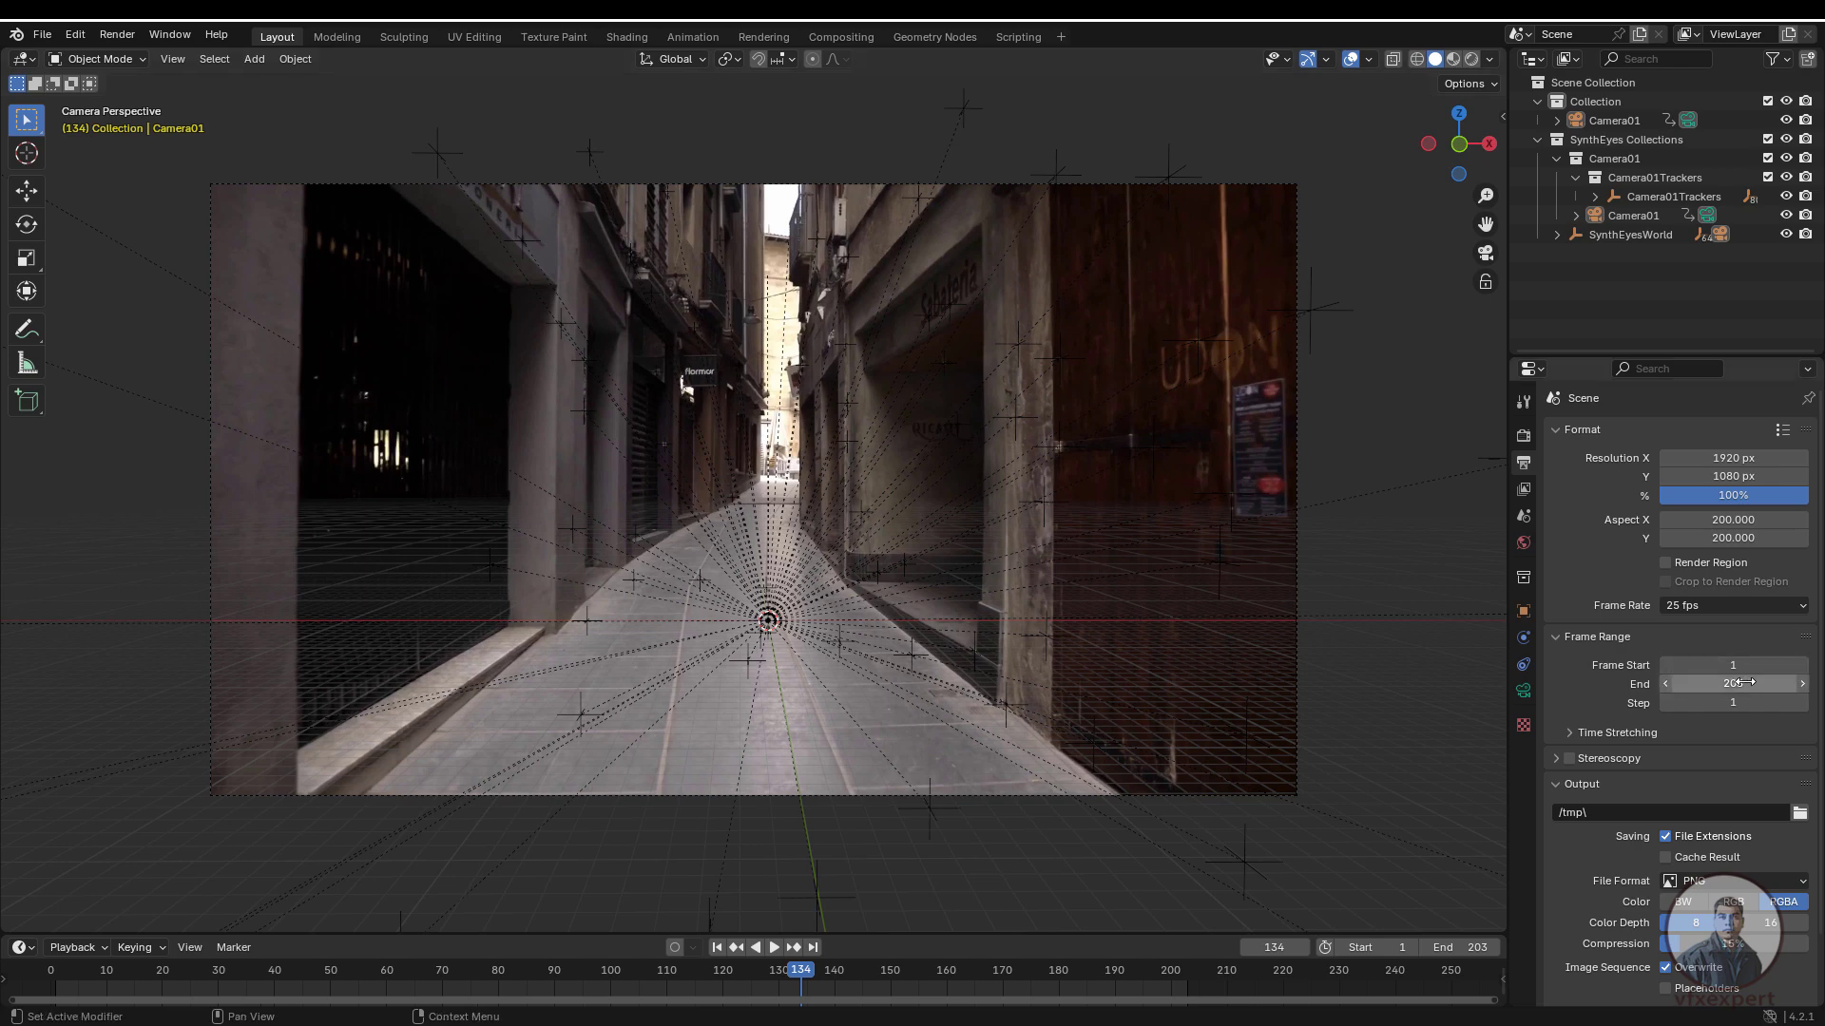
drag(1494, 993, 1185, 983)
click(718, 948)
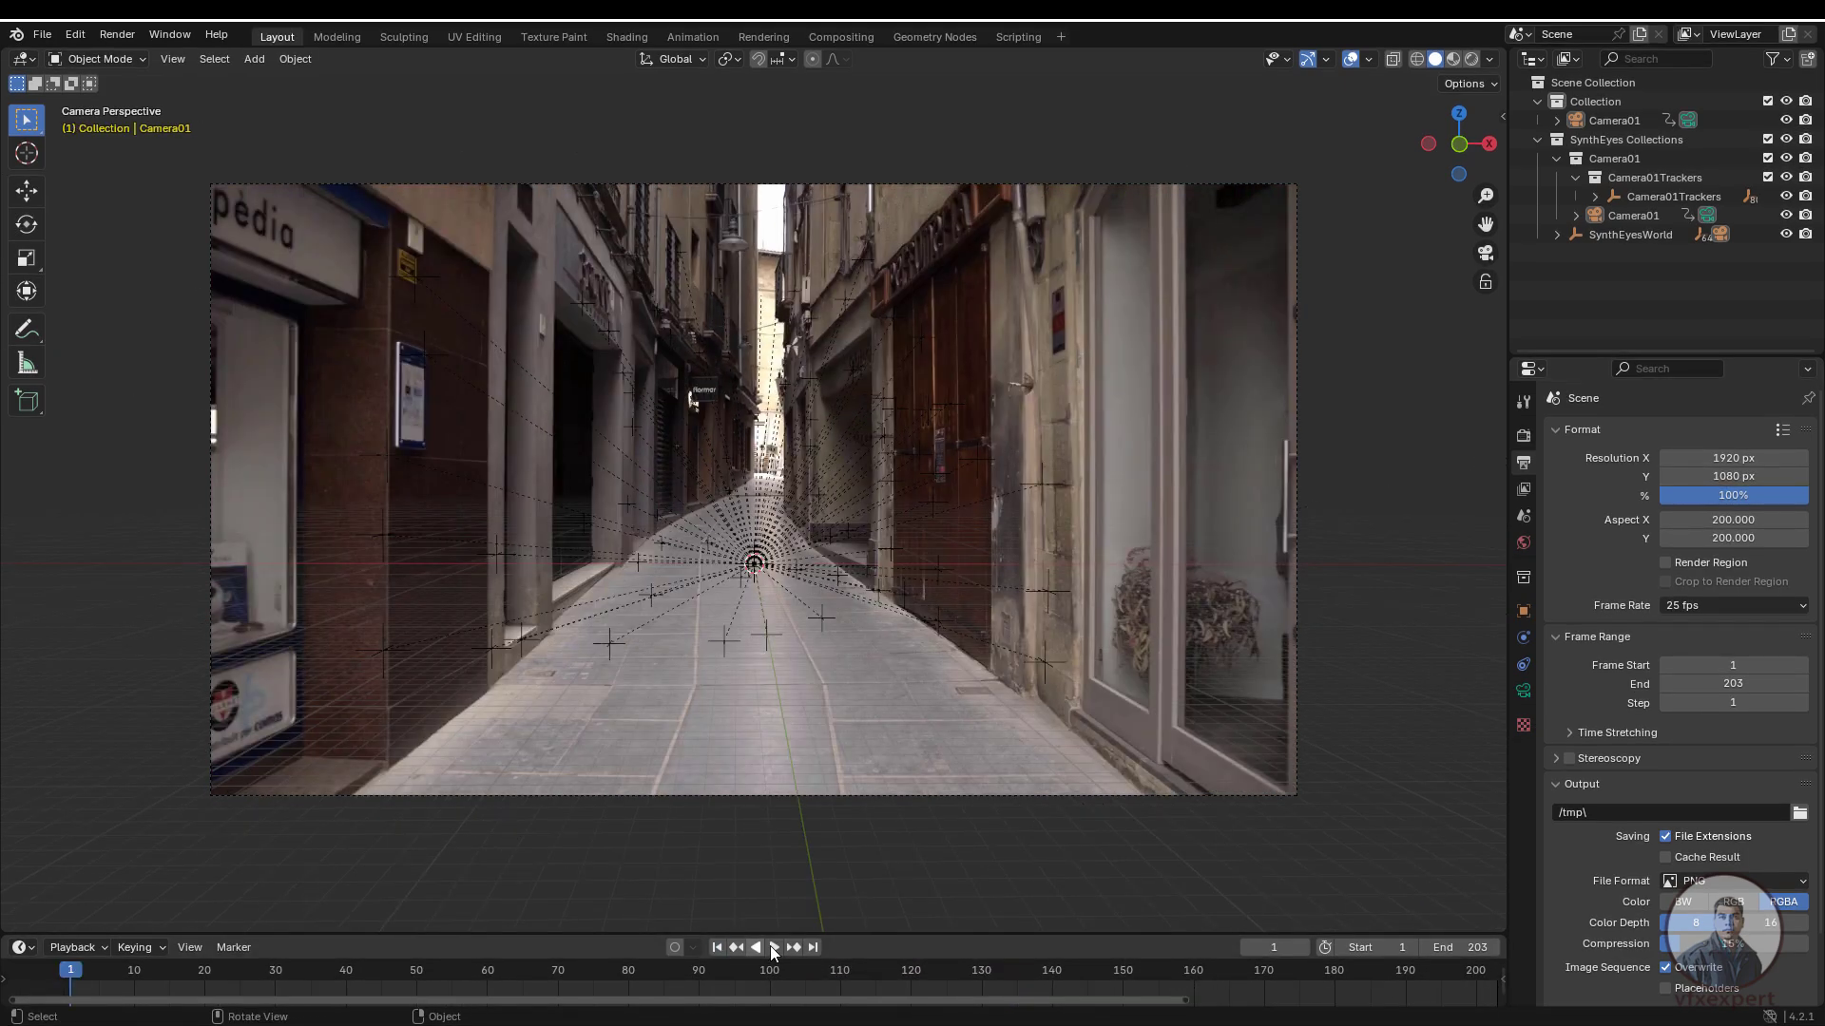
click(774, 948)
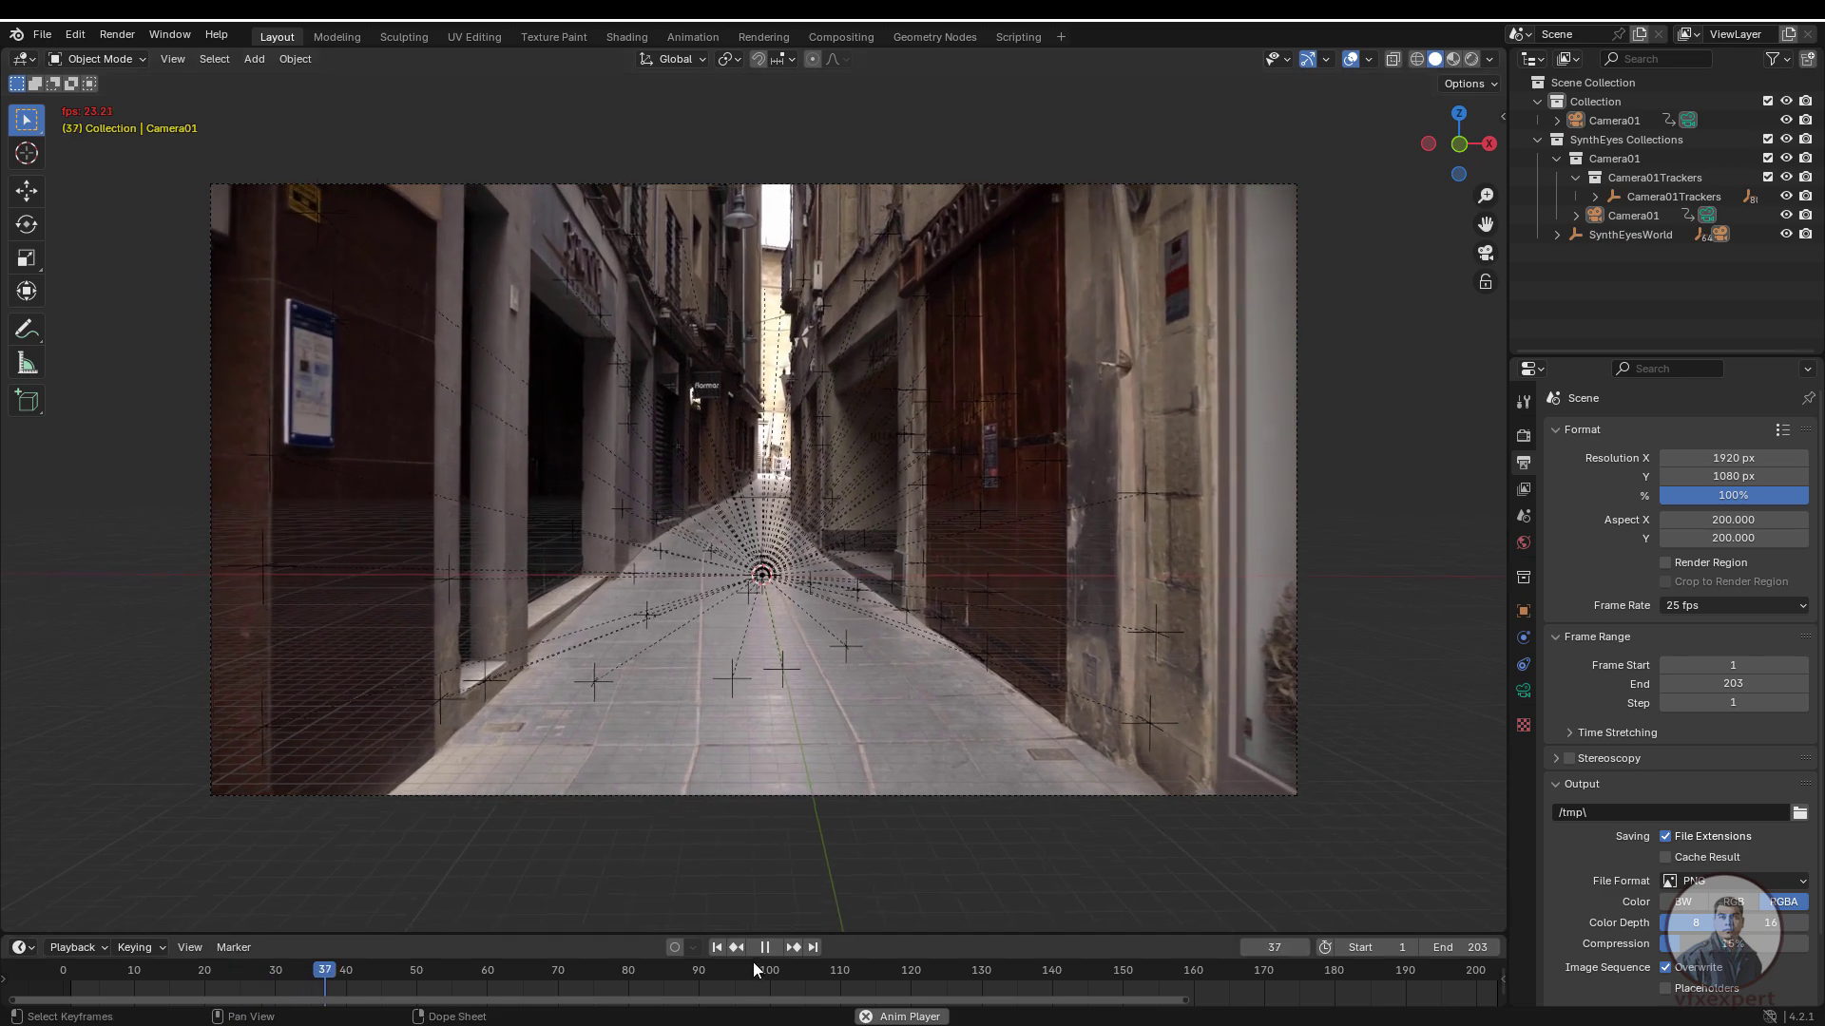
click(765, 948)
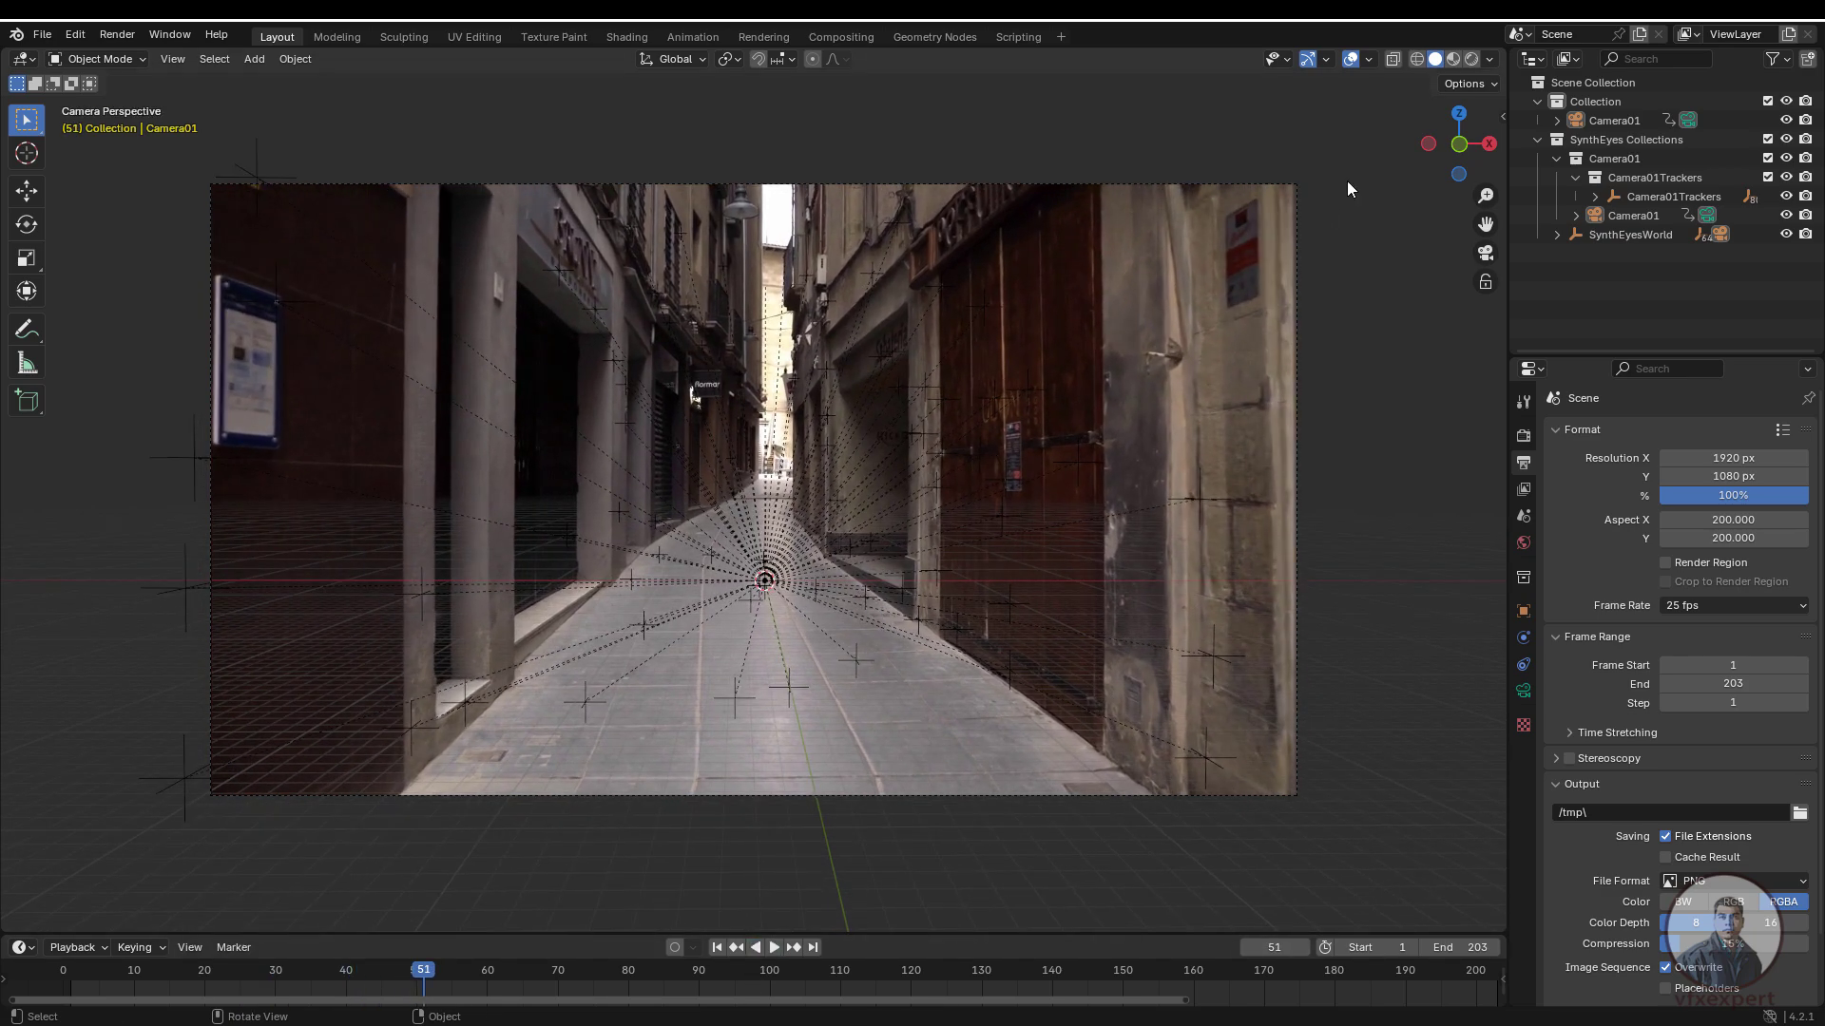
- Hide the relationship lines in the viewport overlays, replay the shot from the start, and return to frame 1
click(1369, 60)
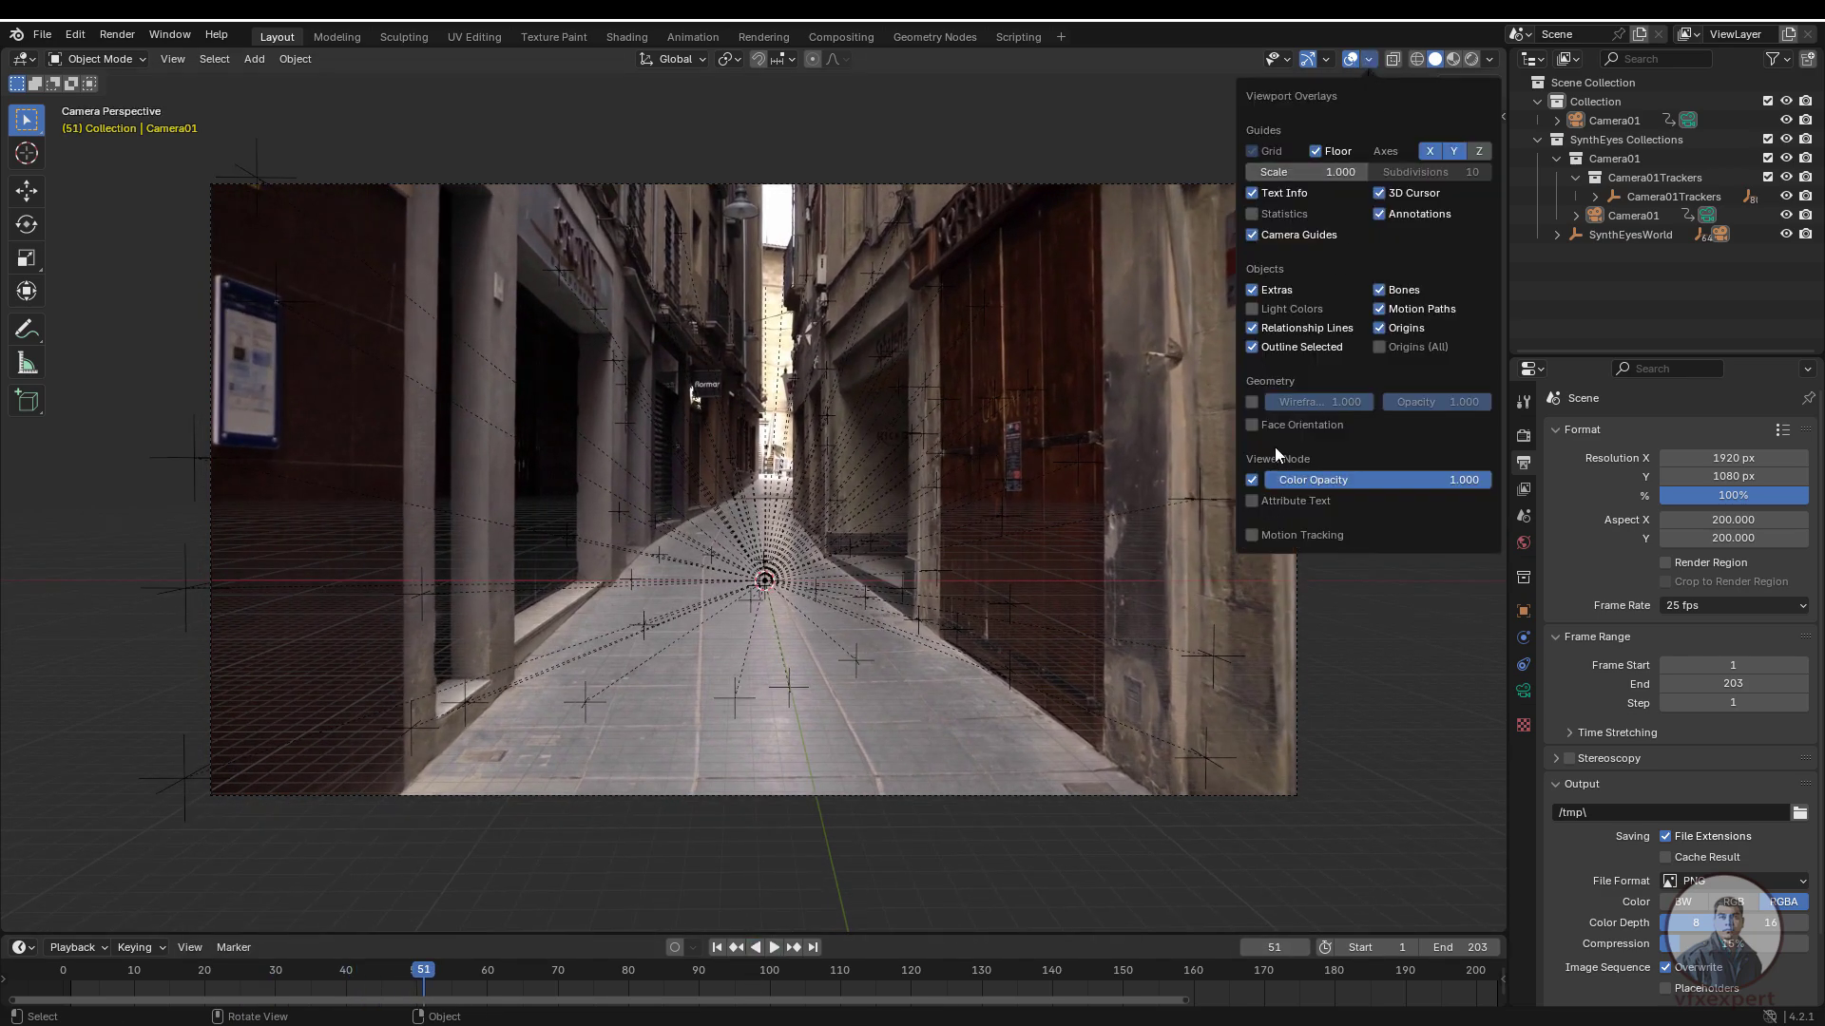
click(1253, 328)
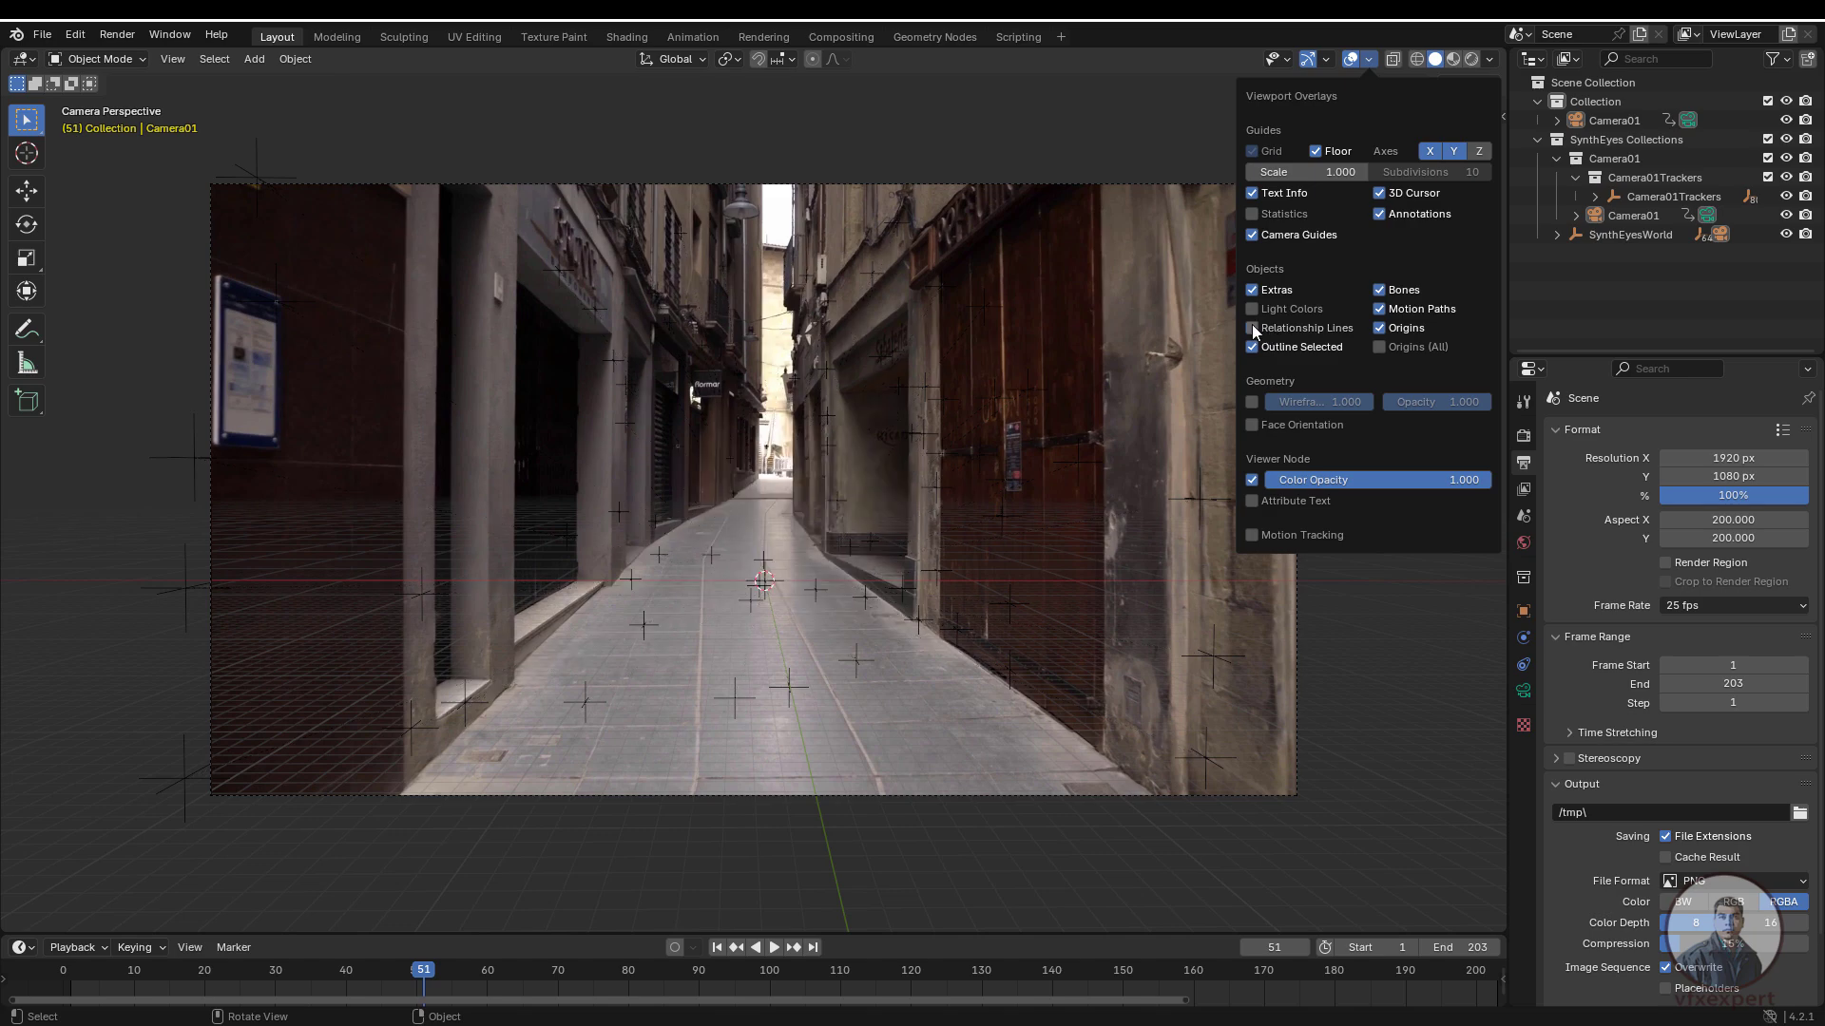
click(716, 949)
click(771, 948)
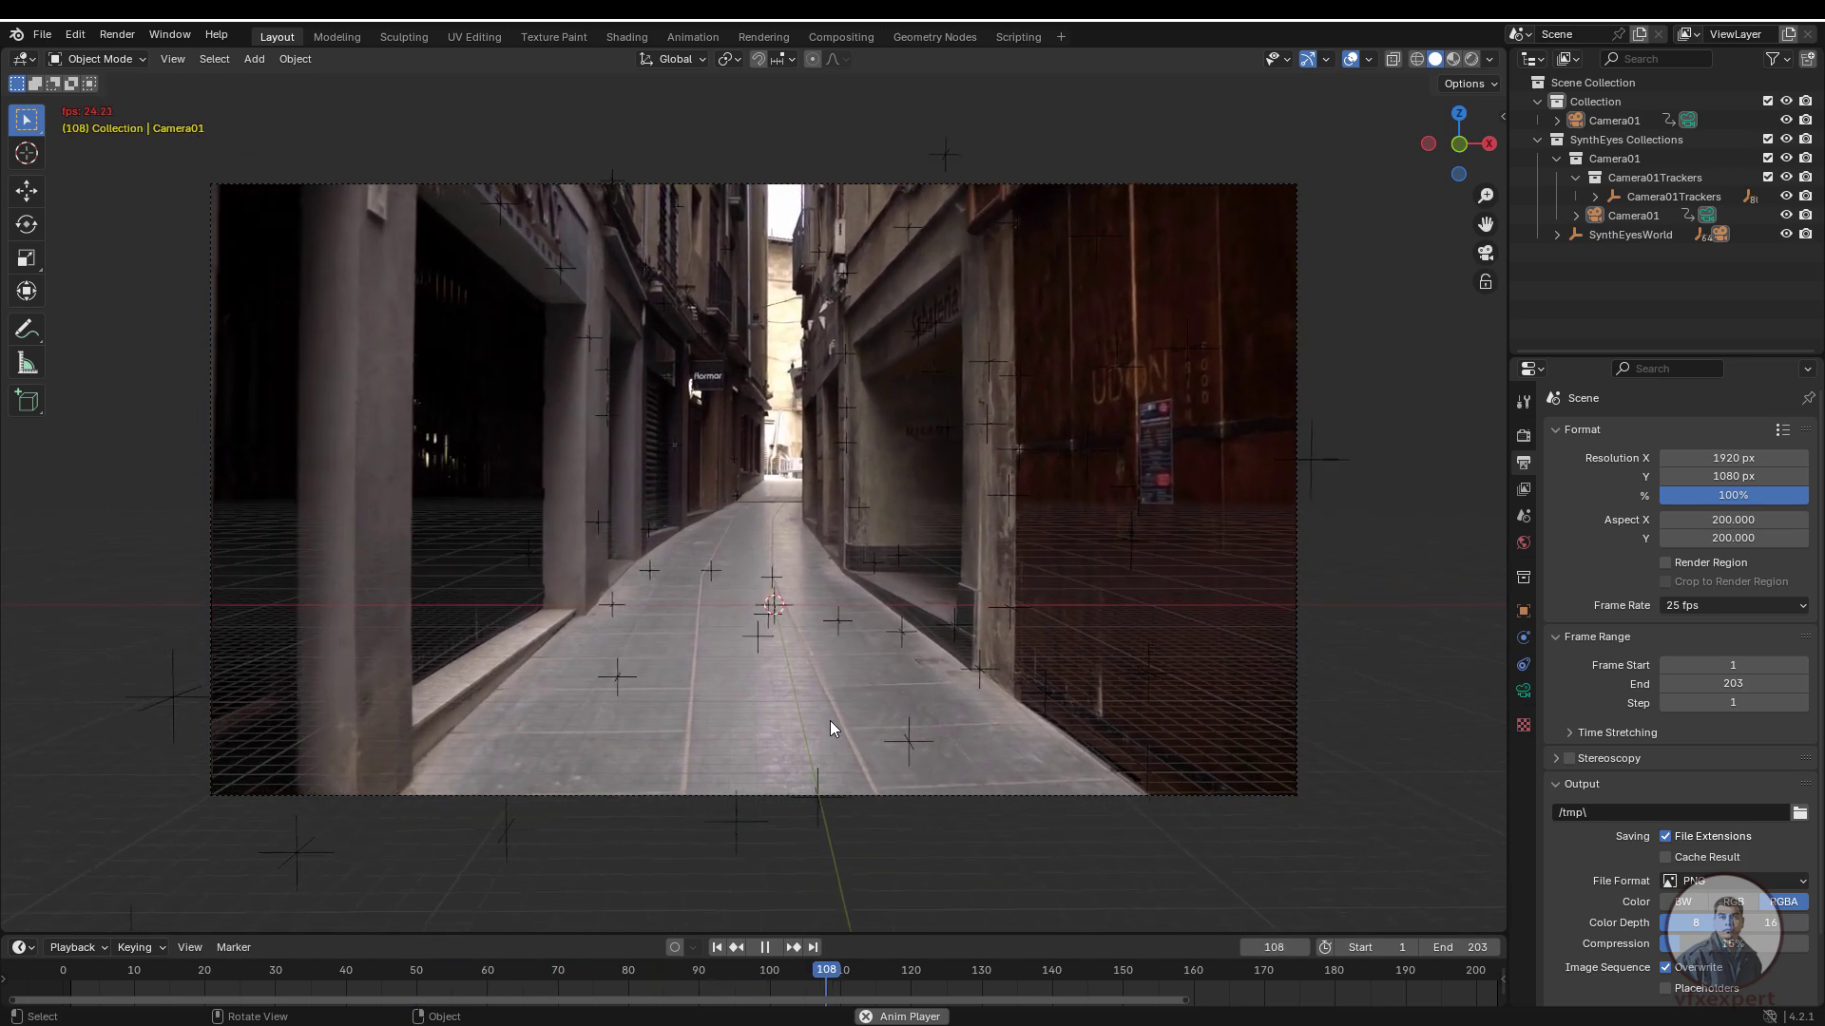
click(764, 948)
click(717, 948)
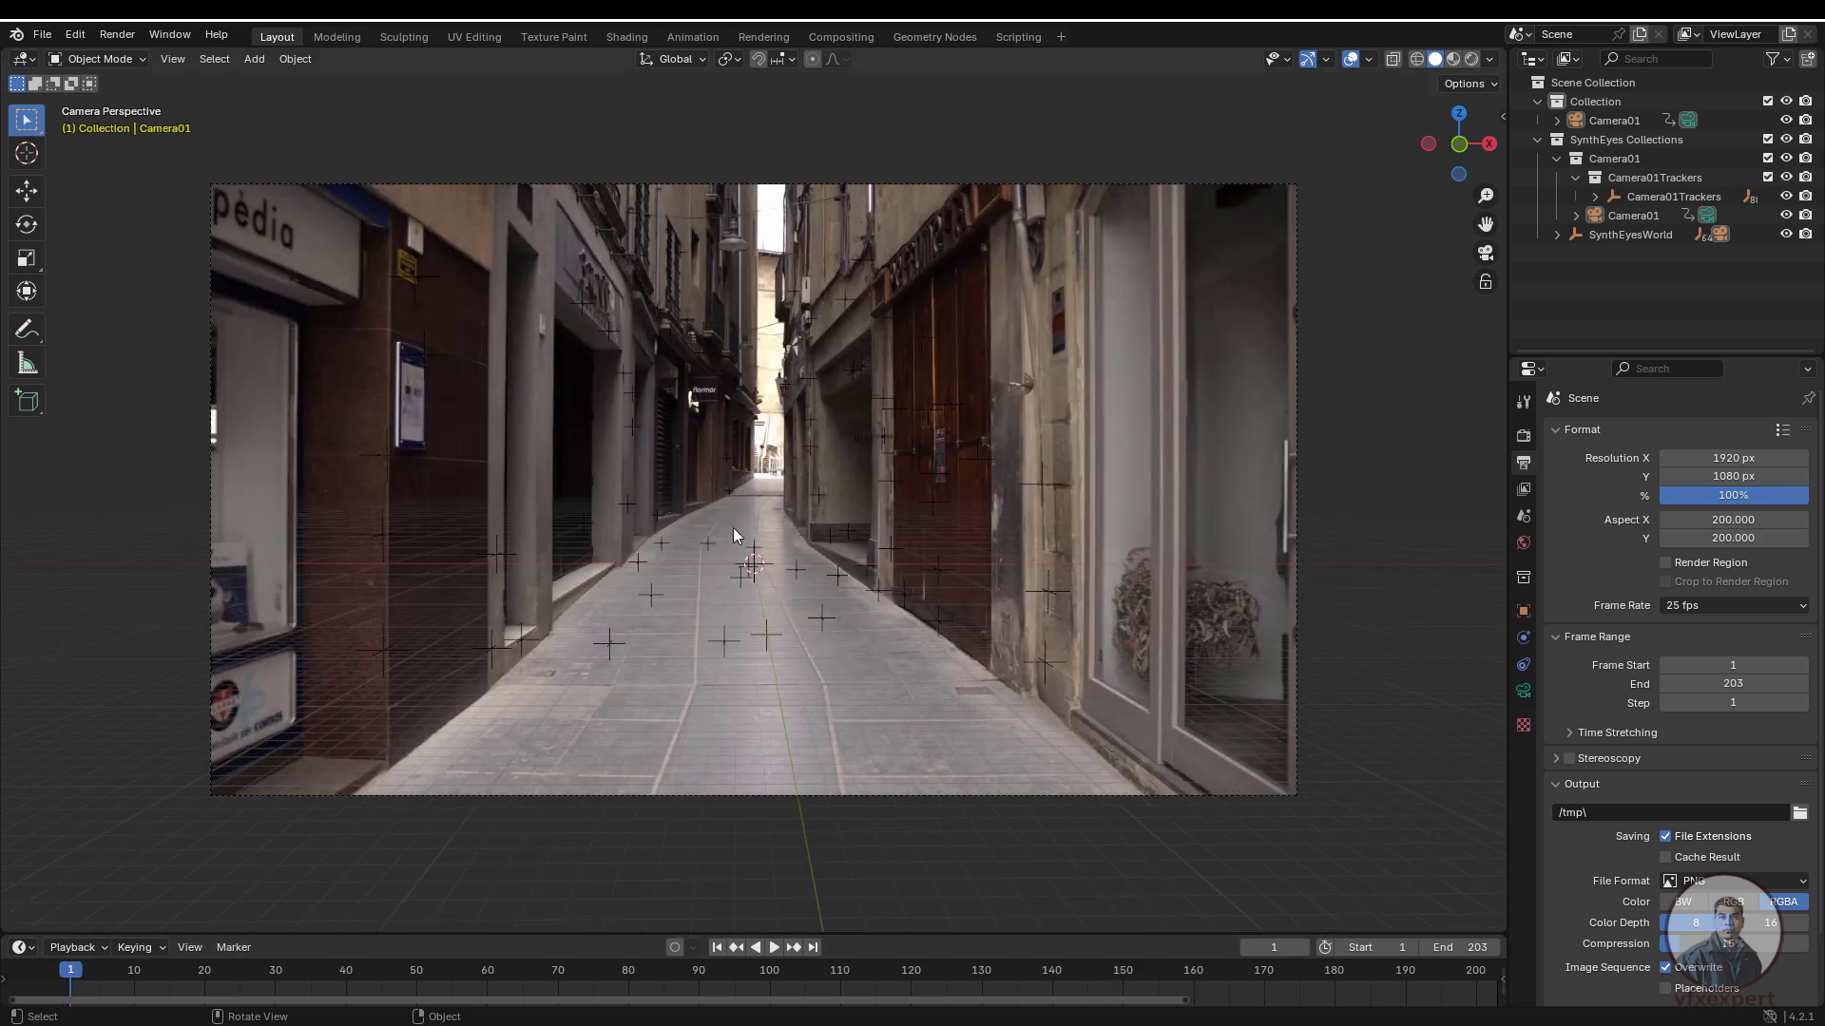
- Add a cube mesh at the world origin while viewing the tracker cloud from the left in orthographic view
click(1426, 143)
scroll(923, 504, down, 15)
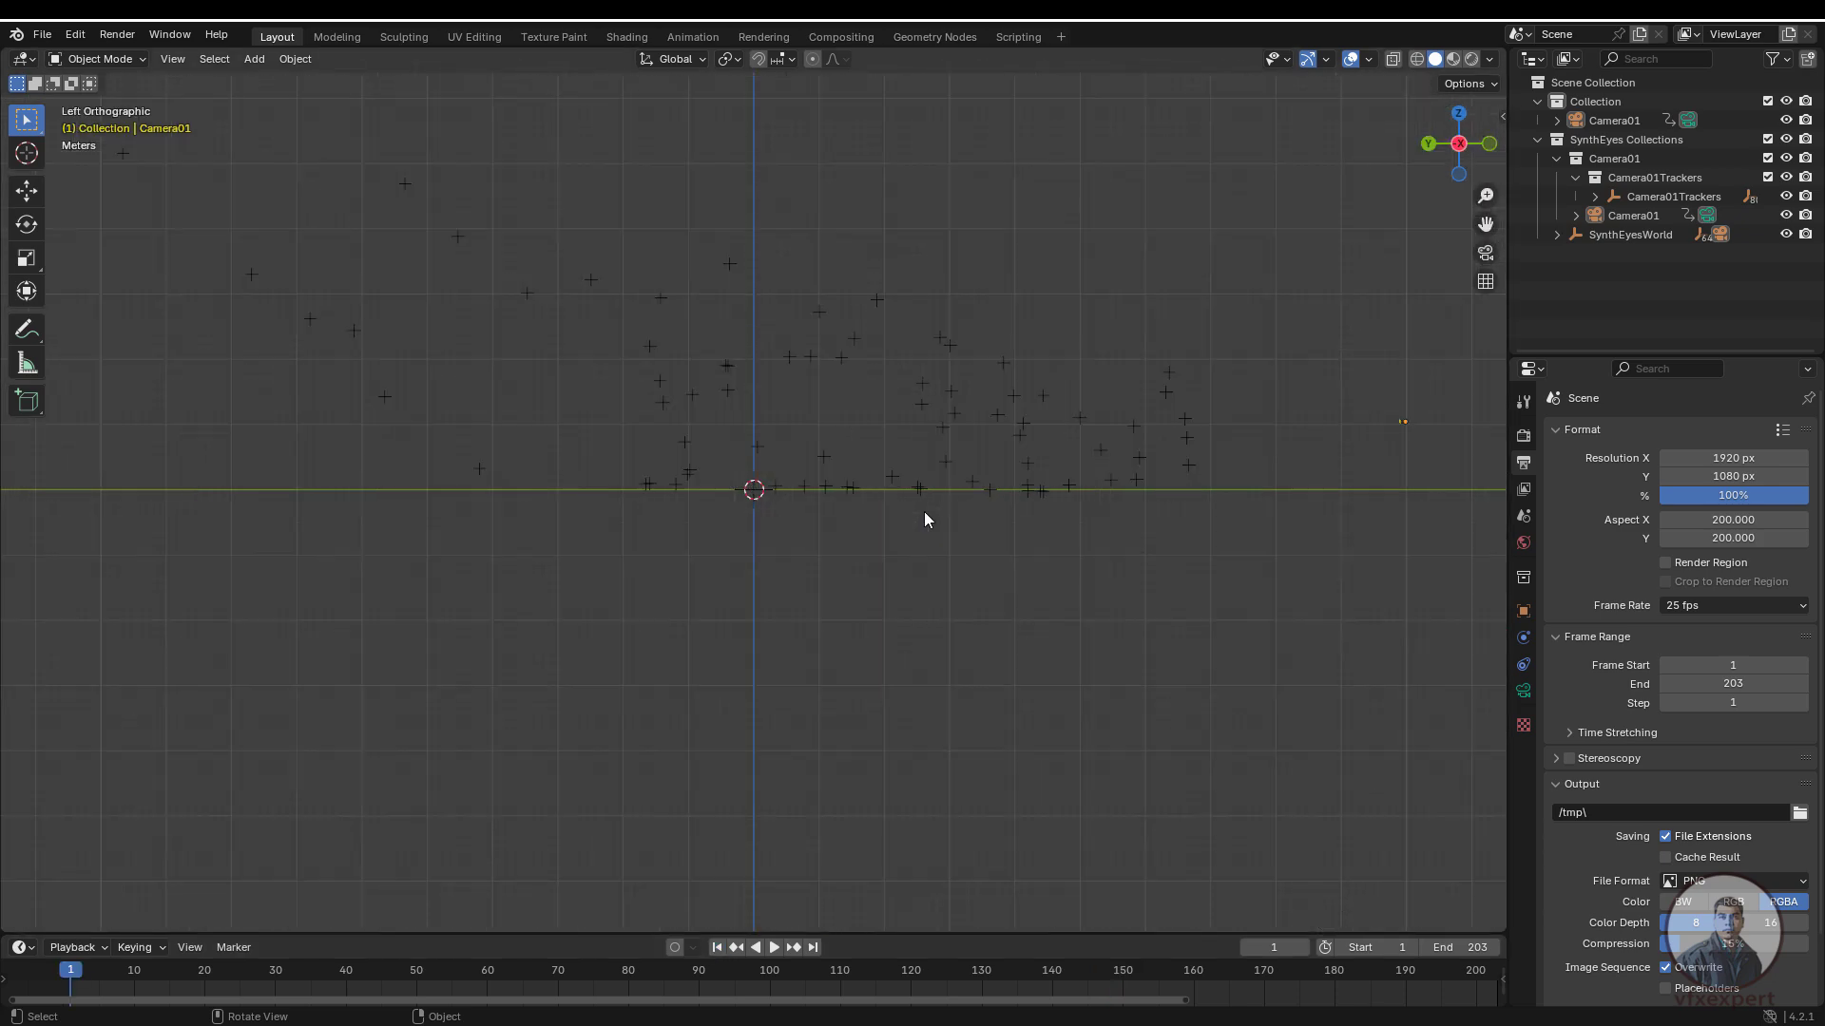
scroll(841, 495, up, 3)
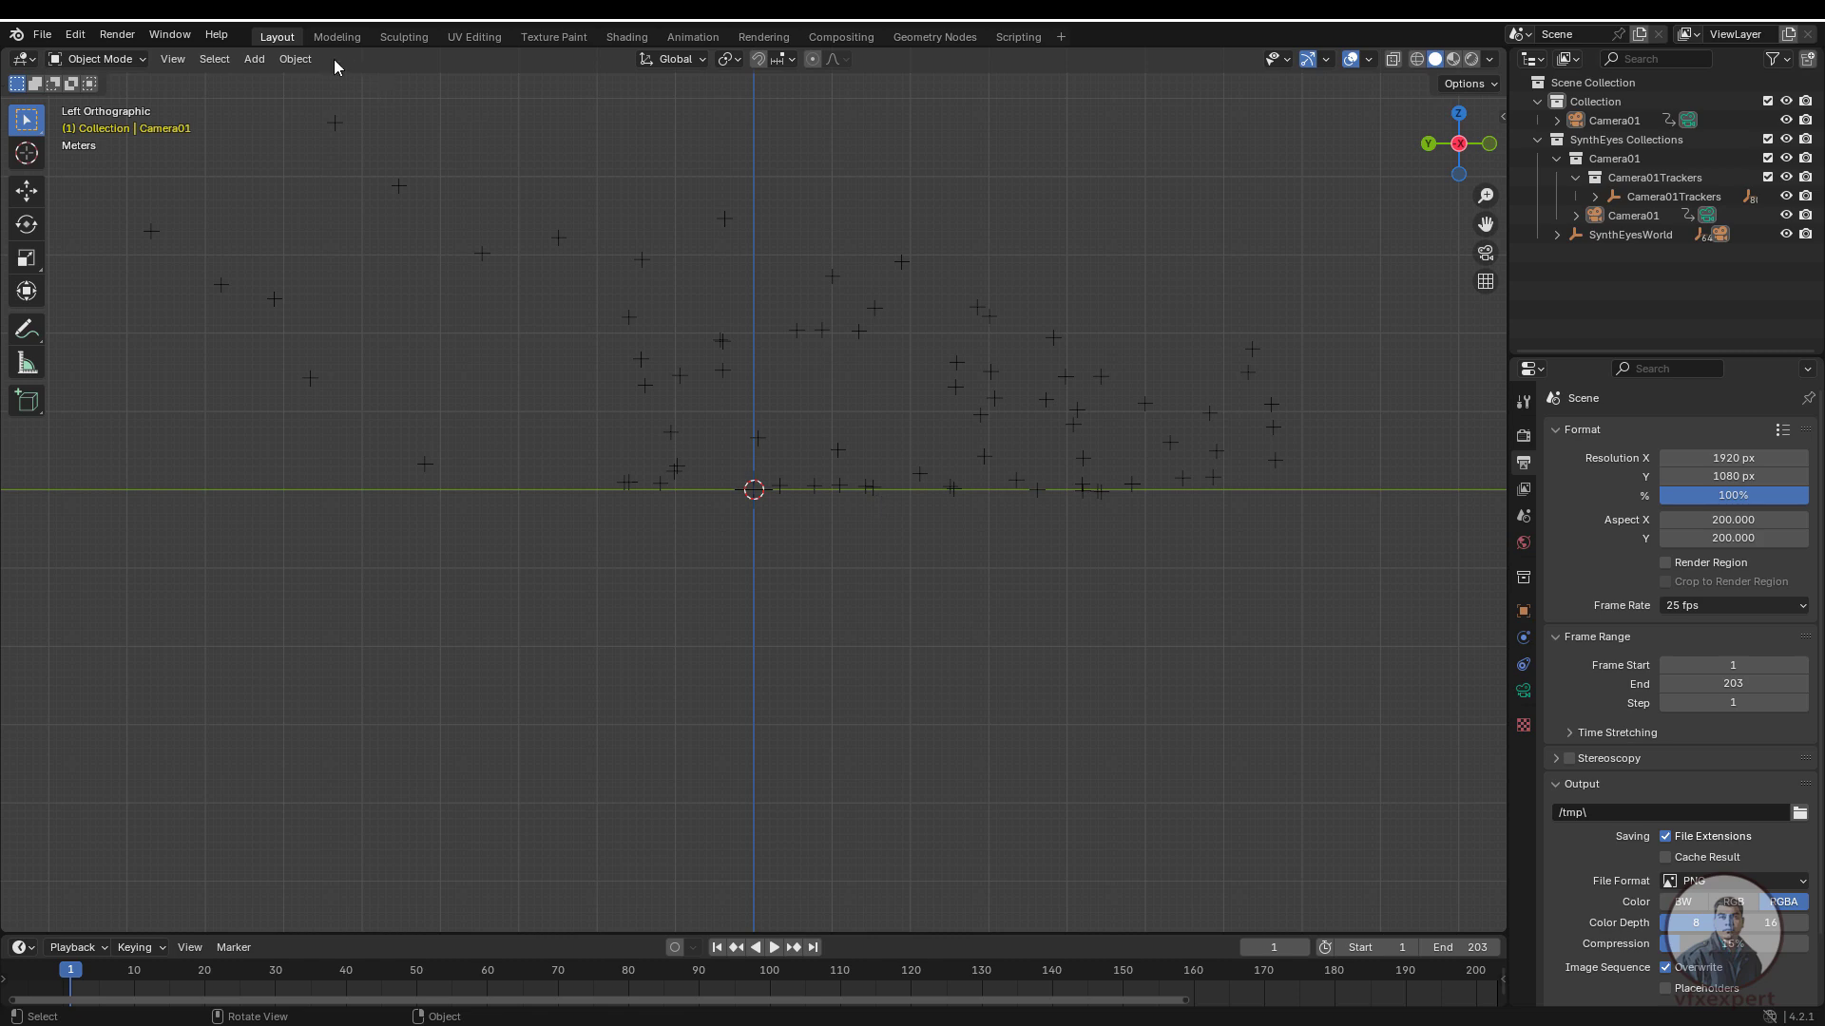
click(254, 59)
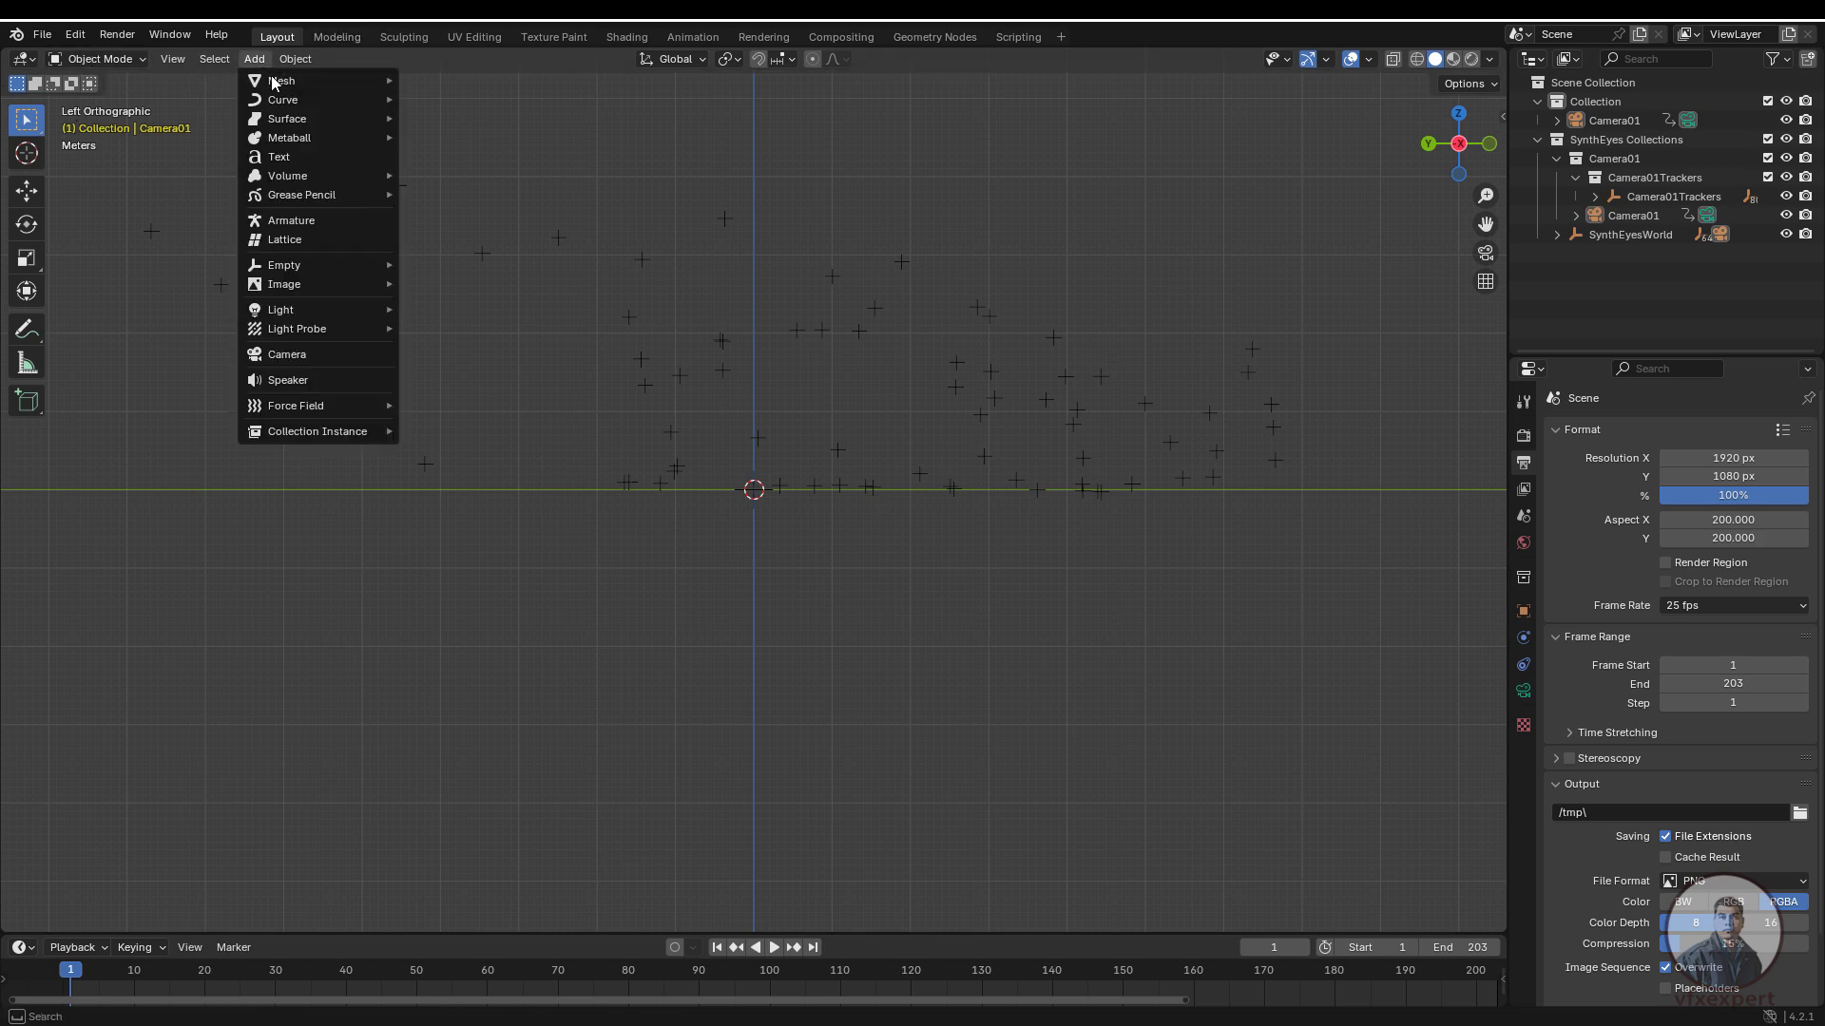
mouse_move(323, 81)
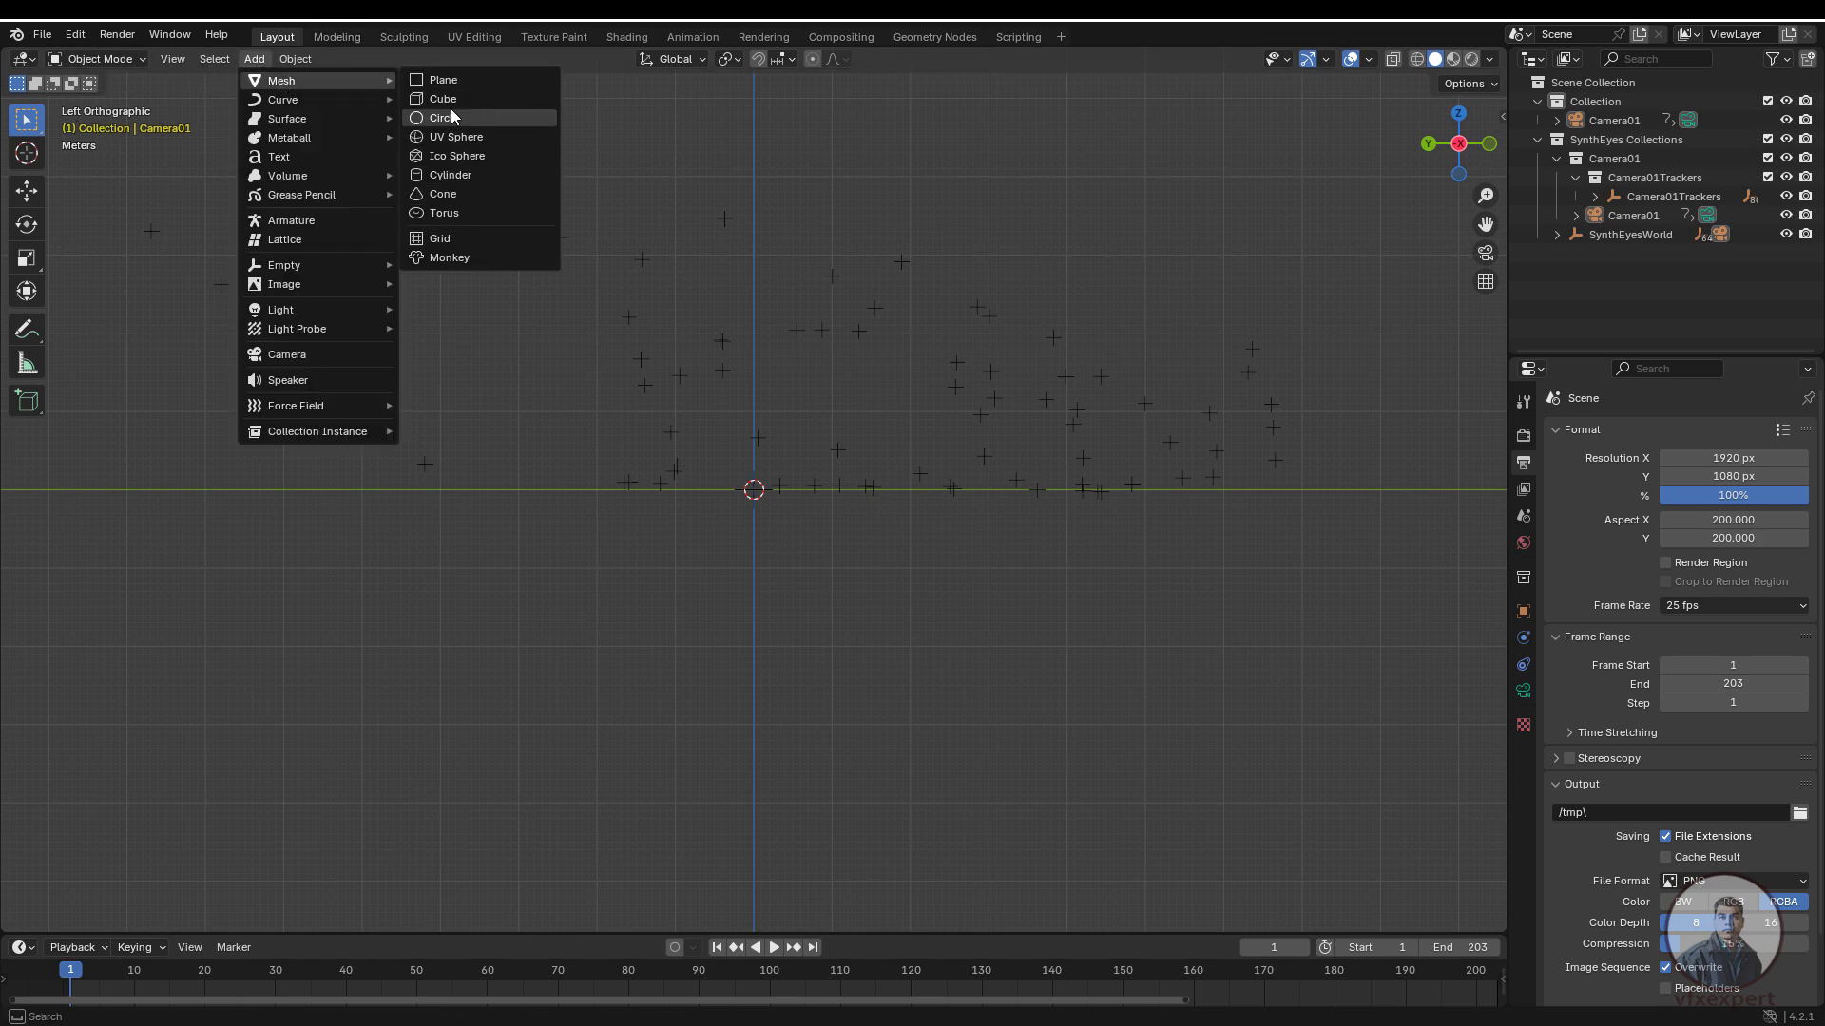
click(454, 99)
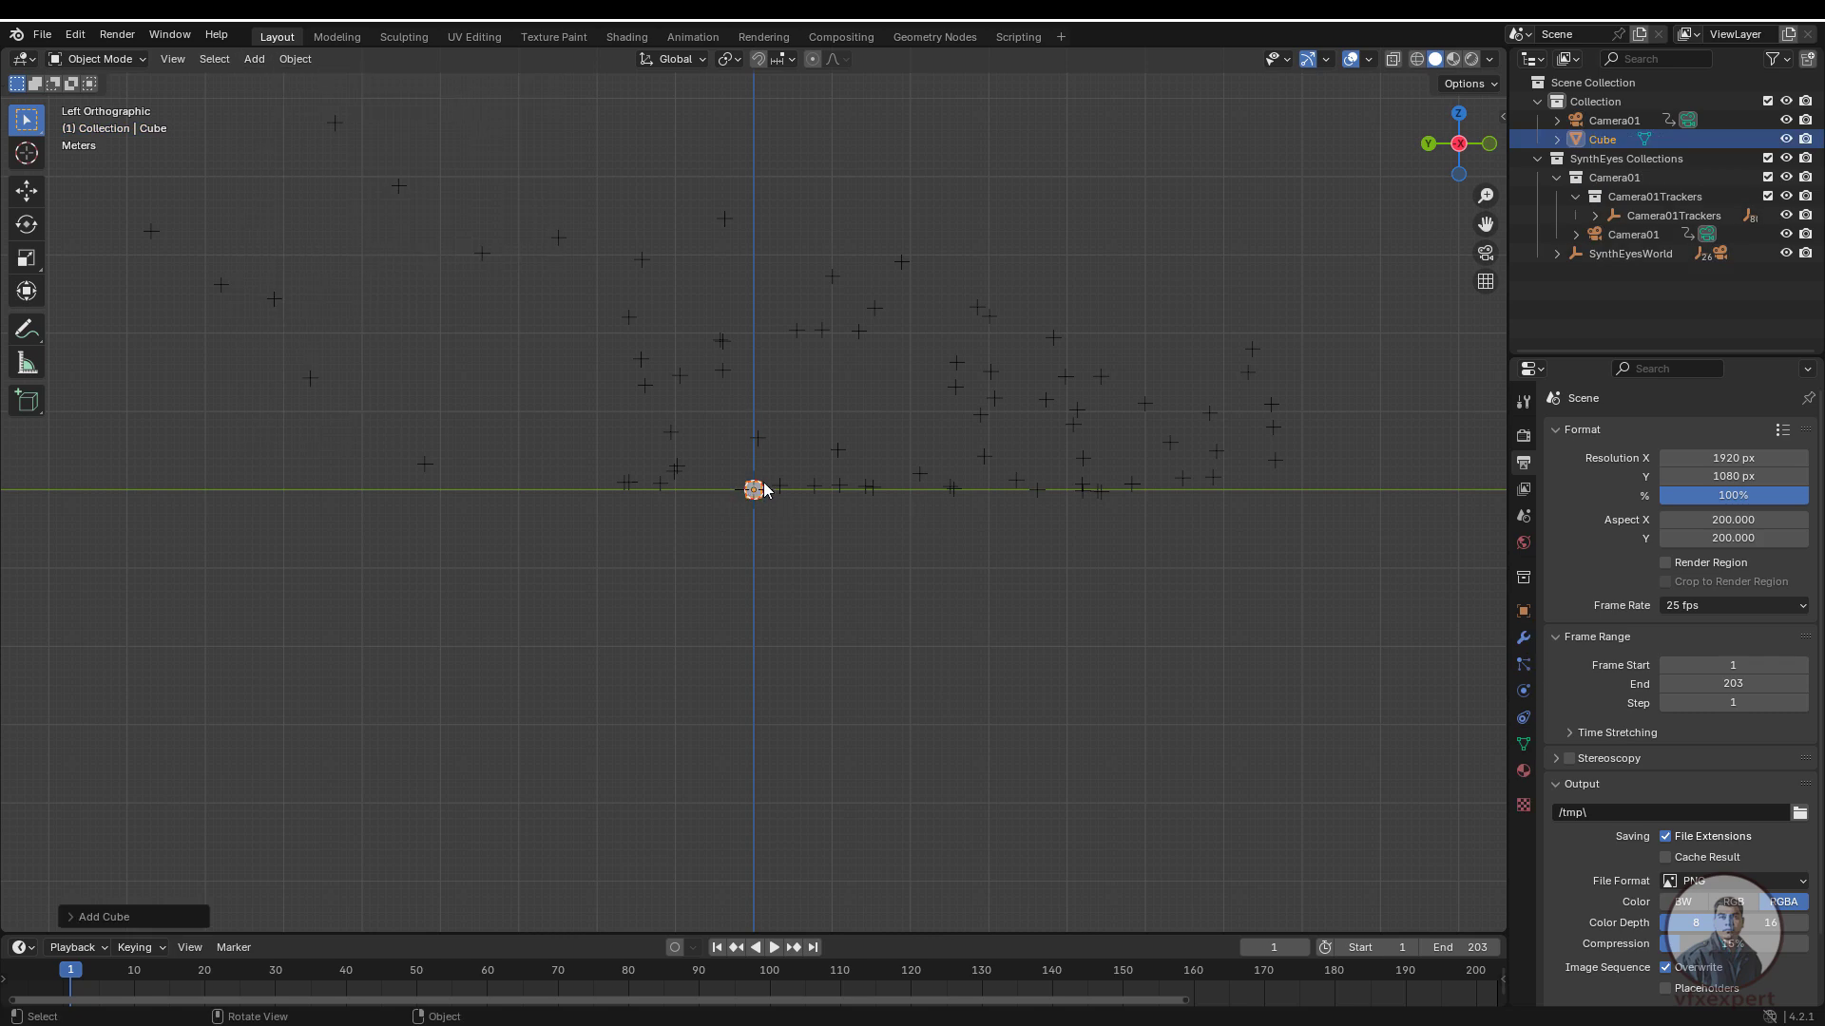
- Raise the cube's geometry along Z in Edit Mode so its base rests on the ground line, keeping the origin at floor level
scroll(759, 498, up, 9)
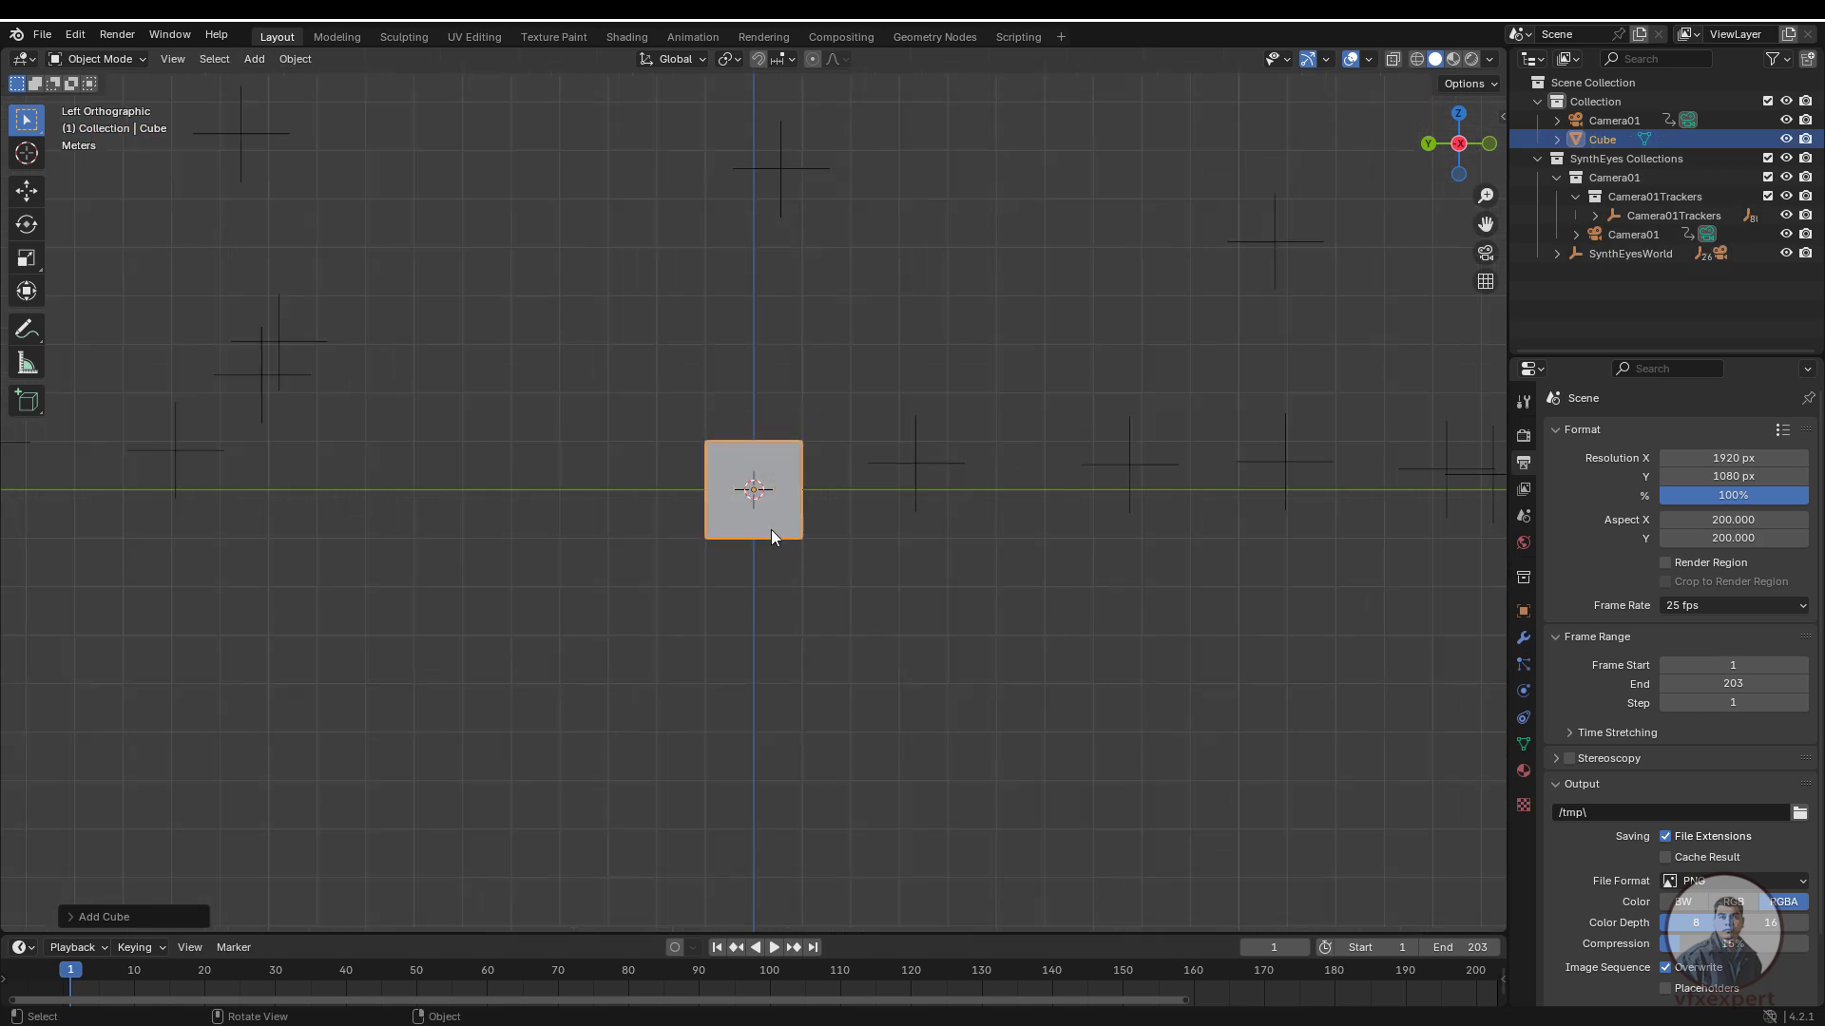
key(Tab)
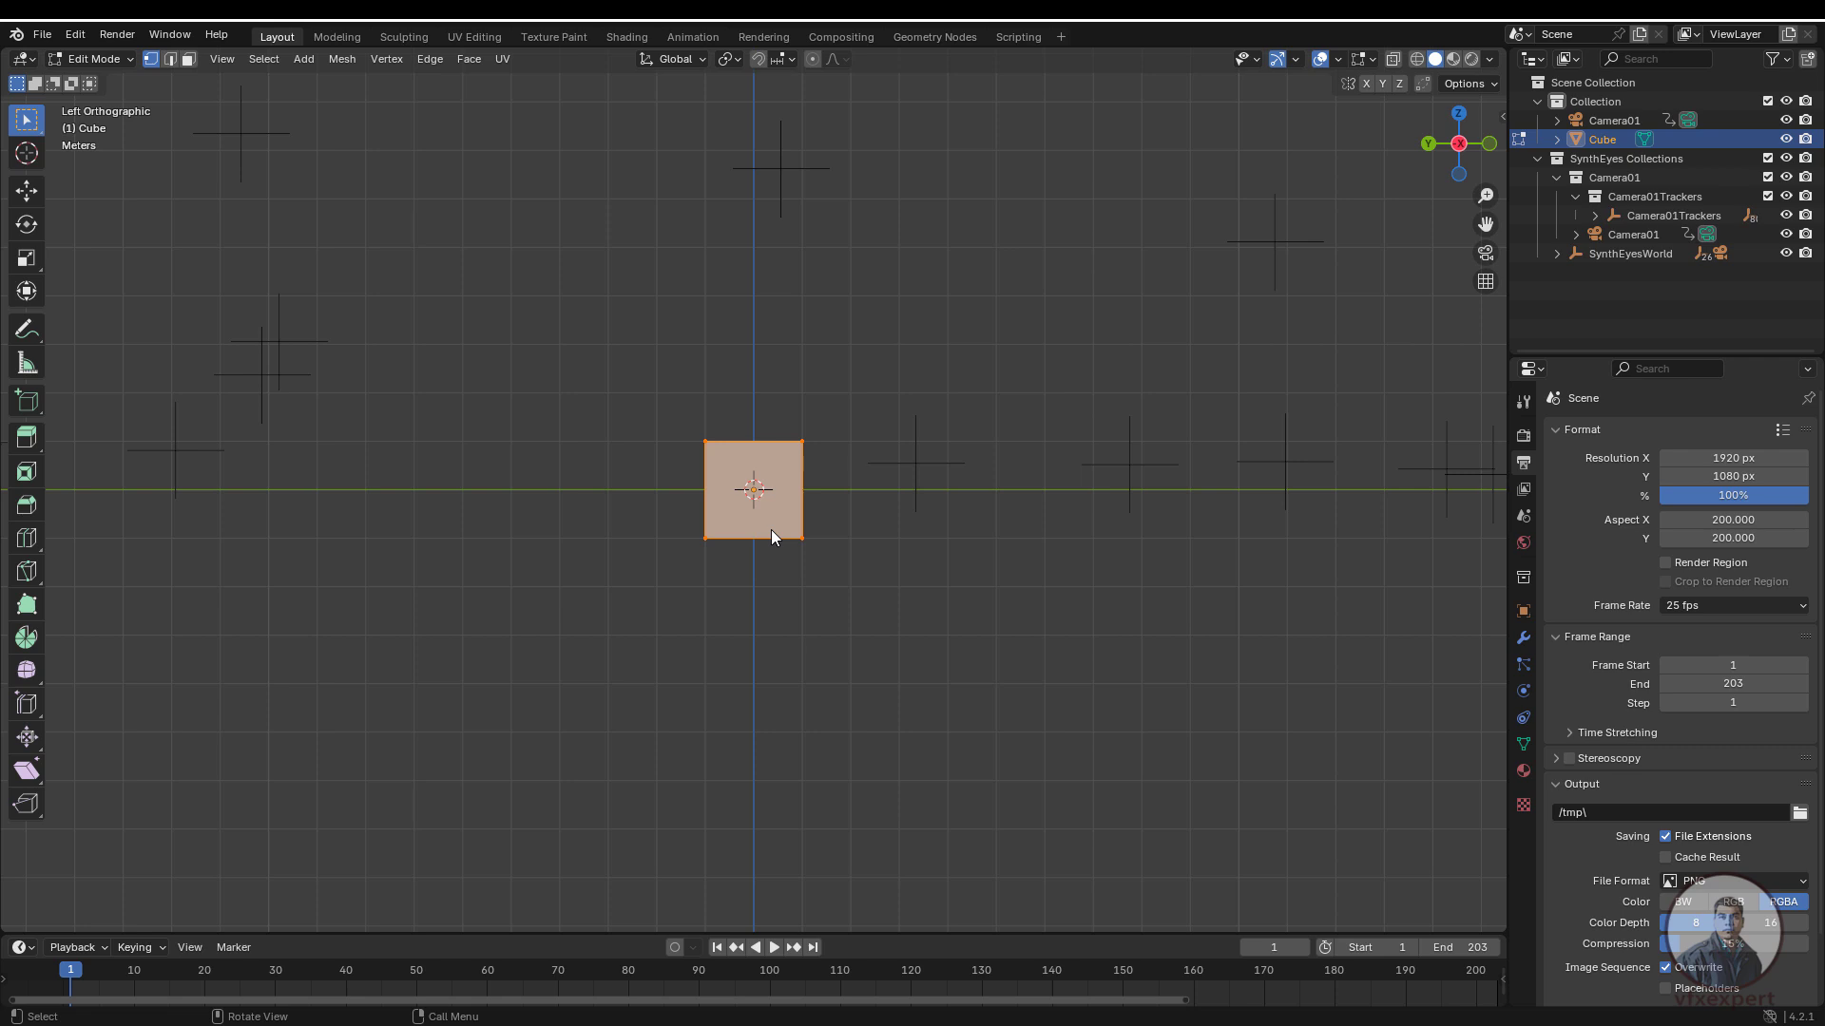
key(g)
key(z)
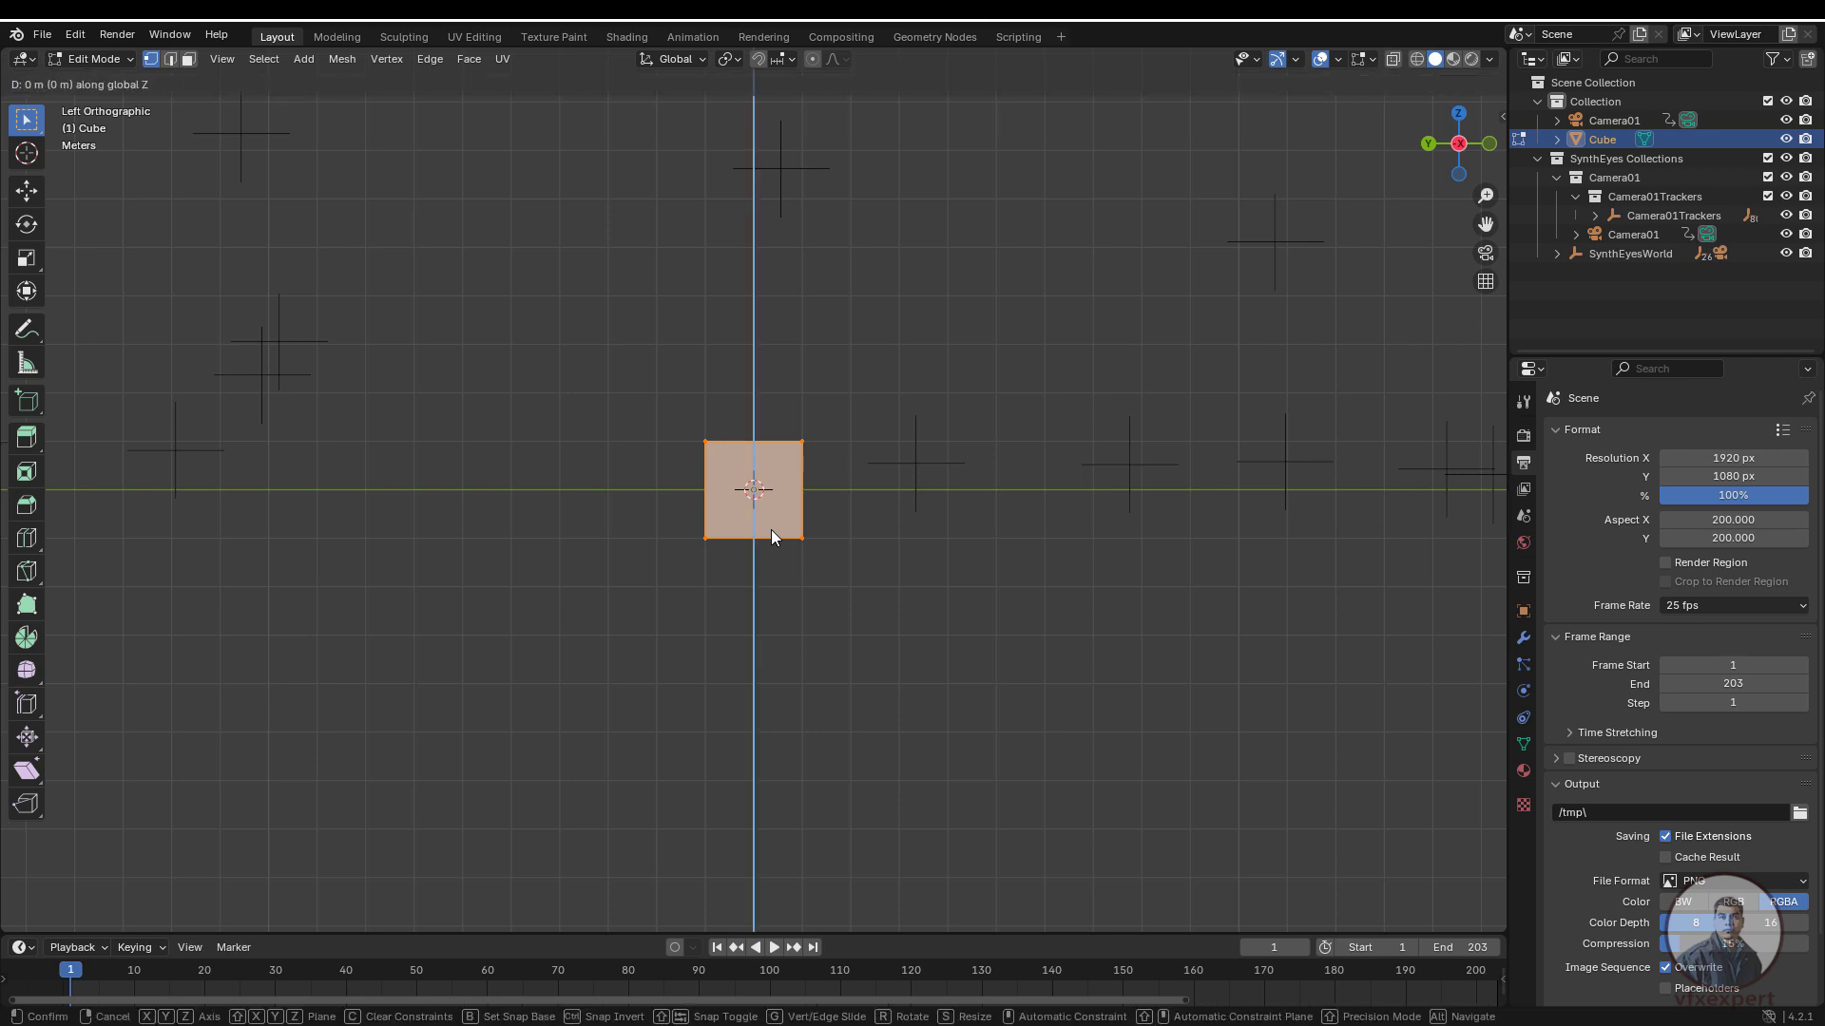
click(772, 480)
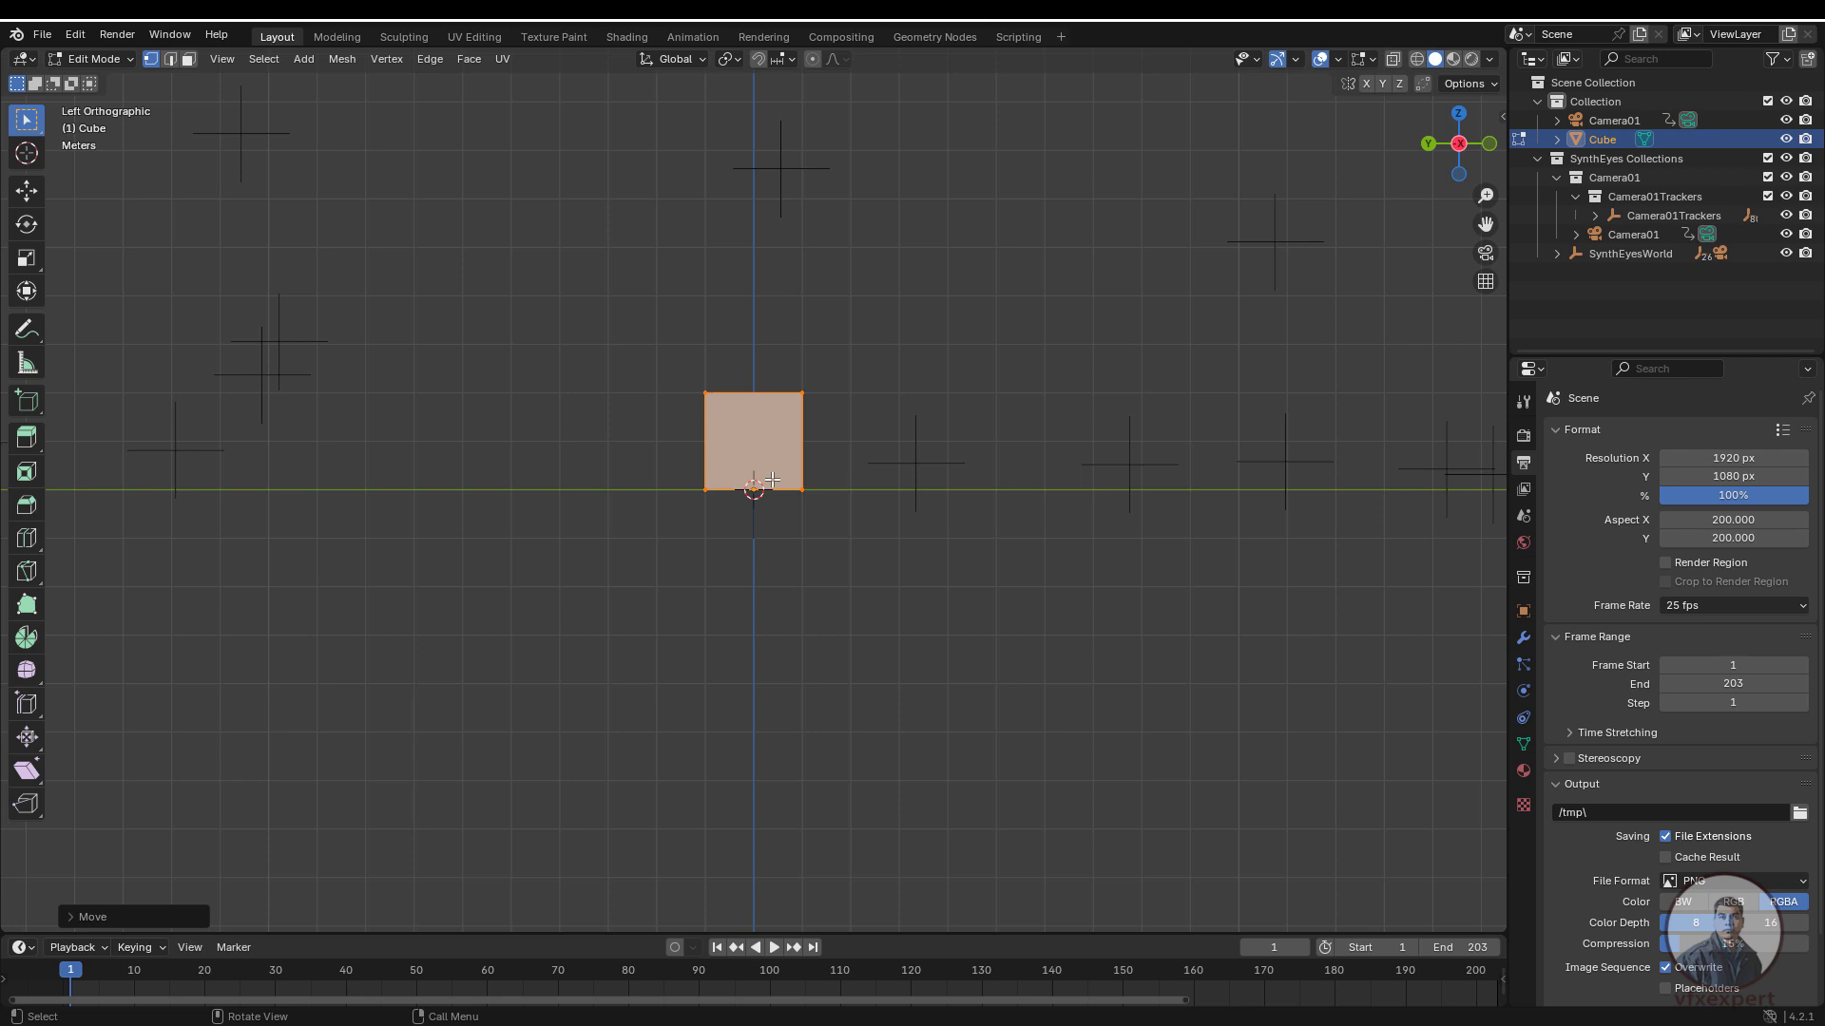
key(Tab)
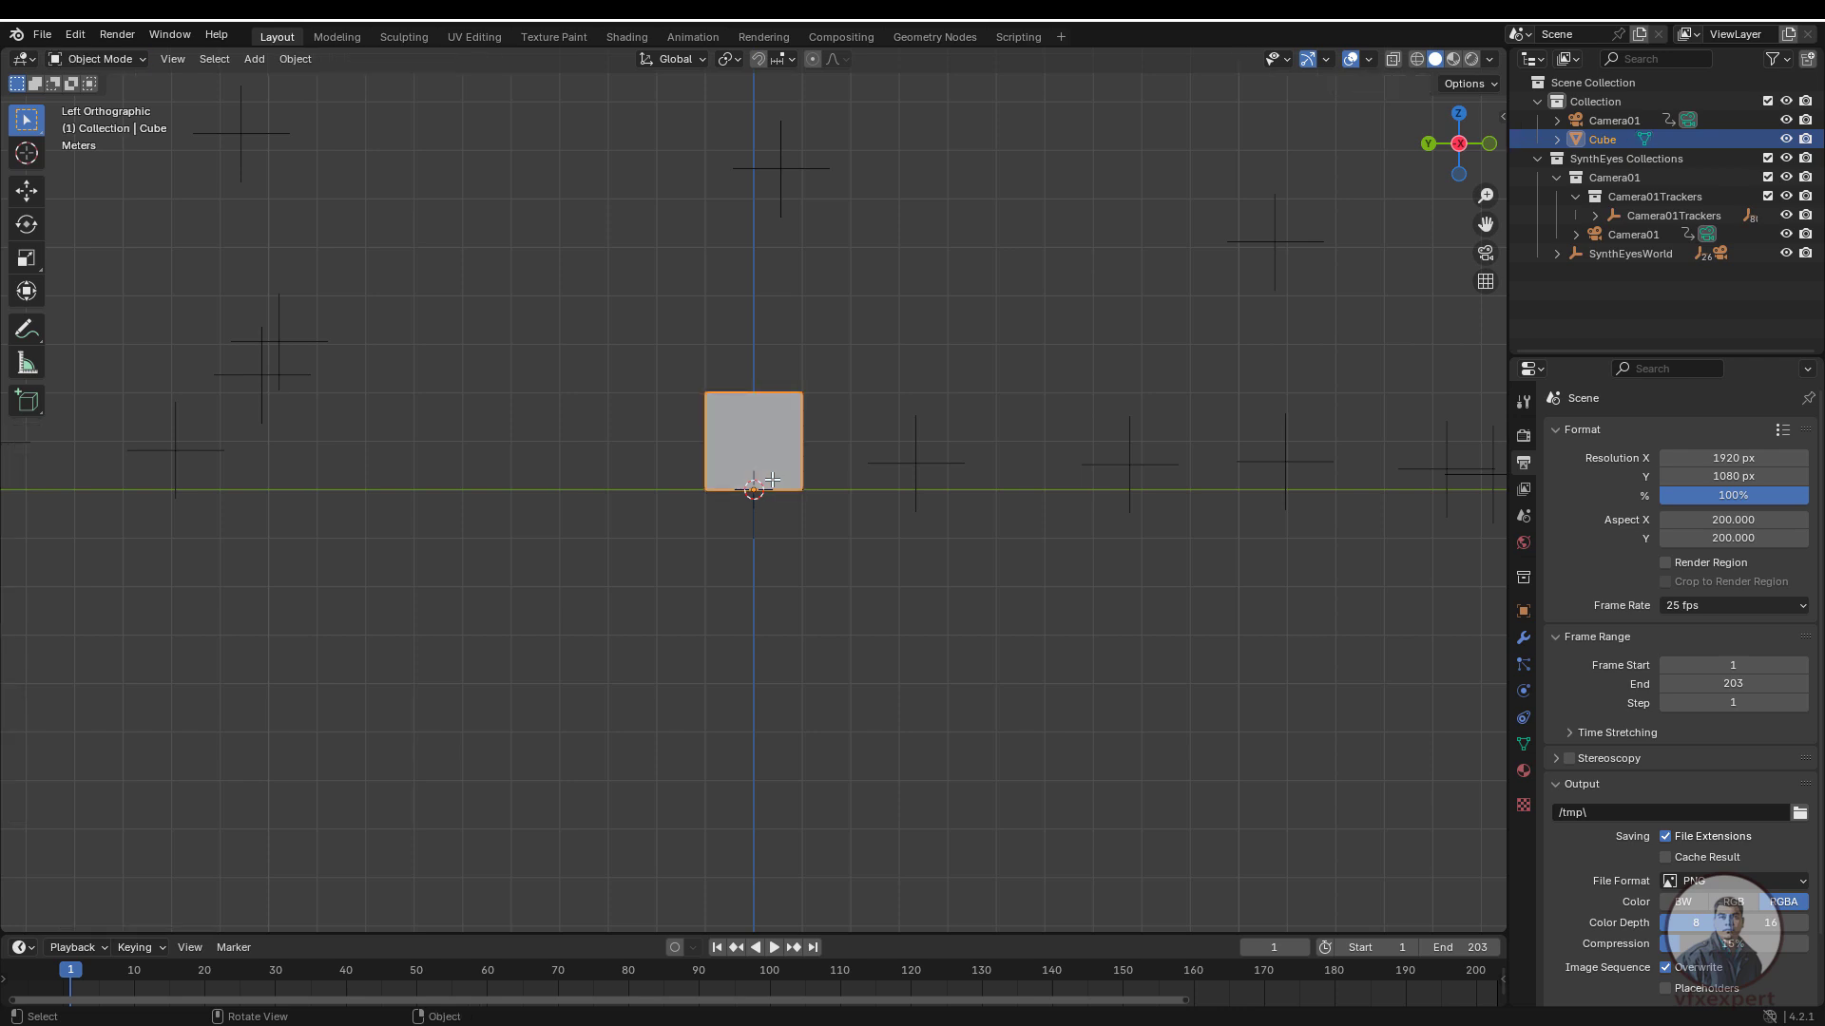
- Scale the cube up to about three times its size, move it along Y toward the camera, and view it through the camera
key(s)
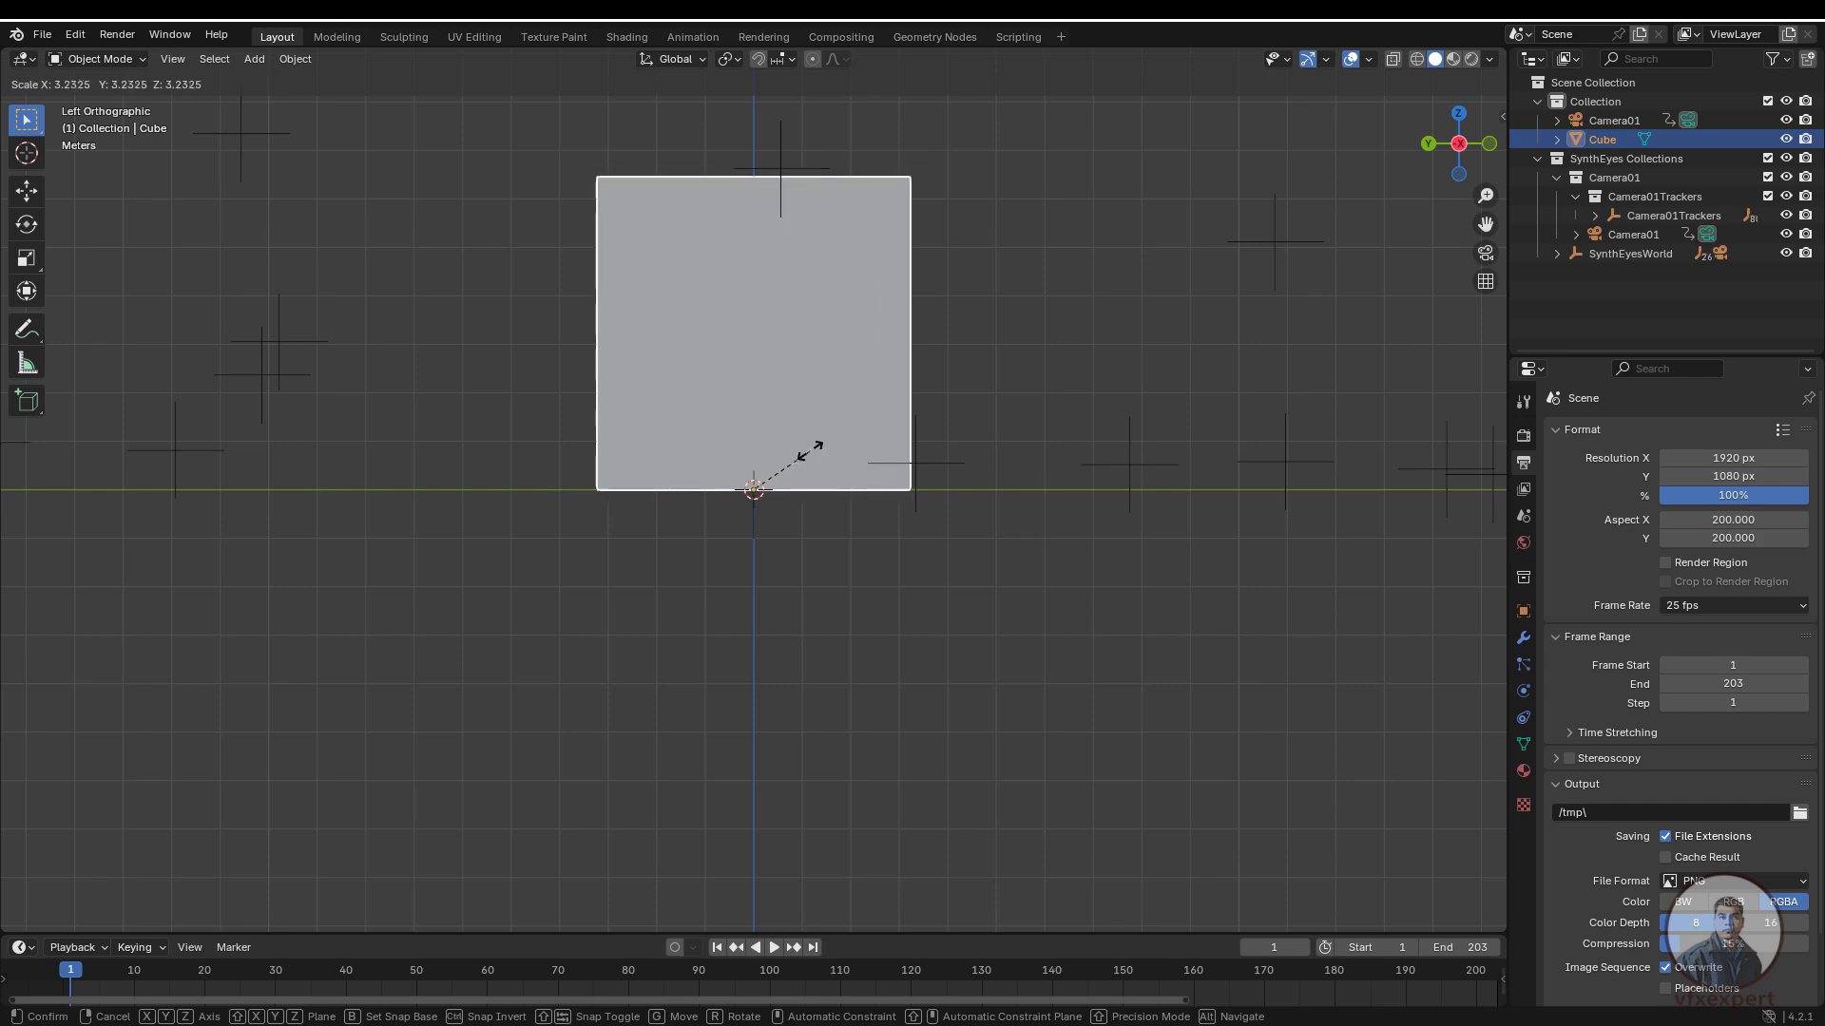
scroll(800, 544, down, 10)
click(800, 543)
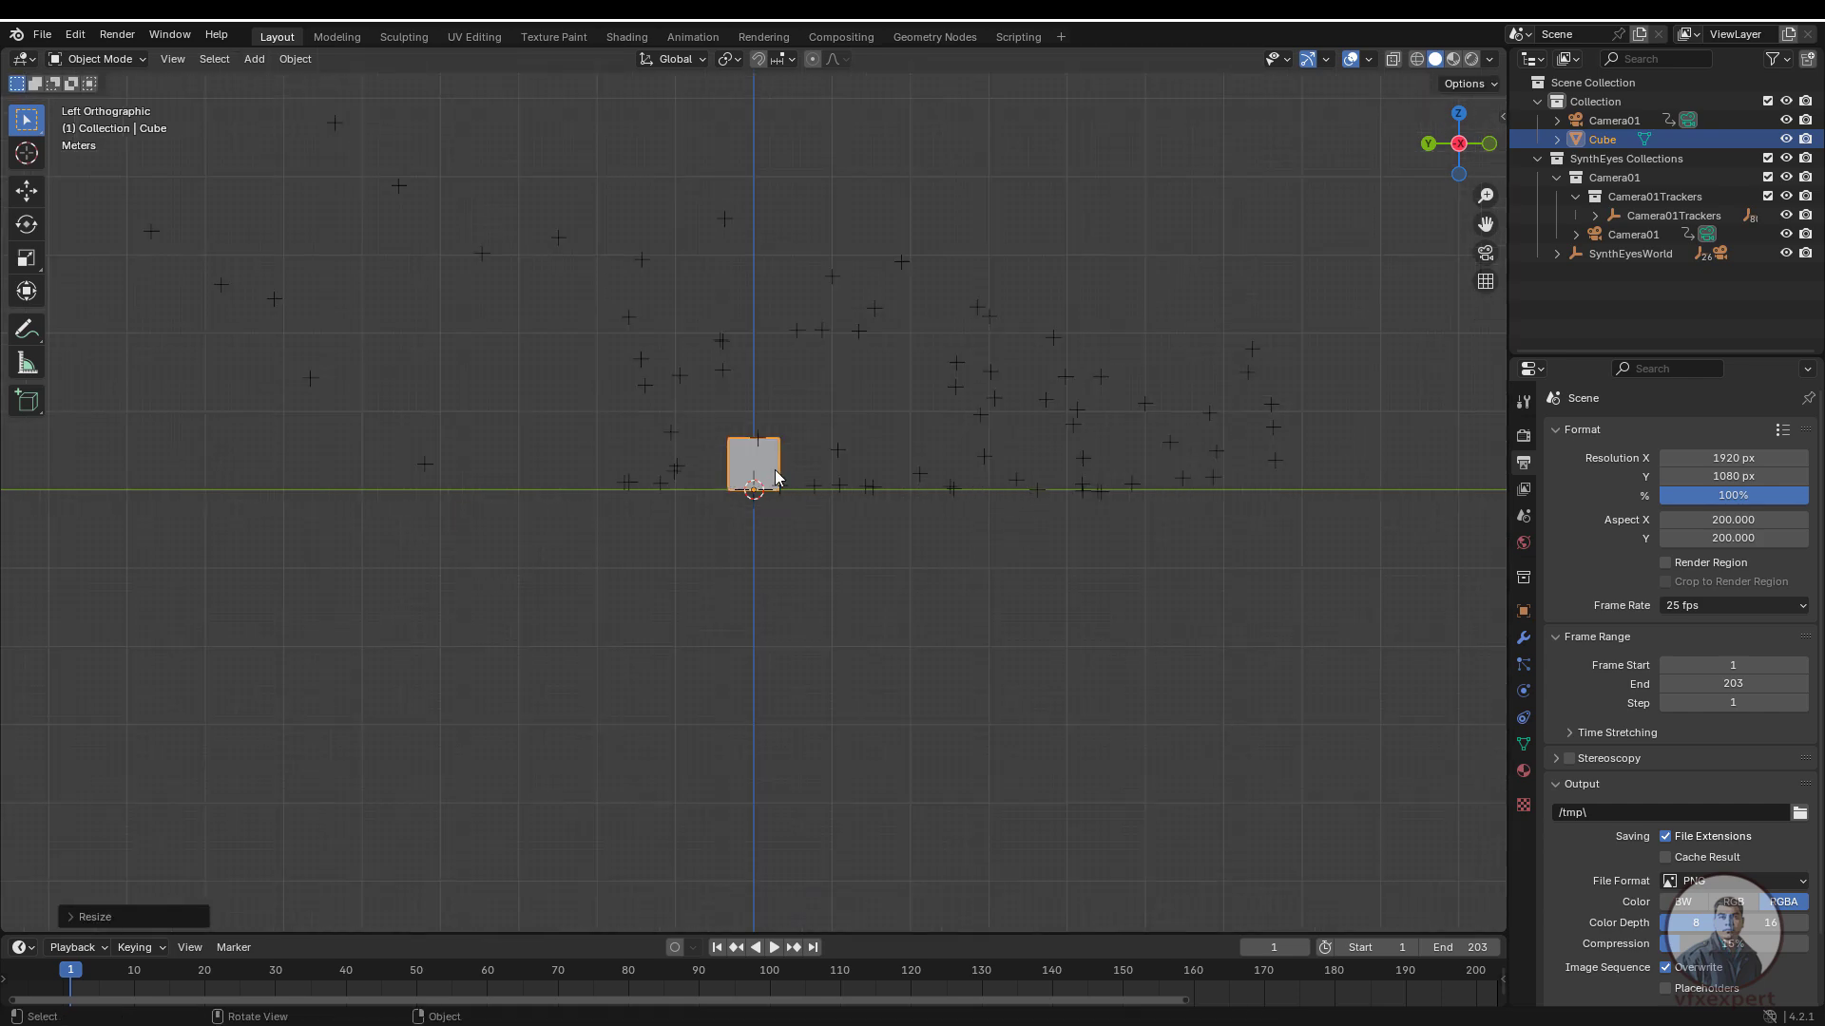
key(g)
key(y)
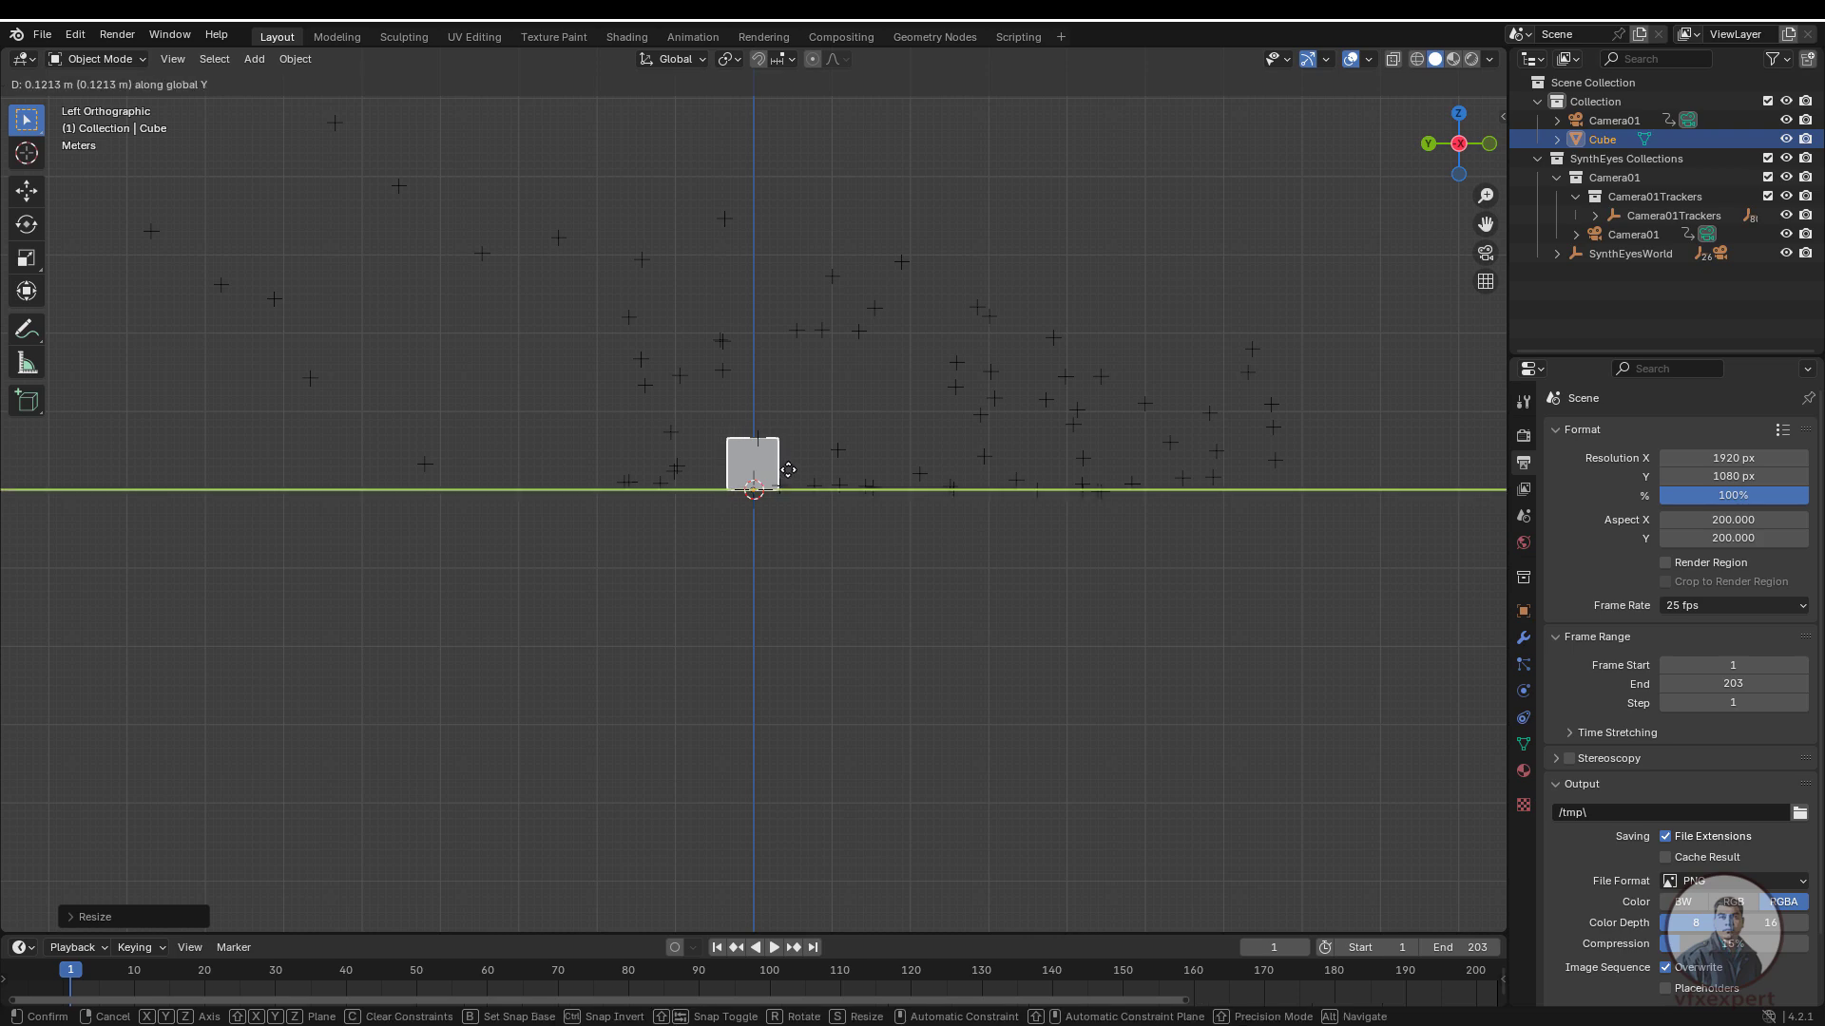
click(911, 480)
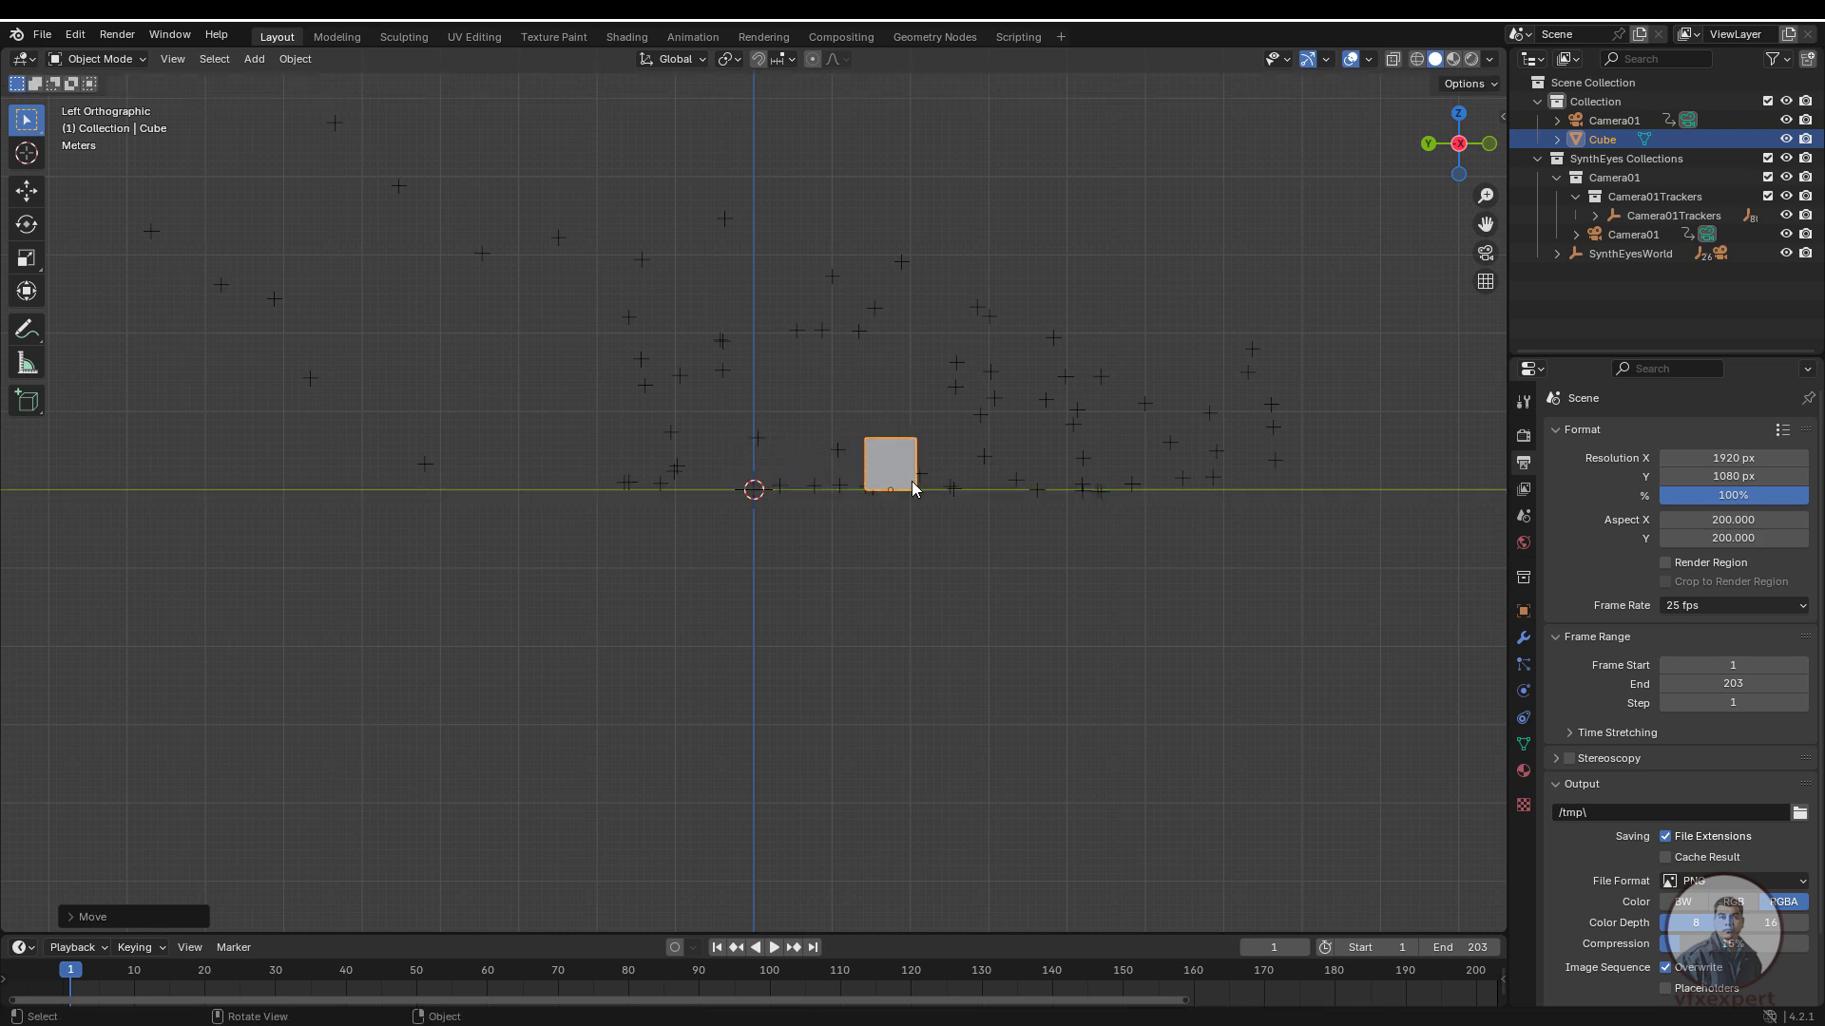
click(1486, 255)
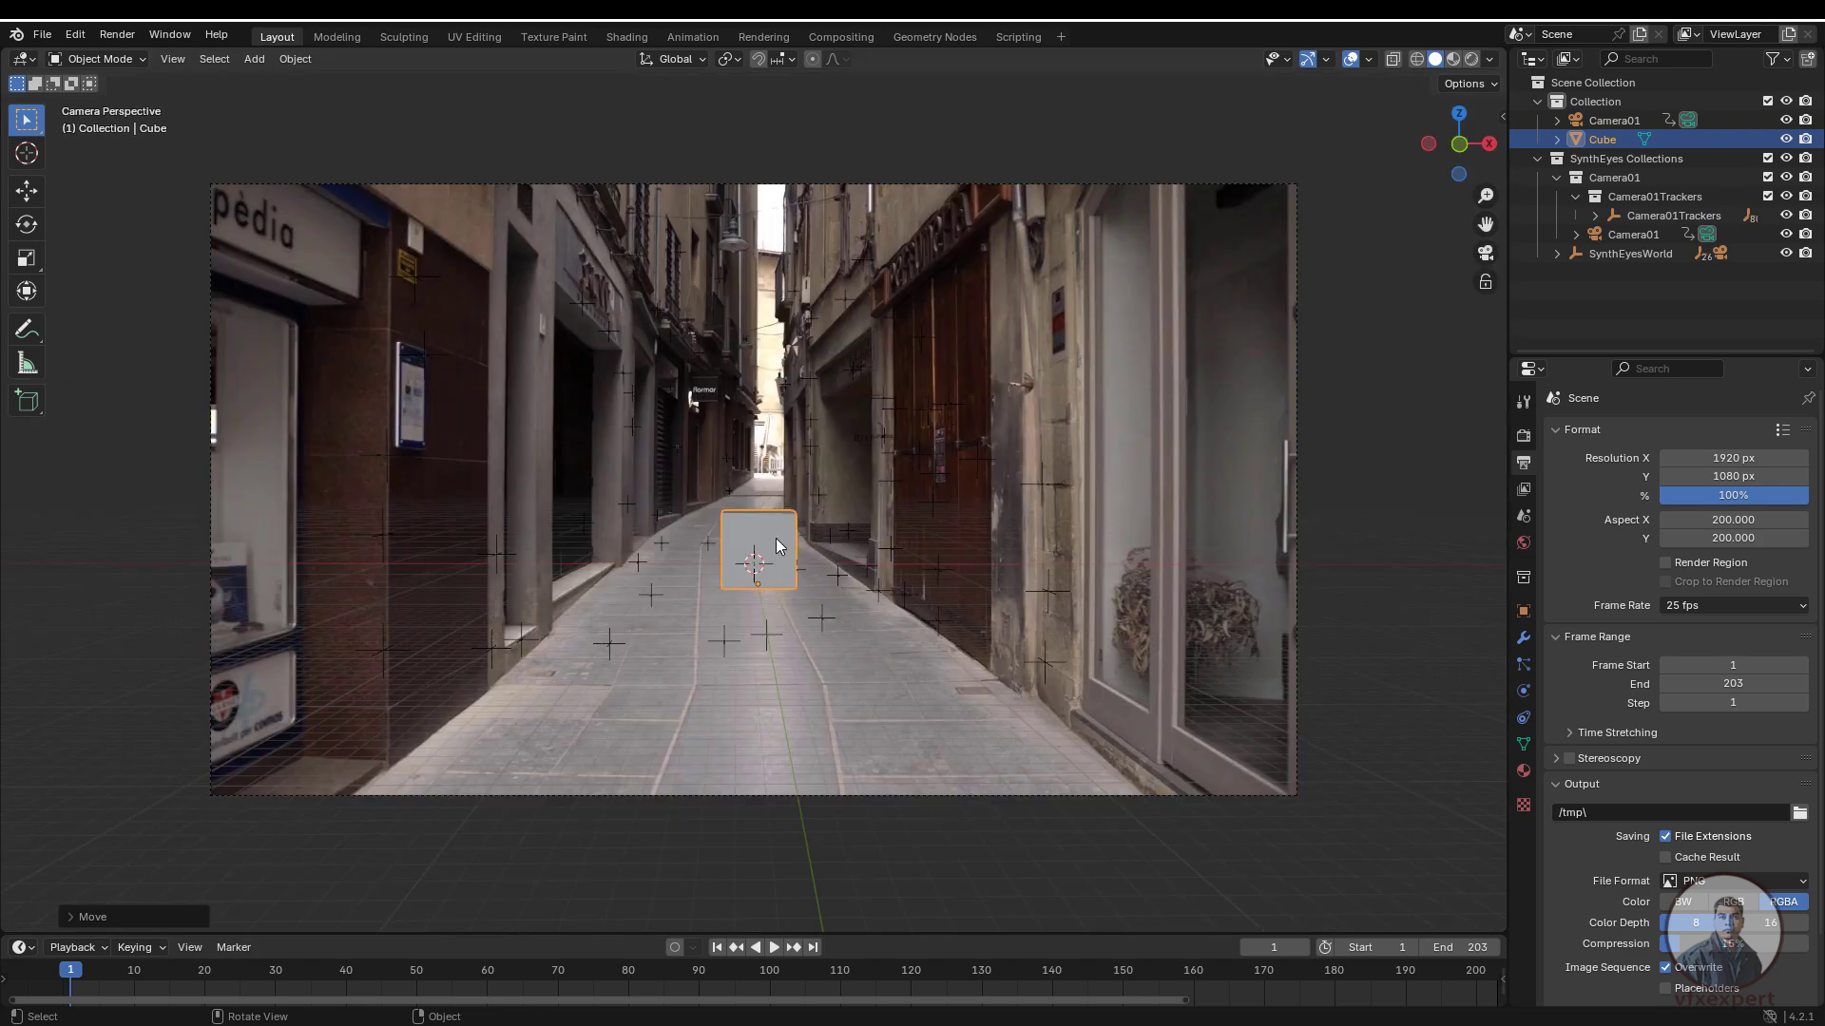
- Move the cube about 1.6 m in the negative X direction on the street floor
key(g)
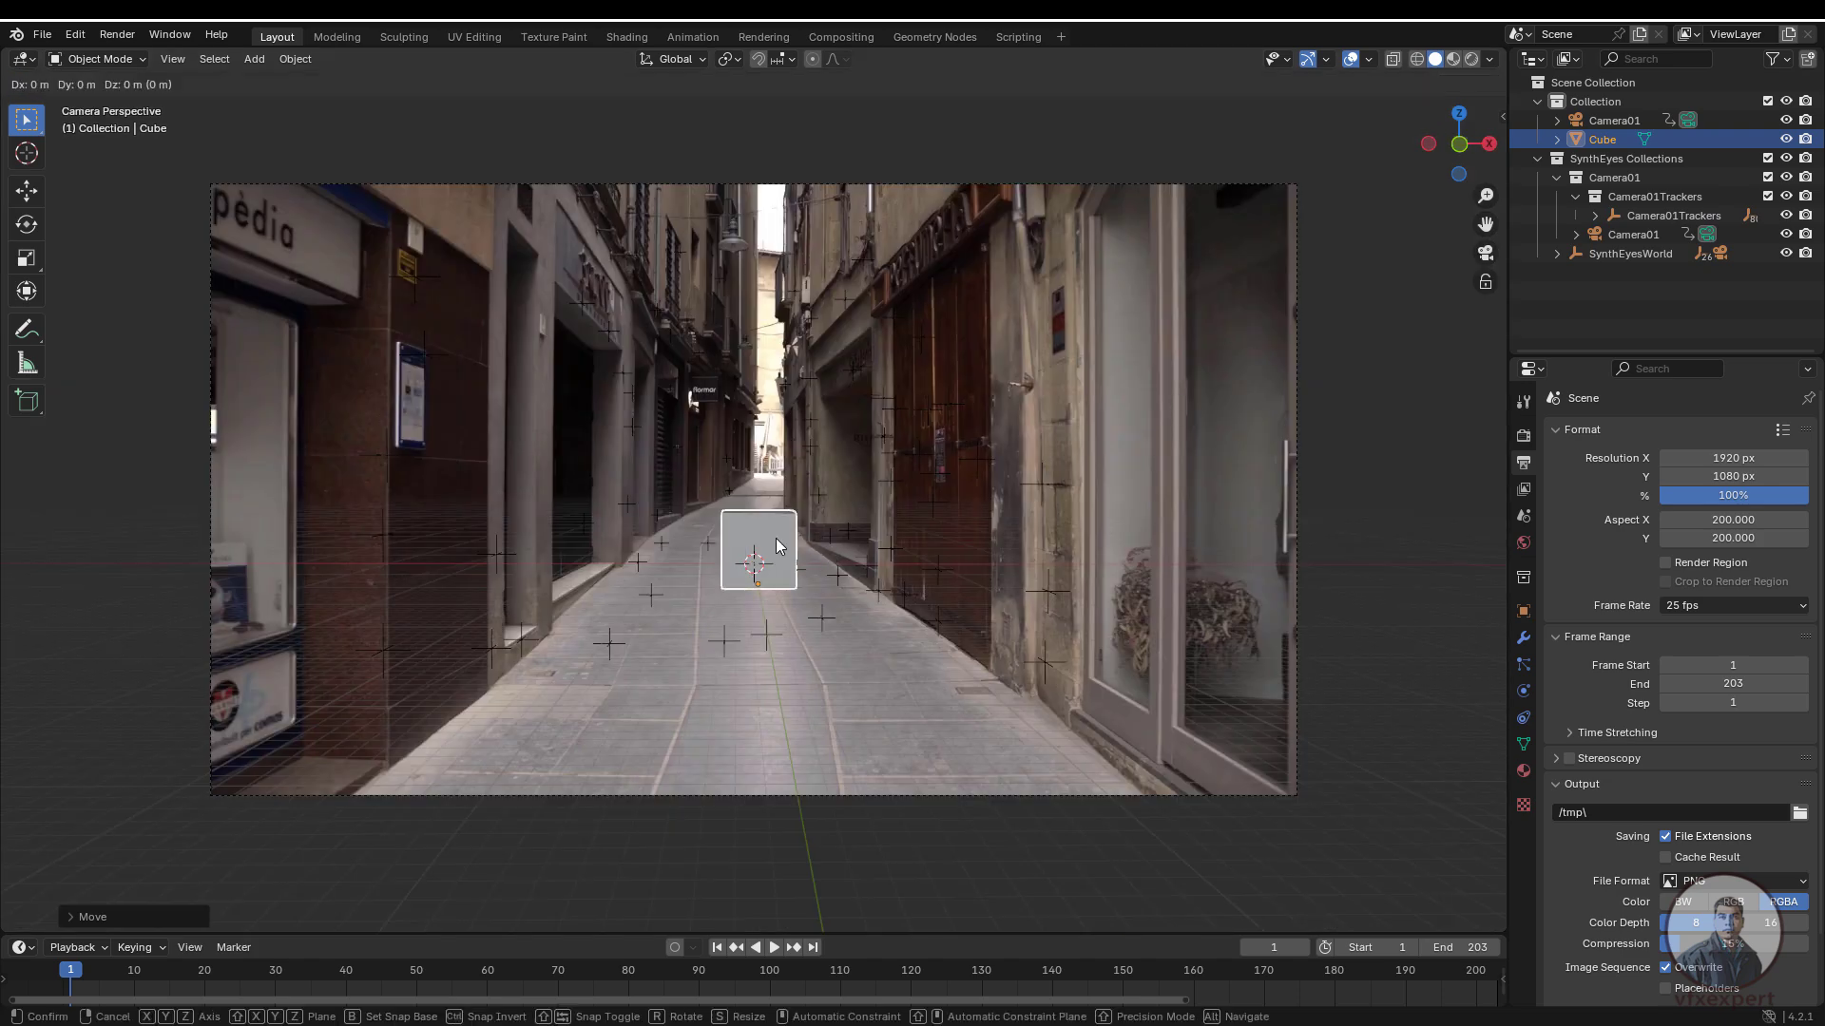
key(x)
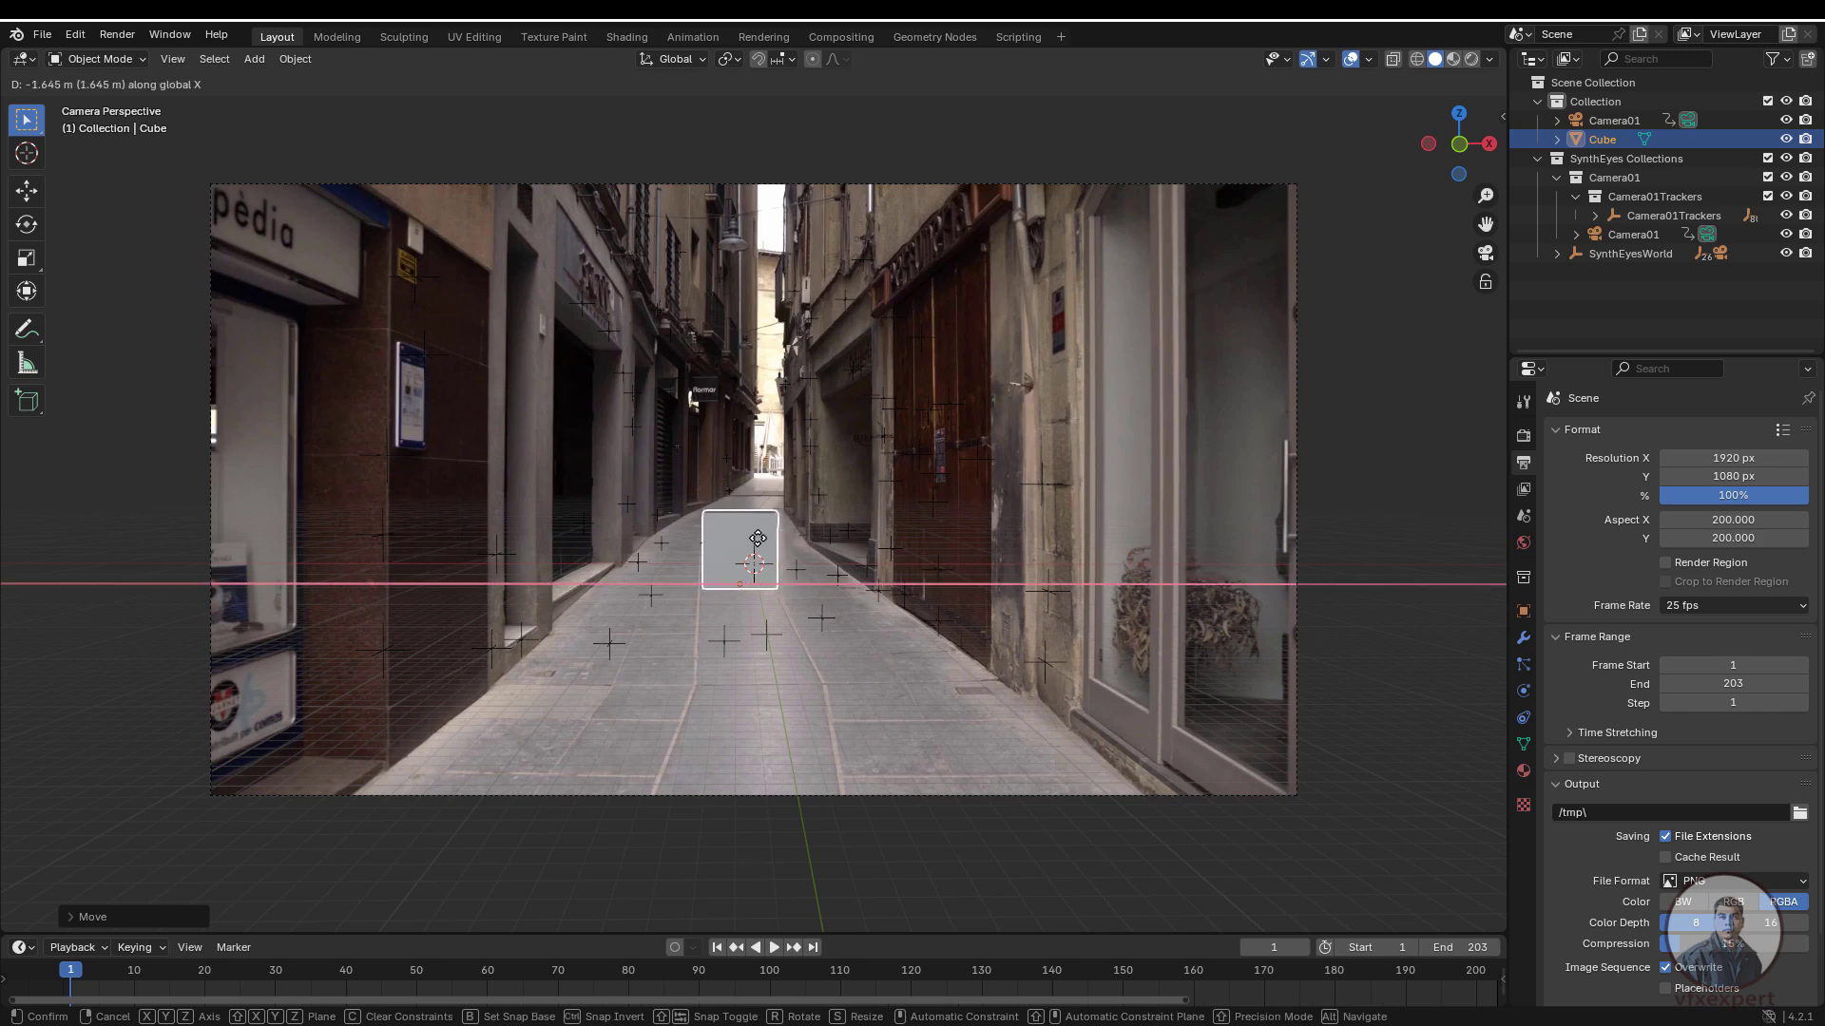
click(756, 538)
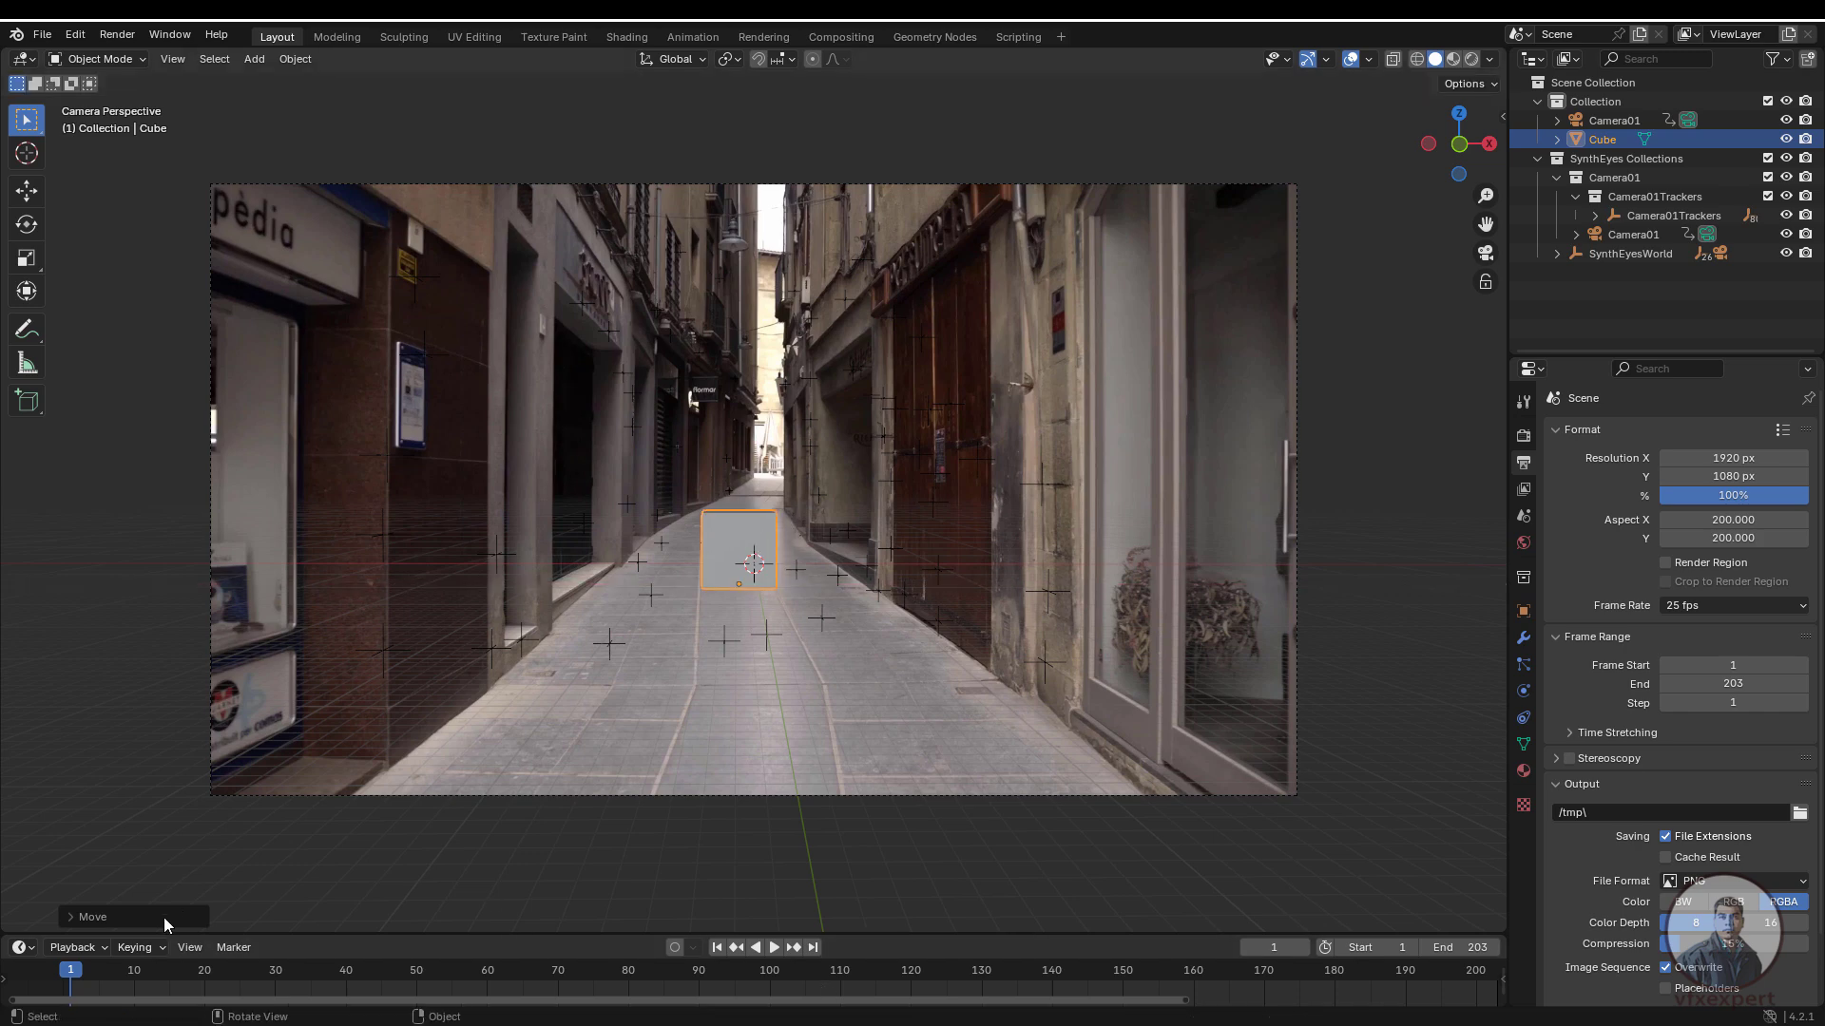
- Play the shot through the camera to check how the cube sticks to the floor, and stop playback
click(775, 948)
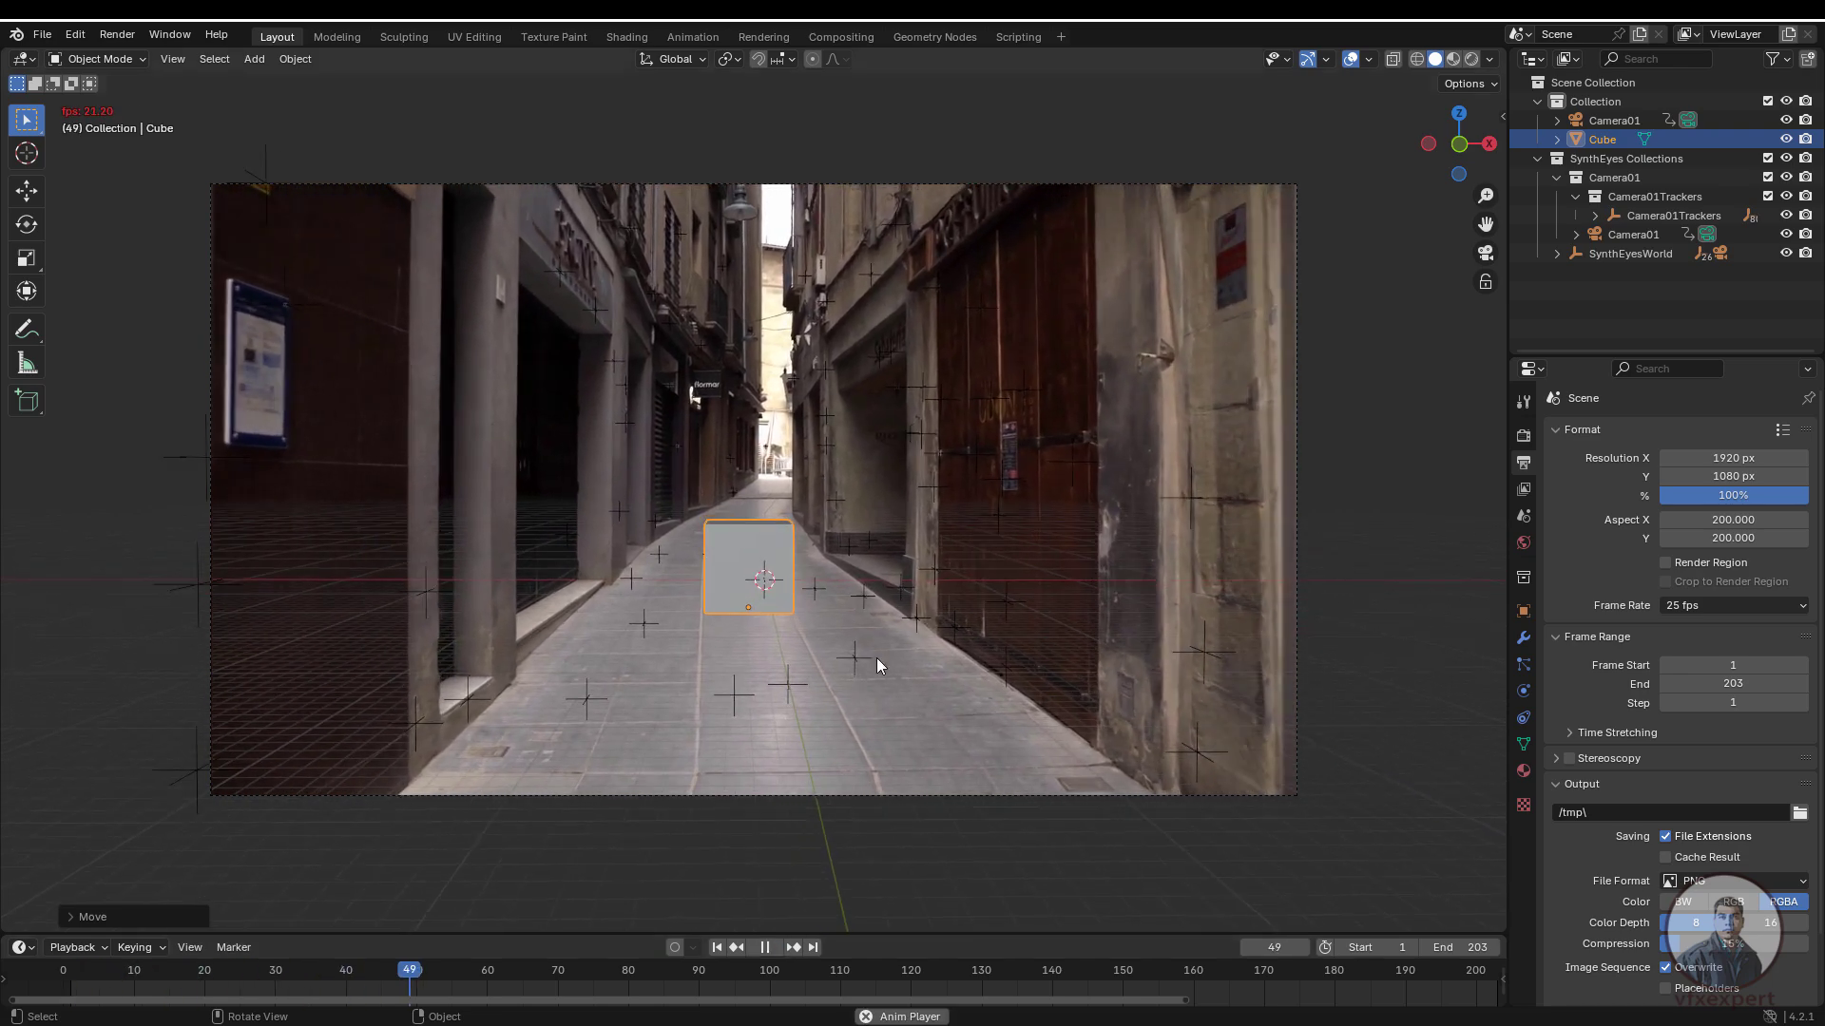
click(892, 654)
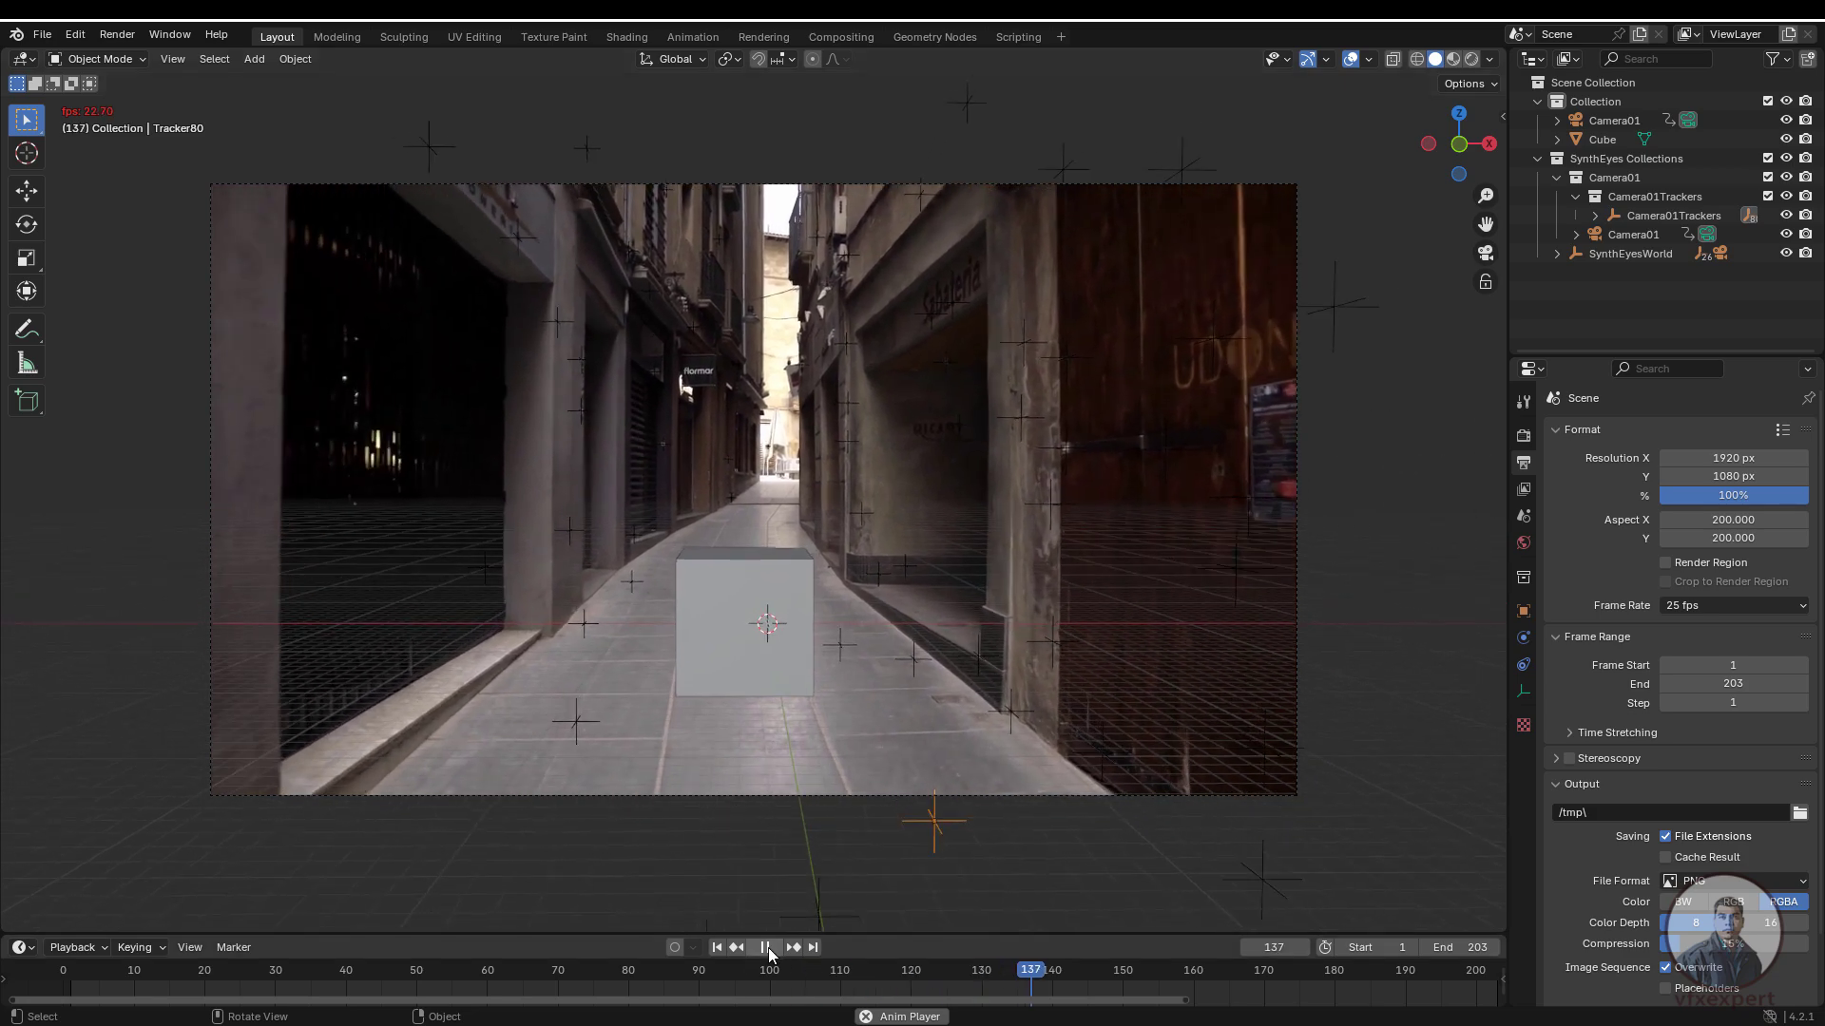
click(765, 947)
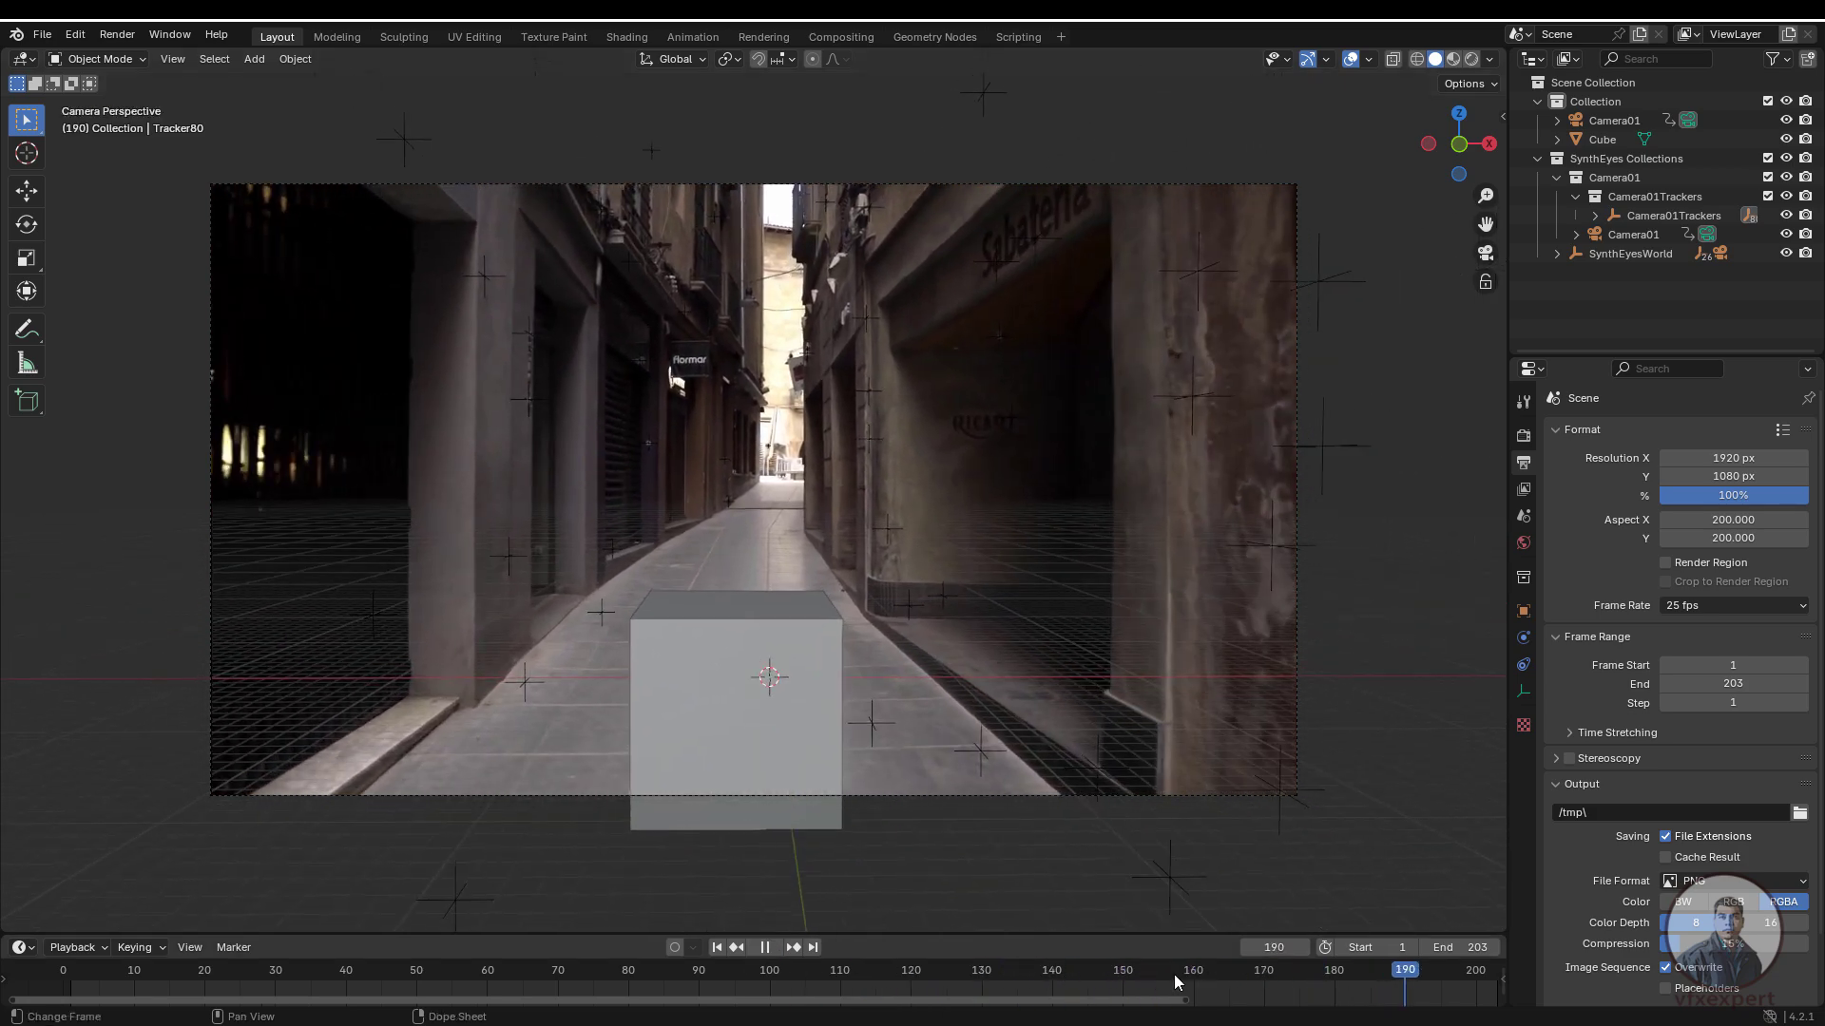
key(Escape)
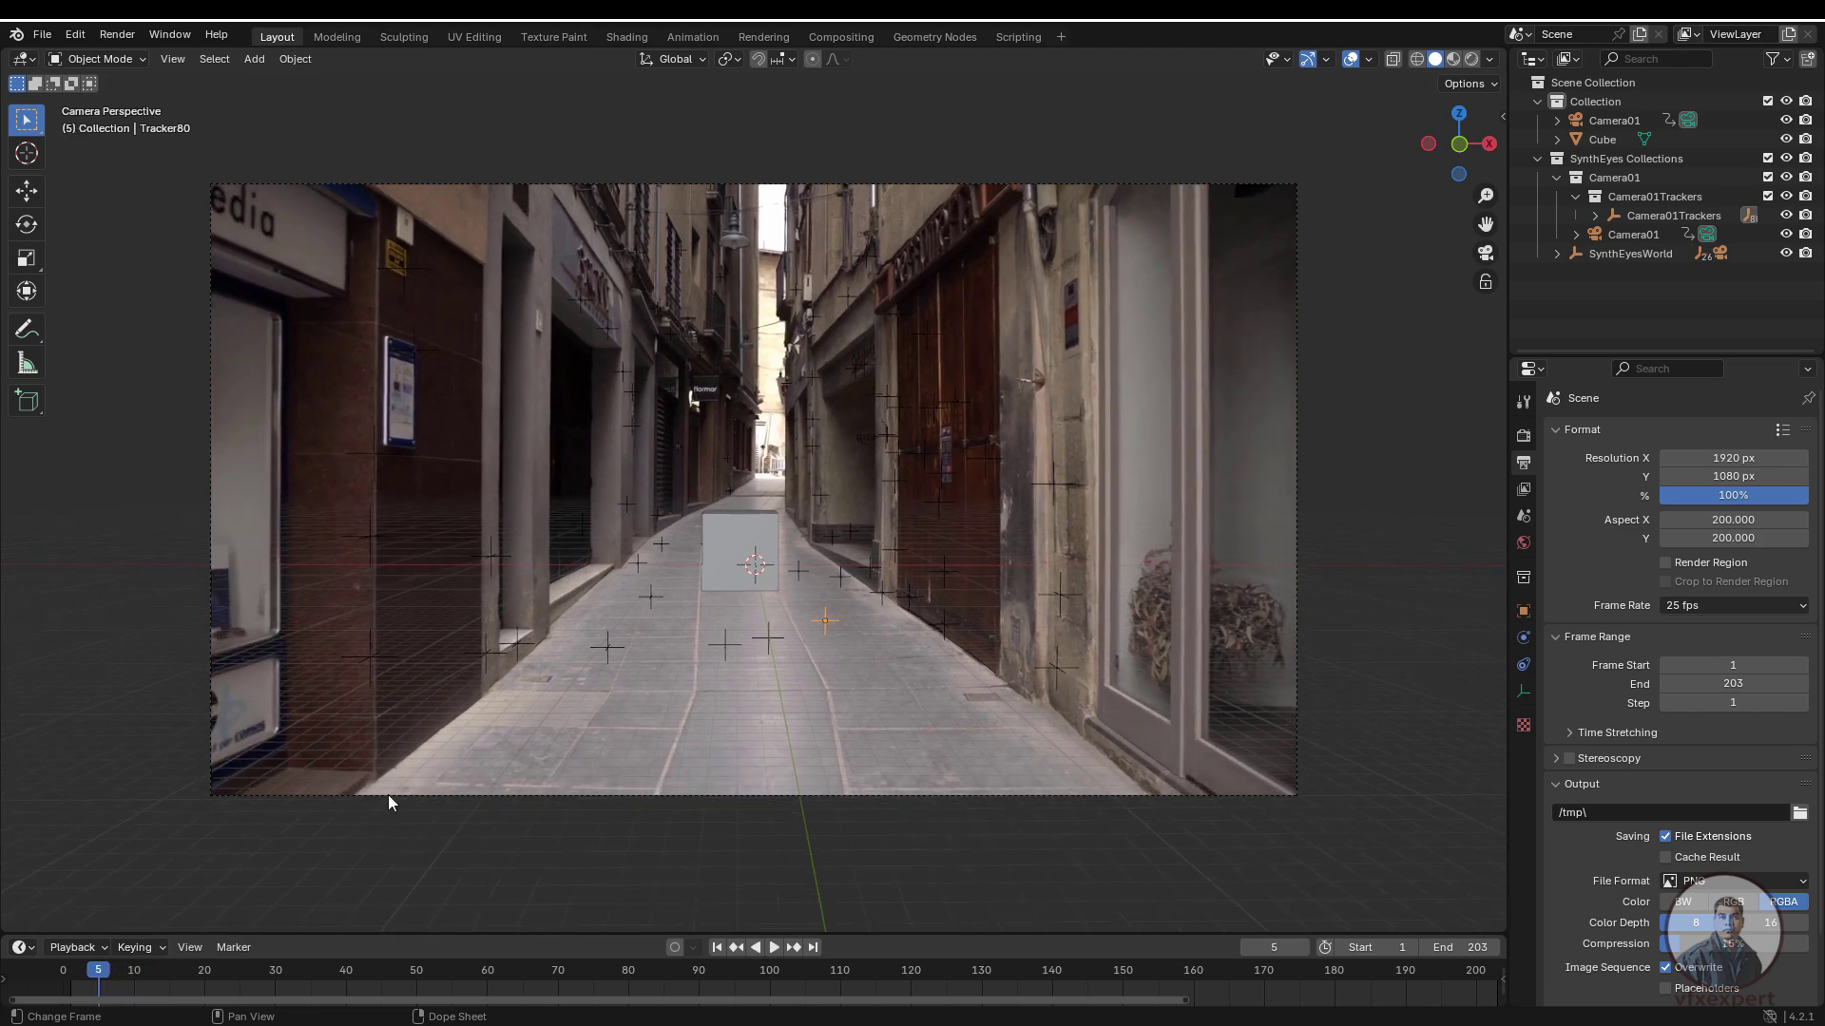
- Duplicate the cube and snap the copy to the 3D cursor placed on the floor tracker near the shop wall
click(739, 528)
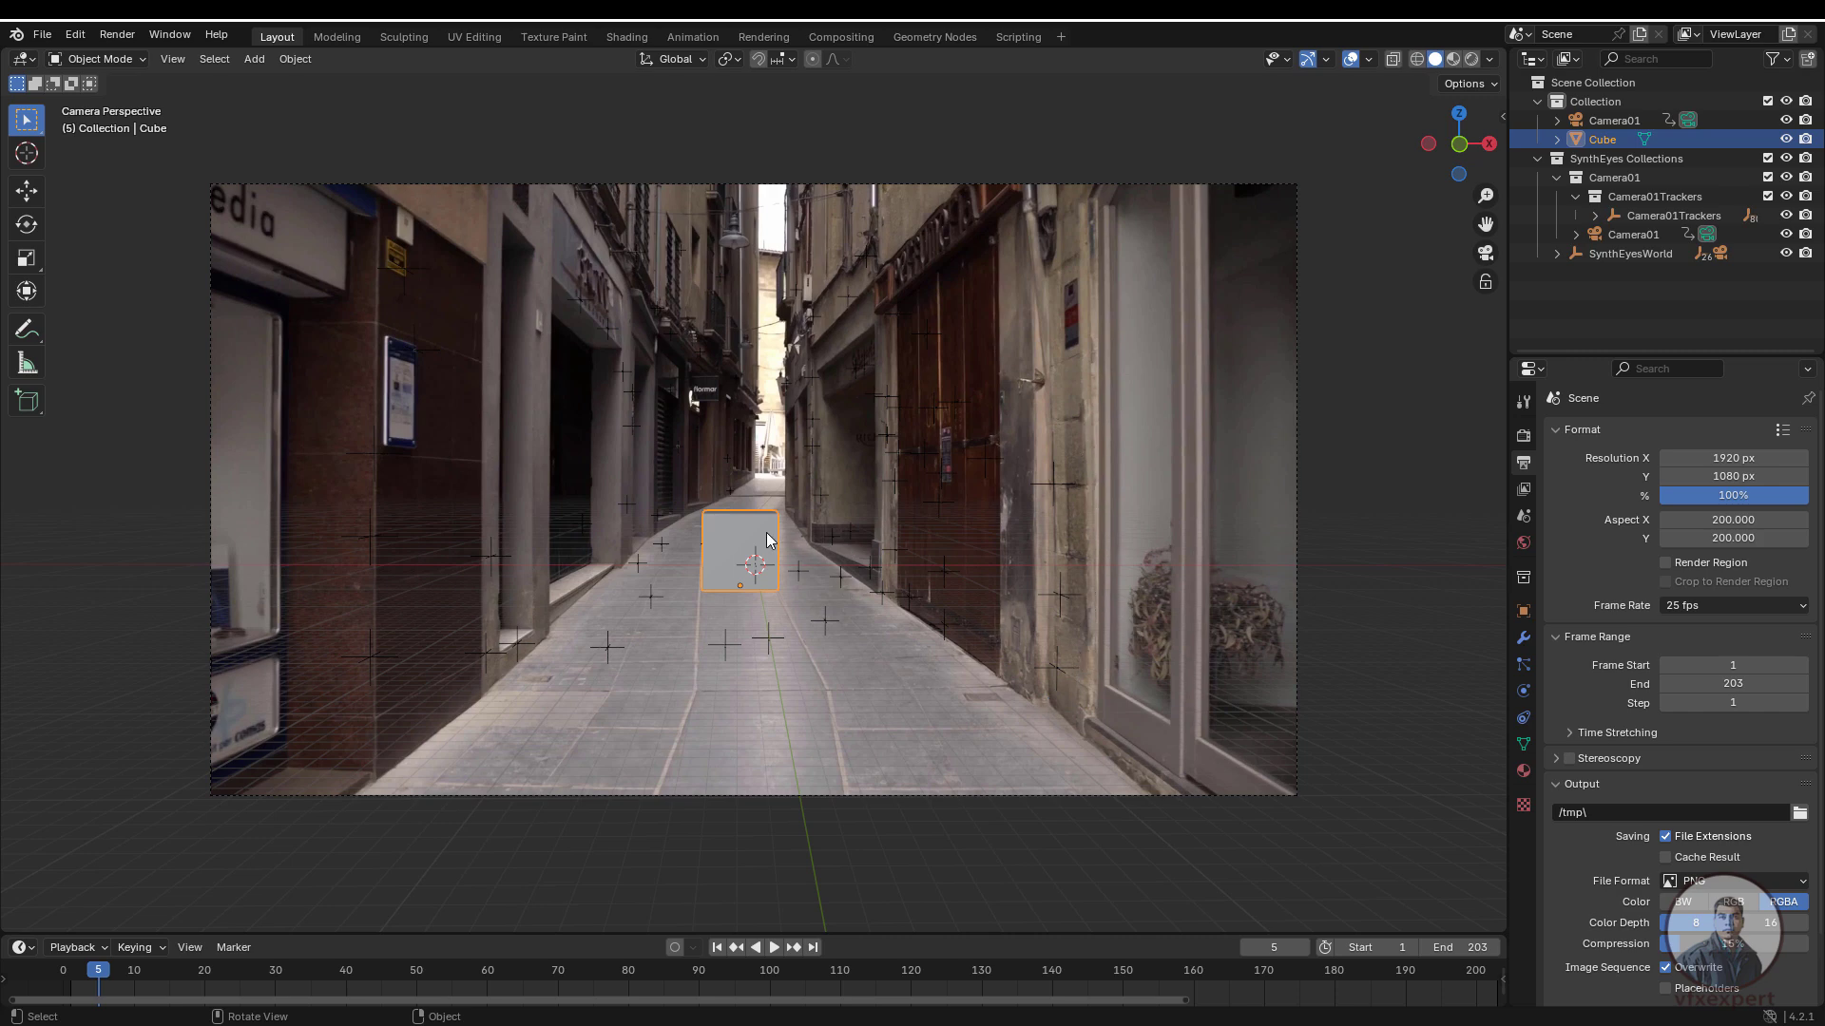
shift+right_click(608, 648)
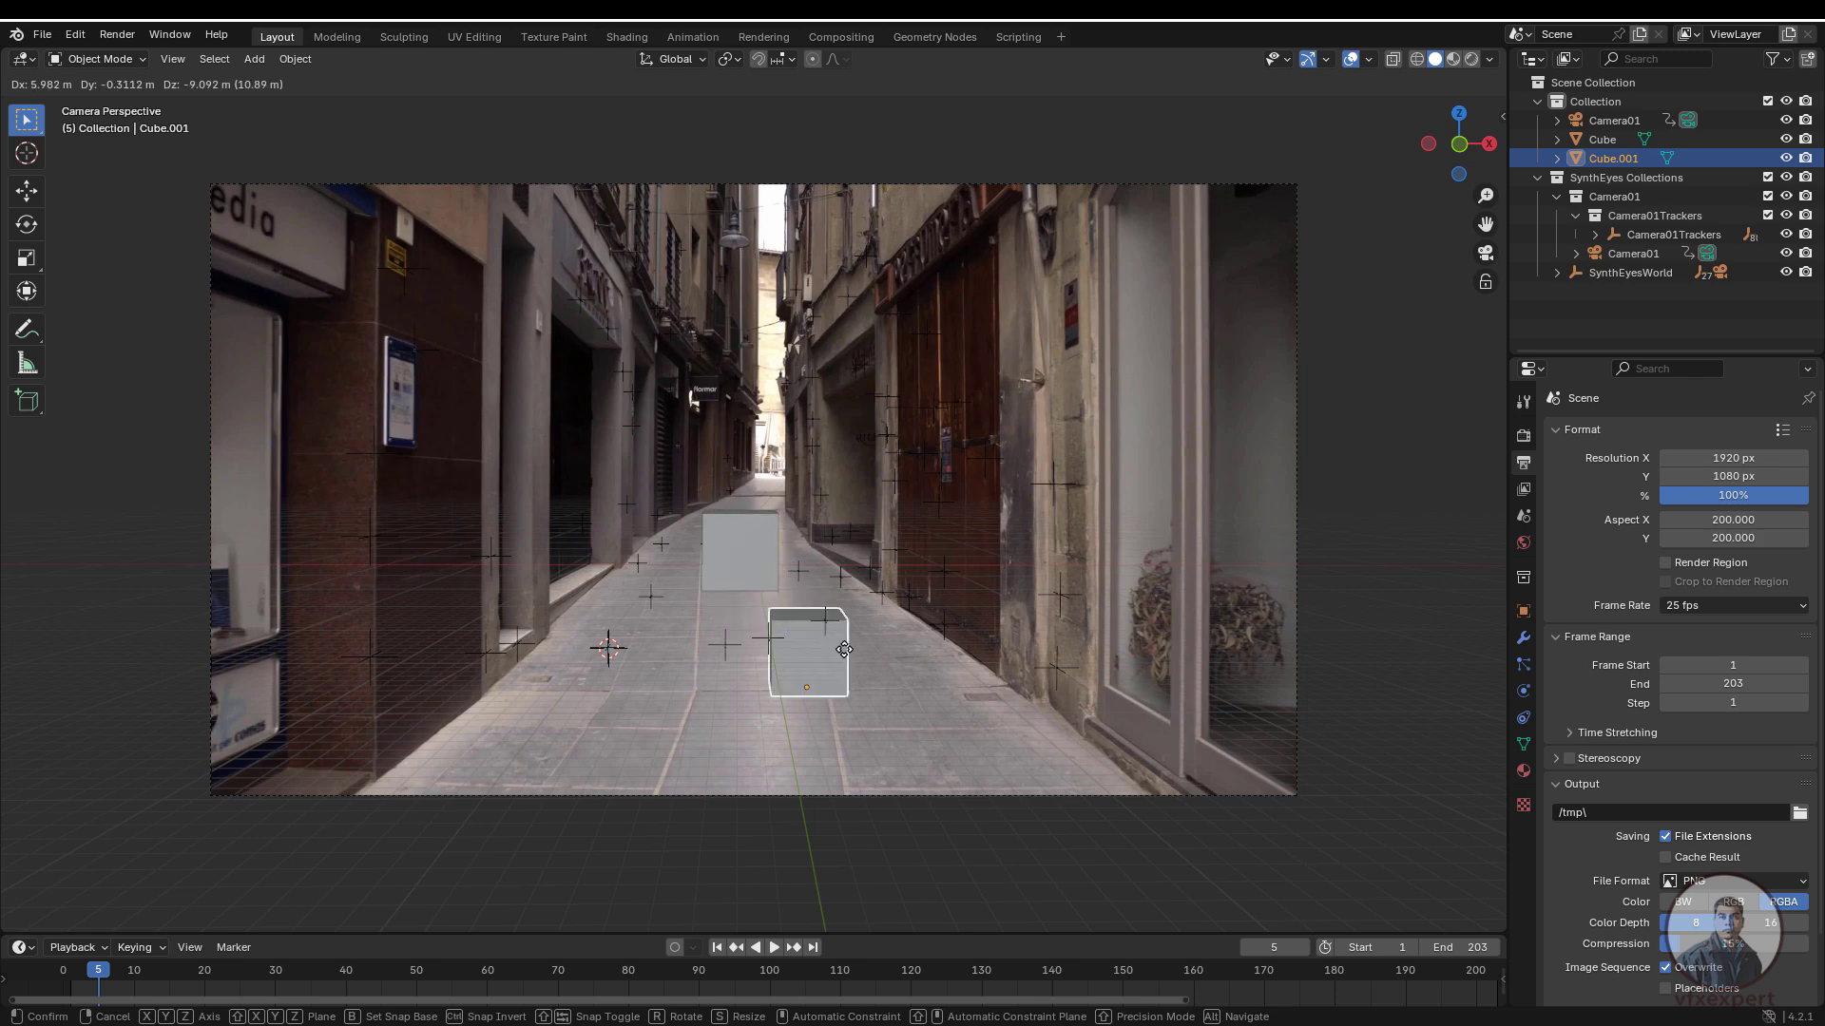
click(854, 662)
right_click(854, 662)
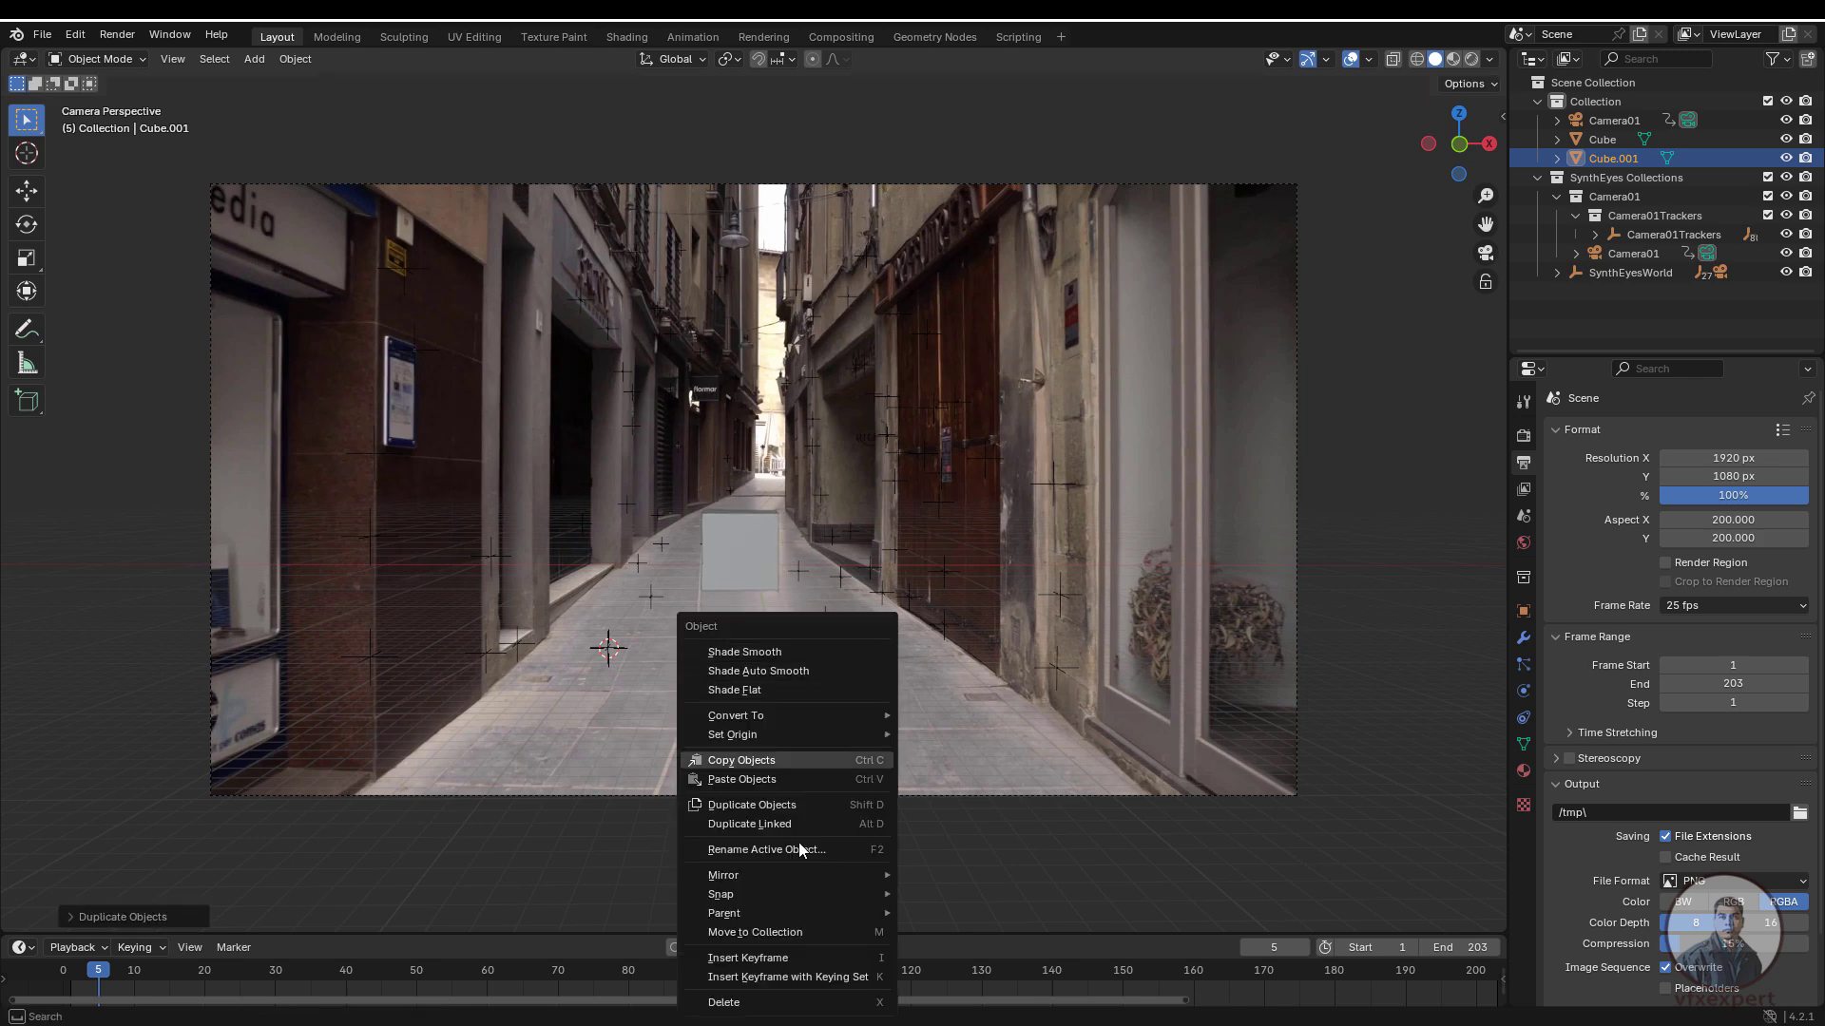
mouse_move(801, 894)
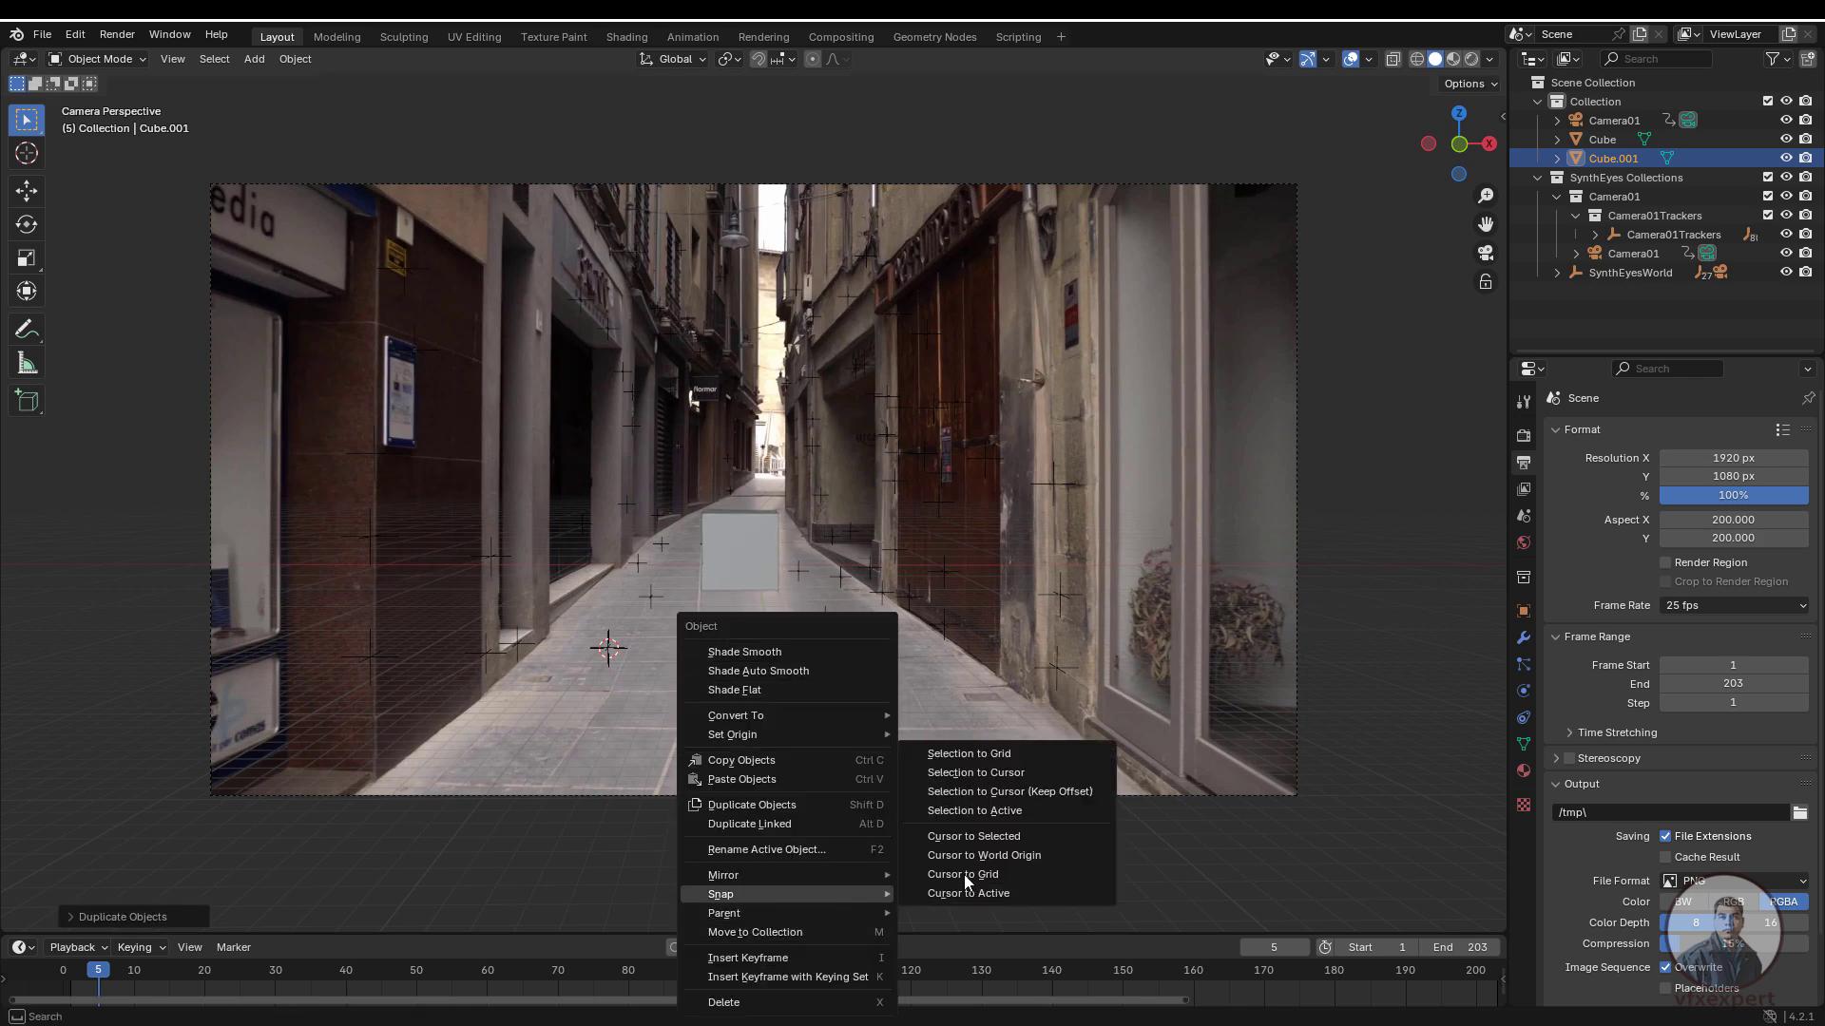
click(986, 773)
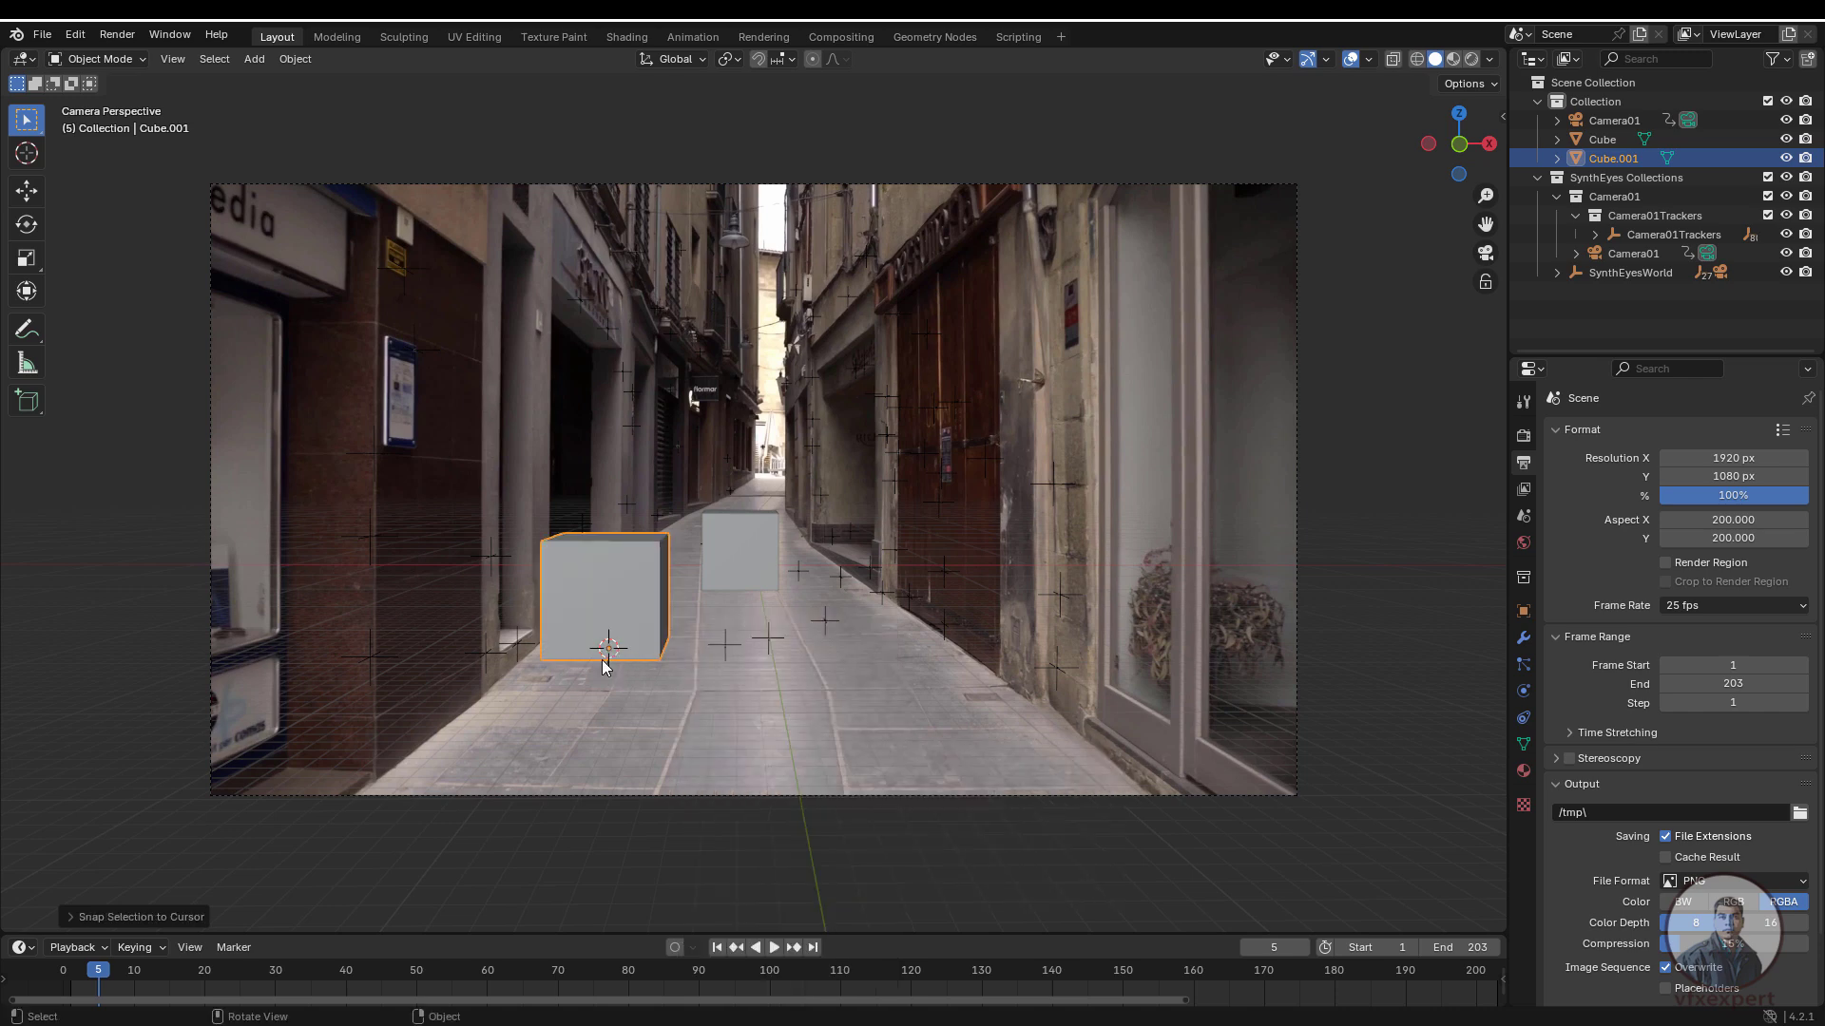
- Play and scrub the shot up to frame 118 to check both cubes against the street floor
key(space)
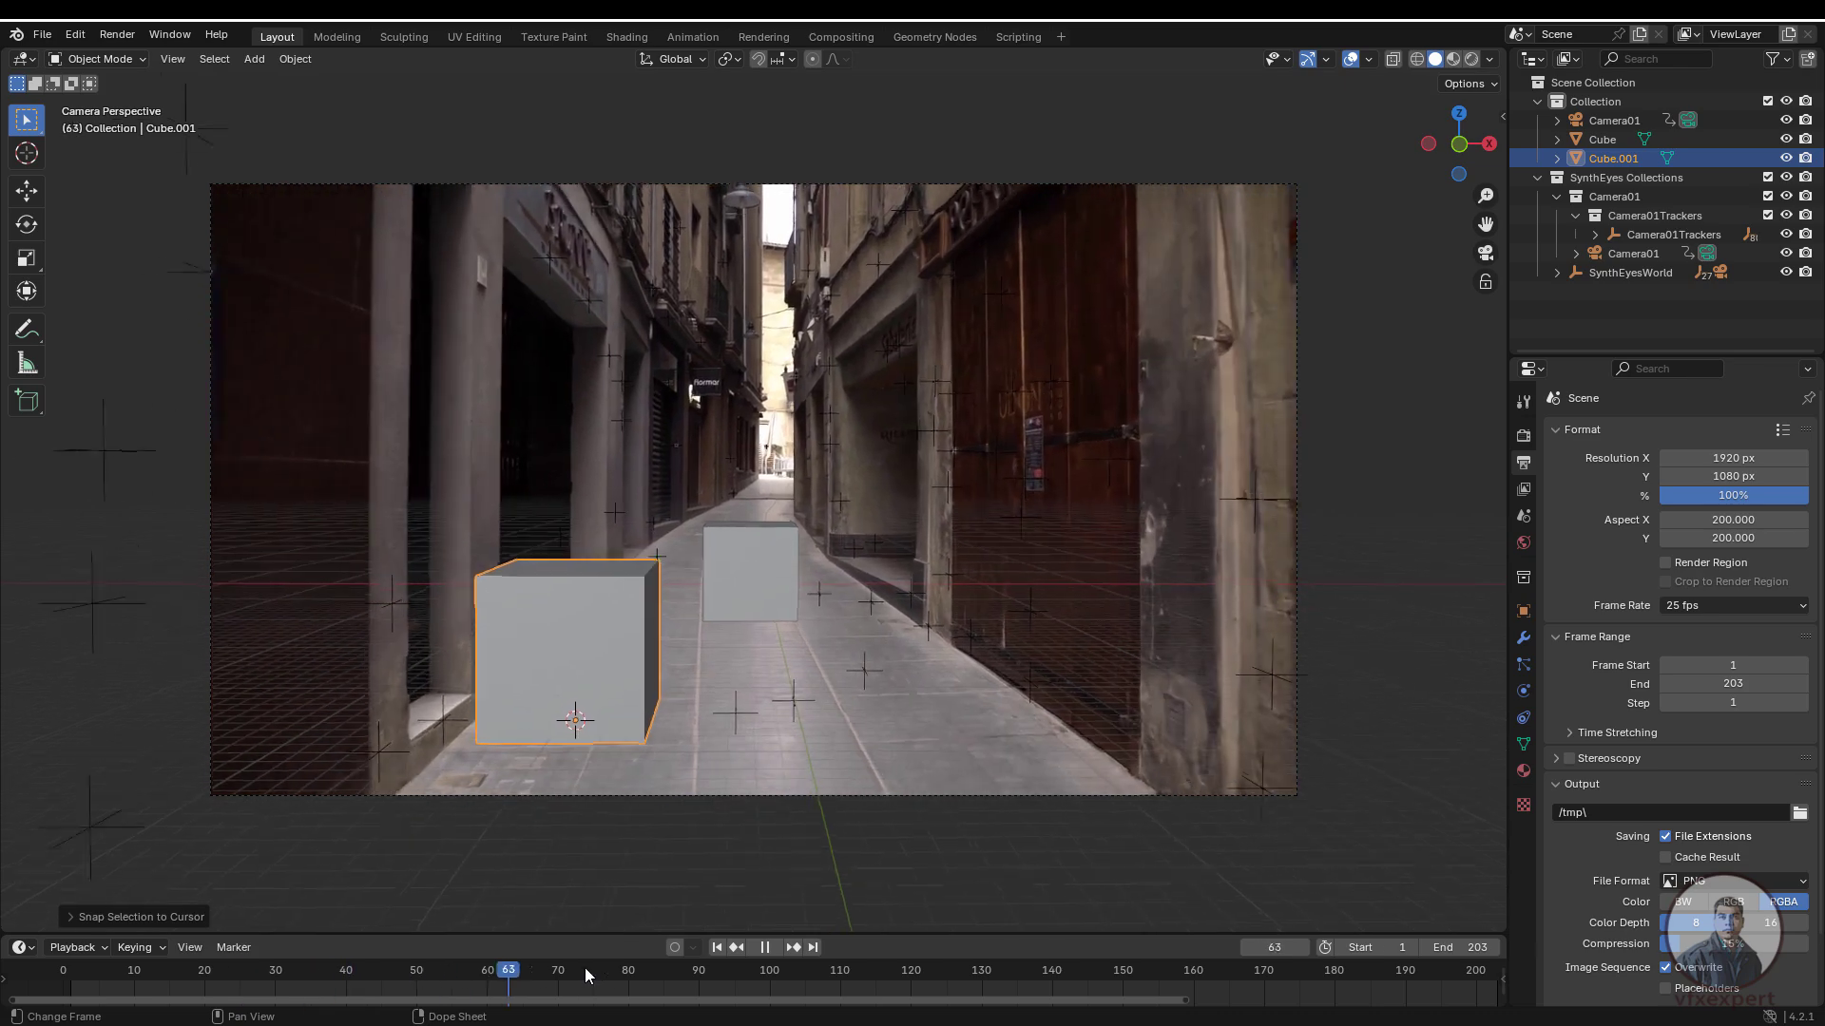
key(Escape)
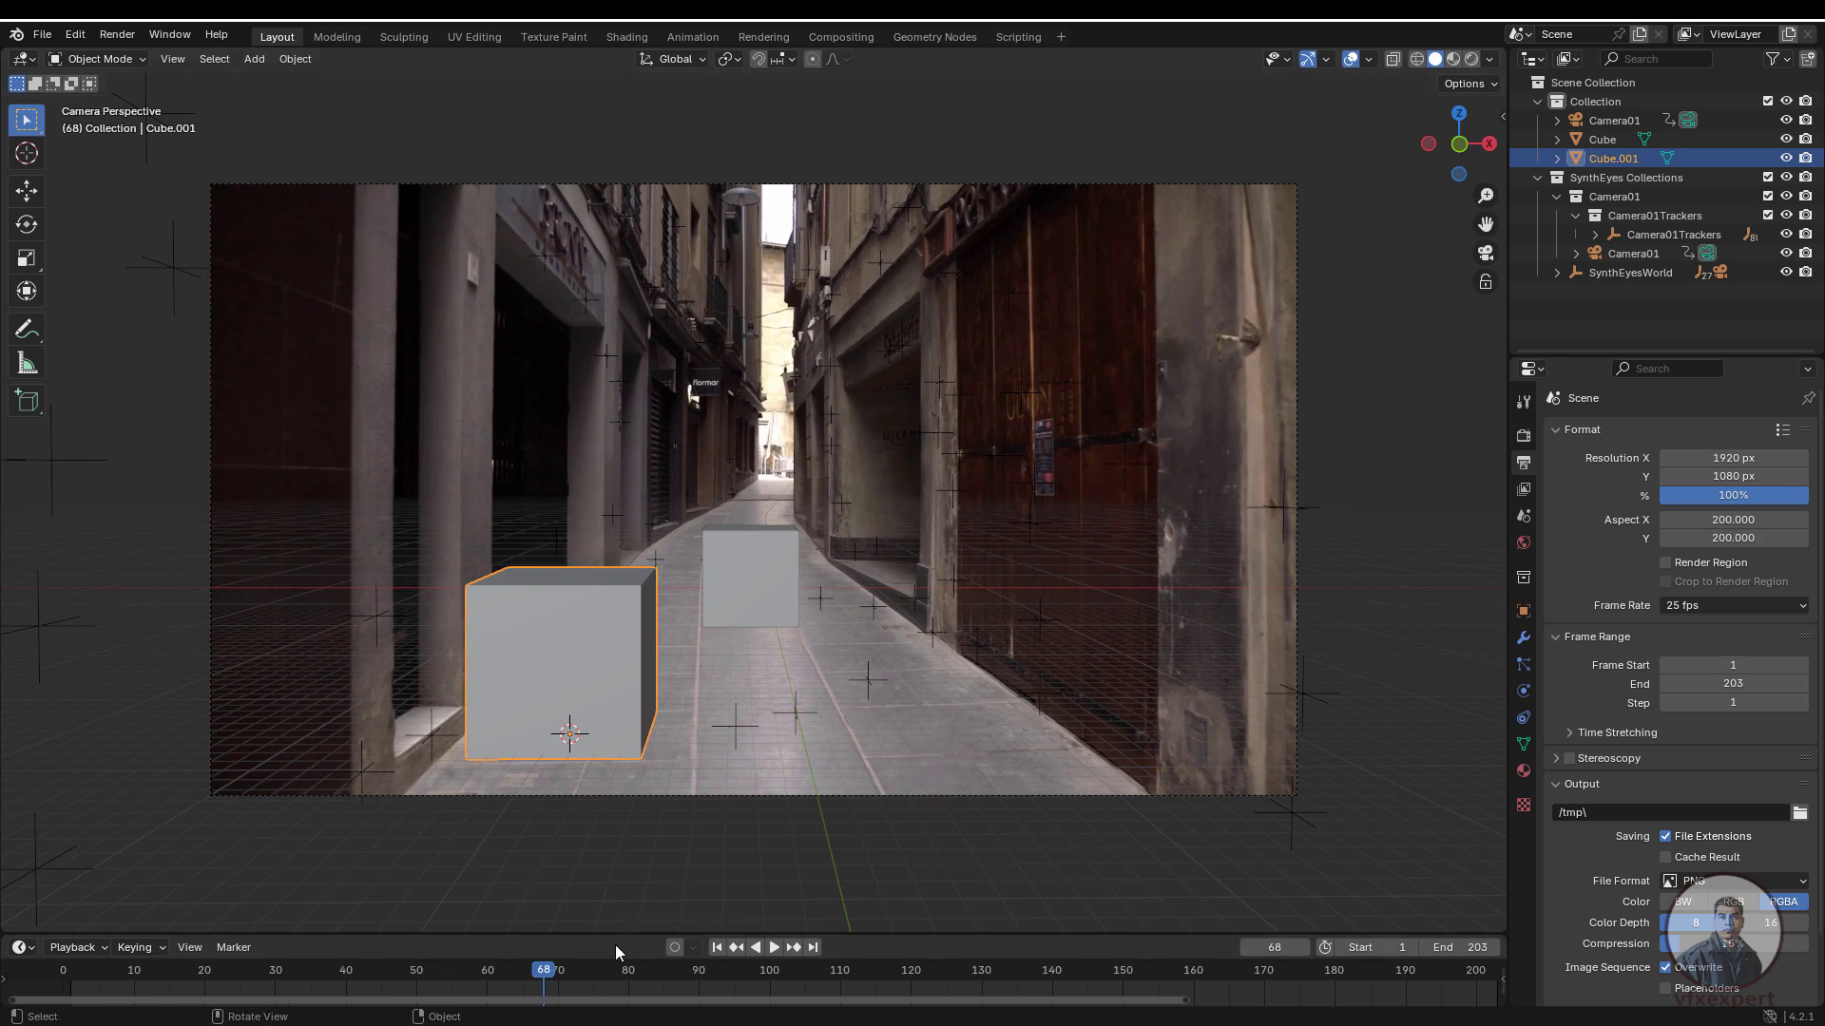
key(space)
click(322, 968)
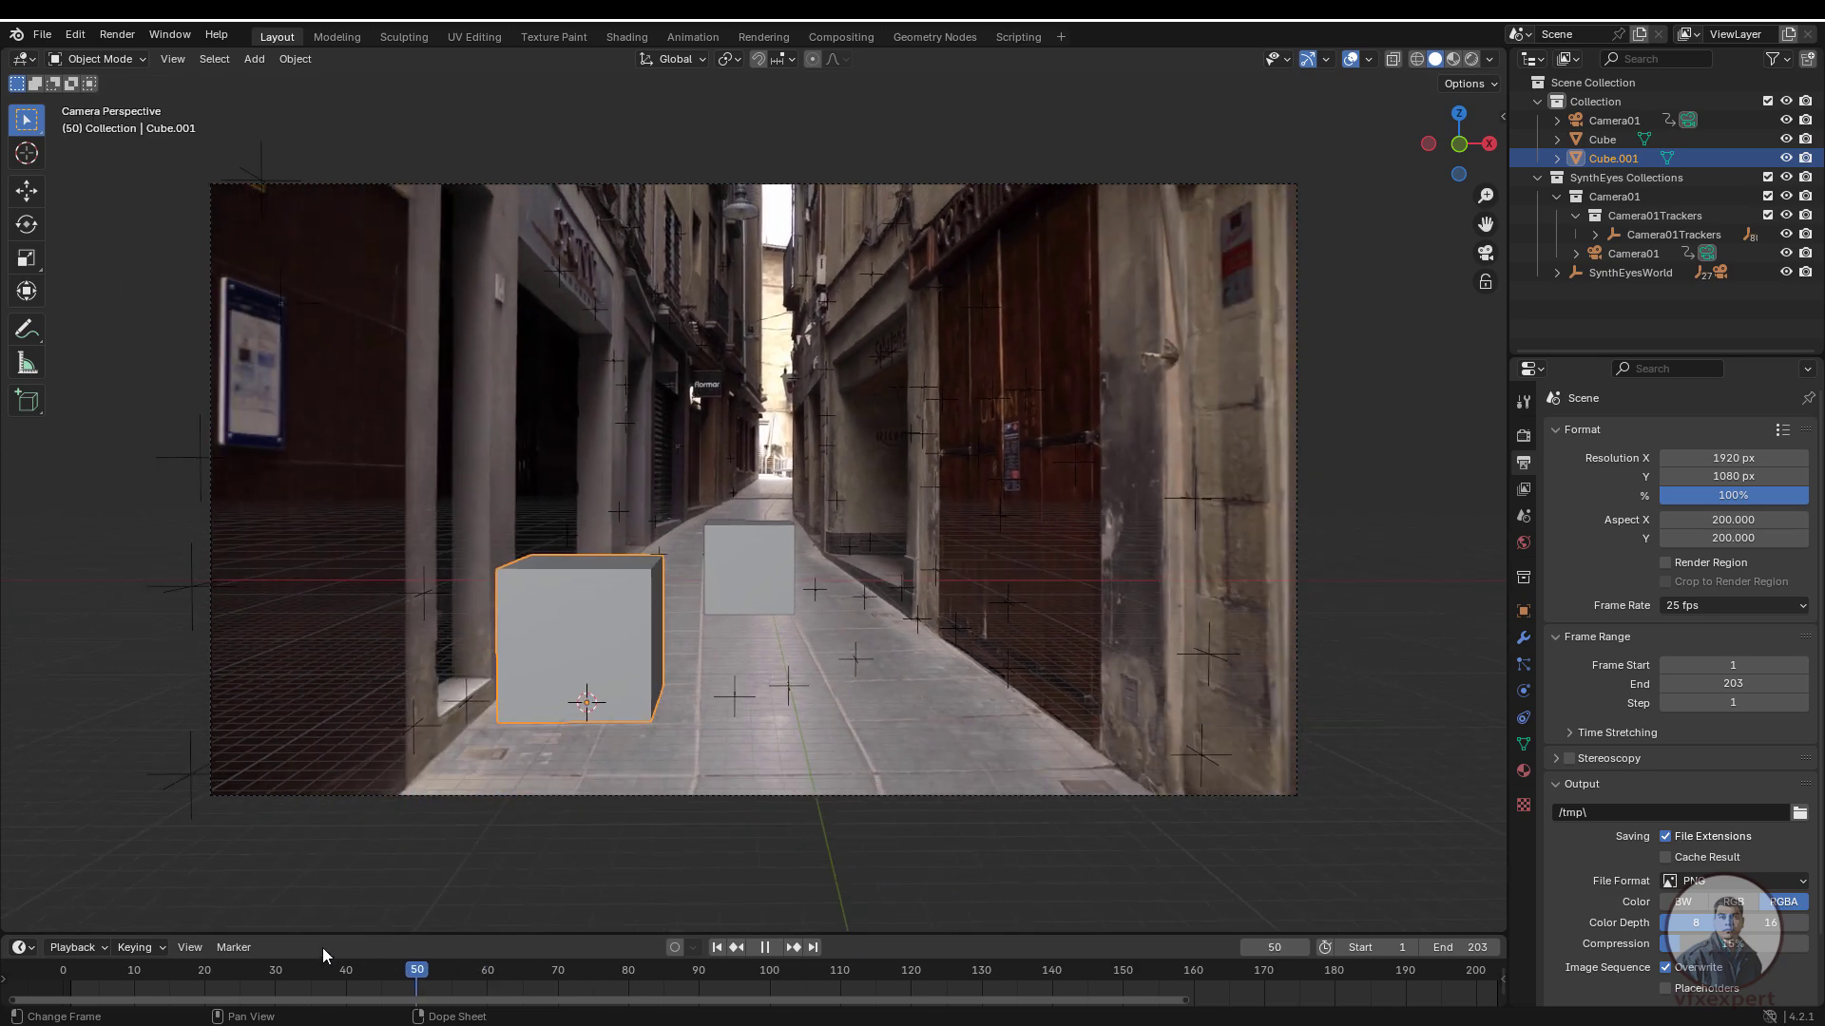
drag(474, 969, 898, 920)
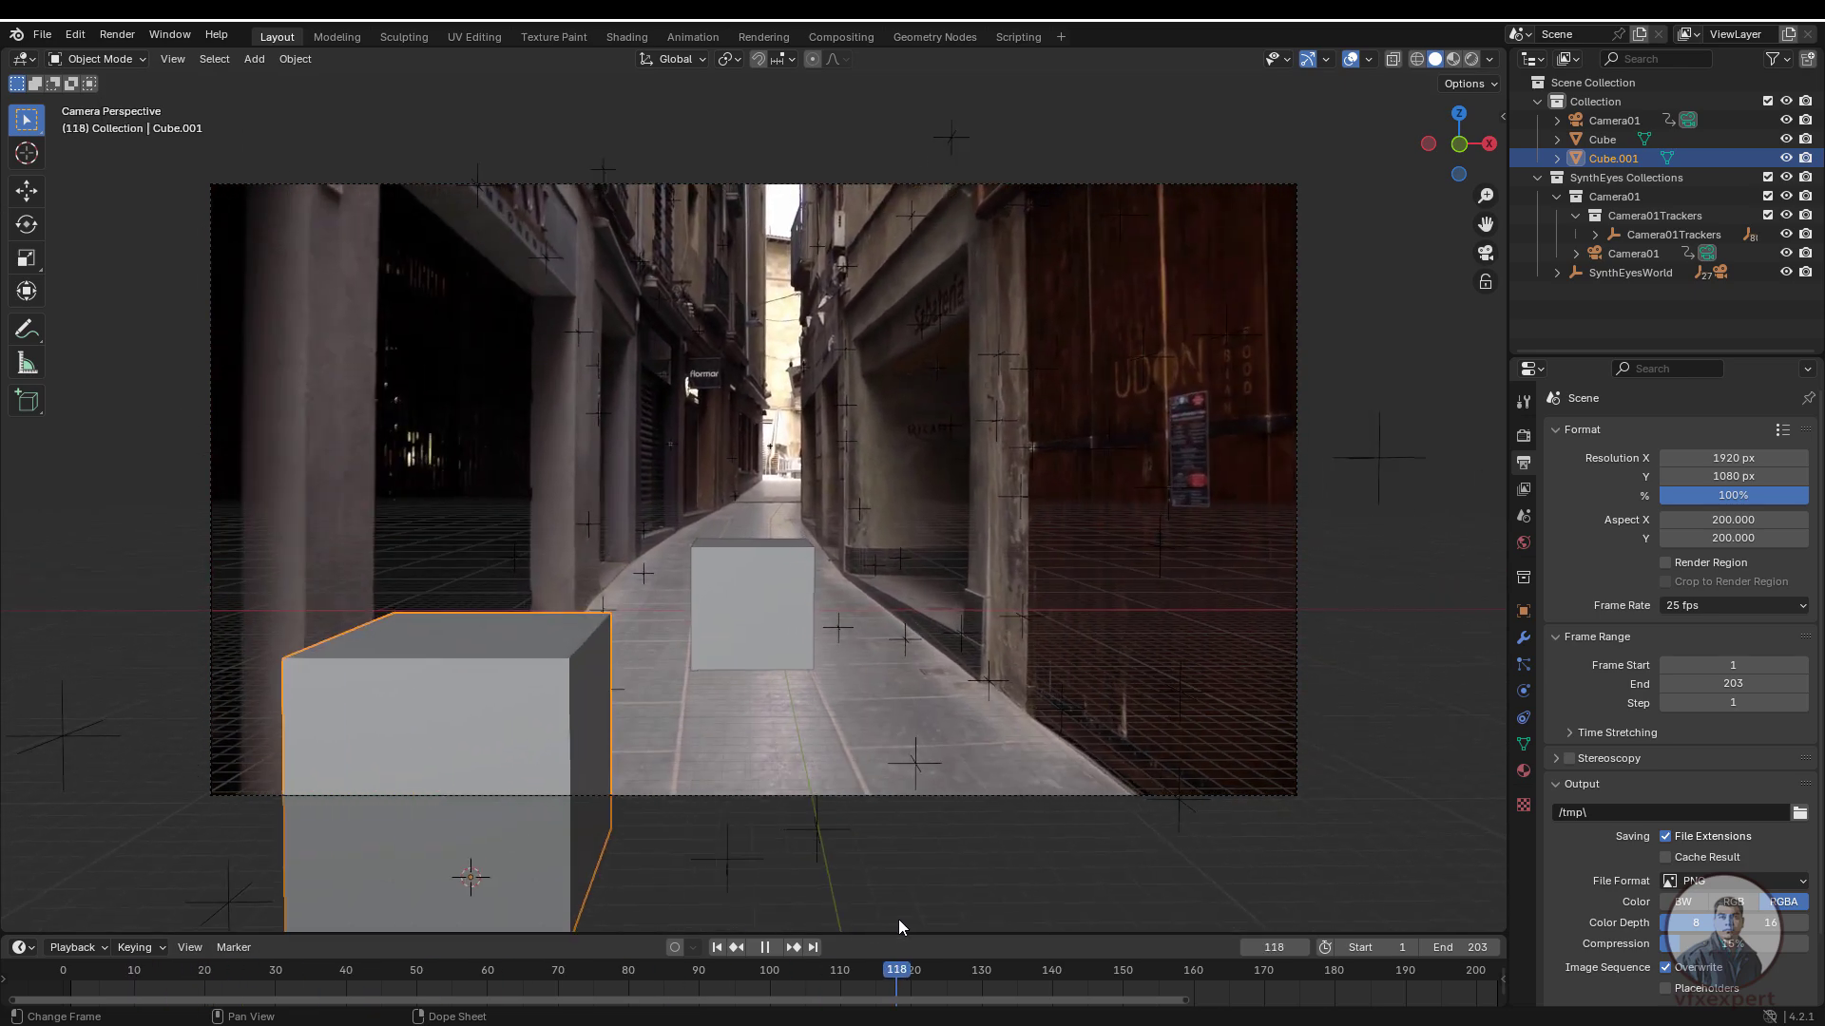
key(space)
- Move the original cube about 17 m along Y, farther from the camera, in left orthographic view and return to the camera view
click(751, 591)
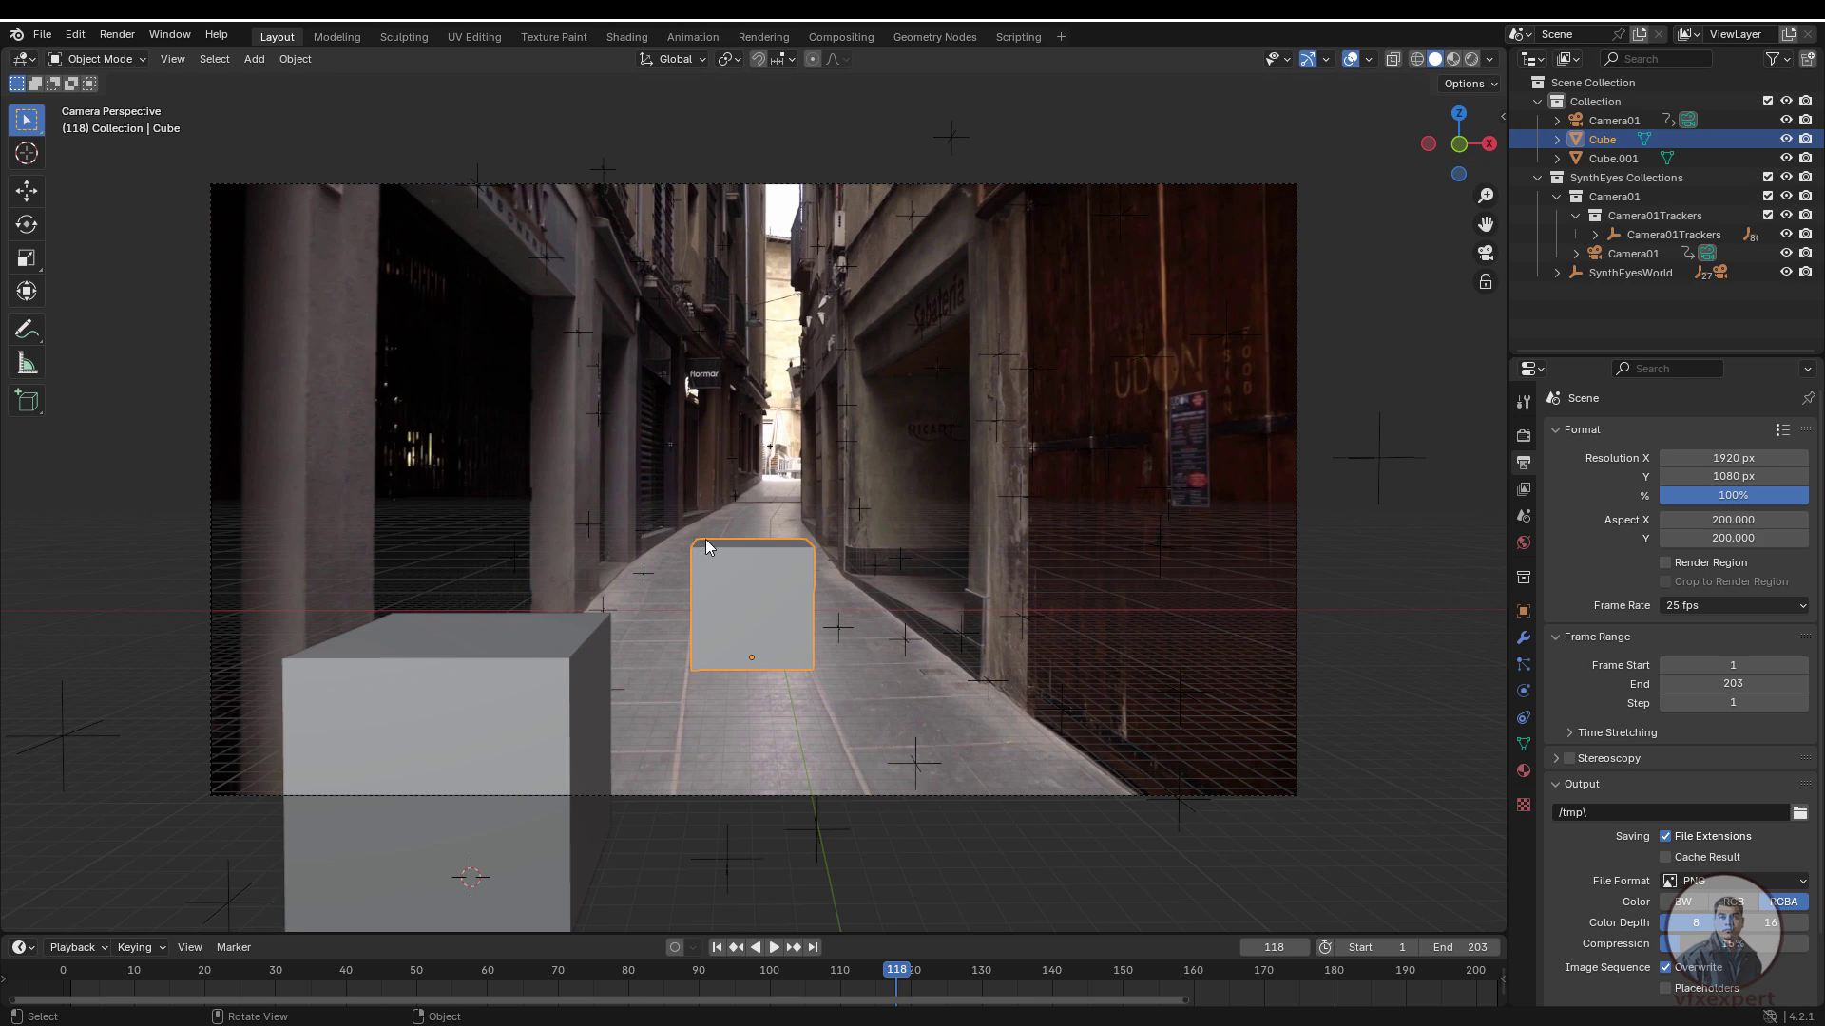
click(1428, 143)
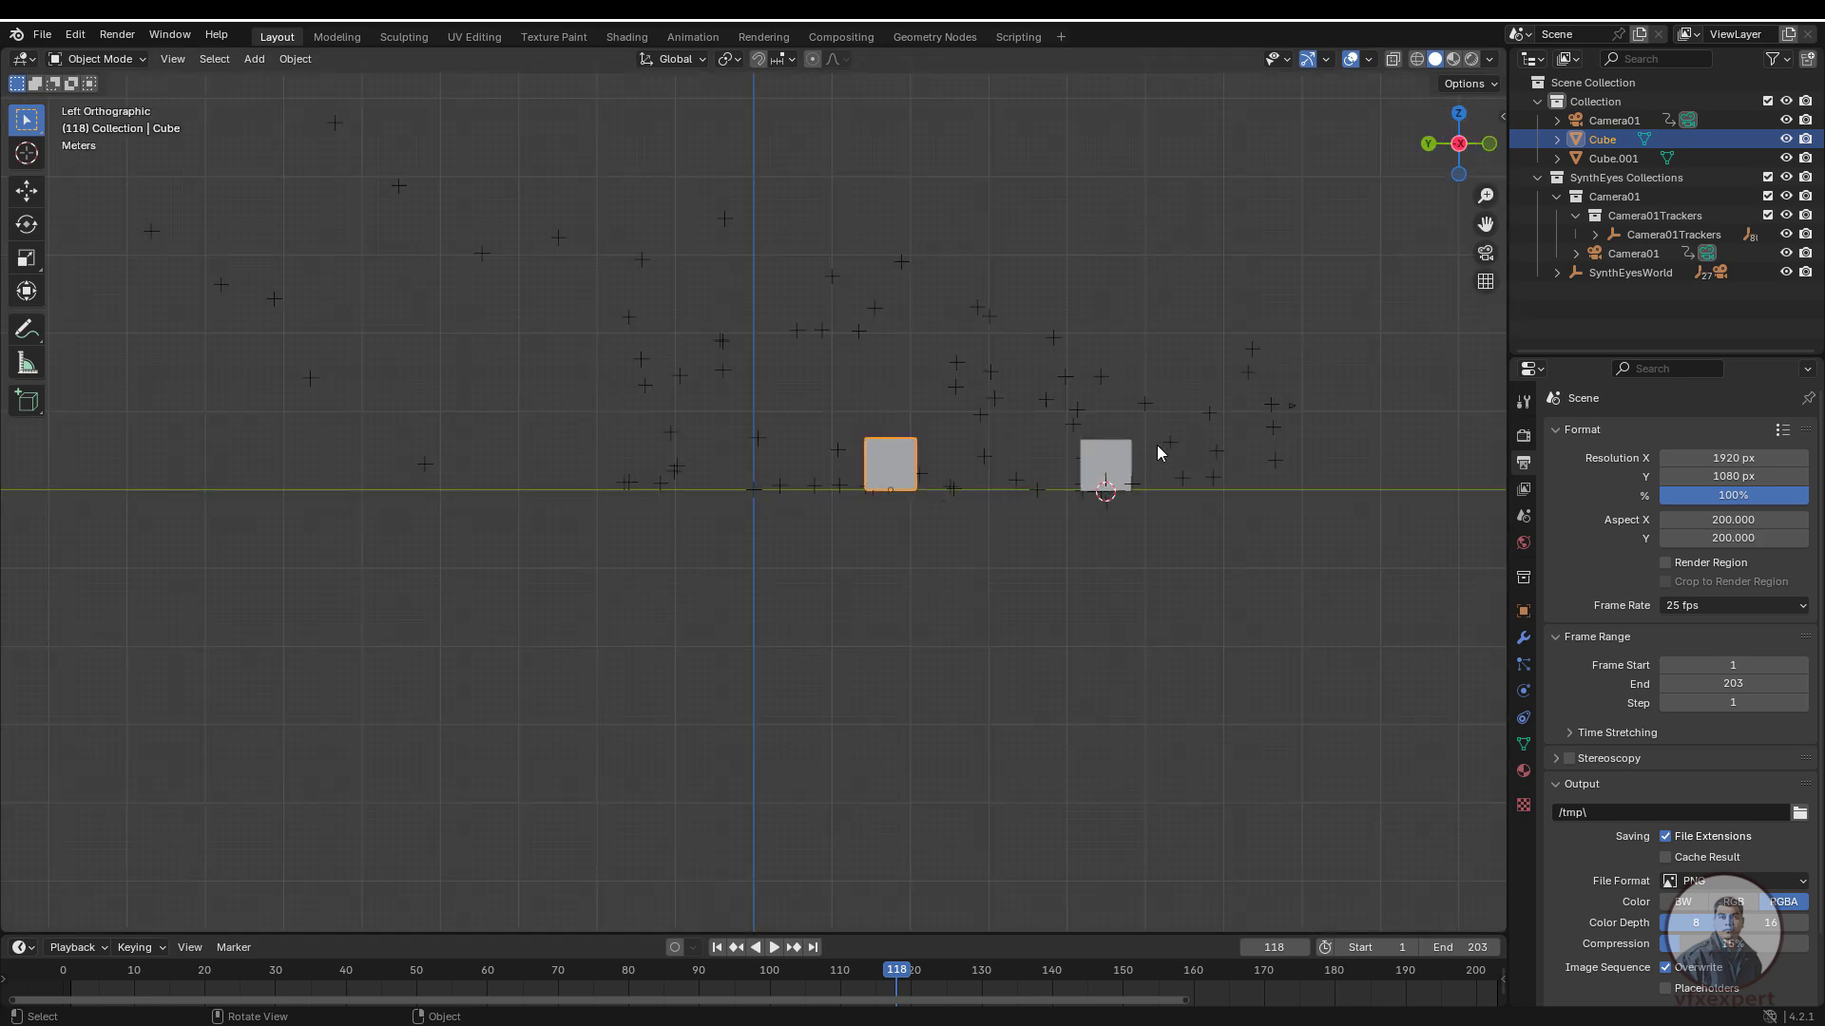
drag(906, 480, 770, 480)
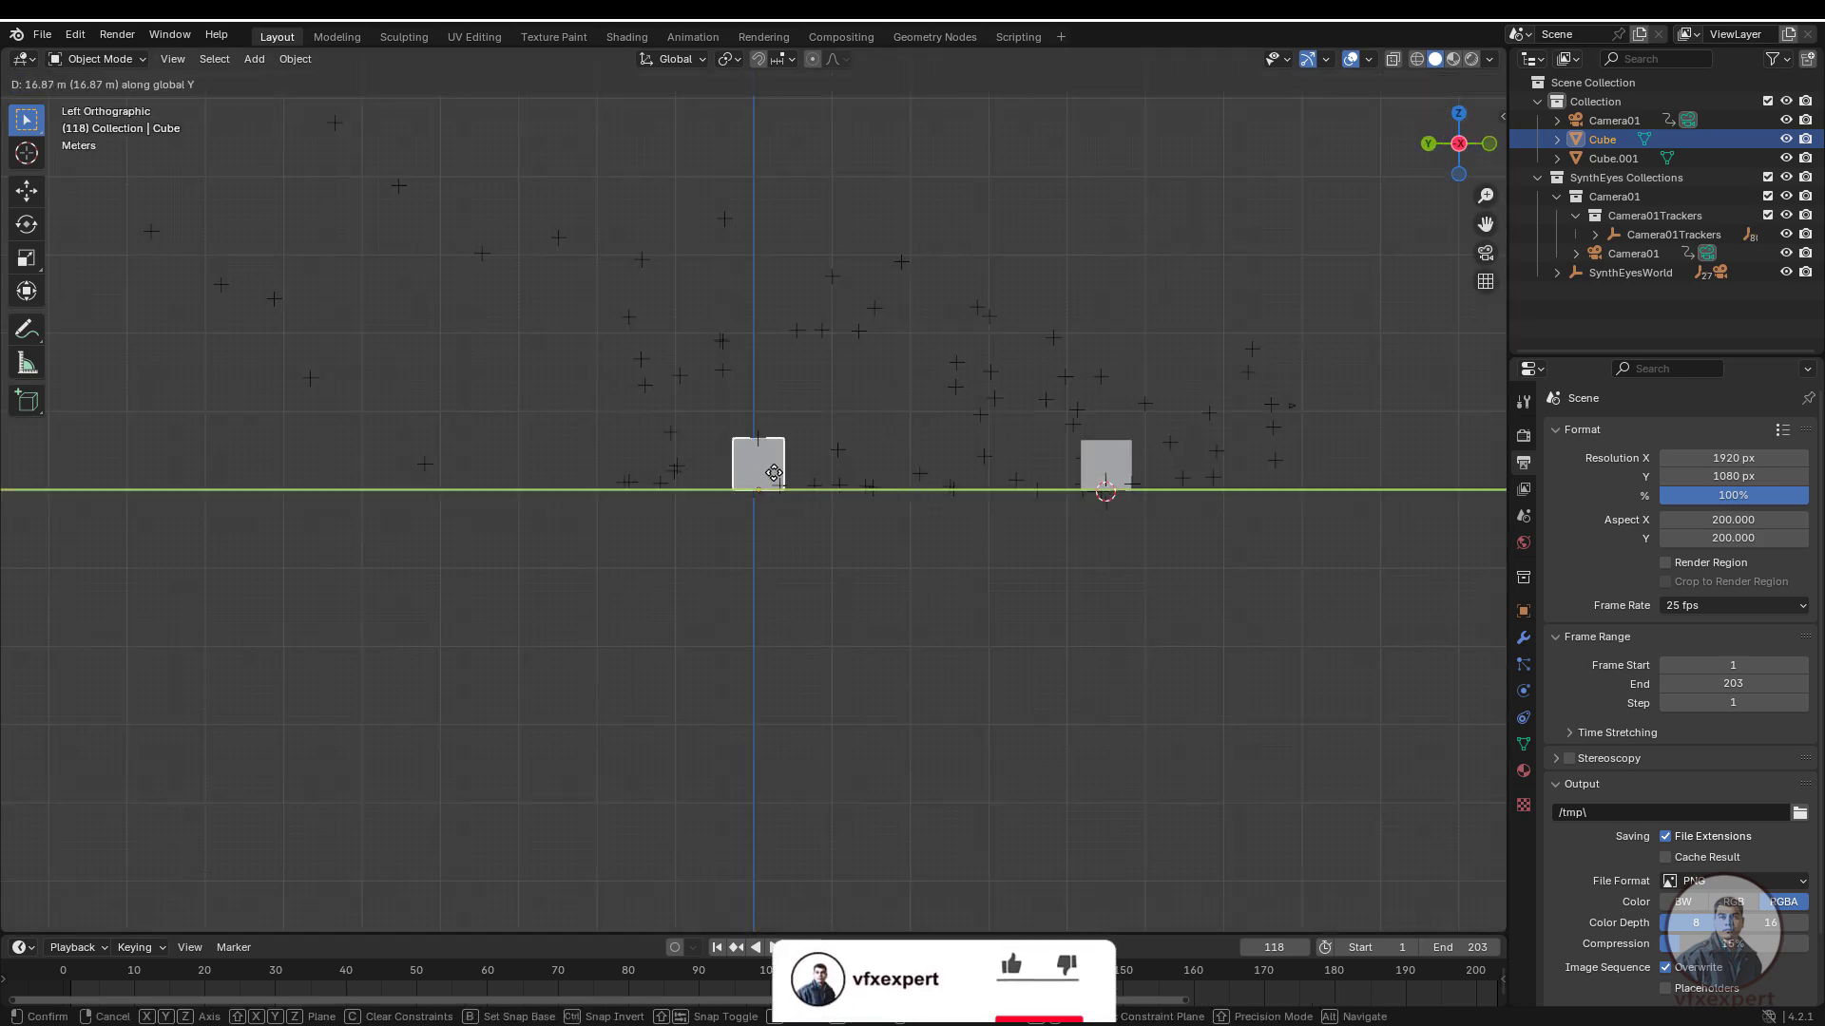
drag(1459, 147, 1490, 264)
click(1486, 255)
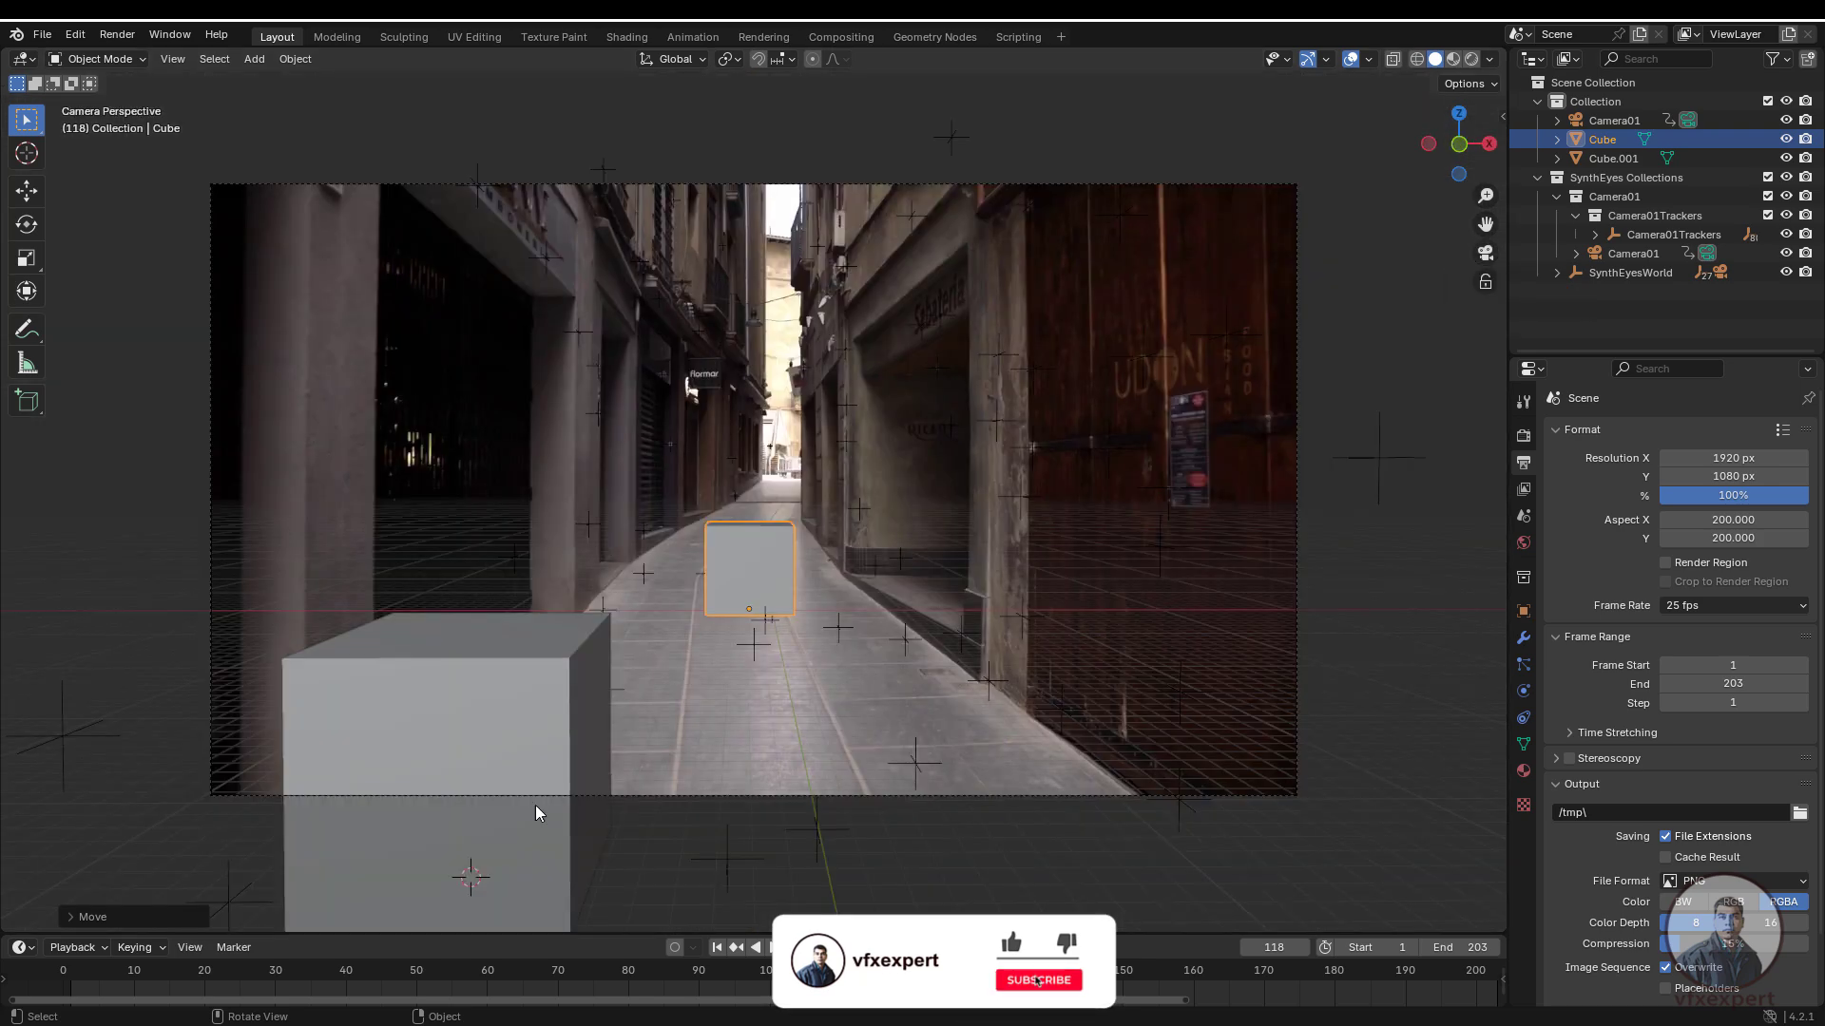
- Replay the shot from frame 1 to verify that both cubes stay locked to the floor
click(717, 948)
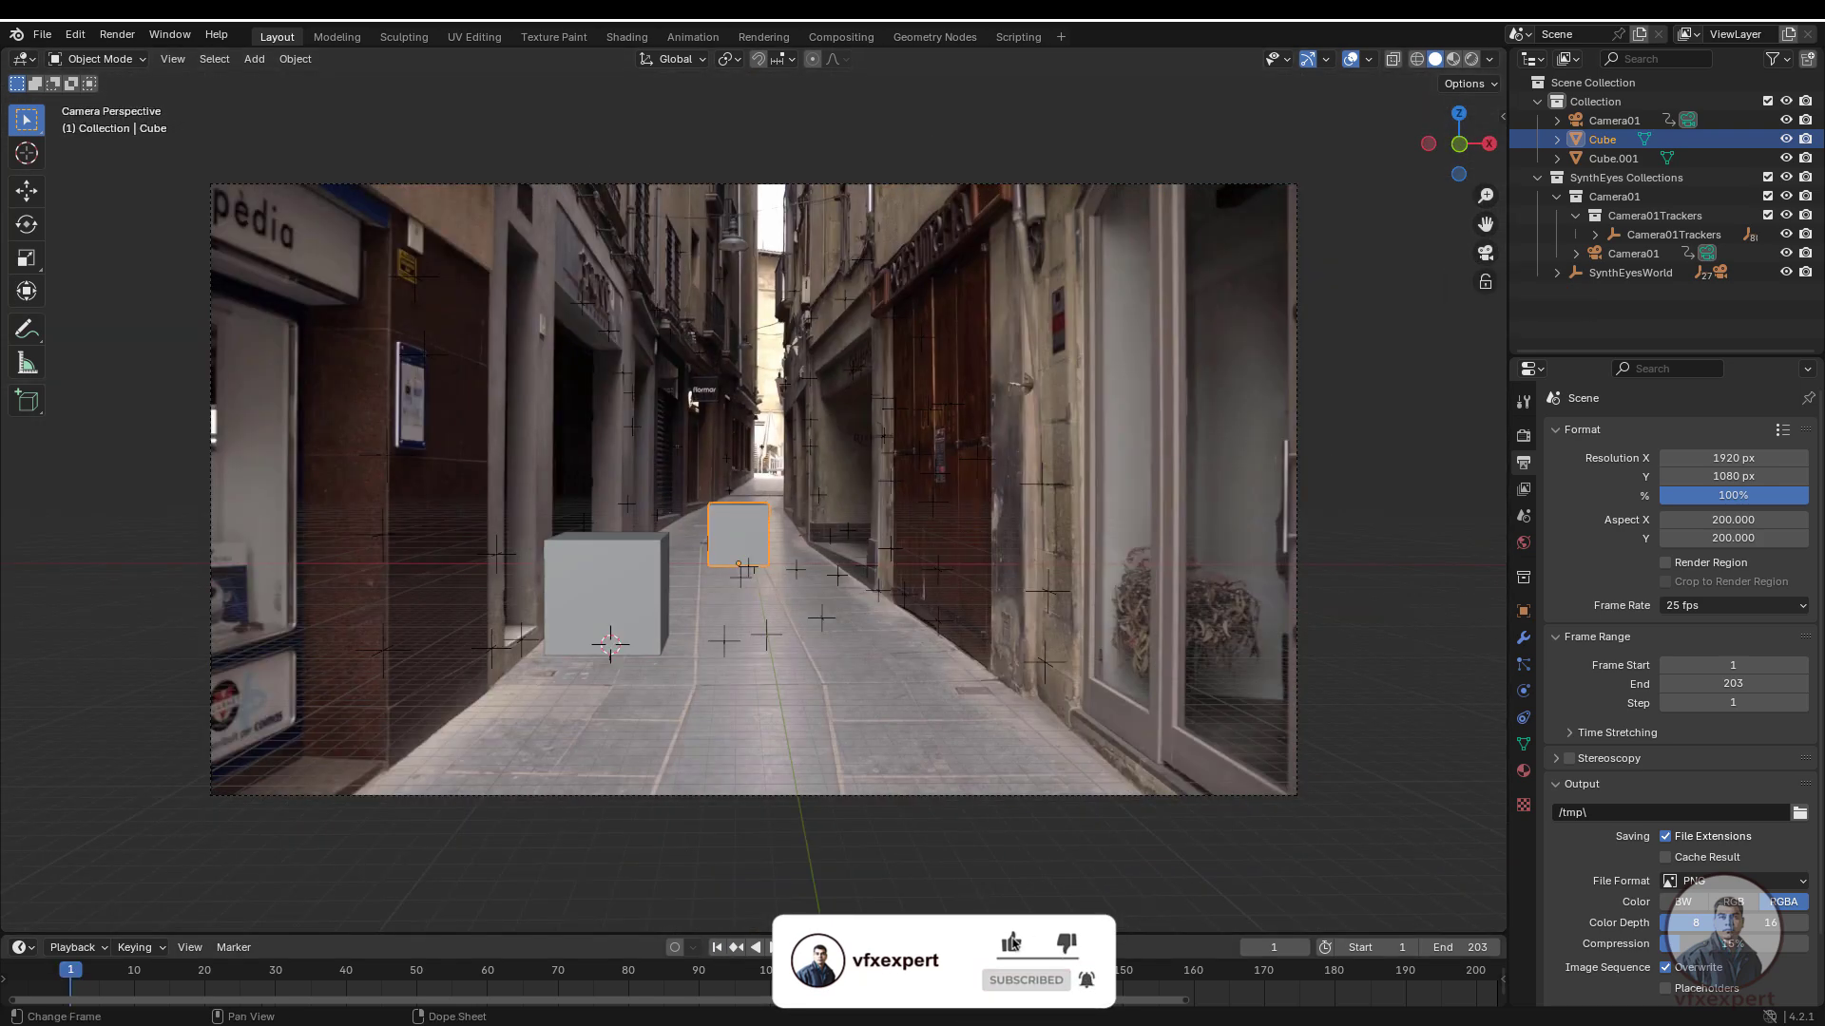
click(776, 948)
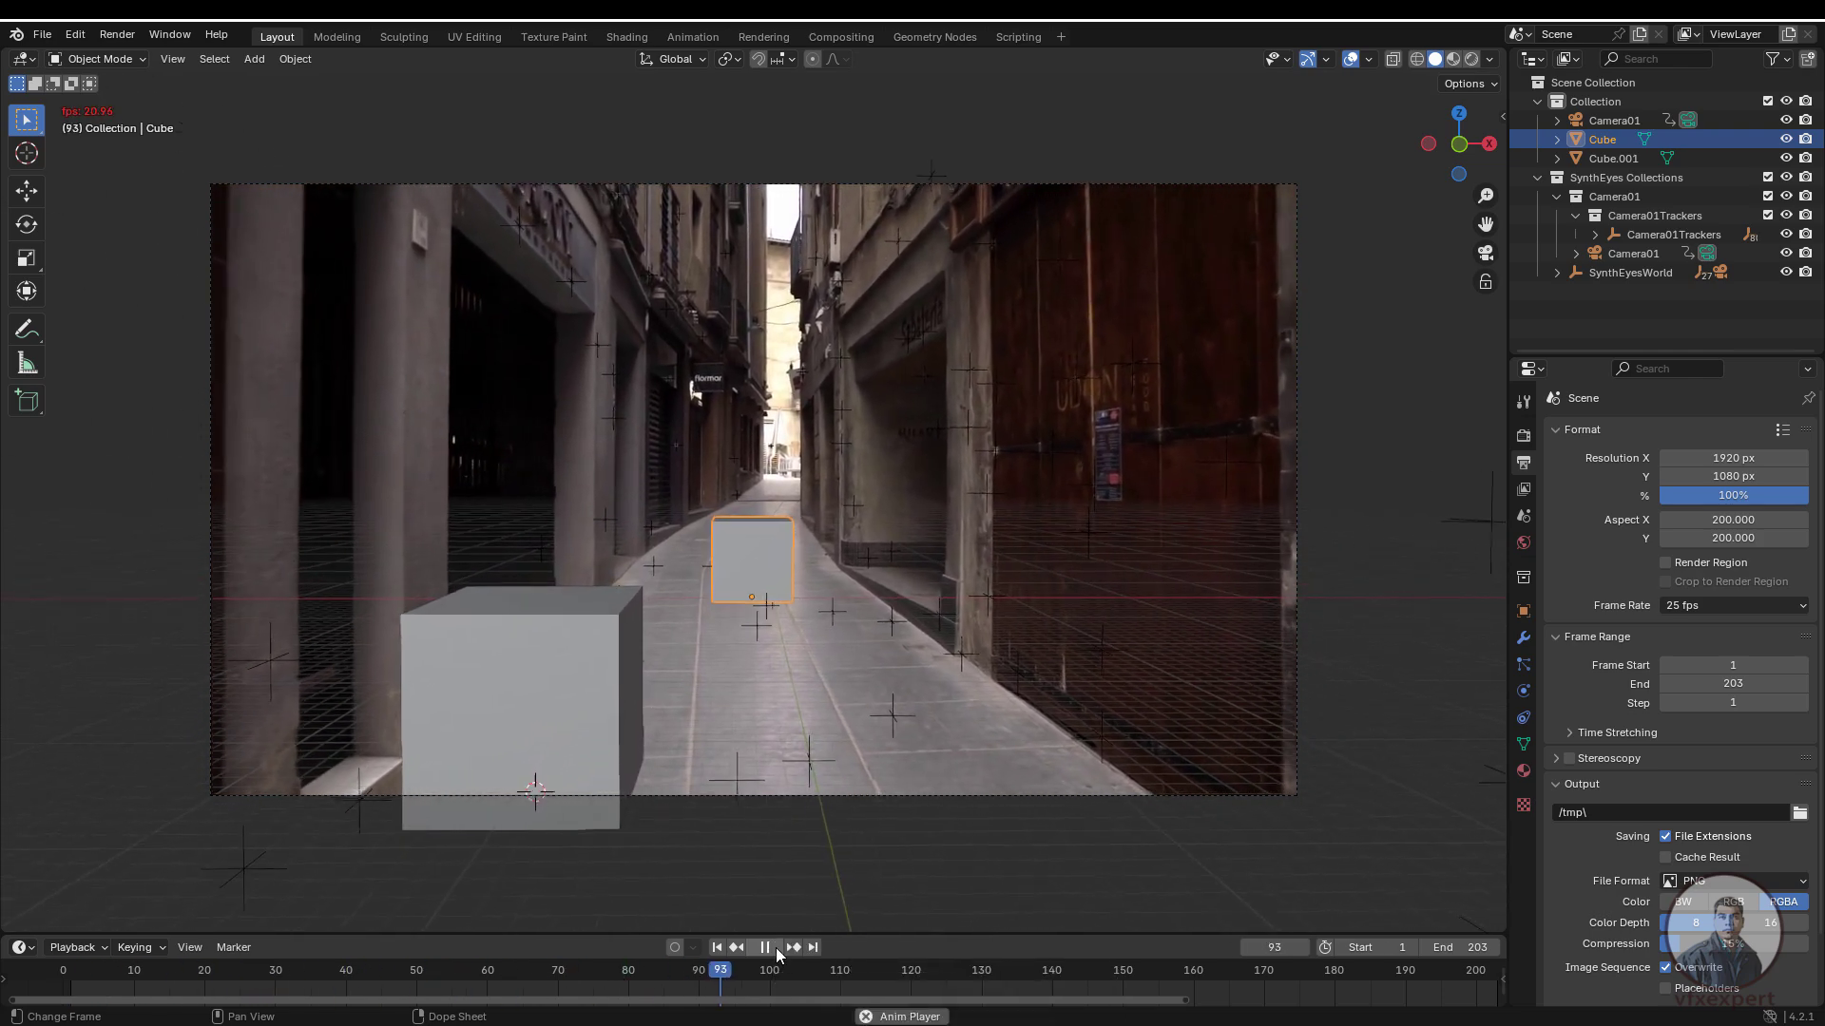
key(space)
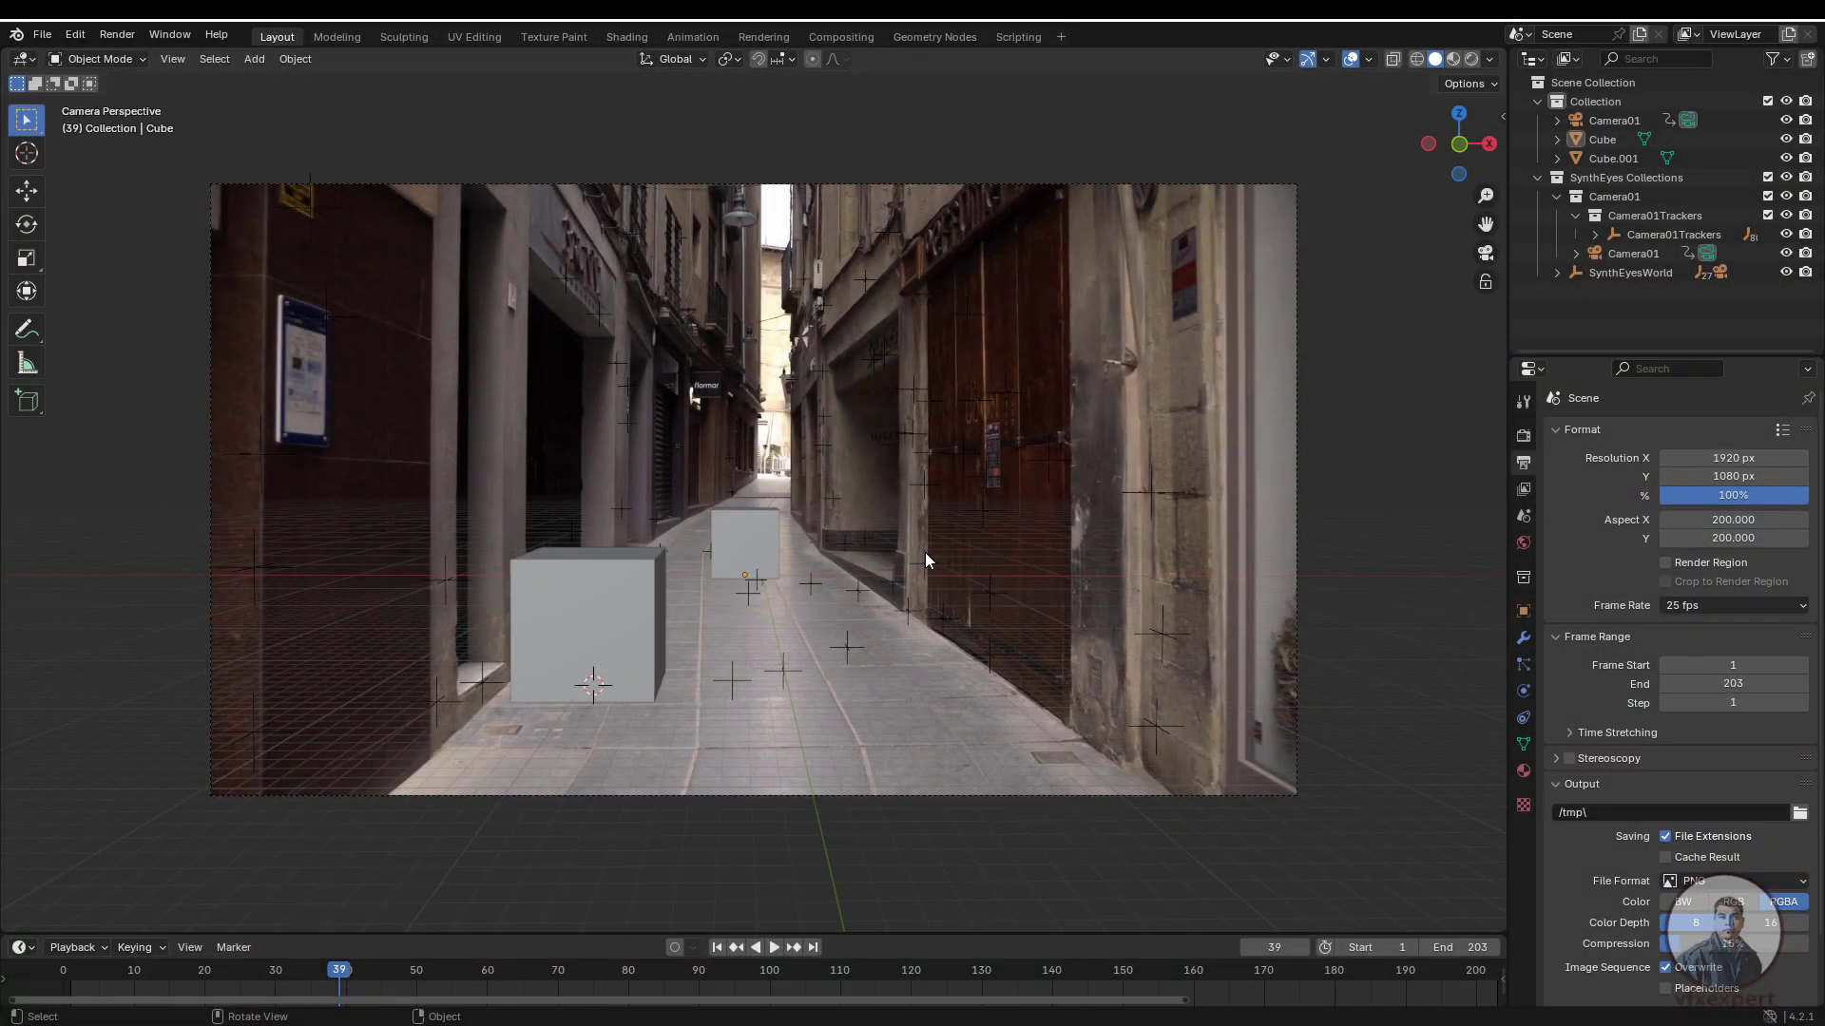
- Start a new default scene without saving the current one and delete all its default objects
click(44, 35)
mouse_move(69, 54)
click(280, 55)
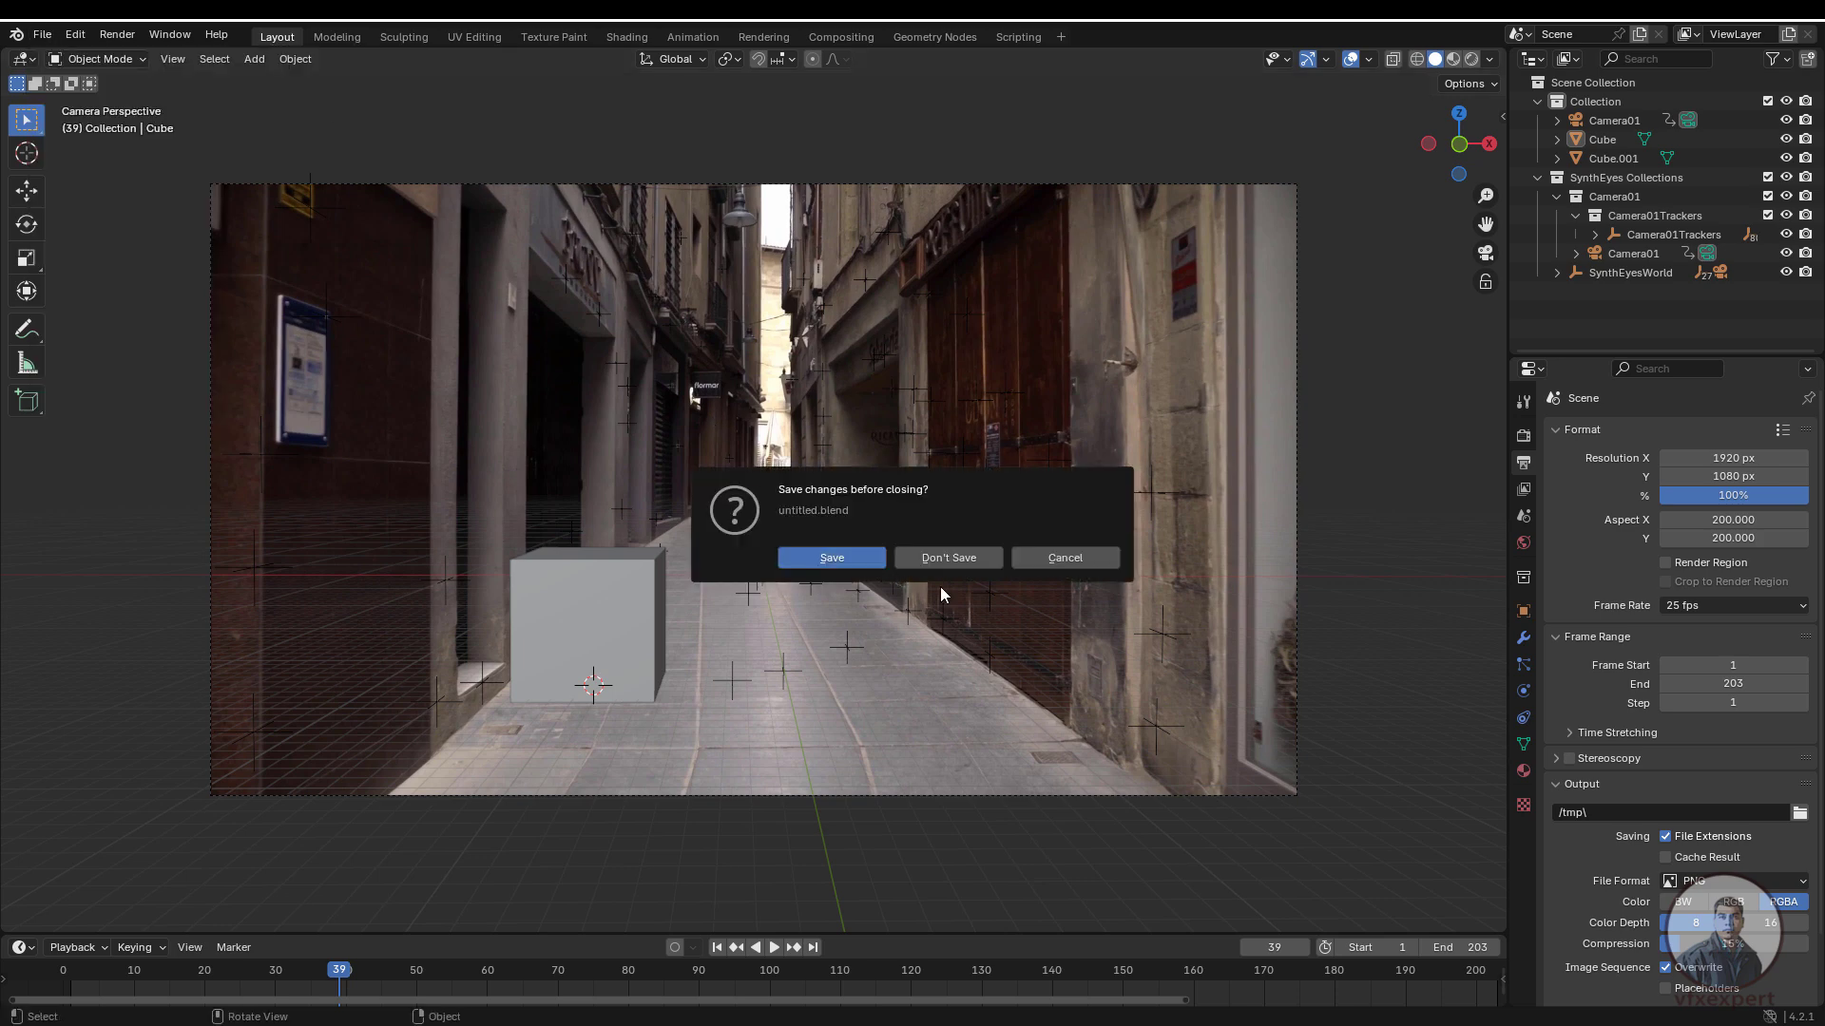
click(955, 558)
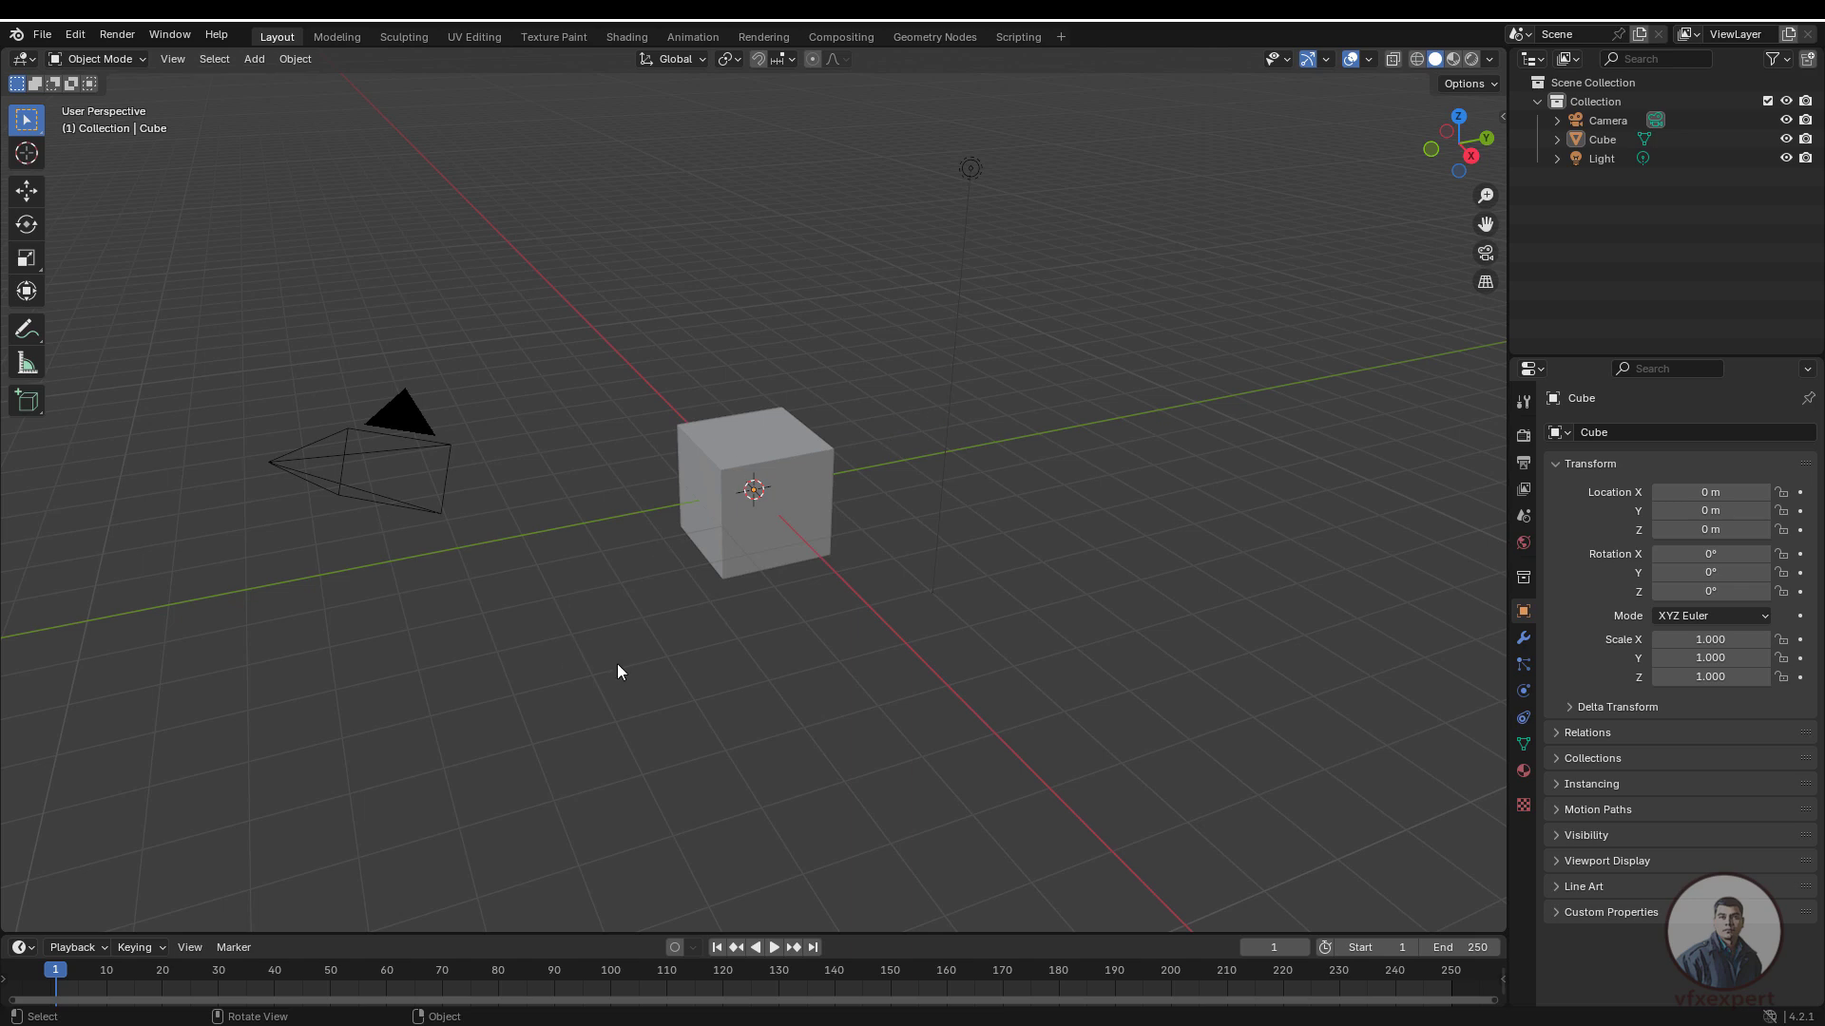
key(a)
key(Delete)
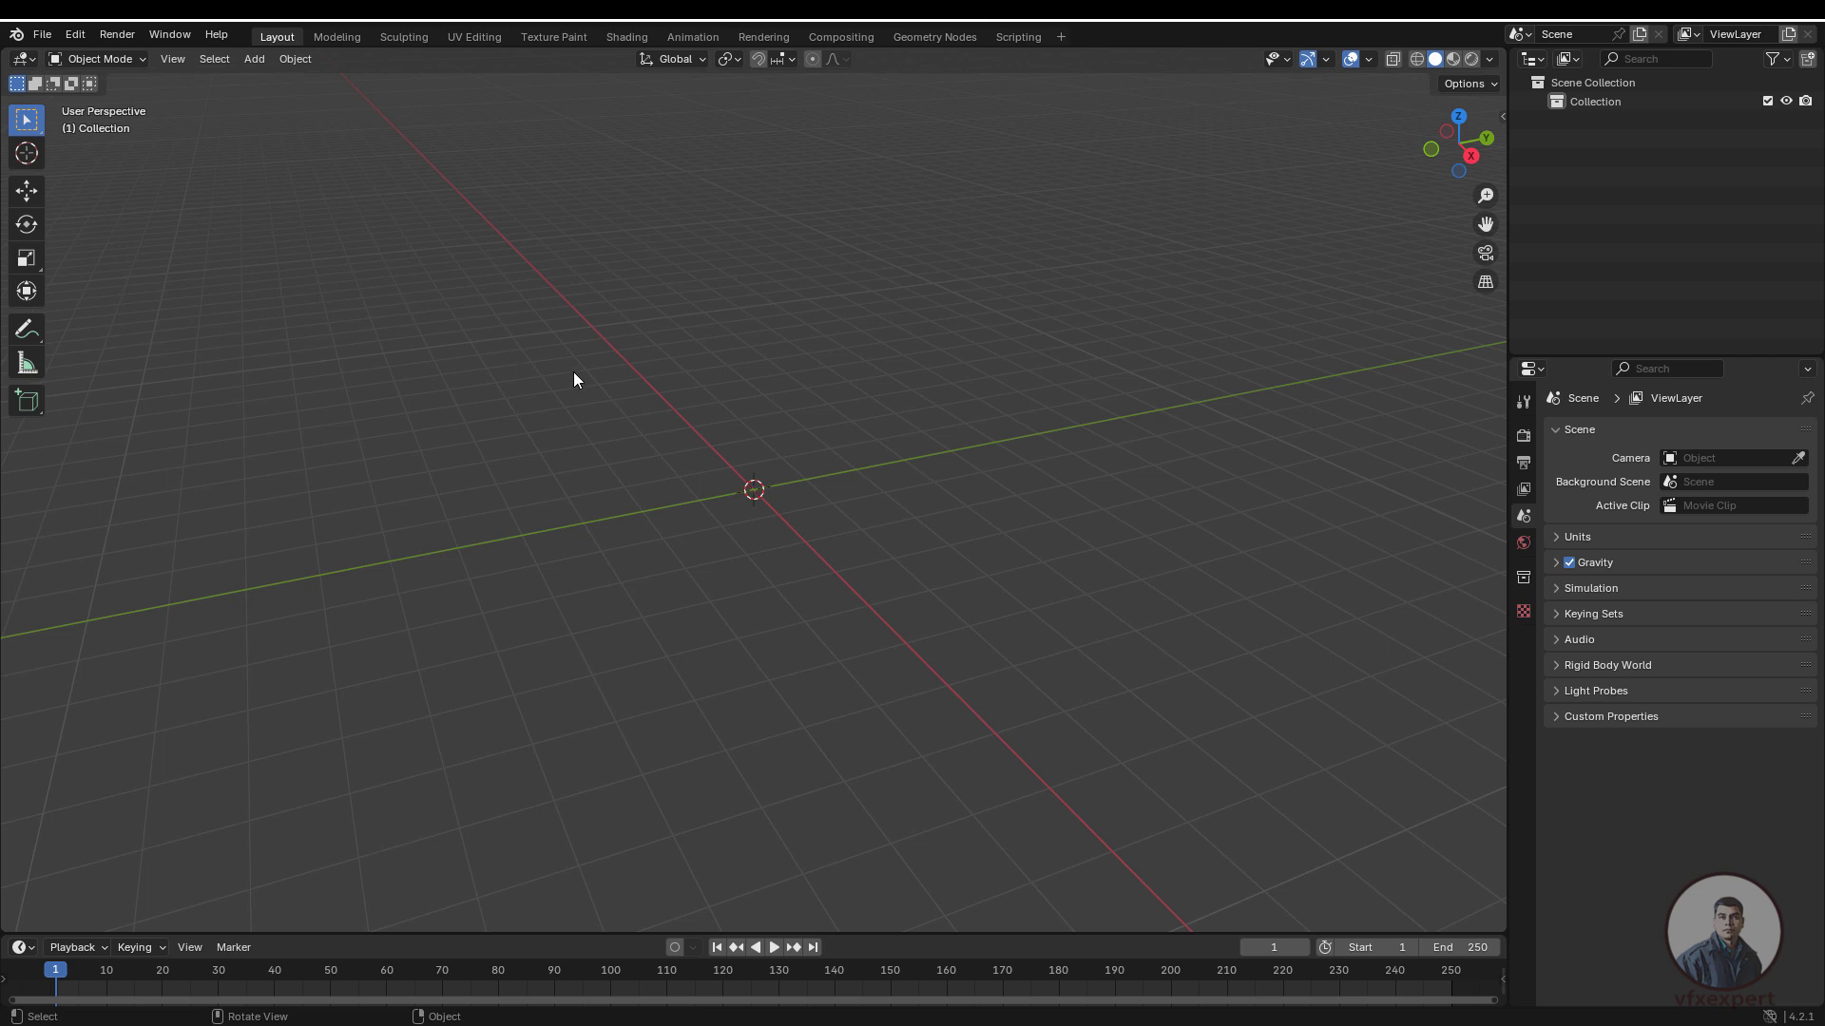
- Show the scene's output settings and import the Alembic file street_shot_blender_02.abc from the Export folder
click(1526, 462)
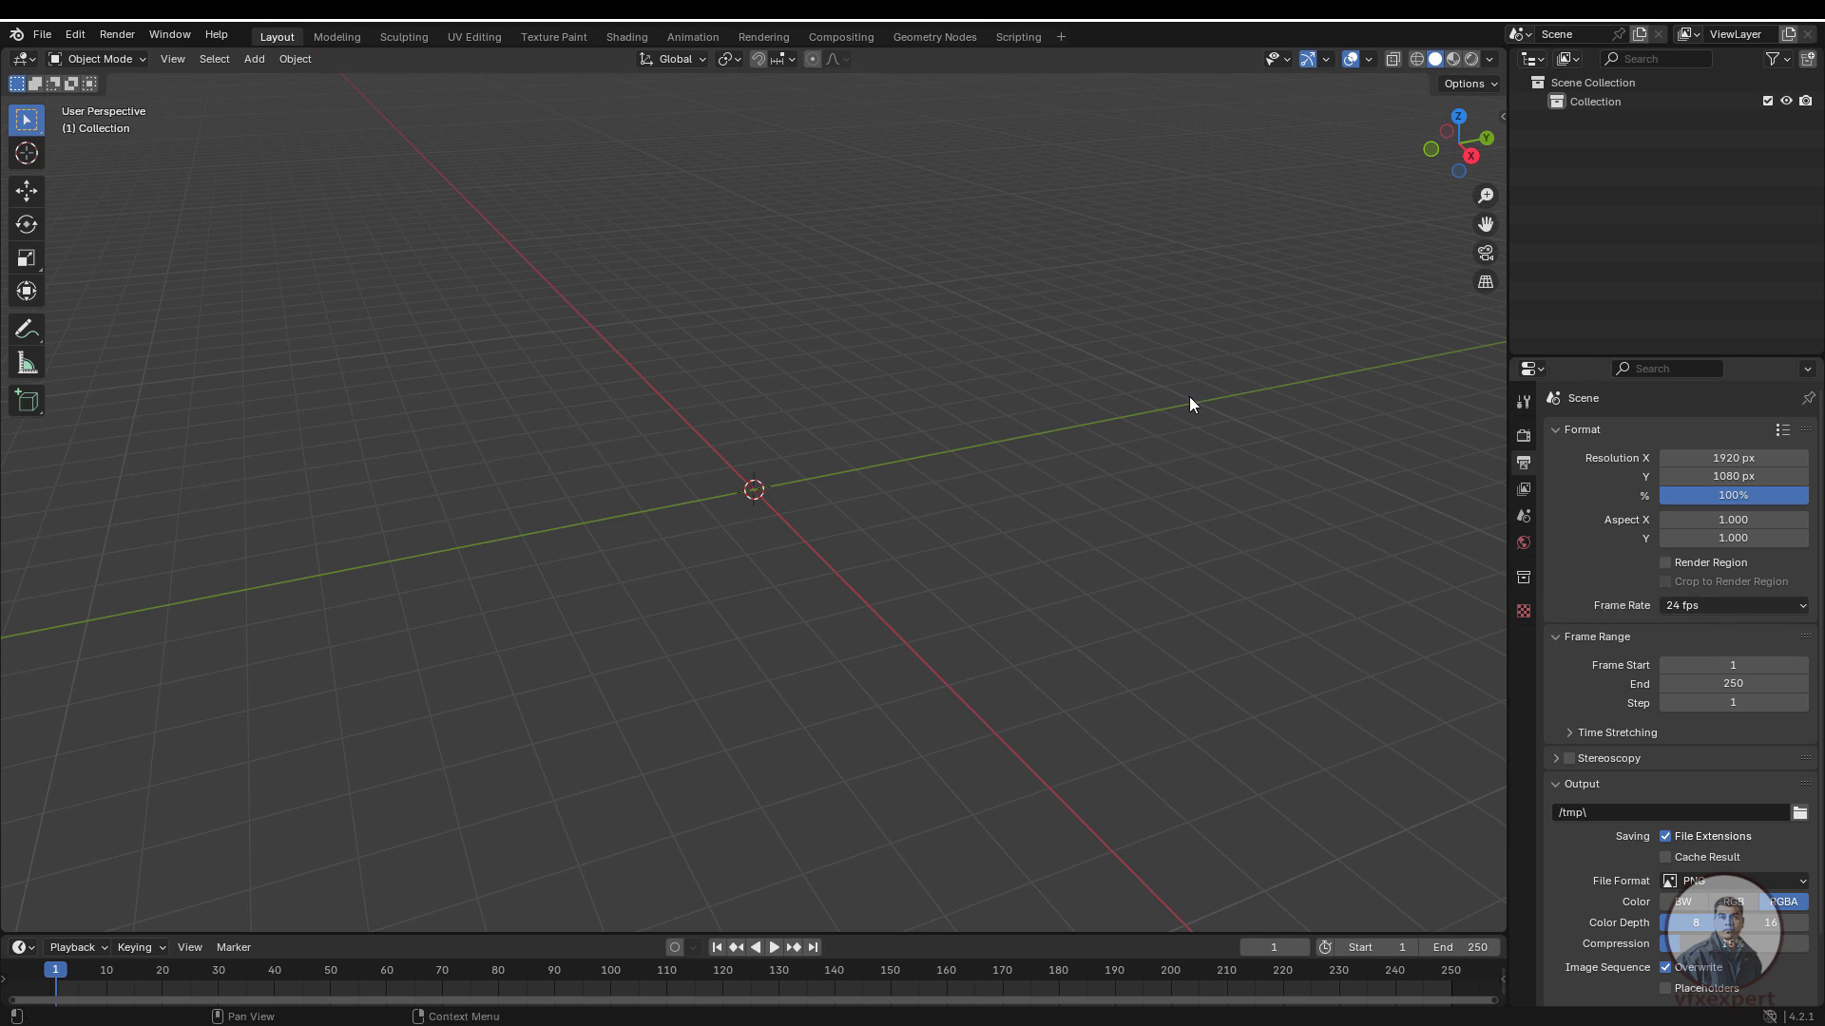
click(46, 35)
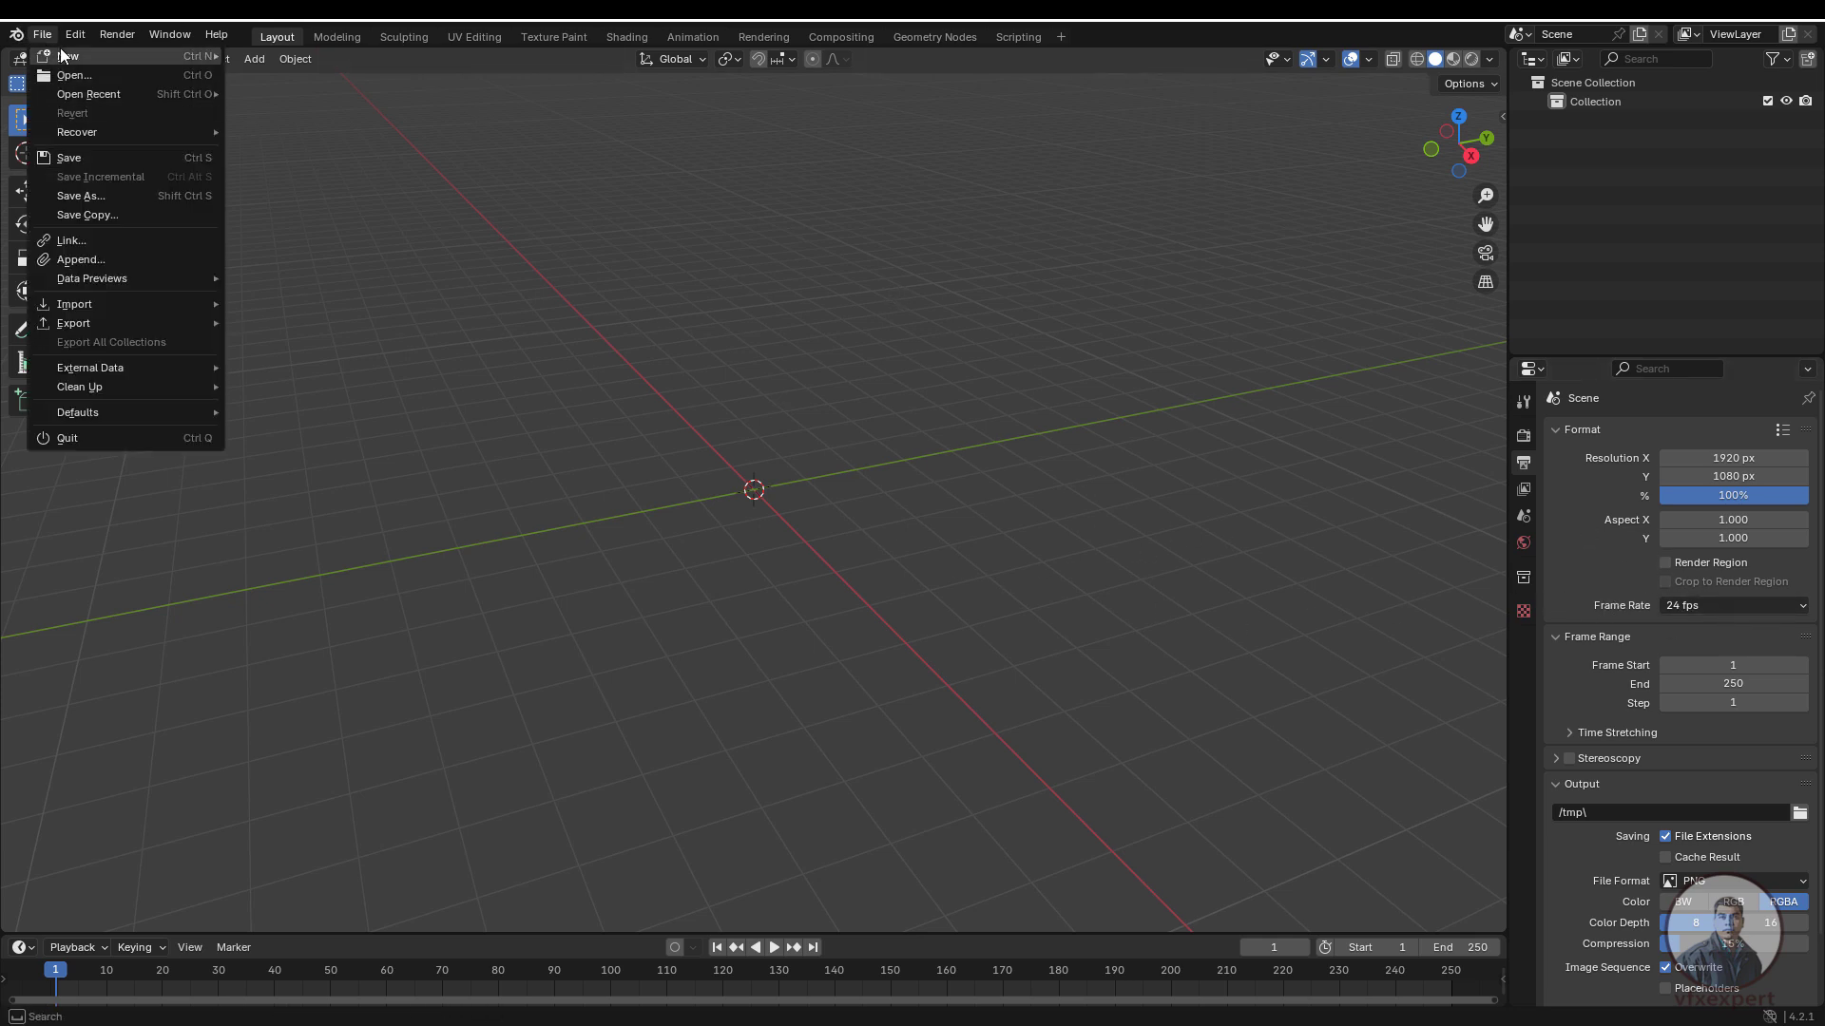
mouse_move(142, 302)
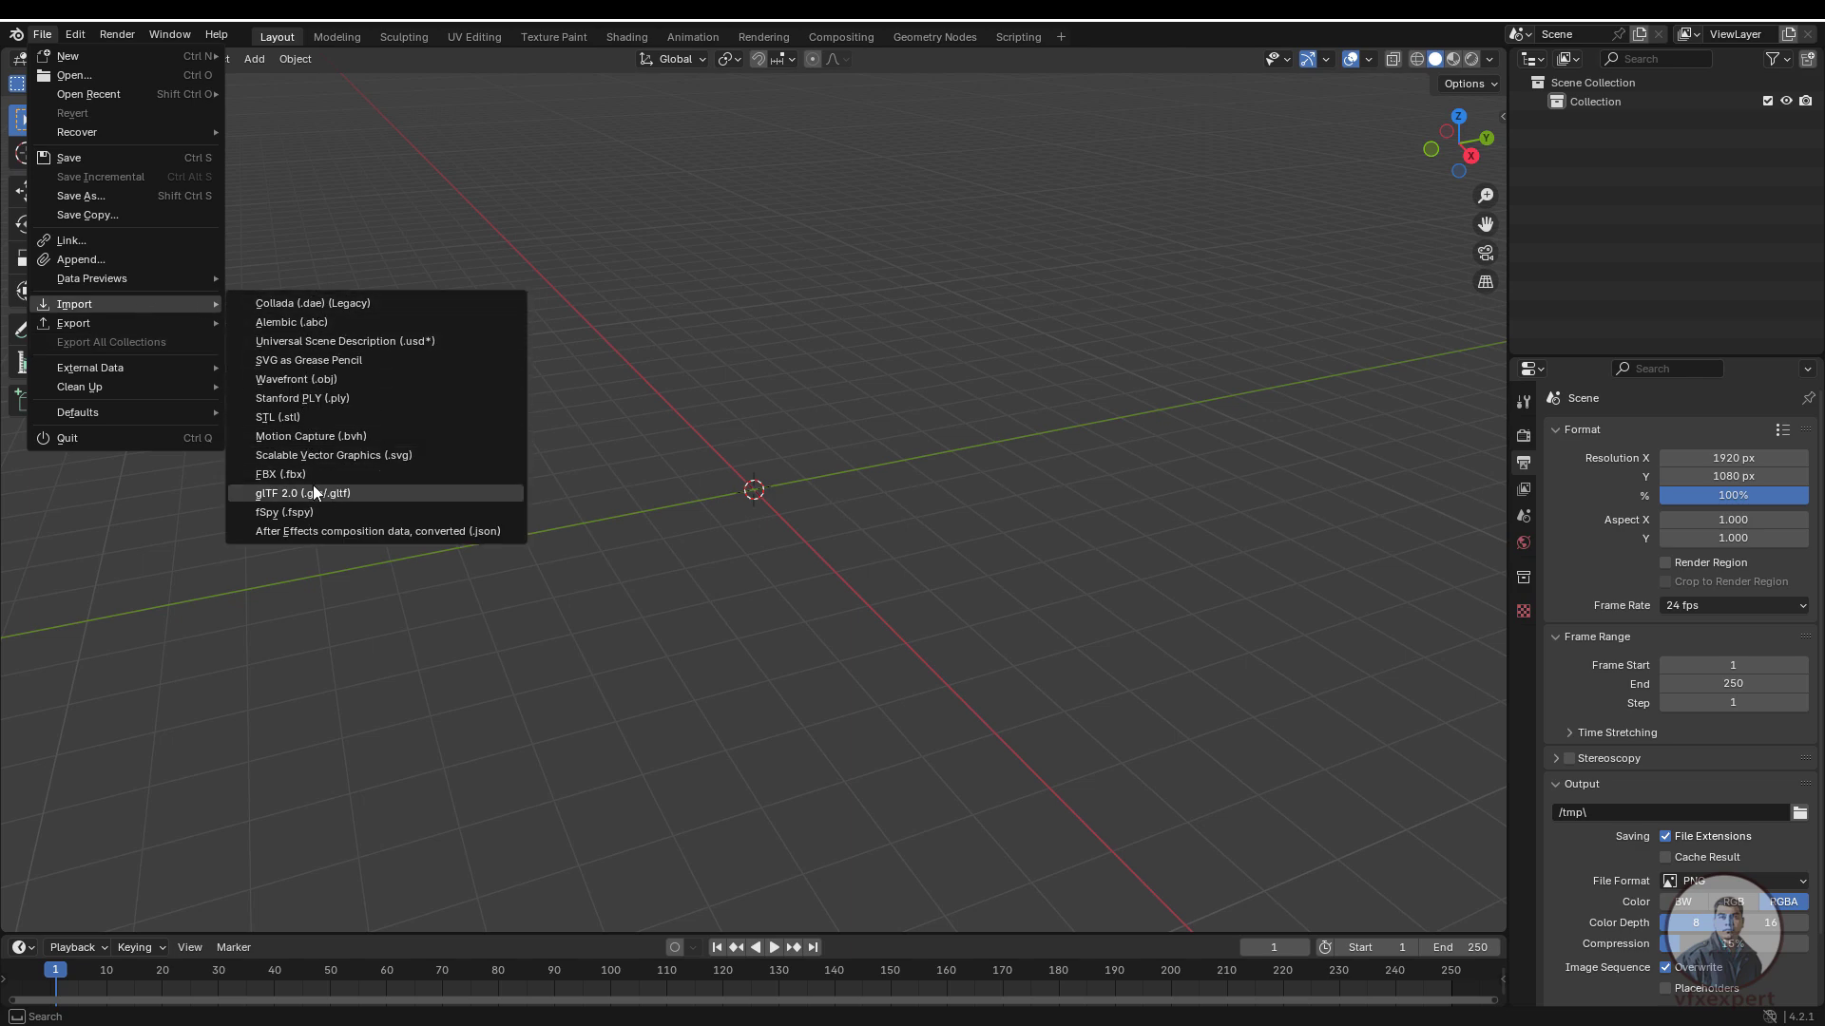
click(323, 324)
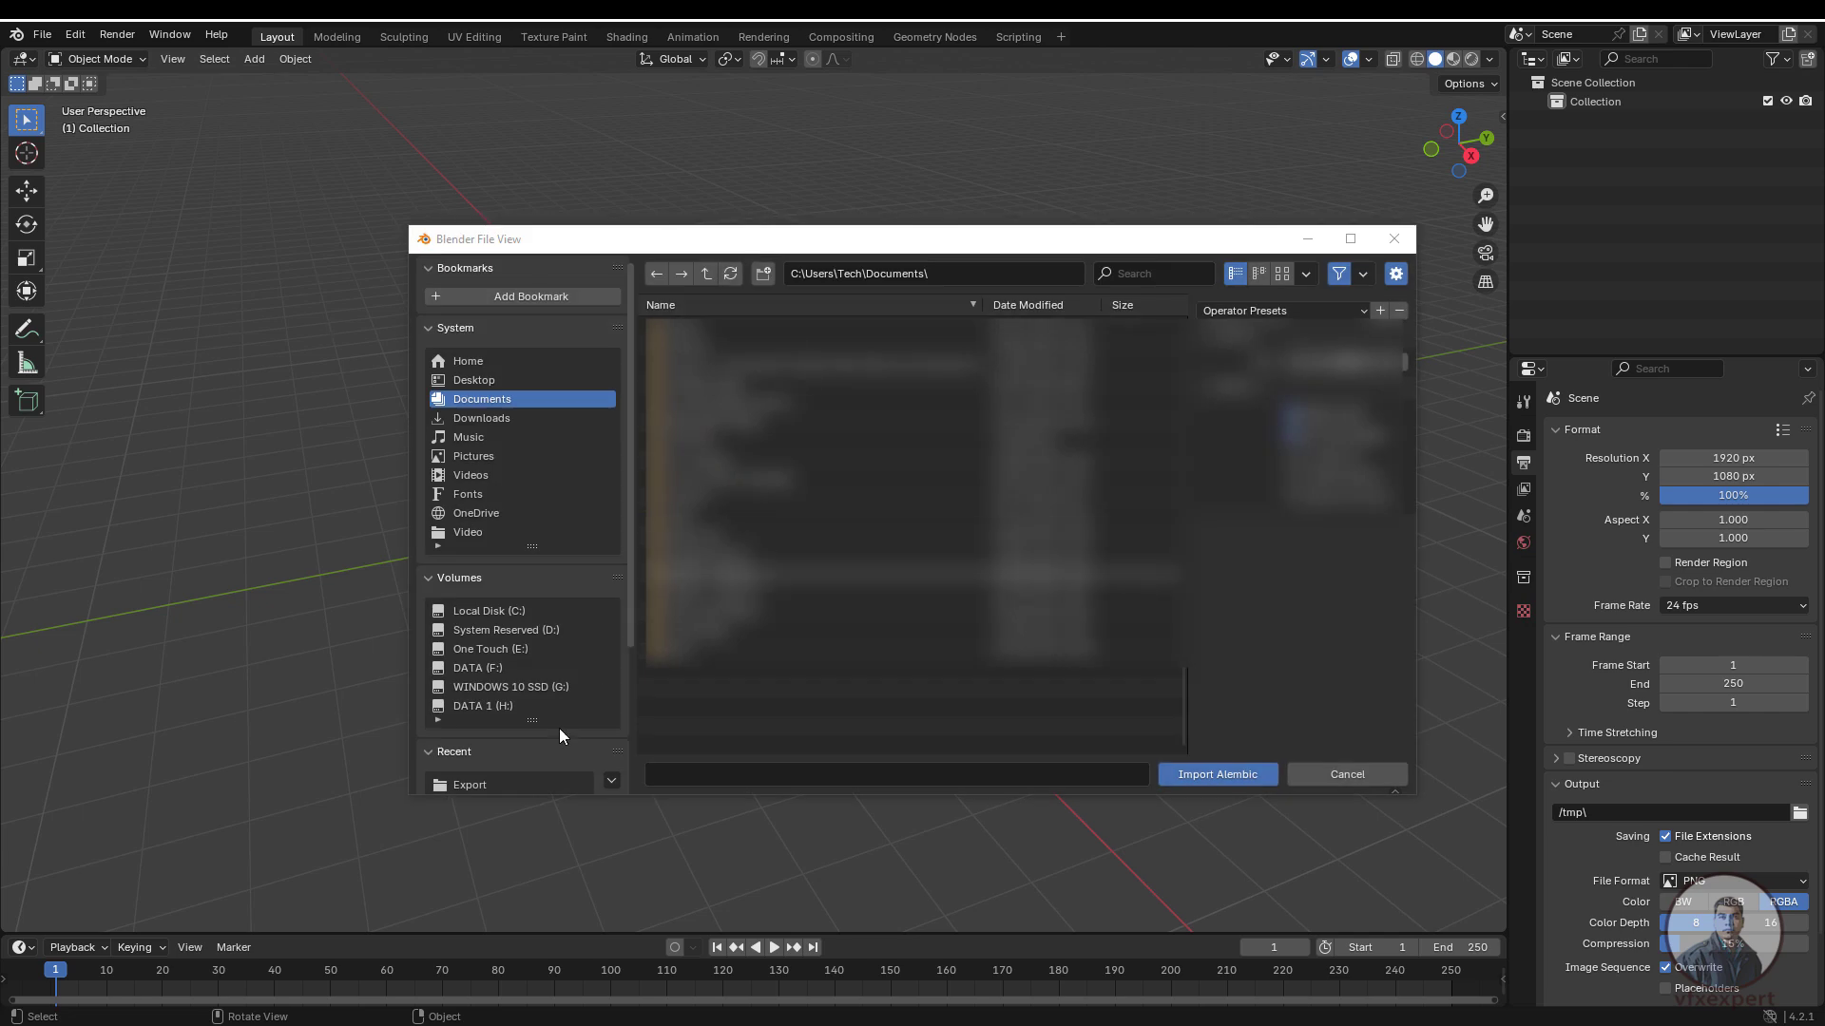
click(493, 783)
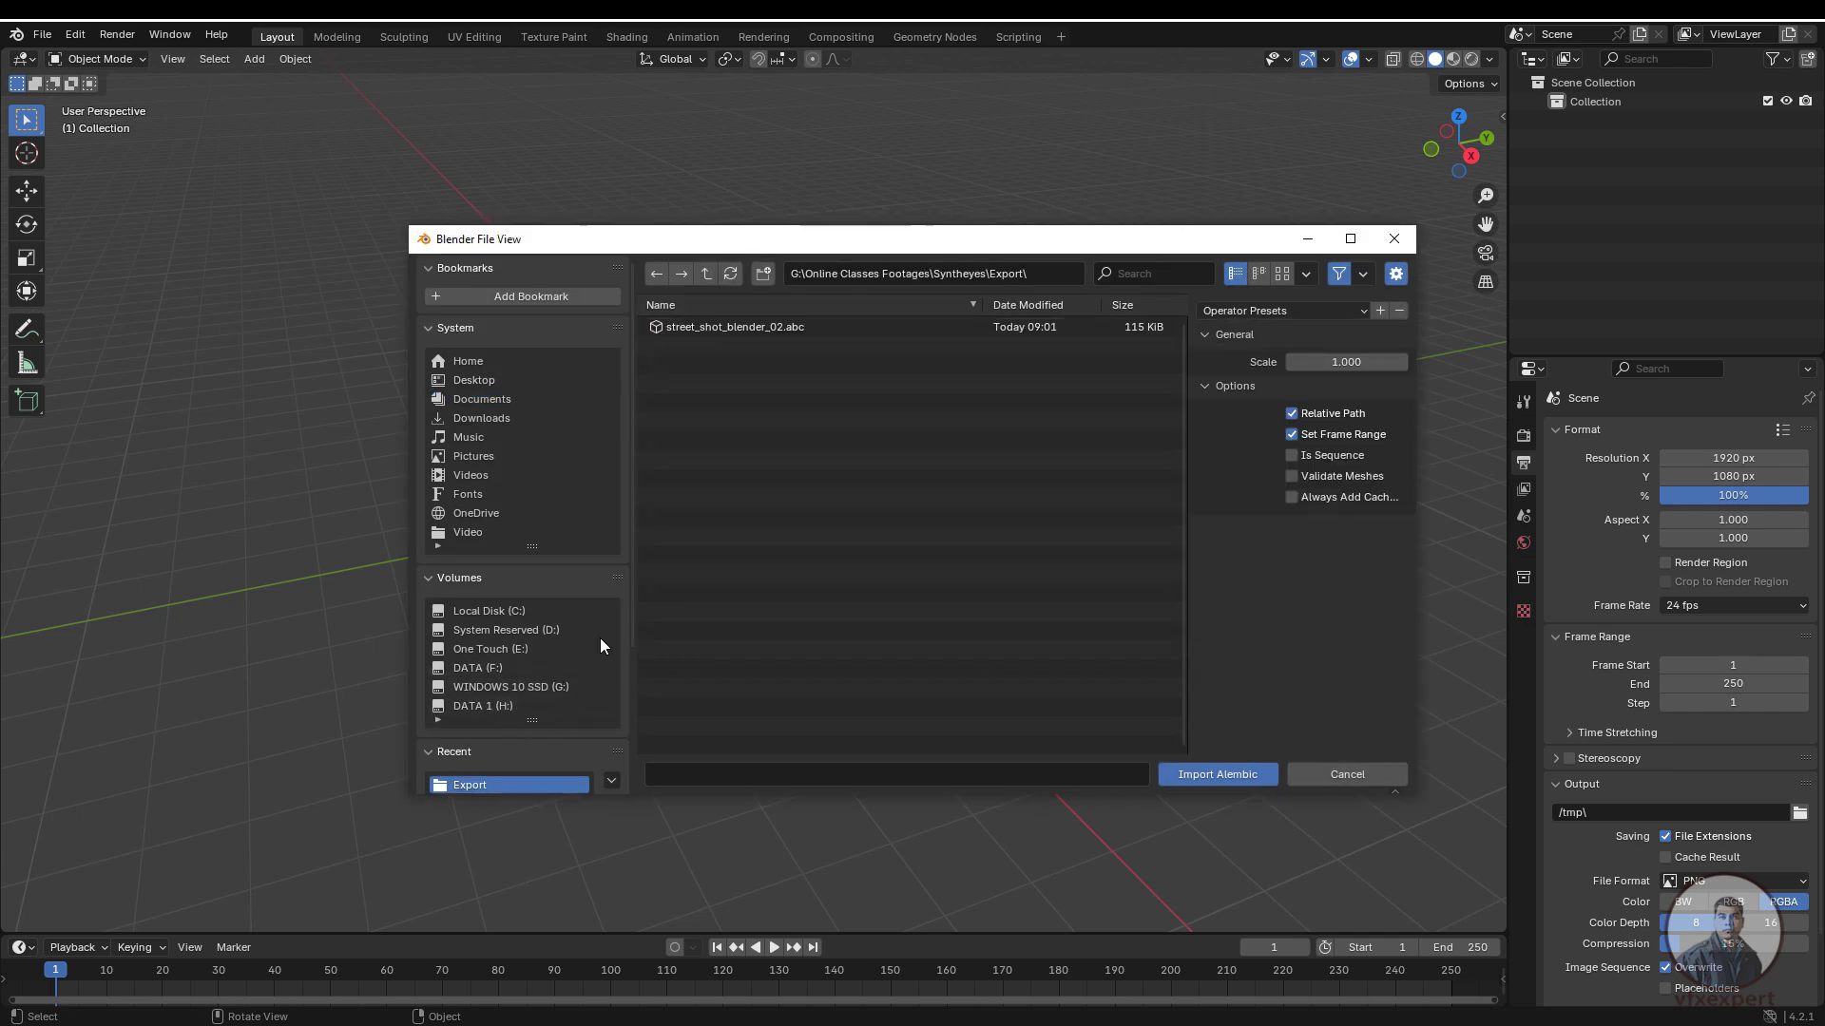
click(743, 328)
click(1214, 775)
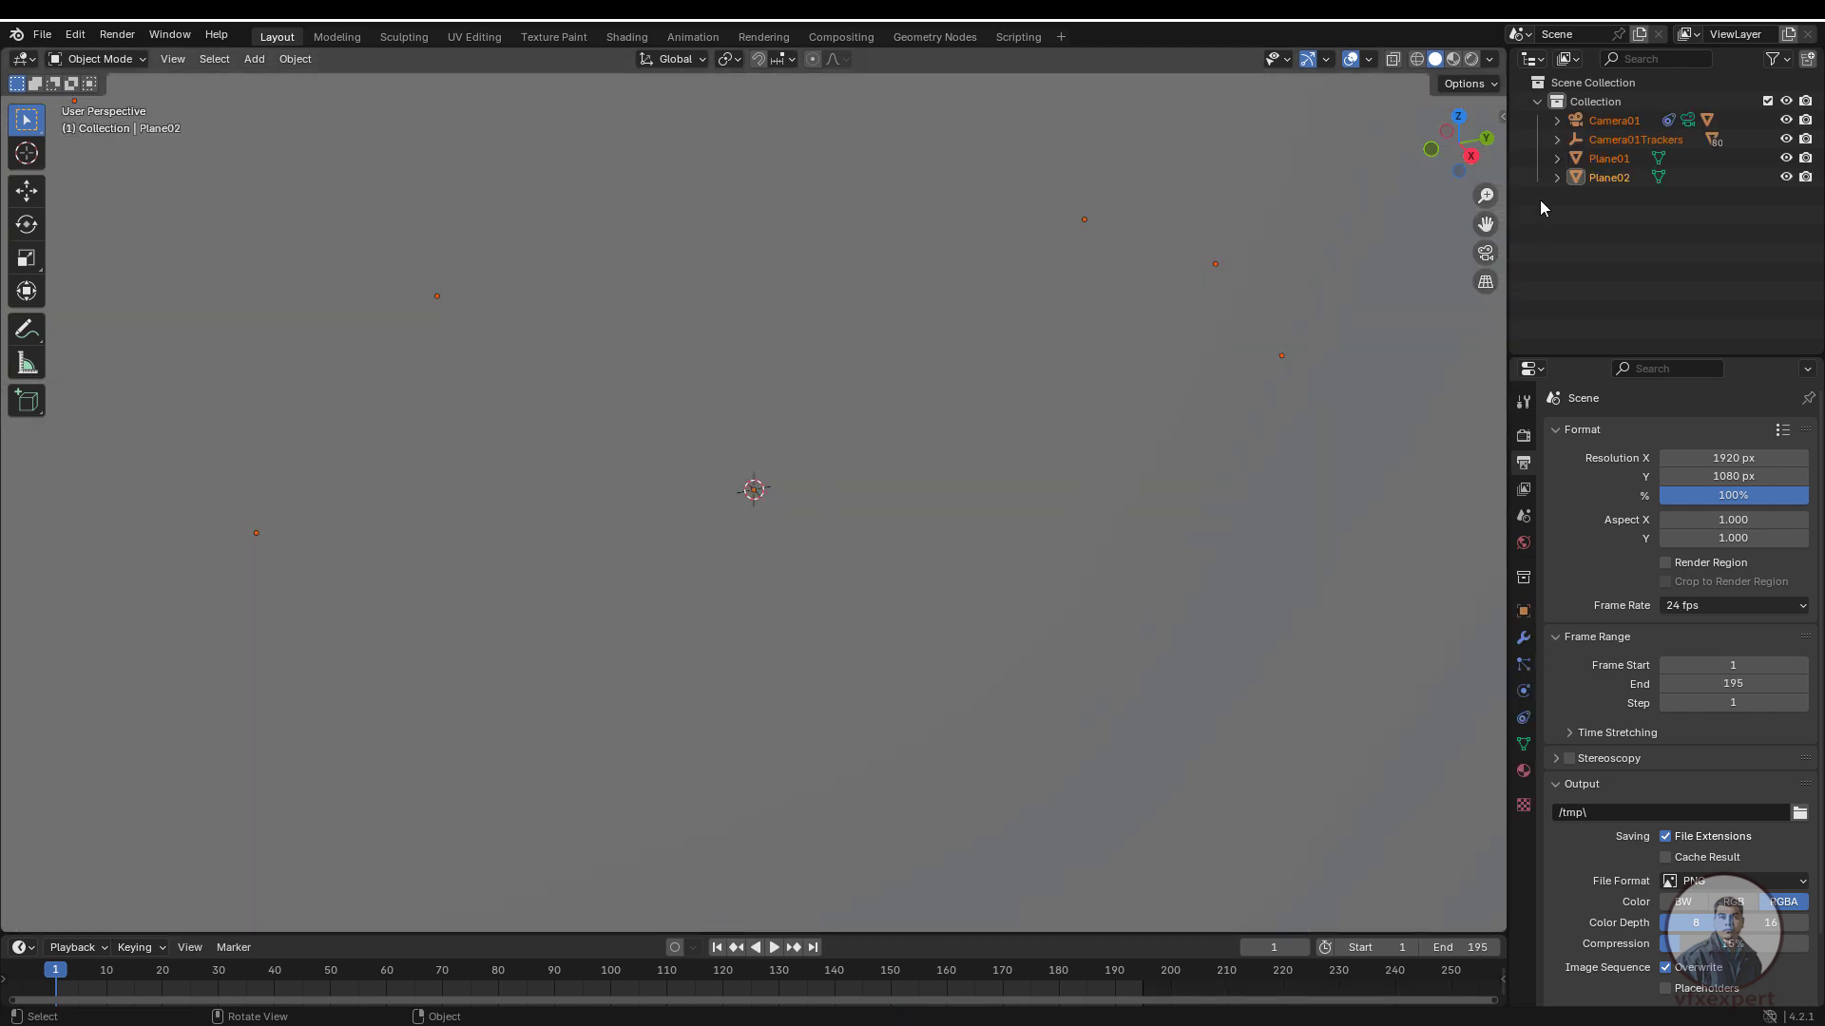
- View the imported scene through its camera, orbit out to see the geometry, and delete the vertical wall plane Plane02
click(1486, 256)
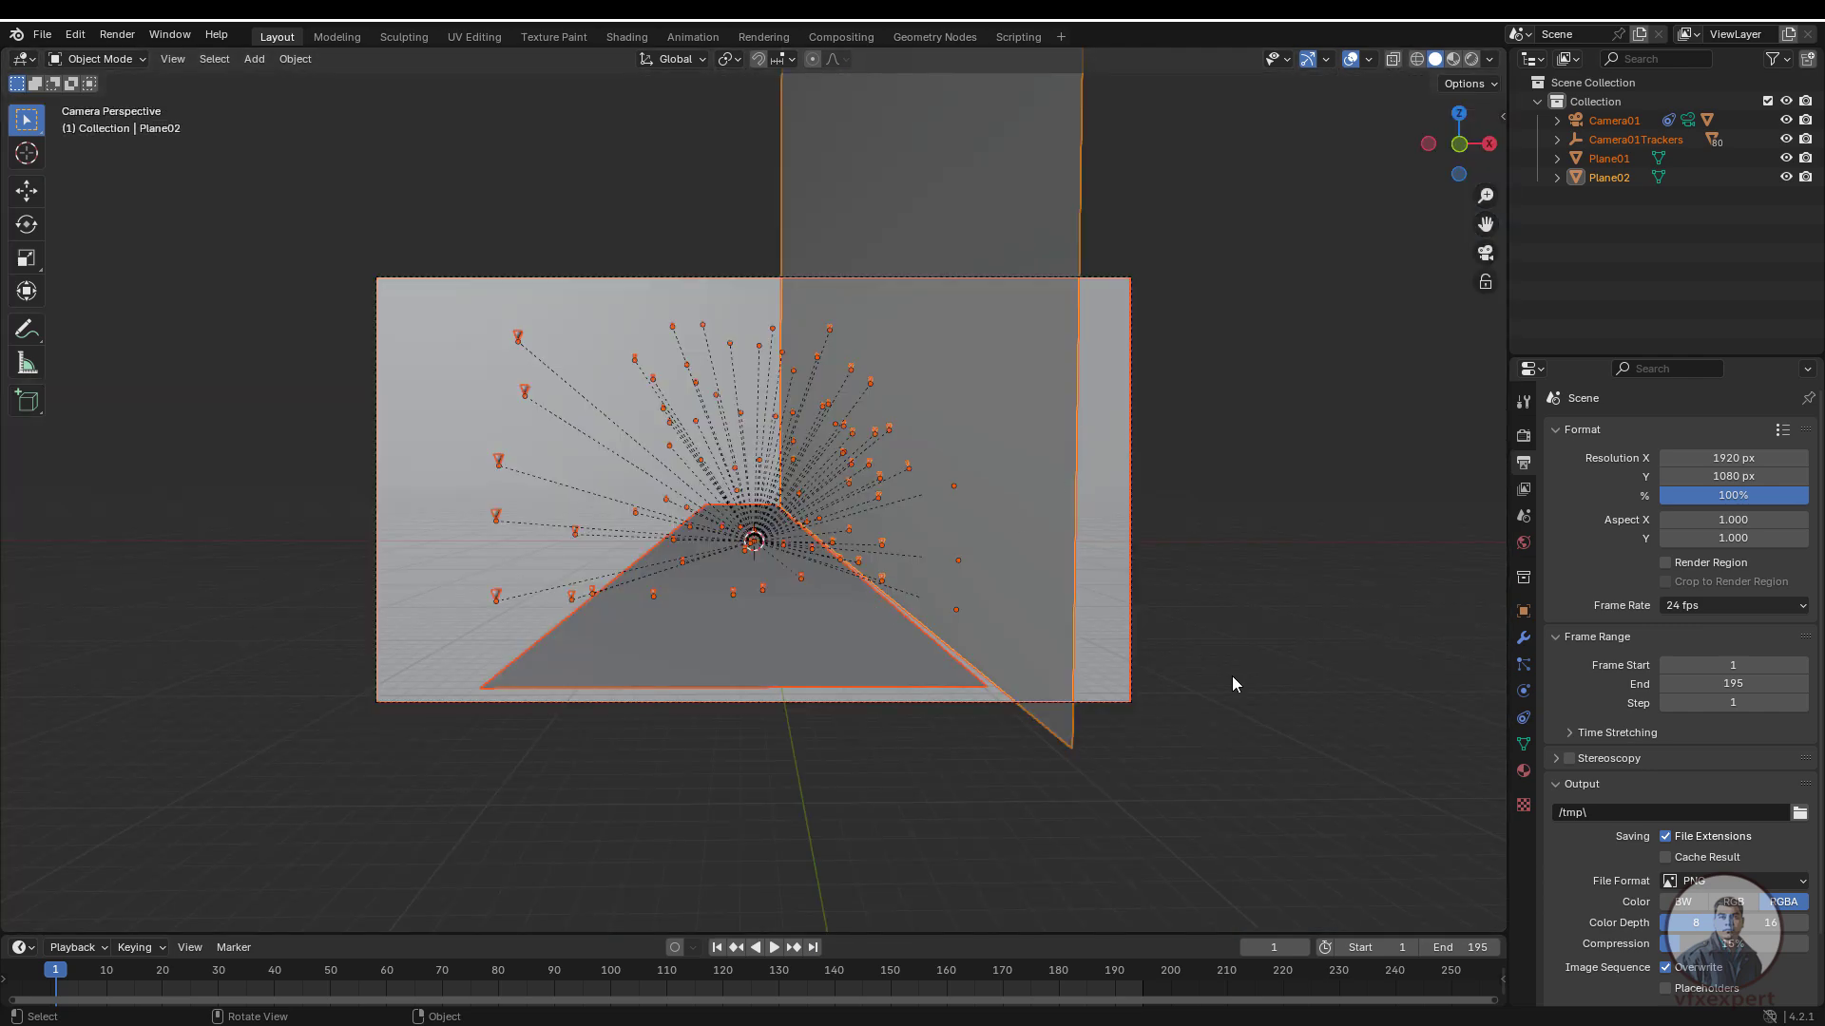
click(1231, 671)
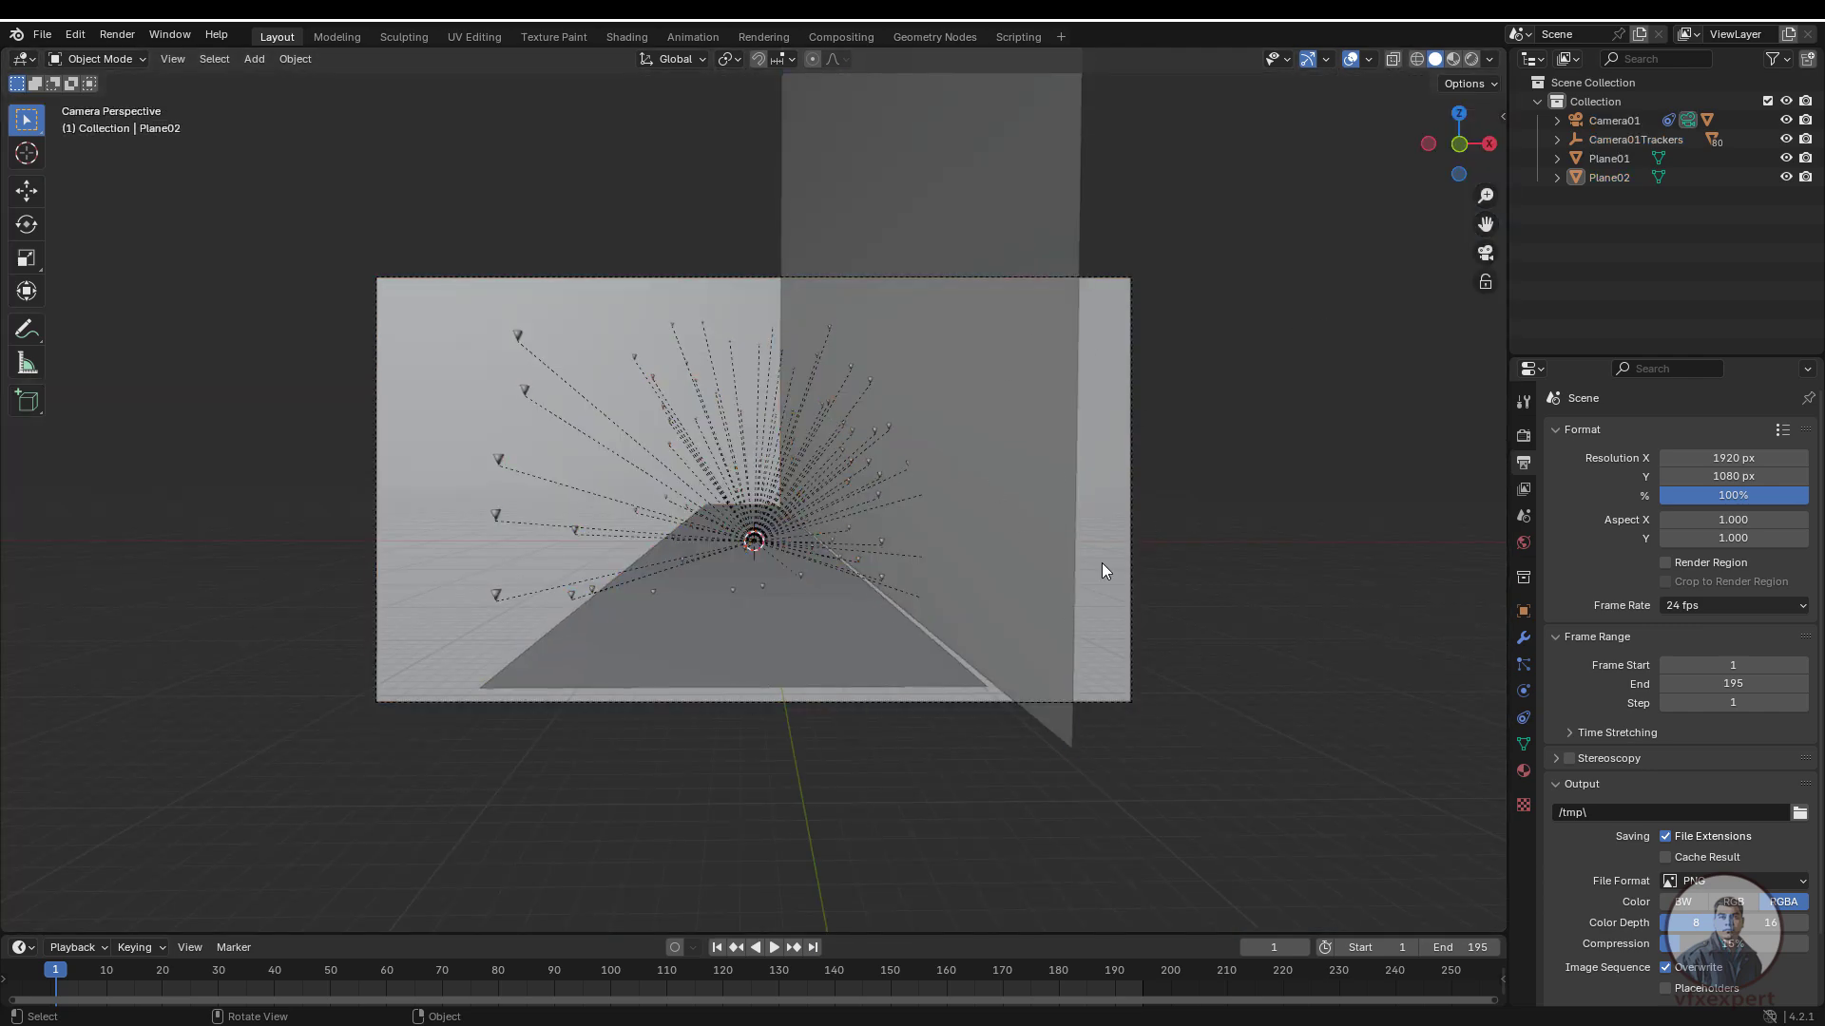
middle_drag(1102, 562, 812, 351)
scroll(887, 778, down, 5)
click(829, 475)
key(Delete)
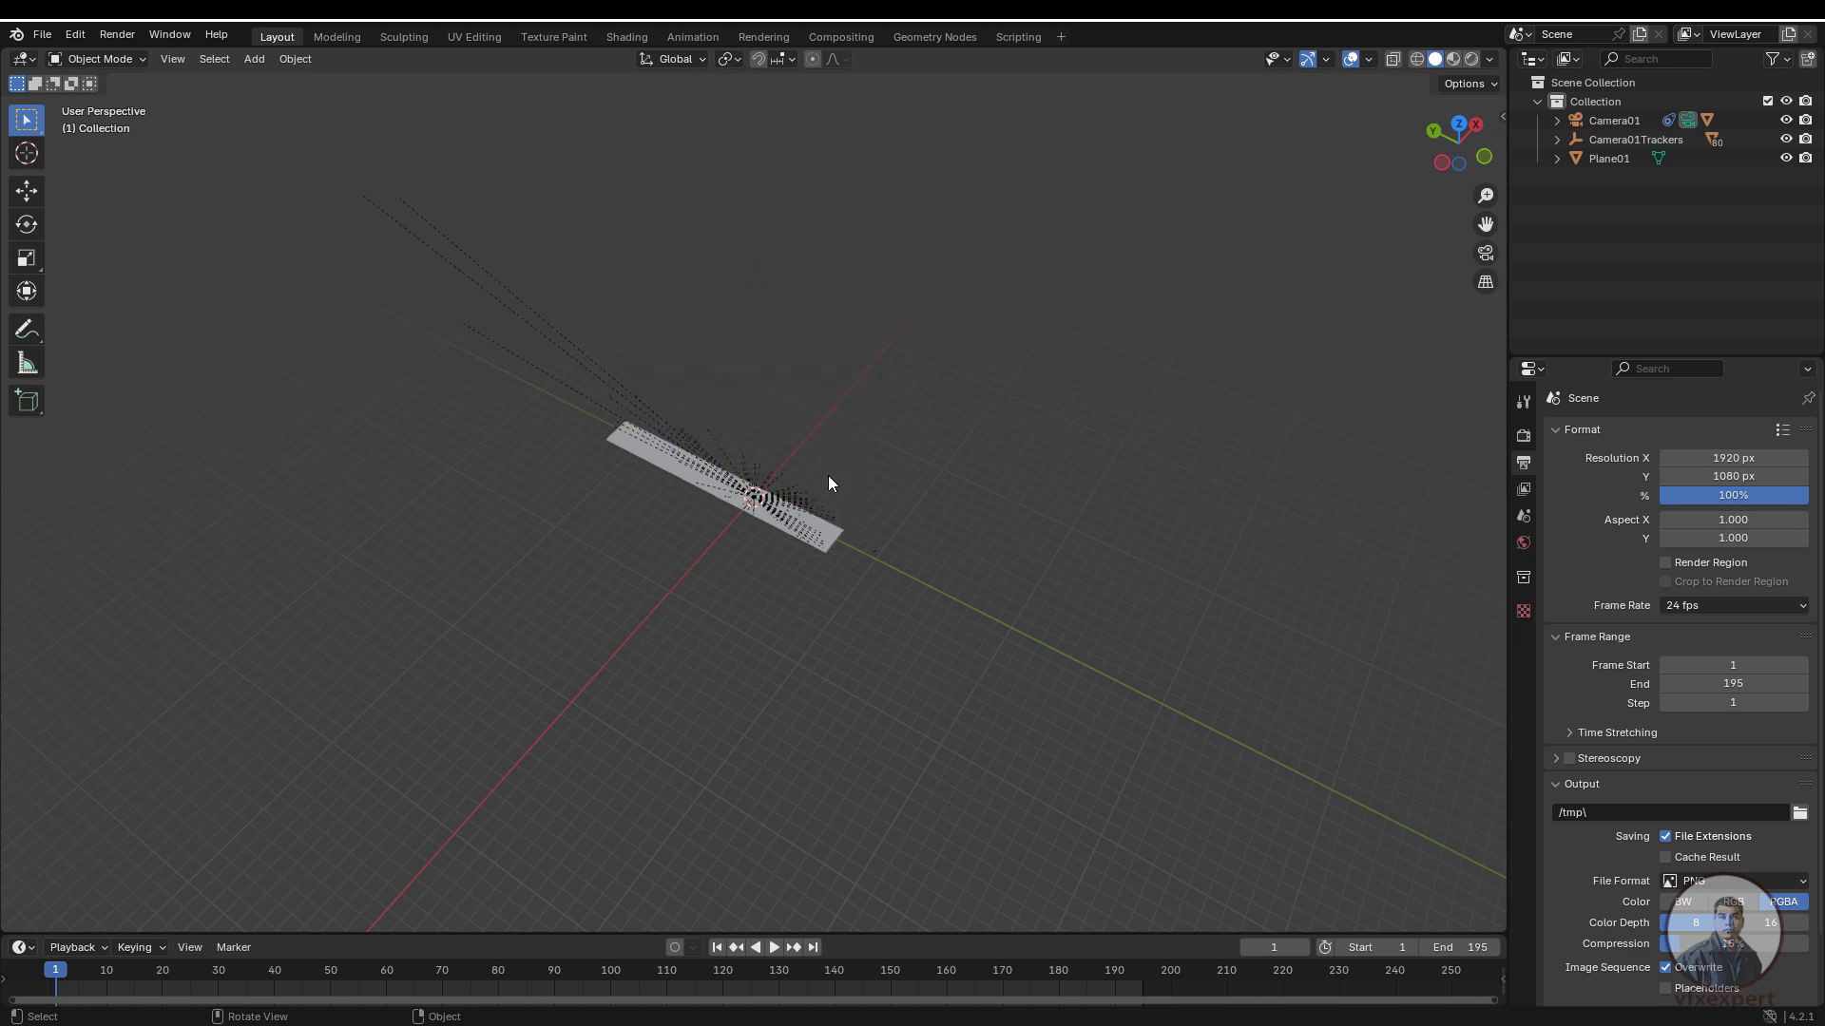
- Delete the camera's projection mesh Camera01Screen and return to the camera view
middle_drag(864, 663, 1275, 321)
middle_drag(1235, 566, 1349, 447)
click(1353, 454)
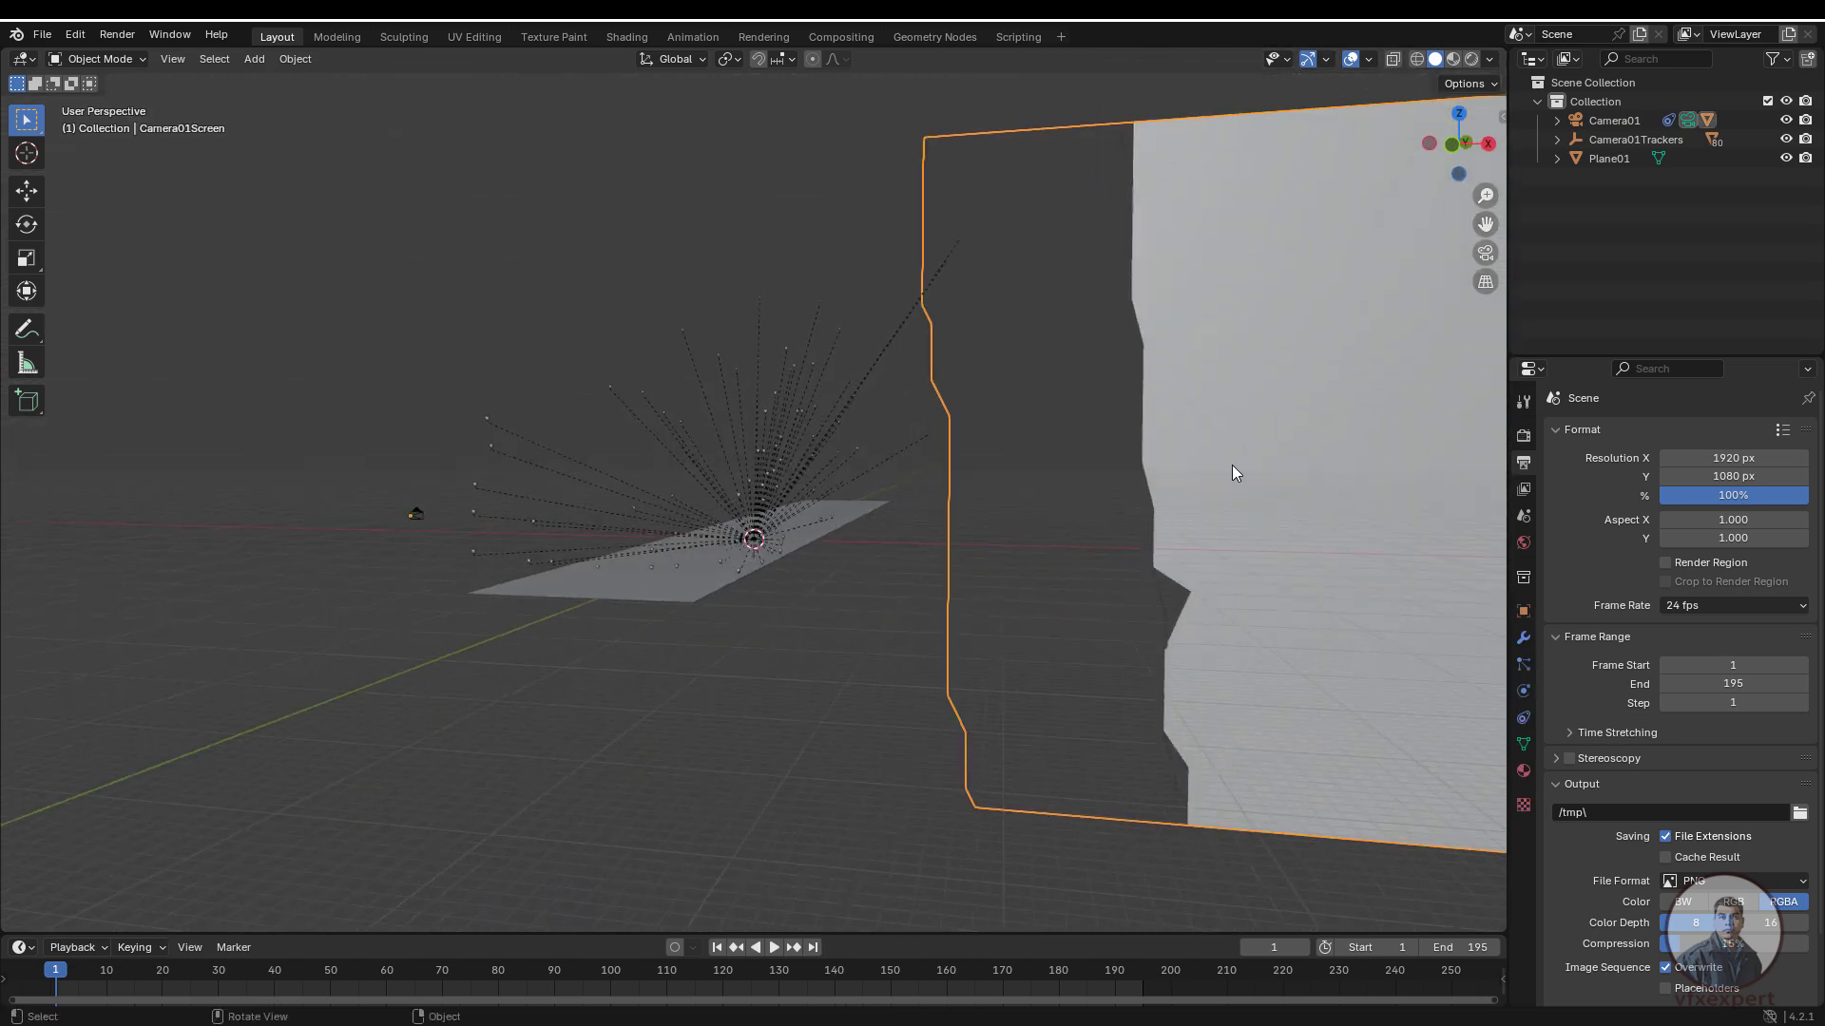
key(Delete)
middle_drag(833, 704, 1497, 271)
click(1487, 254)
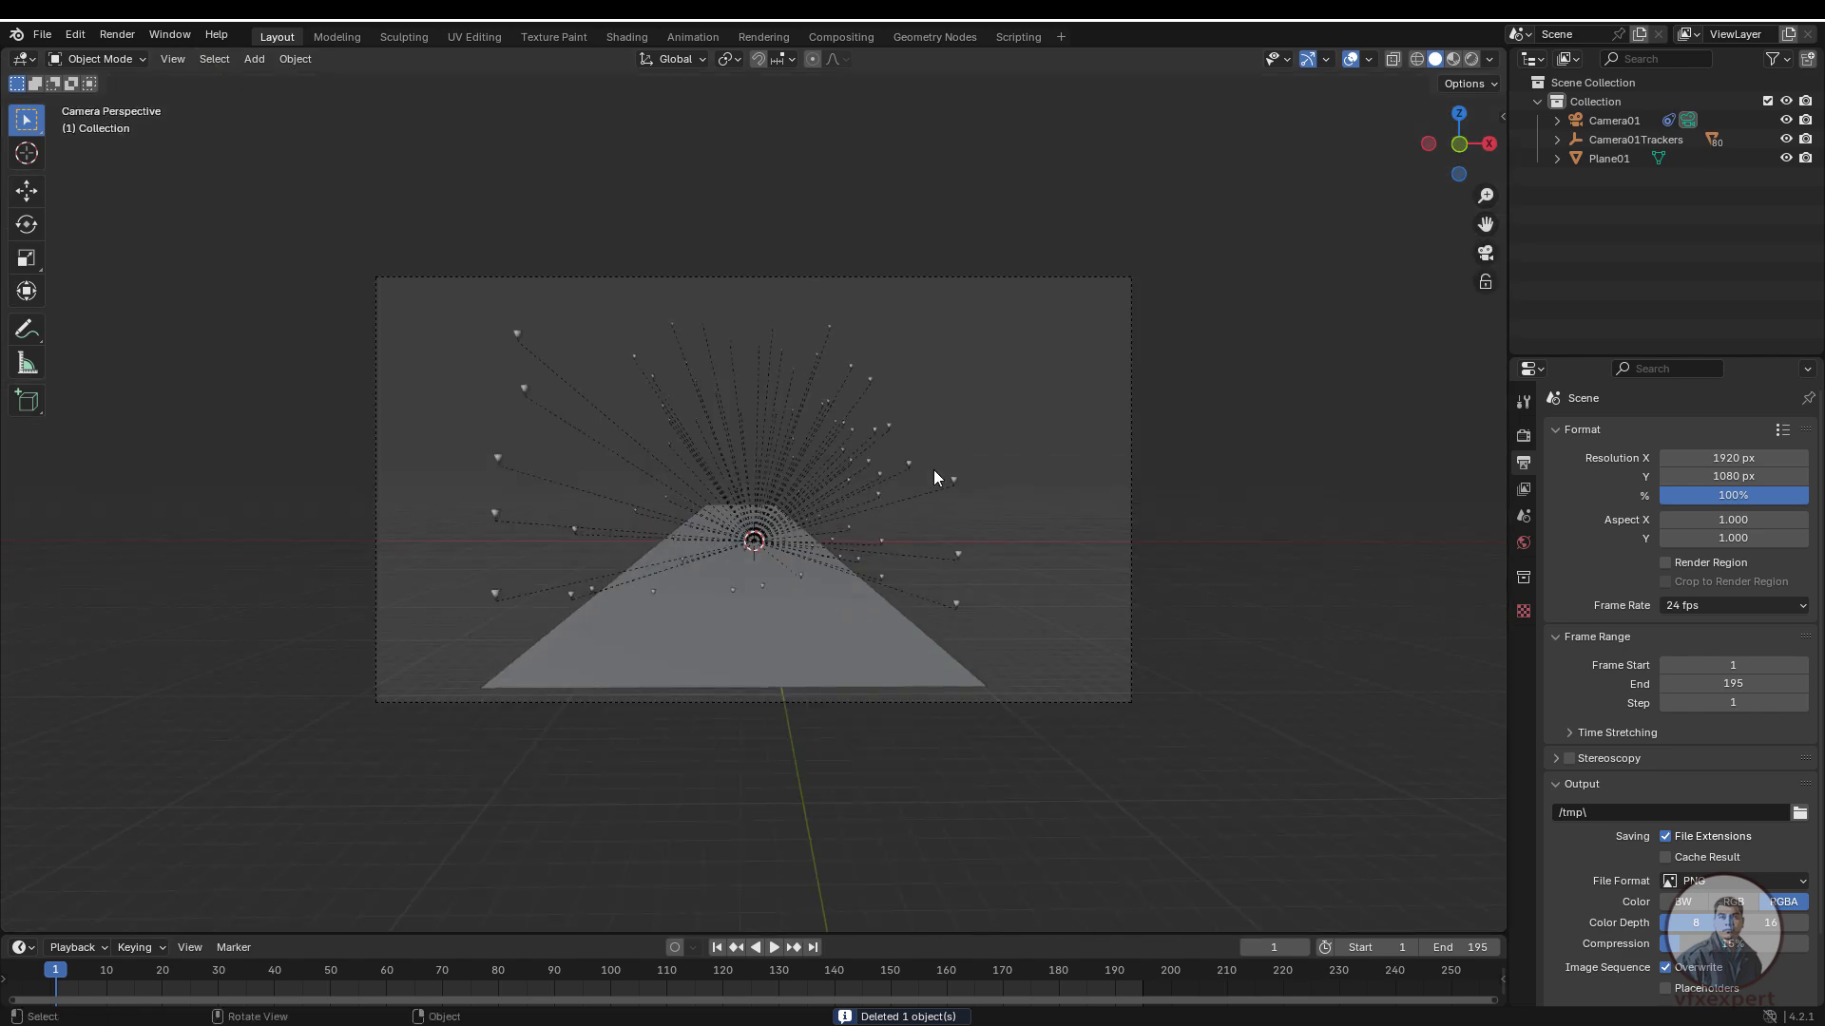
key(space)
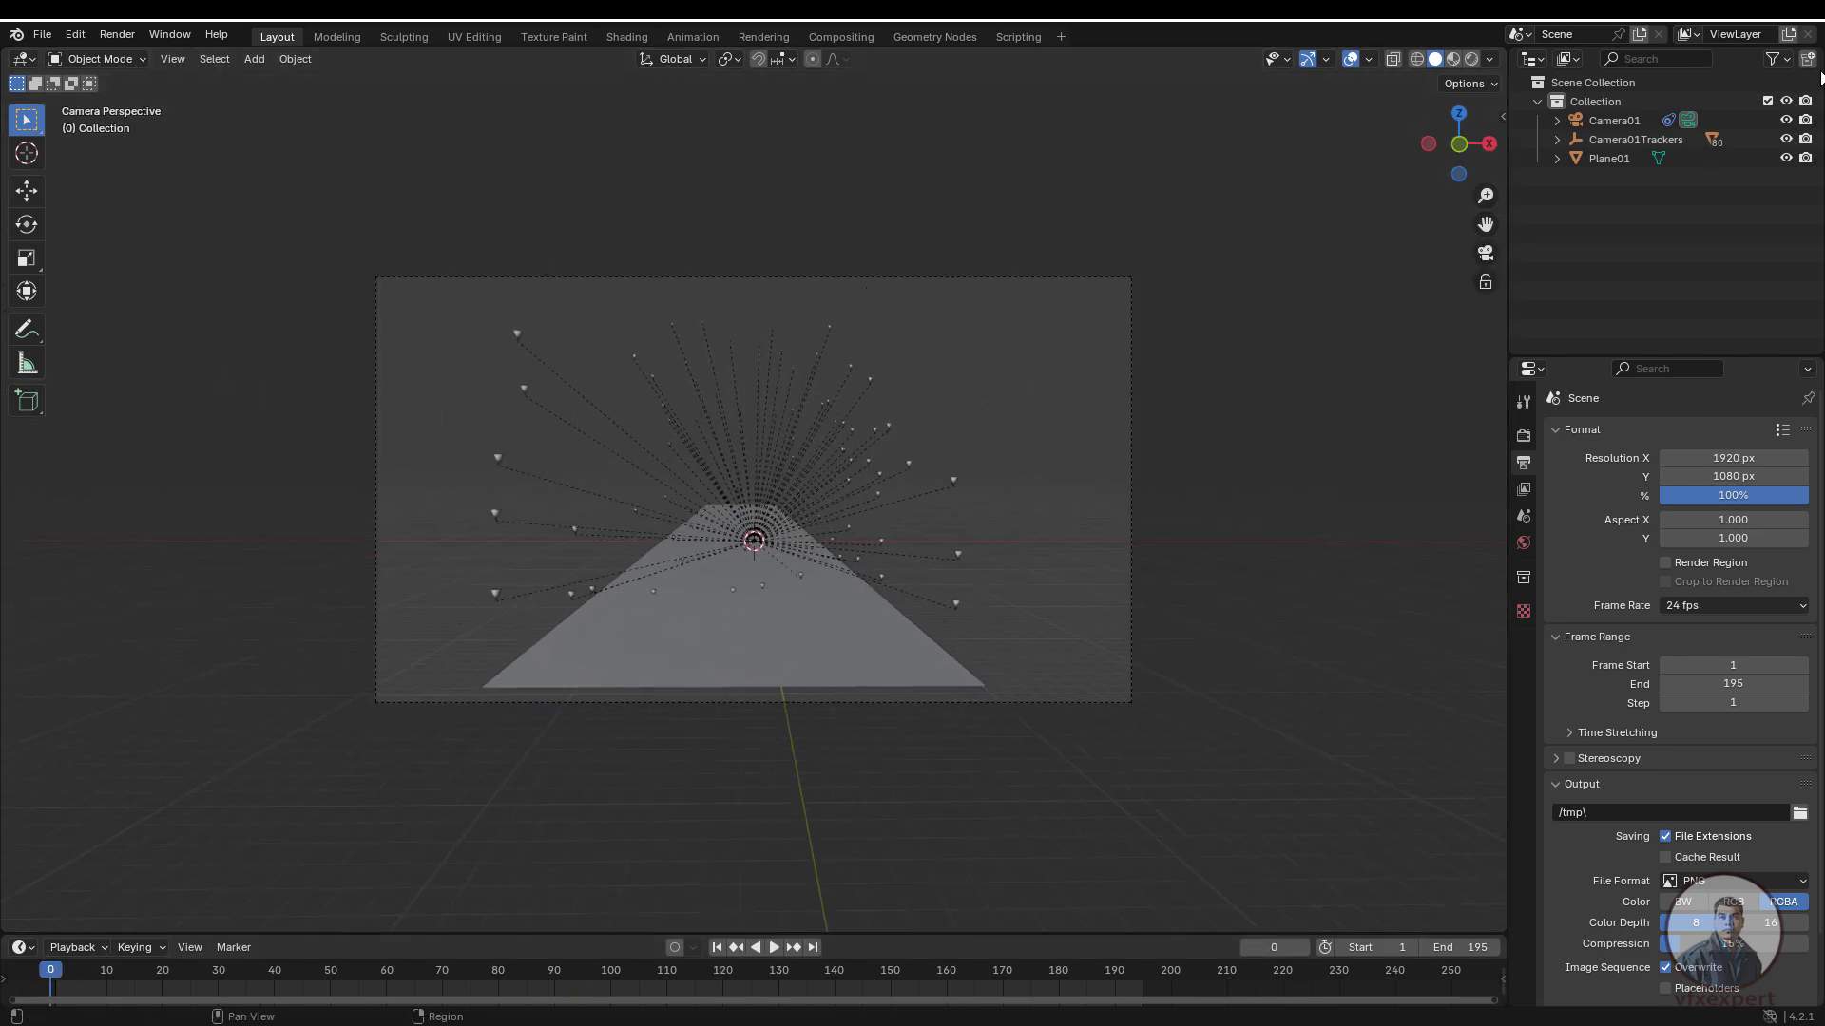
- Enable background images on Camera01 and add a background entry that uses a movie clip as its source
click(1556, 140)
click(1557, 139)
click(1569, 121)
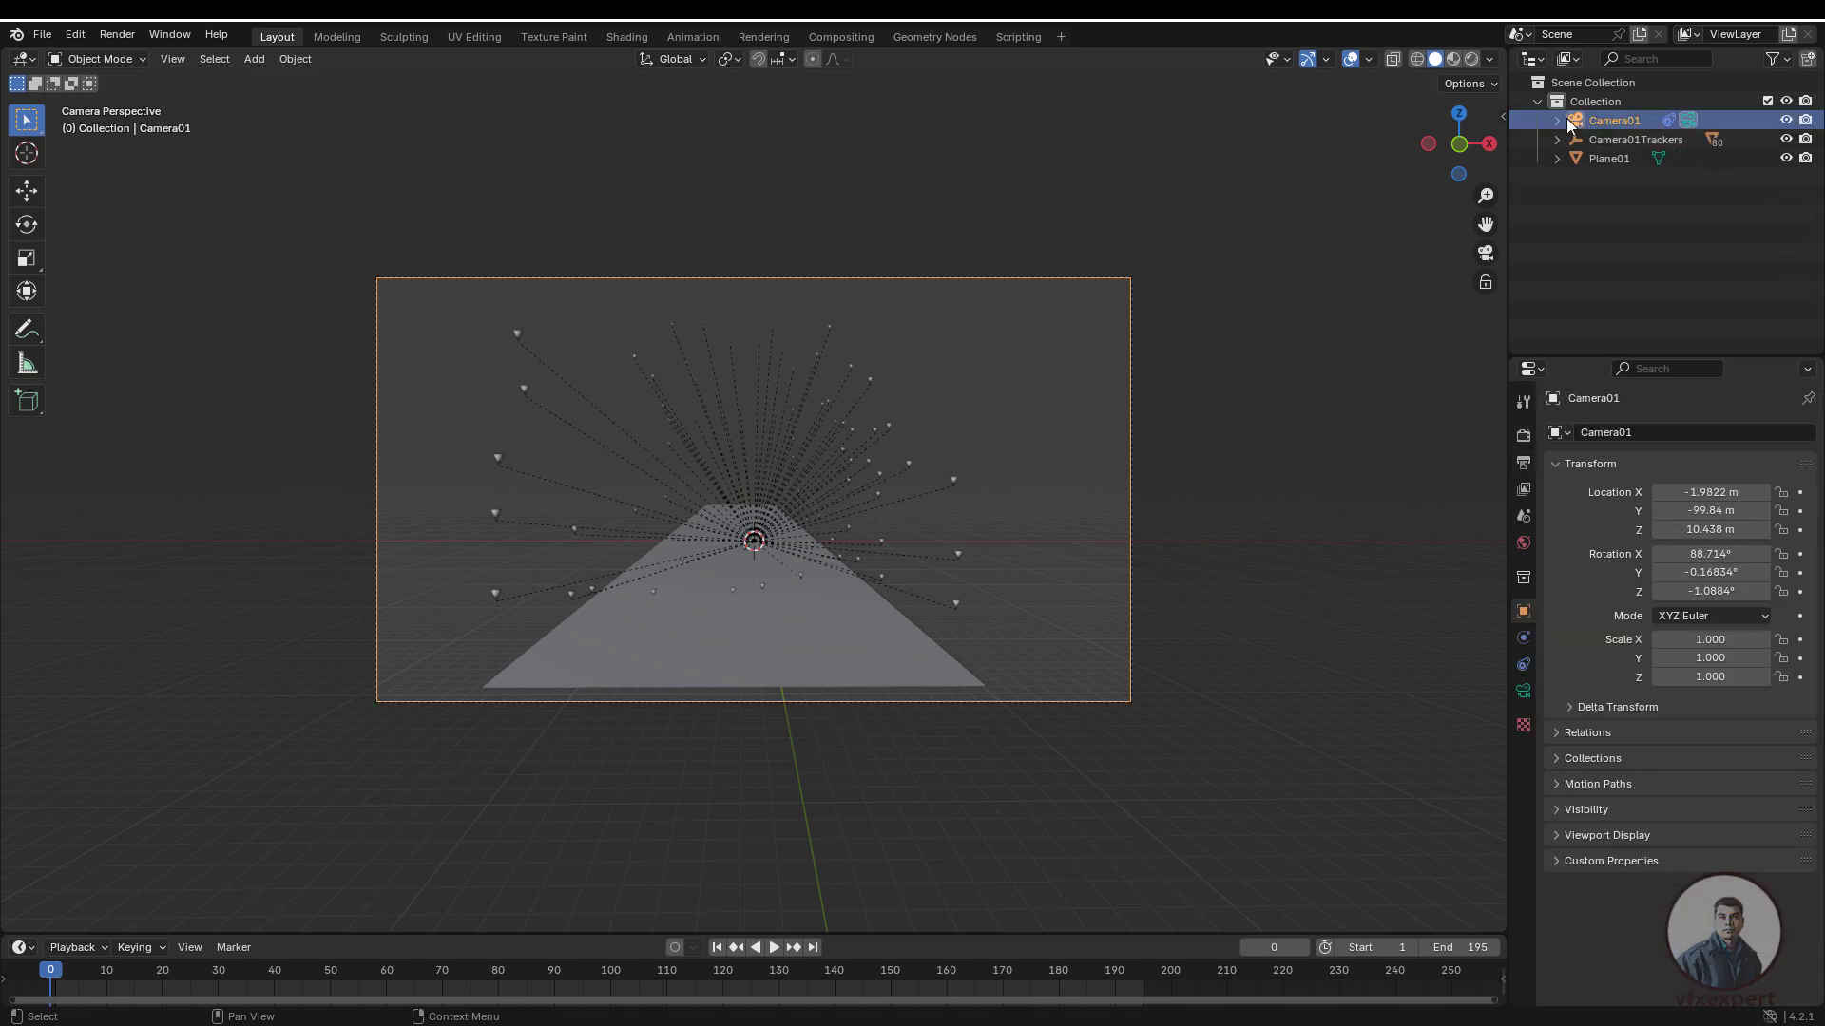
click(1557, 121)
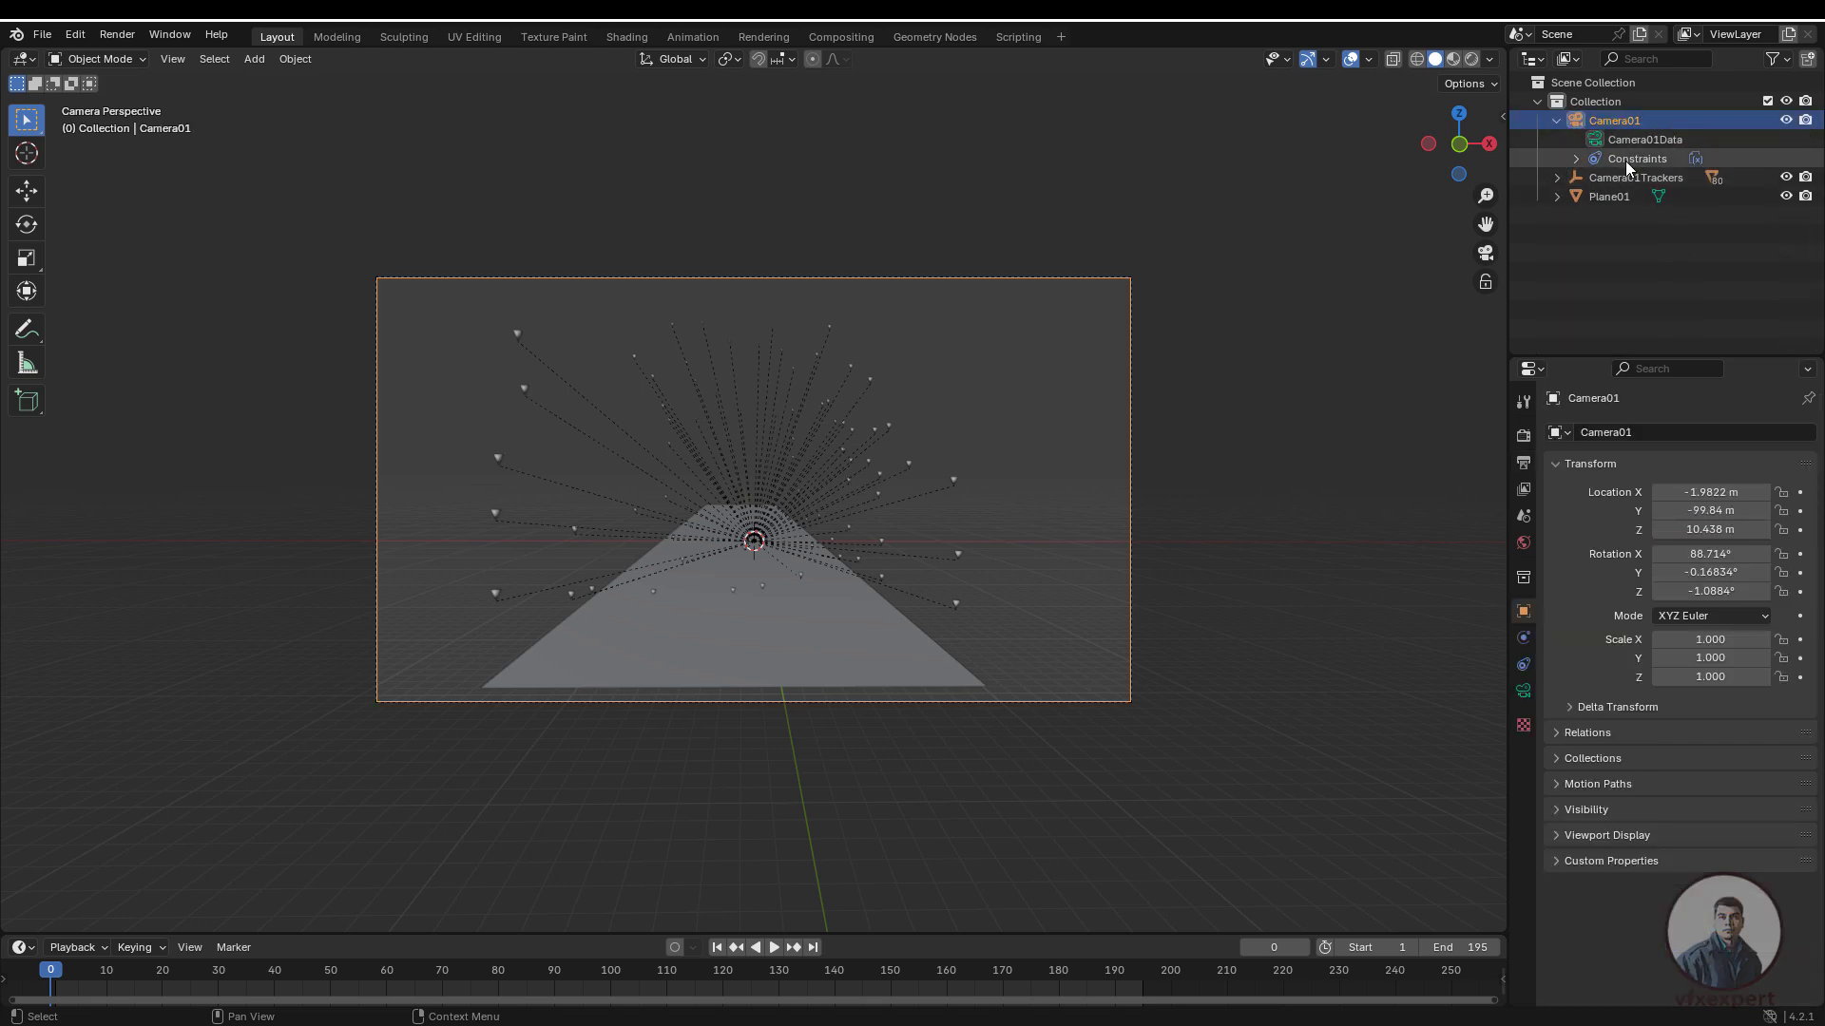
click(1523, 691)
click(1558, 748)
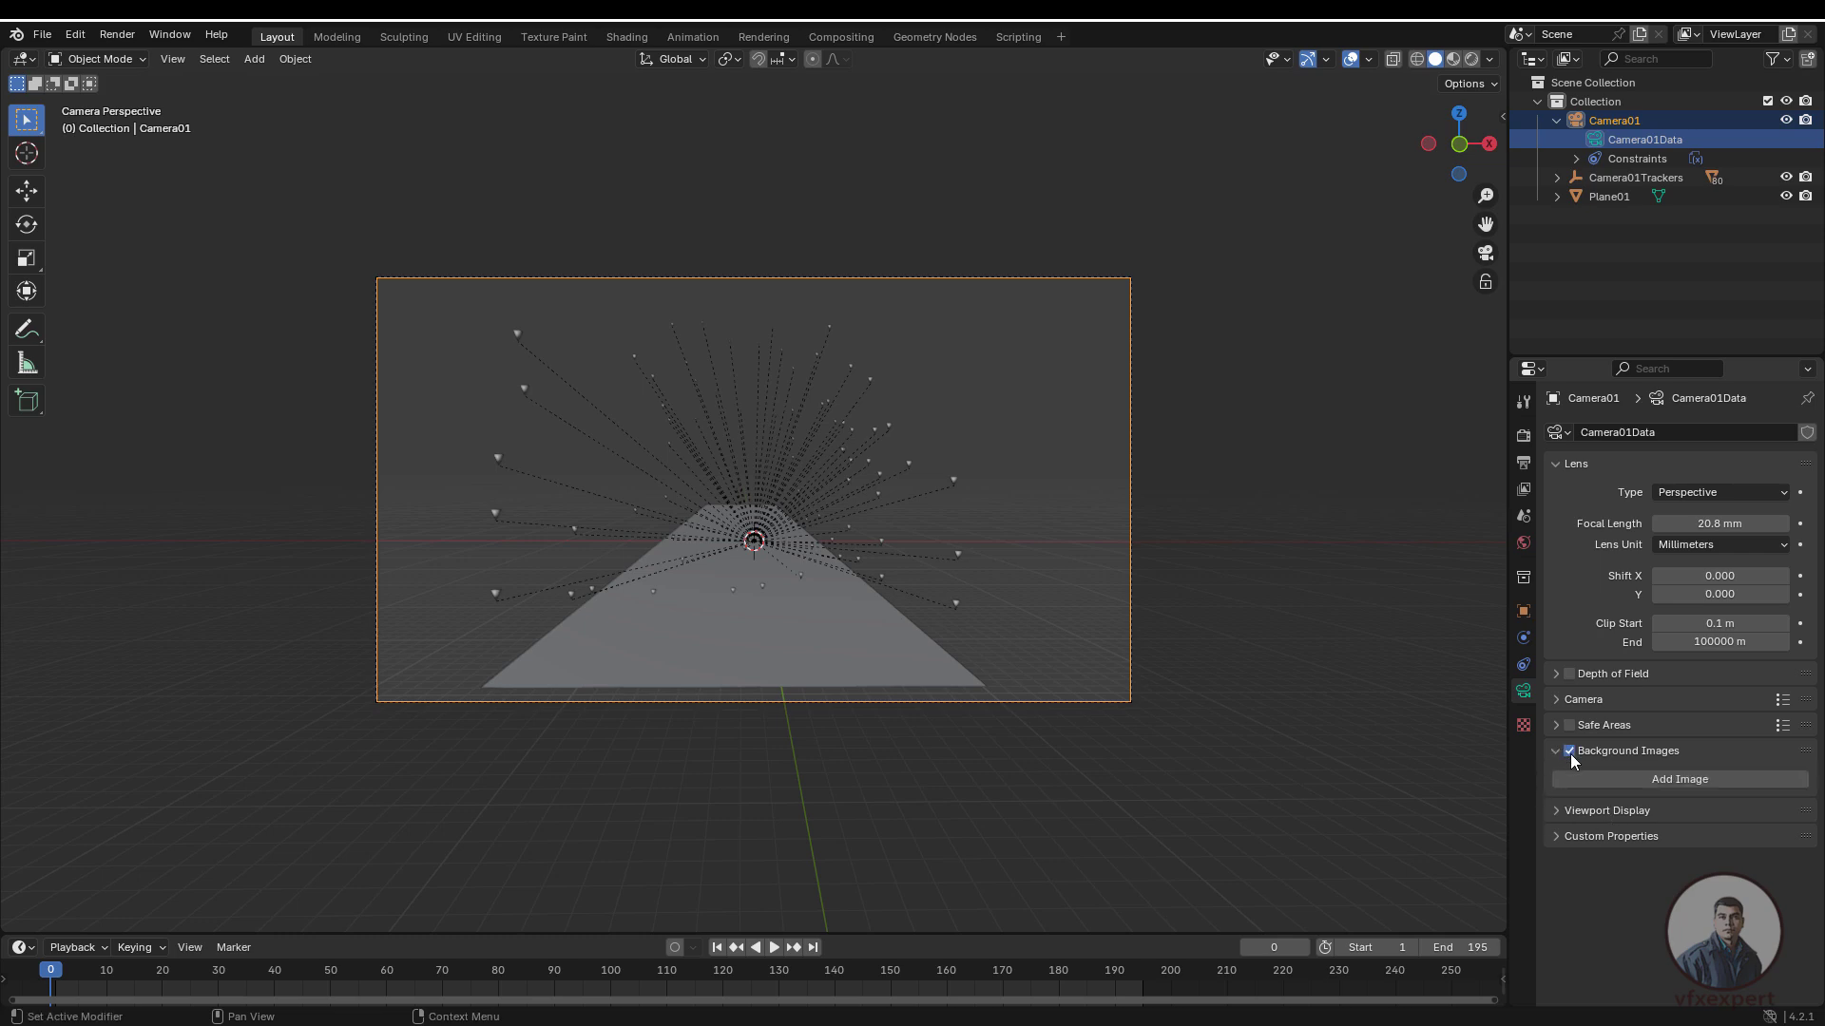
click(1569, 752)
click(1680, 780)
click(1783, 842)
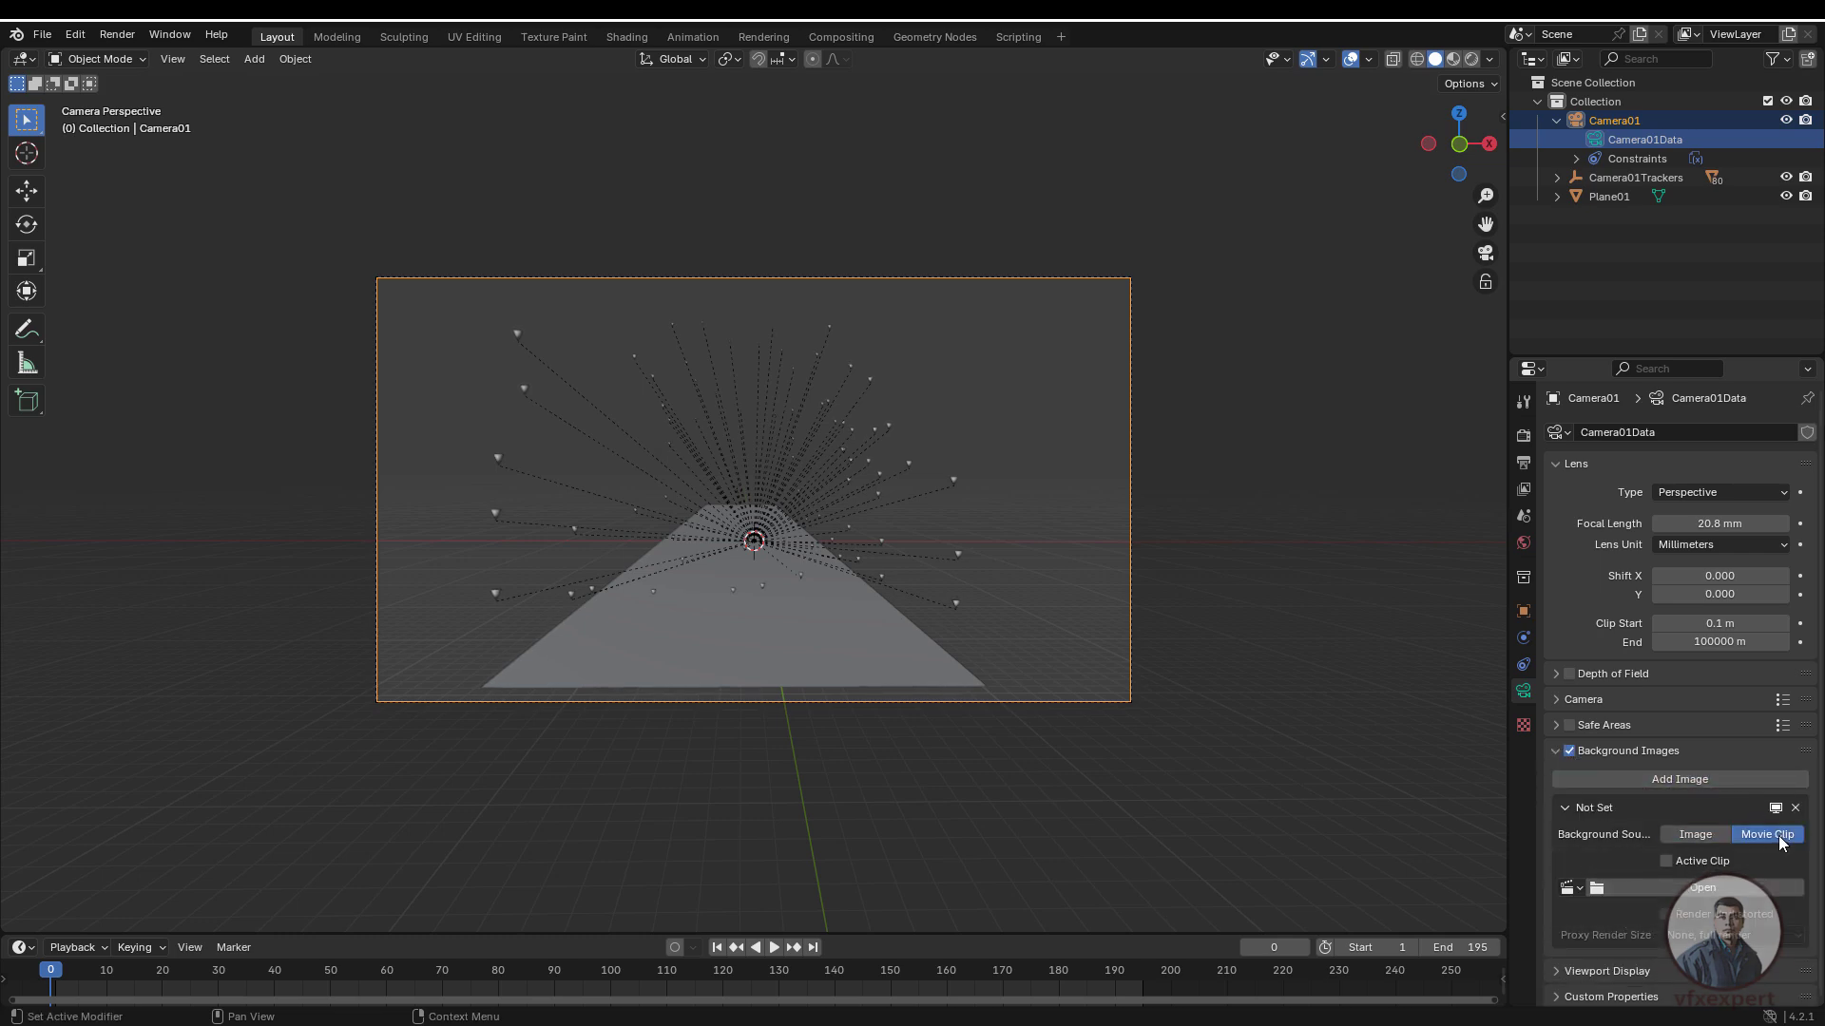
- Load the complete PNG sequence from the street_shot folder as the camera's background clip and play the shot over it
click(1701, 887)
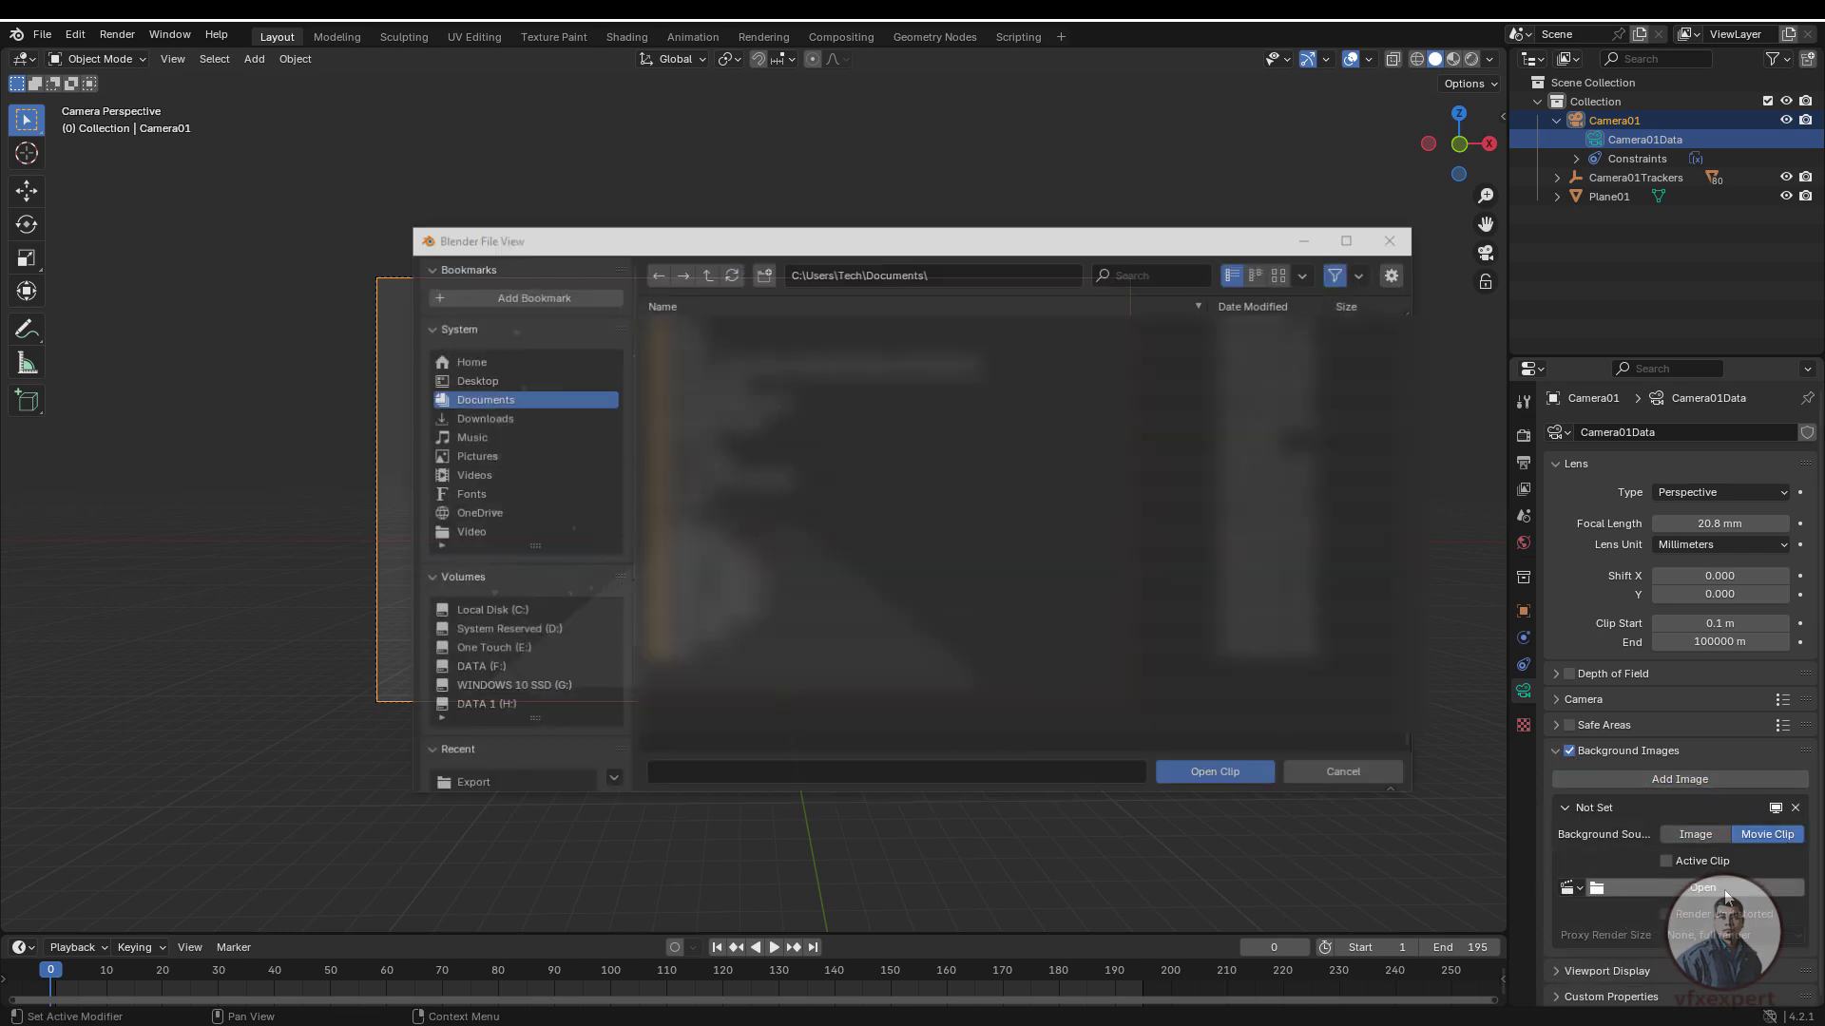
scroll(525, 769, down, 1)
click(506, 783)
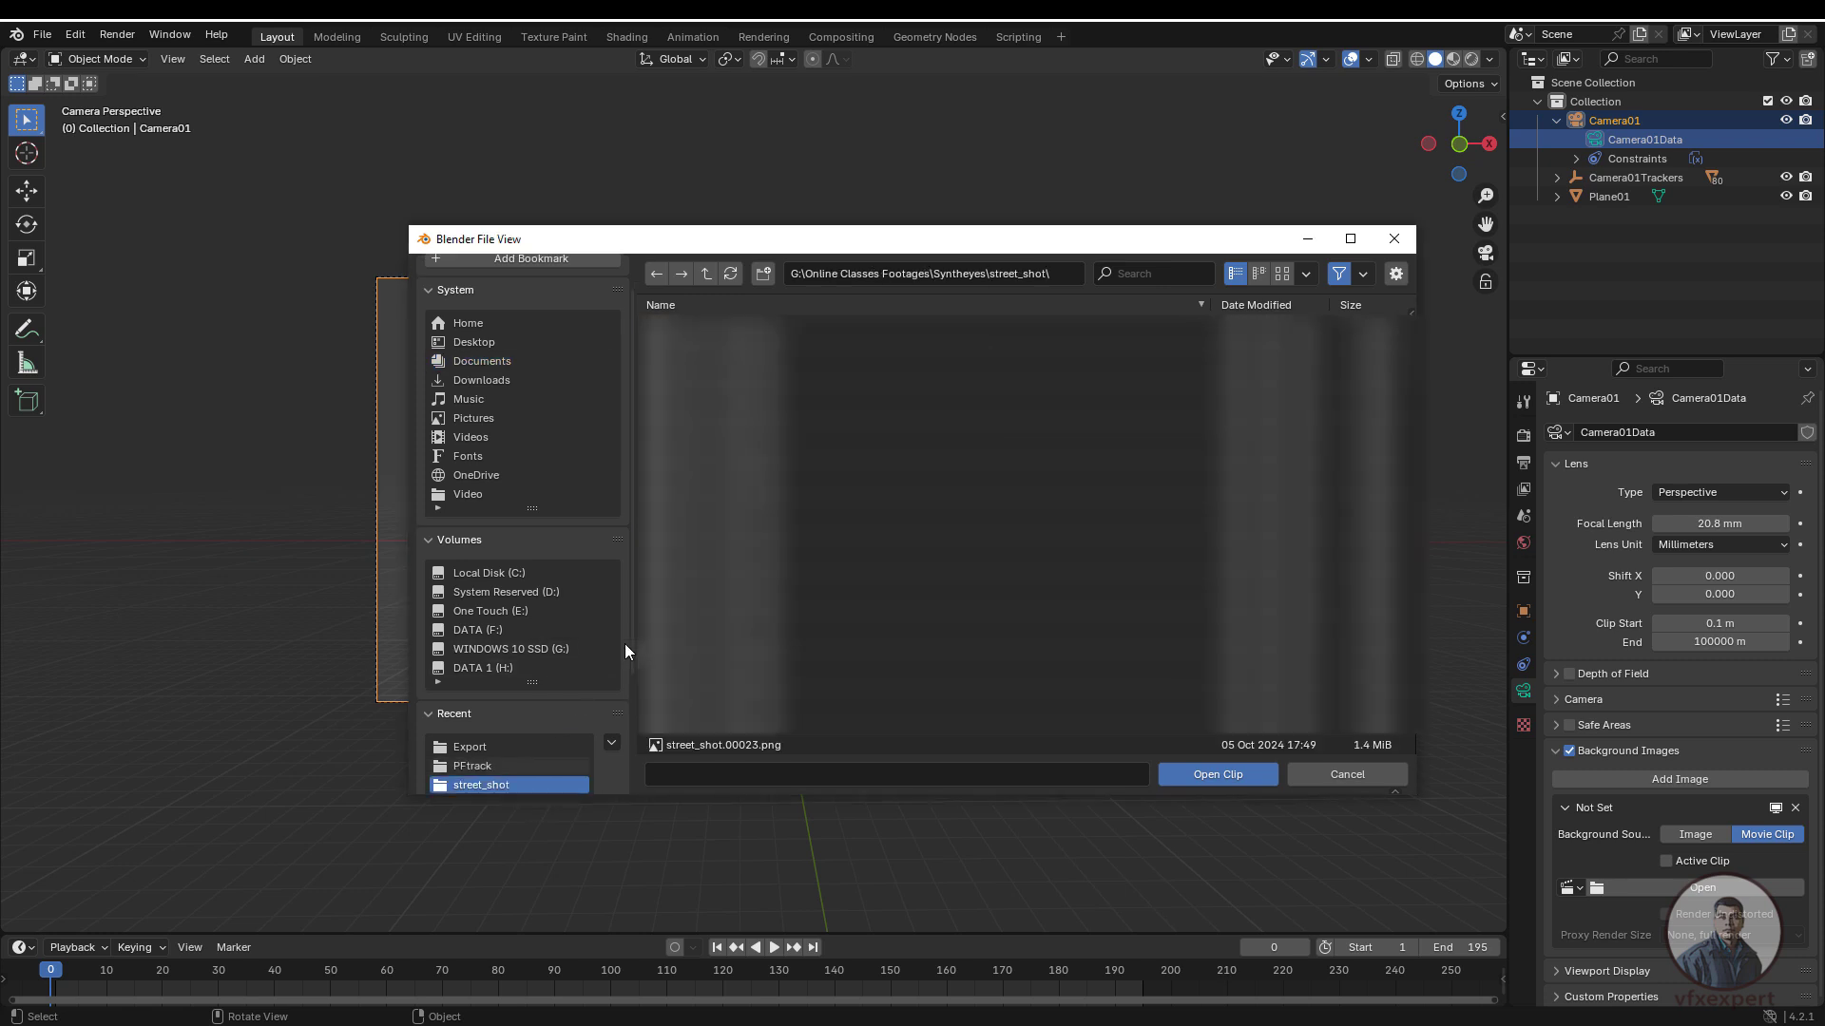
key(a)
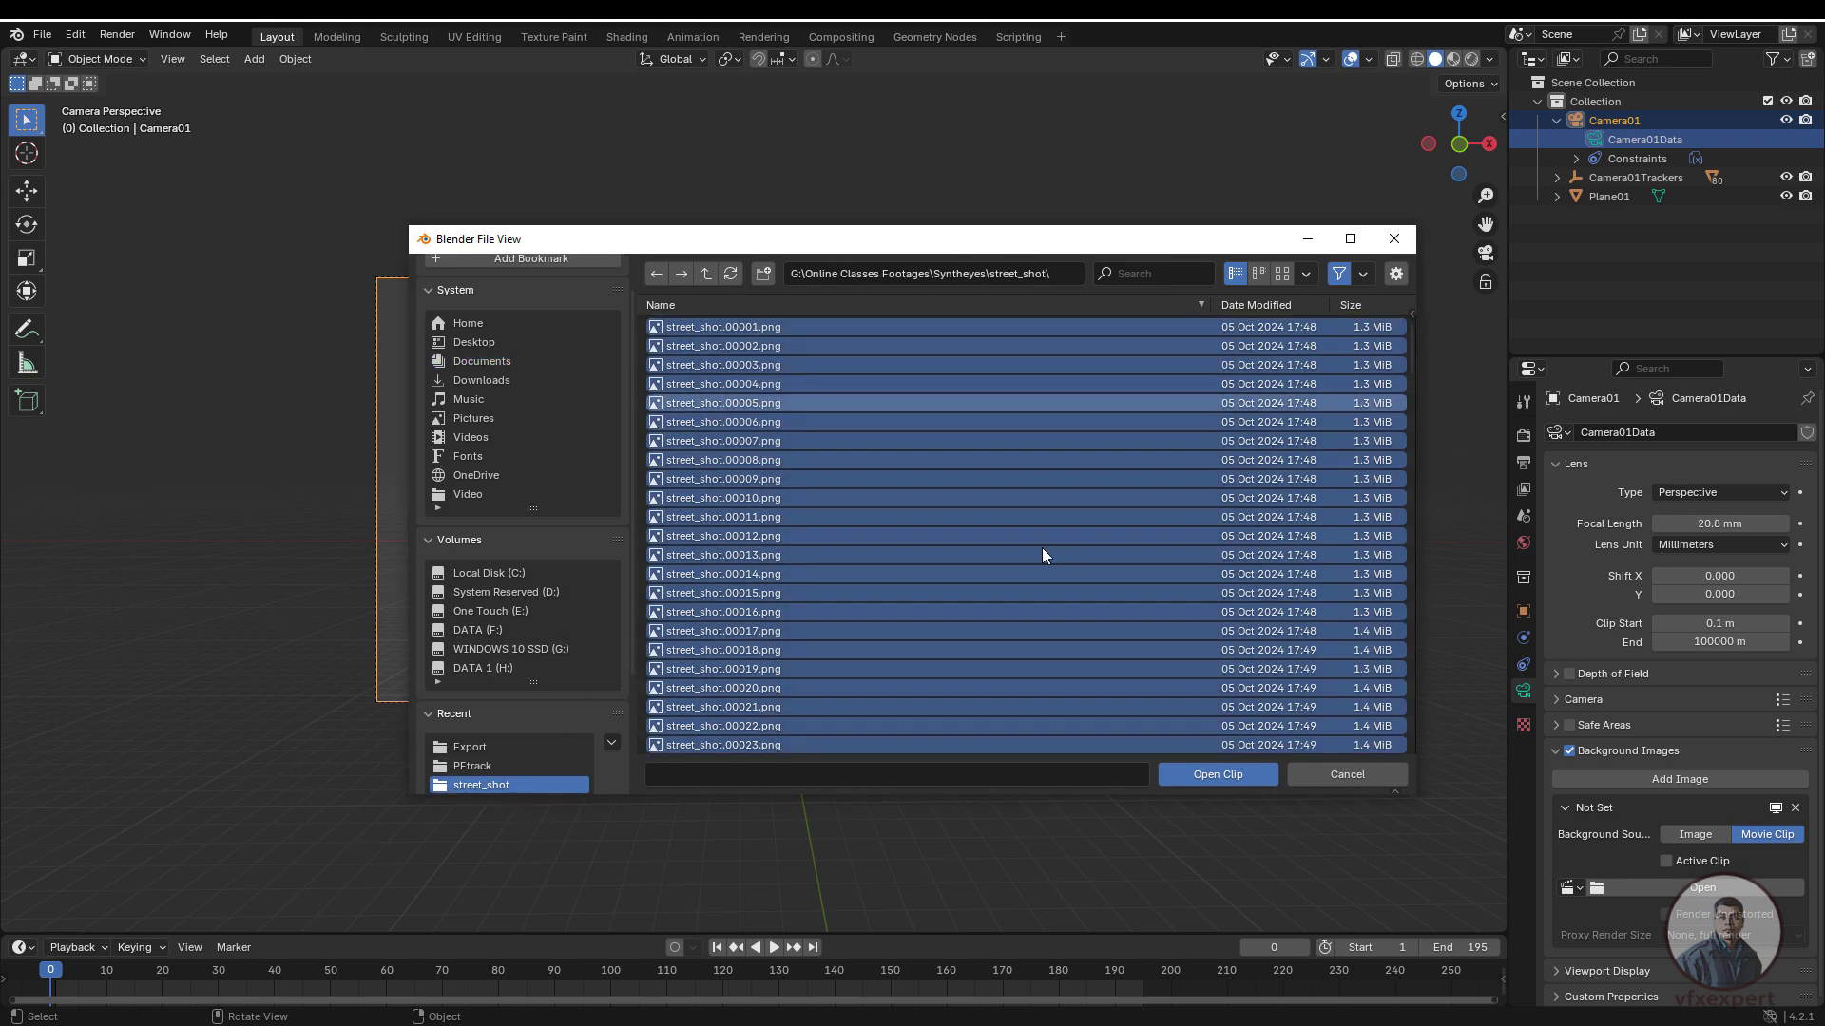
click(1237, 773)
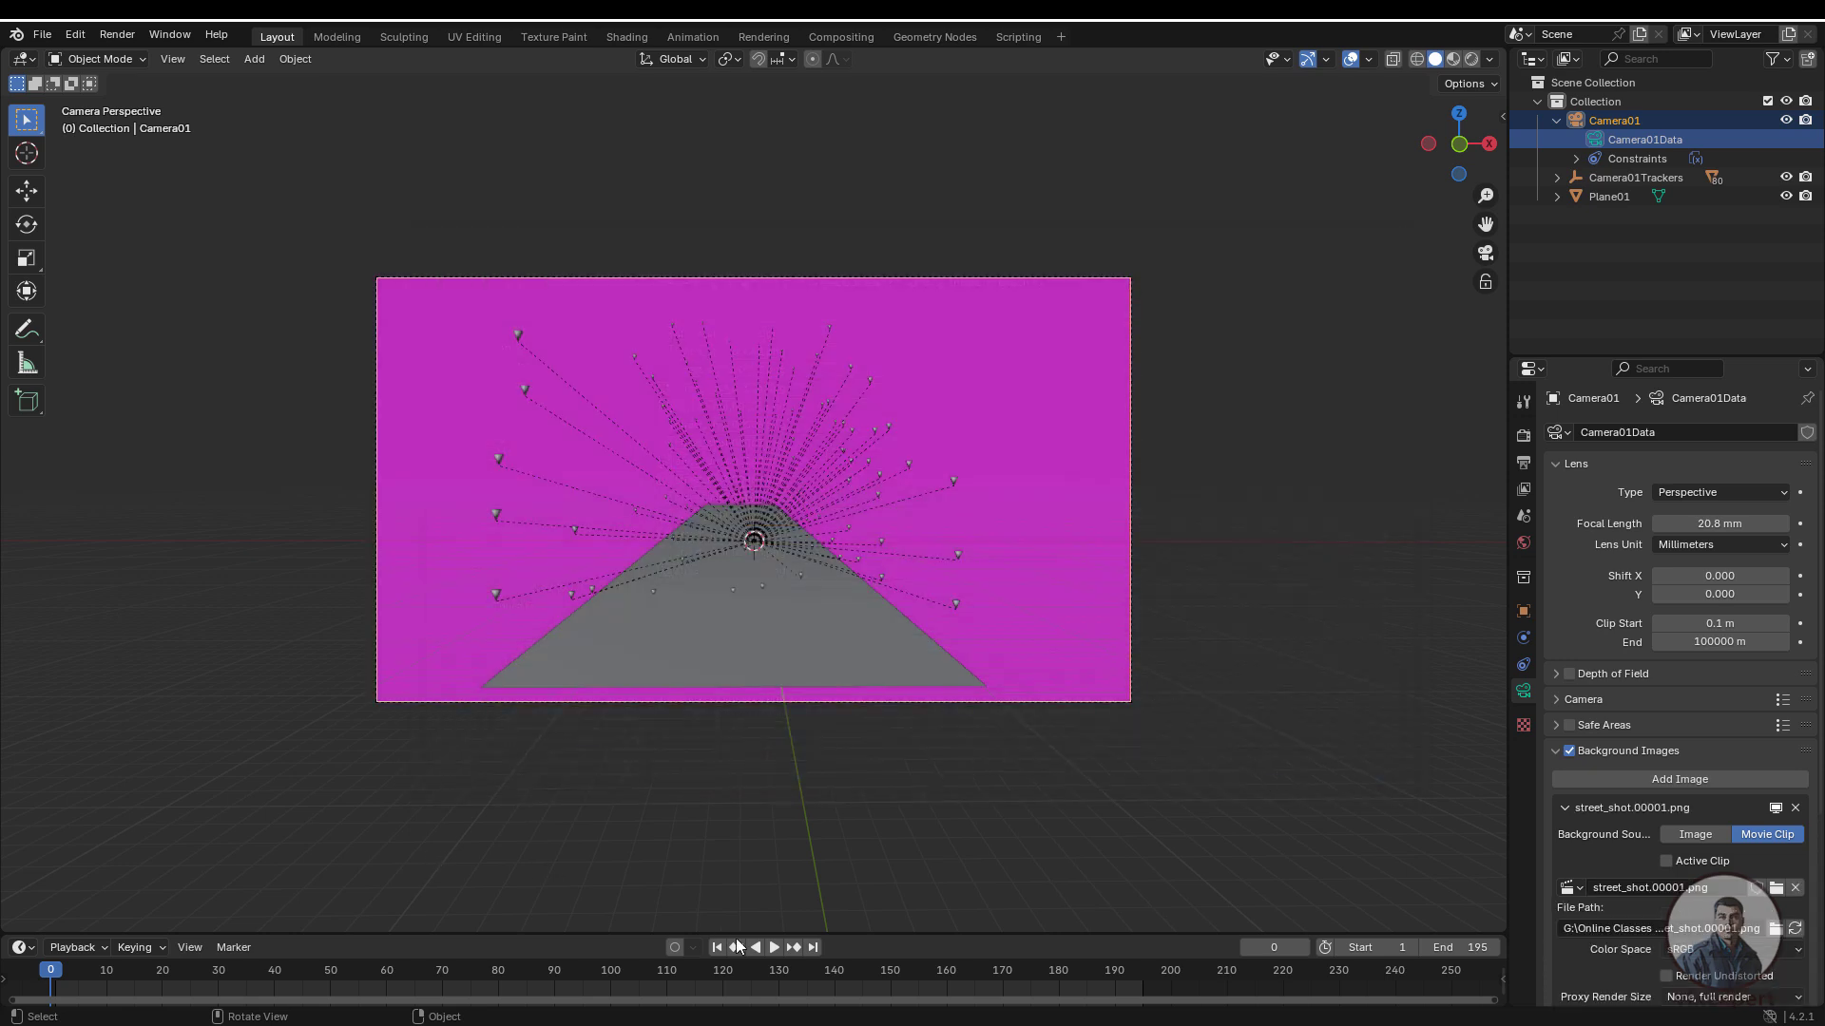
click(775, 947)
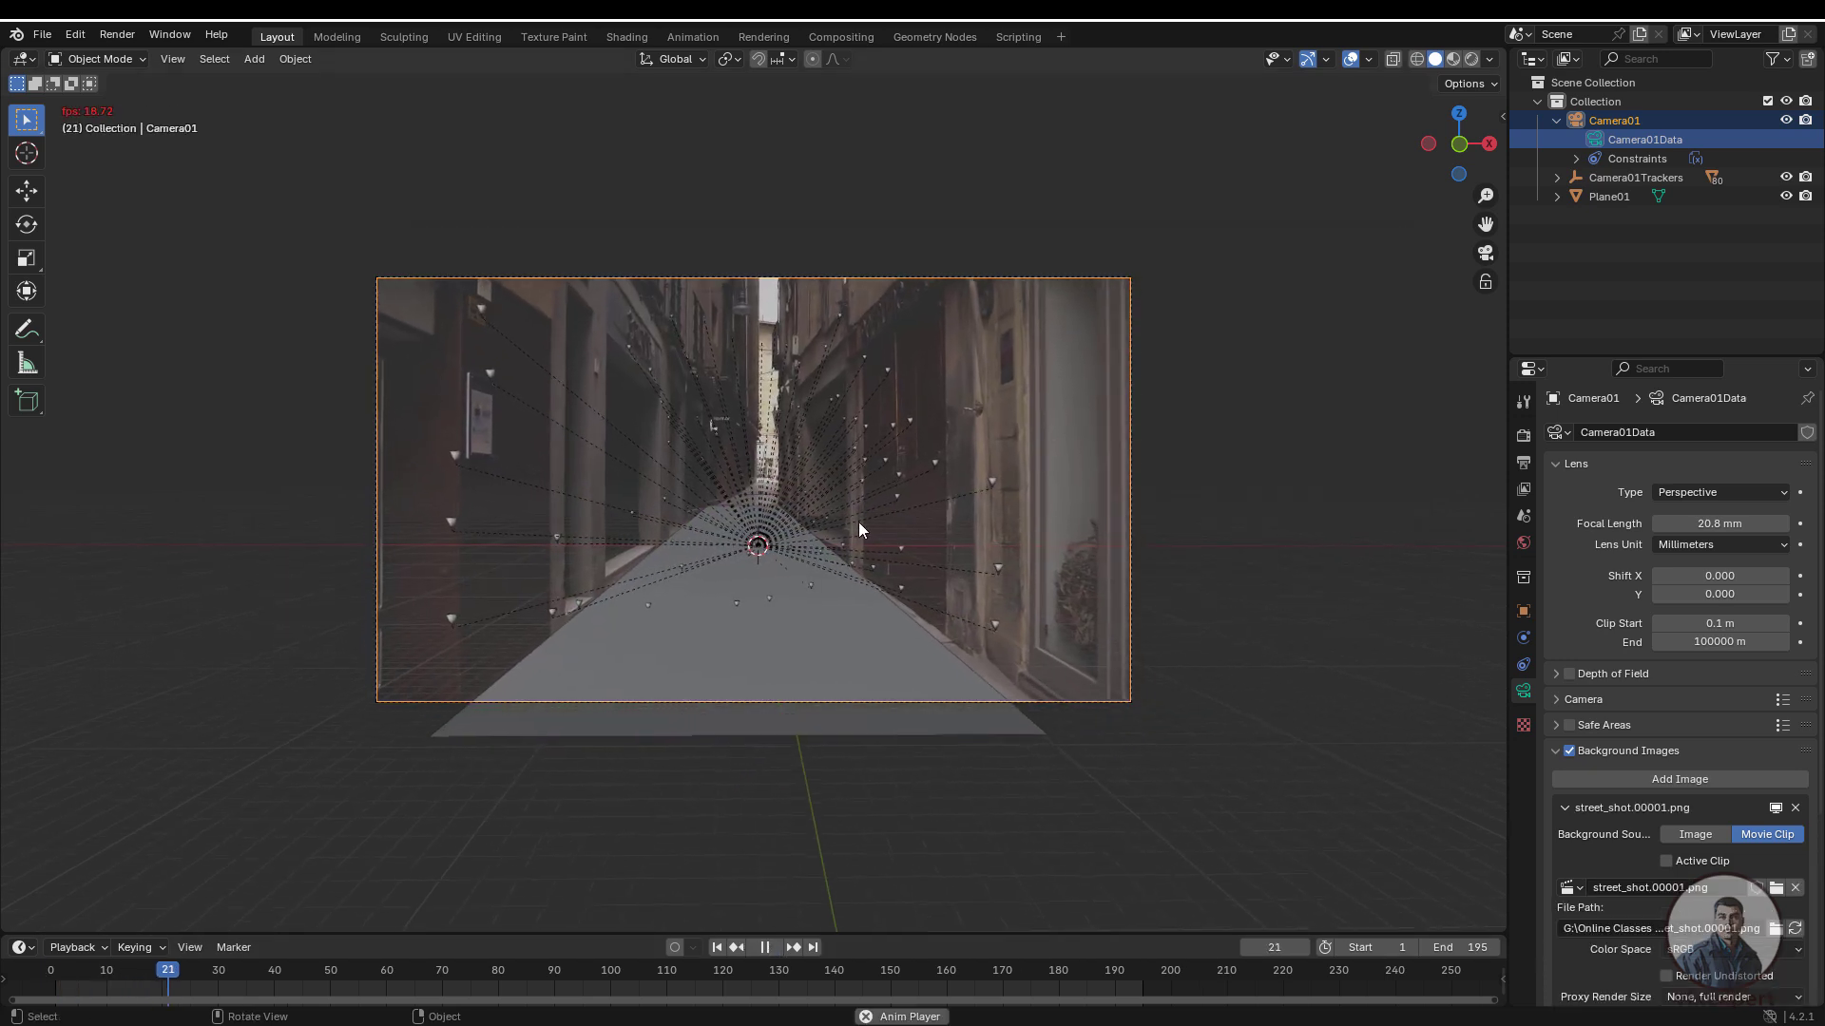
key(space)
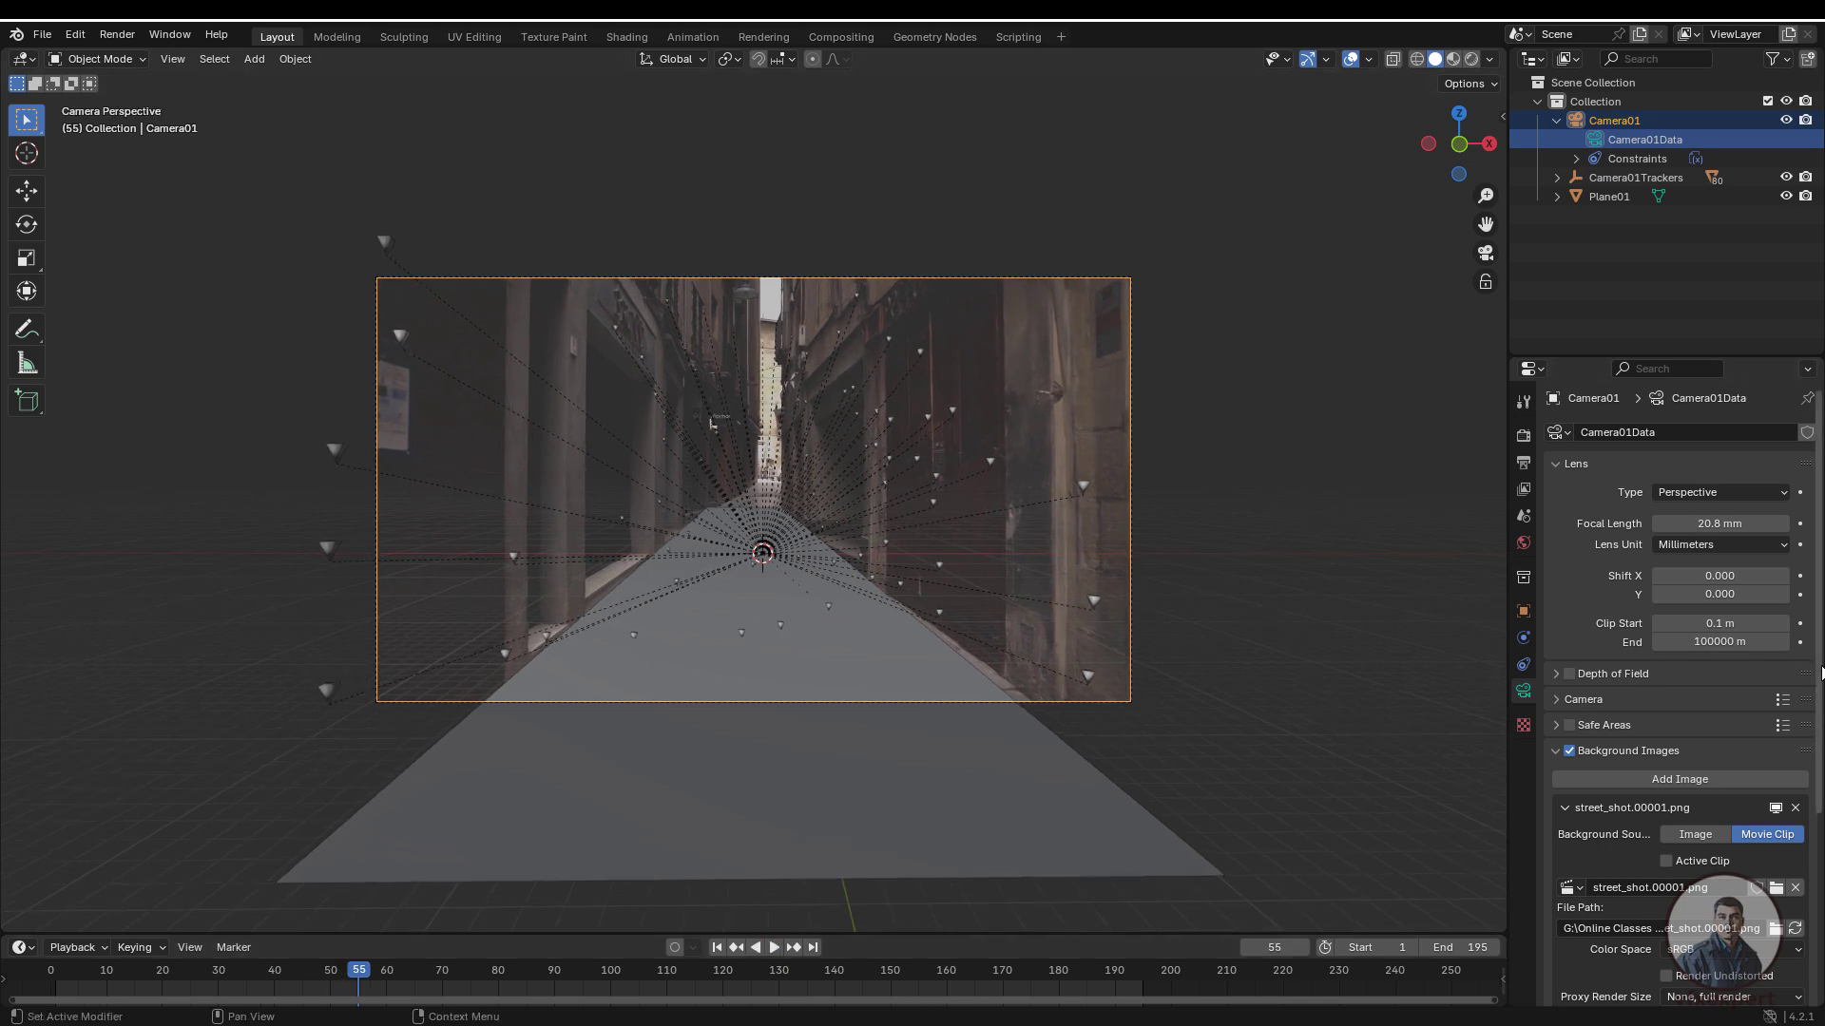
- Raise the opacity of the background clip and delete the floor plane Plane01
scroll(1702, 750, down, 6)
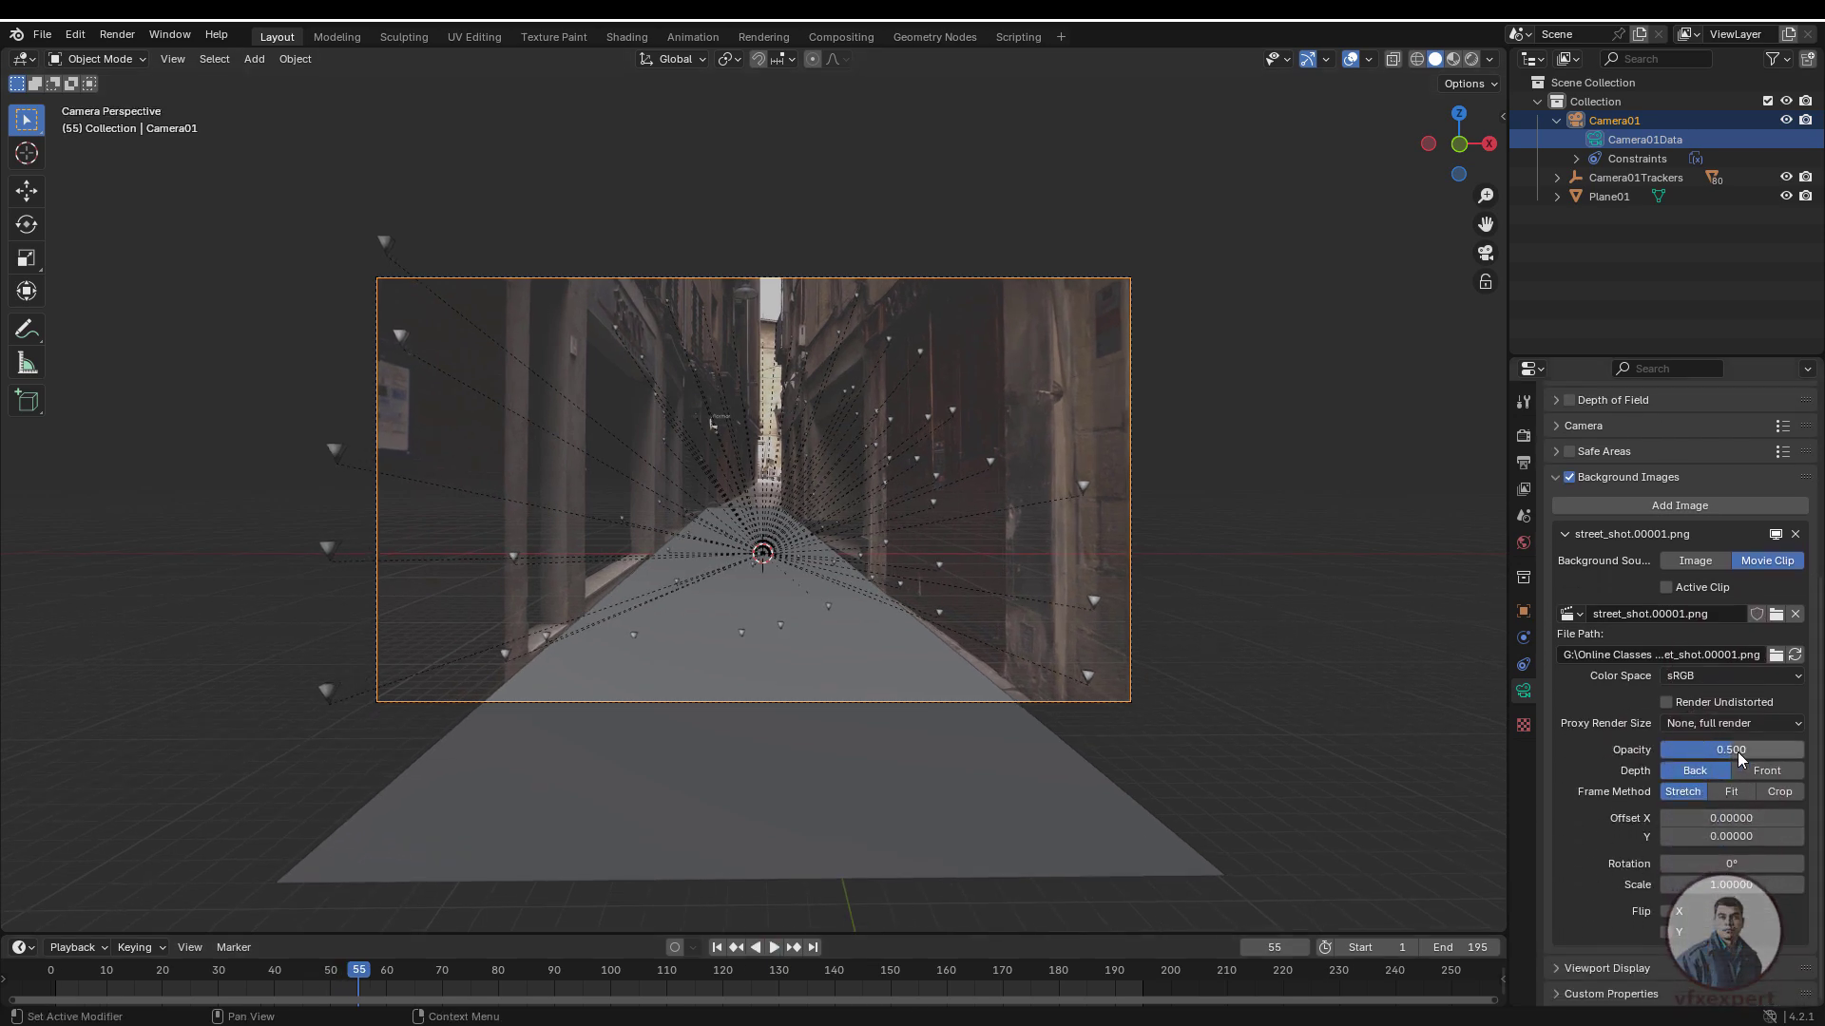
drag(1741, 758, 1796, 758)
click(1011, 771)
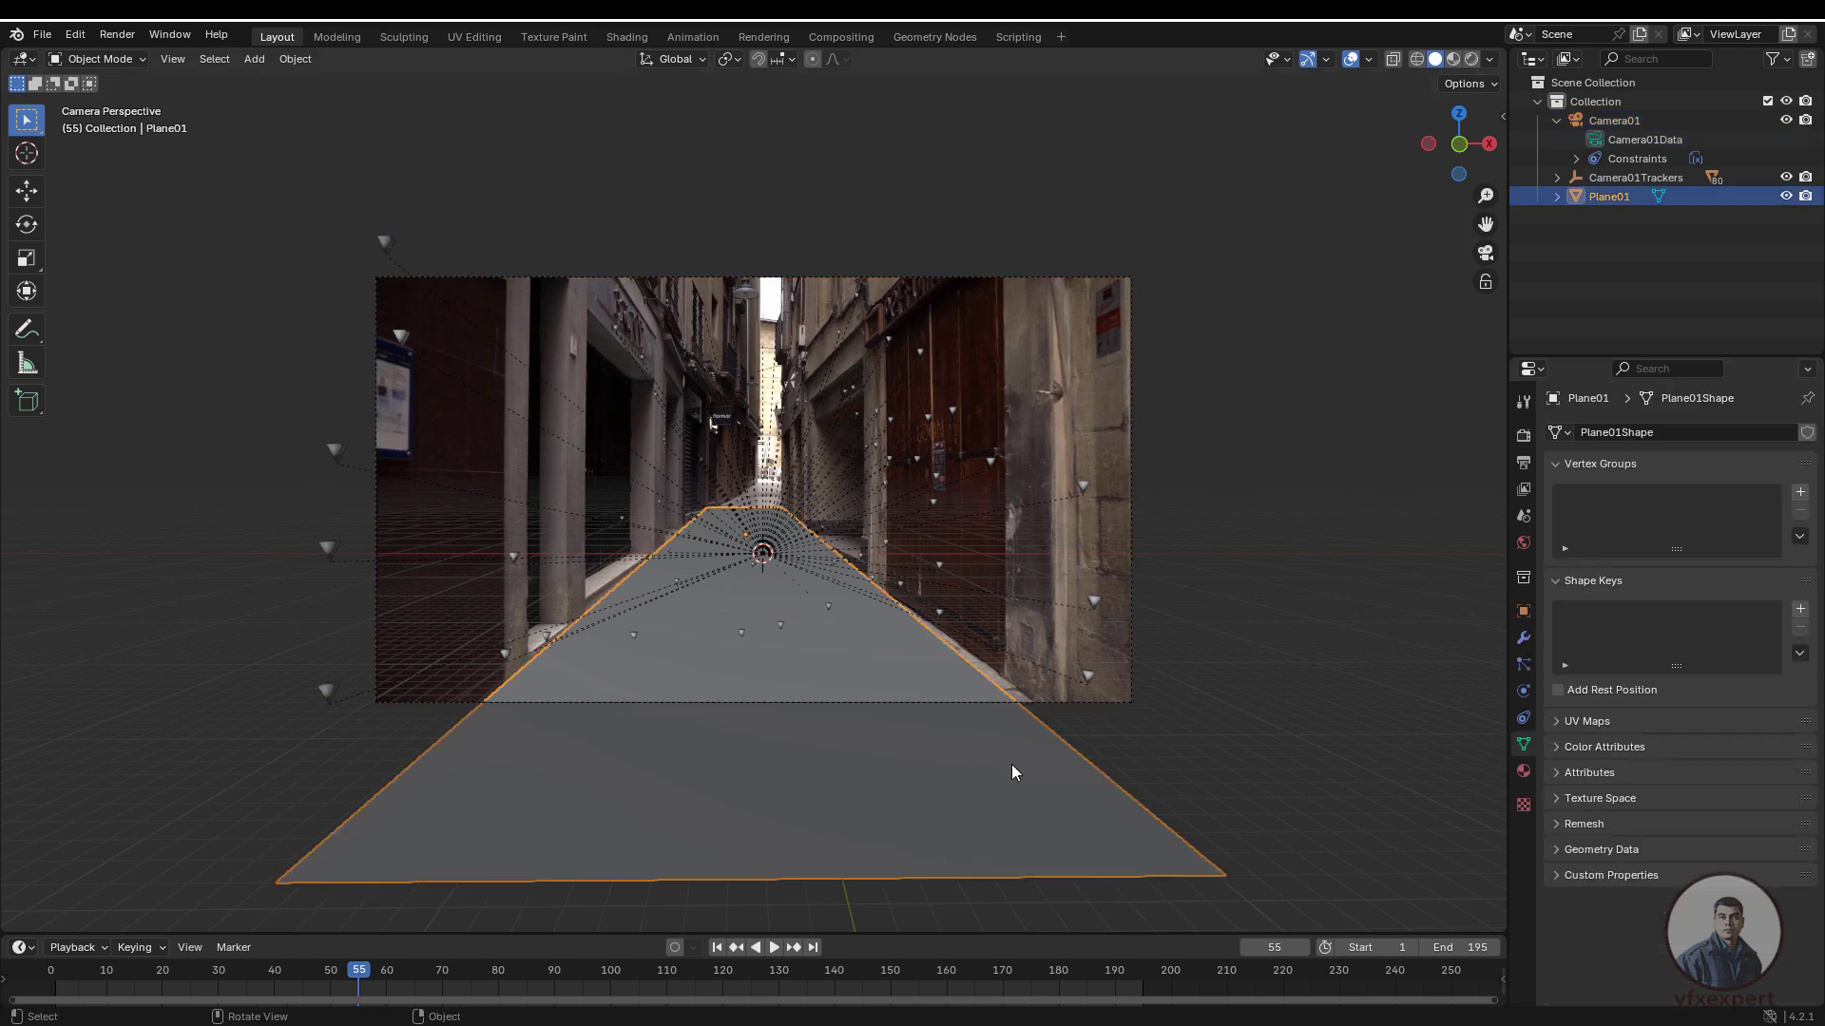
key(Delete)
- Hide the relationship lines between the trackers and their parent in the viewport overlays
scroll(1106, 482, up, 4)
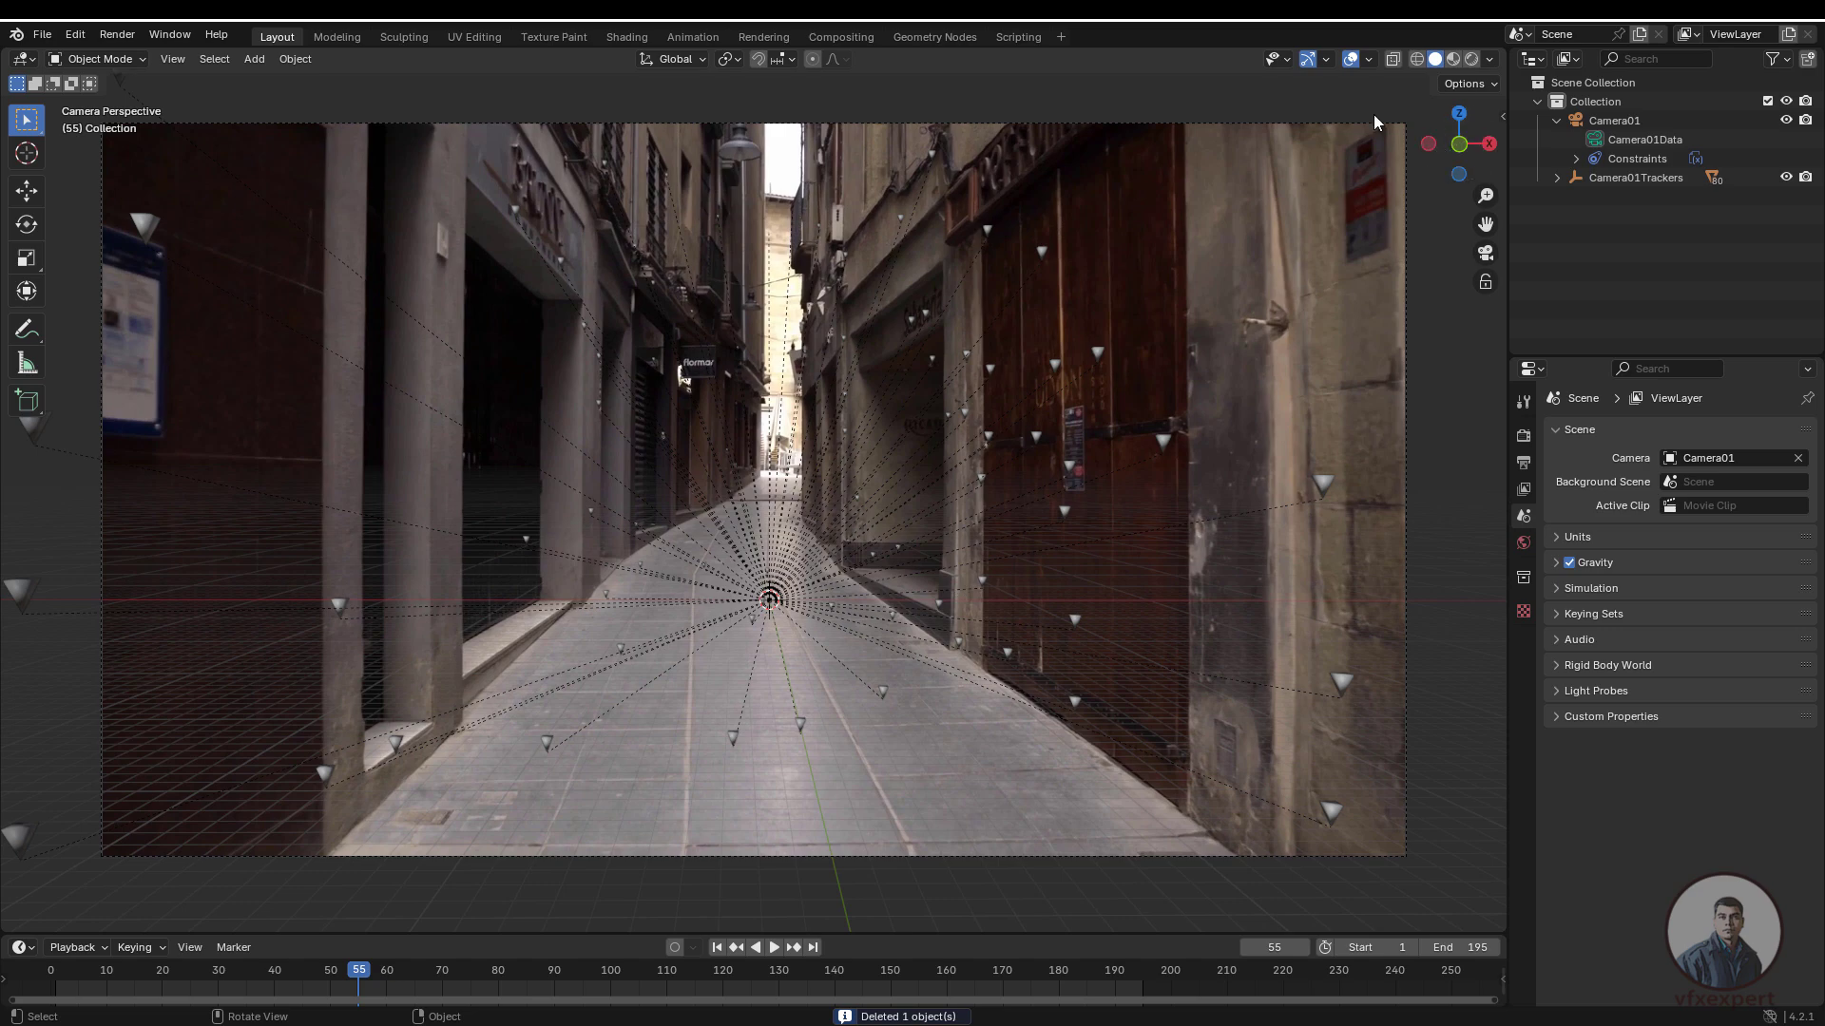
click(1368, 59)
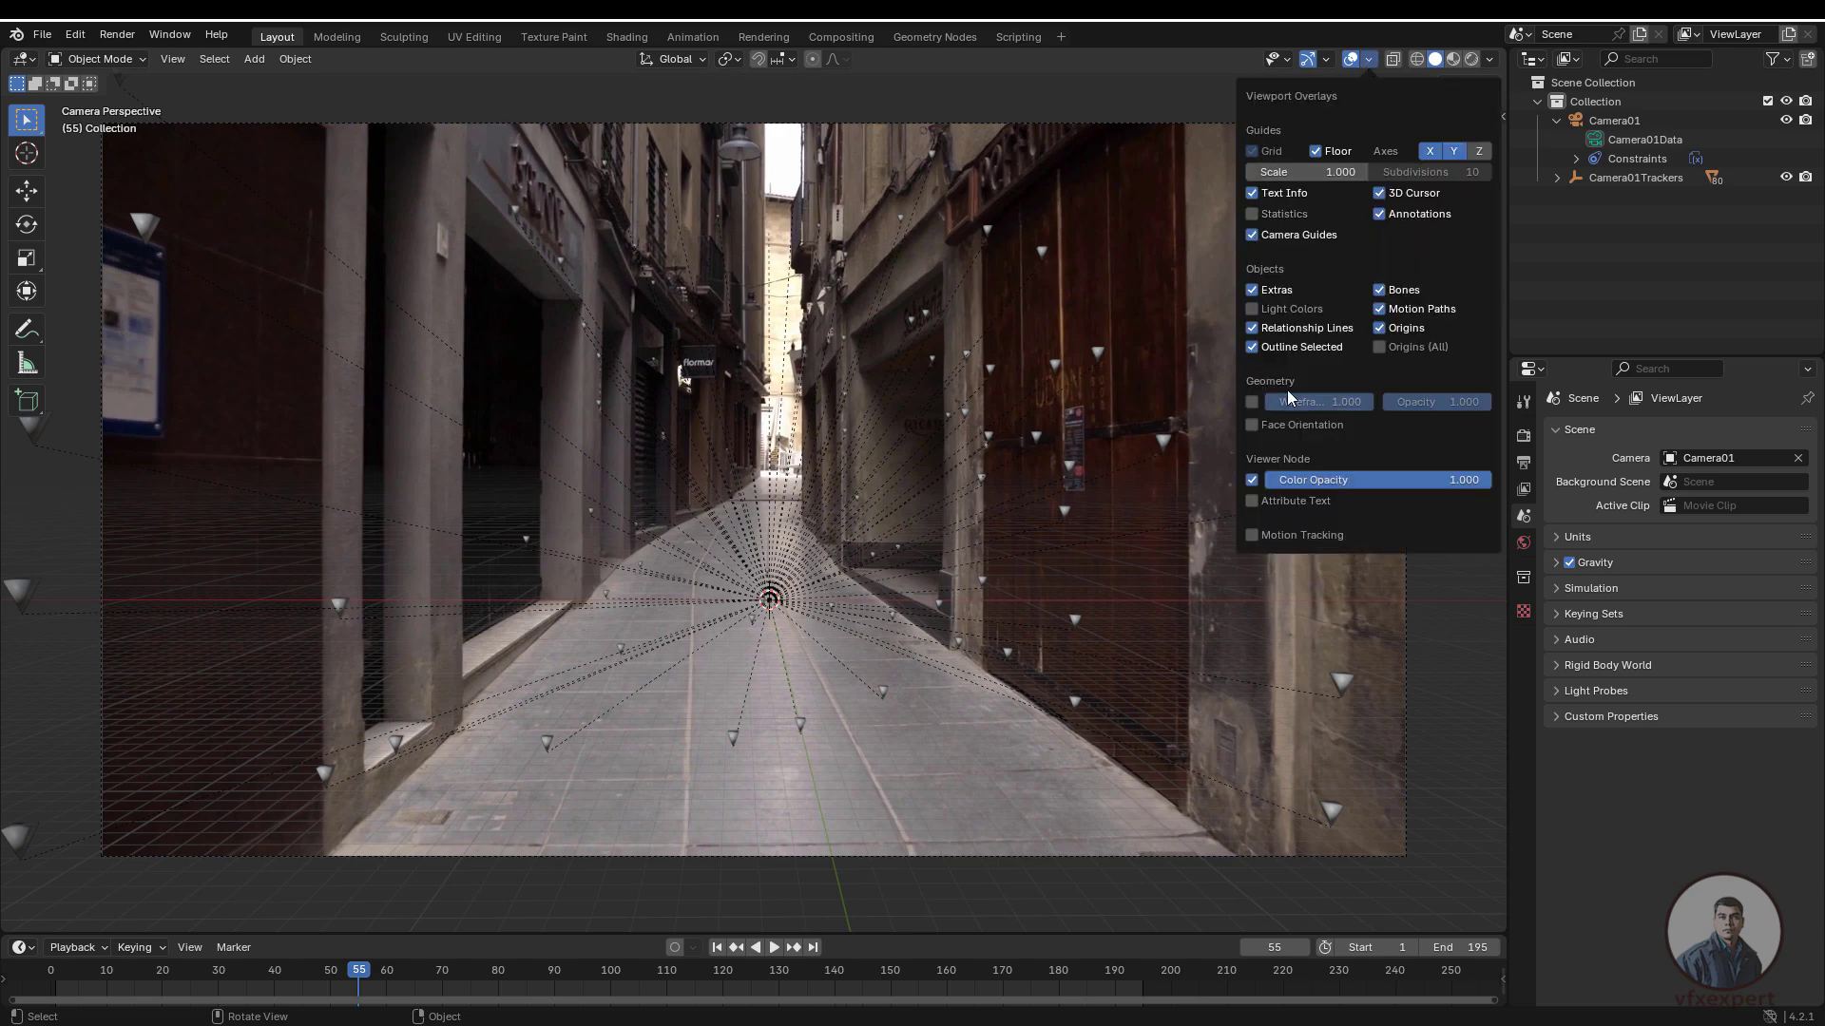
click(1278, 328)
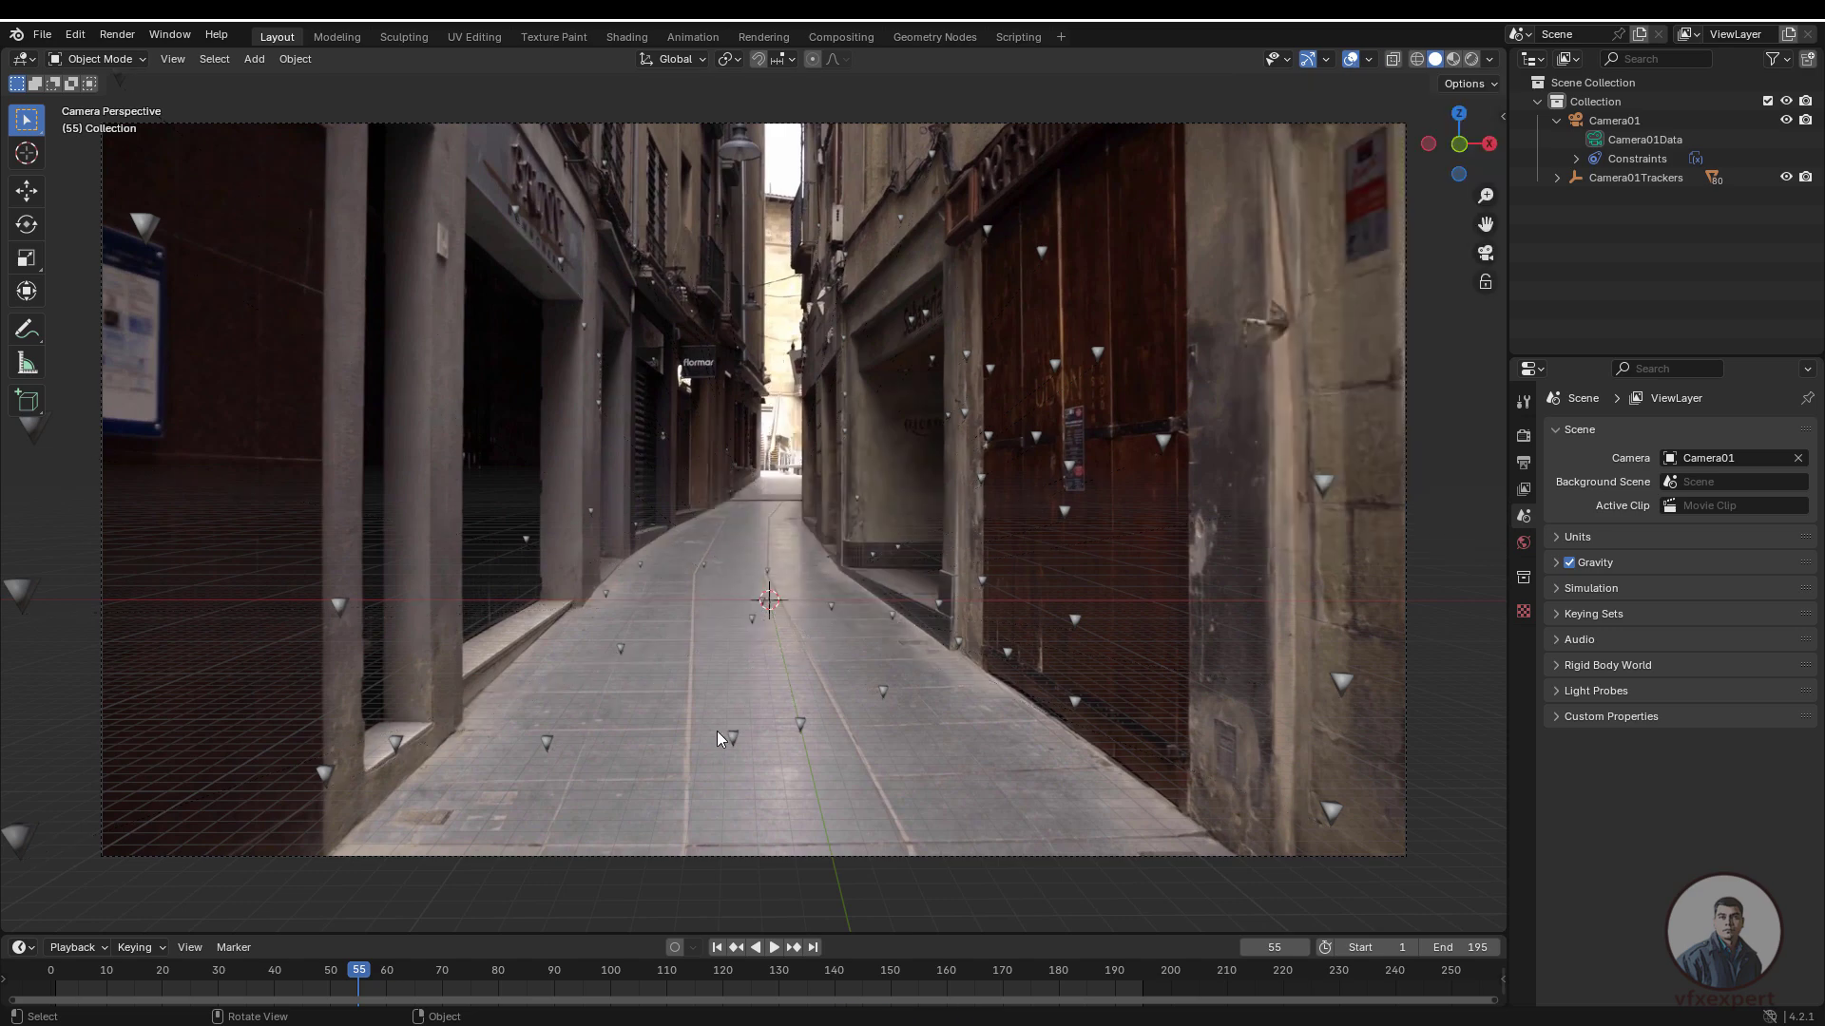
- Scrub and play the shot around frames 30 to 64 to check how well the trackers follow the footage
scroll(717, 731, up, 1)
click(226, 963)
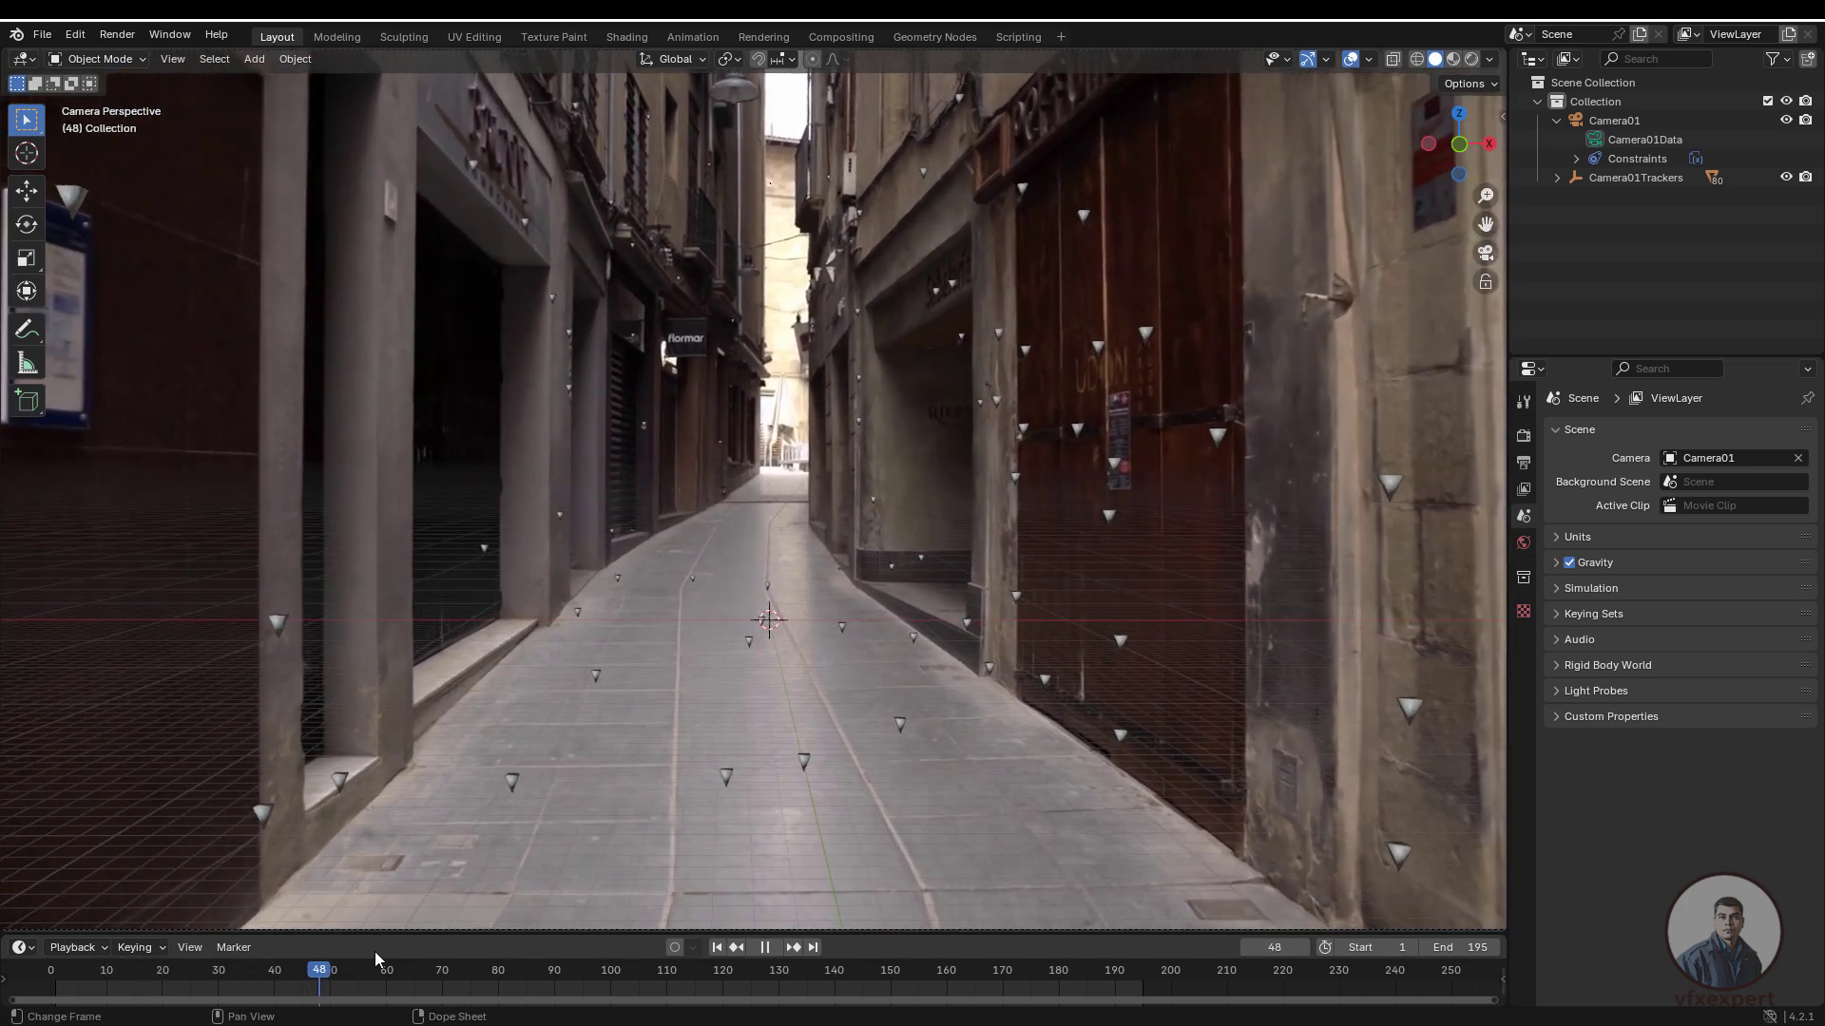
mouse_move(375, 951)
mouse_down()
mouse_move(419, 950)
mouse_move(369, 952)
mouse_up()
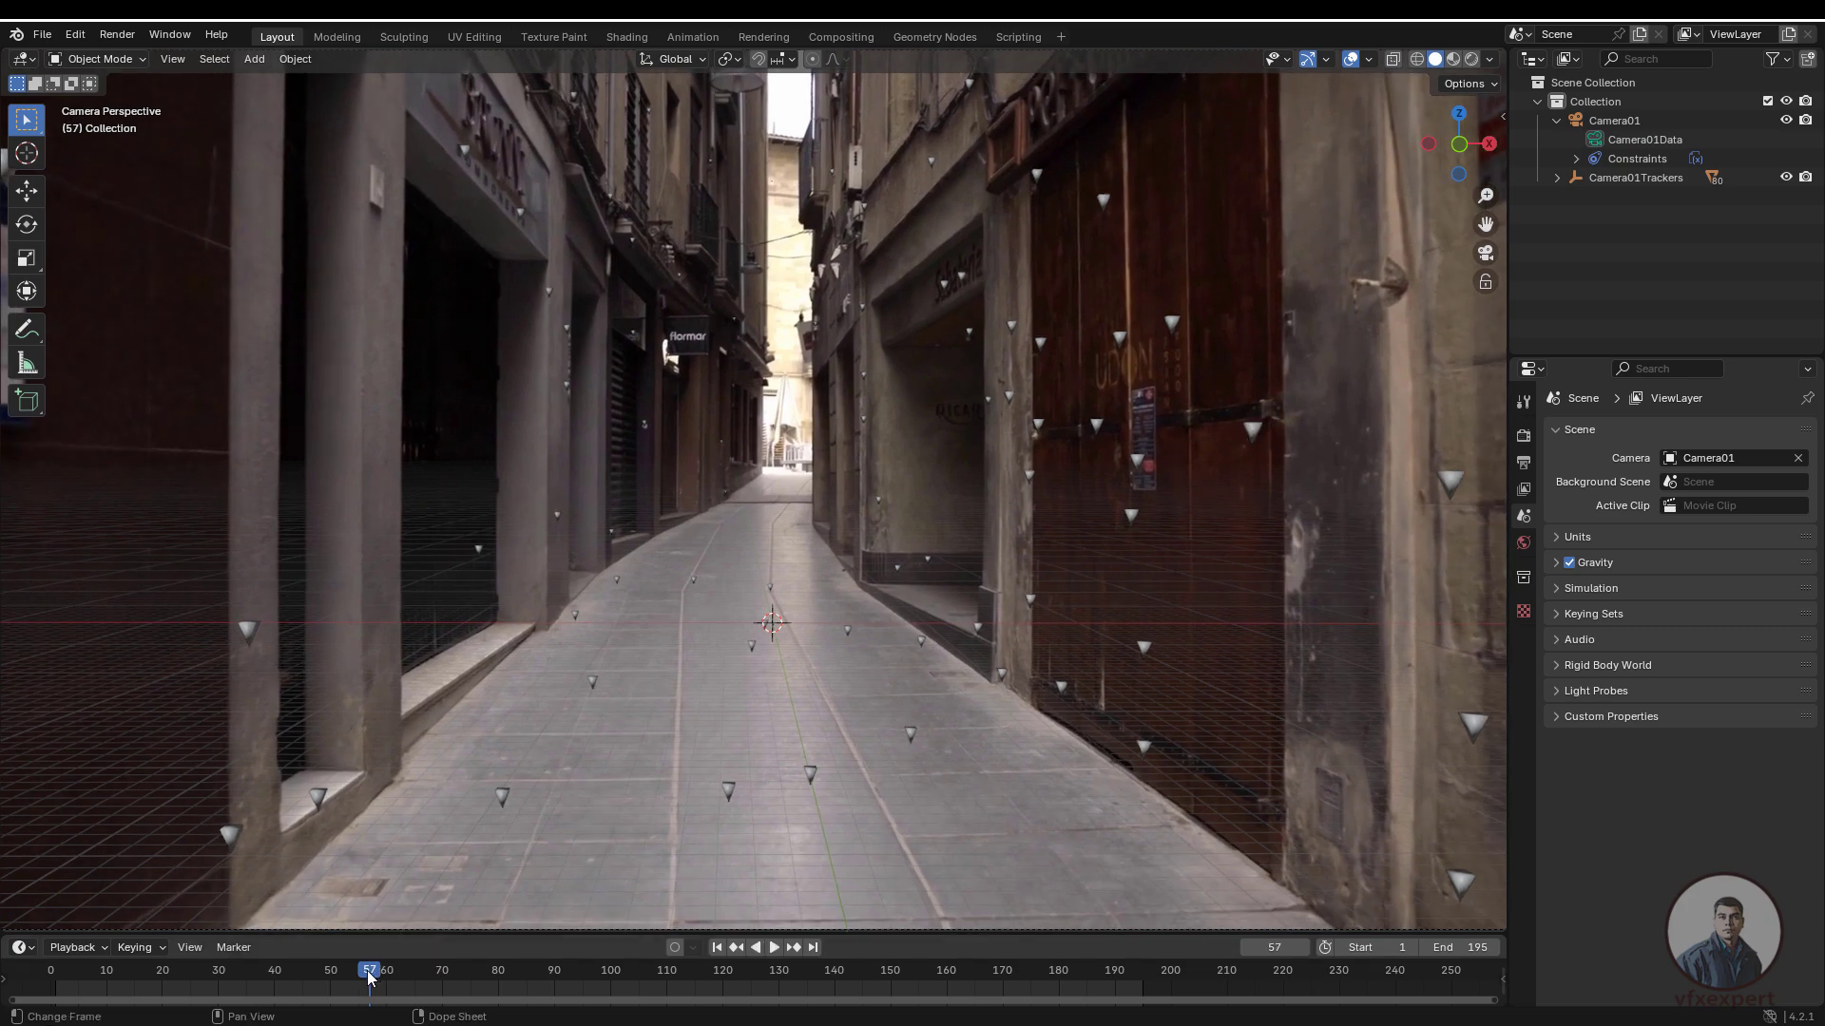
key(space)
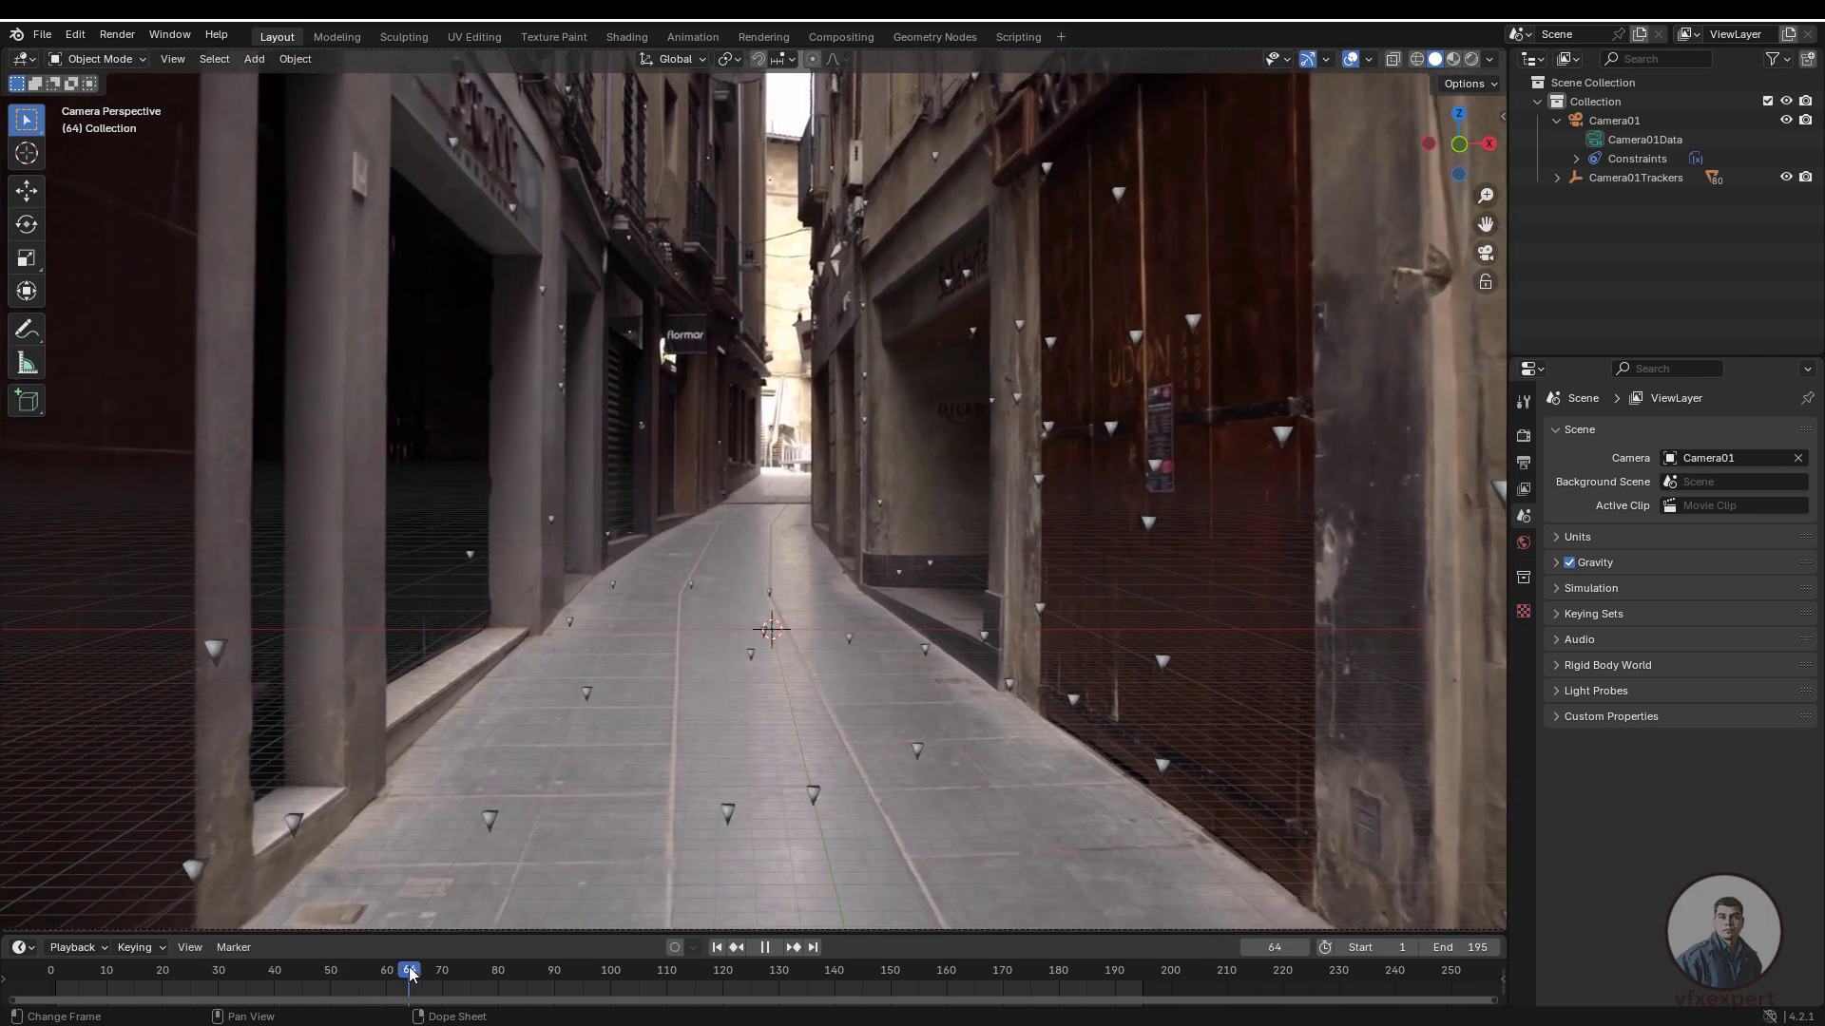
drag(411, 974, 367, 976)
key(space)
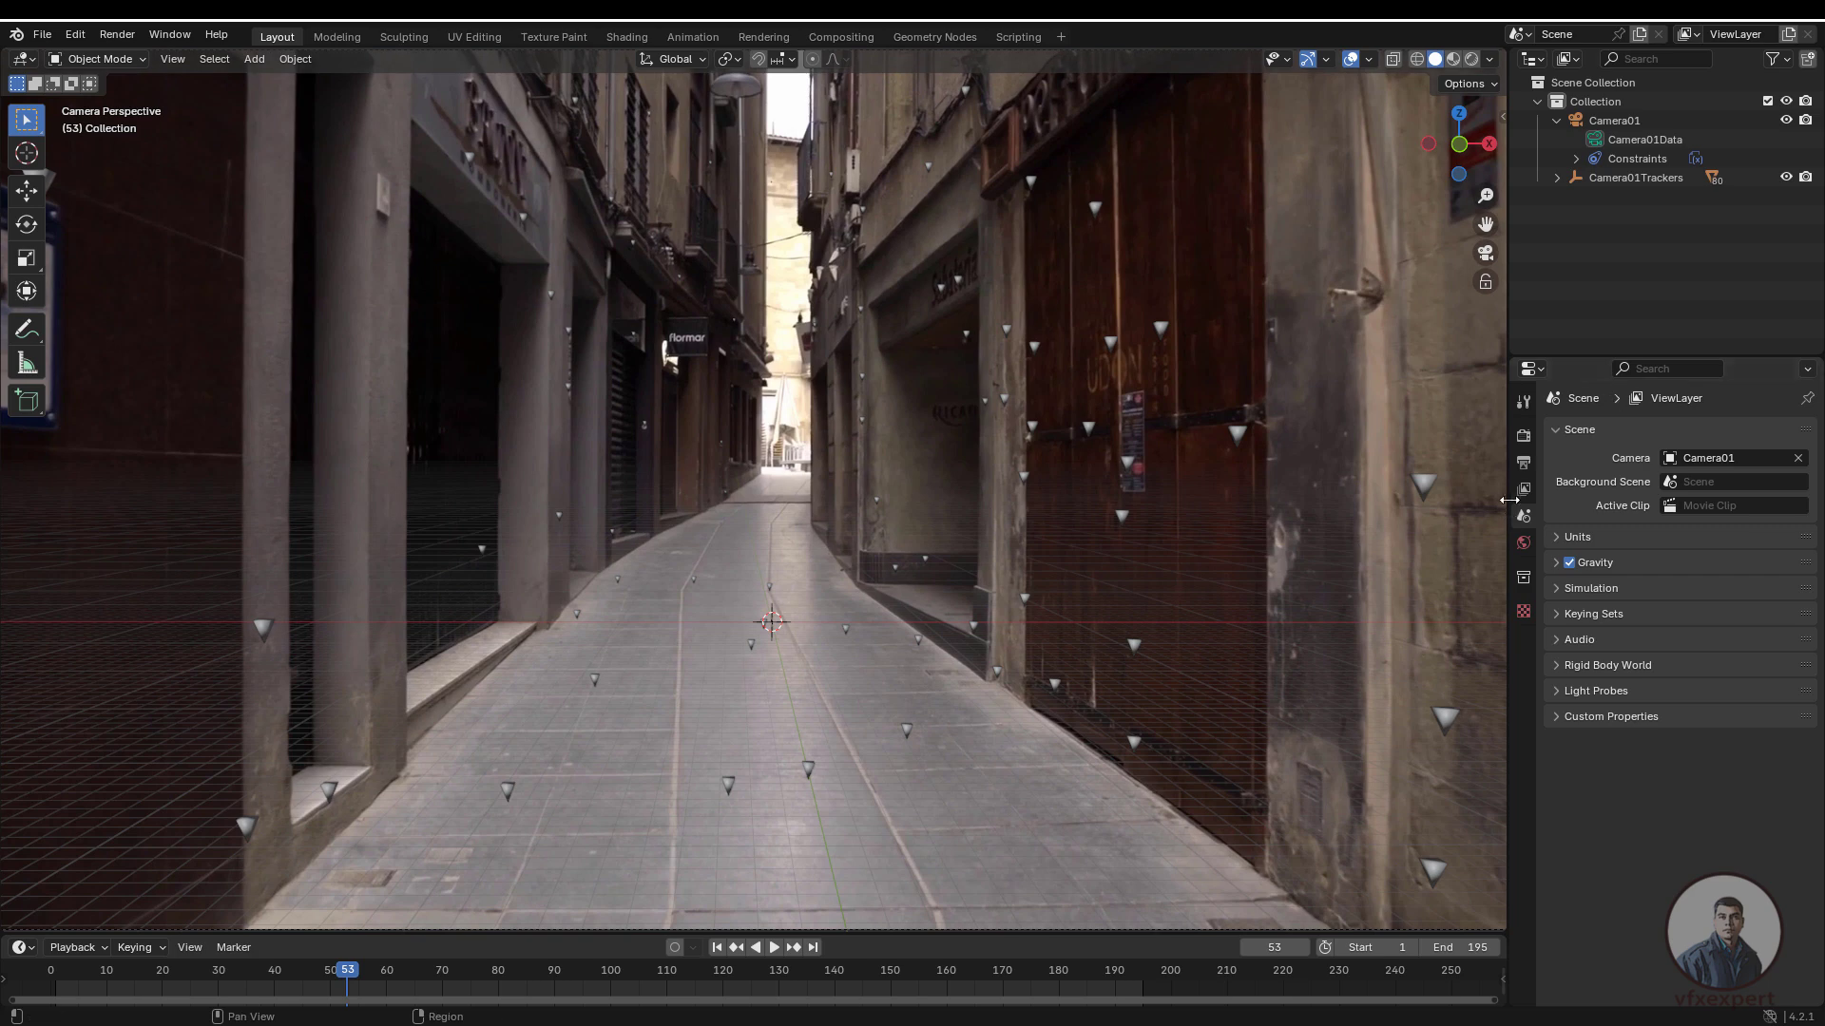
- Set the scene's output frame rate to 25 fps
click(1524, 463)
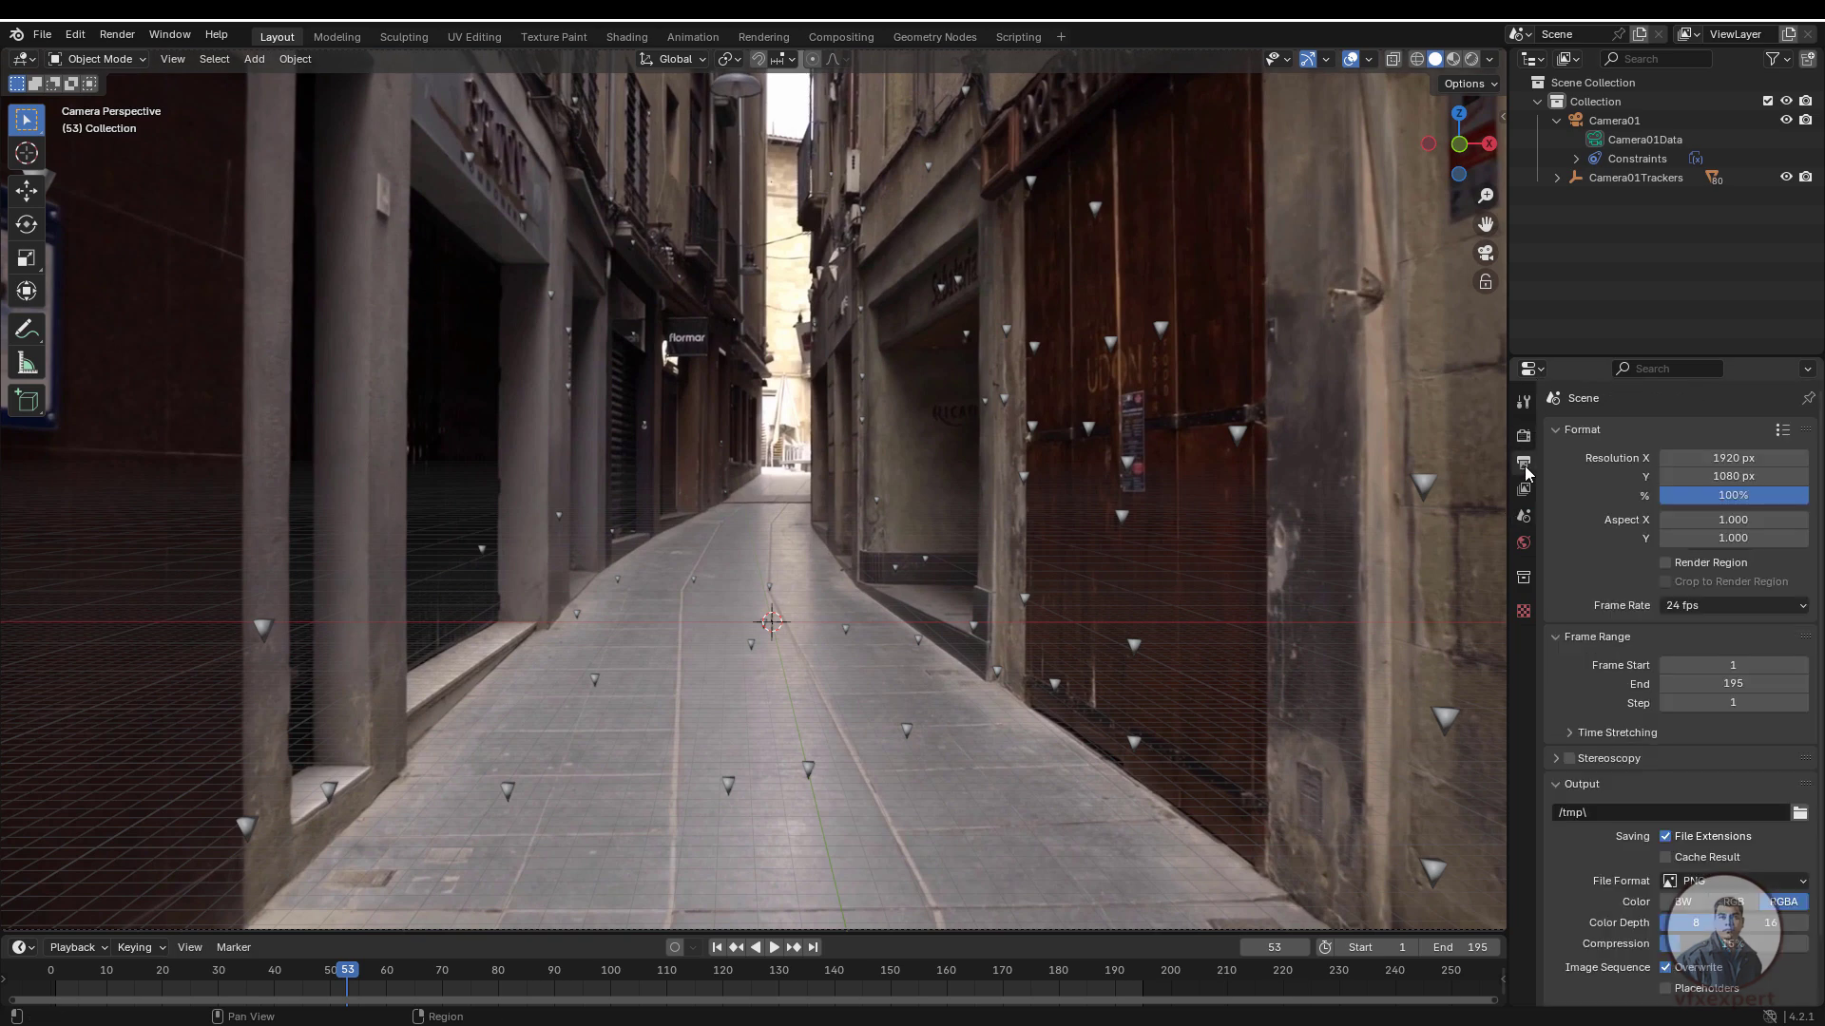
click(1702, 606)
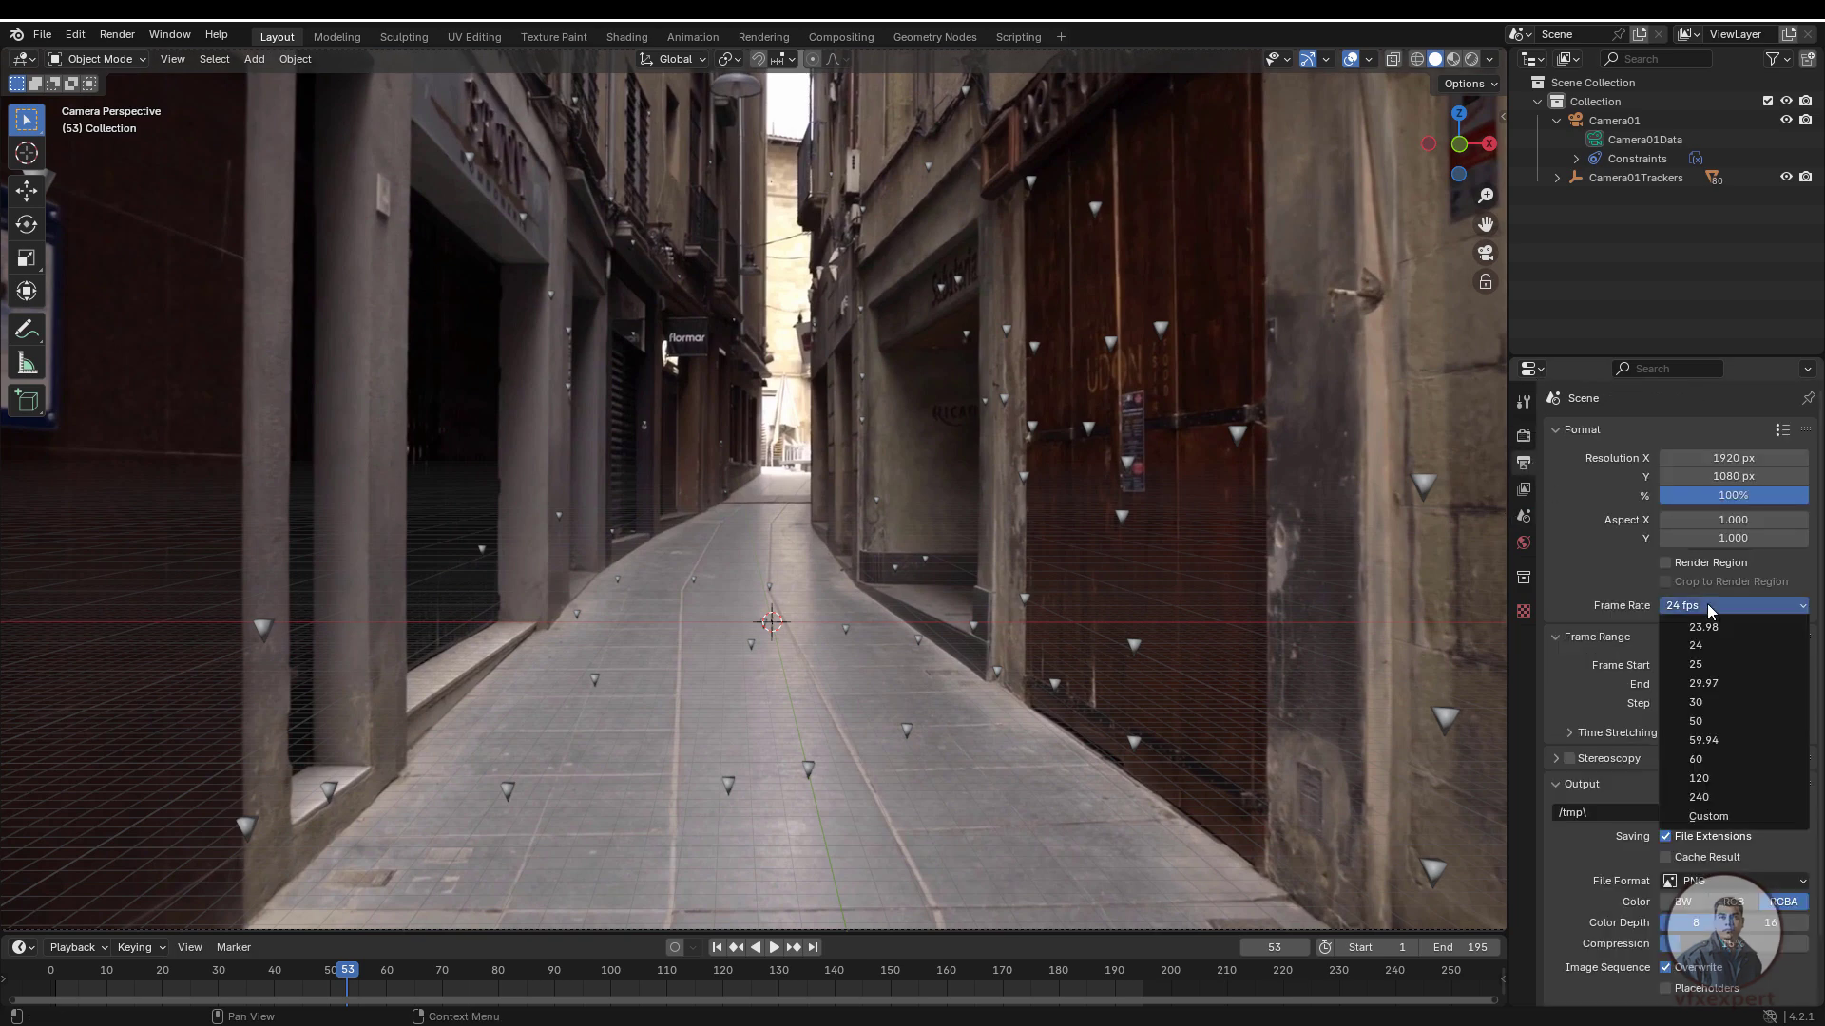
click(1699, 665)
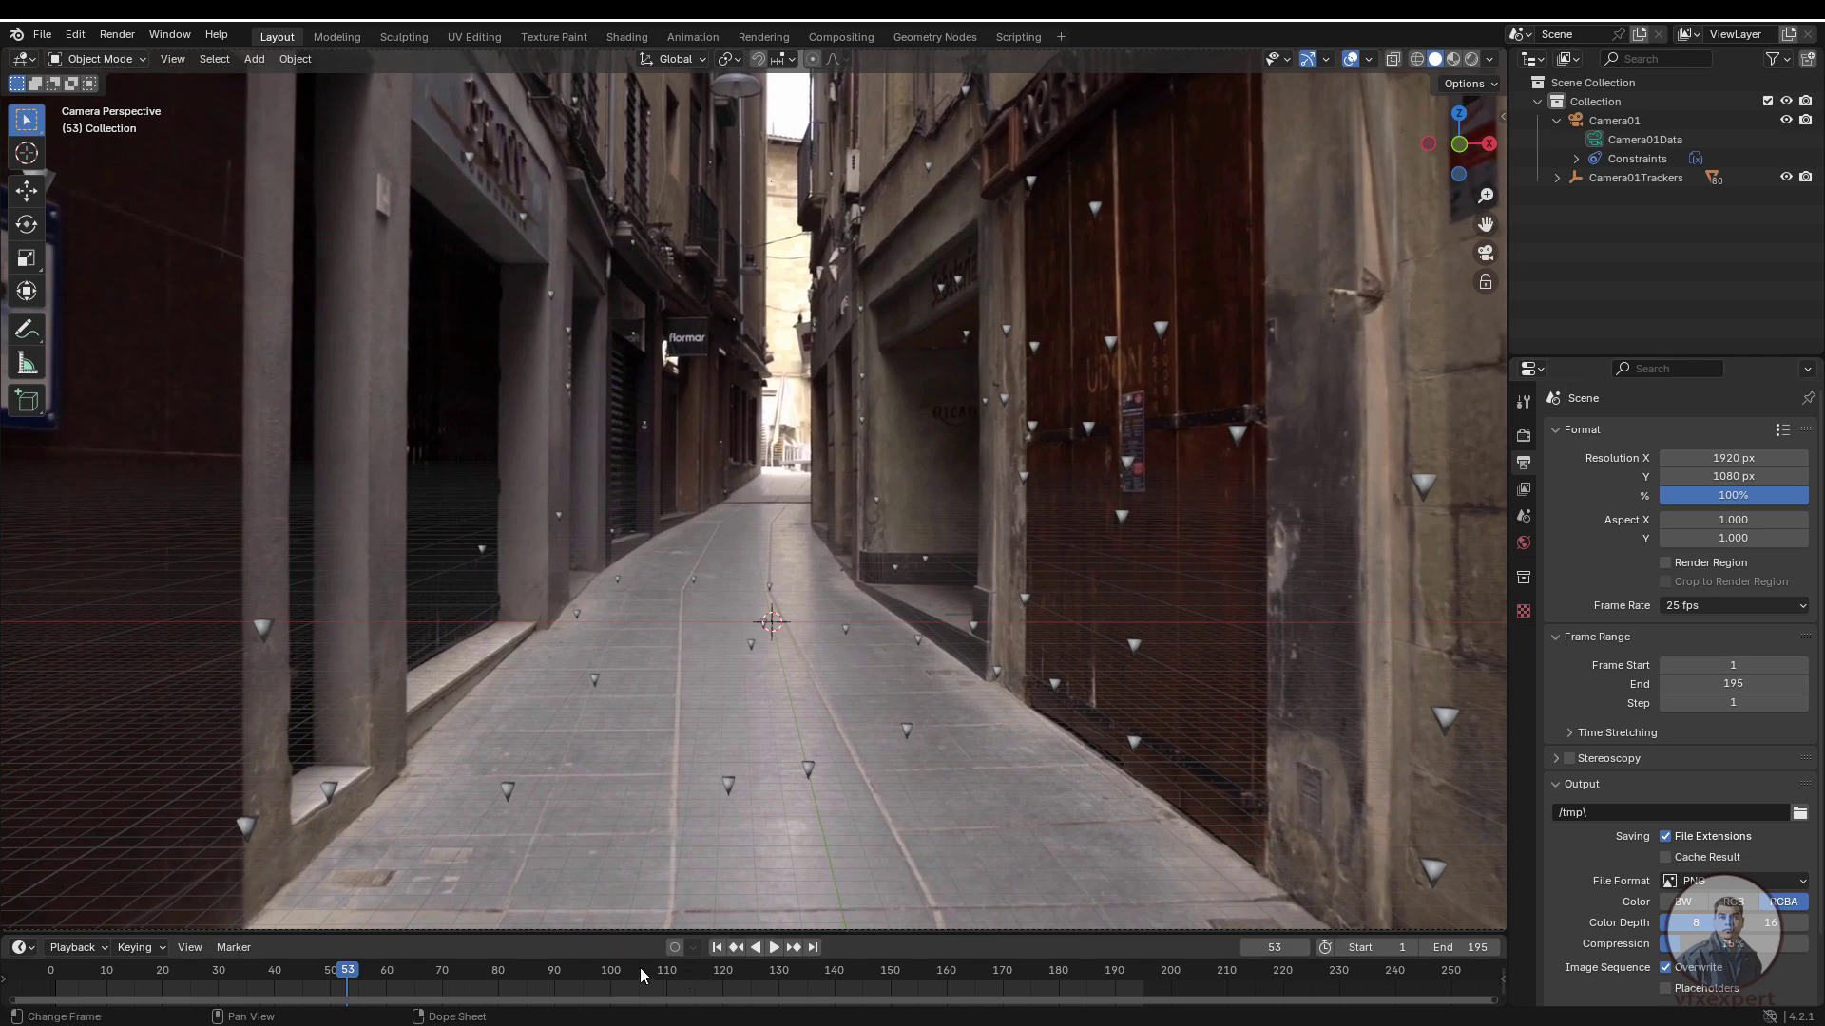
- Replay the shot from frame 1 and scrub through it to check that the trackers stay locked to the street
click(718, 947)
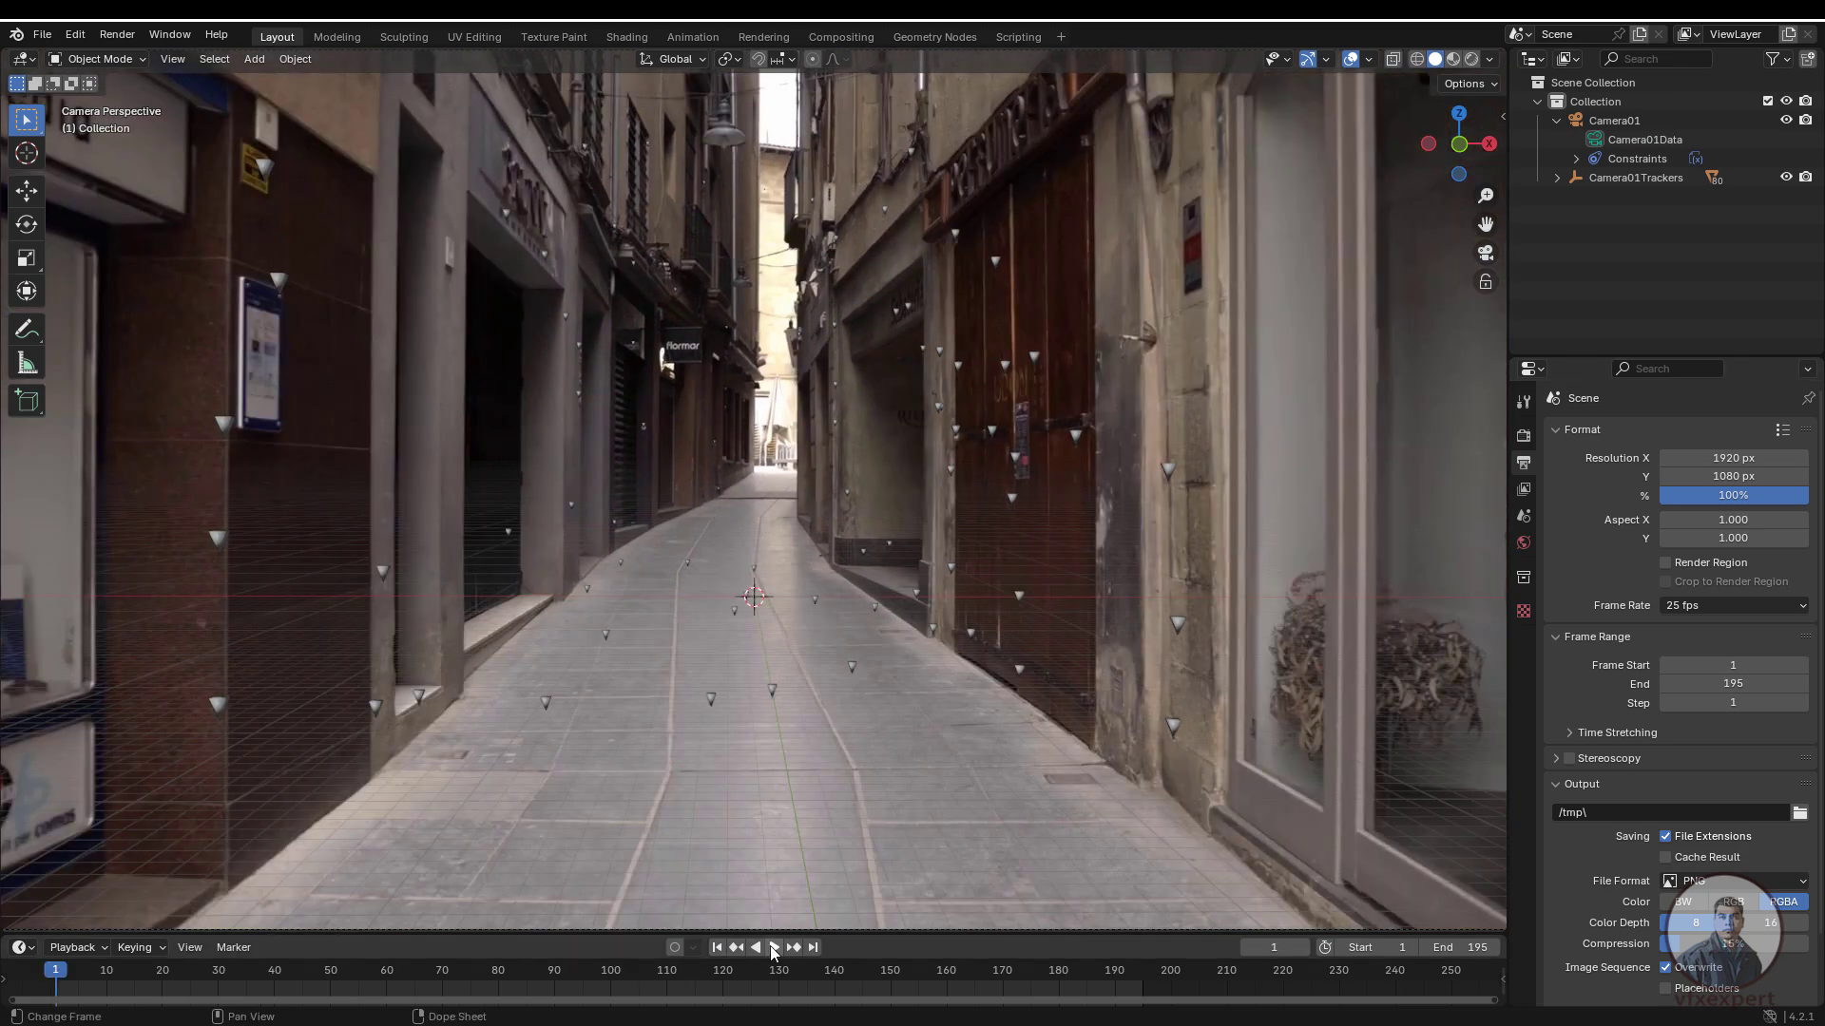
click(773, 949)
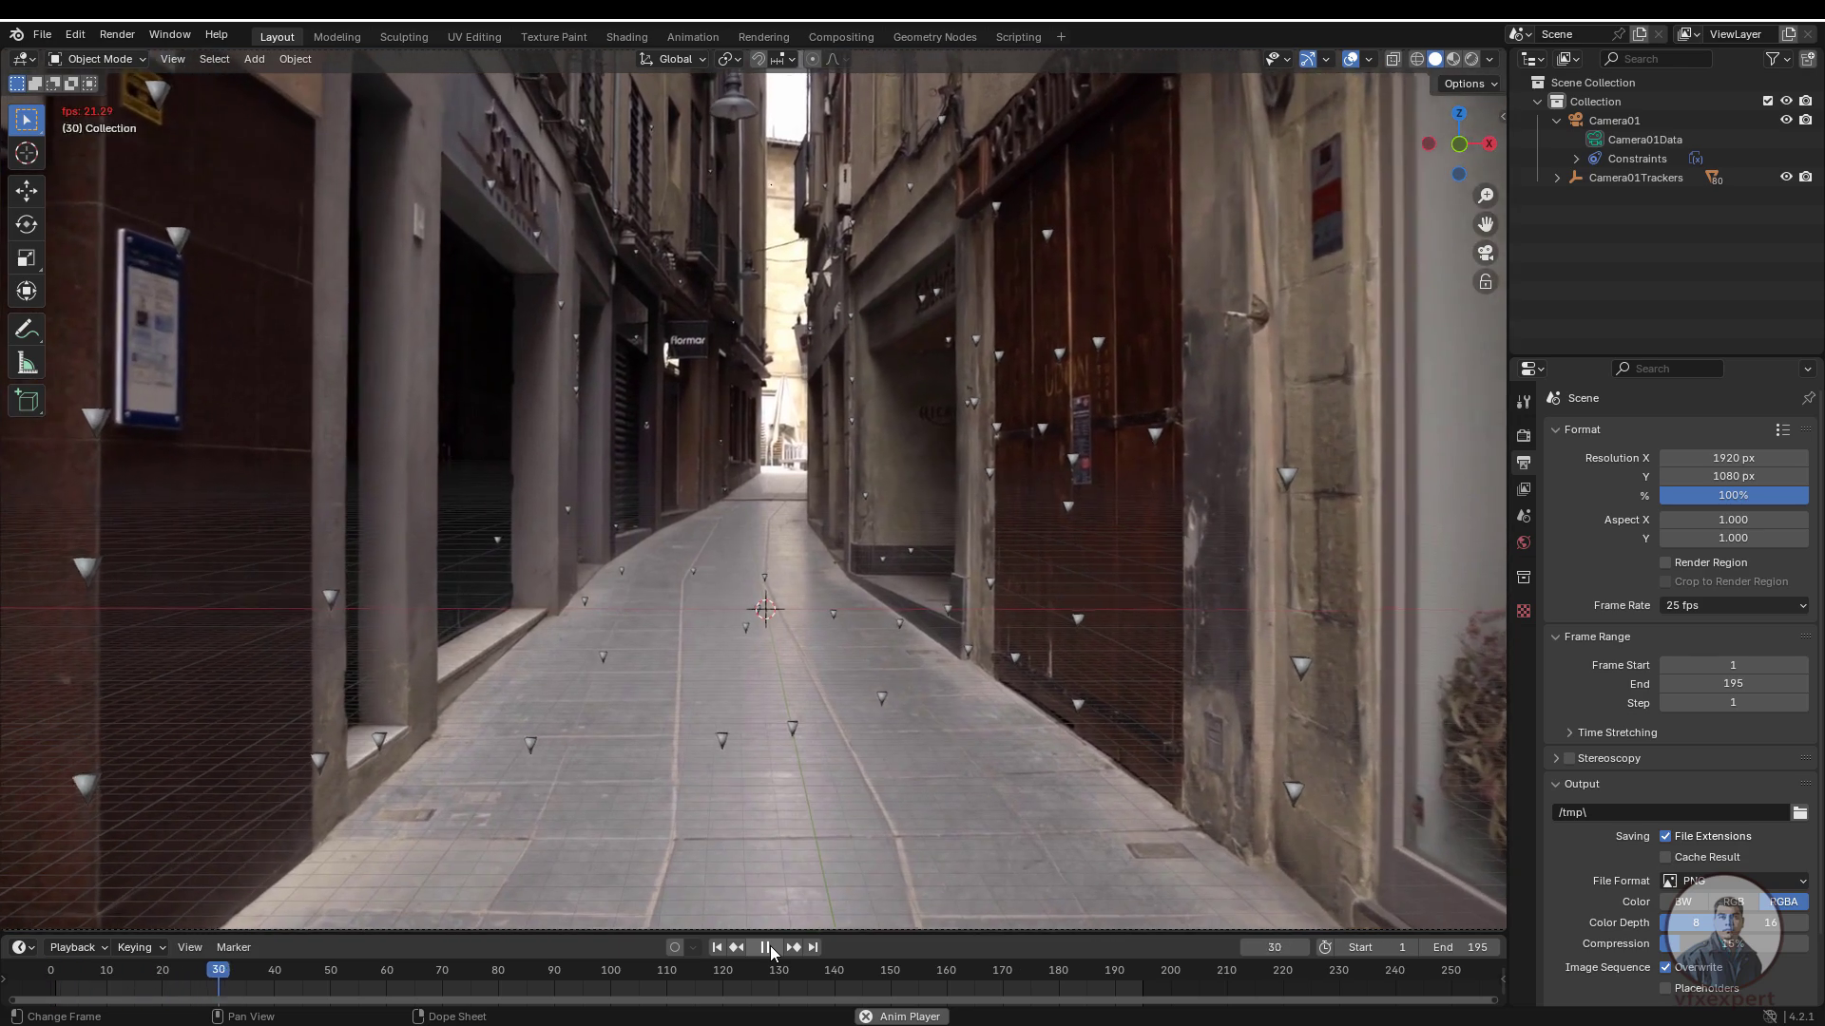
key(space)
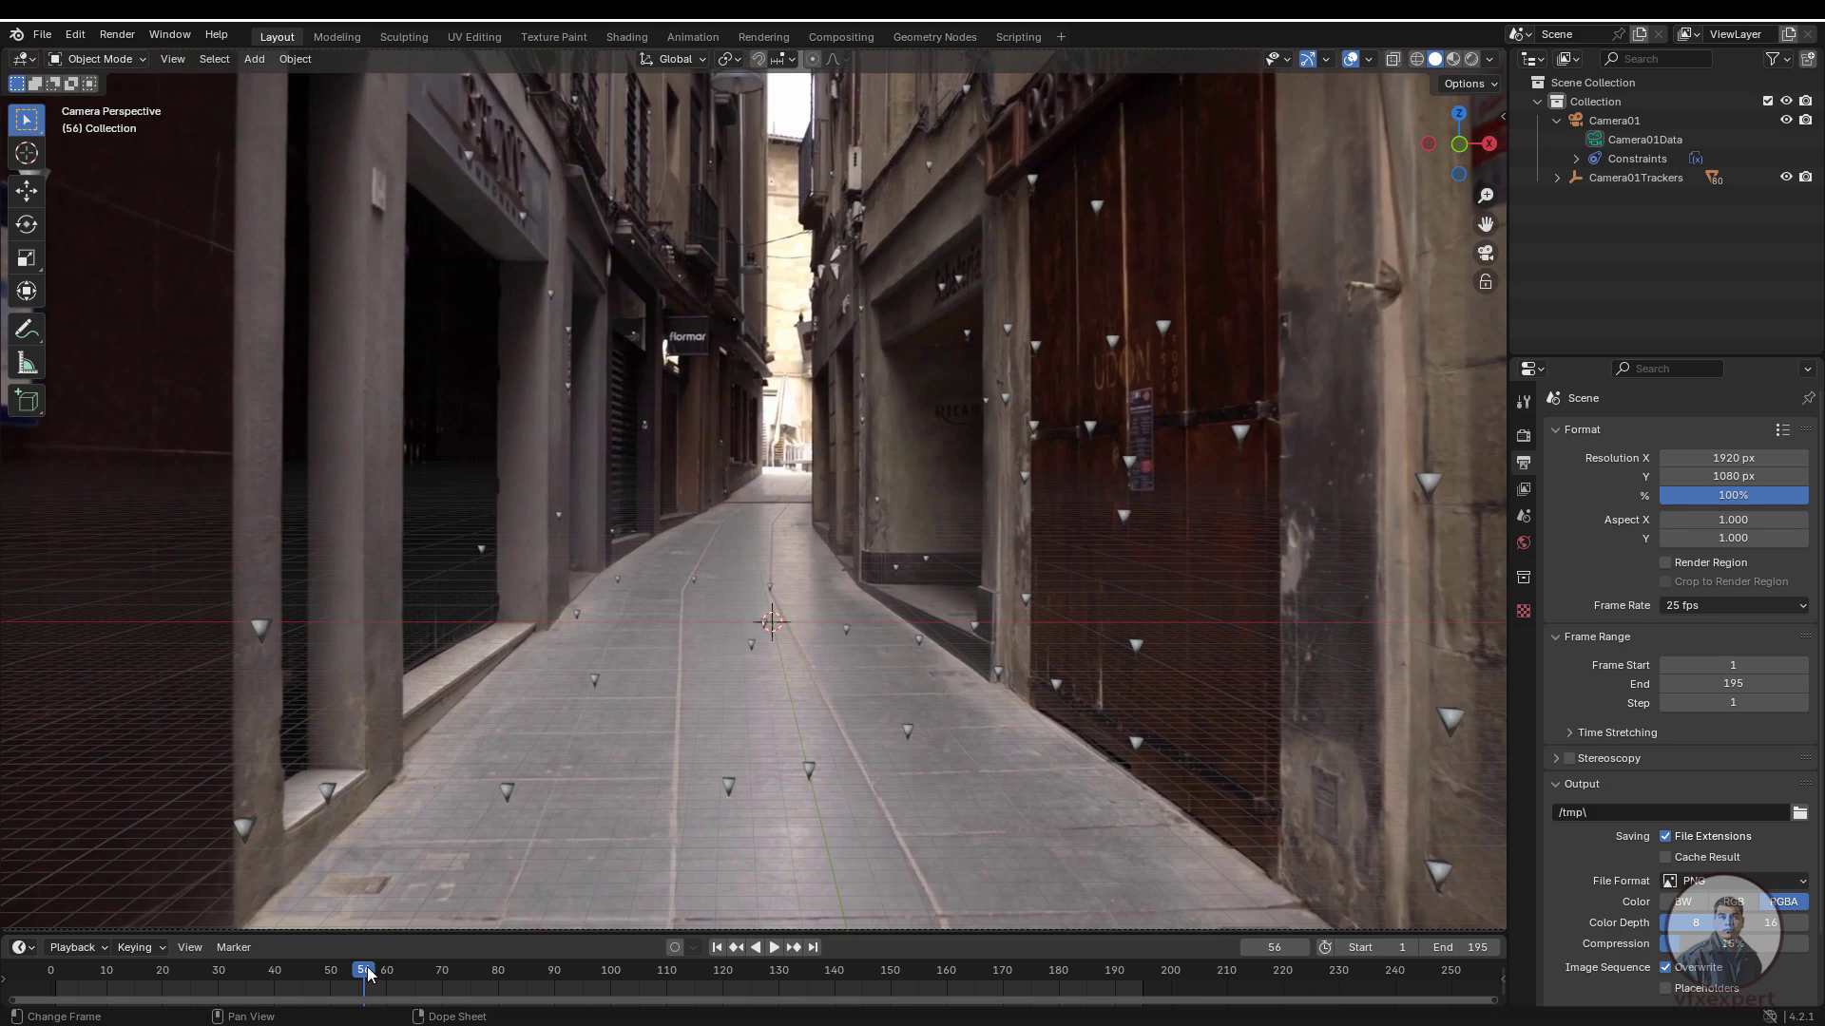
key(space)
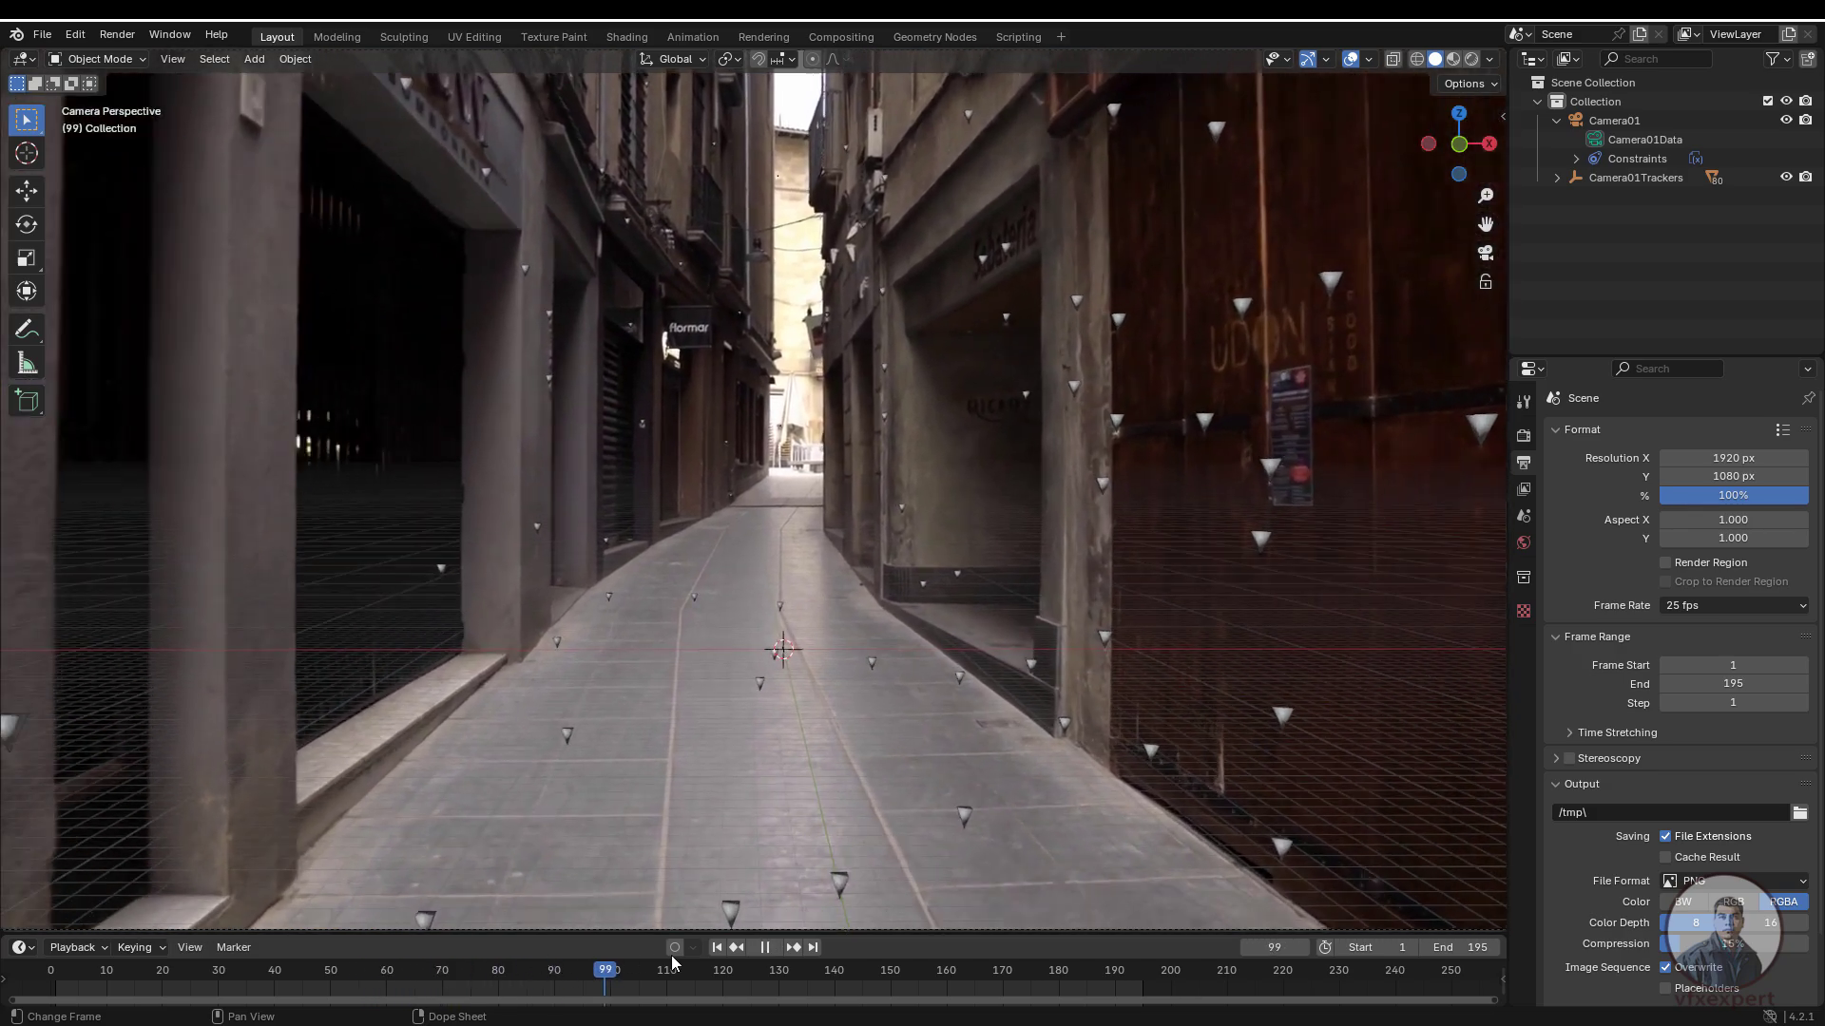
drag(672, 962, 506, 931)
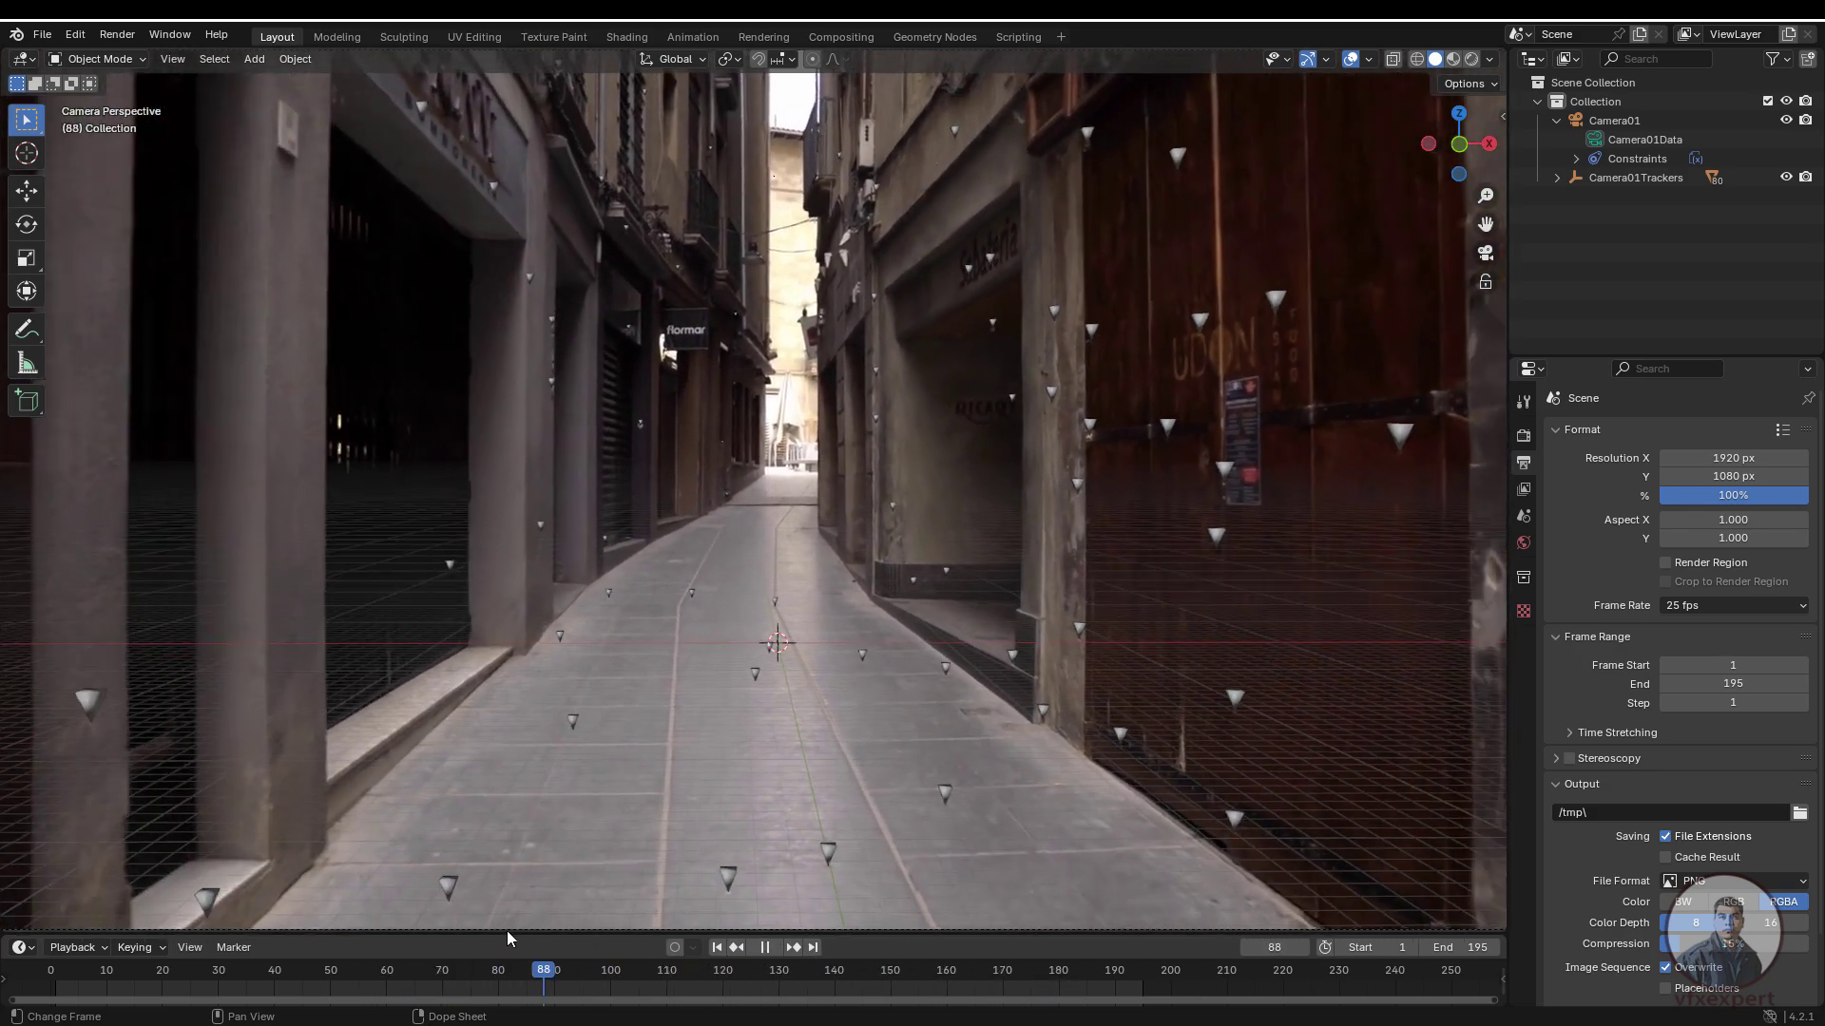
key(space)
click(717, 947)
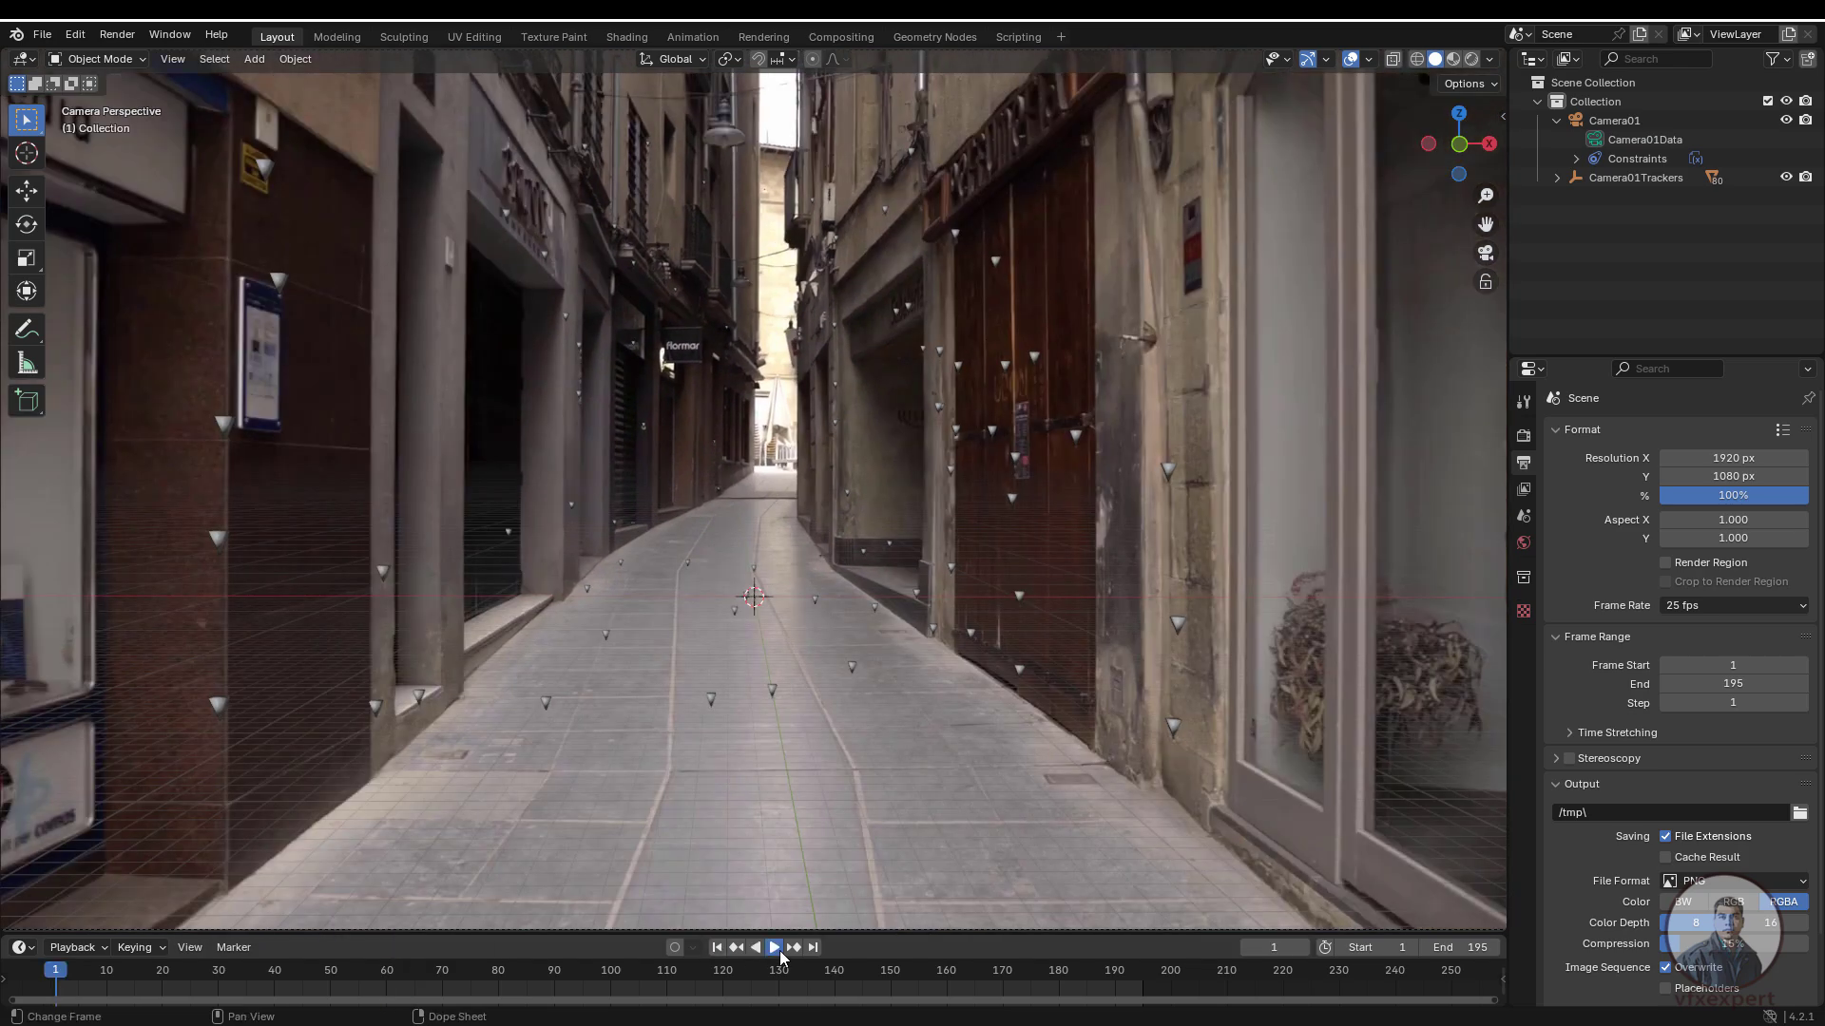
click(775, 948)
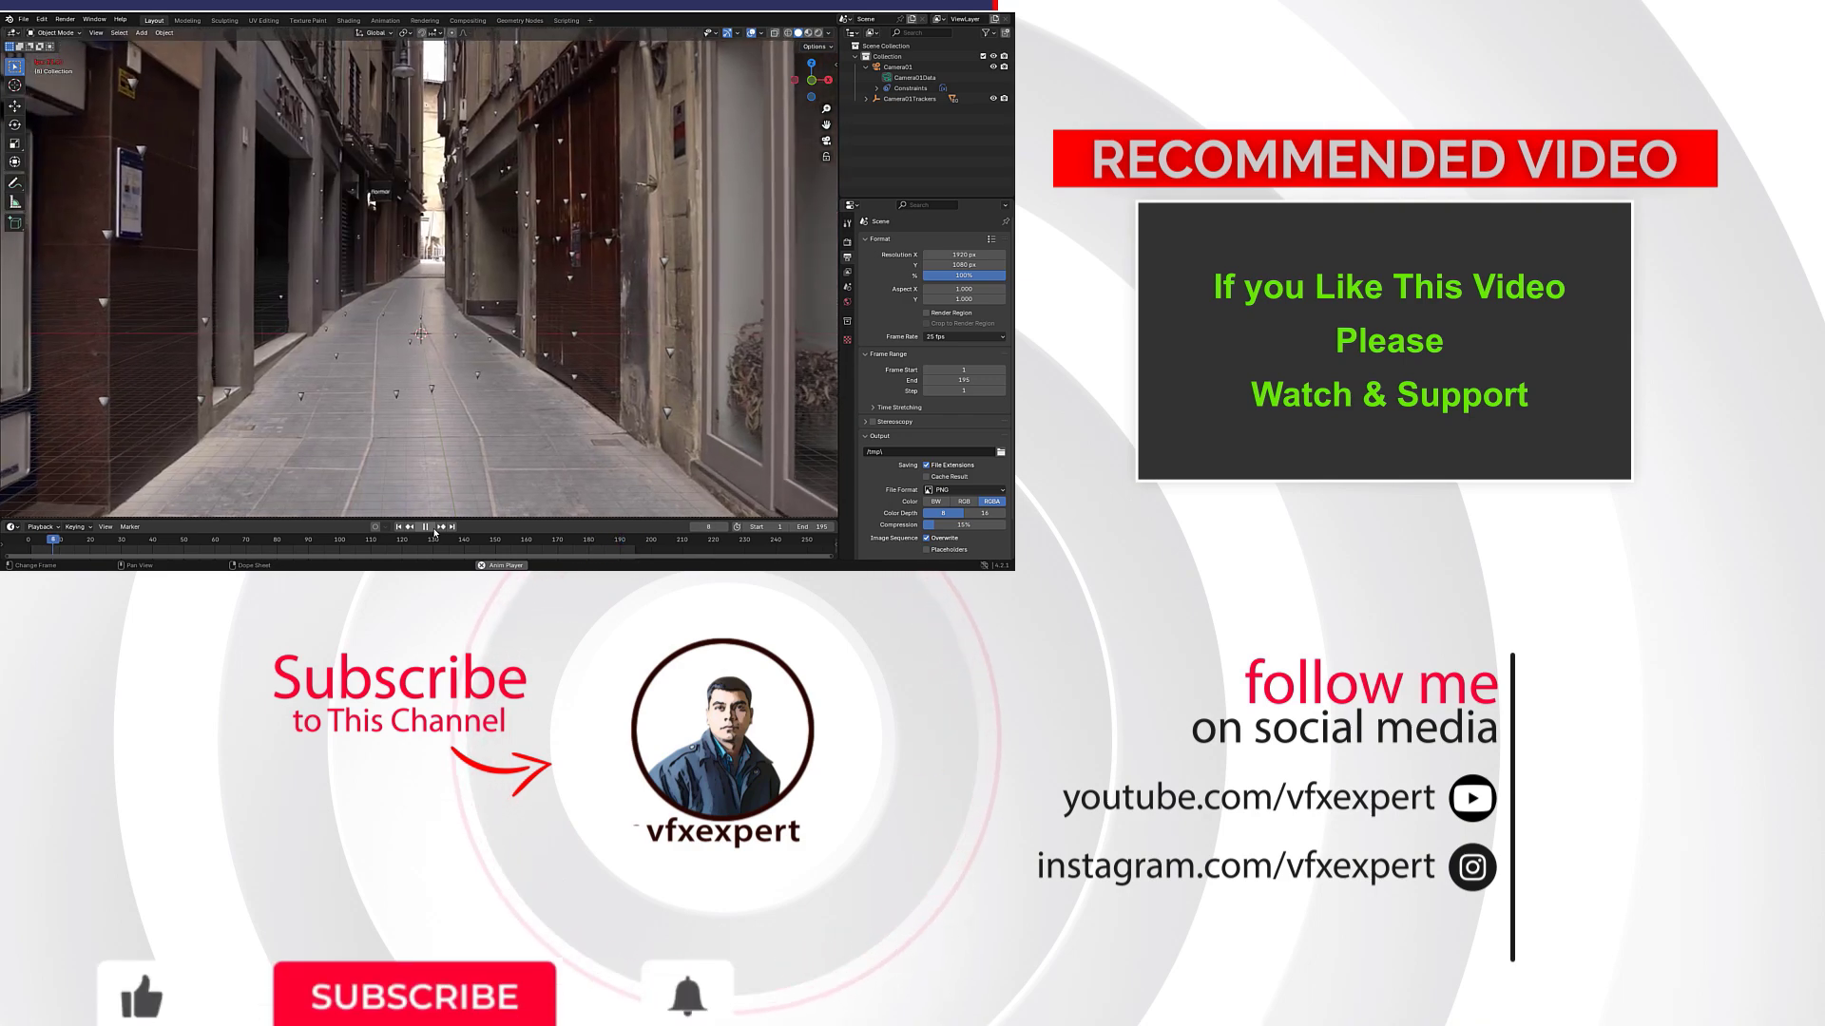
key(space)
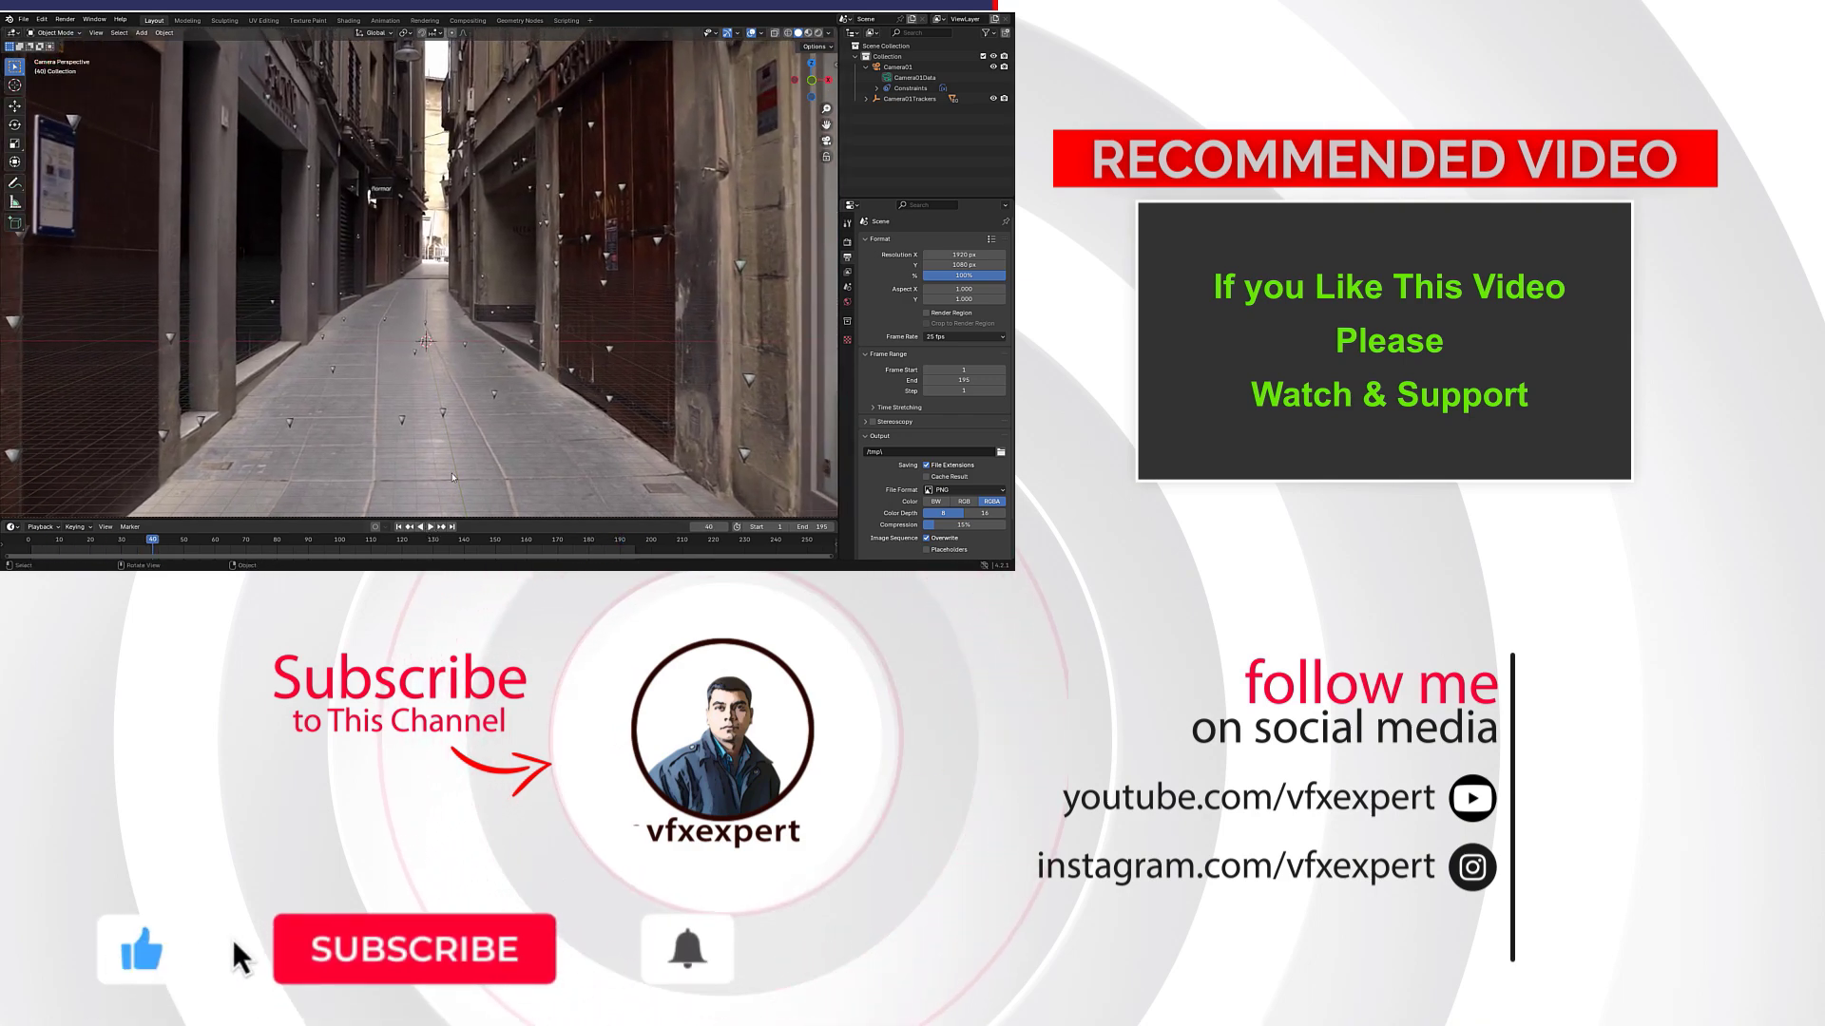